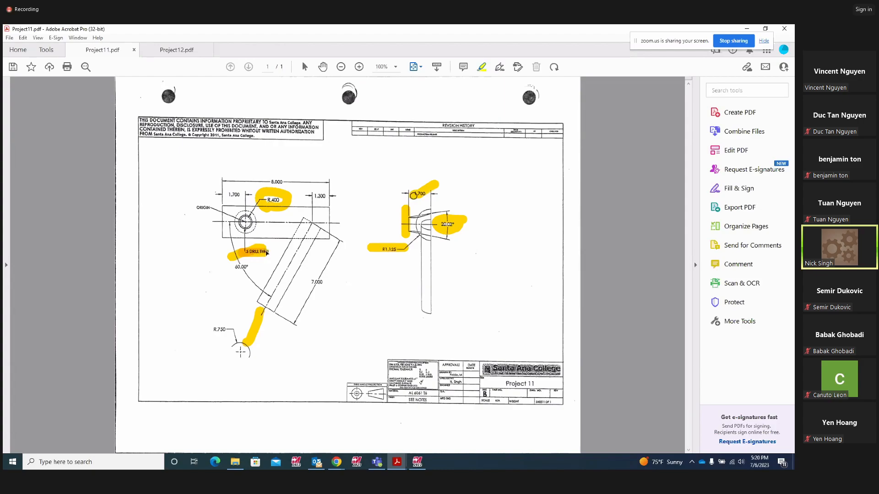
Switch to Mastercam, set 2D construction mode with an isometric view, and set the construction Z depth to 1.7
click(417, 462)
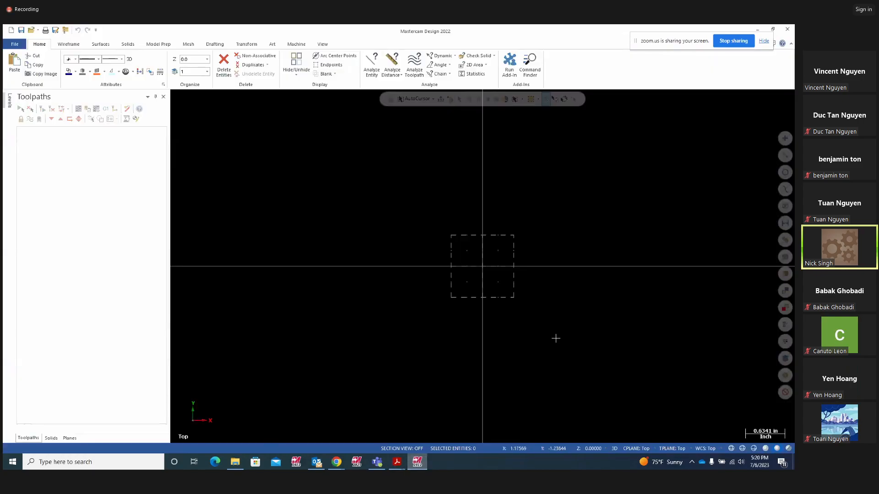
click(156, 97)
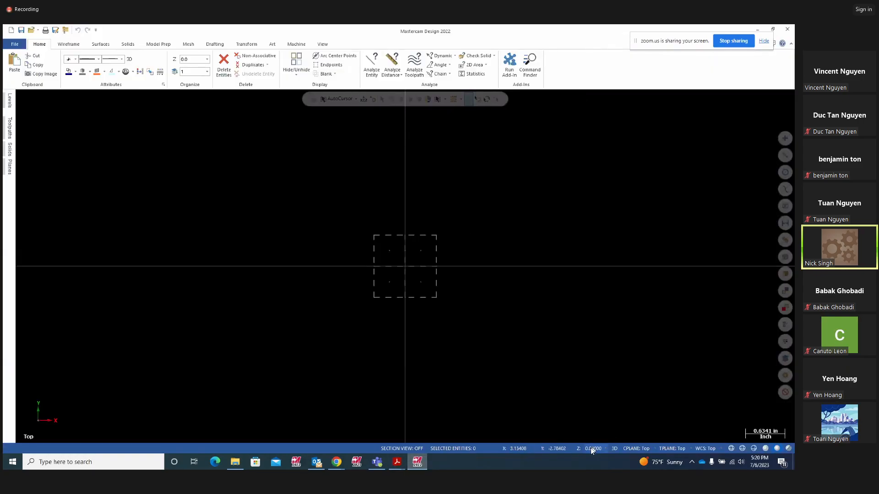
click(615, 448)
right_click(586, 326)
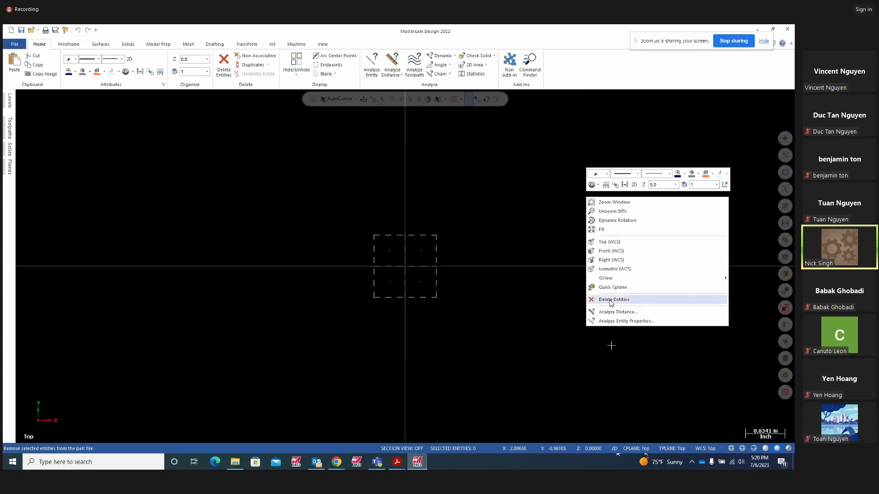
click(618, 272)
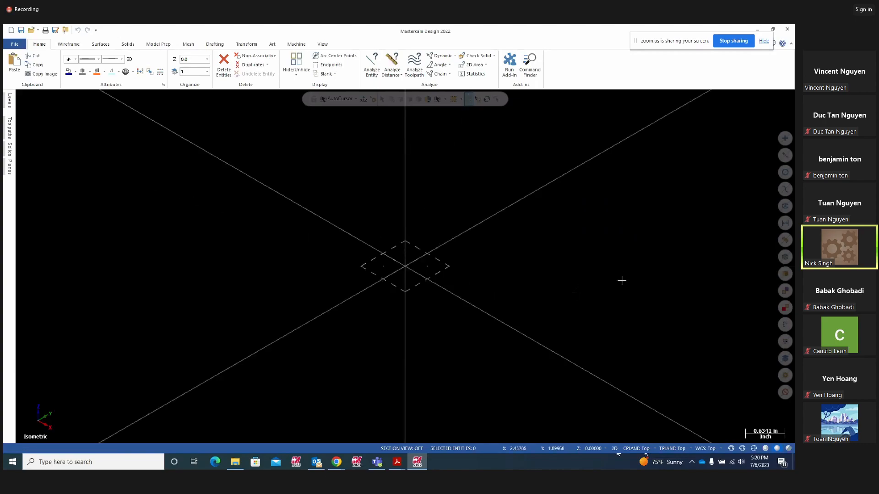
click(593, 449)
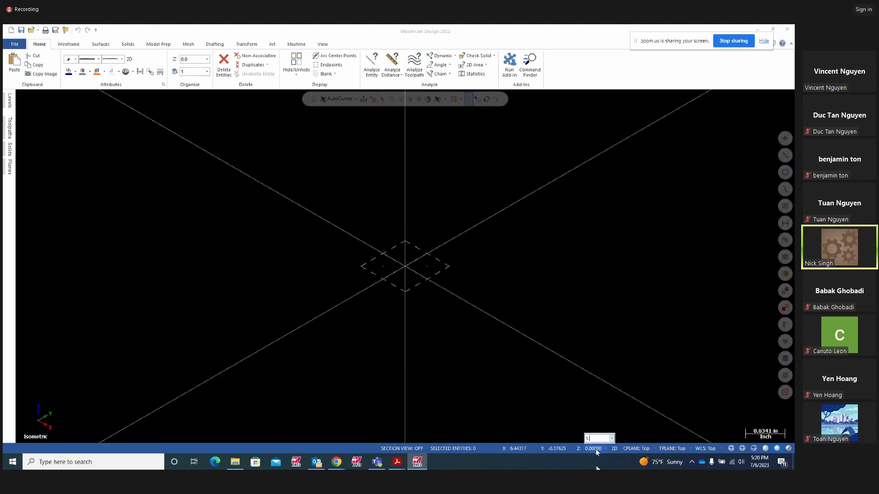
text(1.7)
key(Return)
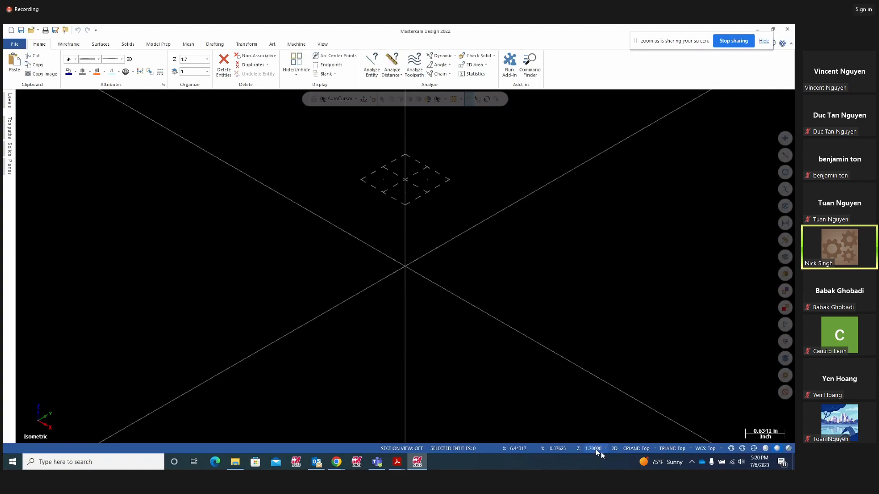
Consult the Project11 drawing in Acrobat and return to Mastercam
click(396, 462)
click(366, 433)
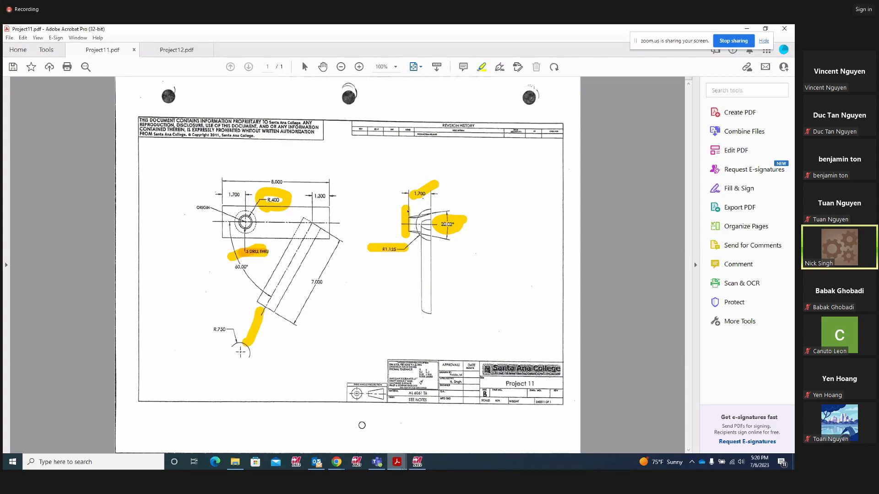
click(417, 462)
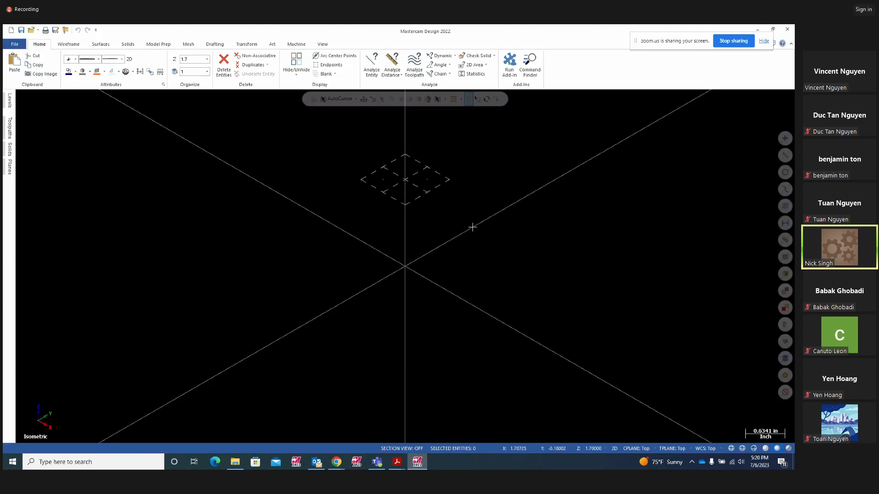
Draw a circle of radius 0.4 centred on the origin in the top view
right_click(557, 253)
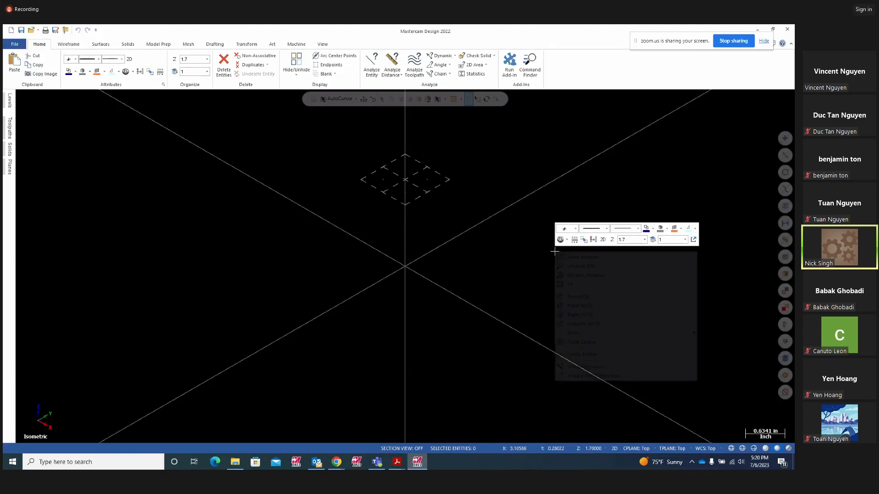
click(571, 295)
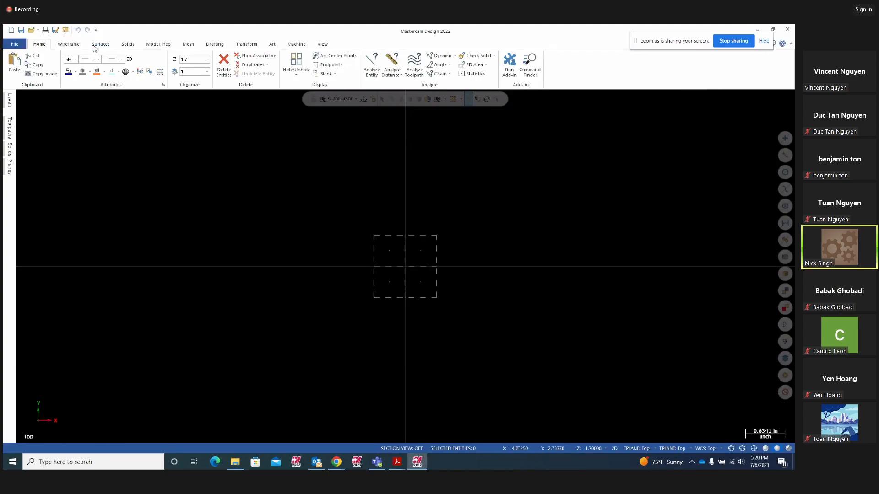
click(69, 44)
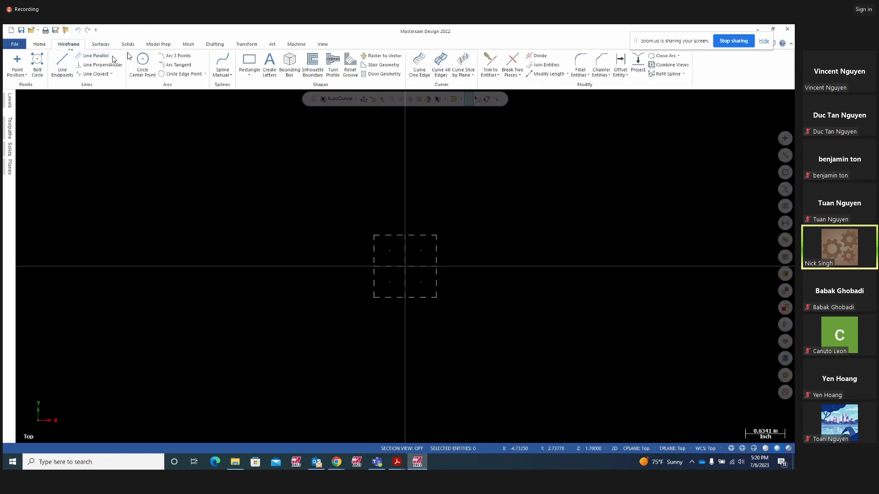
click(143, 61)
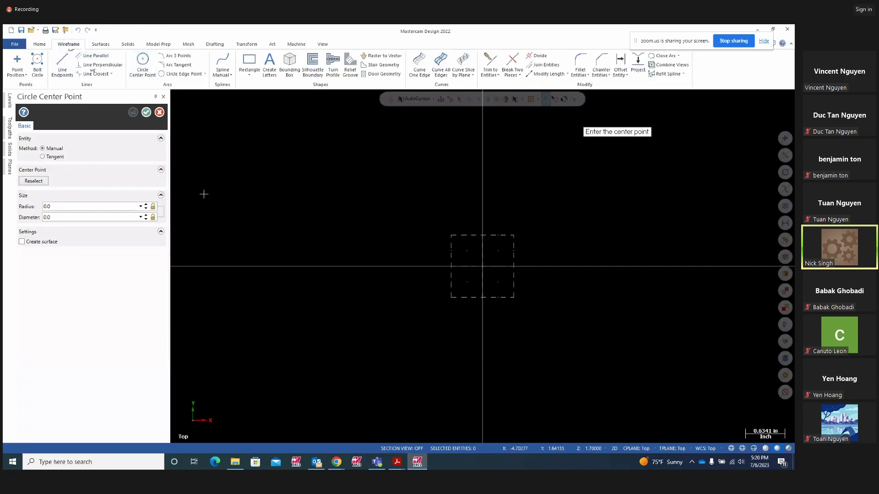
click(489, 273)
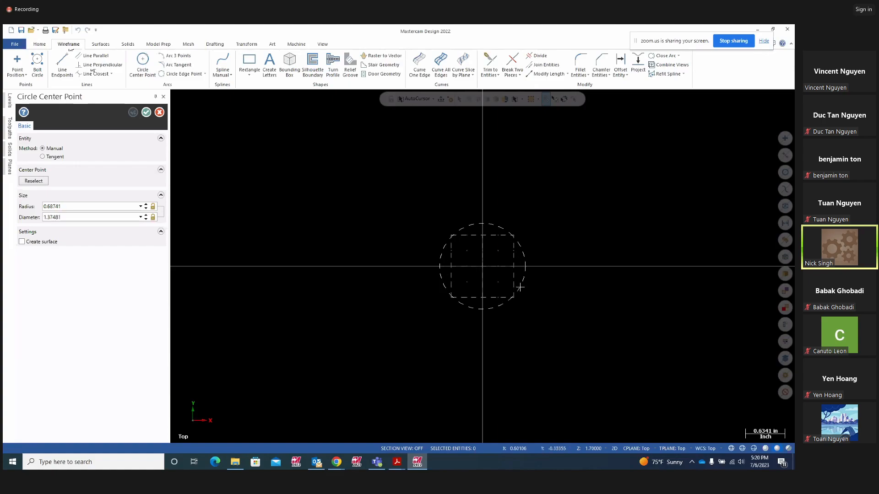
click(520, 288)
click(73, 207)
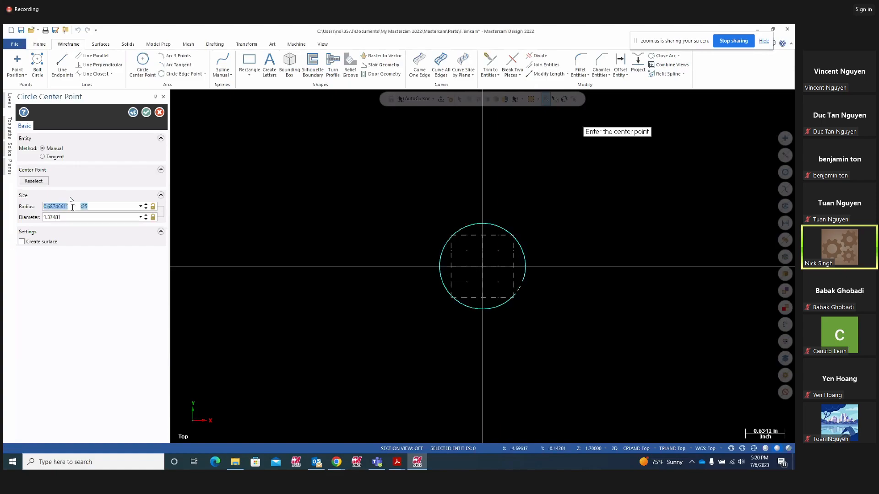
text(.4)
key(Return)
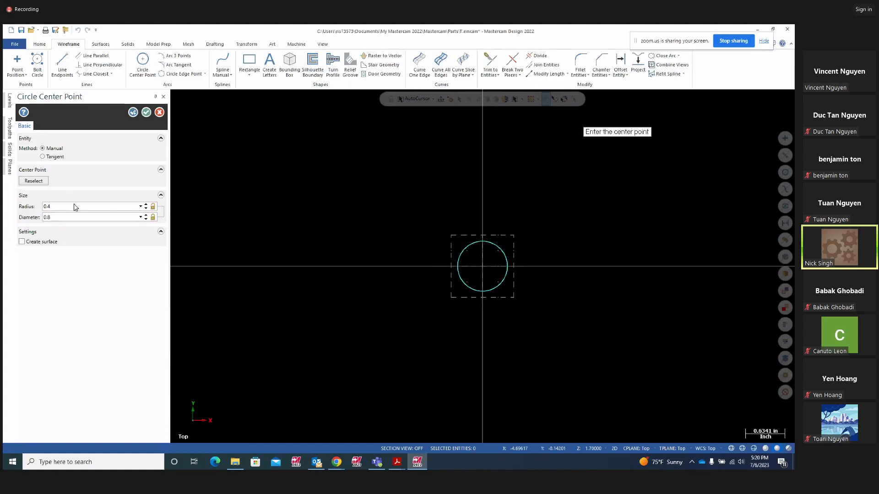
click(133, 112)
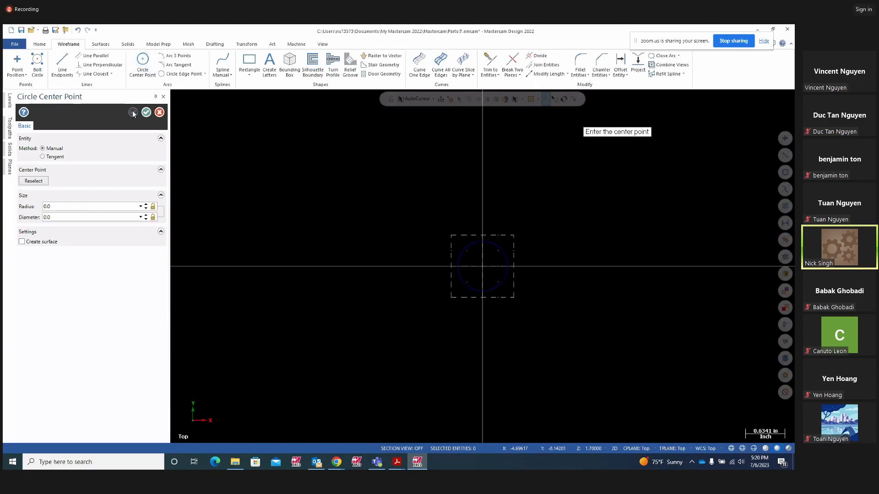
Add a concentric circle of radius 0.25 at the origin and finish the circle command
click(487, 270)
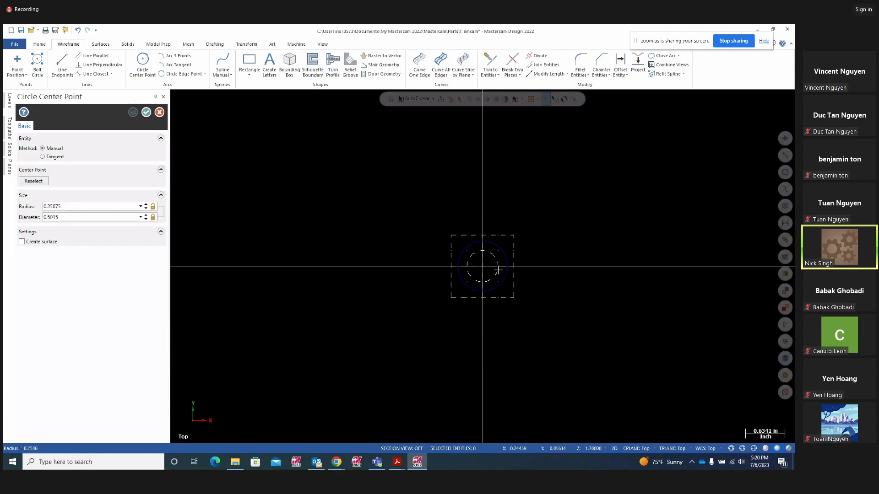
click(498, 270)
double_click(63, 206)
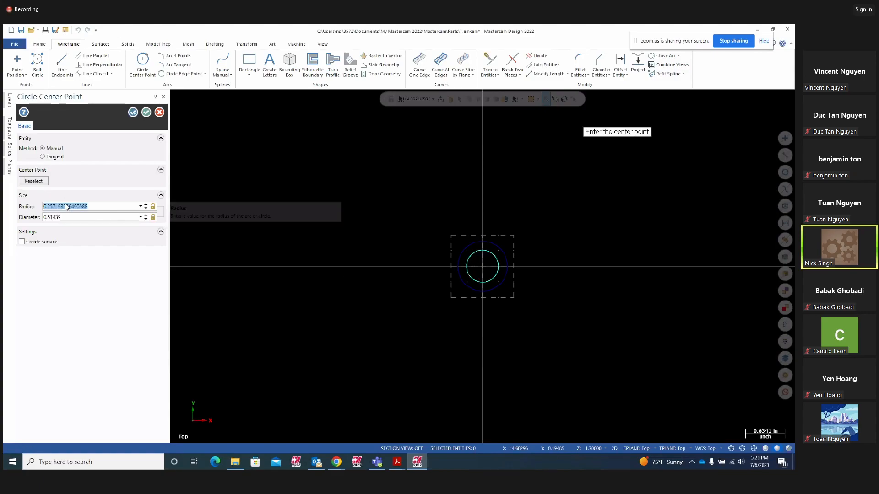
text(.25)
key(Return)
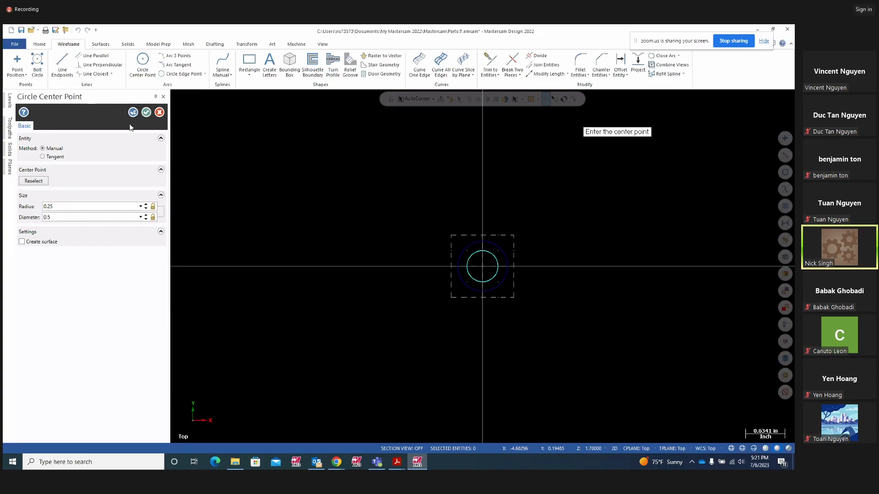
click(146, 113)
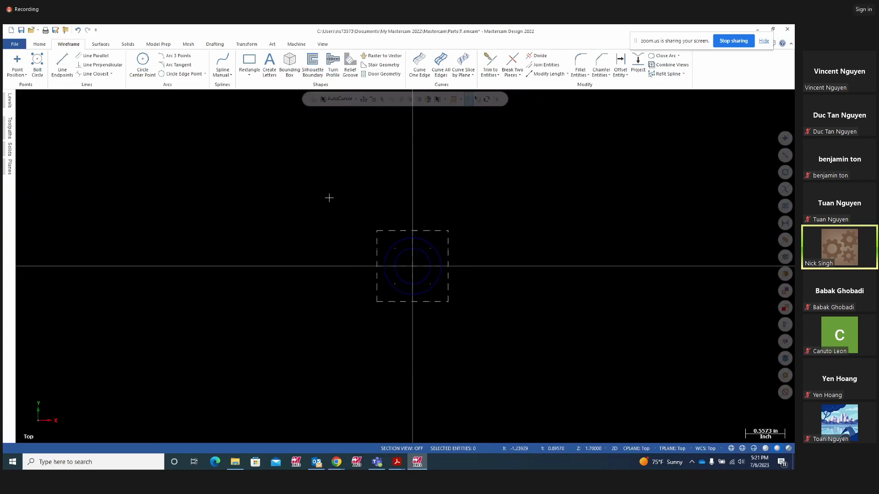
Change both circles to green and set green as the default wireframe color
drag(326, 186, 522, 350)
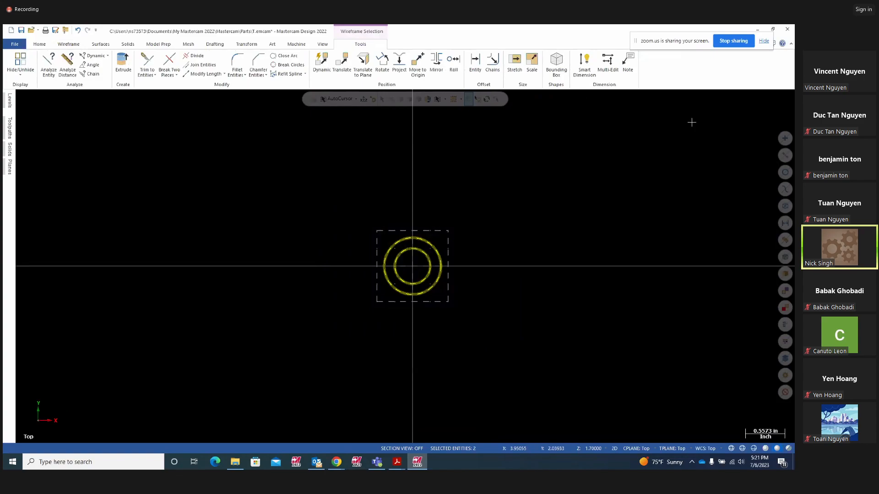
right_click(618, 153)
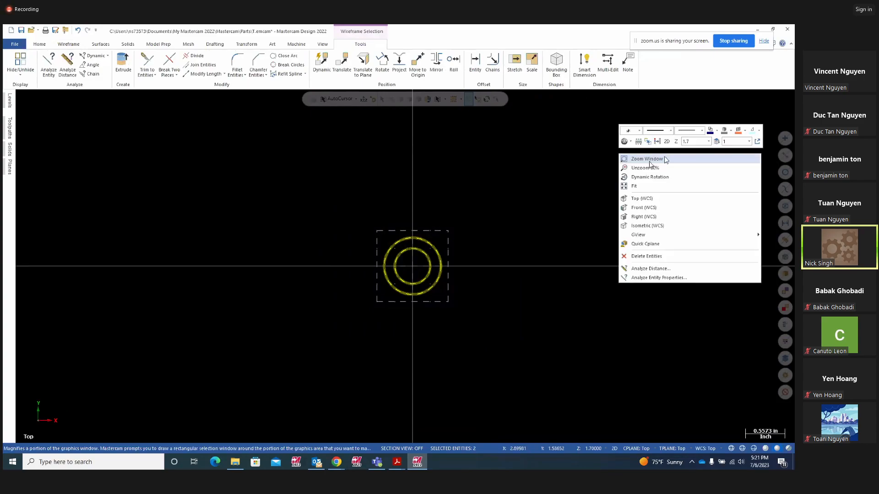
click(717, 132)
click(747, 150)
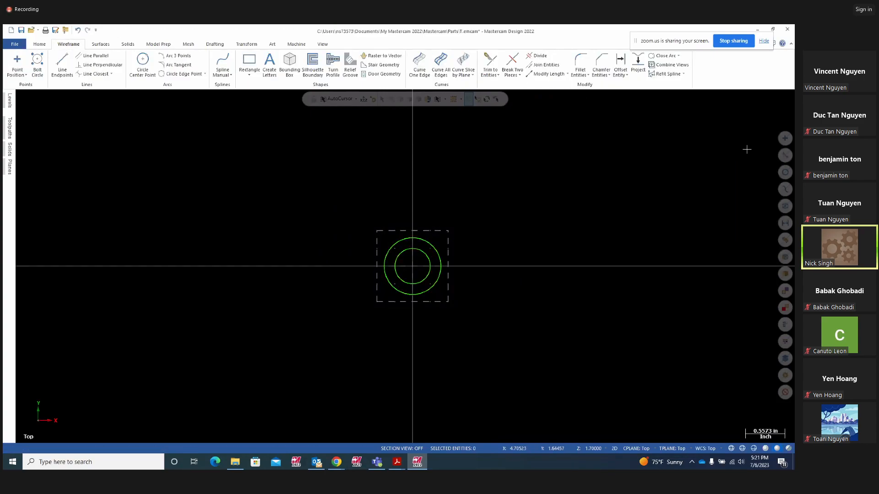
right_click(692, 136)
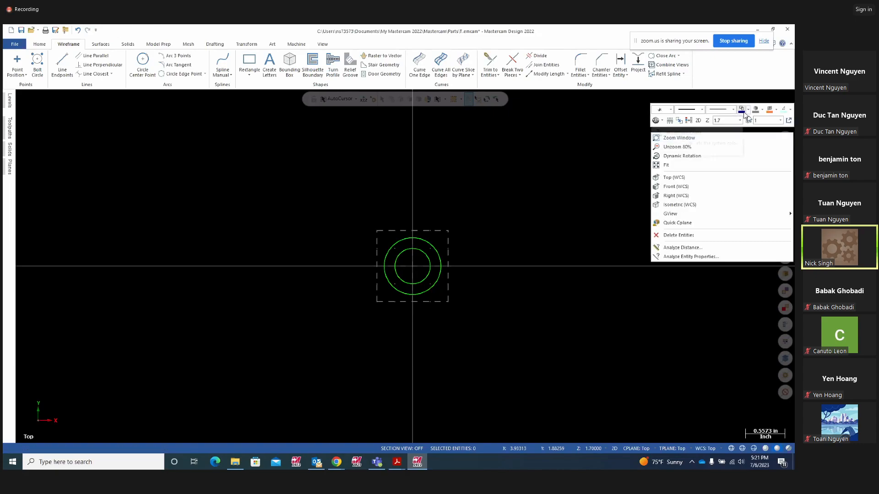
click(748, 110)
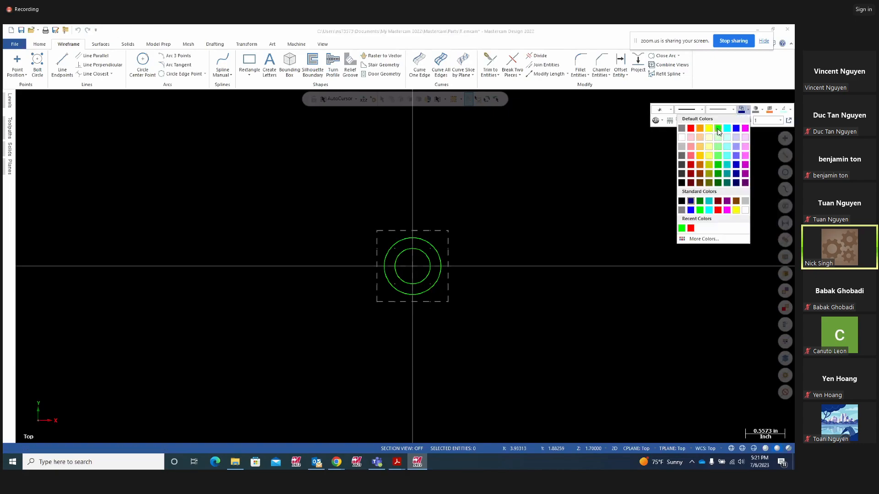
click(718, 132)
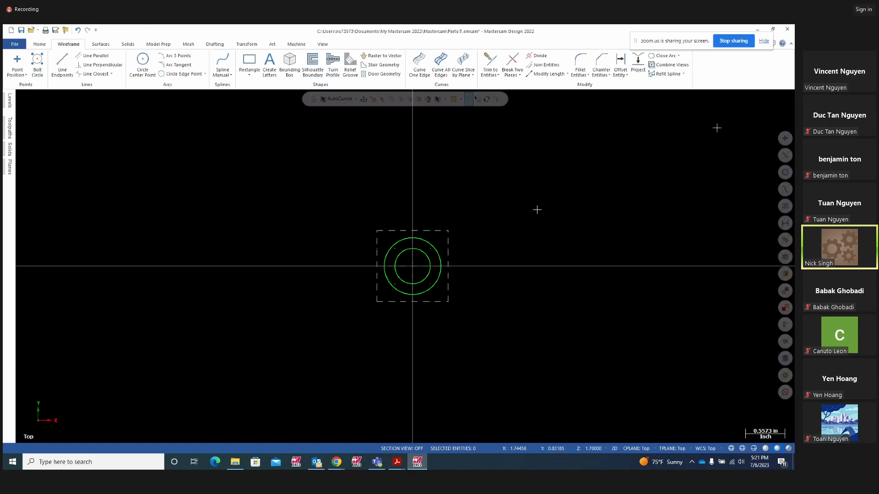
Examine the two circles in the isometric view and from other angles to check their height above the origin
right_click(528, 233)
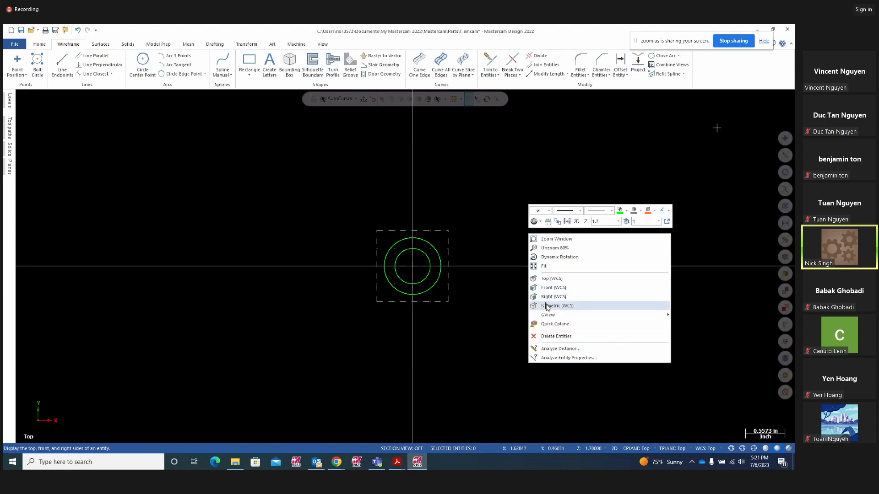
click(547, 305)
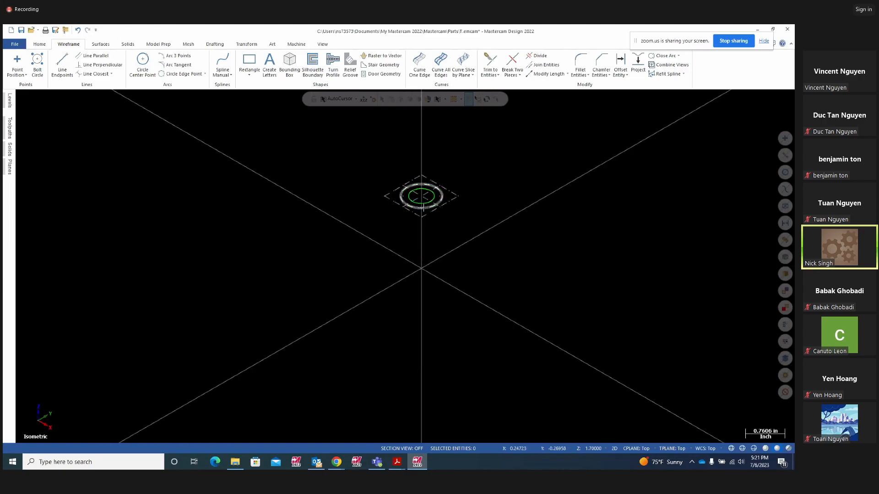
middle_drag(554, 276, 547, 243)
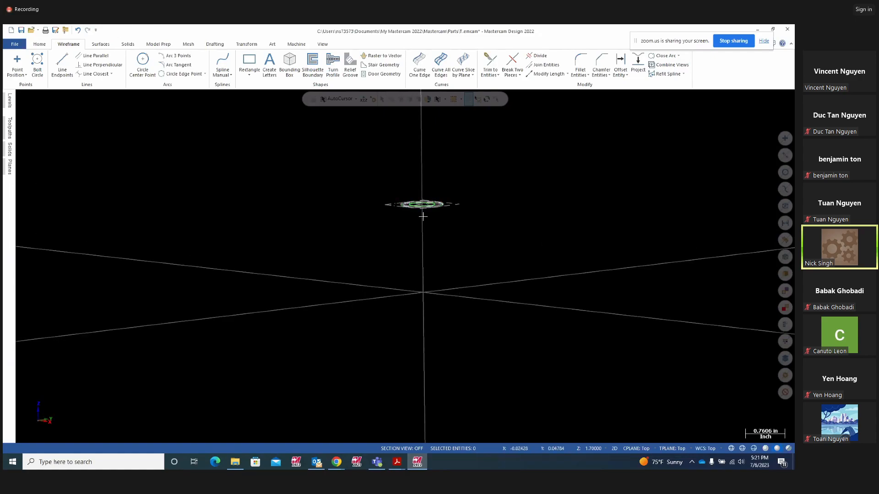
right_click(585, 217)
middle_drag(492, 264, 510, 288)
mouse_move(474, 240)
middle_down()
mouse_move(481, 257)
mouse_move(468, 243)
middle_up()
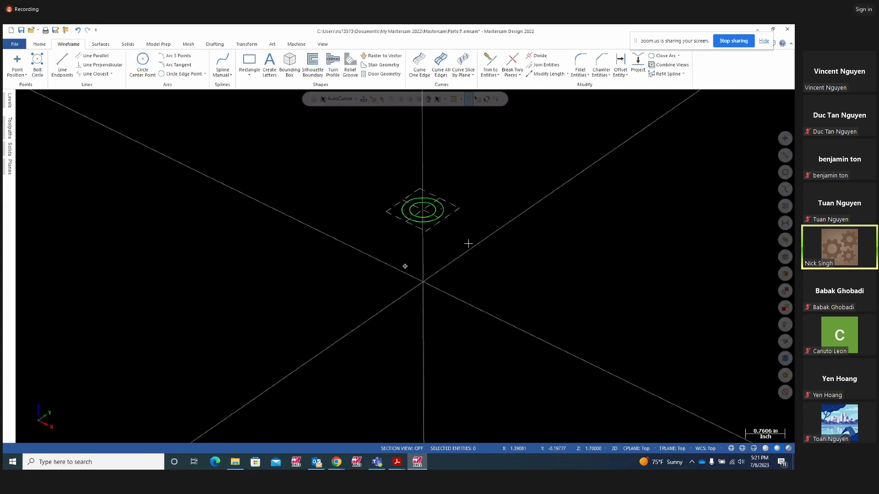
Switch to Project11.pdf in Acrobat and highlight the concentric circles, the plate's left edge and its 1.700 dimension in the front view
click(396, 462)
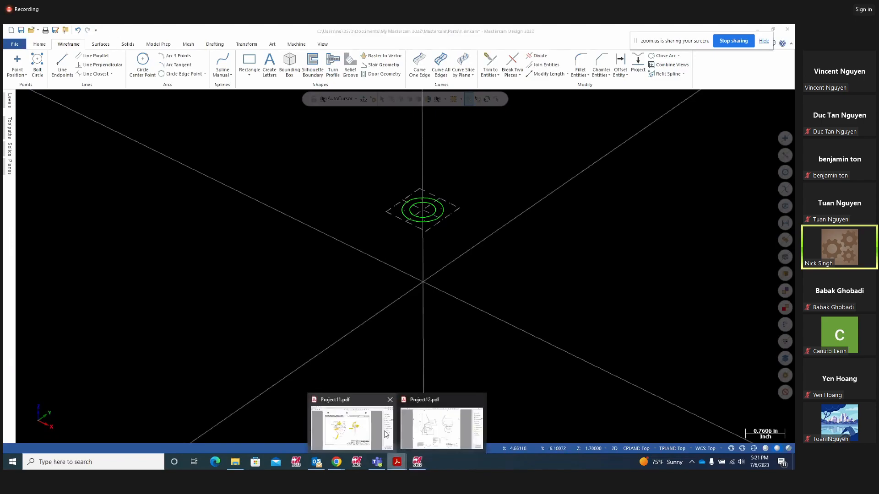
click(340, 433)
mouse_move(252, 207)
mouse_down()
mouse_move(229, 227)
mouse_move(255, 209)
mouse_up()
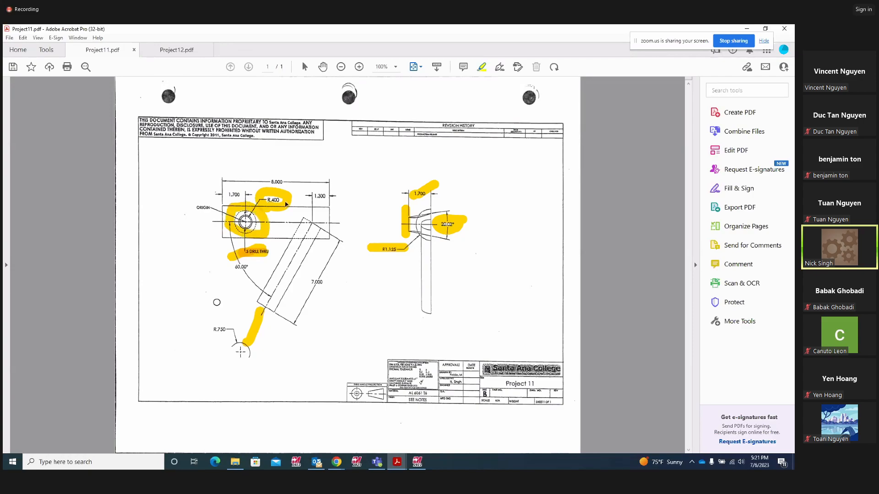
mouse_move(249, 182)
mouse_down()
mouse_move(221, 215)
mouse_move(221, 241)
mouse_up()
Replace the highlighting around the side view's R1.125 callout with one short highlight stroke
mouse_move(394, 268)
mouse_down()
mouse_move(410, 254)
mouse_move(384, 232)
mouse_move(371, 260)
mouse_move(403, 265)
mouse_move(393, 235)
mouse_move(400, 259)
mouse_up()
right_click(387, 248)
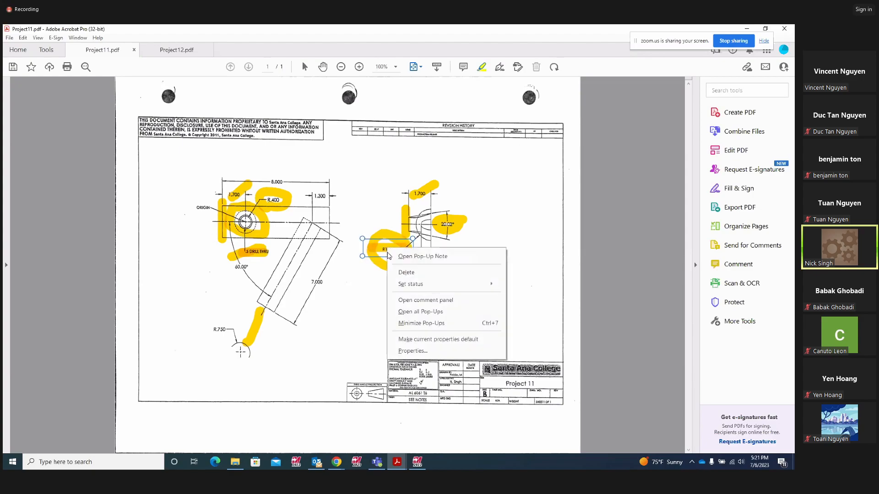
click(404, 272)
right_click(386, 240)
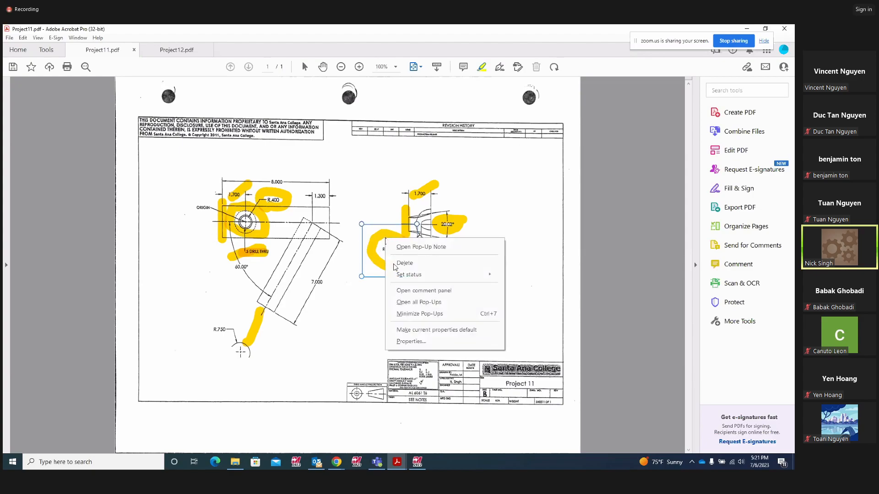
click(403, 262)
drag(375, 263, 397, 250)
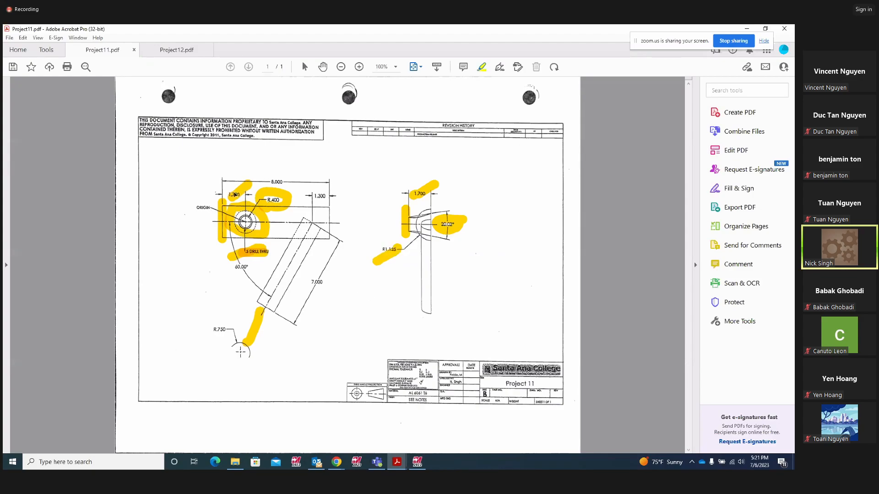
Highlight the front view's 1.700 dimension, strokes at the plate's left and right edges, and a circle around the side view's R1.125 callout
drag(225, 178, 236, 198)
drag(188, 272, 222, 230)
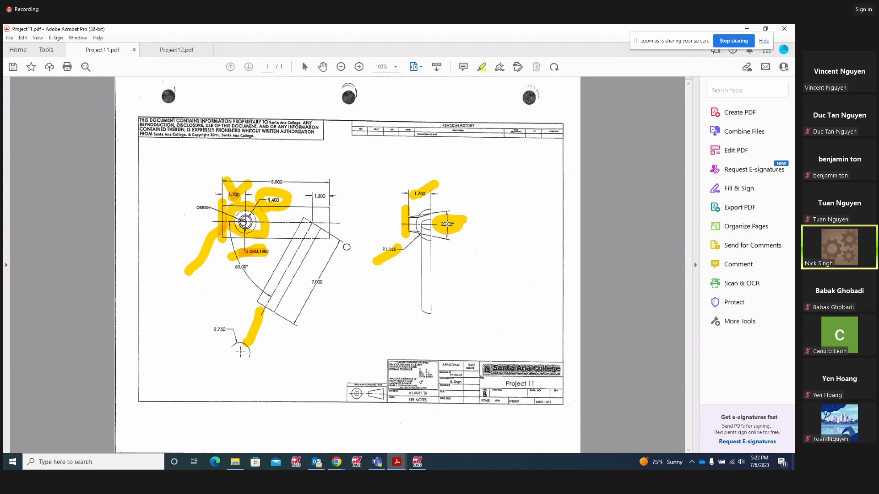
mouse_move(355, 236)
mouse_down()
mouse_move(331, 211)
mouse_move(330, 238)
mouse_move(327, 200)
mouse_up()
mouse_move(402, 260)
mouse_down()
mouse_move(371, 242)
mouse_move(402, 249)
mouse_up()
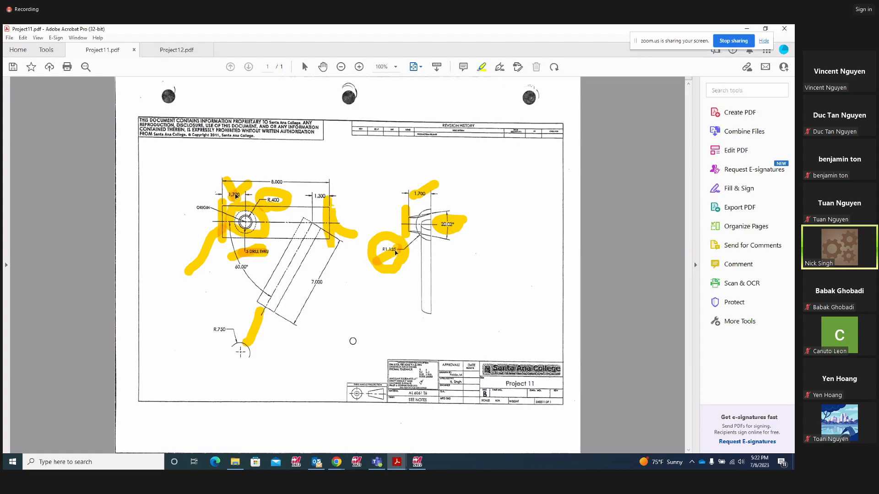
Delete the crossing highlight over the front view's 1.700 dimension and the highlight around the concentric circles
right_click(236, 195)
click(256, 221)
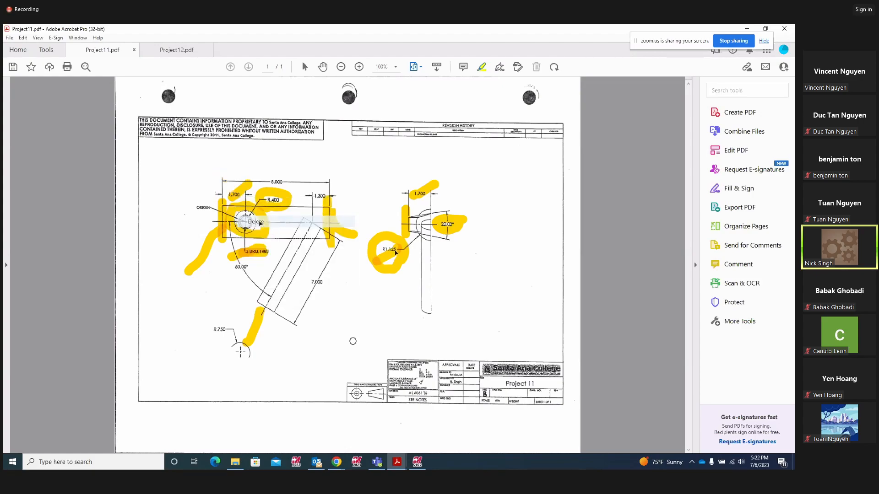
right_click(244, 228)
click(261, 252)
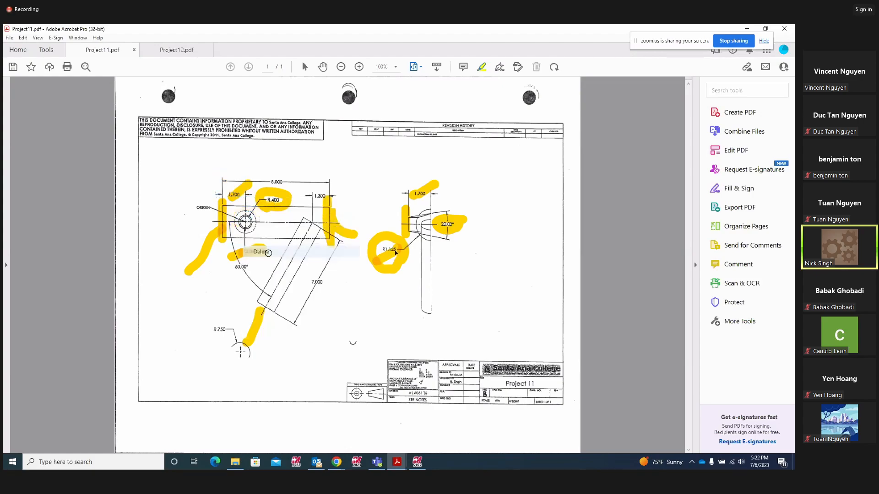
Switch to Mastercam and set the construction plane to Right
click(416, 463)
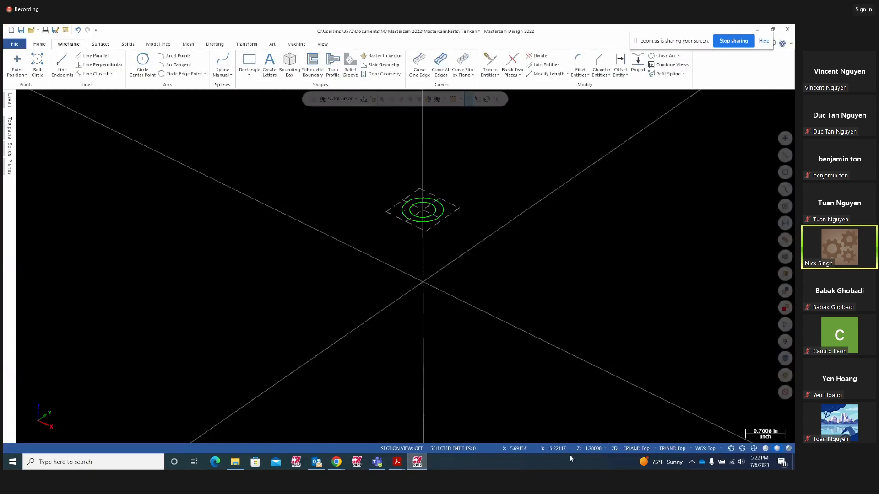
click(648, 451)
click(645, 401)
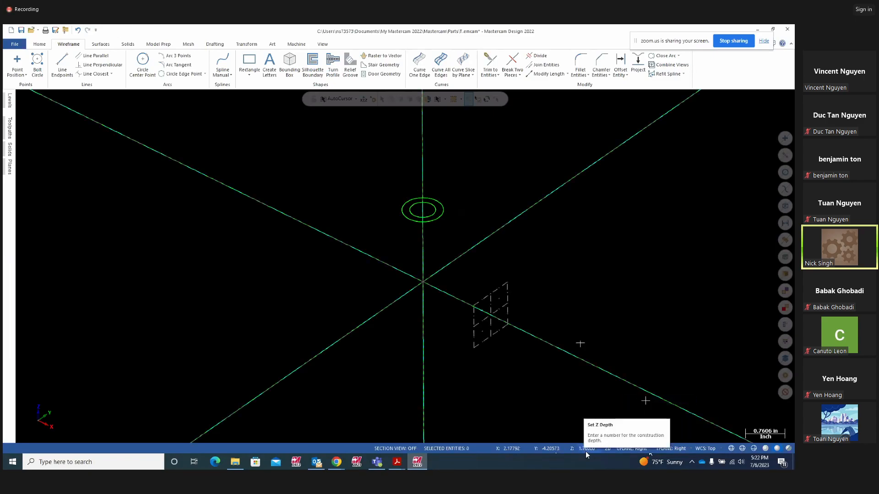
Check the plate's left-edge offset in Project11.pdf and set the construction Z depth to -1.7 in Mastercam
click(398, 463)
click(345, 429)
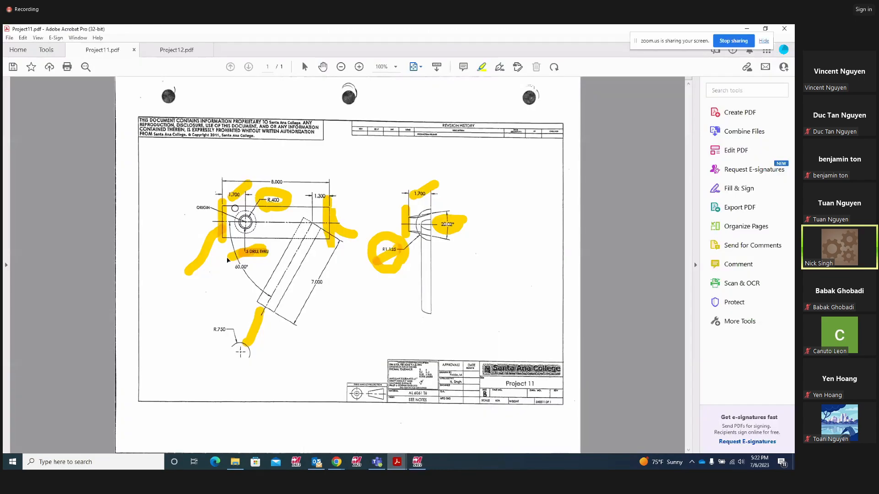
click(417, 463)
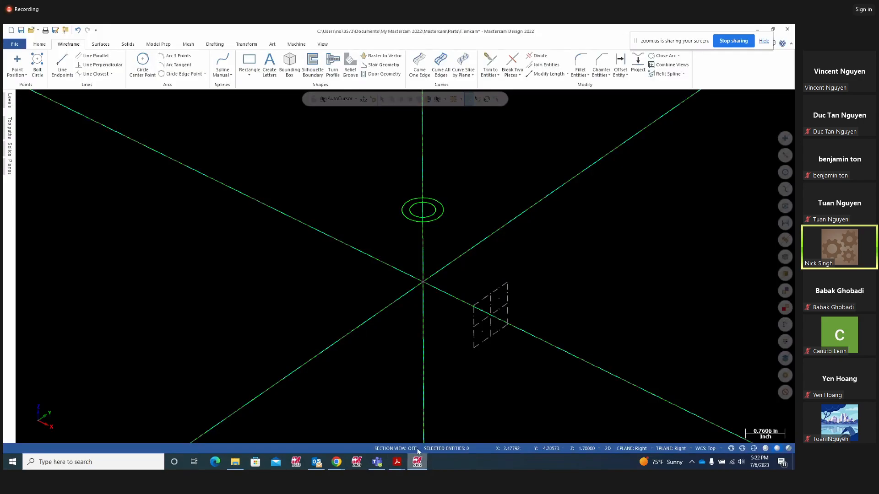
click(587, 450)
text(-1.7)
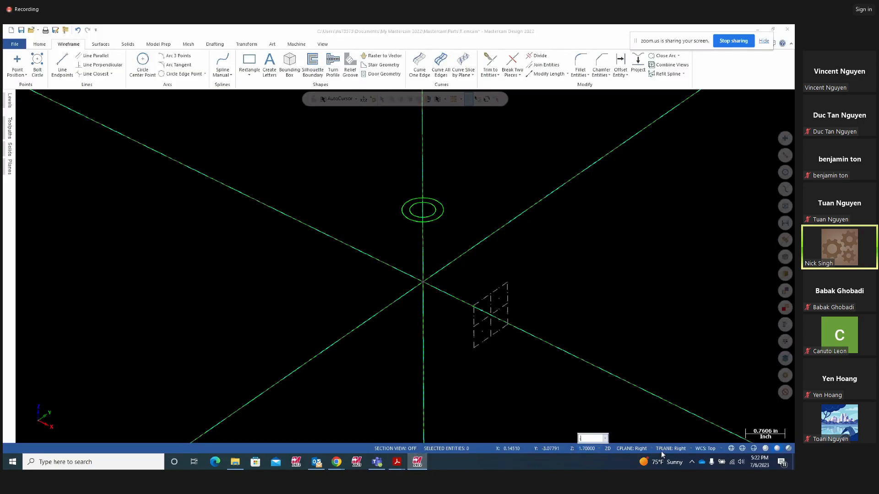
text(0)
key(Return)
Examine the offset construction plane relative to the two circles from several angles and return to the right view
middle_drag(329, 290, 550, 299)
right_click(550, 298)
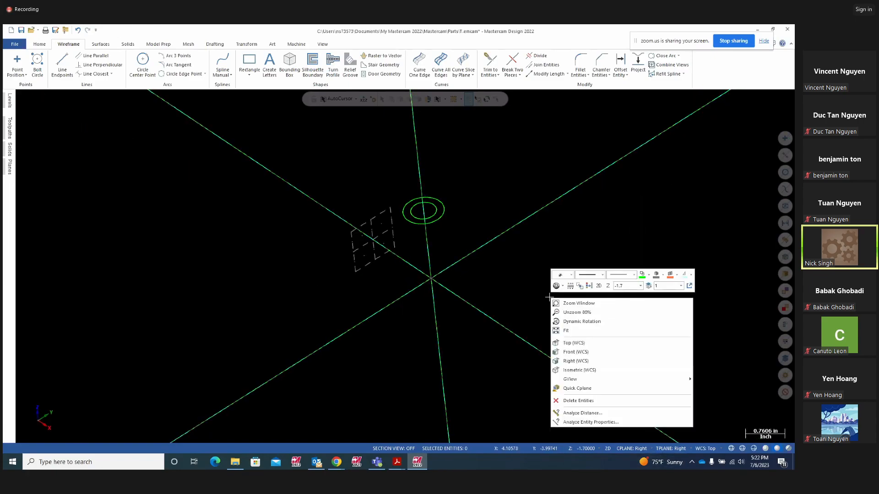
click(569, 361)
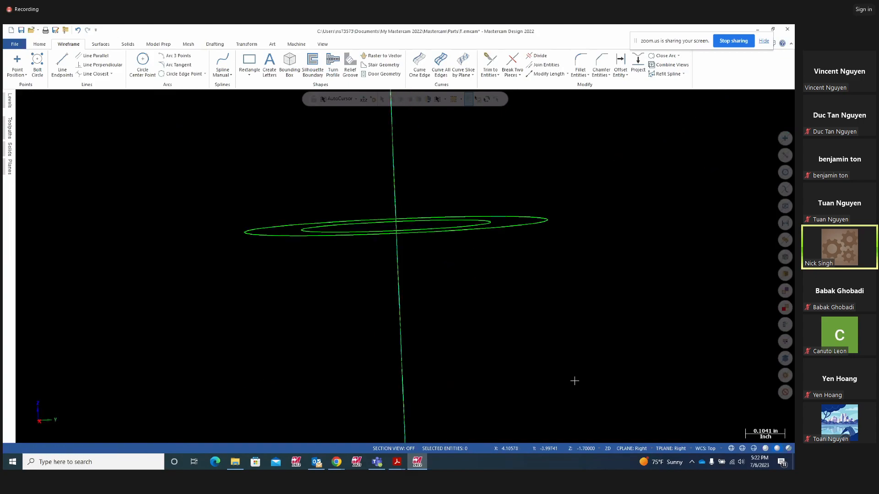
scroll(271, 249, down, 7)
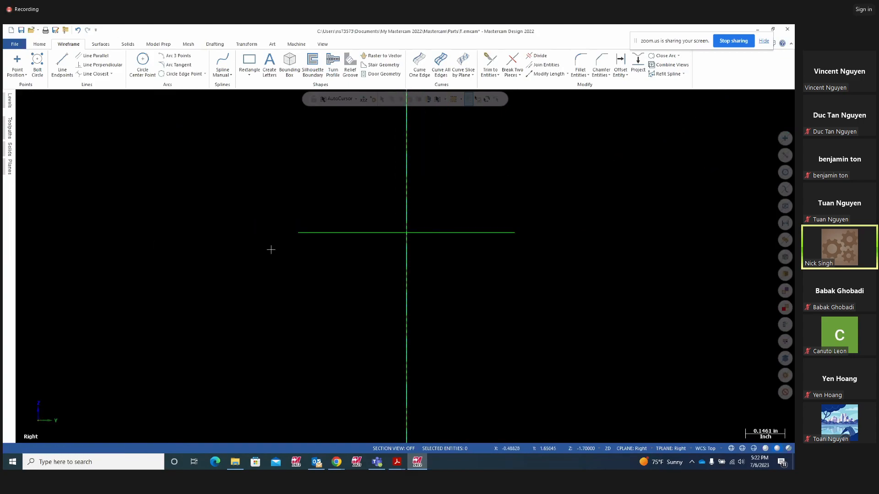
scroll(266, 186, down, 3)
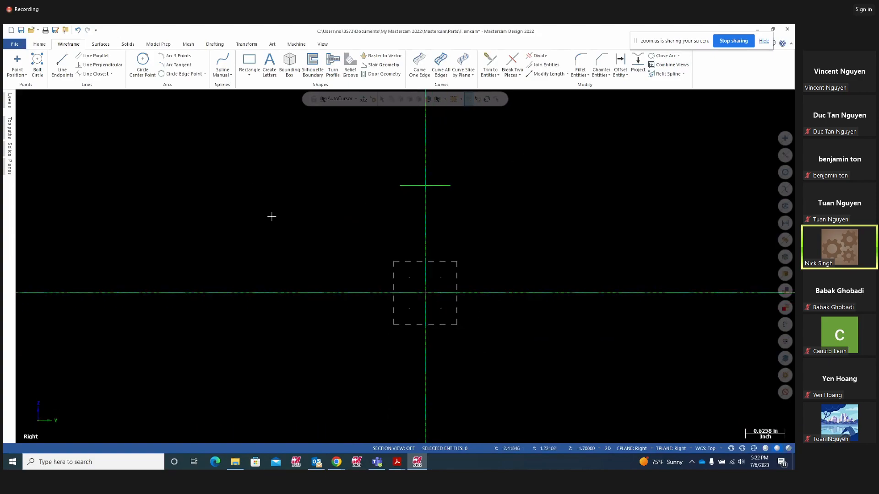
middle_drag(196, 206, 288, 259)
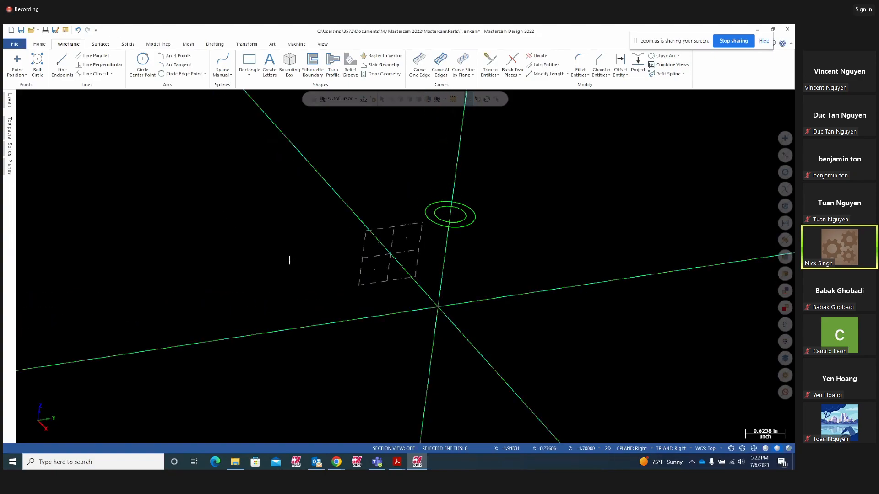
right_click(246, 217)
middle_drag(238, 246, 235, 232)
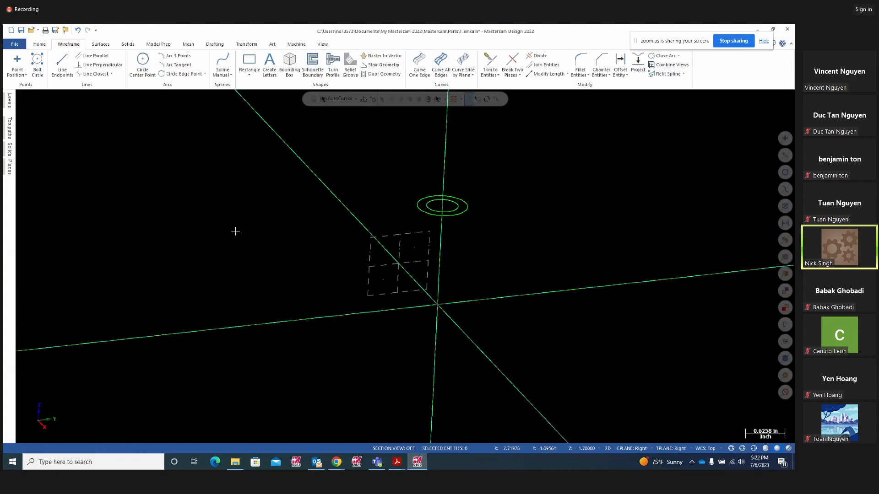
key(alt+5)
Sketch a polar arc centred on the origin, about 1.04 in radius, sweeping over the top from about 341° to 196°
click(206, 74)
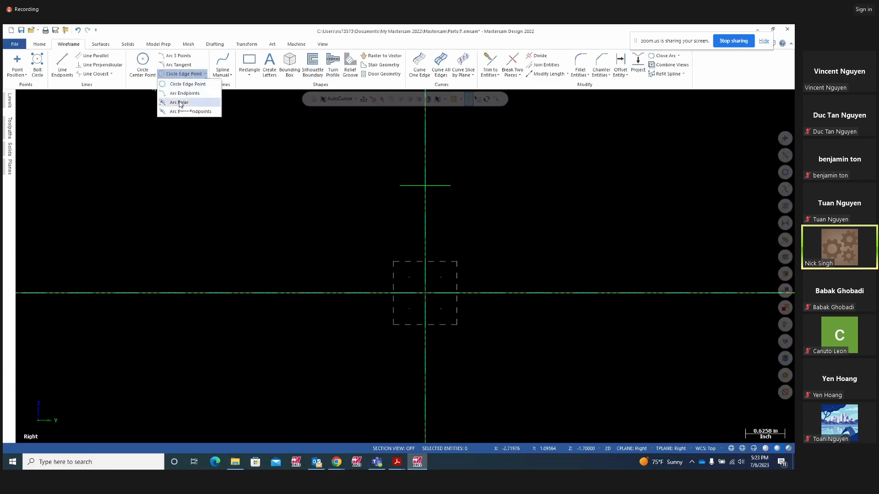
click(180, 102)
click(502, 301)
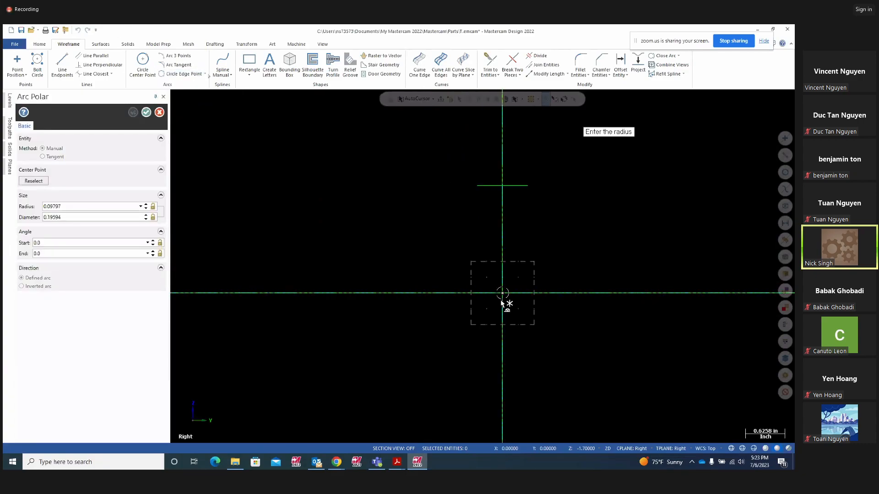
click(564, 315)
click(565, 315)
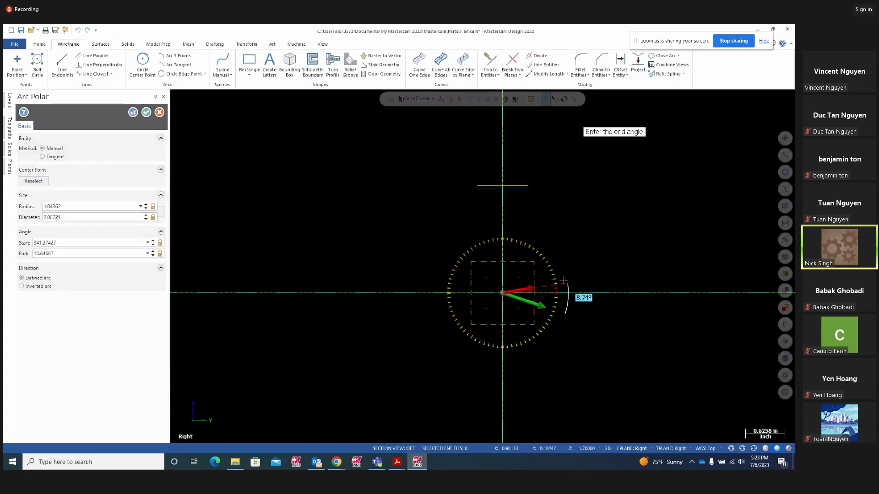
click(425, 316)
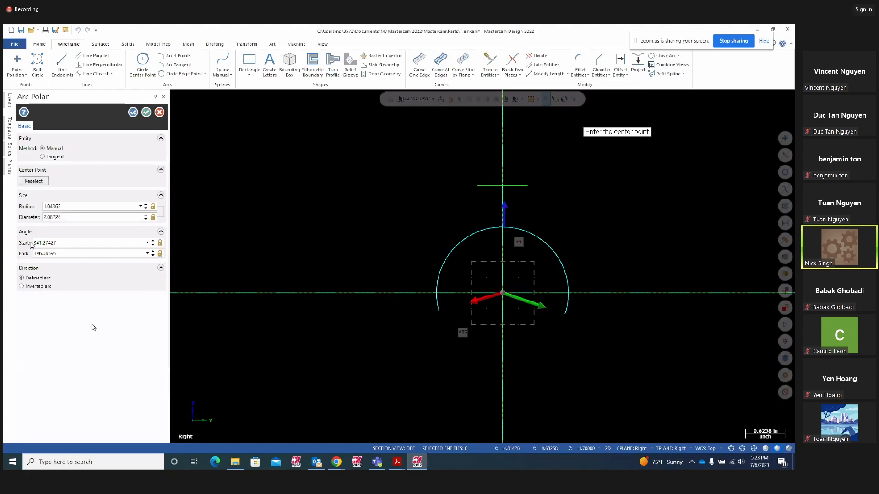
Look up the arc radius in Project11.pdf and remove the circling highlight from the side view's R1.125 callout
click(64, 206)
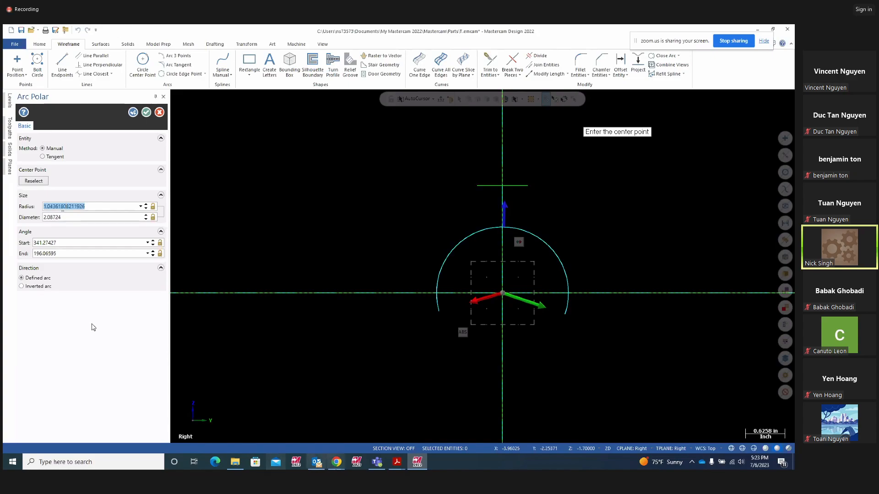
click(397, 462)
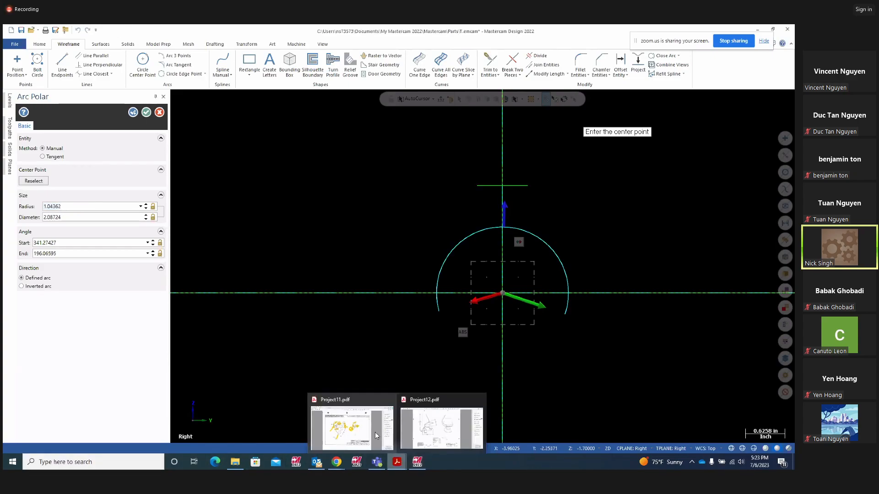
click(334, 428)
drag(355, 250, 399, 250)
right_click(384, 256)
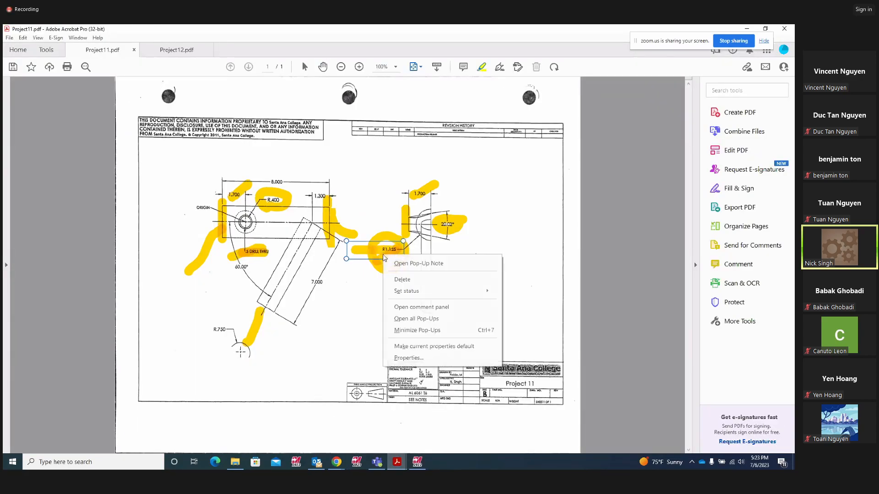
click(390, 280)
right_click(381, 246)
click(396, 270)
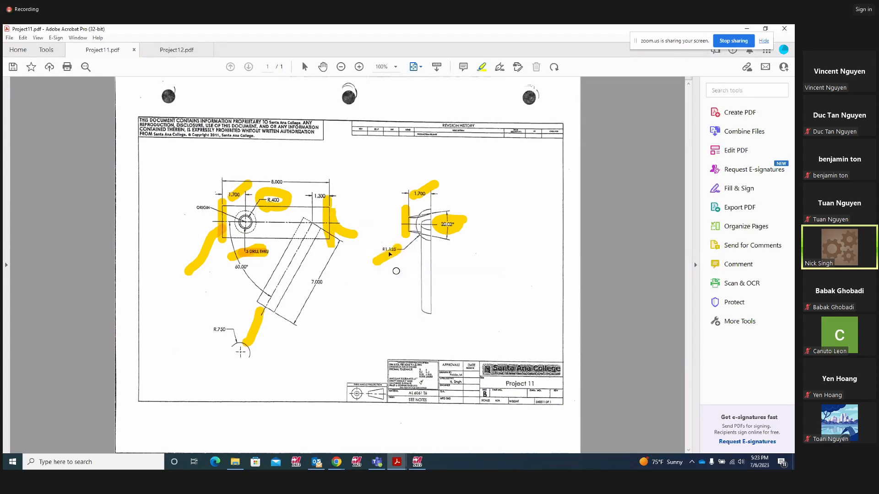
Switch back to Mastercam and set the polar arc's radius to 1.125
click(418, 463)
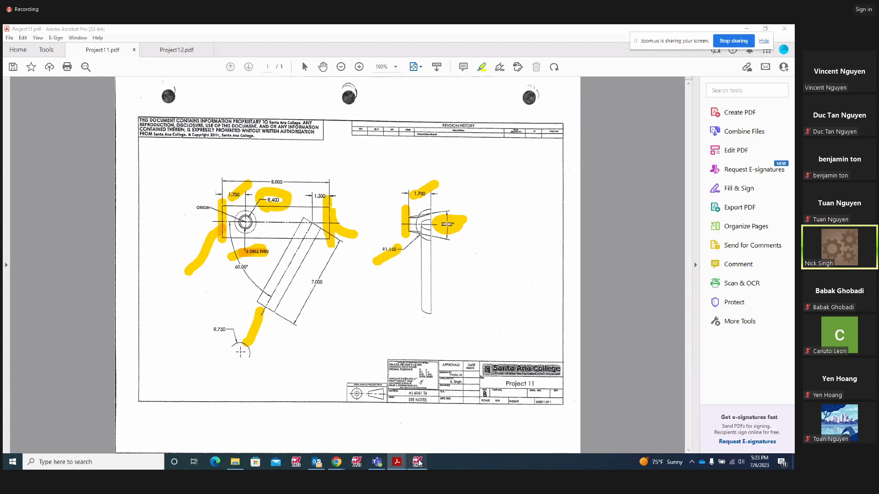
double_click(67, 208)
text(1.125)
key(Return)
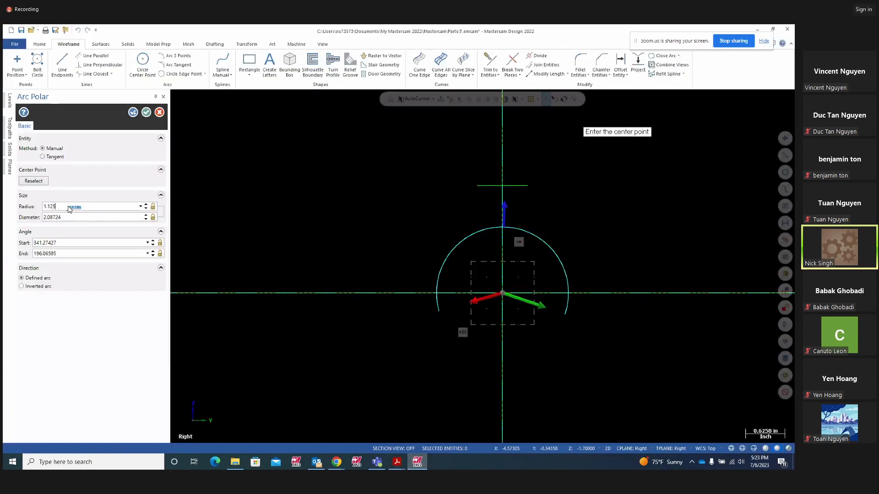
Set the arc's start angle to 0 and end angle to 180, and create the arc
double_click(60, 243)
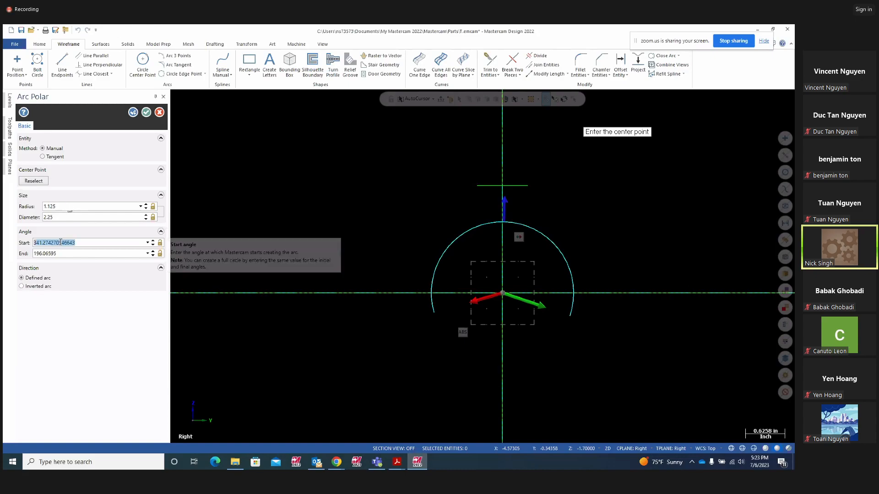
text(0)
key(Return)
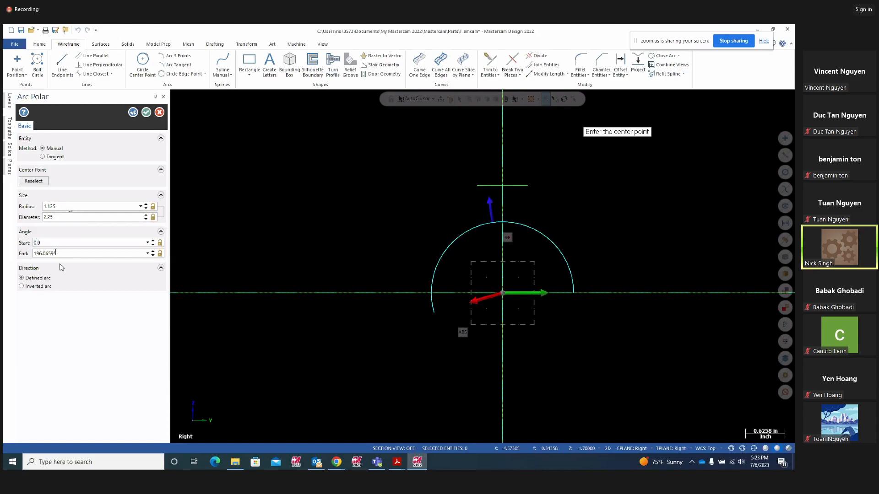
double_click(56, 254)
text(180)
key(Return)
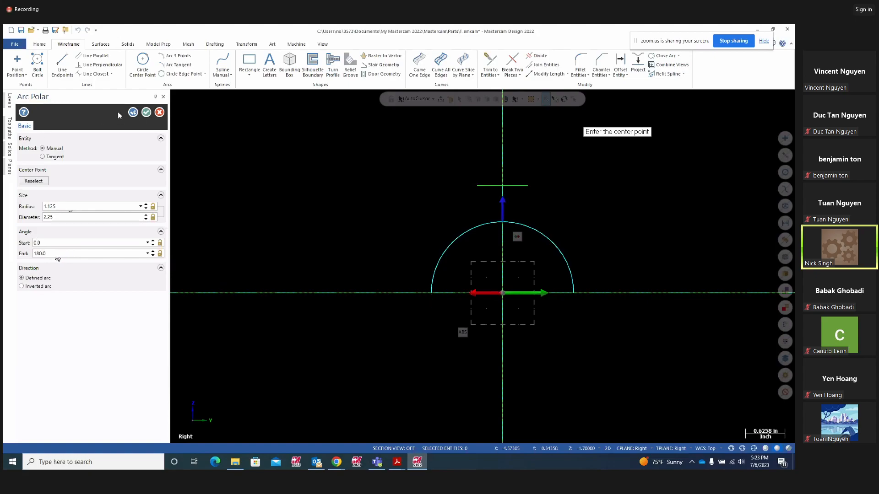
click(132, 113)
click(143, 114)
Inspect the new arc's position relative to the two circles from an angle and in the top view
middle_drag(137, 149, 403, 261)
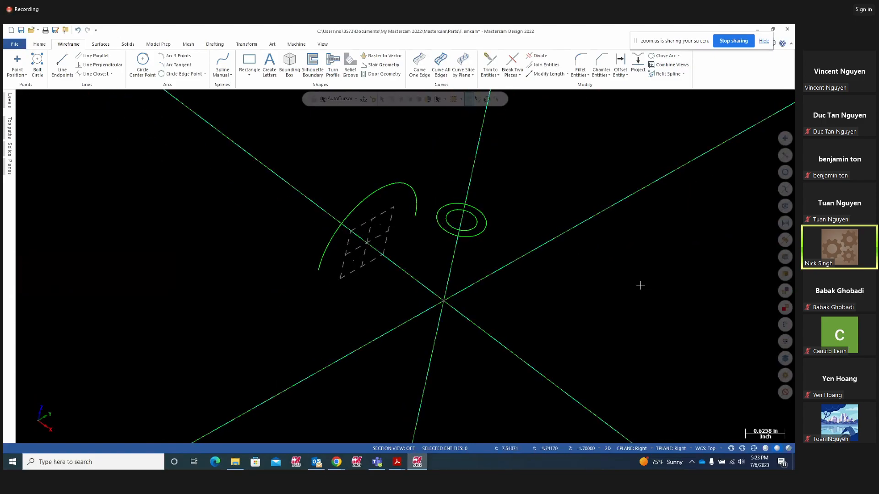
scroll(634, 277, down, 1)
right_click(632, 274)
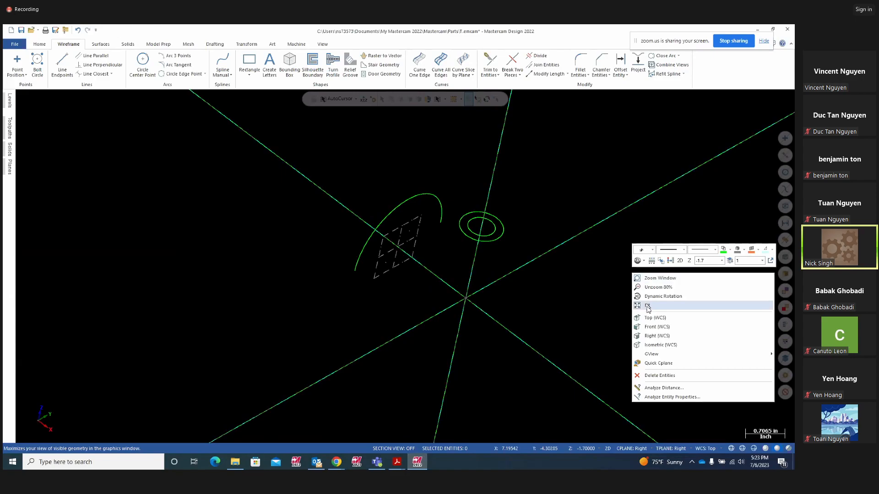
click(654, 318)
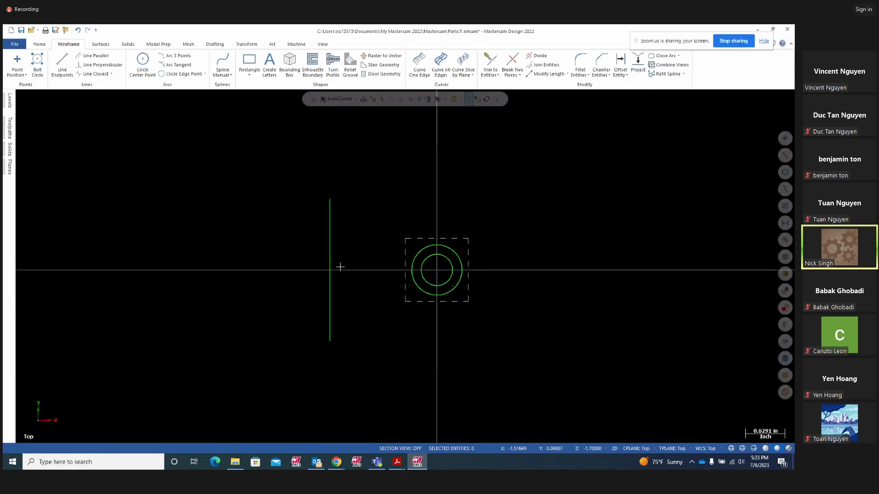
Switch to Project11.pdf and delete the highlights on the plate's left and right edges in the front view
click(397, 462)
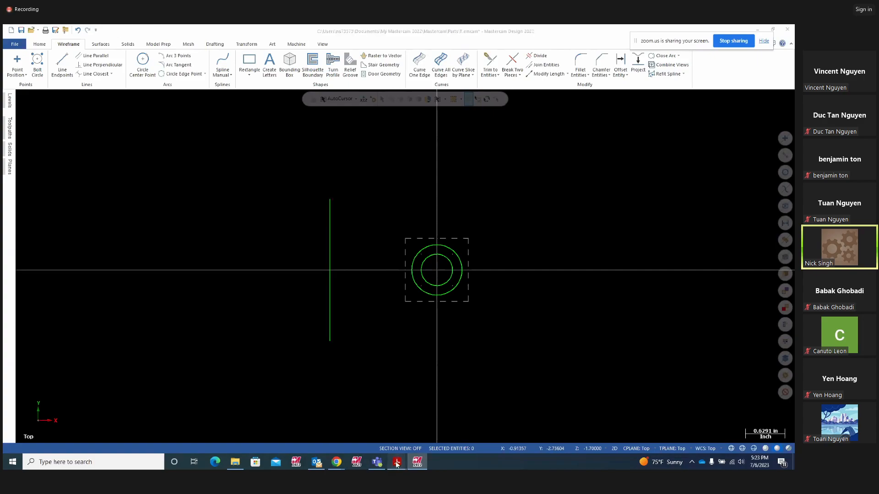
click(353, 436)
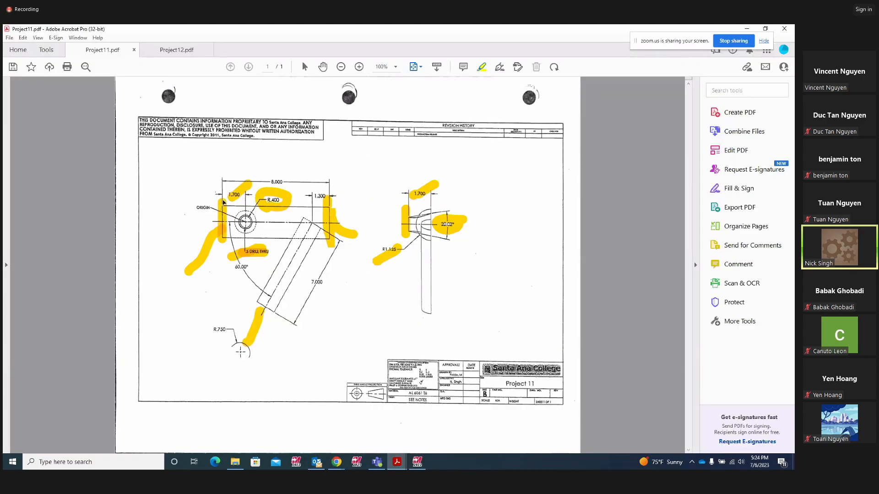
right_click(223, 202)
click(245, 232)
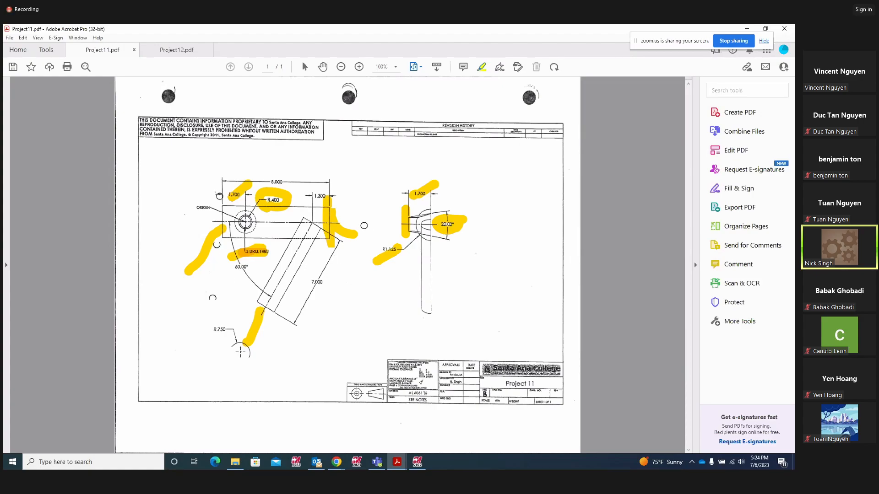
right_click(330, 220)
click(349, 242)
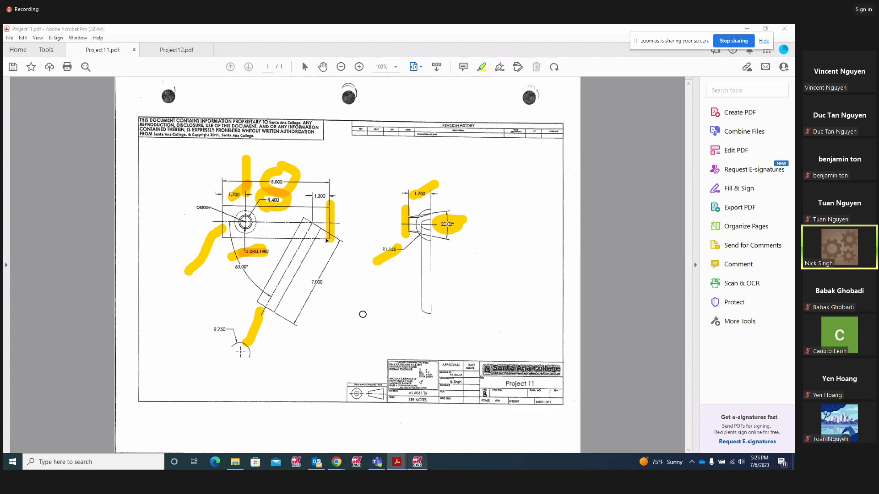
Switch back to Mastercam and set the construction plane to Right
click(417, 462)
mouse_move(451, 406)
middle_down()
mouse_move(434, 362)
mouse_move(333, 300)
middle_up()
click(646, 449)
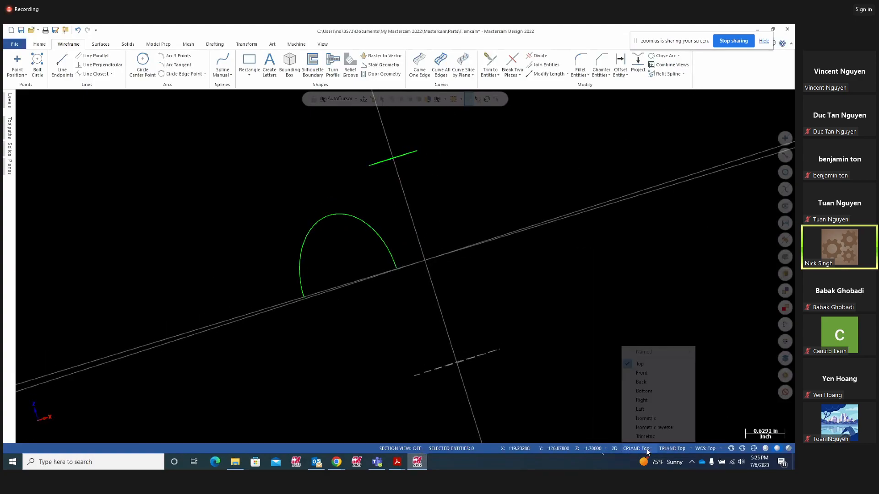
click(643, 400)
middle_drag(548, 293, 504, 384)
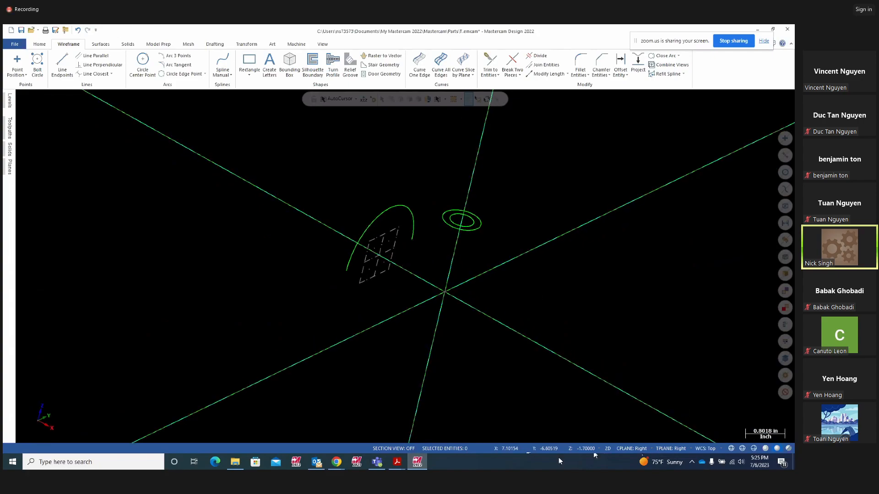
Set the construction Z depth to 6.3 so the Right plane sits at the plate's far end
click(585, 450)
text(6.3)
key(Return)
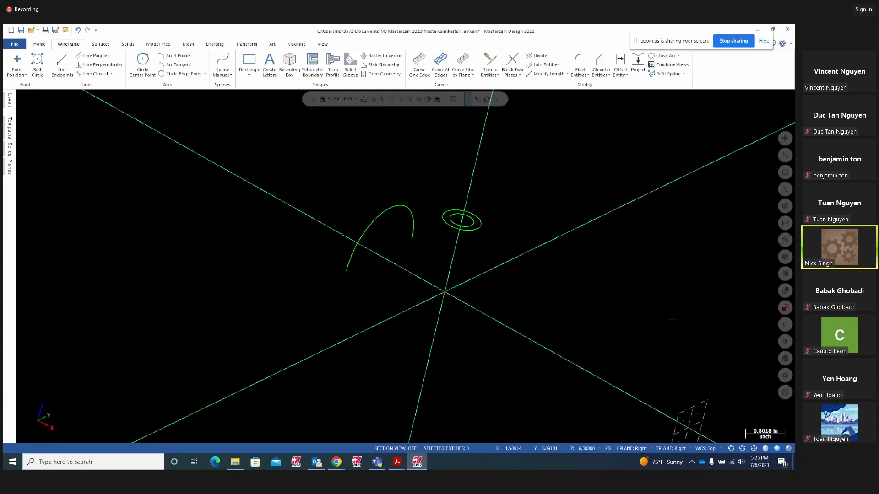
scroll(558, 274, down, 3)
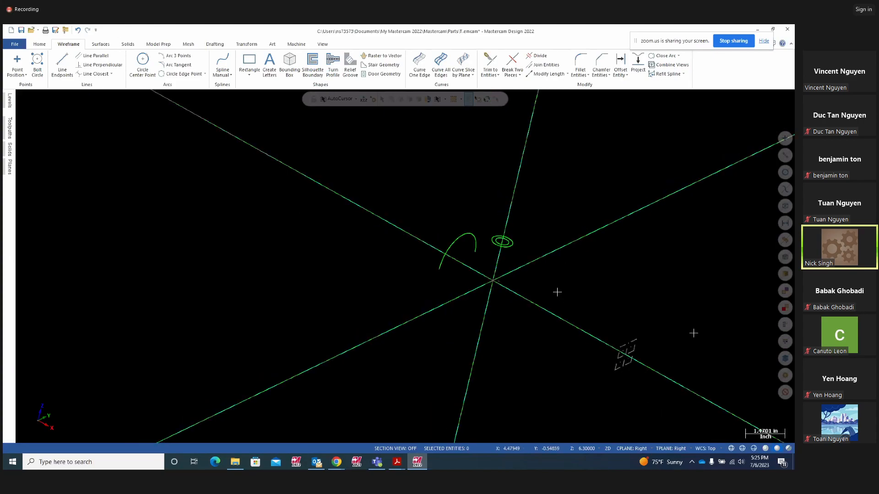
middle_drag(694, 333, 647, 375)
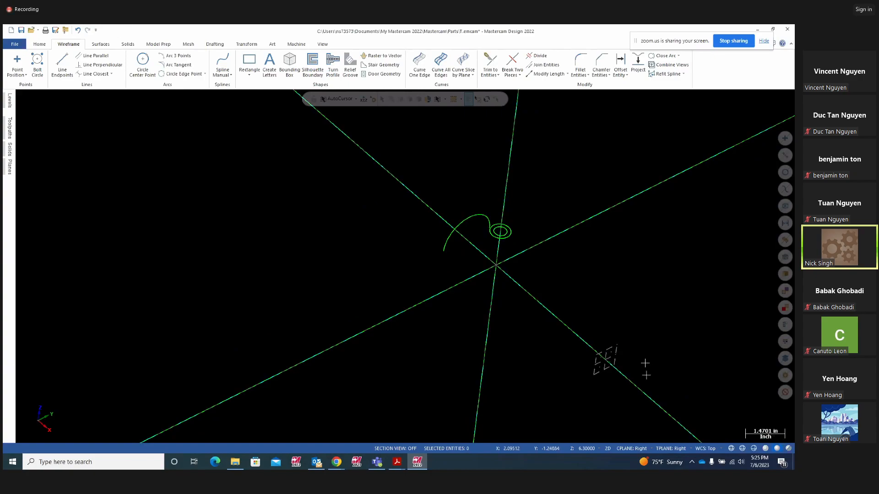
Switch to Project11.pdf and highlight around the R1.125 dimension in the side view
click(398, 462)
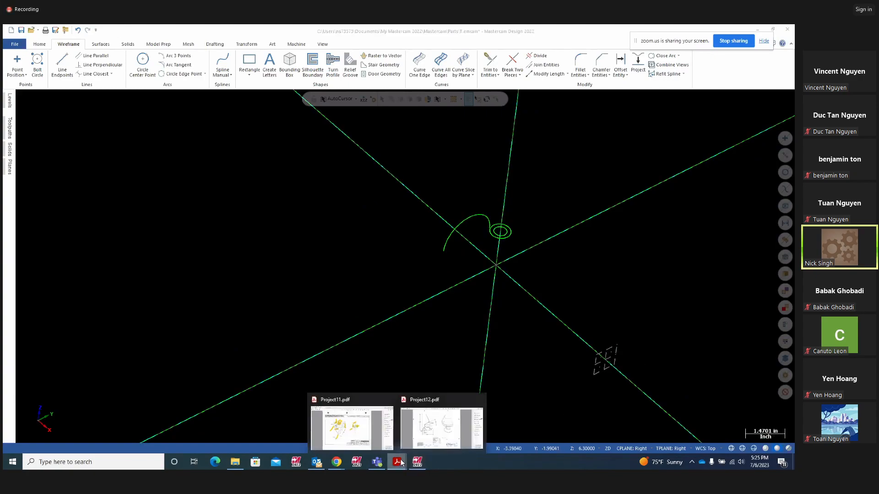
click(359, 440)
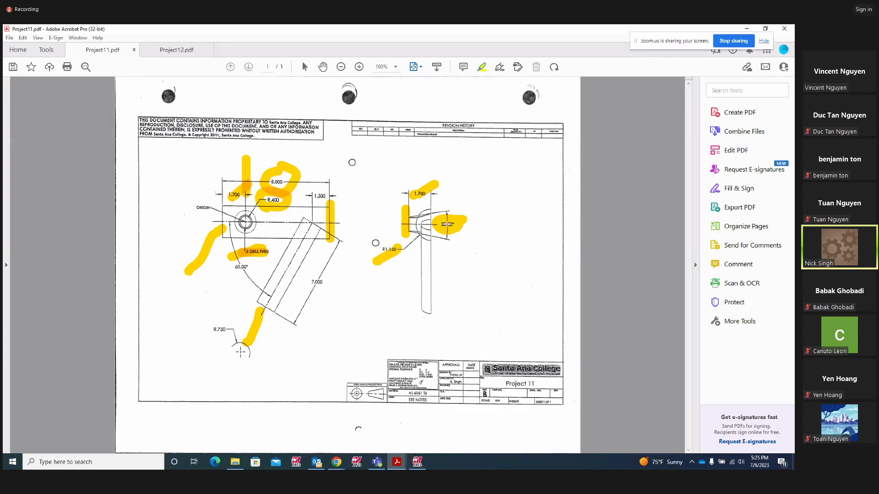
mouse_move(372, 242)
mouse_down()
mouse_move(403, 257)
mouse_move(367, 252)
mouse_up()
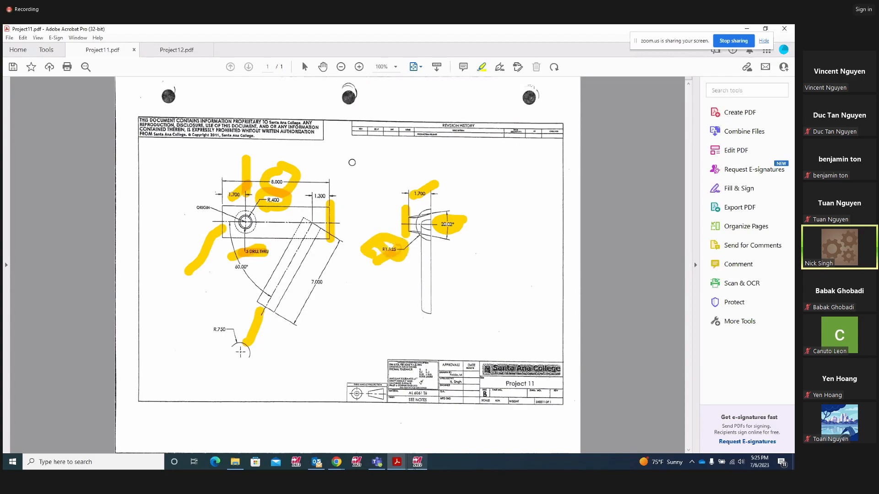
Back in Mastercam's right view, sketch a polar arc centred on the origin, radius about 1.35, from about 346 to about 191 degrees
click(417, 462)
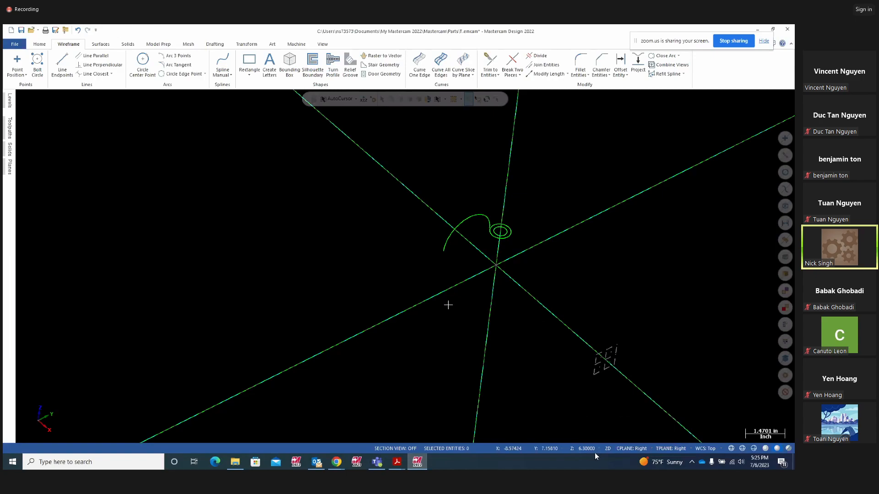
right_click(394, 293)
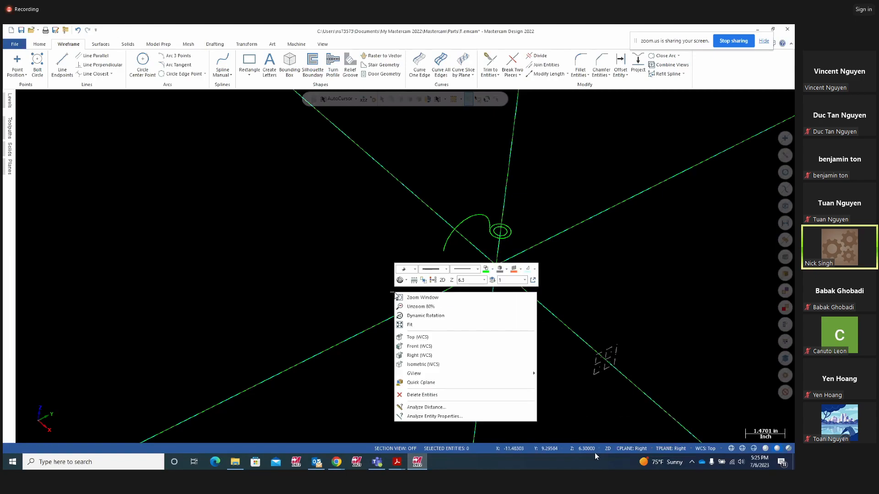
click(414, 355)
click(204, 74)
click(196, 101)
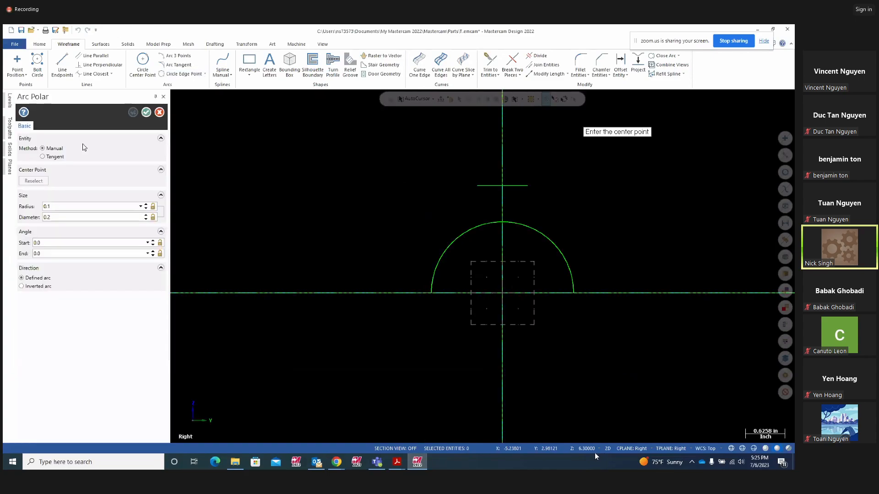
click(503, 293)
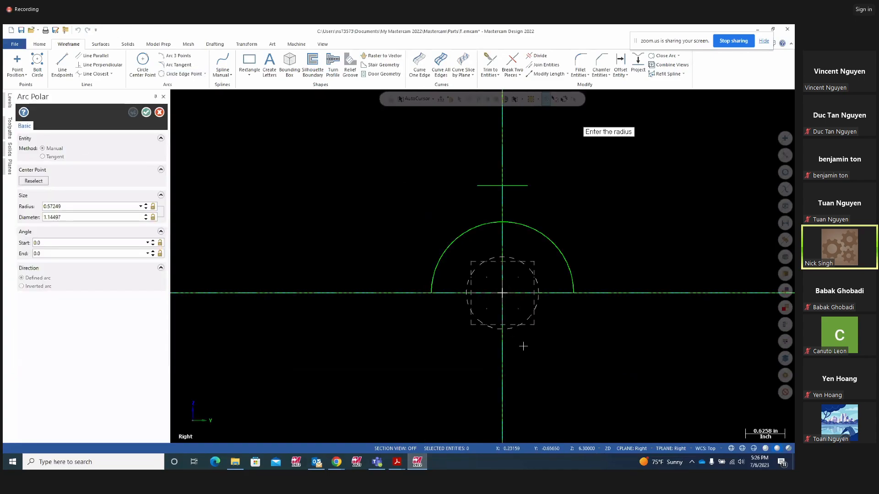
click(574, 340)
click(591, 316)
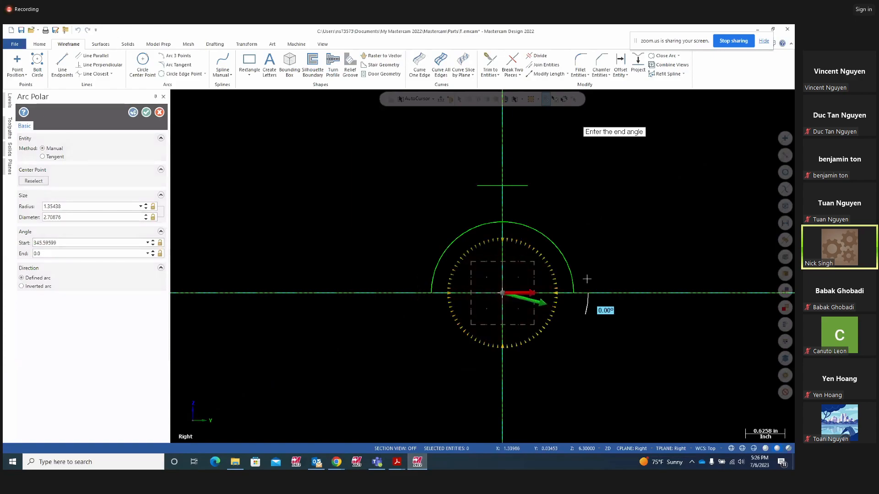
click(387, 315)
Set the arc's radius to 1.125, start angle to 0 and end angle to 180, and create it
double_click(69, 207)
text(1.1)
key(Return)
double_click(67, 243)
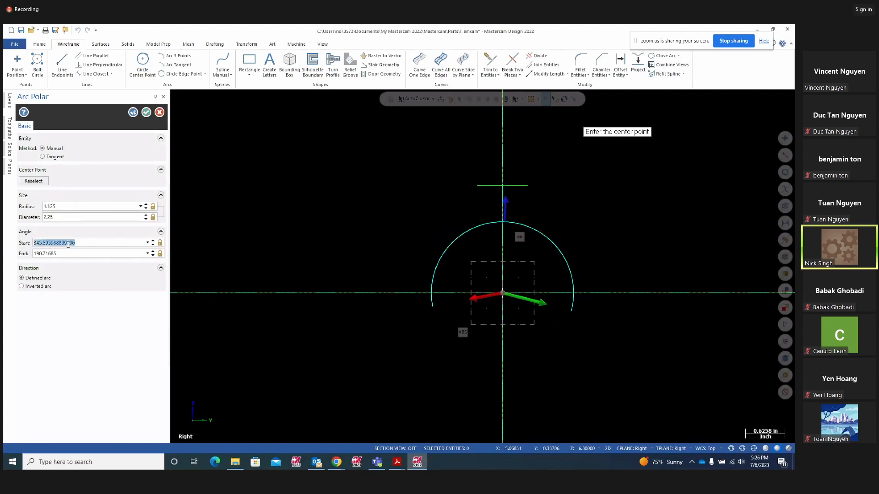
text(0)
click(70, 253)
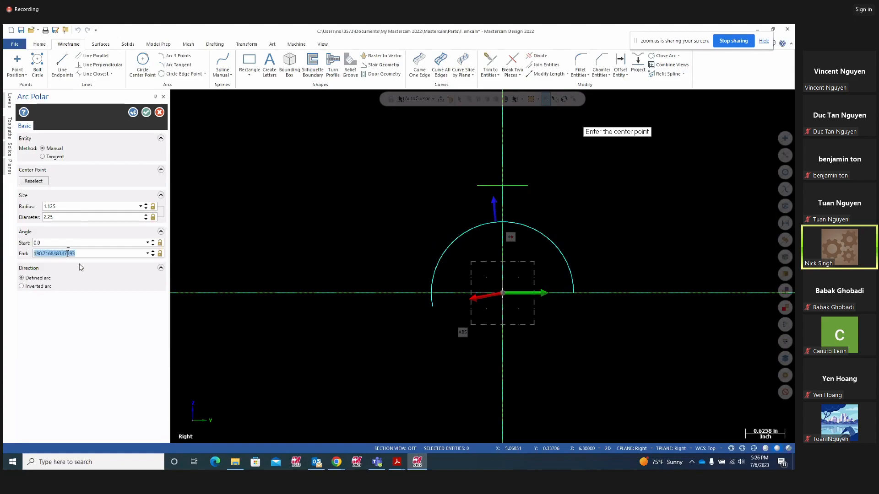
text(180)
key(Return)
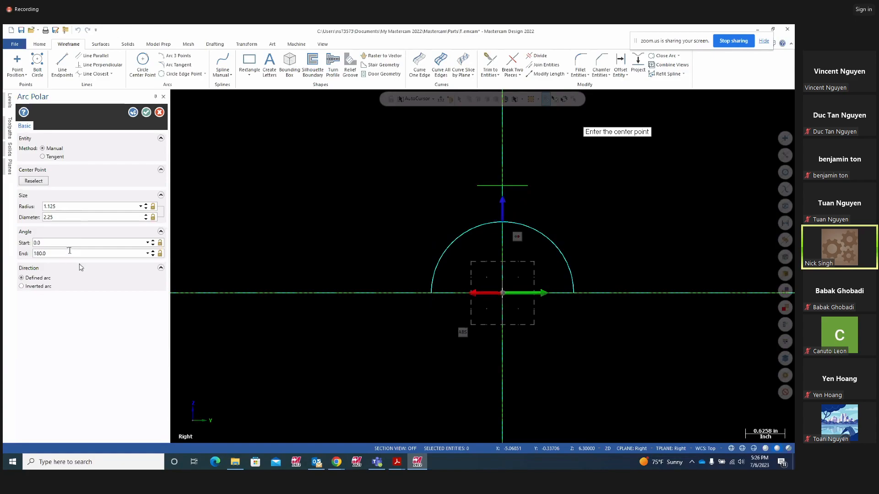
click(133, 113)
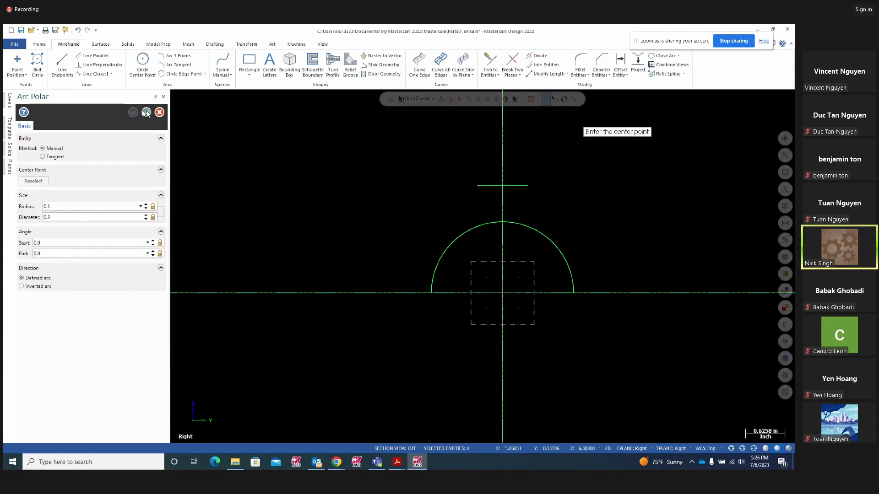
Check both arcs from an angle, and set the view and construction plane to Top
middle_drag(327, 291, 455, 292)
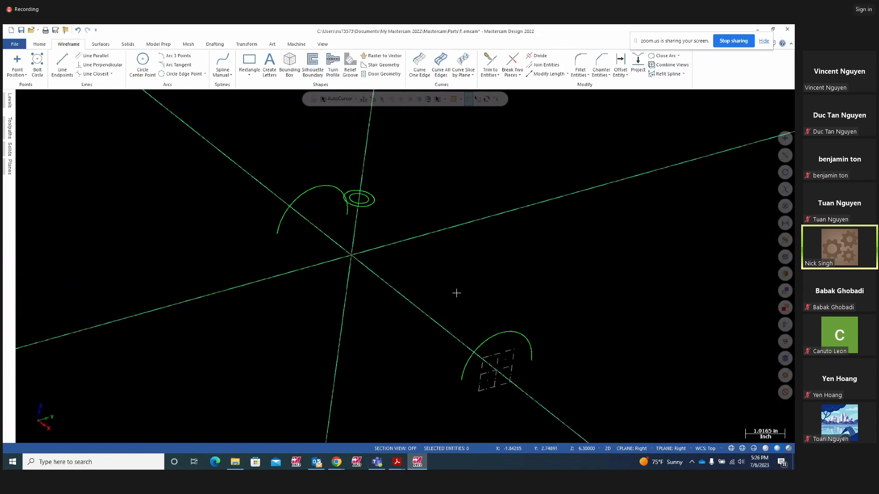
right_click(558, 269)
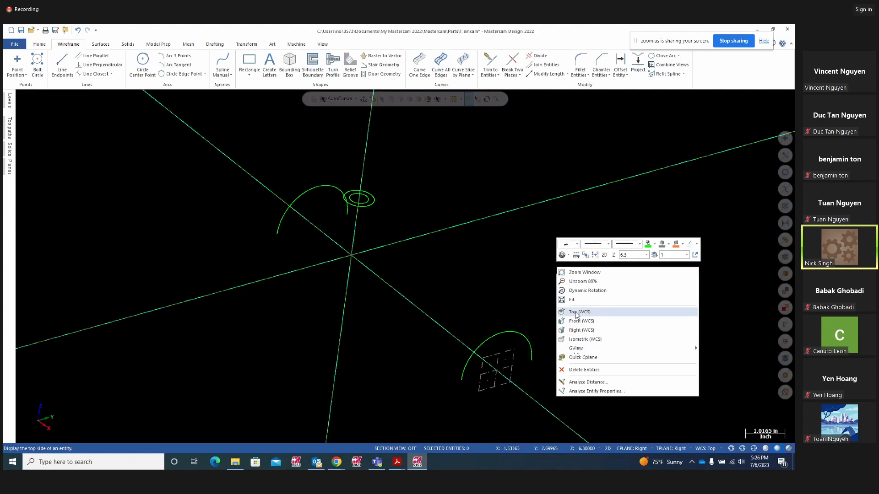
click(577, 311)
scroll(123, 268, down, 2)
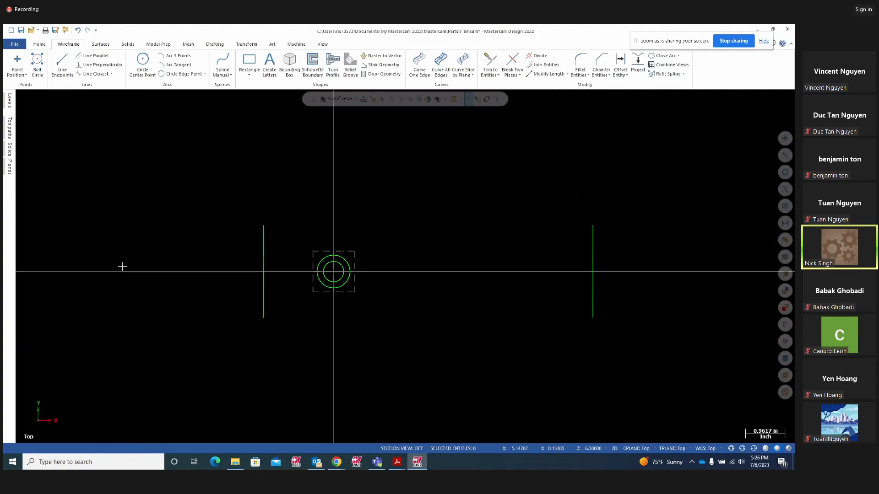
Switch to Project11.pdf and delete the highlights over the 8.000 and R.400 dimensions
click(397, 462)
click(352, 427)
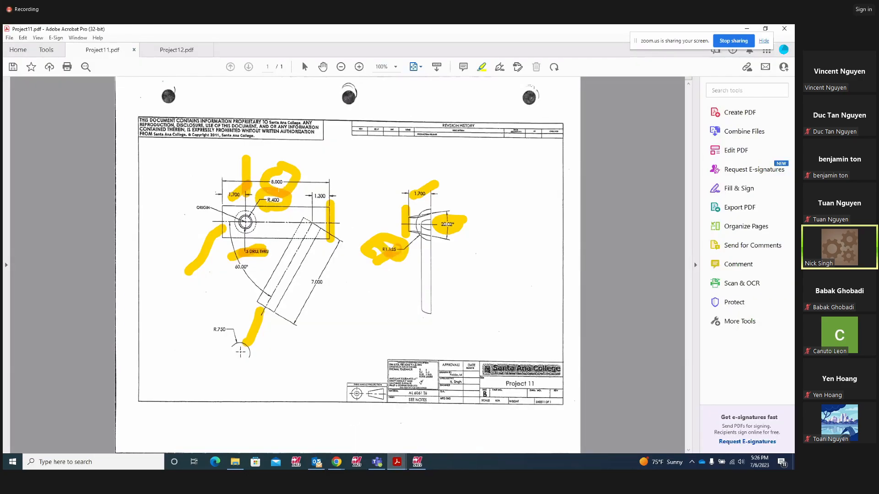
right_click(279, 188)
click(299, 212)
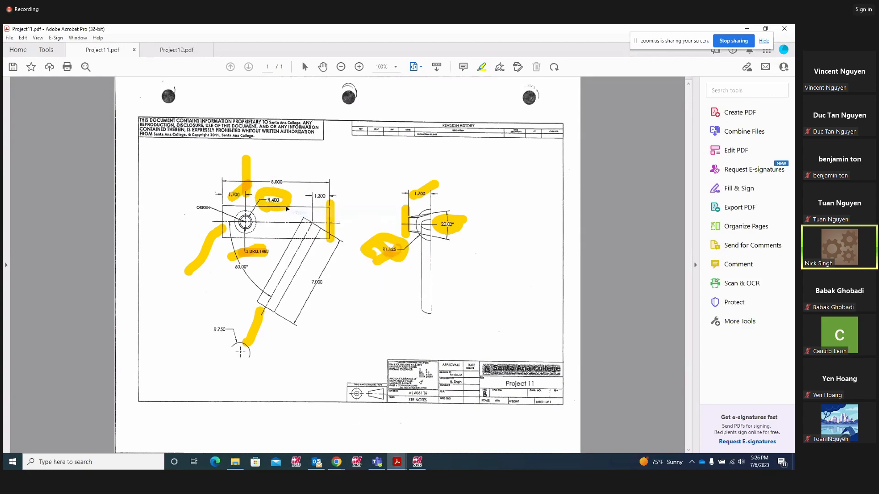
right_click(281, 207)
click(297, 229)
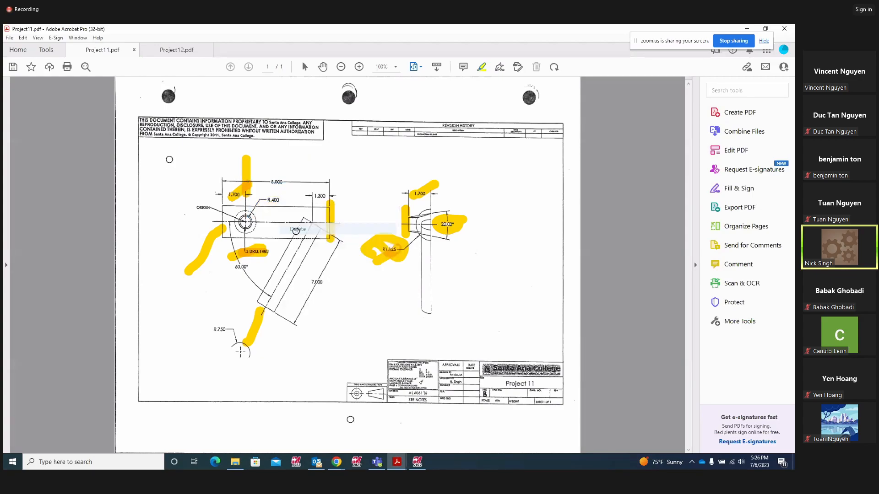
Delete the vertical and slanted highlight strokes at the 1.700 dimension in the front view
right_click(246, 184)
click(258, 210)
right_click(238, 187)
click(250, 213)
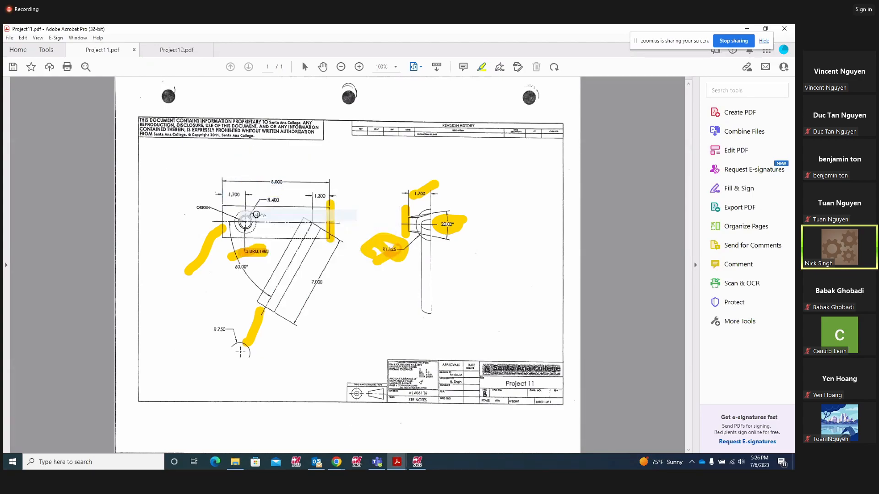
Delete the highlight strokes beside the plate's left edge, across the drill-through note and below the angled cylinder
click(210, 239)
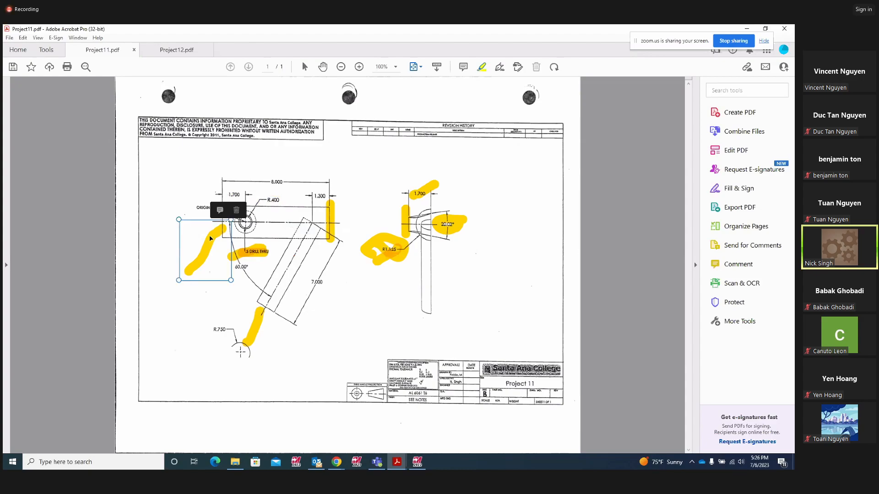
click(236, 210)
click(249, 251)
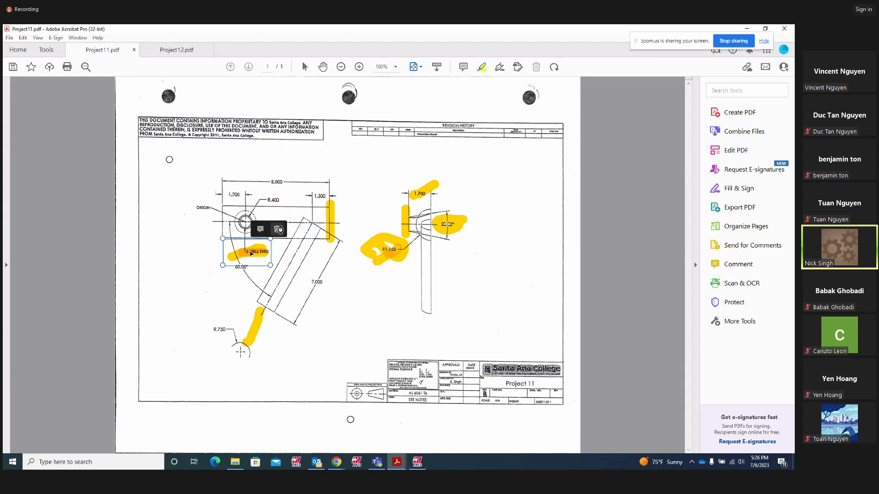
click(280, 230)
click(261, 314)
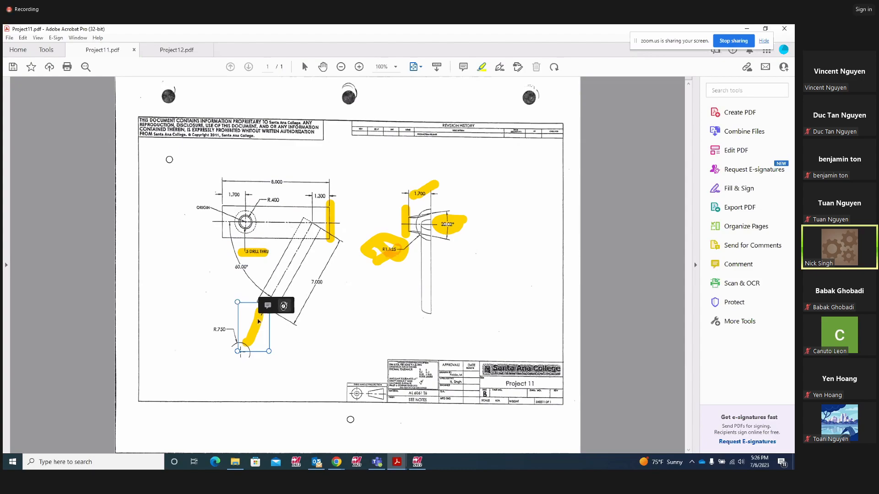
click(285, 304)
Delete the highlight on the plate's right edge and the looped highlight around R1.125 in the side view
click(330, 224)
click(361, 215)
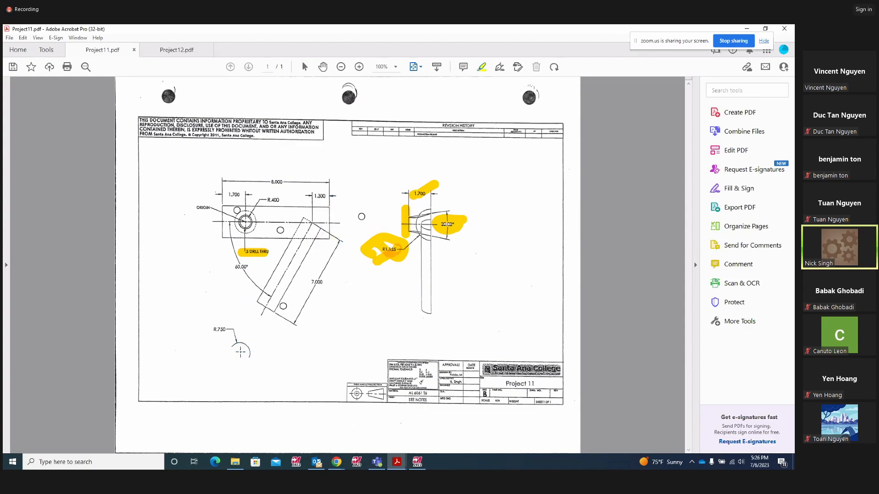
click(381, 251)
click(406, 235)
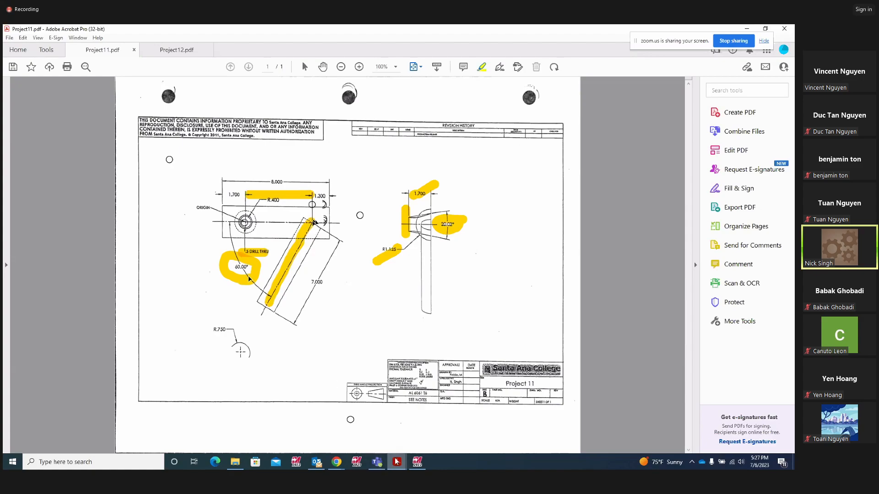
Switch to Mastercam and start a freeform Line Endpoints line
click(416, 464)
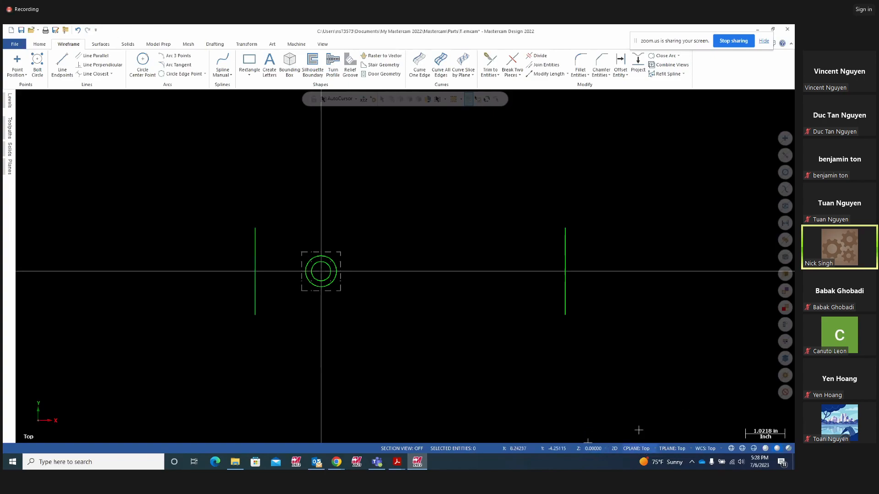
click(63, 69)
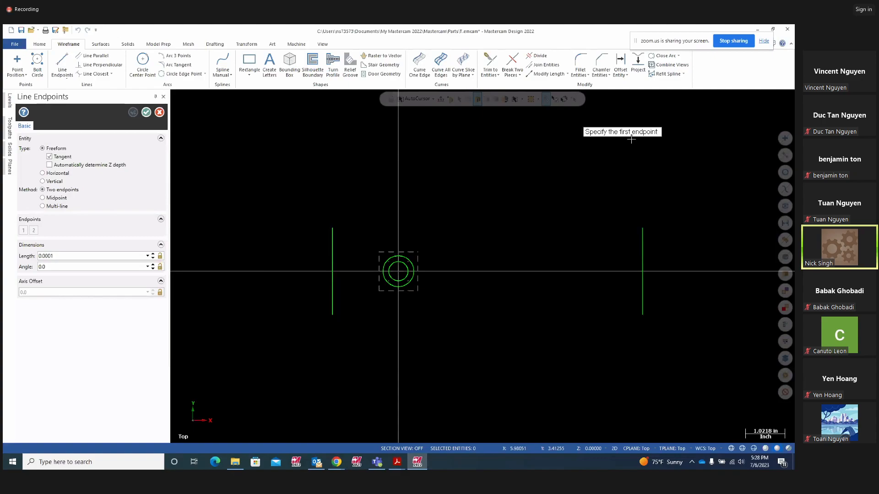
click(440, 101)
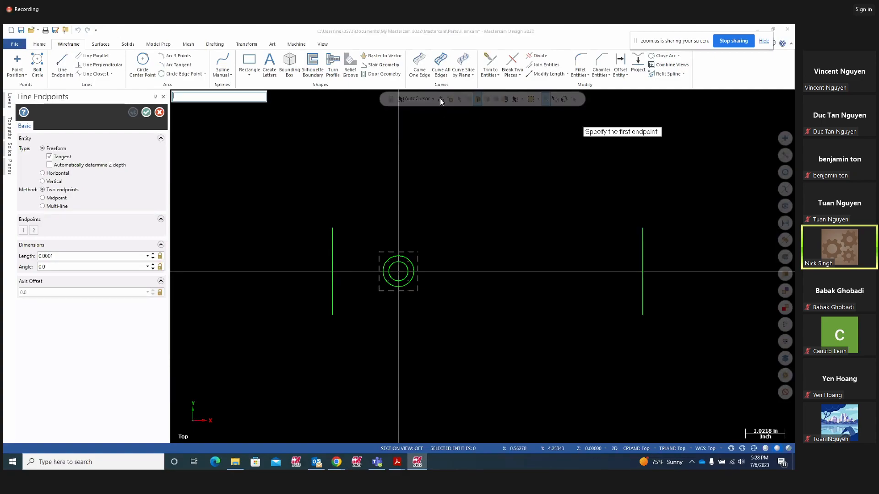
text(6.0)
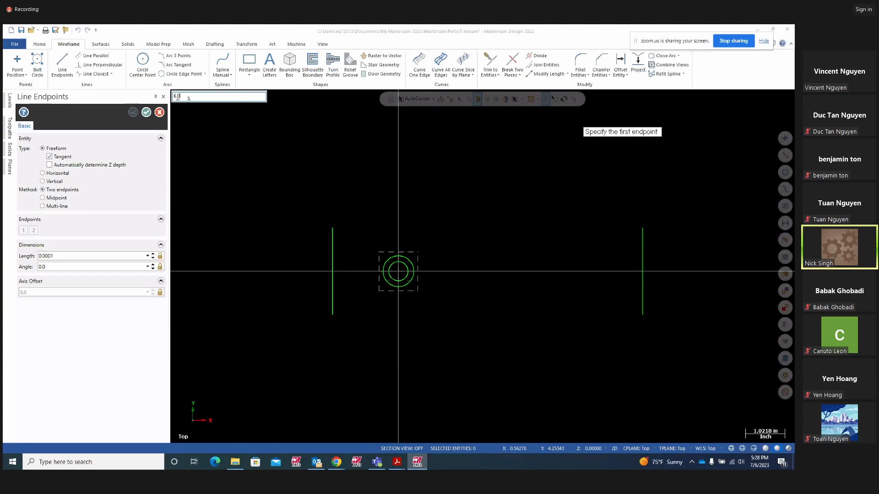
key(Return)
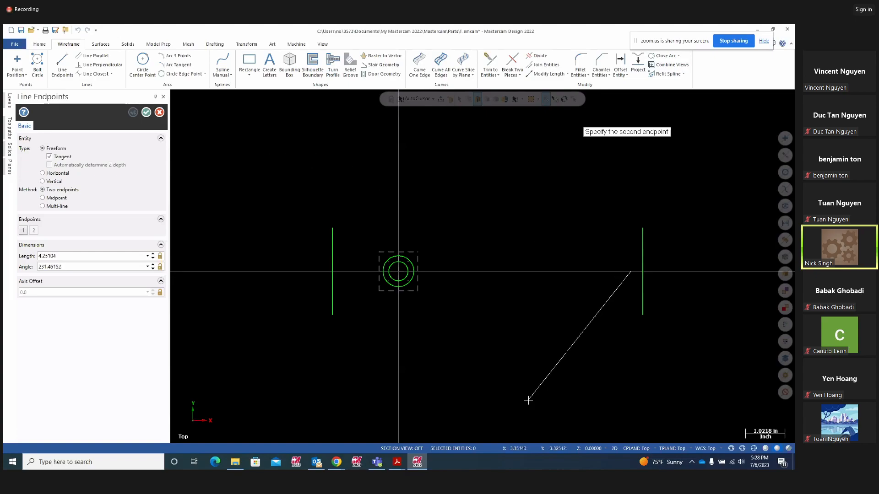
scroll(526, 395, up, 1)
scroll(526, 395, up, 1)
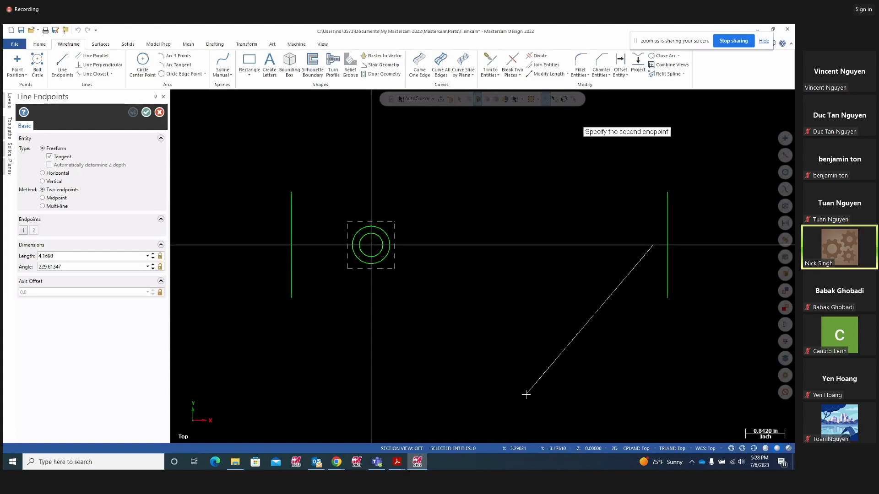
key(Escape)
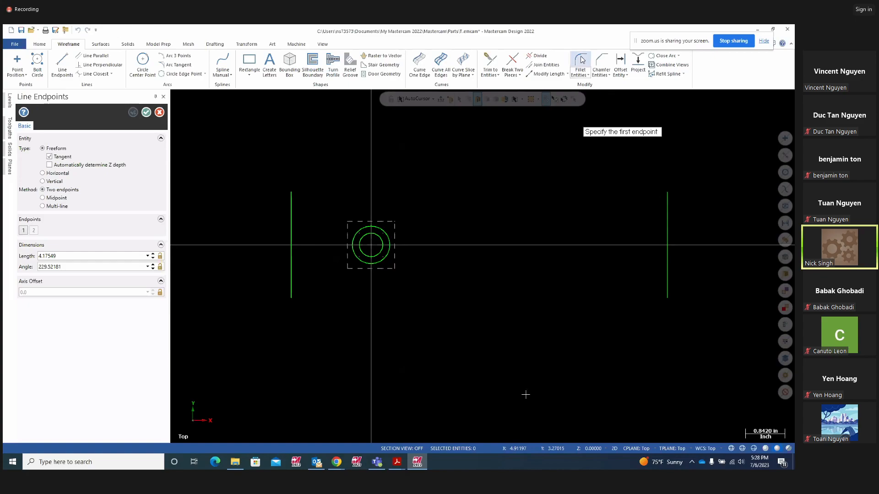
Draw a slanted line from 5,0 down toward the hole side, about 4.76 in long at about 233°, and open its length for editing
click(441, 99)
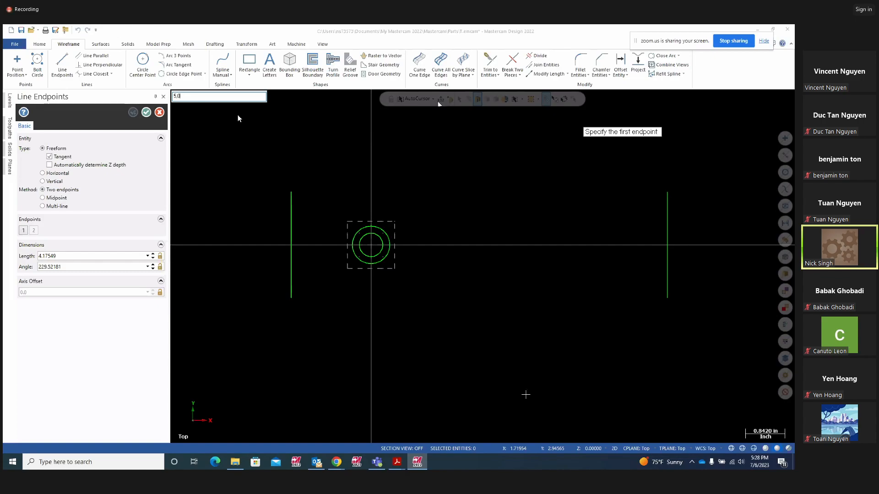
text(5,0)
key(Return)
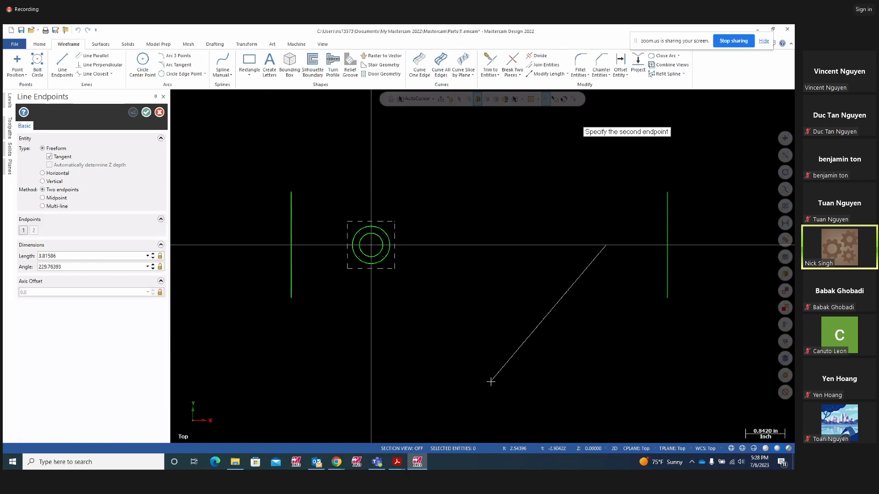
scroll(492, 379, down, 1)
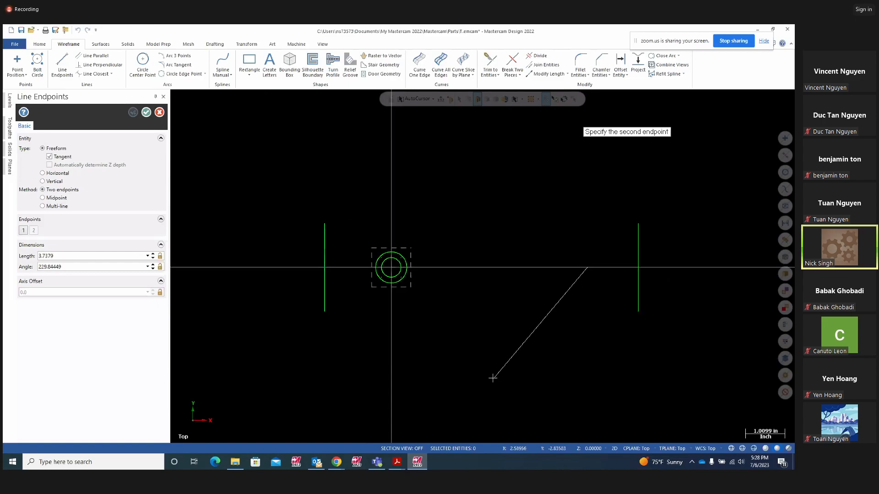
click(474, 416)
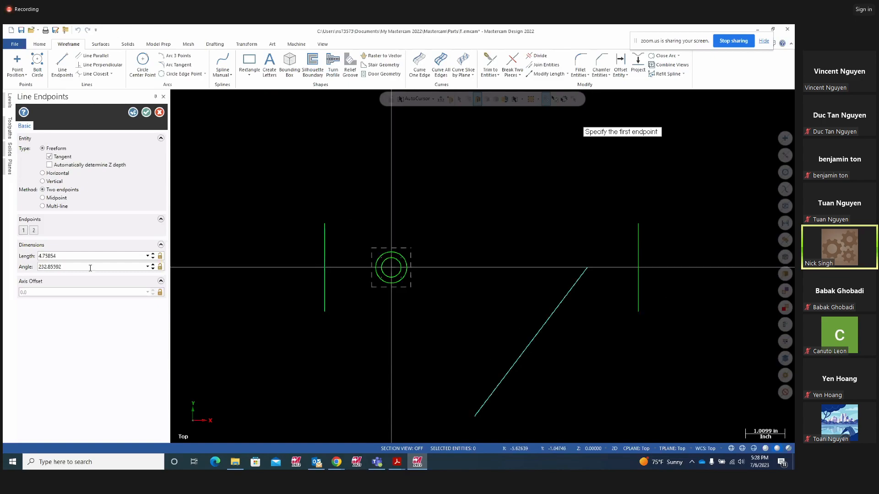
double_click(57, 256)
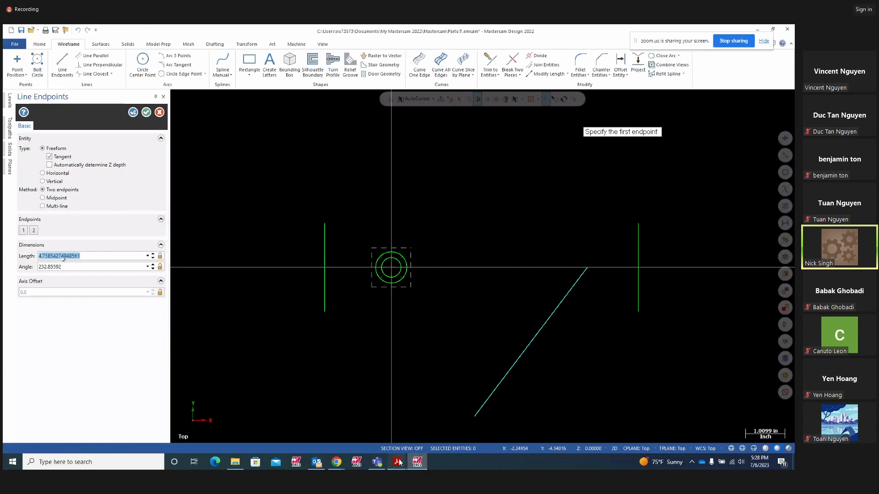
Switch to Project11.pdf and highlight a loop around the angled cylinder's 7.000 length dimension
mouse_move(397, 463)
click(381, 441)
mouse_move(328, 265)
mouse_down()
mouse_move(308, 302)
mouse_move(339, 269)
mouse_up()
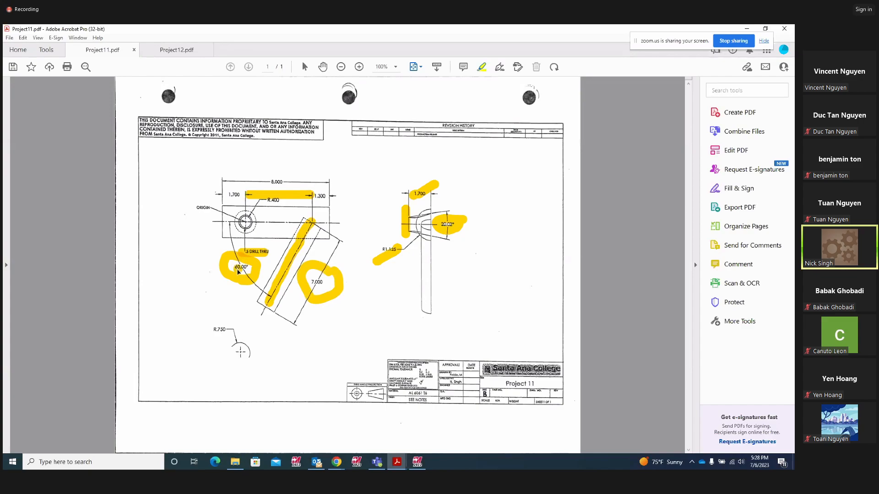
Return to Mastercam and set the slanted line's length to 7.0 and its angle to 240.0
click(417, 463)
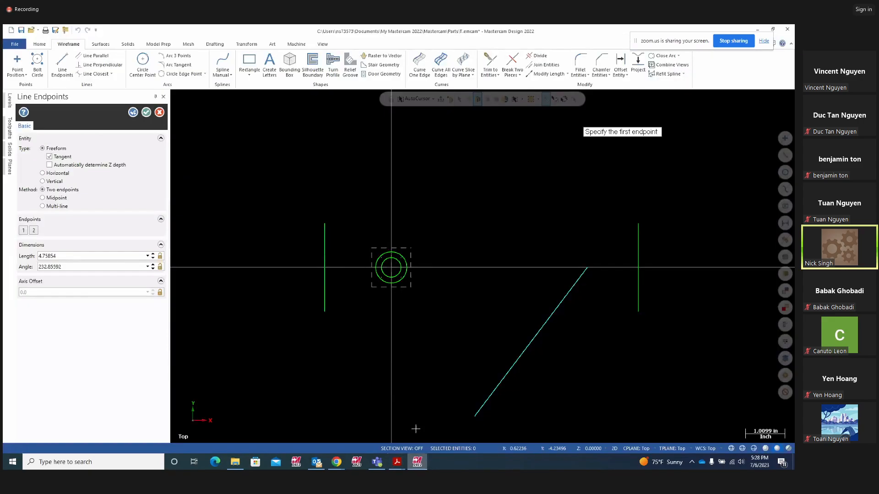
double_click(64, 257)
text(7)
double_click(70, 266)
text(180)
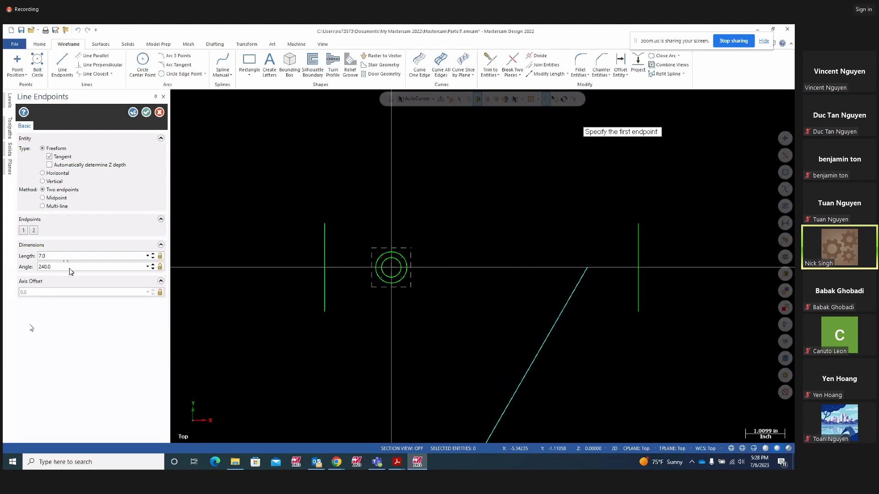
scroll(321, 234, down, 4)
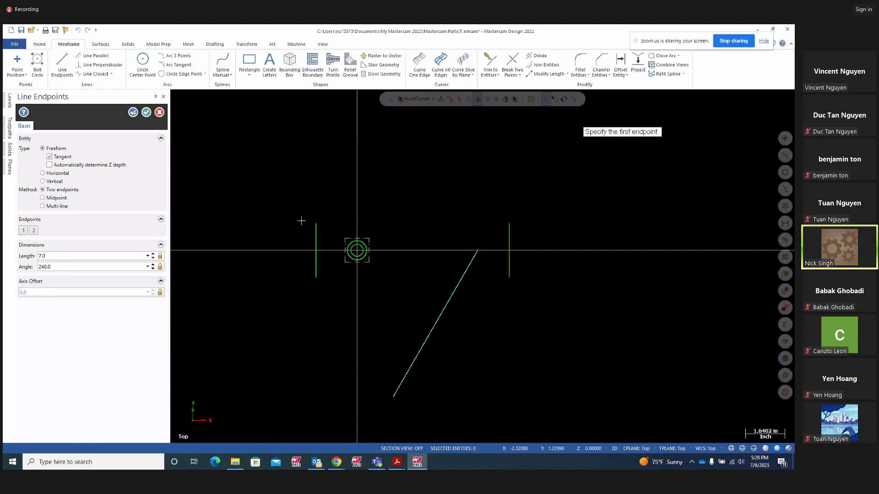
Switch to Project11.pdf, highlight over the angled cylinder's centreline once more and remove that new stroke
click(397, 462)
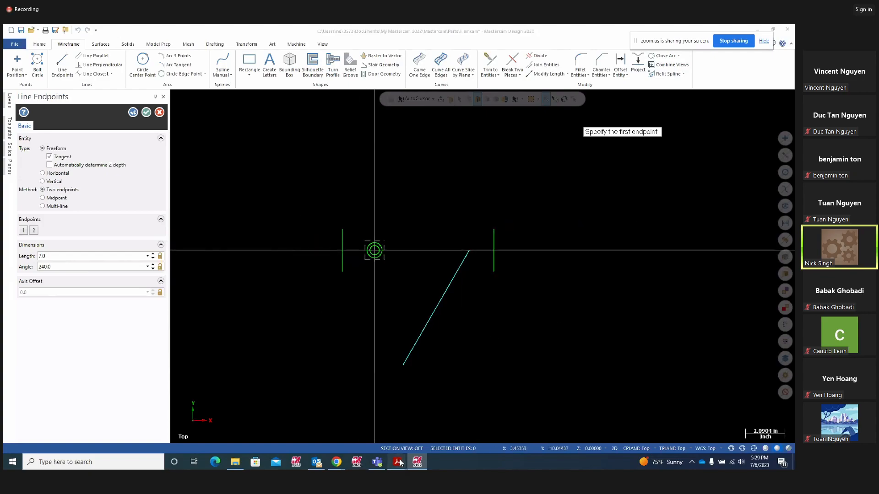
click(352, 435)
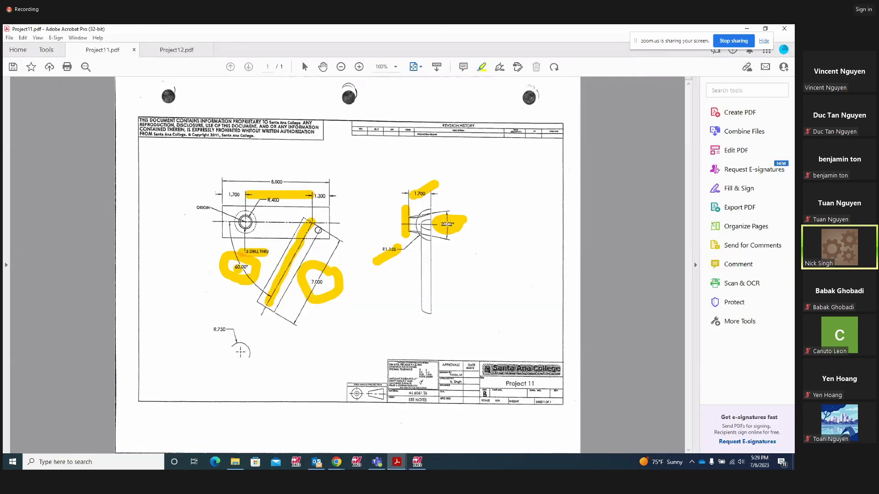
drag(319, 219, 261, 310)
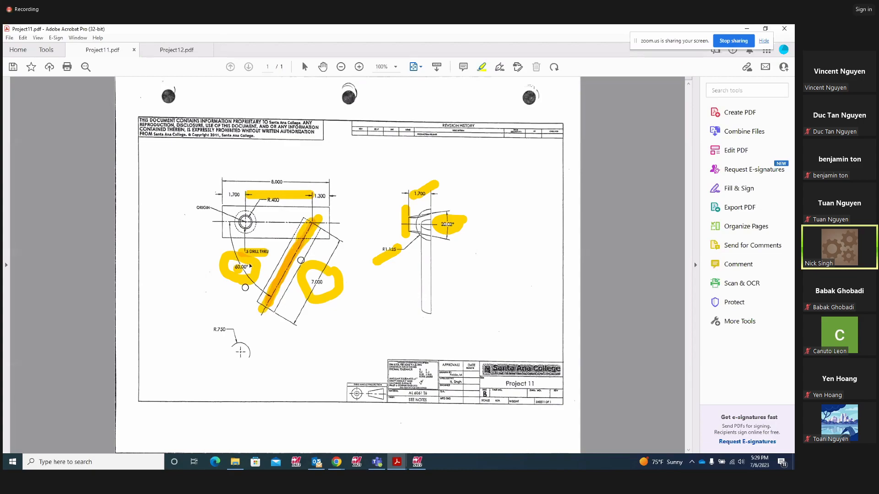
click(292, 262)
click(322, 329)
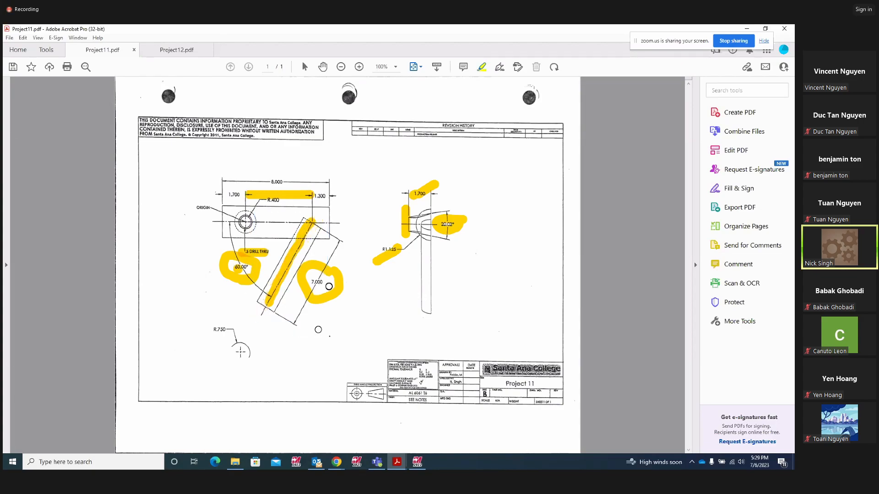
Delete the highlights around the 7.000 dimension and along the angled centreline, and the small mark at the 60.00° dimension
right_click(317, 292)
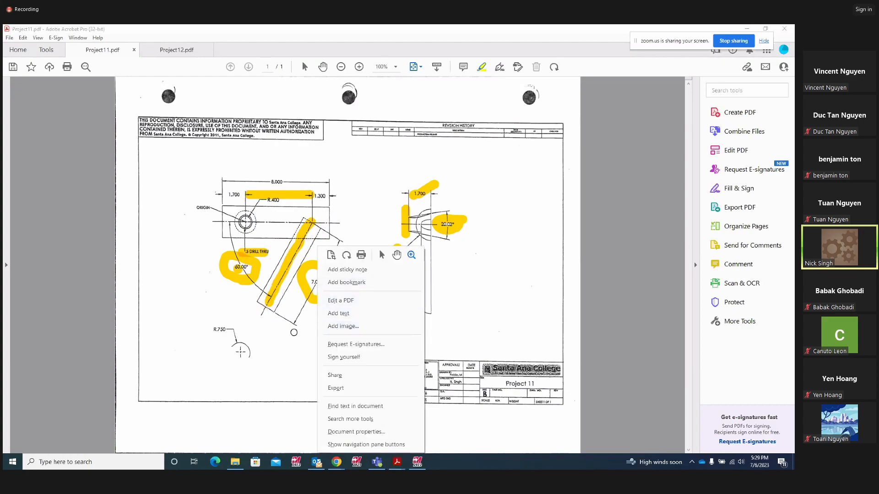
click(294, 332)
click(306, 274)
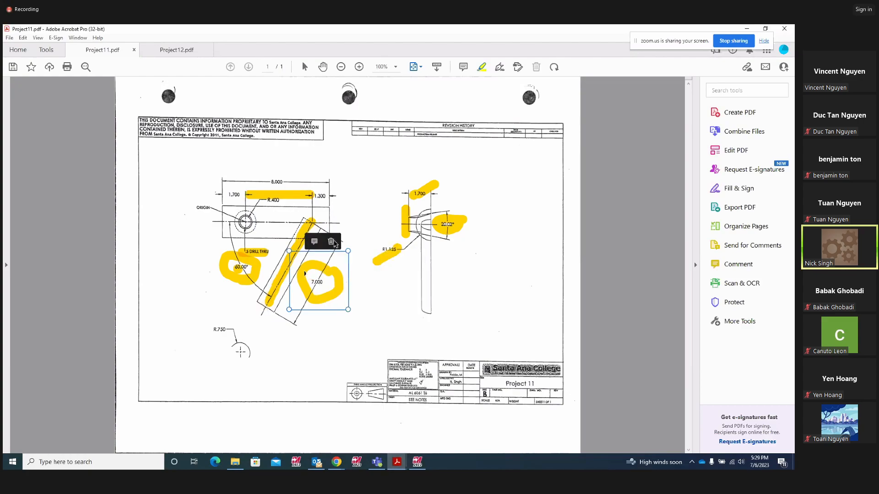
click(331, 241)
click(303, 241)
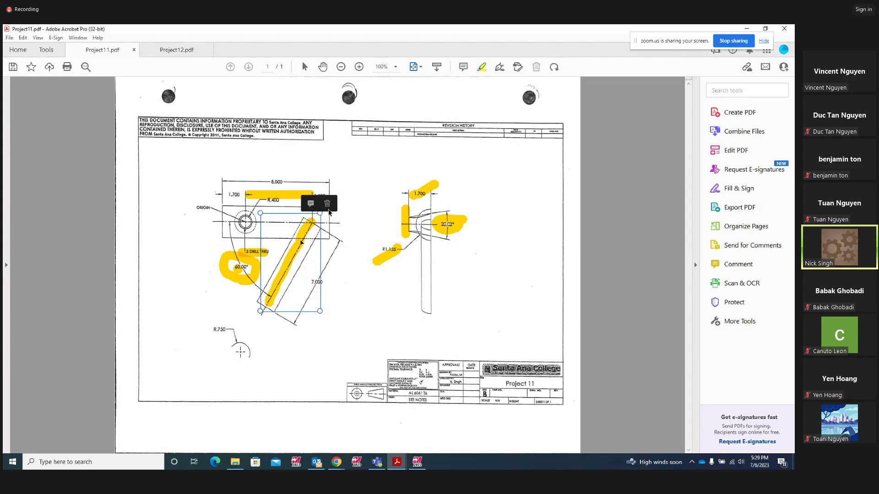
click(328, 204)
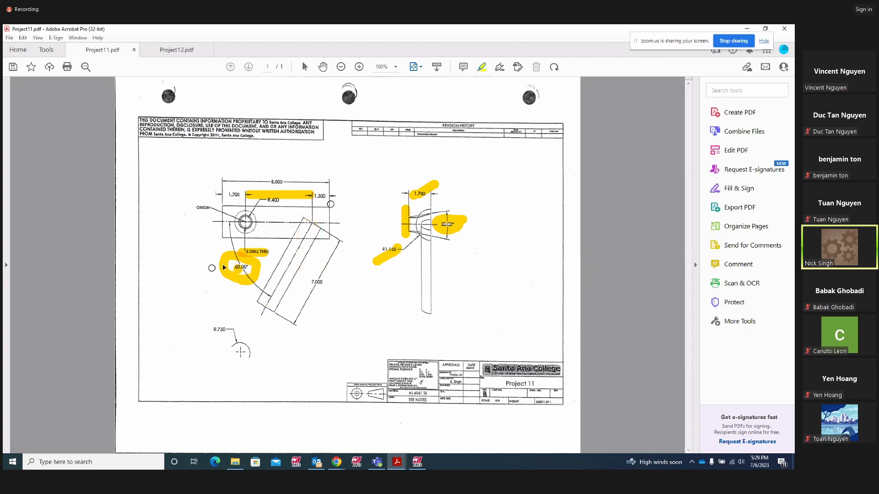
right_click(238, 268)
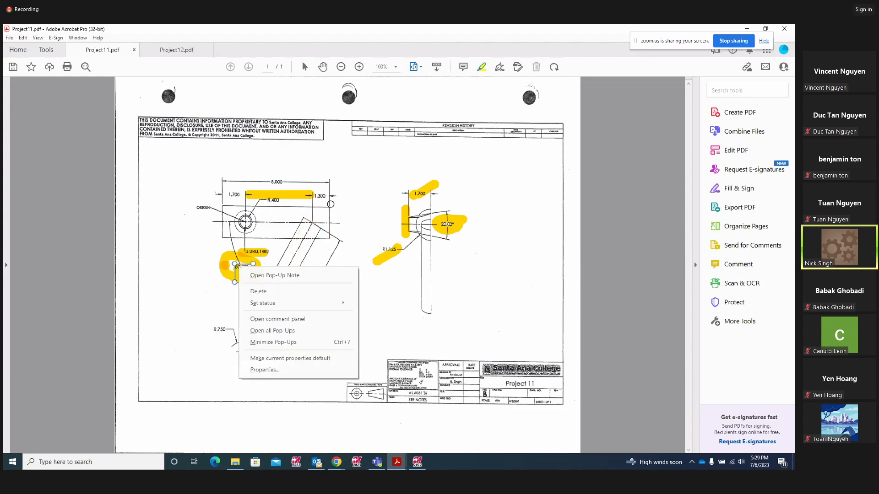
click(251, 291)
Return to Mastercam and apply the 7.0 in slanted line
click(417, 461)
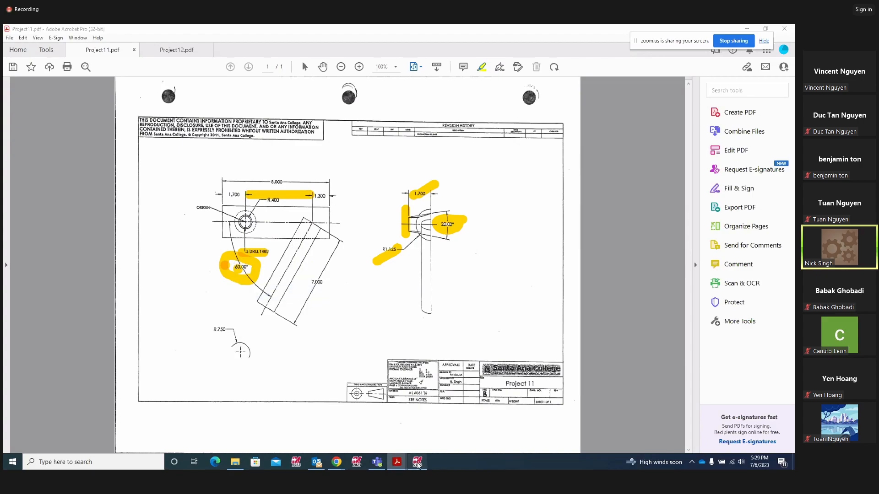
click(134, 113)
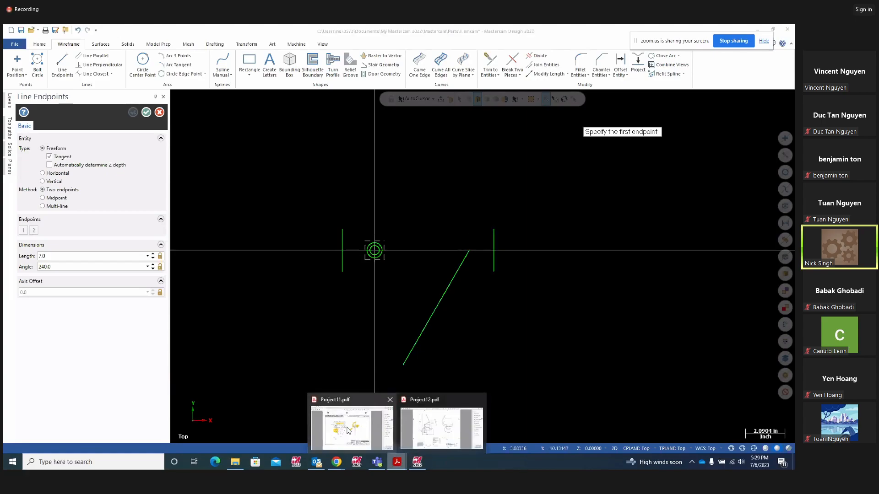
Switch to Project11.pdf and highlight the R.750 callout and both end edges of the angled cylinder
click(353, 419)
mouse_move(242, 327)
mouse_down()
mouse_move(235, 344)
mouse_move(243, 326)
mouse_move(285, 320)
mouse_move(257, 301)
mouse_up()
drag(356, 246, 304, 218)
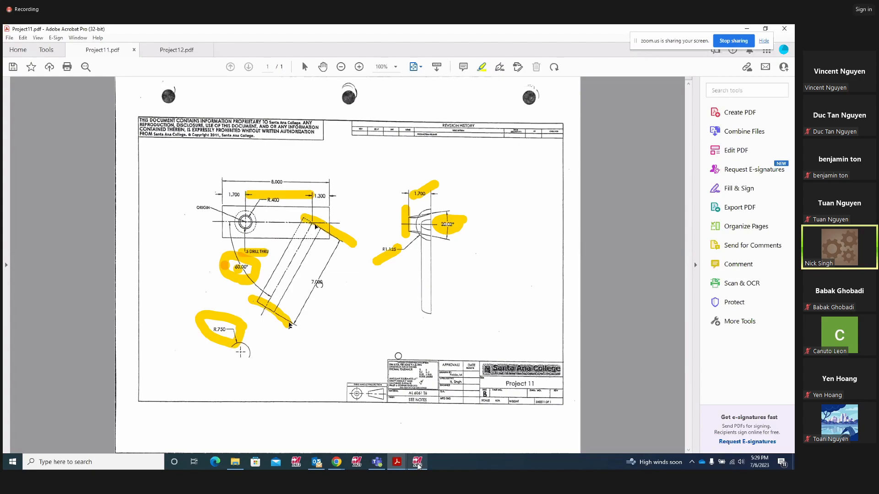
Return to Mastercam and finish the Line Endpoints command
mouse_move(418, 465)
click(419, 437)
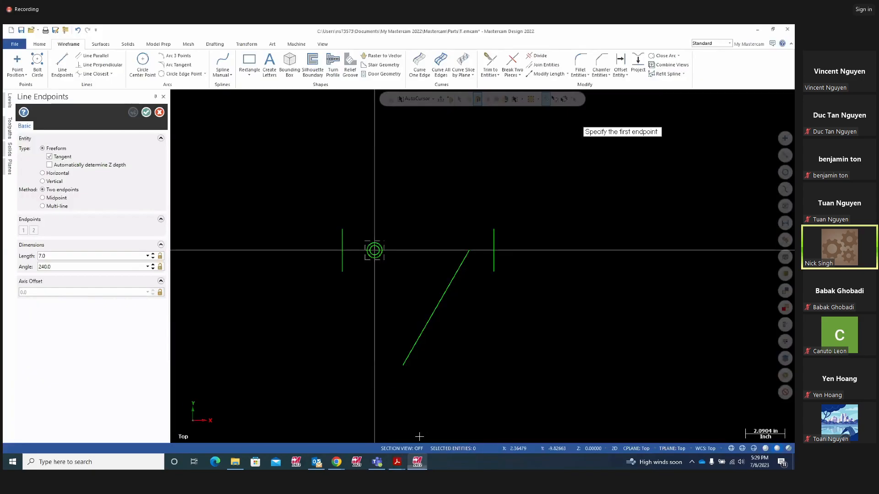
click(146, 112)
Open the Planes manager and pin it so it stays open beside the angled wireframe view
middle_drag(557, 245, 183, 147)
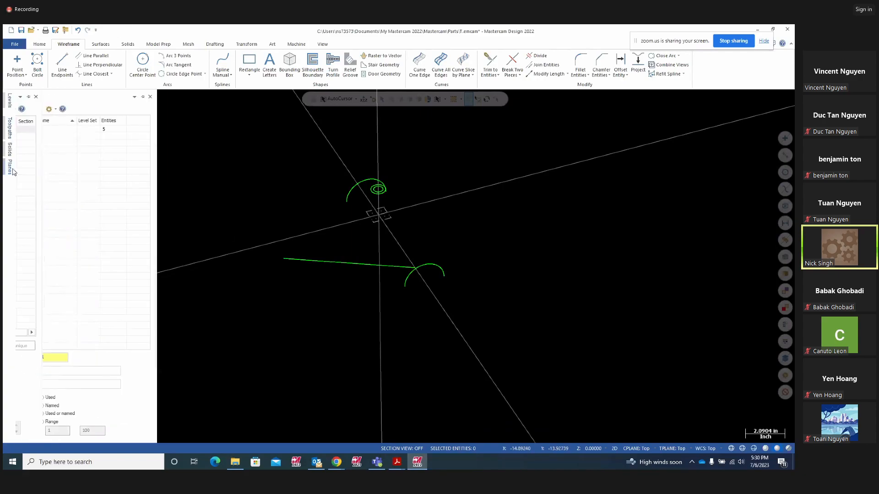
mouse_move(11, 168)
middle_drag(554, 239, 434, 216)
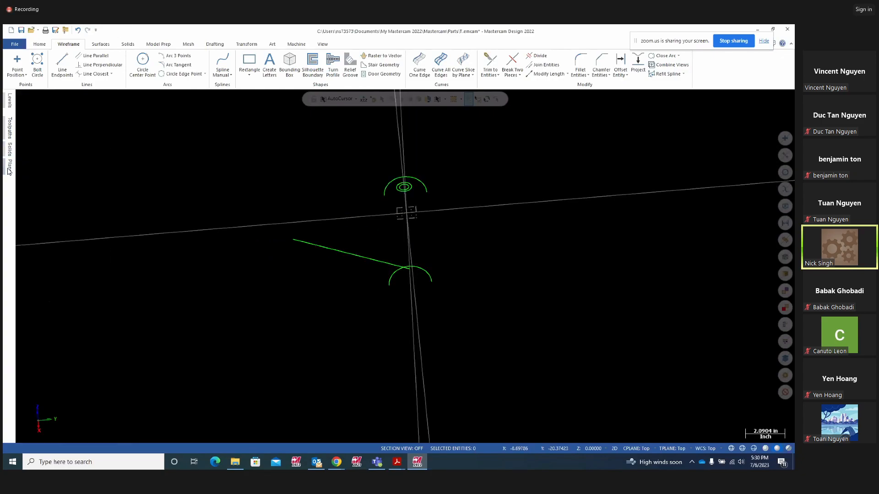
mouse_move(10, 168)
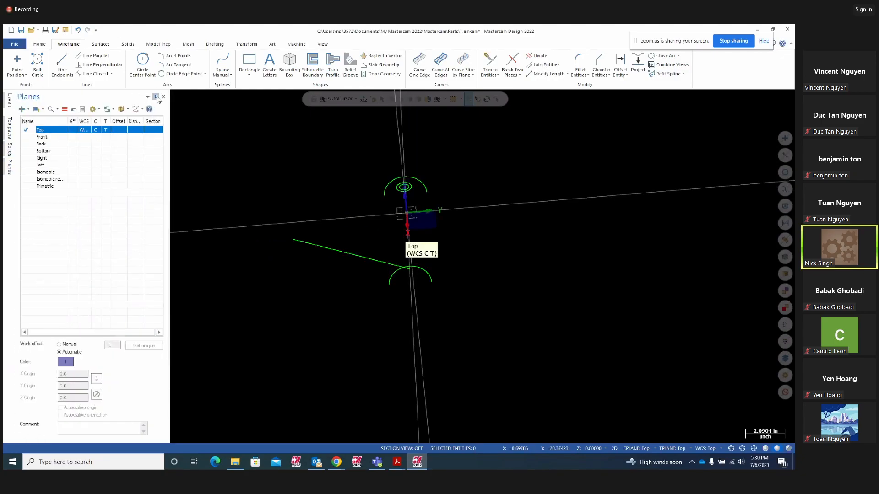
click(156, 98)
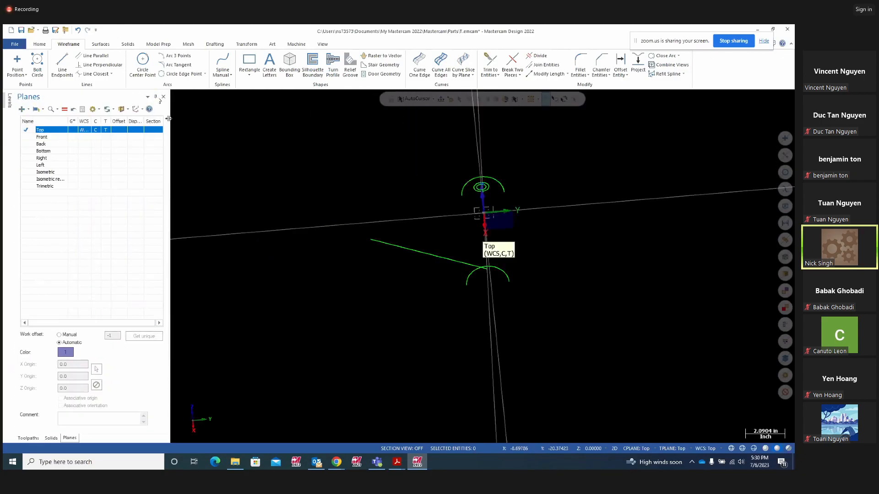
Define a new plane from entity normal at the free end of the slanted line, accepting orientation 3 of 8
click(27, 110)
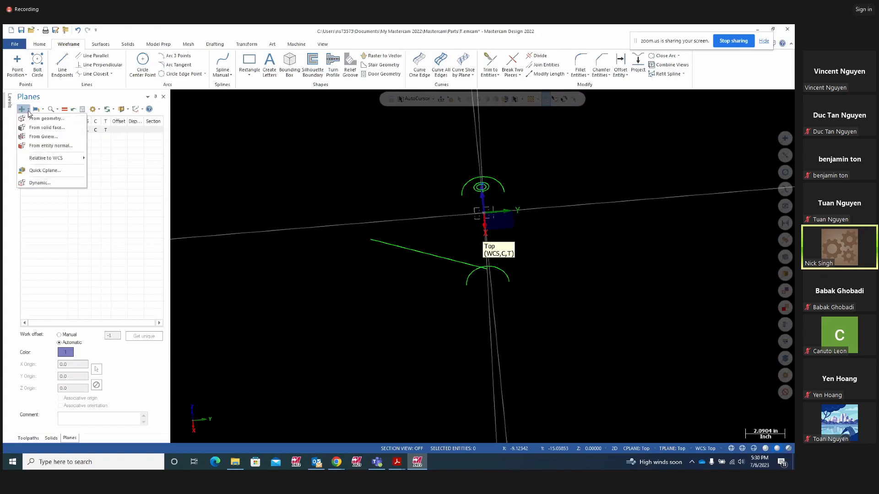
click(45, 146)
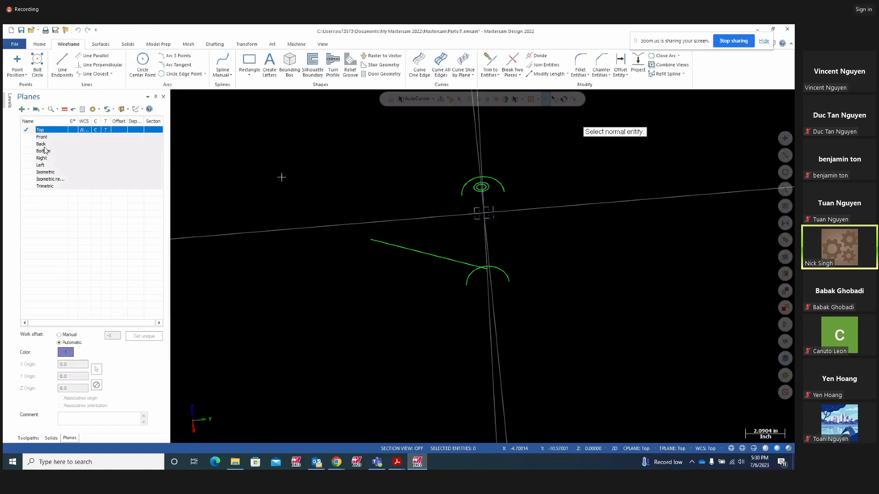
middle_drag(622, 255, 553, 259)
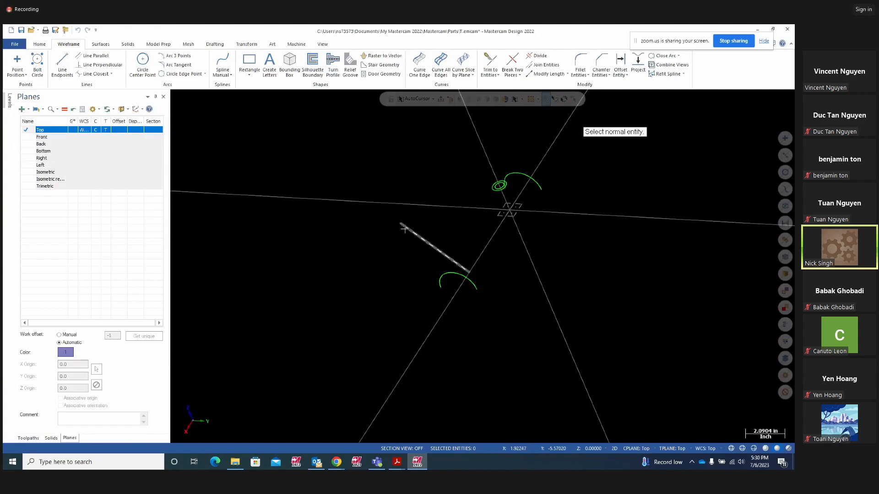
click(402, 226)
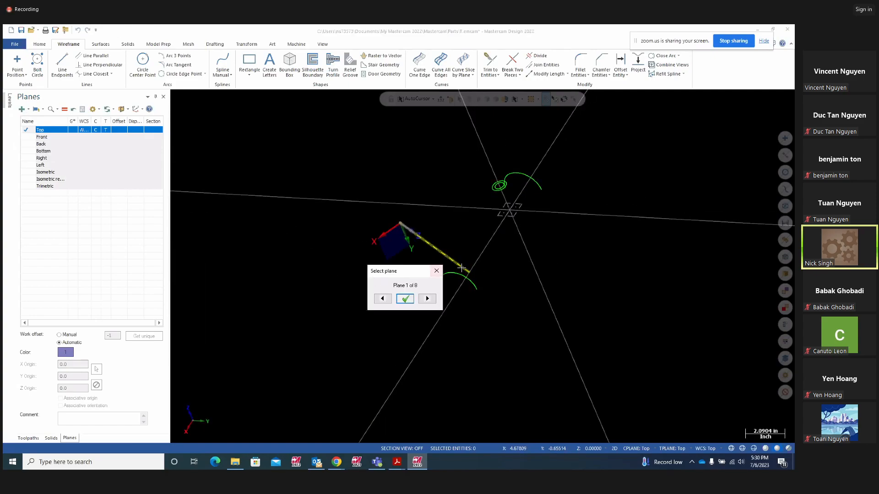
scroll(462, 269, up, 1)
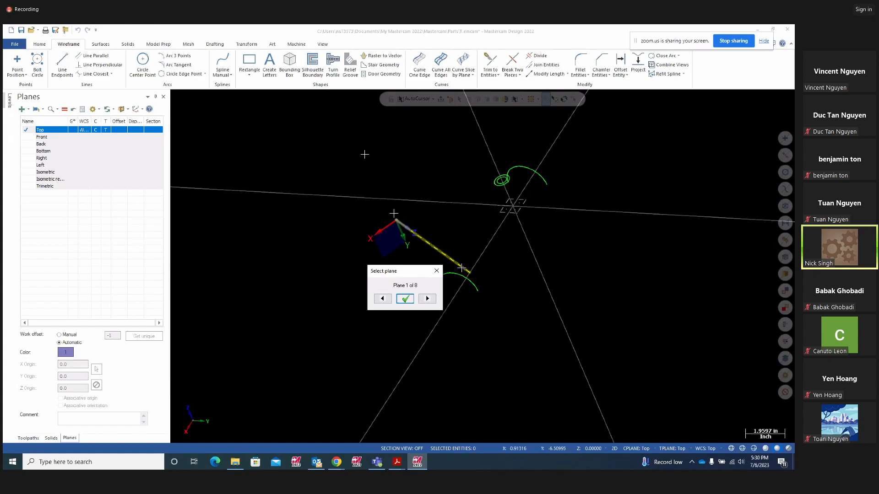
click(428, 300)
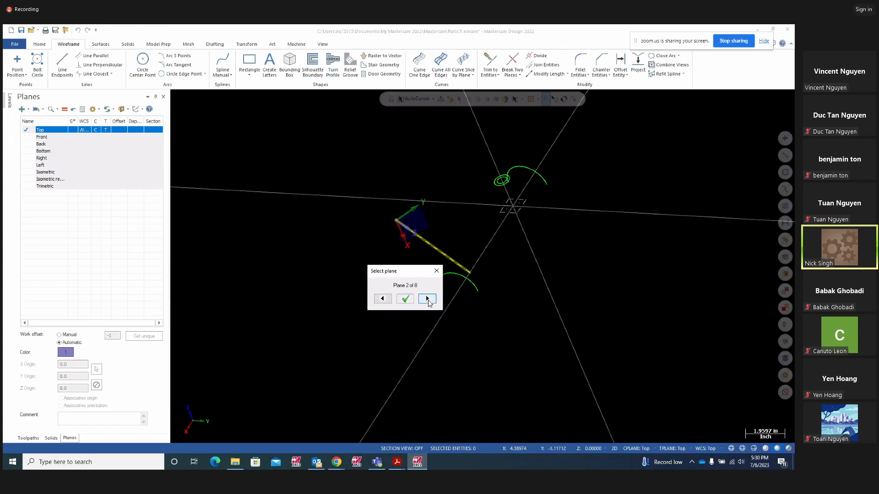
click(428, 300)
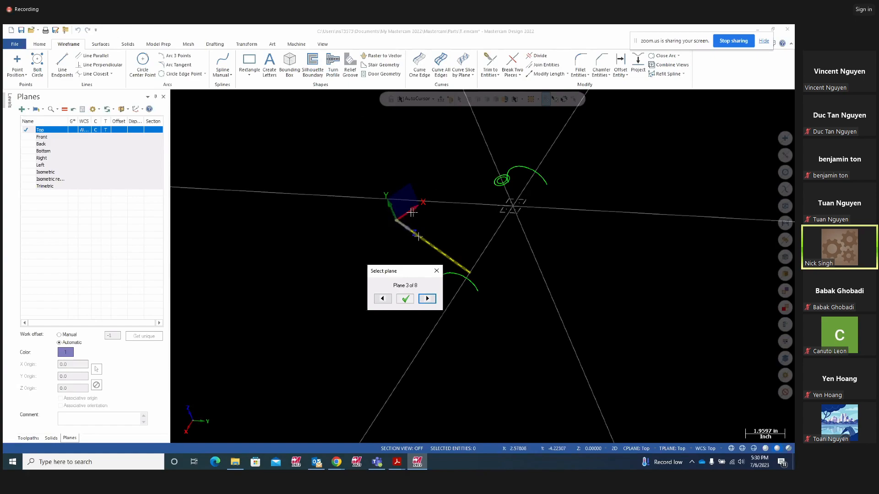
click(405, 298)
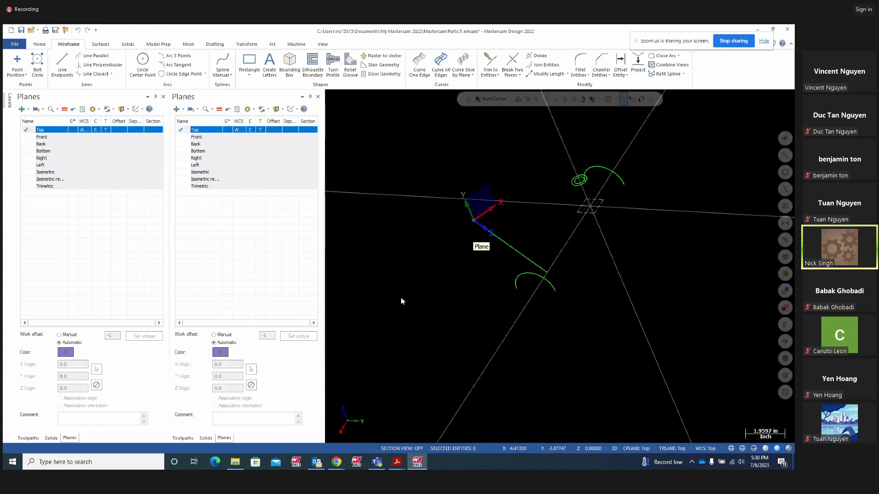
Name the new plane "60 degree plane" and create it
double_click(56, 150)
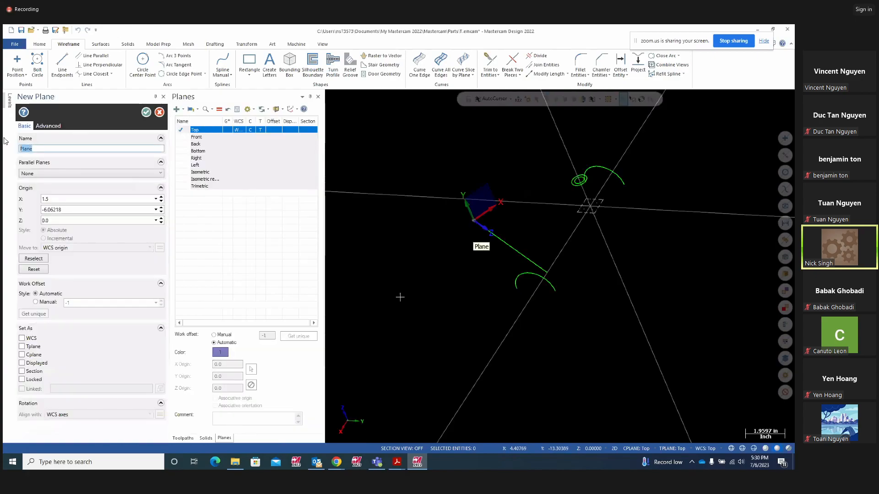
text(60 degree pl)
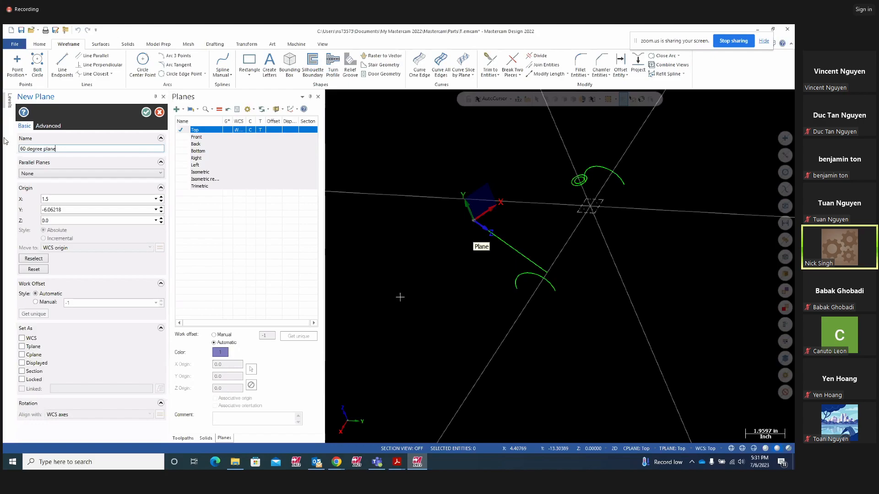
click(146, 112)
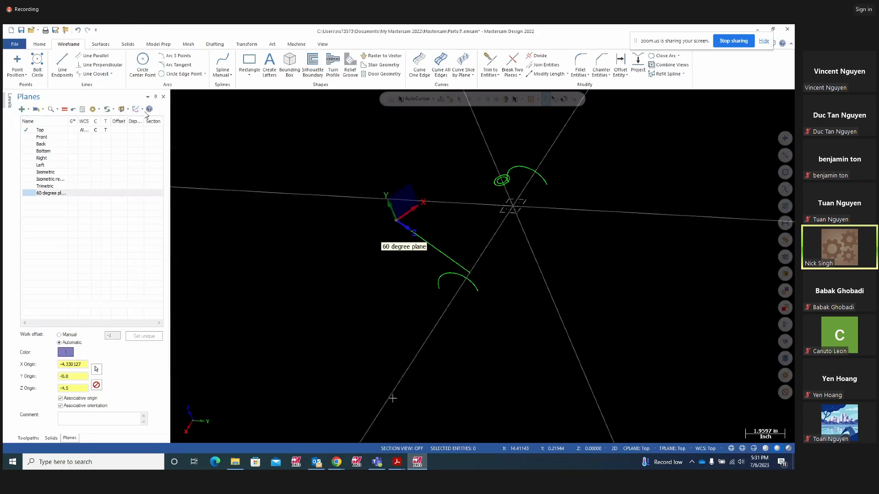
Set the construction plane to the named 60 degree plane and inspect its axes at the slanted line's free end
mouse_move(588, 346)
middle_down()
mouse_move(604, 342)
mouse_move(605, 317)
mouse_move(540, 320)
mouse_move(546, 344)
middle_up()
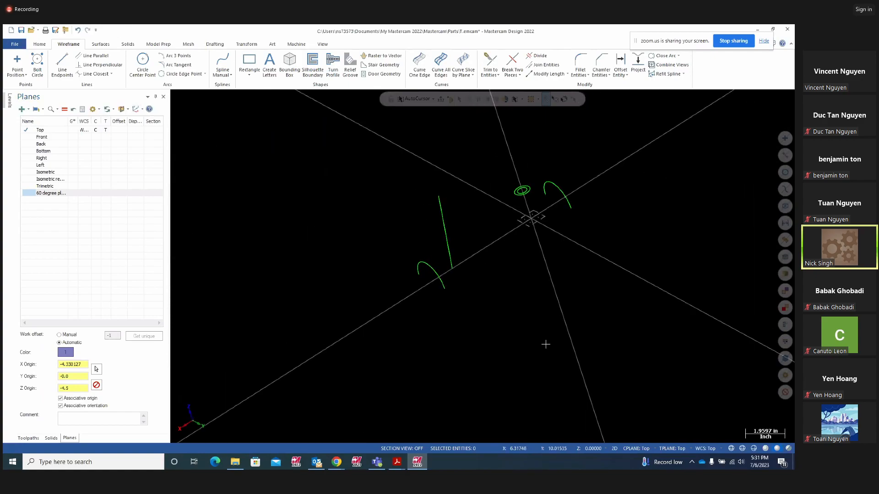
click(644, 452)
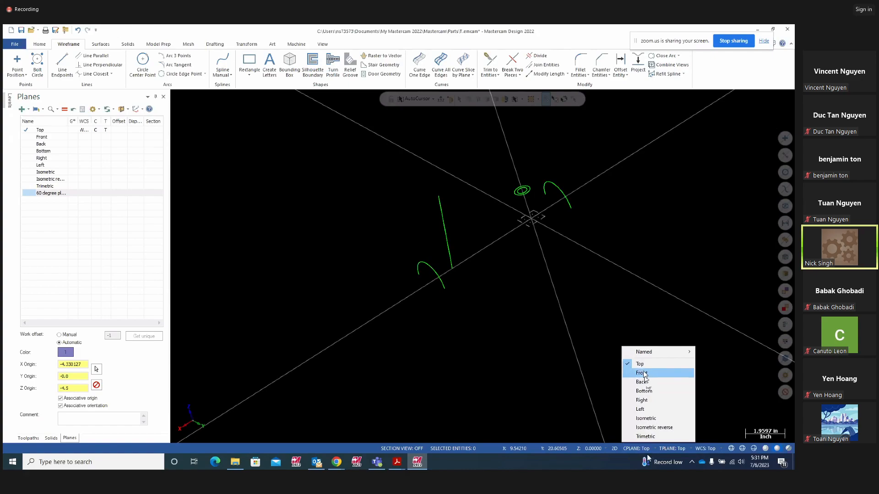
mouse_move(642, 356)
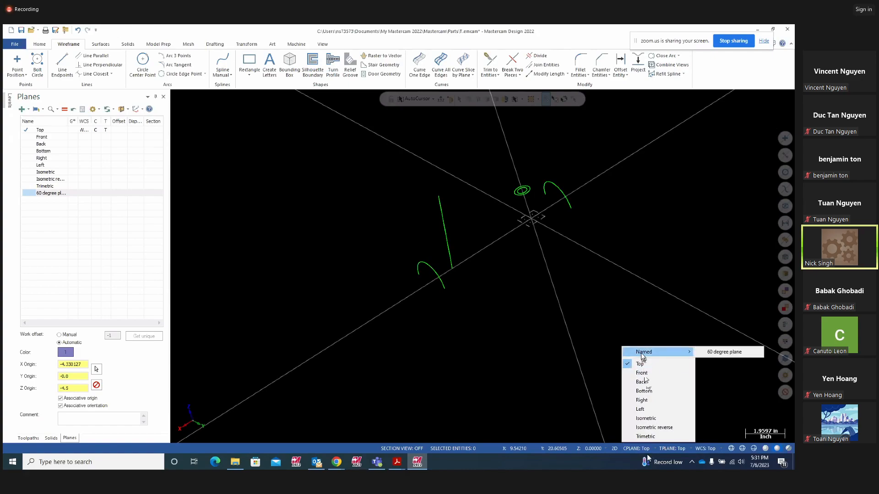
click(720, 352)
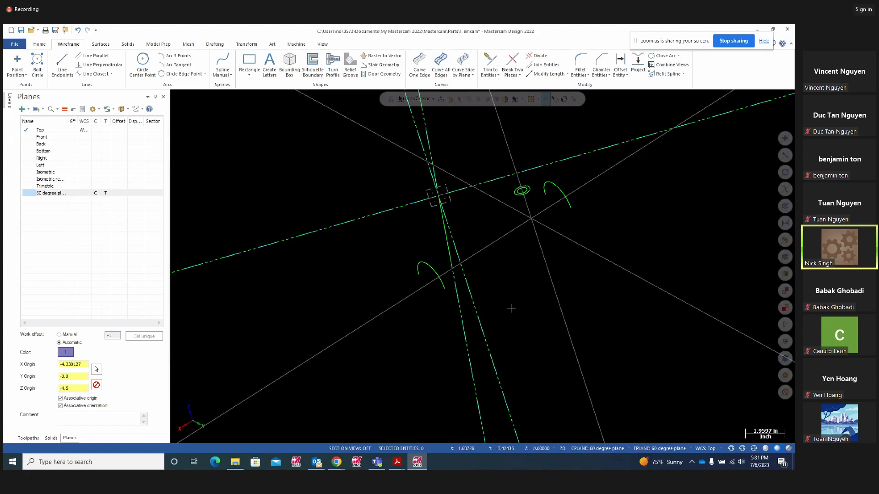
middle_drag(535, 307, 585, 308)
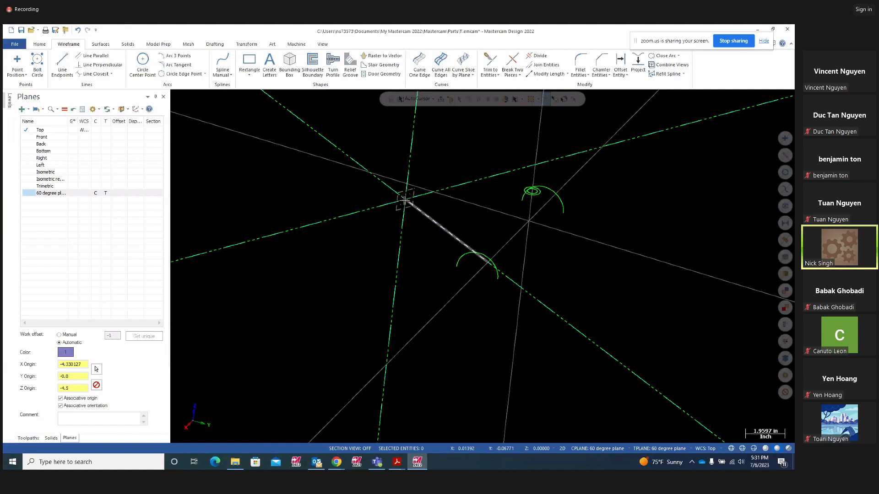
mouse_move(556, 286)
middle_down()
mouse_move(518, 295)
mouse_move(545, 291)
mouse_move(583, 300)
mouse_move(531, 296)
mouse_move(512, 278)
mouse_move(504, 291)
middle_up()
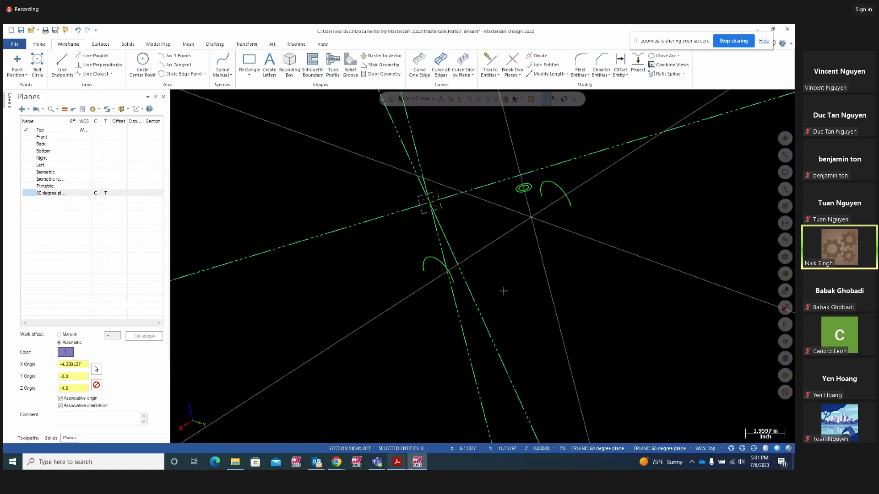
Switch to Project11.pdf, delete the highlight around R.750, and highlight the cylinder's lower end edge and the R.750 callout again
click(396, 461)
click(355, 435)
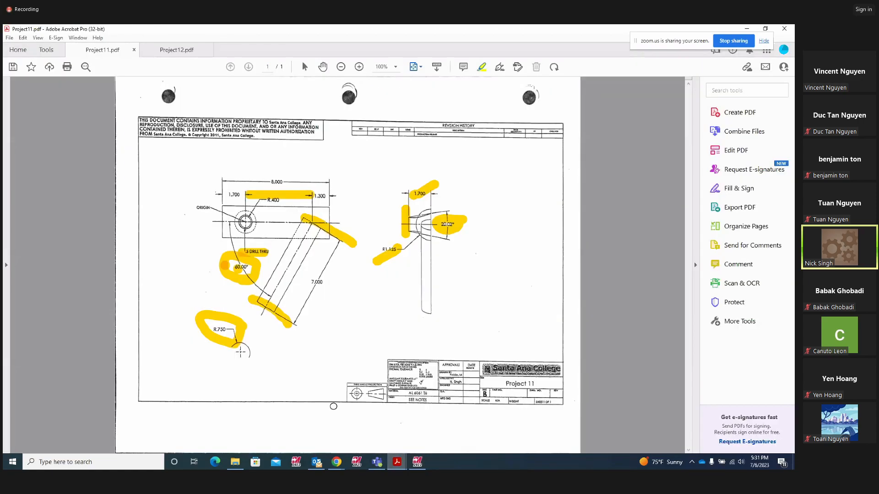
click(219, 319)
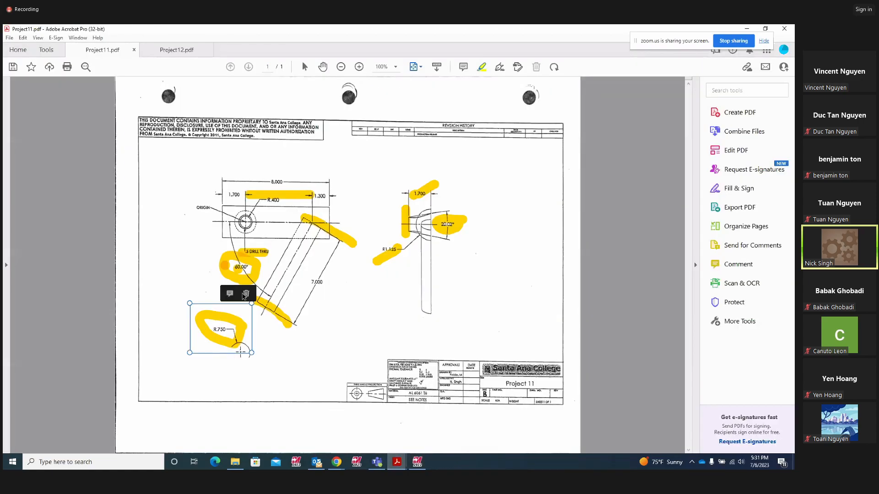
click(246, 294)
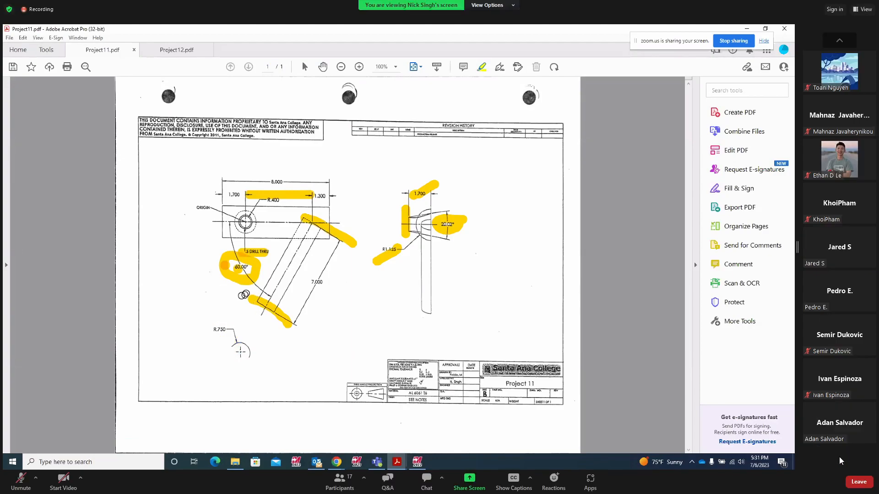
drag(235, 296, 279, 317)
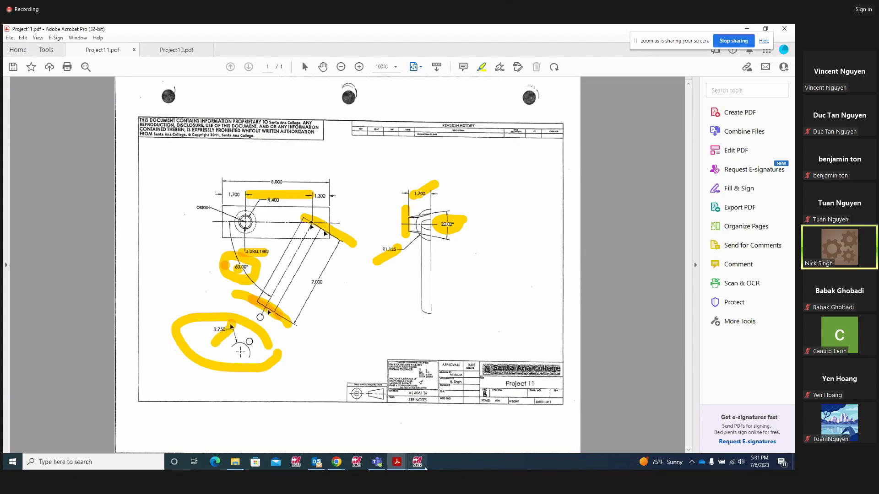
Return to Mastercam and sketch an Arc Polar centred on the slanted line's free end, radius about 1.79, from about 340° to 215°
click(418, 462)
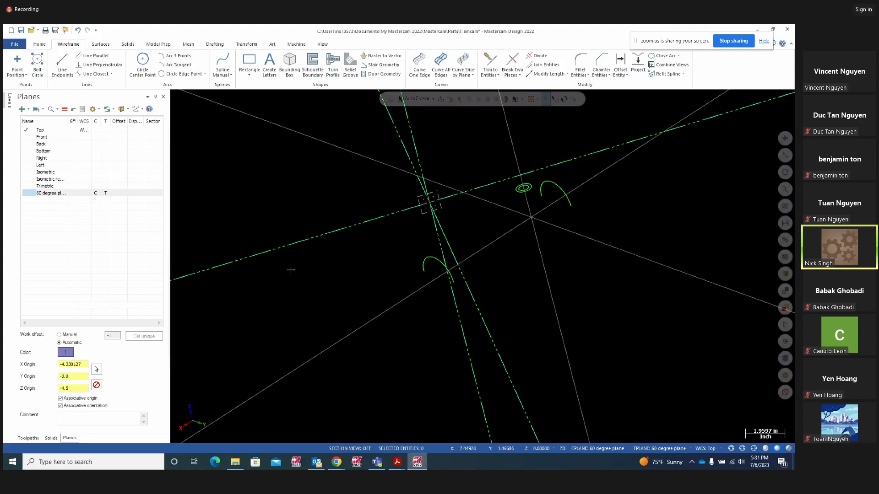
click(204, 74)
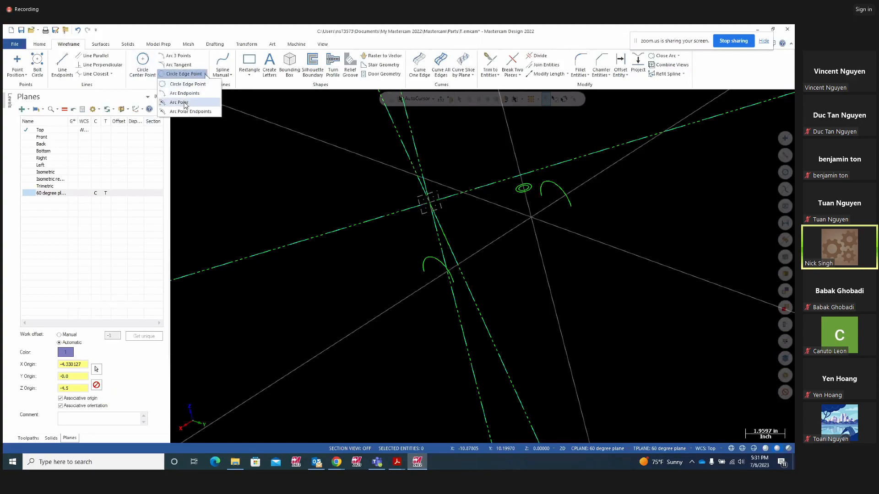
click(188, 102)
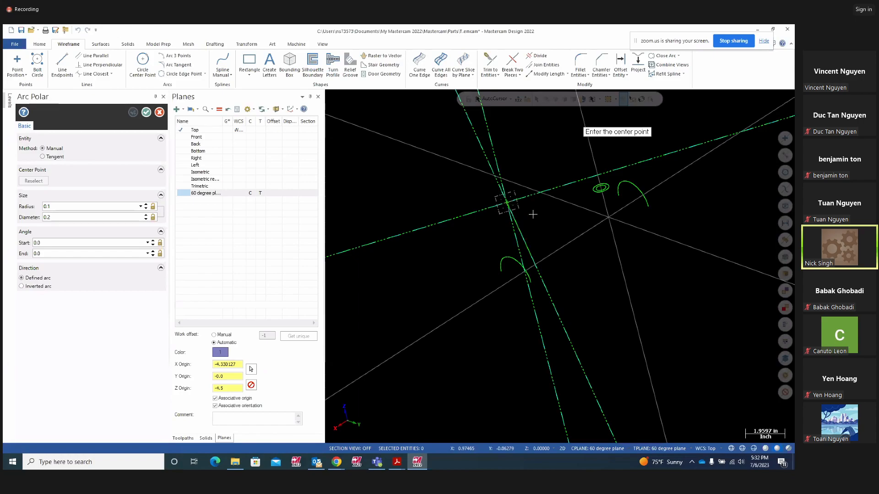
middle_drag(531, 214, 547, 214)
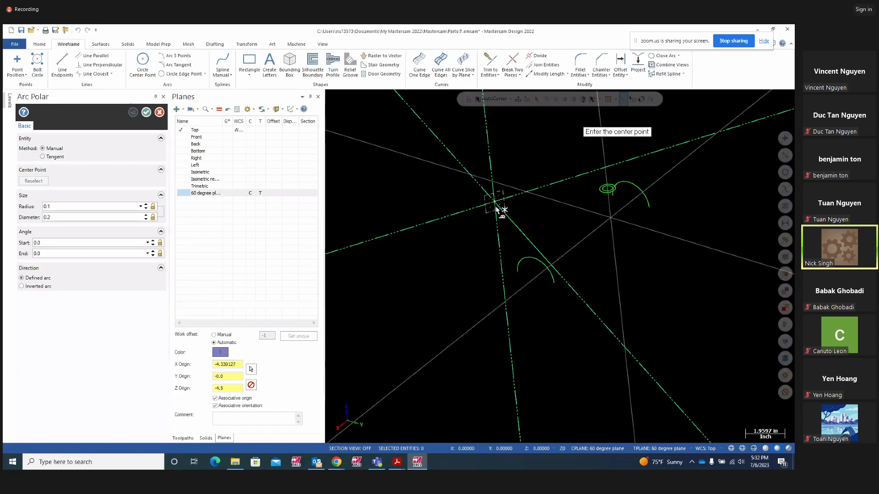
click(497, 209)
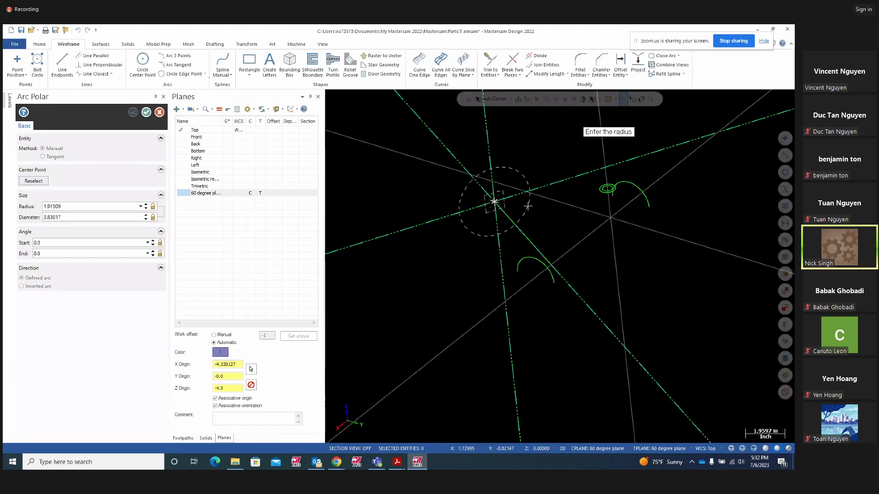
middle_drag(528, 207, 543, 218)
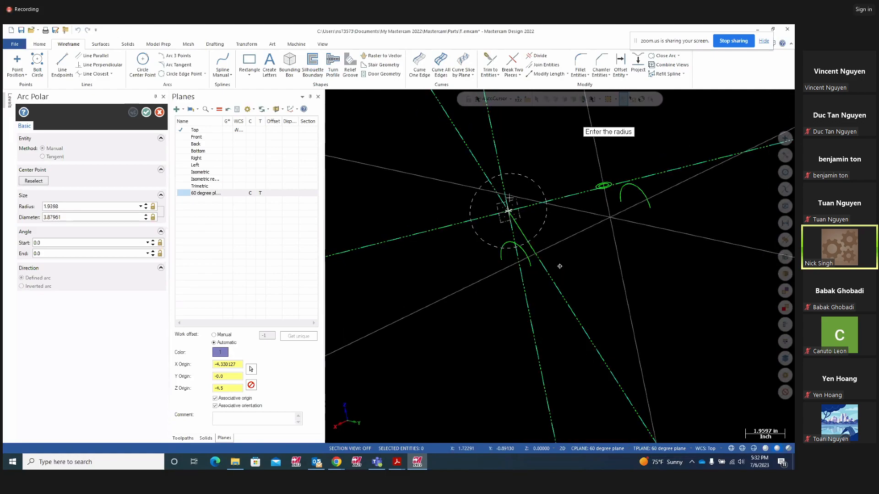
click(543, 217)
click(537, 209)
click(467, 249)
mouse_move(467, 248)
middle_down()
mouse_move(475, 266)
mouse_move(482, 252)
middle_up()
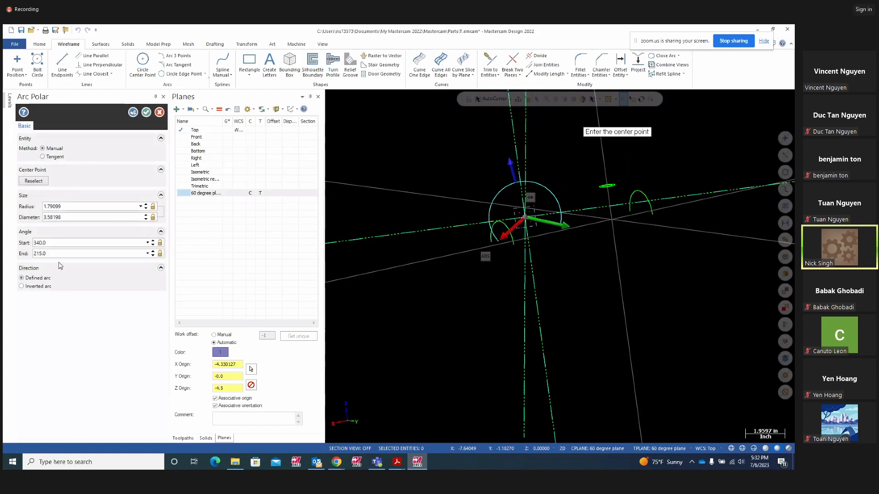
Set the new arc's radius to 0.75, its start angle to 0 and its end angle to 180
double_click(62, 206)
key(BackSpace)
key(Return)
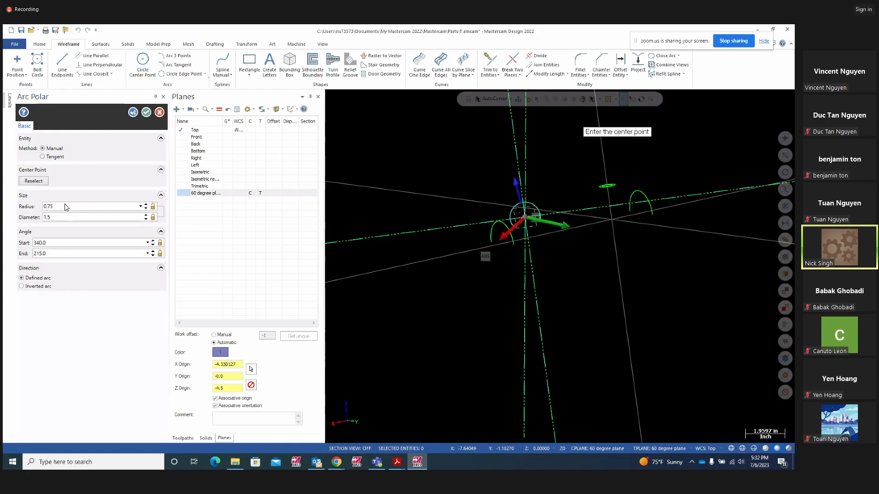
double_click(49, 241)
text(0.0)
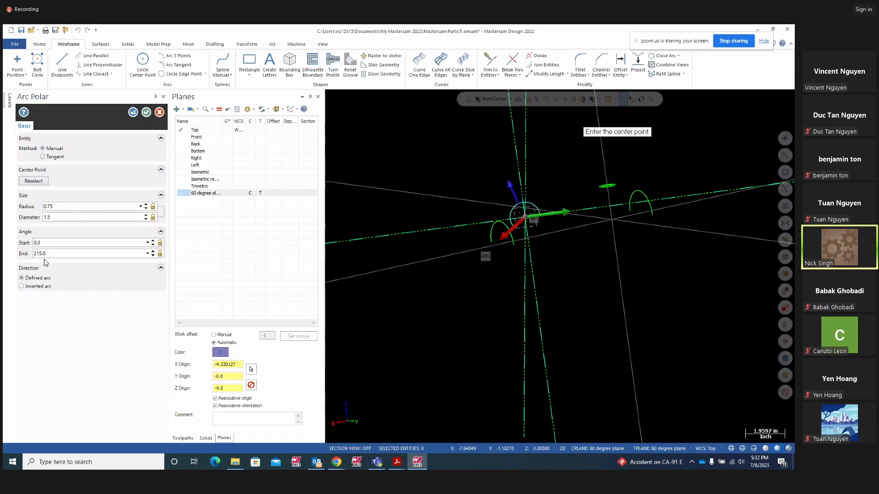
text(180)
key(Return)
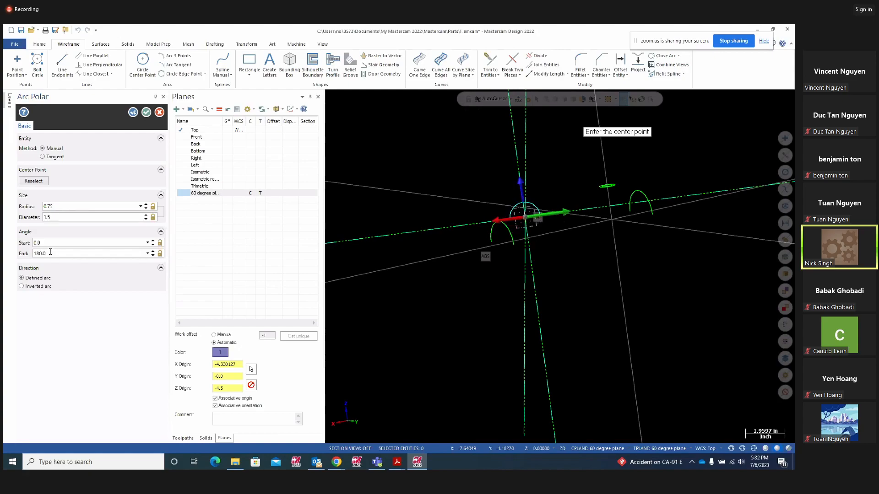
Accept the R0.75 arc with Arc Polar kept active and hide the coordinate axes
click(133, 112)
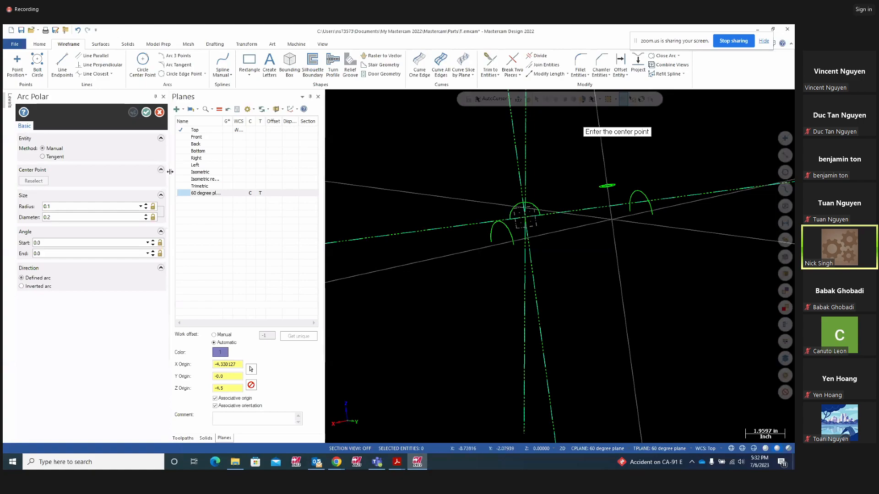
middle_drag(559, 265, 630, 274)
middle_drag(580, 260, 580, 287)
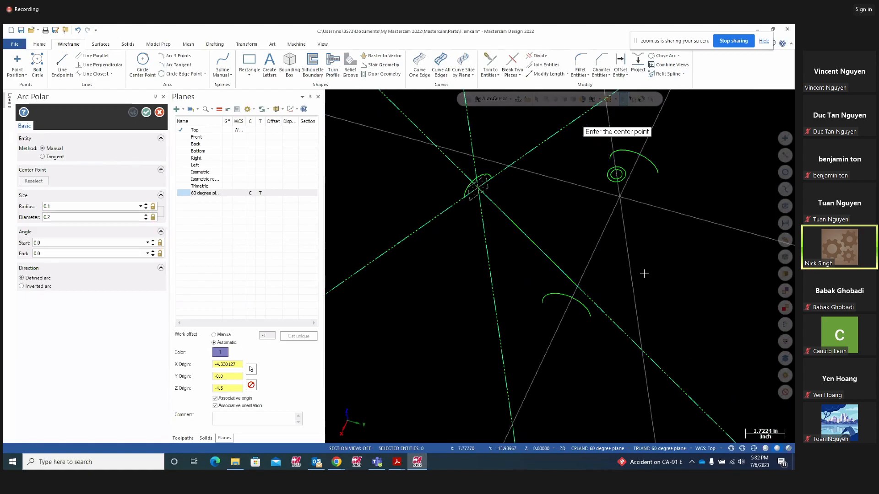
key(F9)
middle_drag(645, 274, 610, 303)
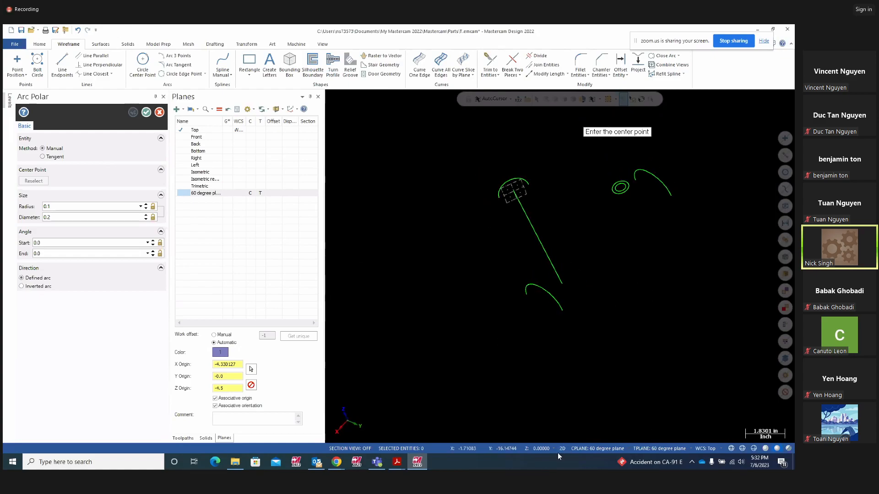
Set the construction depth to Z 7.0 from the slanted line's end without an arc and collapse the Planes manager
click(526, 448)
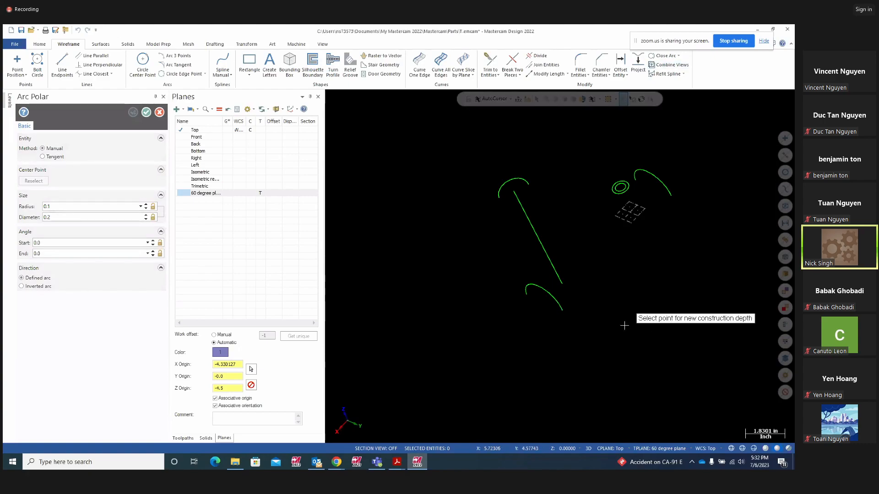
click(563, 287)
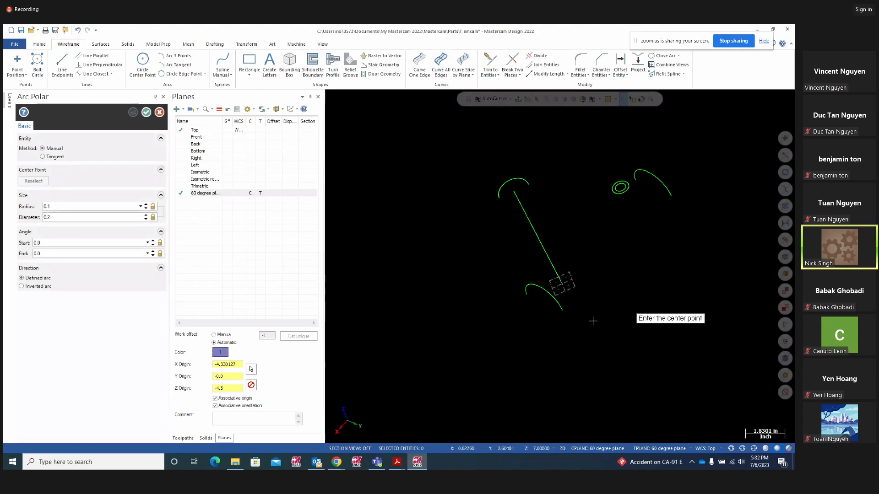
middle_drag(579, 334, 563, 300)
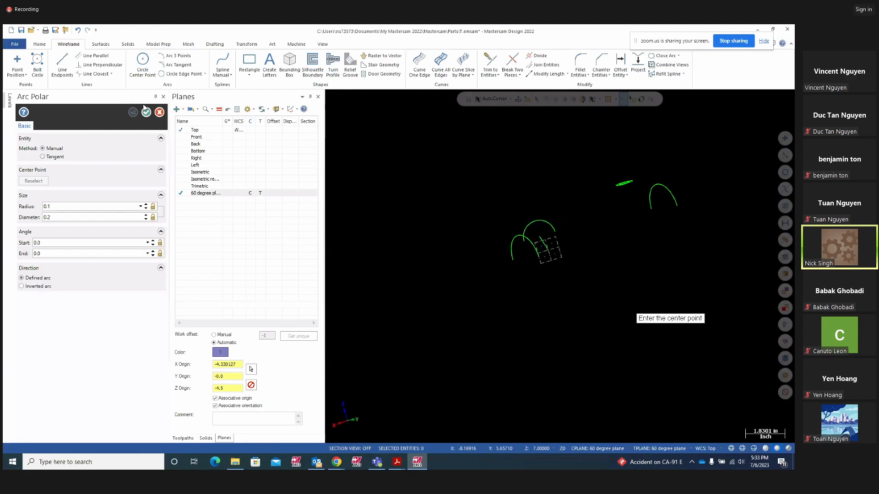
click(310, 100)
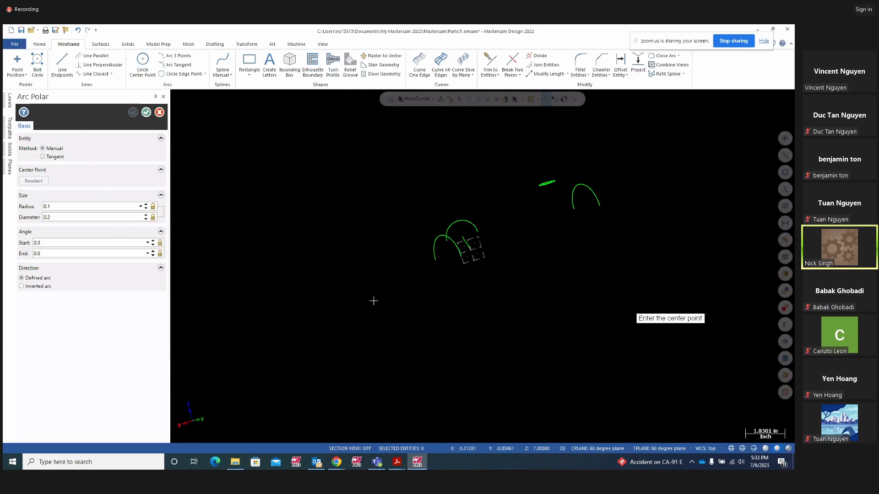
Sketch an Arc Polar centred on the slanted line's second end, radius about 1.7, from about 340° to 215°
middle_drag(483, 294, 483, 263)
click(485, 261)
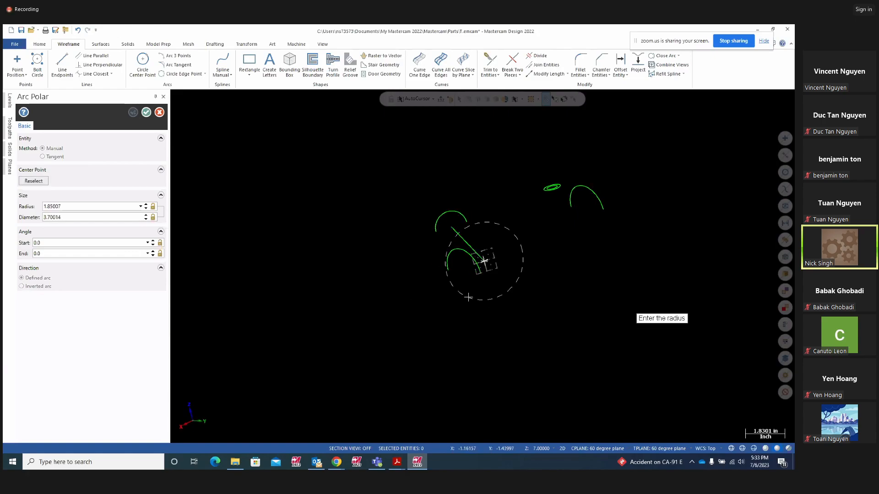
click(520, 269)
click(526, 260)
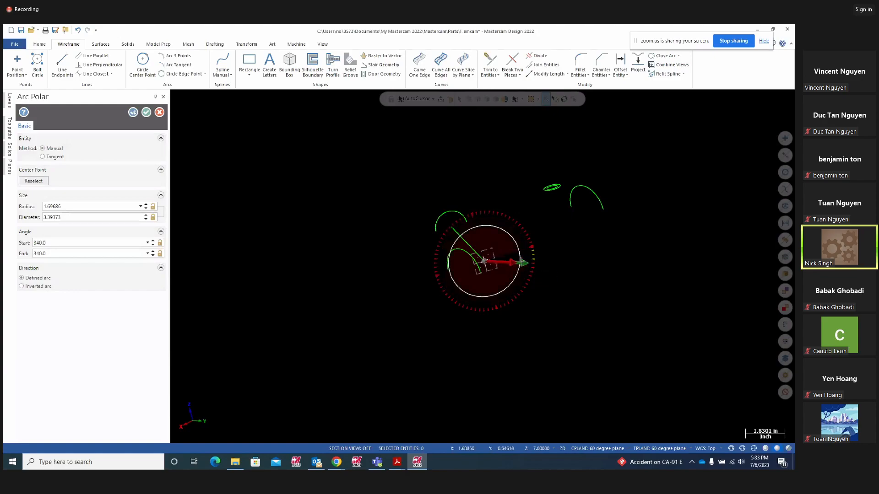
click(463, 293)
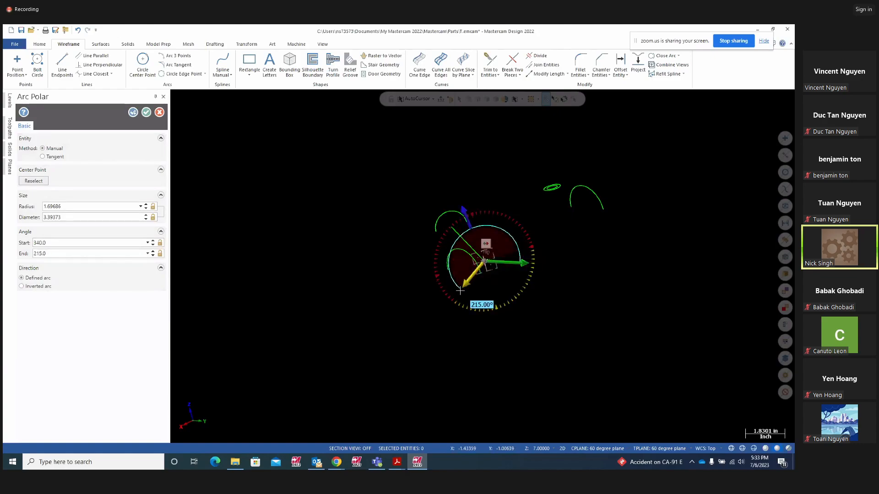
Set the second end arc's radius to 0.75, start angle to 0 and end angle to 180, and finish Arc Polar
middle_drag(255, 307, 227, 302)
click(73, 206)
key(BackSpace)
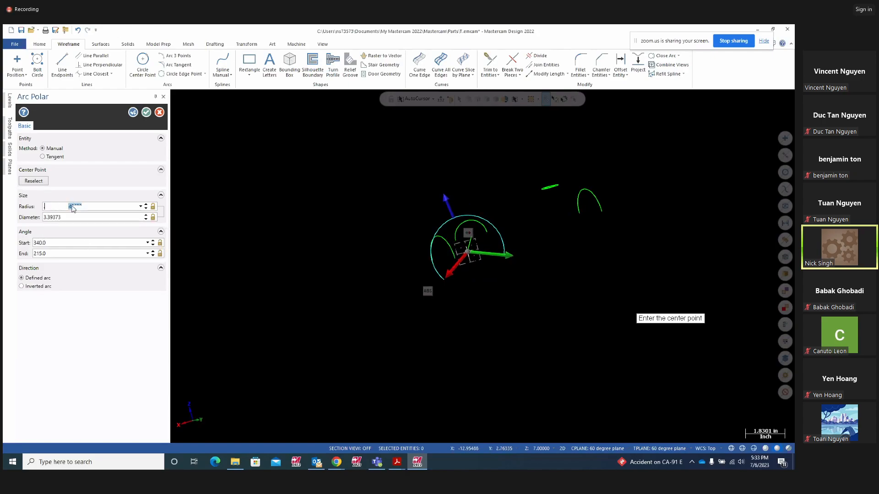
text(.750)
key(Return)
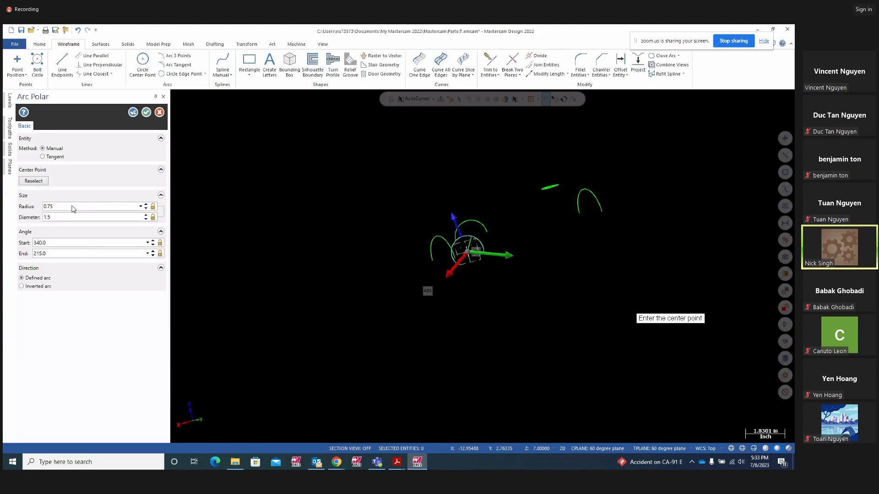
click(58, 243)
key(Return)
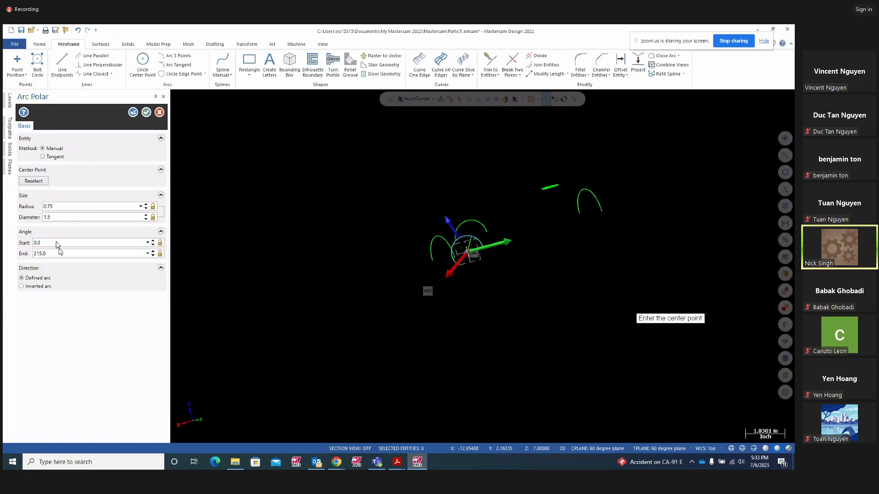
click(43, 255)
text(18)
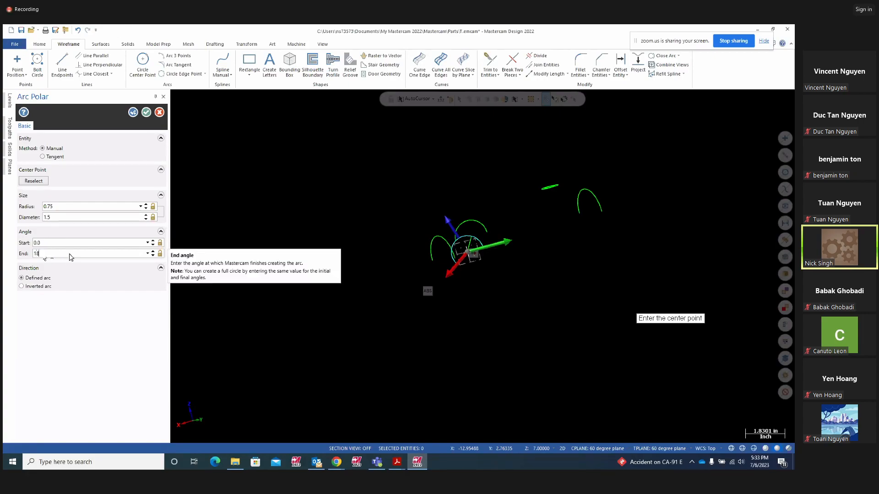
text(0)
key(Return)
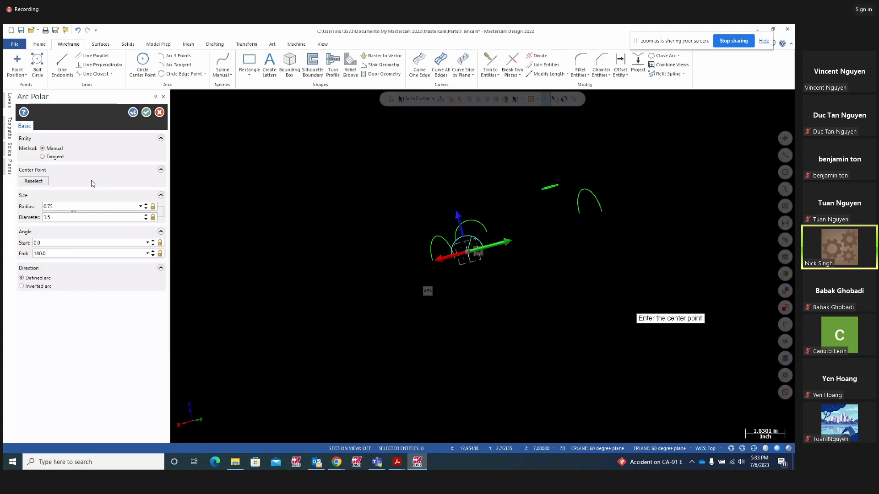
click(147, 112)
Inspect the slanted line with its two end arcs and set the view to Top (WCS)
mouse_move(339, 347)
middle_down()
mouse_move(426, 358)
mouse_move(379, 321)
mouse_move(367, 332)
mouse_move(375, 337)
mouse_move(388, 323)
mouse_move(405, 342)
middle_up()
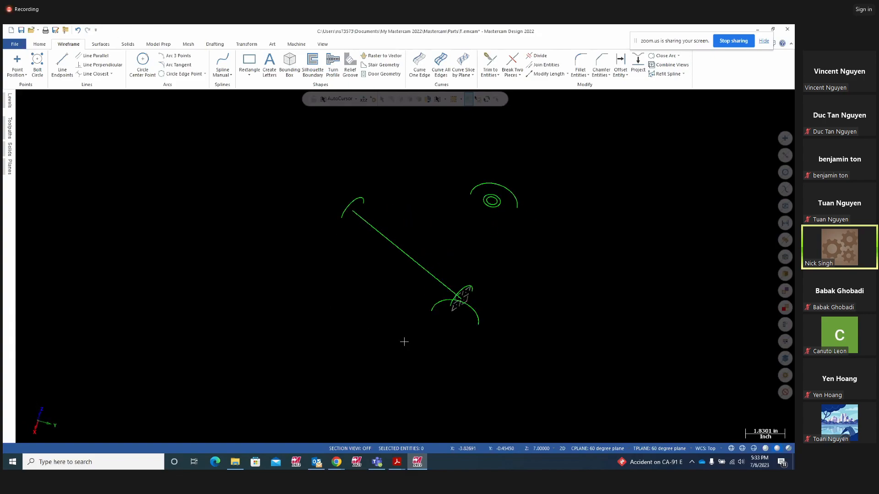
right_click(574, 301)
click(593, 342)
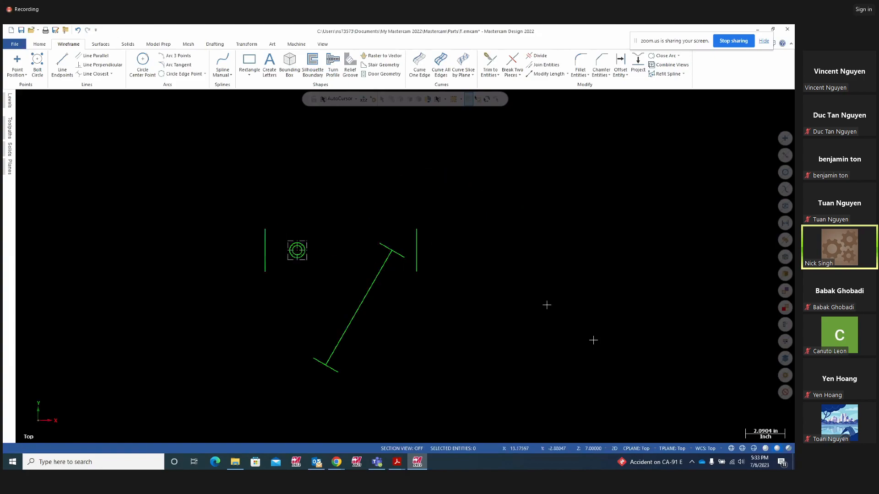
scroll(485, 291, up, 1)
Switch to Project11.pdf and delete the highlights on the cylinder's upper end edge and looped around the R.750 arc
click(397, 463)
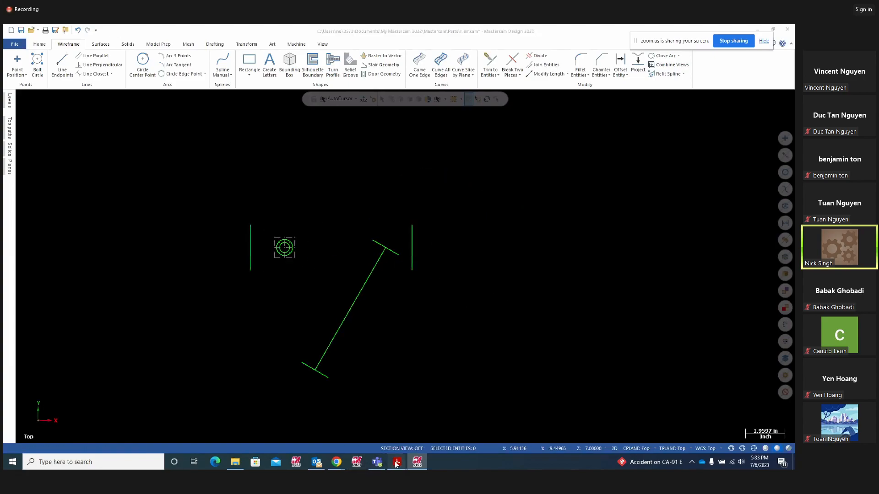
click(350, 436)
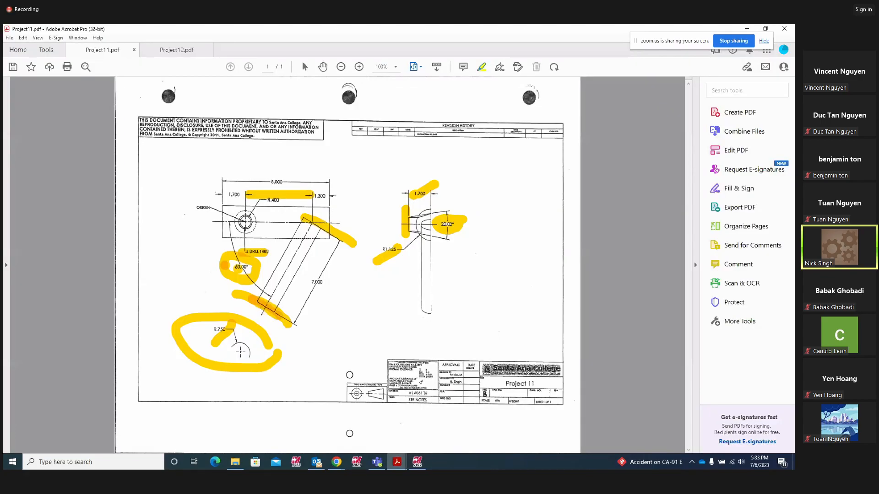
right_click(331, 233)
click(364, 258)
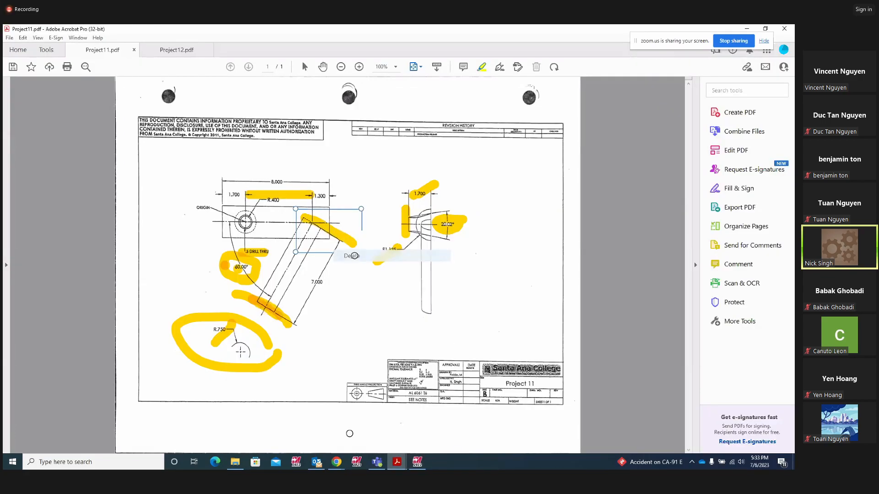
right_click(246, 327)
click(267, 350)
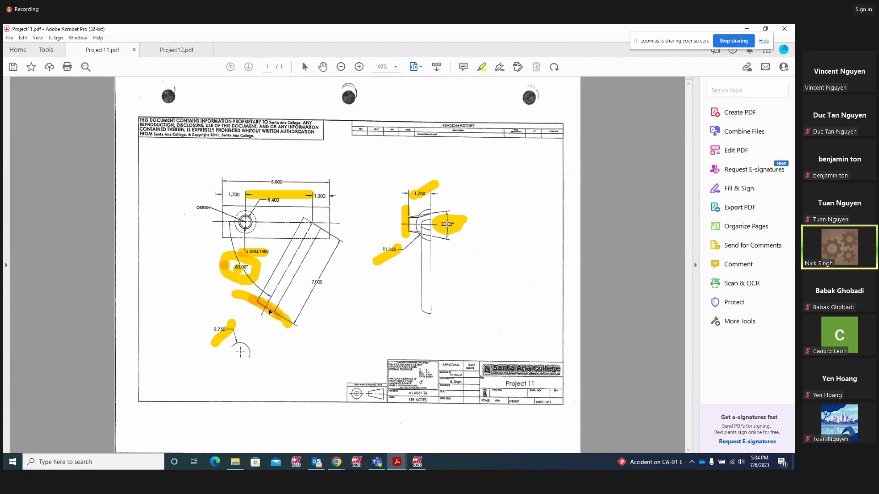
Delete the highlights on the cylinder's lower end edge, around the 60.00° angle and along the side view's left edge
right_click(271, 312)
click(289, 334)
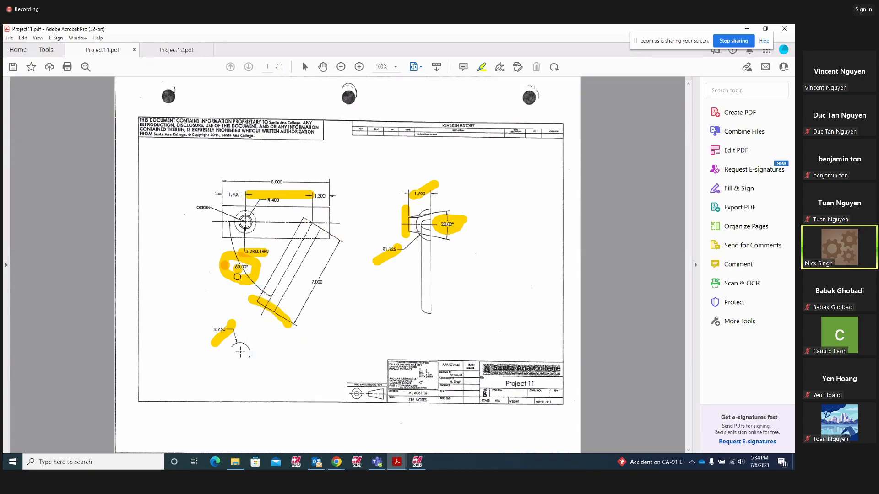
right_click(240, 276)
click(260, 301)
right_click(254, 255)
click(272, 282)
right_click(265, 306)
click(281, 330)
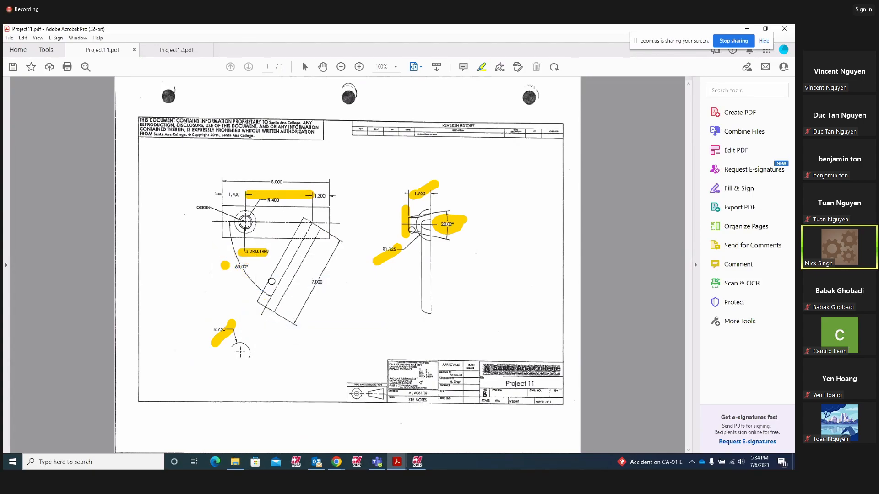
right_click(404, 231)
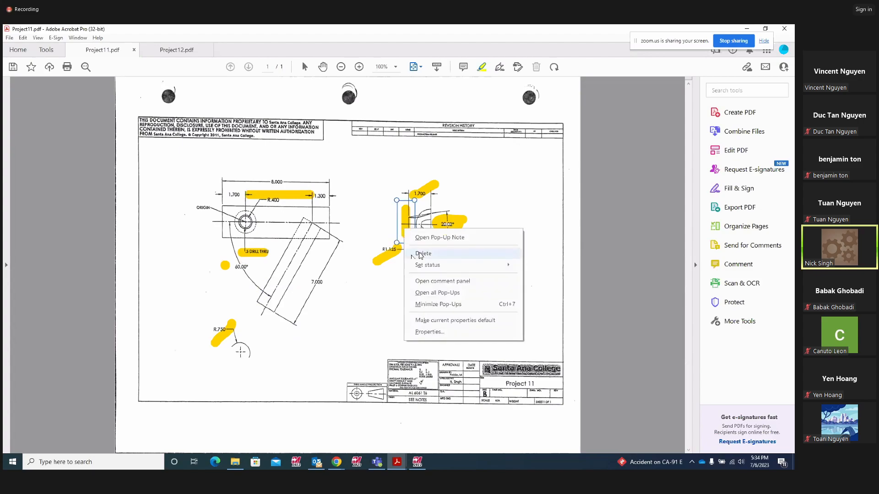
click(421, 255)
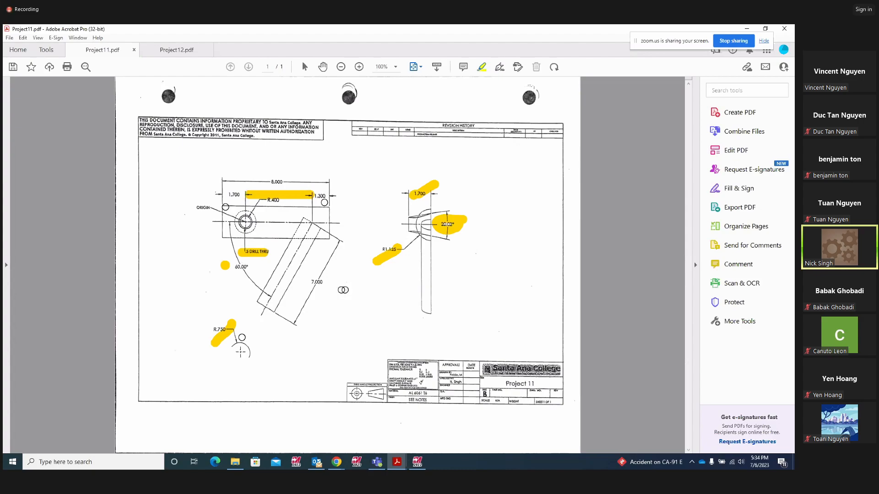
Return to Mastercam and set the Top plane's construction depth to Z 0
click(417, 462)
middle_drag(364, 341, 363, 312)
scroll(380, 234, down, 3)
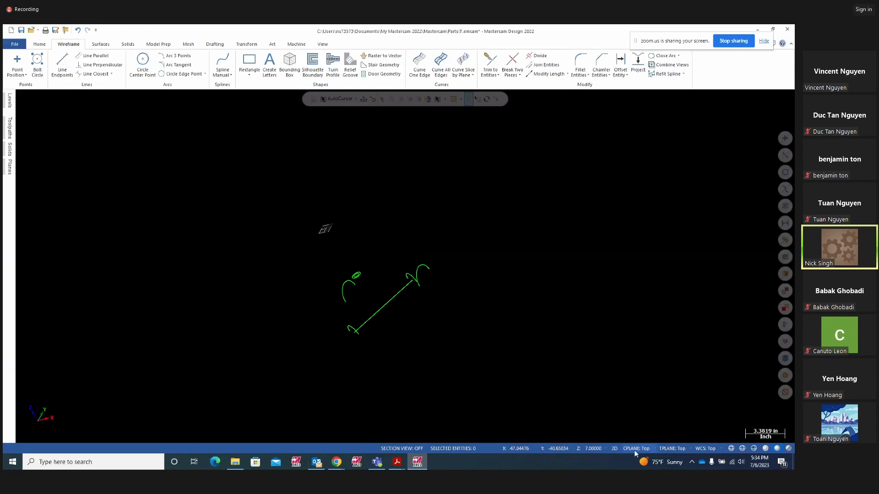
click(593, 449)
text(0)
key(Return)
Create a lofted surface between the two larger end arcs of the main cylinder, chaining both arcs in the same direction
middle_drag(471, 287, 422, 346)
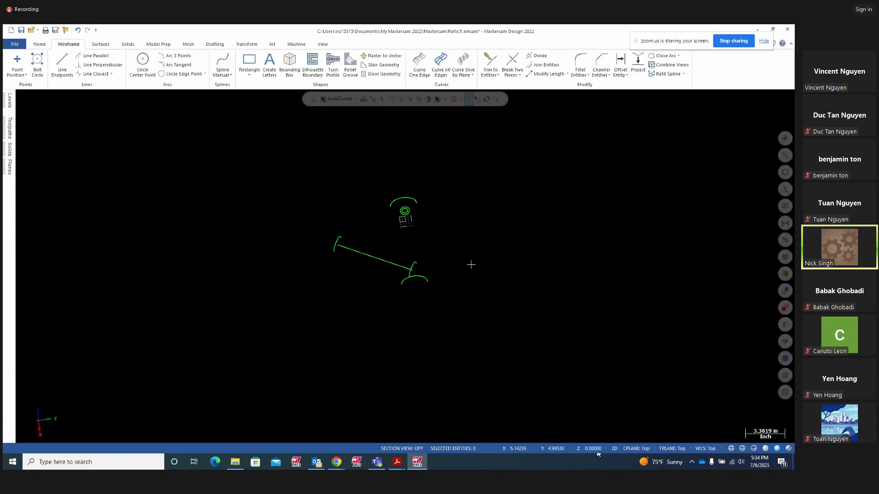
middle_drag(471, 262, 486, 169)
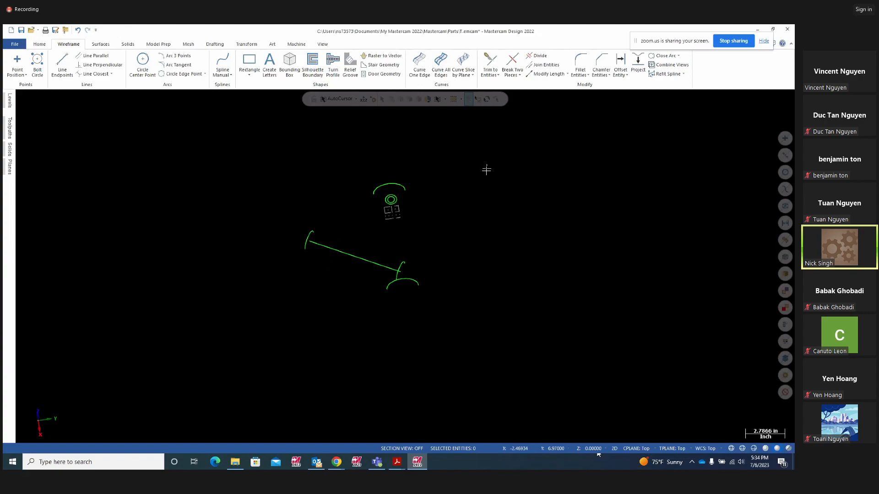
scroll(486, 171, down, 1)
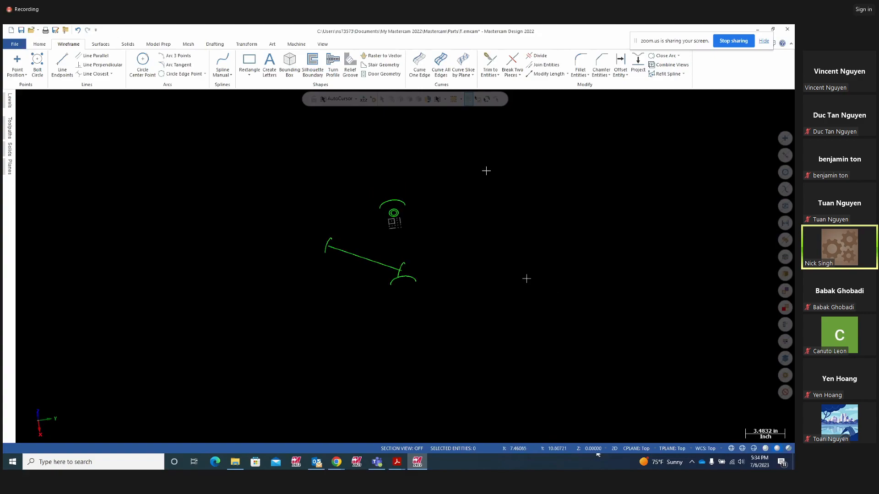
scroll(527, 278, down, 1)
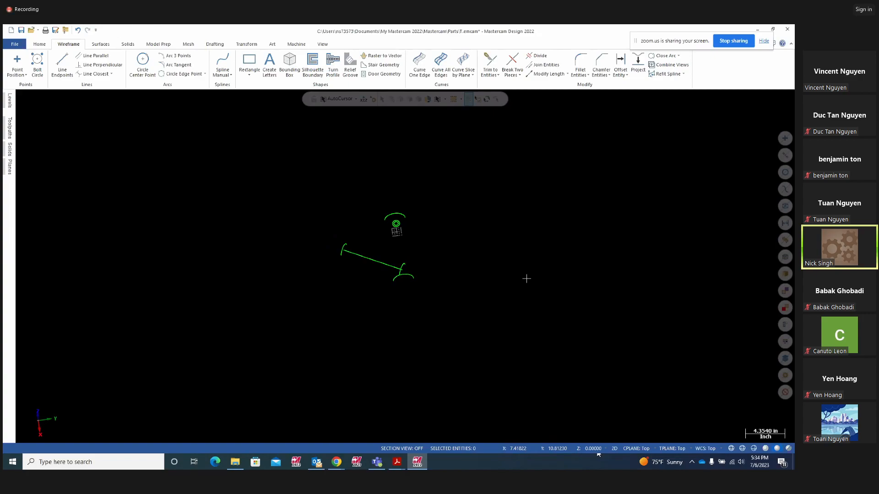
right_click(504, 276)
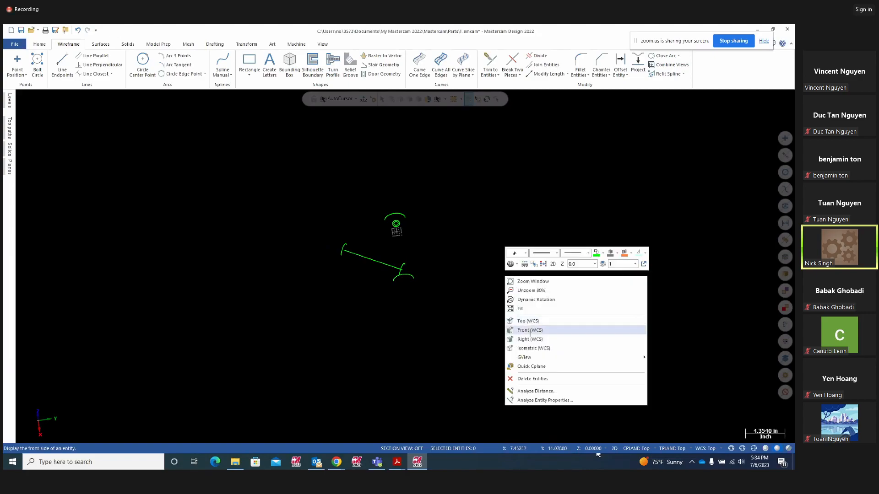
click(521, 309)
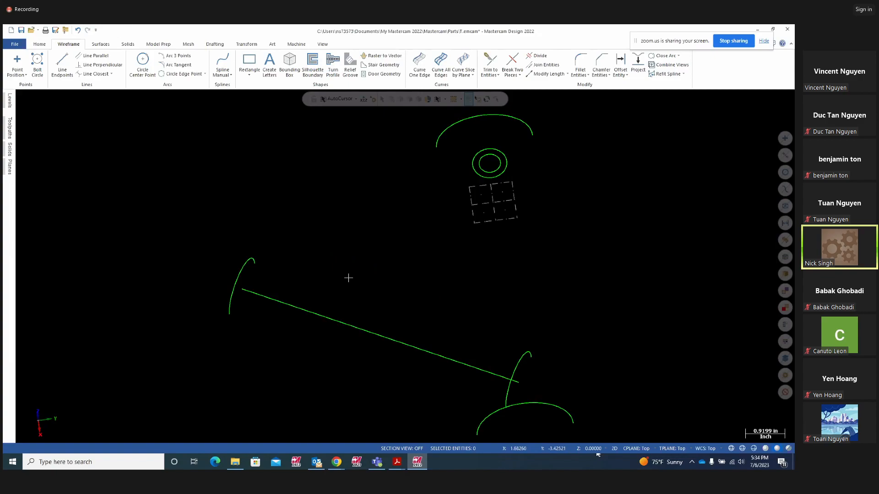
mouse_move(338, 233)
middle_down()
mouse_move(624, 251)
mouse_move(676, 233)
mouse_move(613, 250)
middle_up()
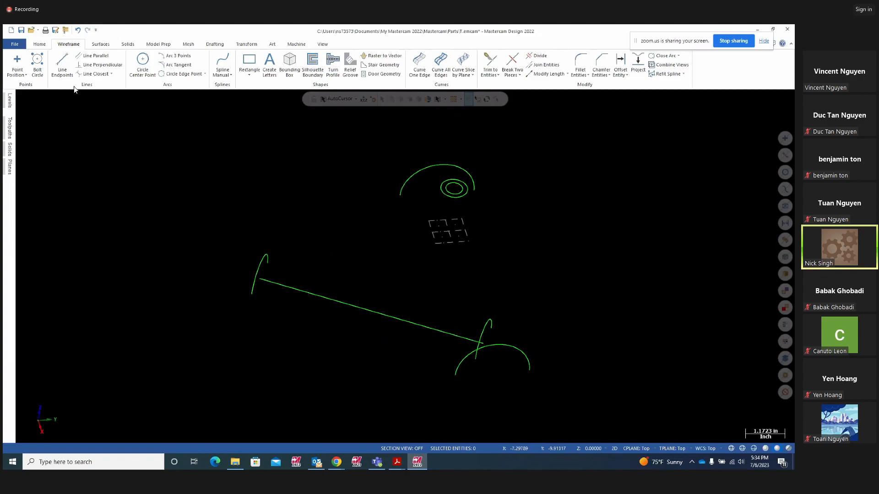
click(102, 44)
click(129, 64)
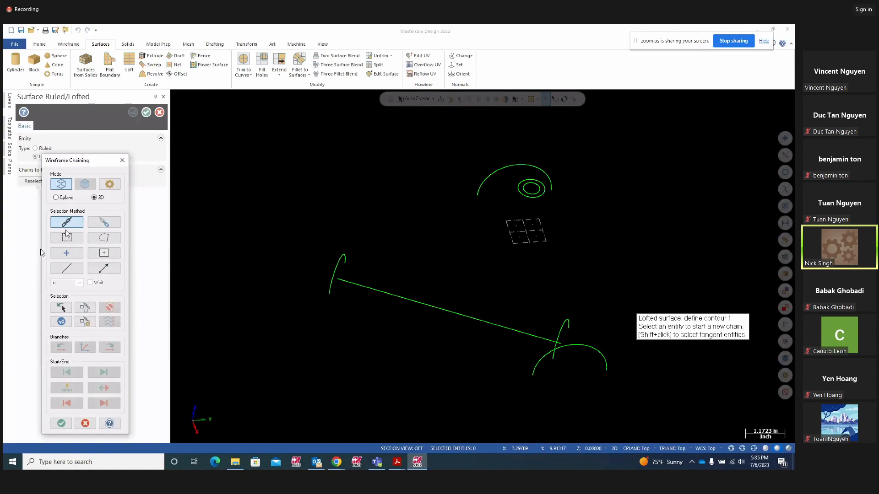
click(479, 192)
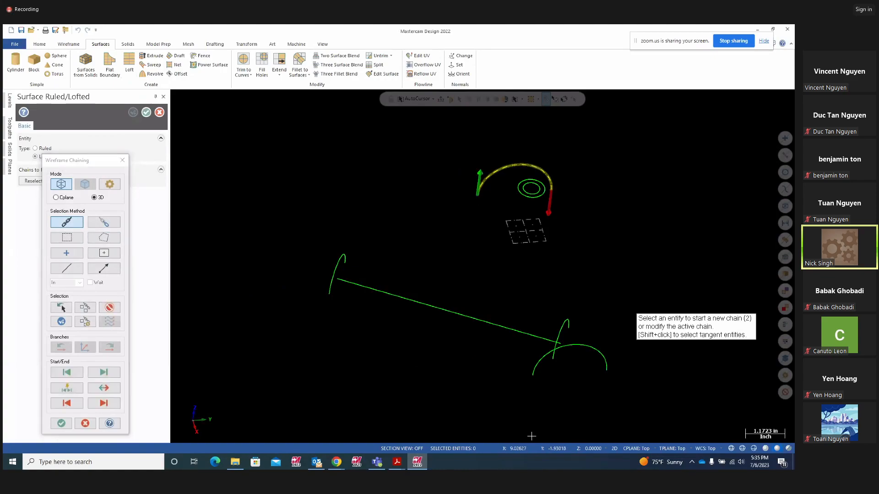
click(532, 373)
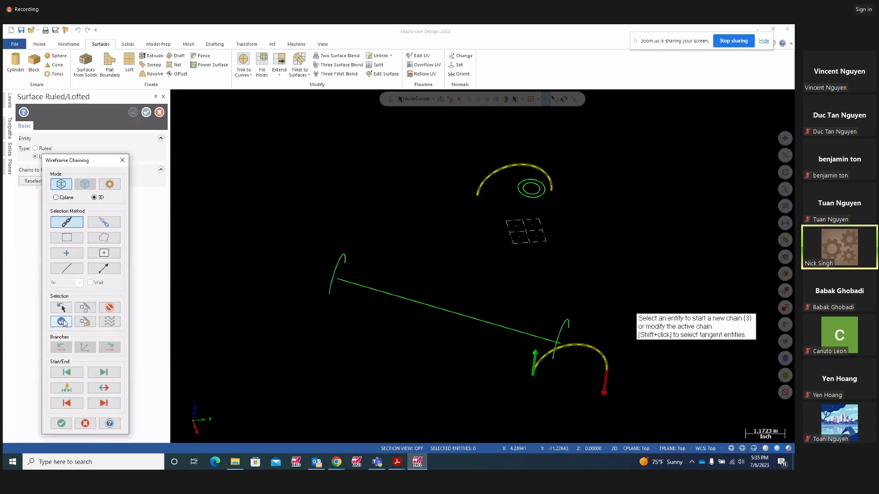
click(62, 424)
mouse_move(281, 334)
middle_down()
mouse_move(284, 298)
mouse_move(308, 306)
mouse_move(229, 297)
middle_up()
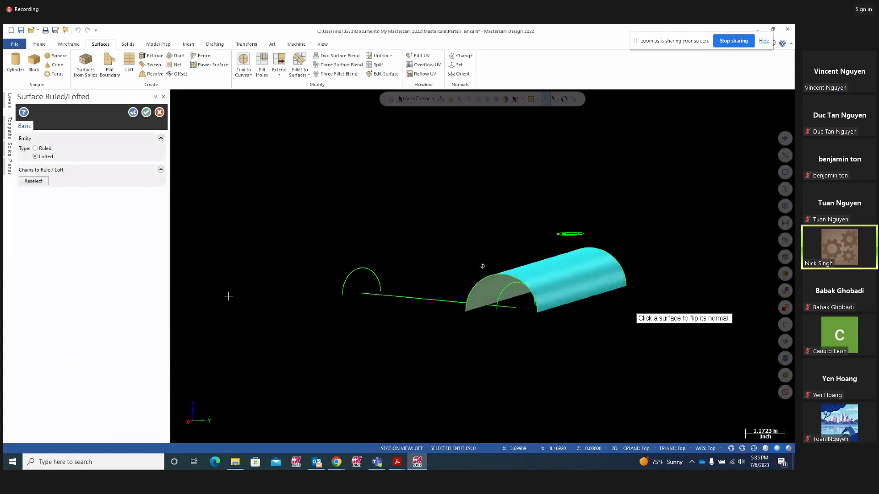
click(133, 112)
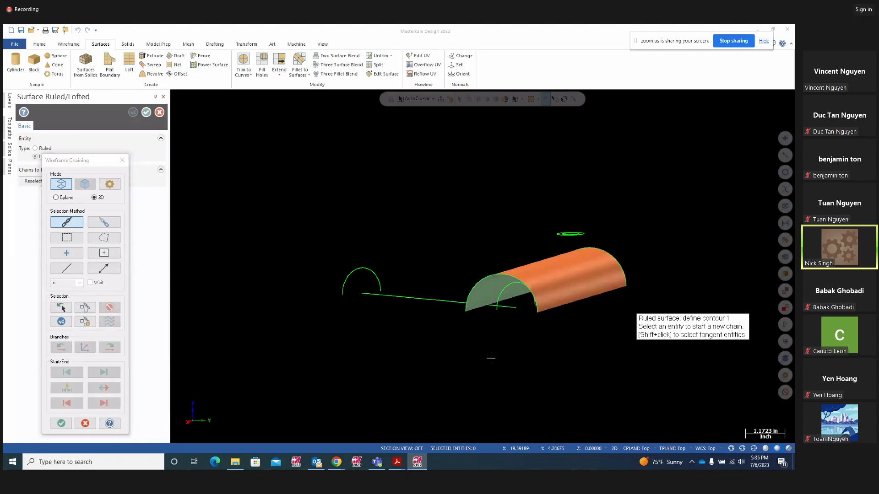
Create a lofted surface between the two smaller end arcs of the slanted line and finish the Loft command
middle_drag(491, 358, 504, 363)
scroll(505, 361, up, 2)
click(516, 306)
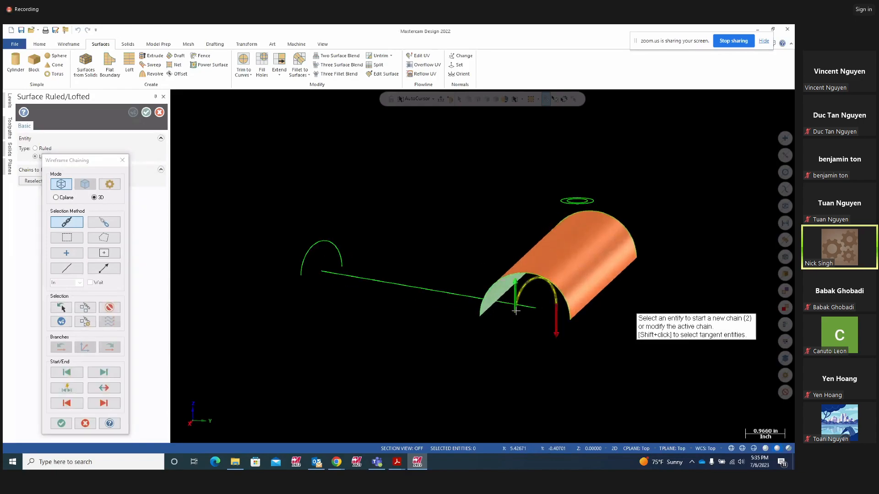
click(302, 274)
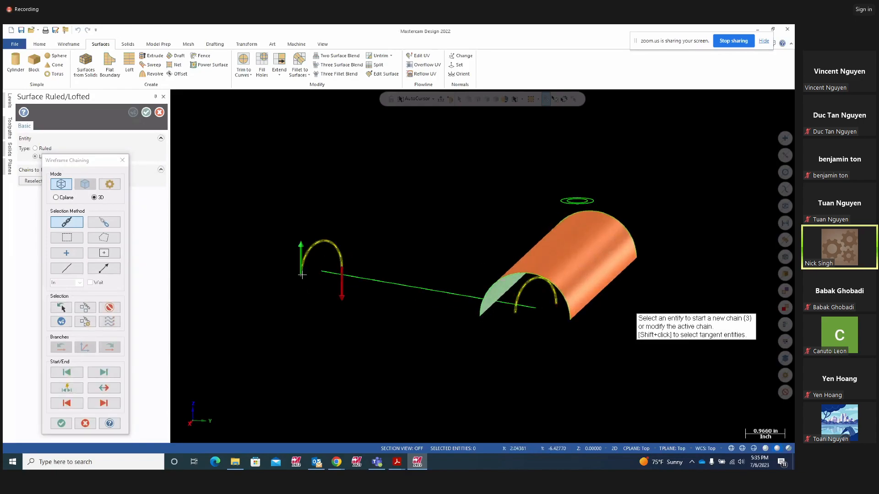
click(62, 322)
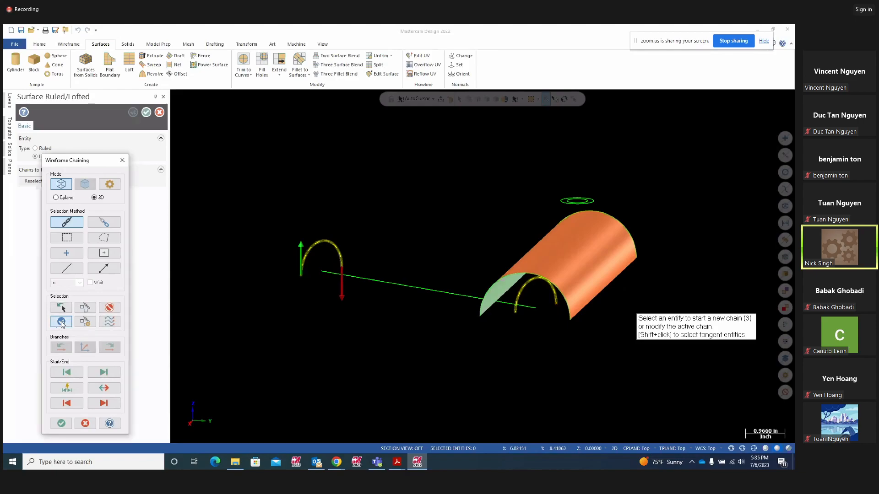
click(61, 423)
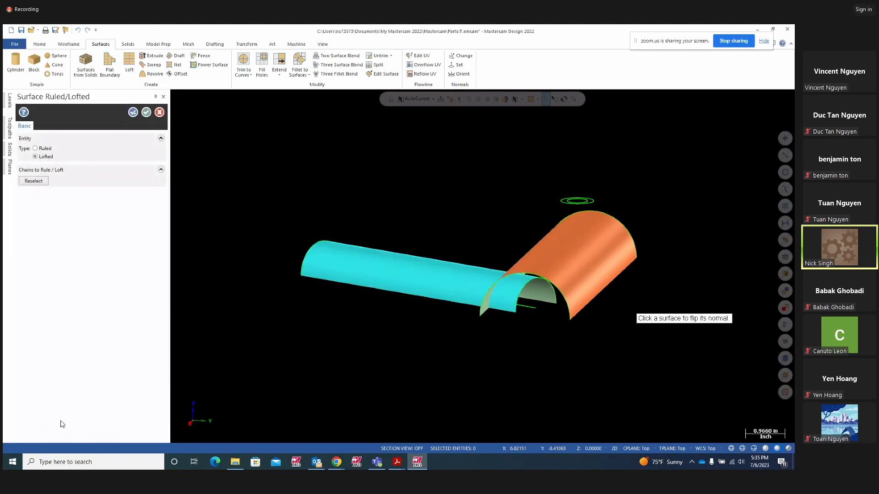
click(132, 113)
click(145, 113)
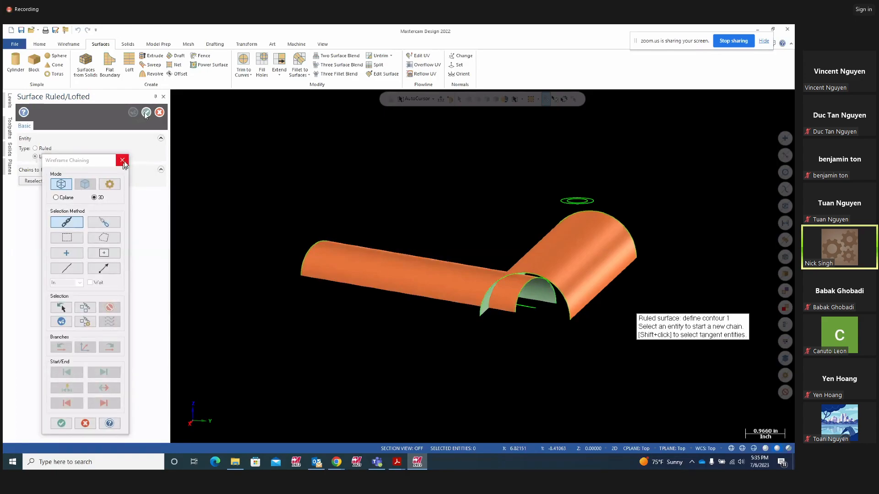
click(123, 161)
Examine where the smaller half-cylinder surface passes through the larger one, including the lower edge at their junction
middle_drag(673, 277, 474, 300)
scroll(411, 276, up, 2)
scroll(406, 277, up, 6)
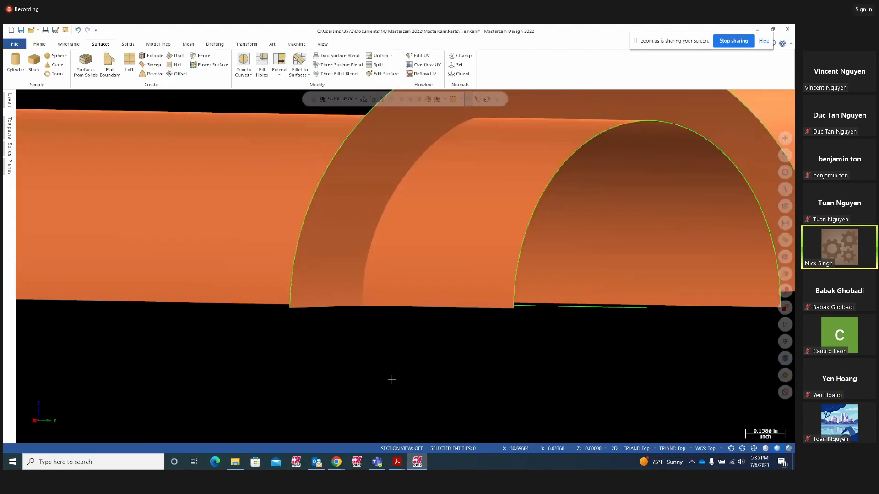
middle_drag(392, 379, 399, 367)
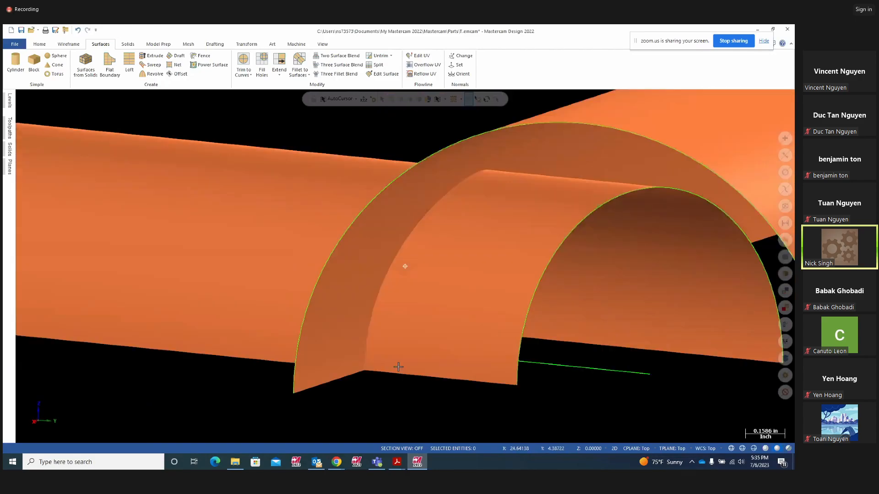
scroll(426, 394, up, 3)
scroll(365, 381, up, 3)
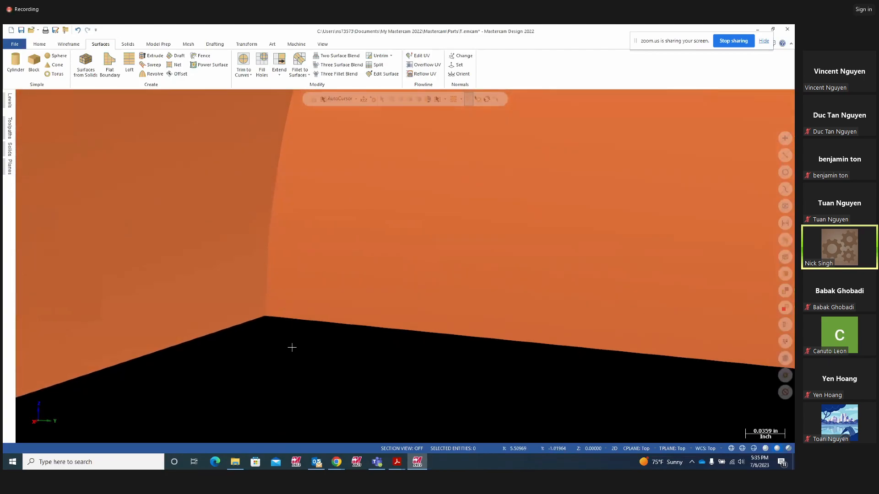
scroll(322, 348, down, 2)
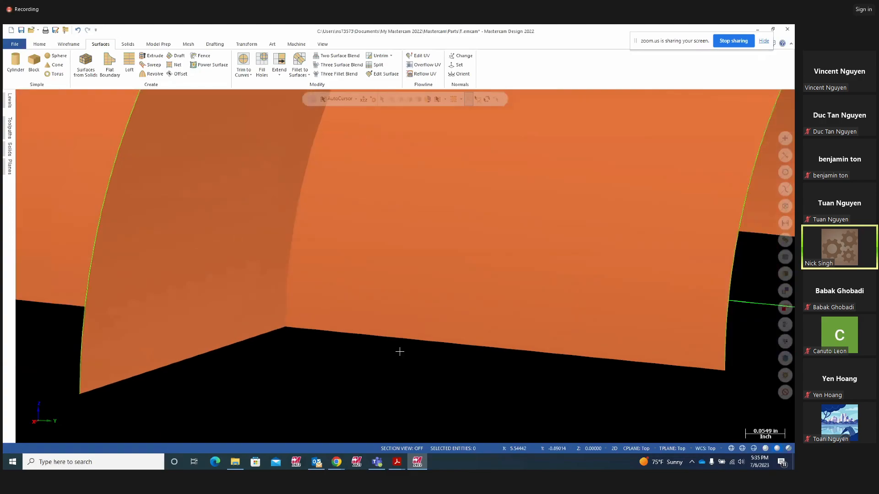
scroll(399, 351, down, 11)
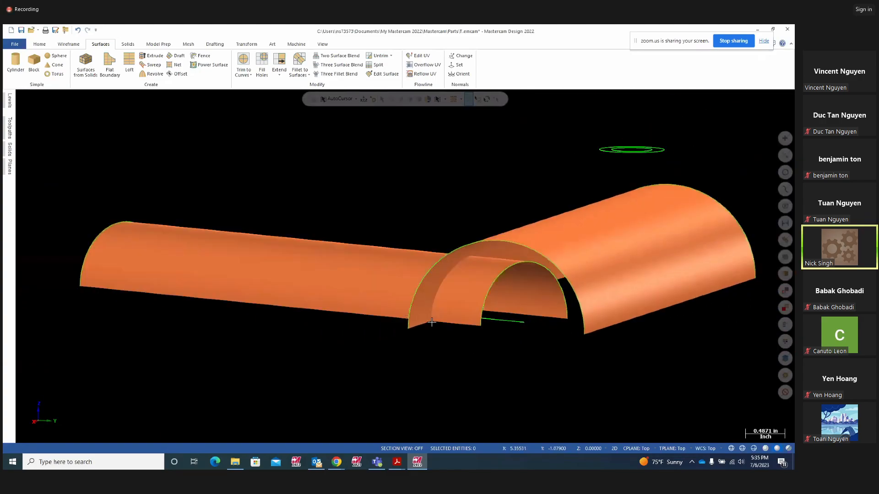
mouse_move(425, 324)
middle_down()
mouse_move(471, 324)
mouse_move(508, 351)
mouse_move(510, 336)
mouse_move(468, 313)
mouse_move(584, 390)
mouse_move(439, 320)
middle_up()
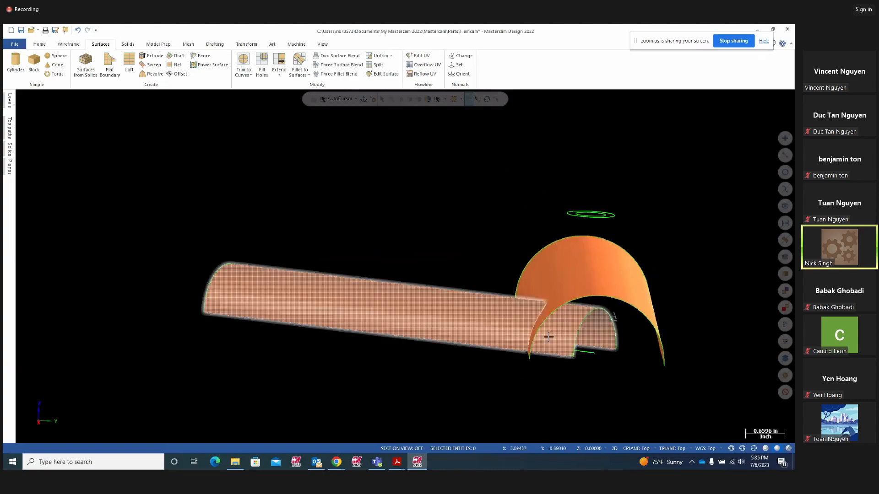
middle_drag(589, 353, 620, 373)
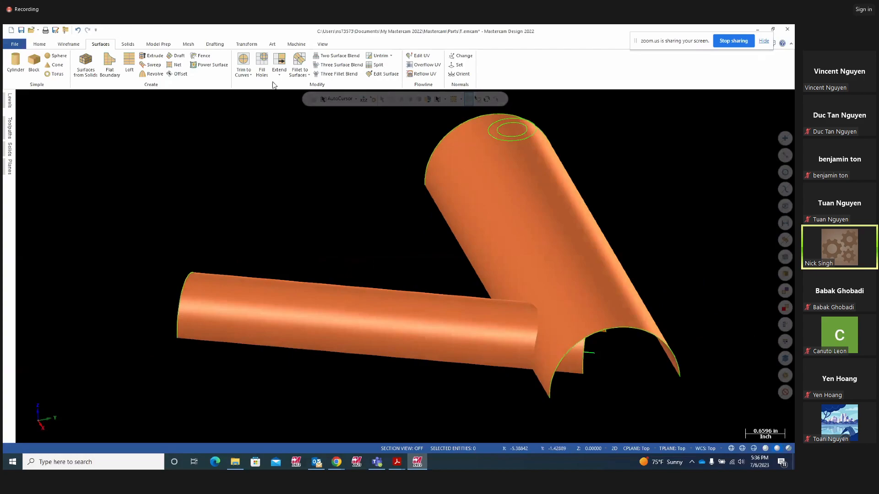
click(251, 76)
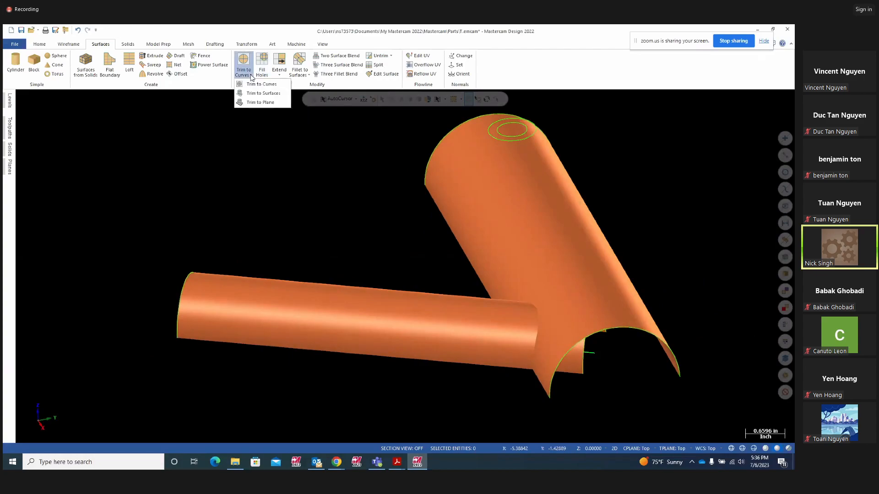
click(263, 93)
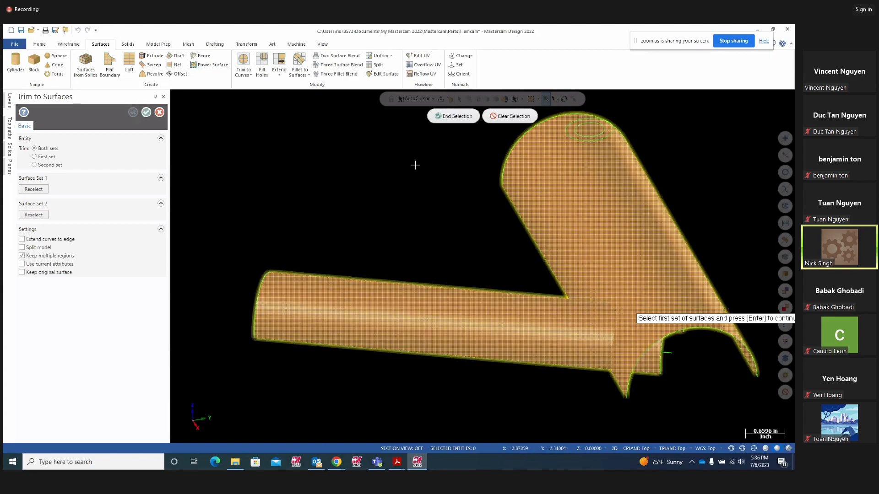
key(Escape)
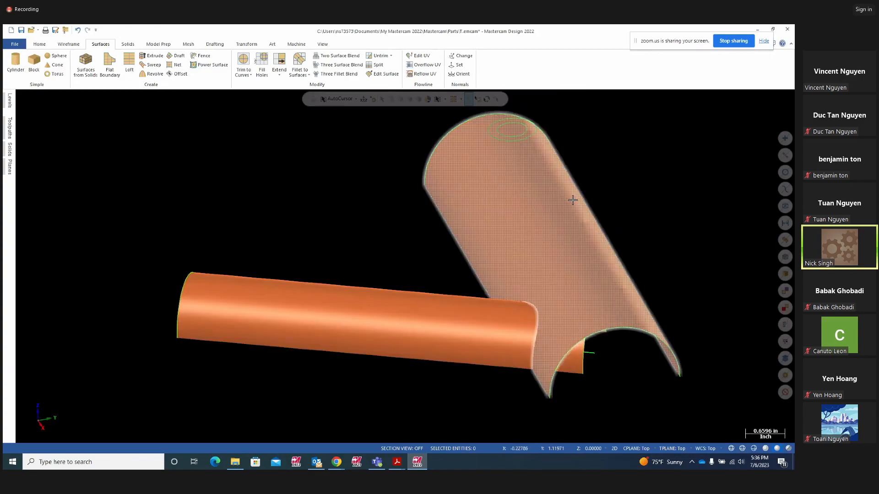
Trim both half-cylinder surfaces to each other, keeping the larger surface's outer area and the smaller surface's length outside the junction
click(251, 76)
click(262, 93)
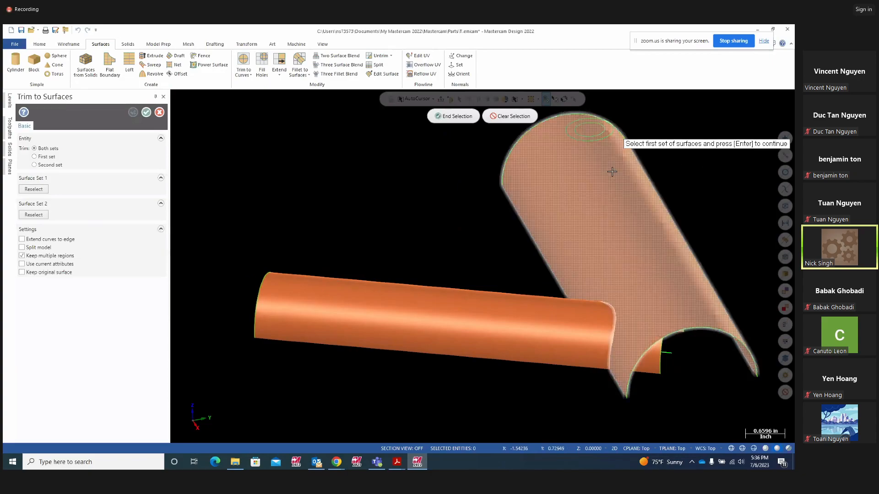
click(590, 171)
key(Return)
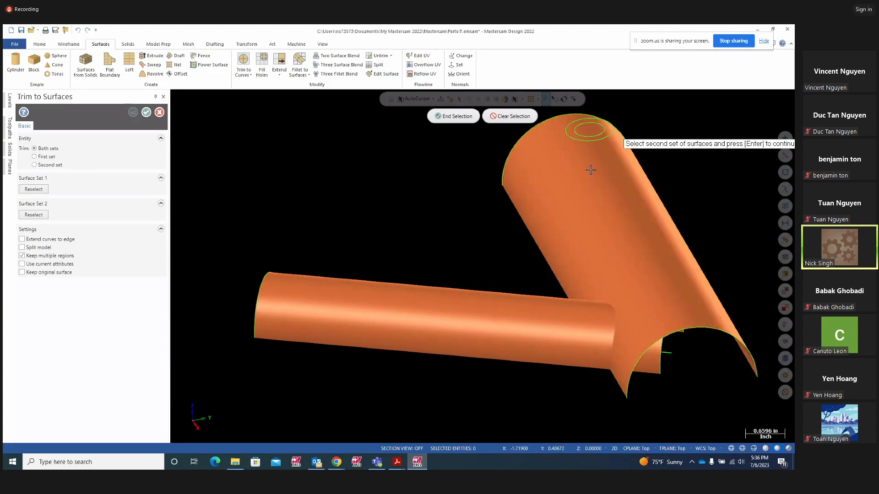
click(371, 303)
key(Return)
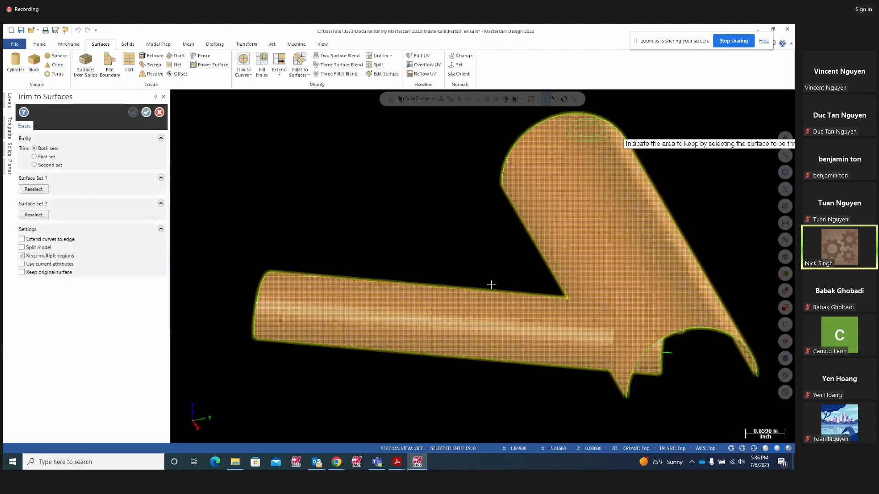
mouse_move(389, 369)
middle_down()
mouse_move(363, 319)
mouse_move(402, 379)
mouse_move(480, 320)
middle_up()
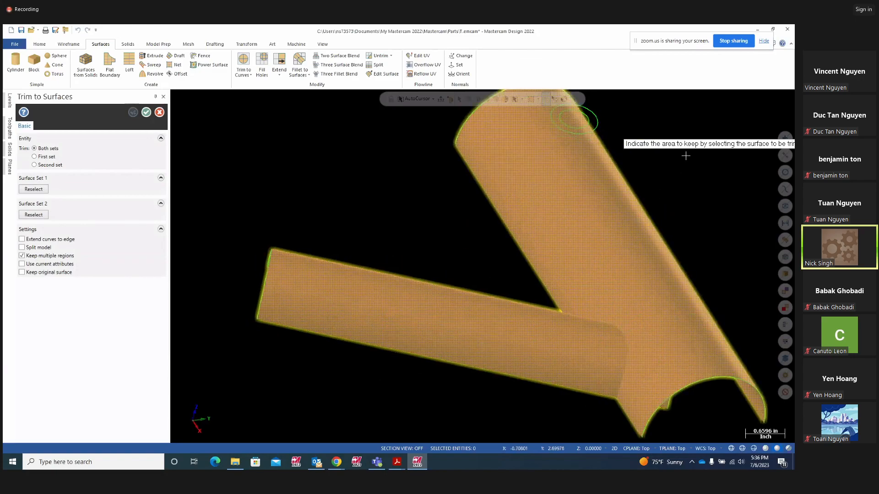
click(559, 174)
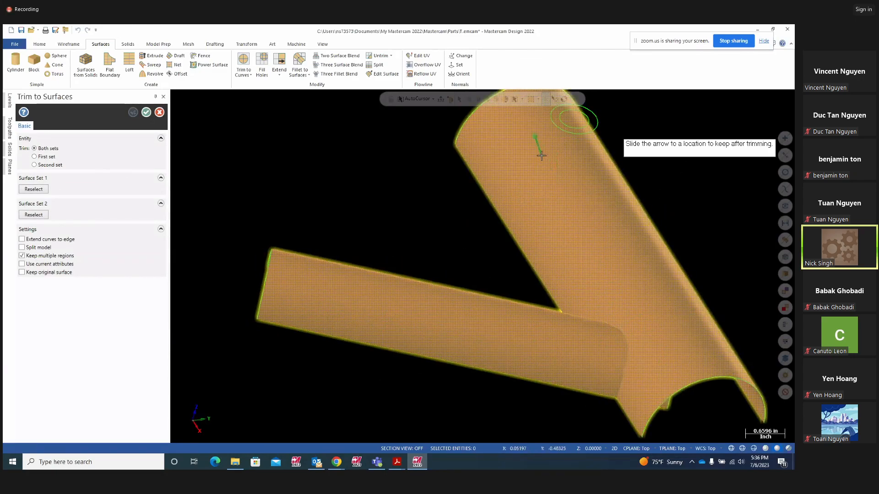
click(544, 161)
click(405, 305)
click(354, 294)
mouse_move(455, 255)
middle_down()
mouse_move(455, 232)
mouse_move(485, 239)
mouse_move(494, 269)
mouse_move(476, 275)
mouse_move(459, 255)
mouse_move(487, 274)
mouse_move(526, 270)
mouse_move(513, 256)
middle_up()
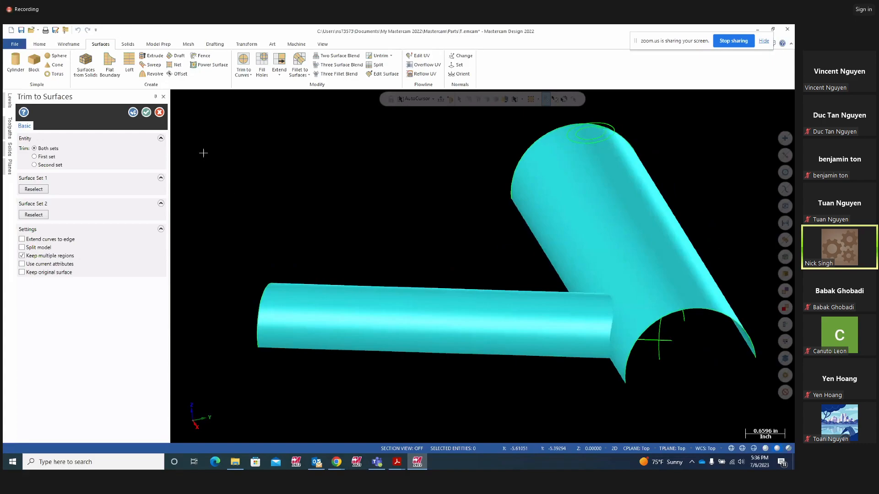
click(133, 113)
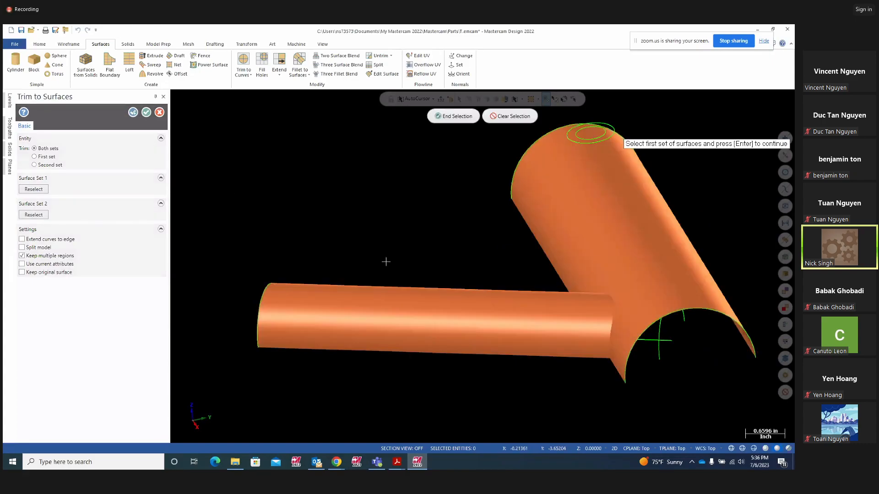
Inspect the trimmed junction of the two half-cylinders and the circles above the larger one
mouse_move(383, 233)
middle_down()
mouse_move(365, 204)
mouse_move(355, 210)
mouse_move(373, 218)
mouse_move(353, 212)
mouse_move(373, 210)
mouse_move(383, 222)
middle_up()
scroll(601, 220, up, 2)
mouse_move(601, 220)
middle_down()
mouse_move(603, 233)
mouse_move(575, 247)
mouse_move(583, 250)
mouse_move(579, 216)
mouse_move(570, 251)
mouse_move(580, 202)
middle_up()
scroll(514, 240, down, 3)
scroll(550, 250, down, 1)
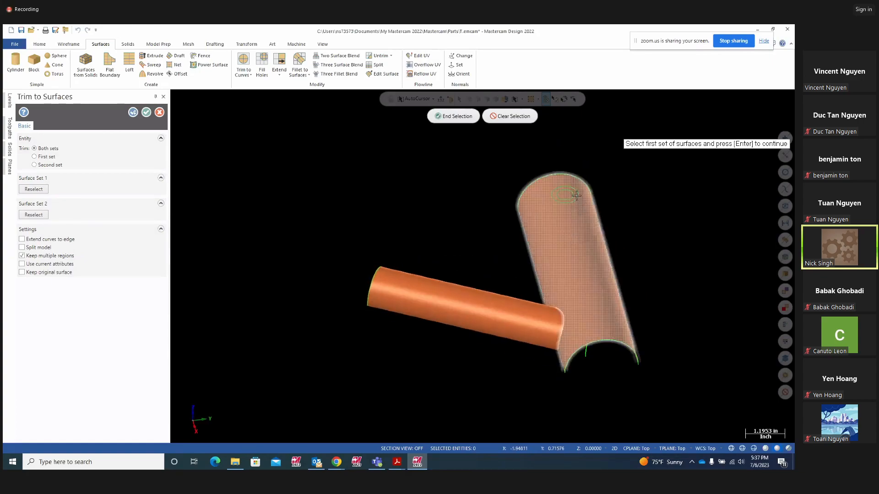
Switch to Project11.pdf in Acrobat and delete the highlights on the side view's 1.700, 20.02° and R1.125 dimensions
click(397, 462)
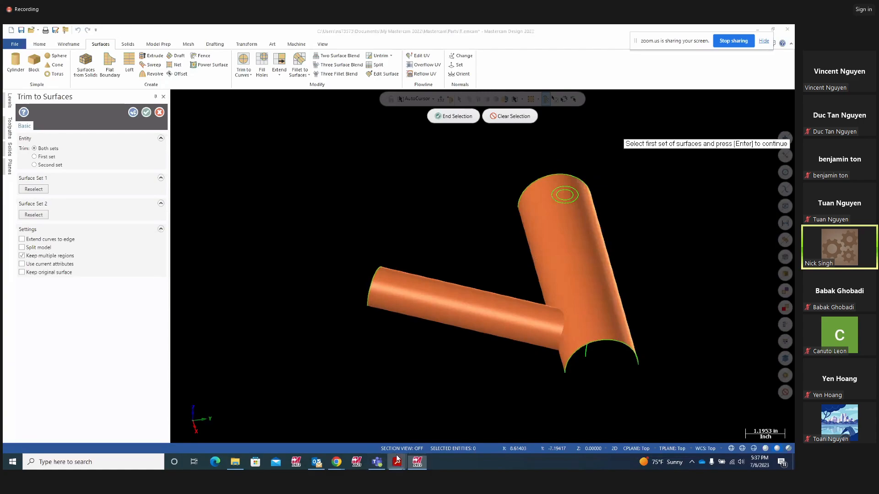
click(356, 431)
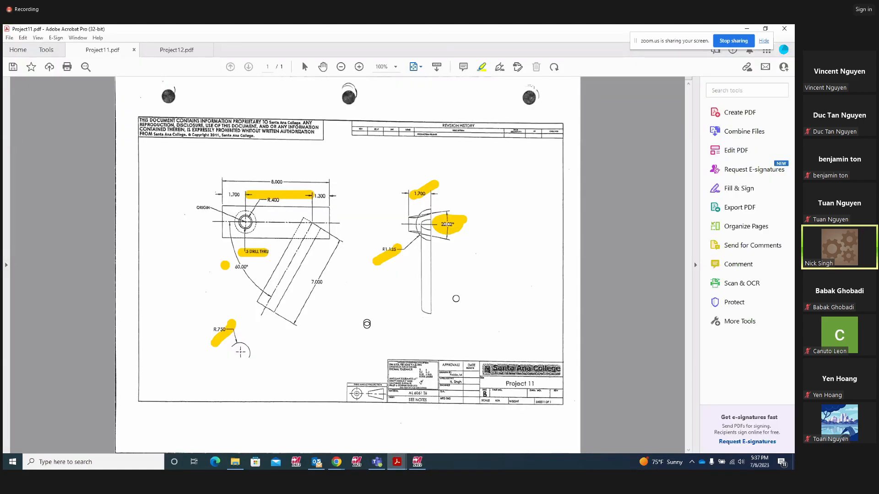
click(426, 191)
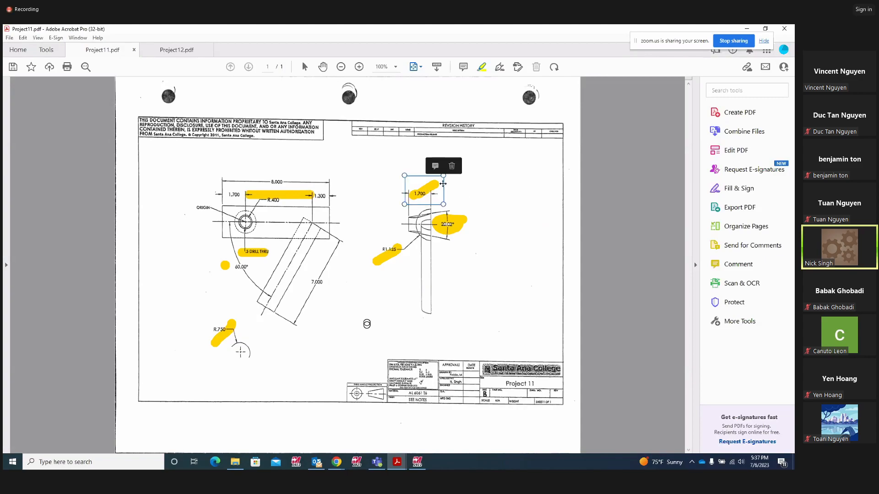
click(452, 166)
click(462, 223)
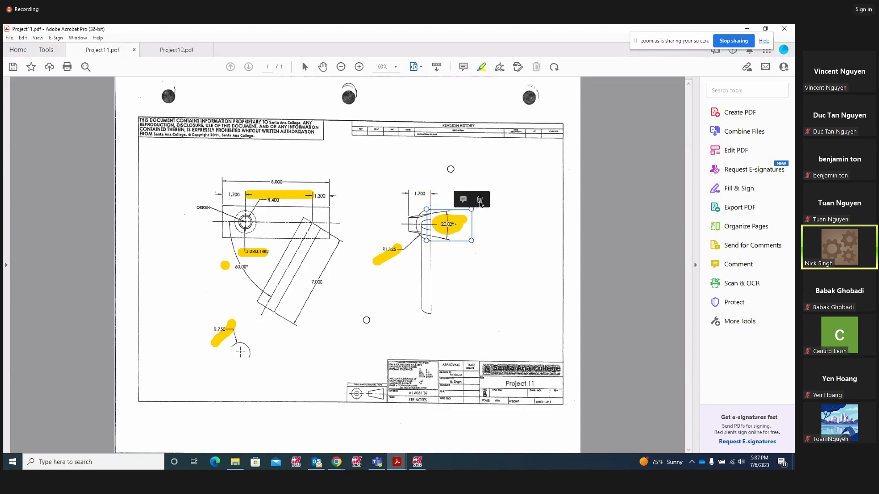
click(479, 199)
click(395, 256)
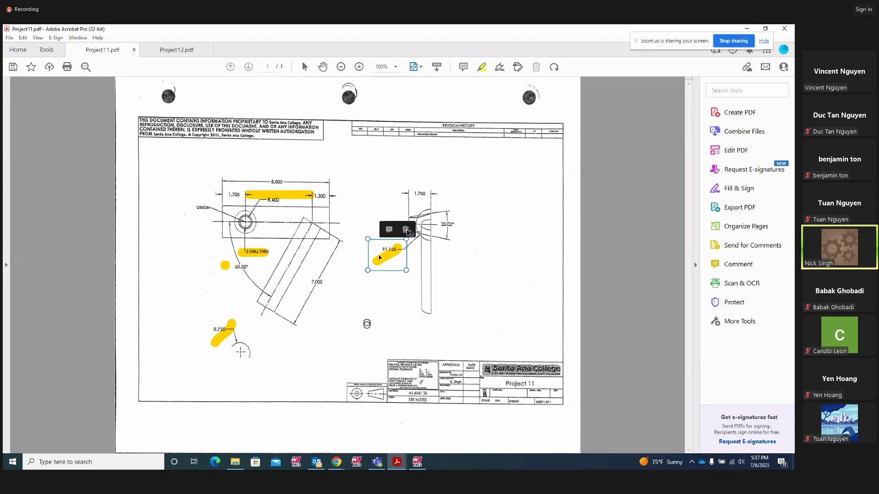
click(406, 230)
Highlight the tapered boss in the side view, the concentric circles at the origin, and the 20.02° angle dimension
mouse_move(479, 263)
mouse_down()
mouse_move(486, 241)
mouse_move(426, 203)
mouse_move(392, 216)
mouse_move(432, 251)
mouse_move(450, 246)
mouse_up()
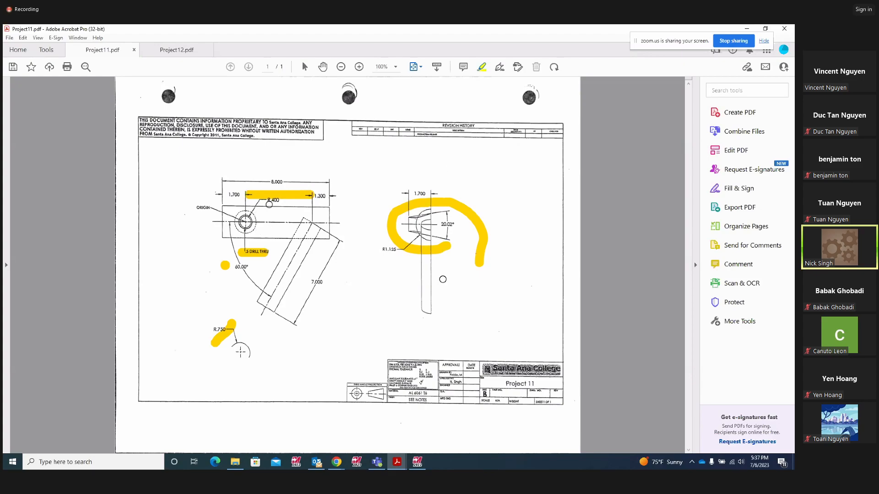
click(259, 225)
mouse_move(259, 221)
mouse_down()
mouse_move(252, 209)
mouse_move(234, 213)
mouse_move(246, 236)
mouse_move(262, 223)
mouse_up()
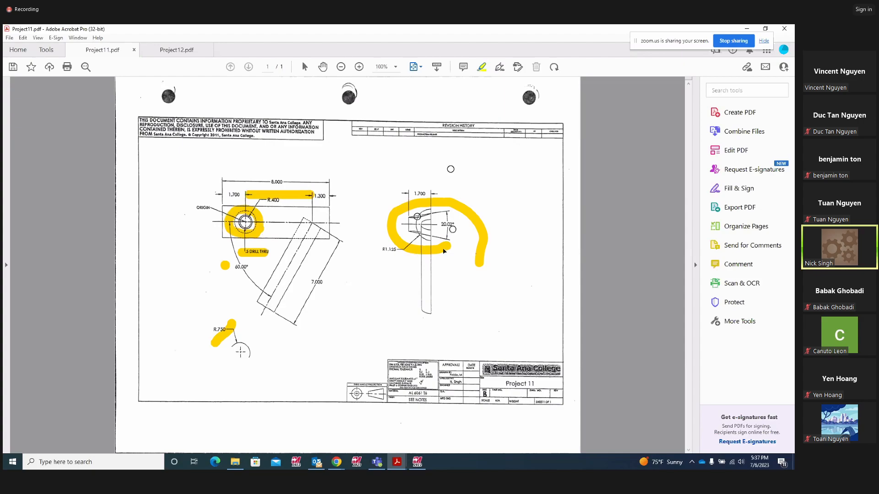
mouse_move(461, 229)
mouse_down()
mouse_move(451, 214)
mouse_move(434, 220)
mouse_move(446, 237)
mouse_move(460, 227)
mouse_up()
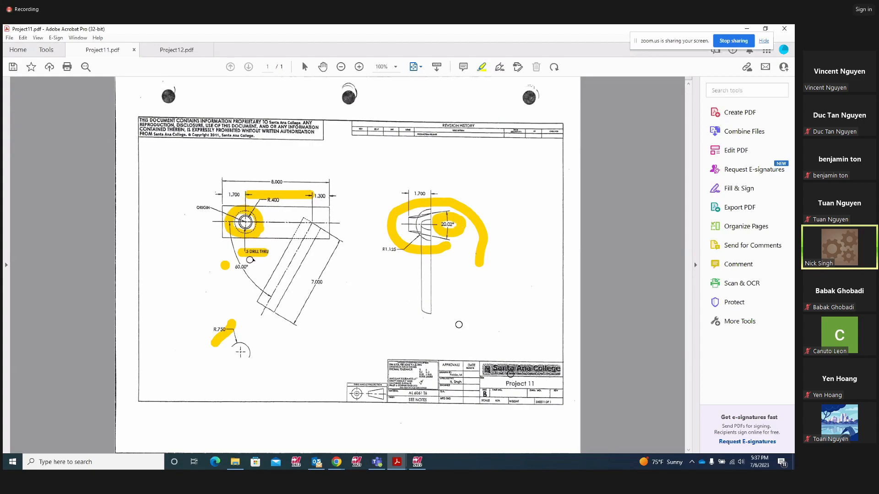
Switch to Mastercam and set the construction plane to Top
click(418, 462)
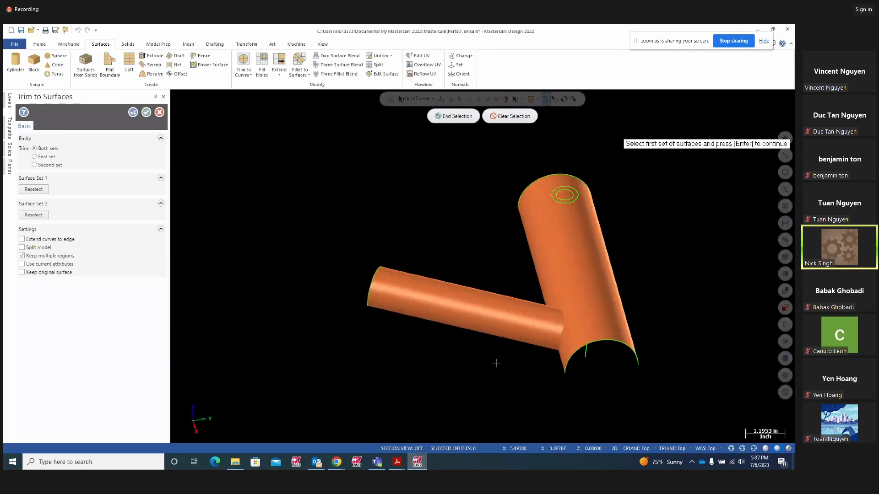
mouse_move(647, 241)
middle_down()
mouse_move(653, 288)
mouse_move(614, 423)
middle_up()
click(636, 449)
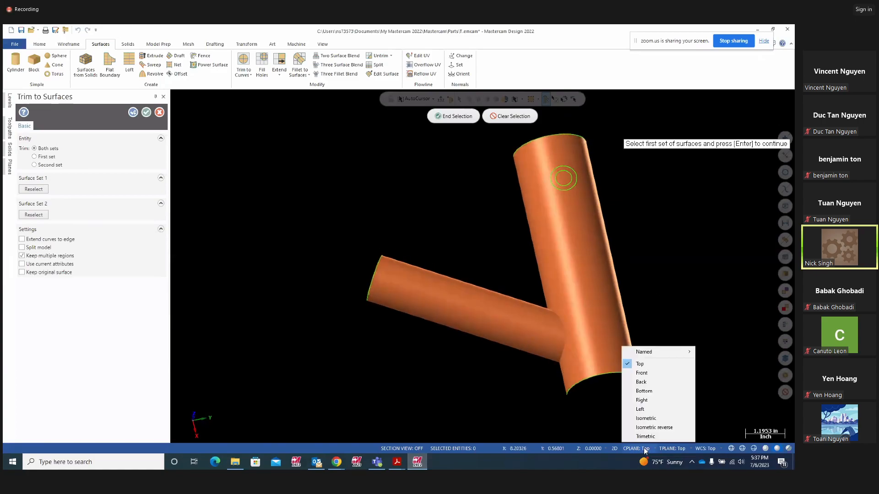
click(635, 364)
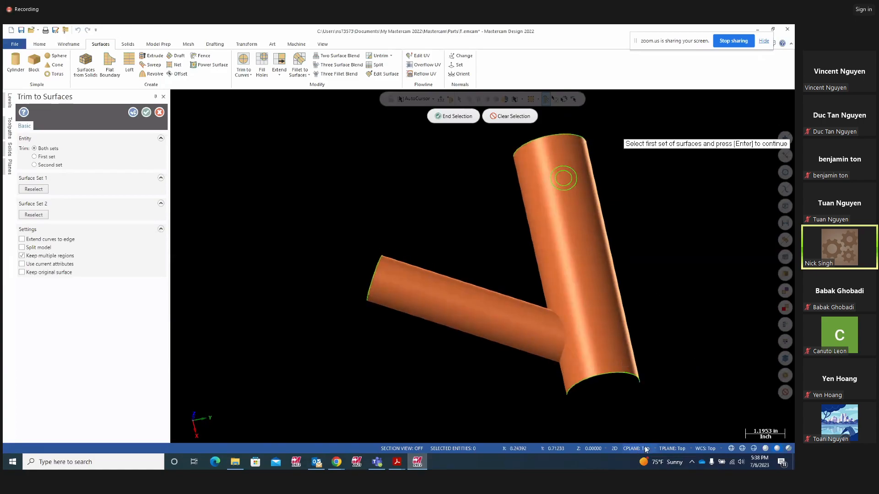
mouse_move(693, 231)
middle_down()
mouse_move(699, 275)
mouse_move(665, 171)
mouse_move(698, 231)
middle_up()
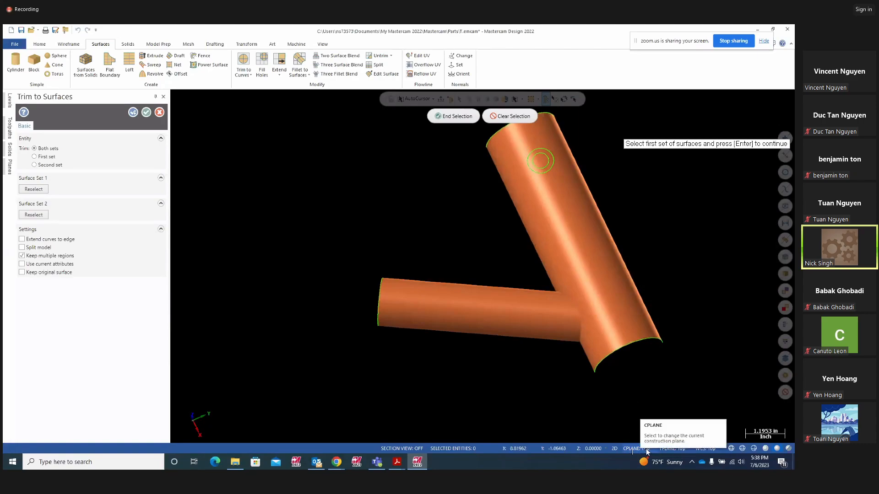
Start a surface draft by length from the outer circle above the larger half-cylinder and direct it to the opposite side
click(176, 55)
middle_drag(269, 238, 276, 174)
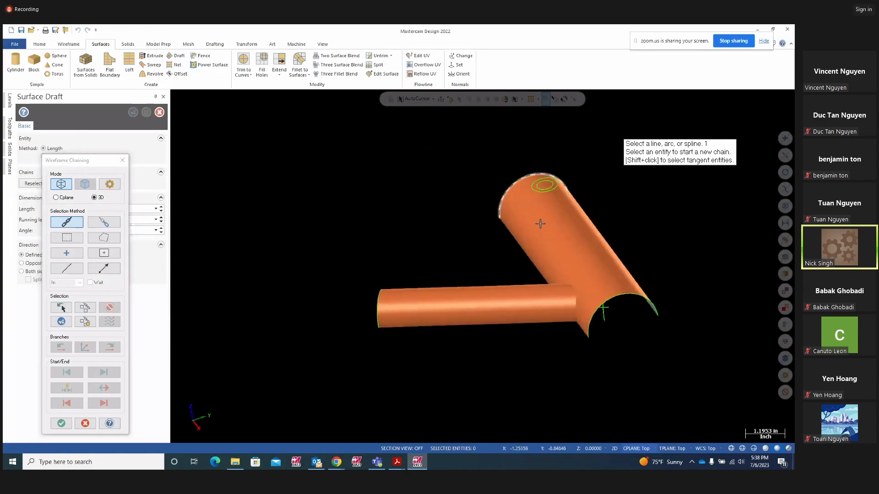
click(557, 184)
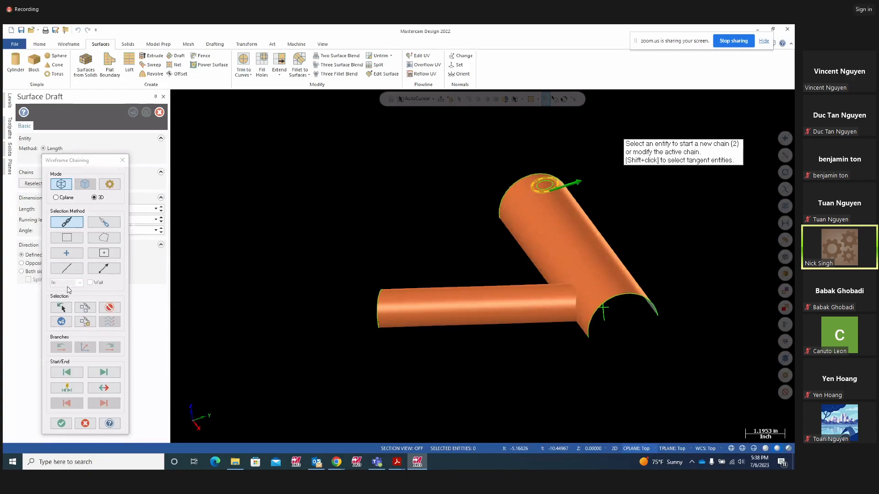
click(62, 323)
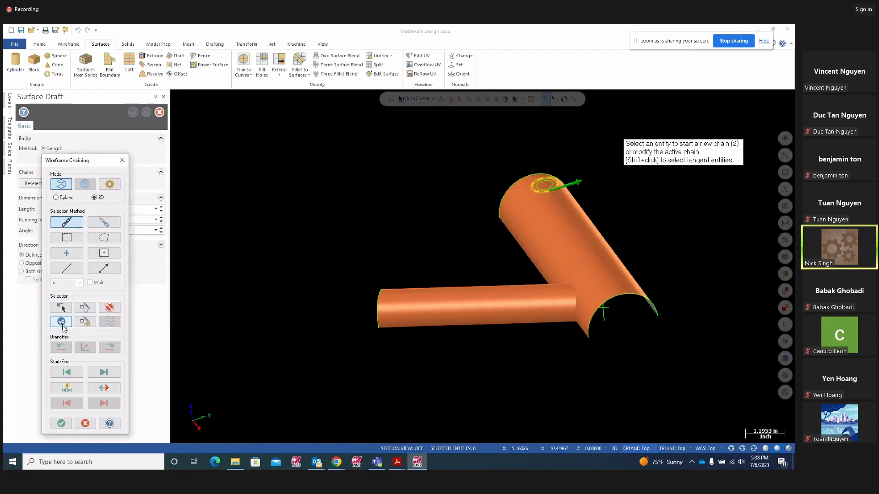
click(61, 424)
mouse_move(283, 258)
middle_down()
mouse_move(267, 228)
mouse_move(260, 239)
middle_up()
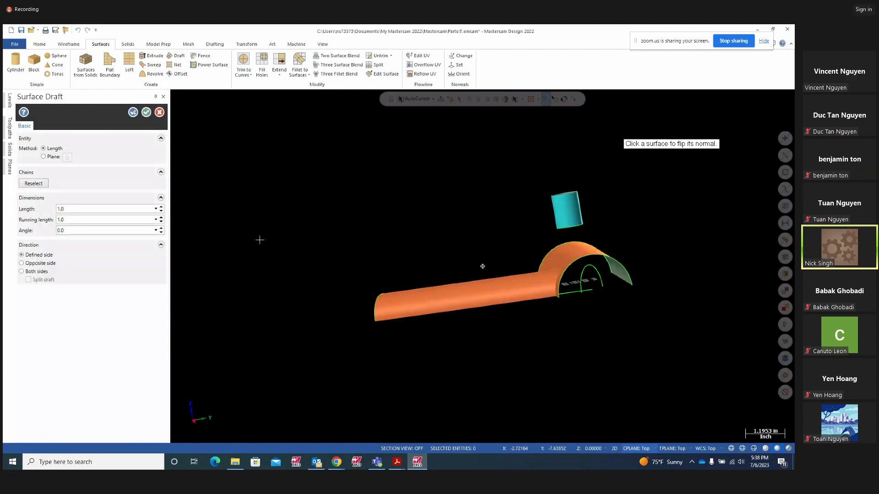
click(21, 264)
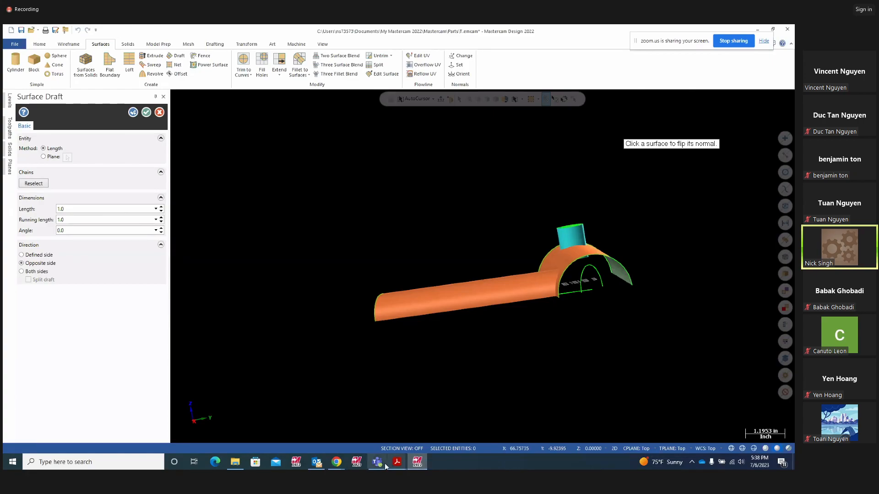
Highlight the side view's 1.700 height in Project11.pdf, and set the surface draft's length to 1.7 in Mastercam
drag(68, 221, 40, 219)
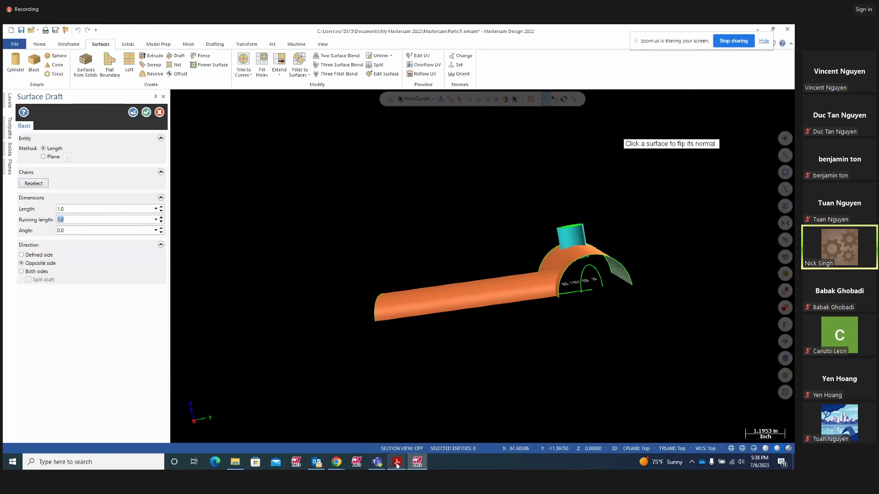
mouse_move(396, 465)
click(351, 413)
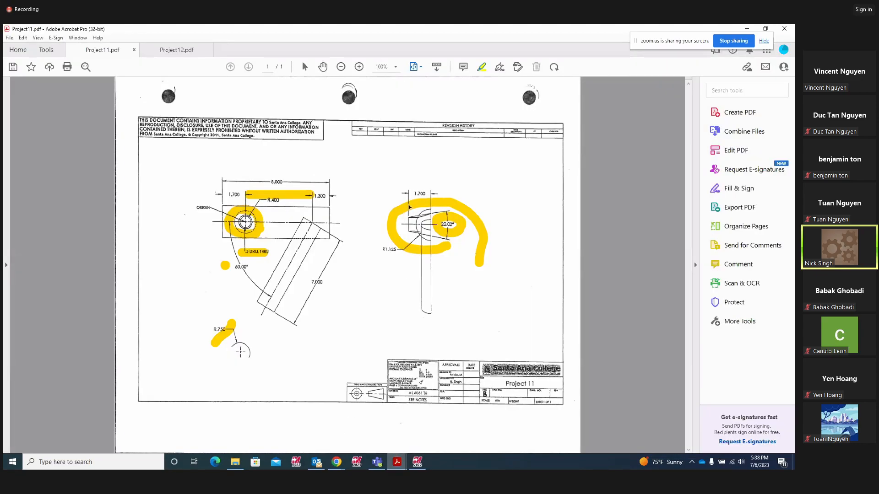
mouse_move(438, 181)
mouse_down()
mouse_move(412, 183)
mouse_move(432, 199)
mouse_move(440, 184)
mouse_up()
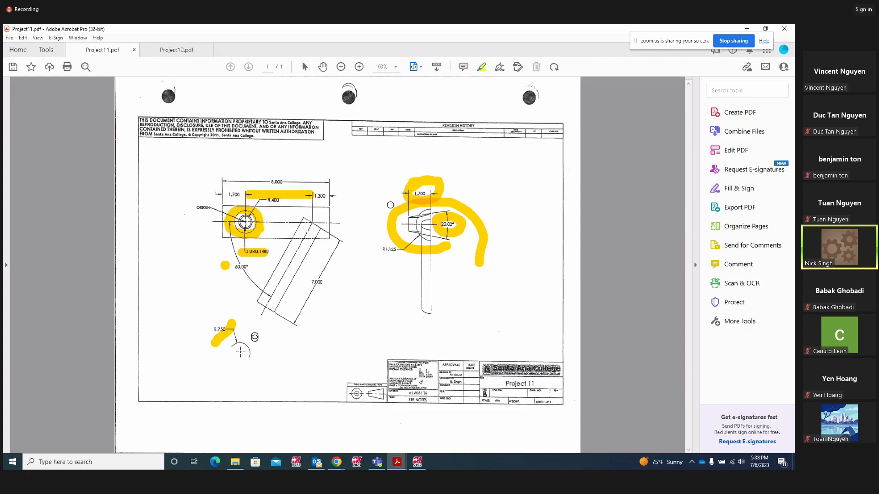
click(417, 462)
double_click(75, 209)
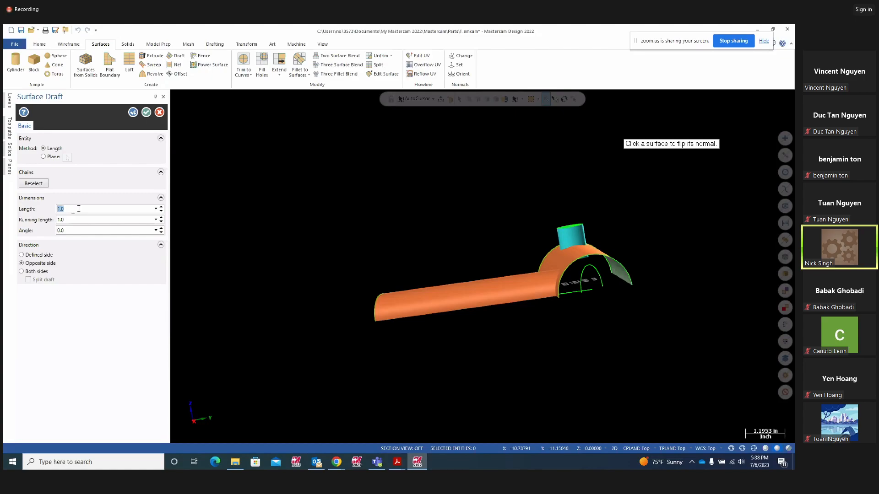
key(Return)
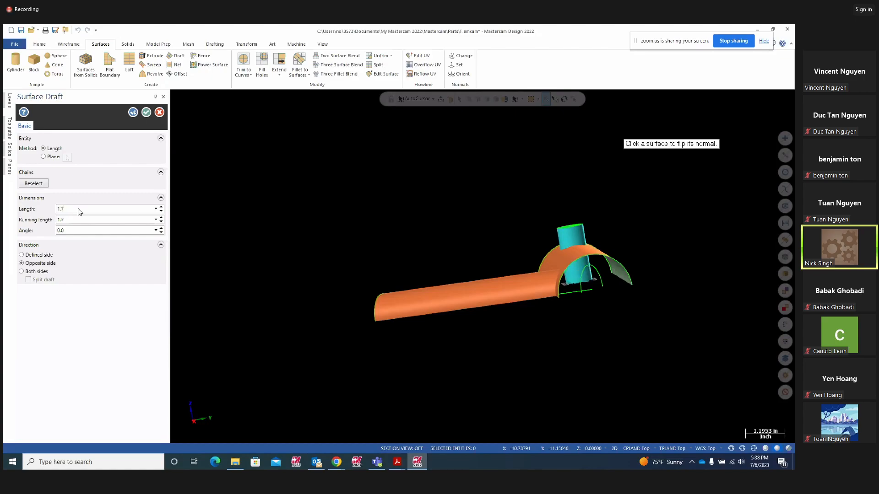
Check the 20.02° taper in Project11.pdf and set the surface draft's angle to 10.01 in Mastercam
mouse_move(468, 304)
middle_down()
mouse_move(430, 271)
mouse_move(455, 314)
middle_up()
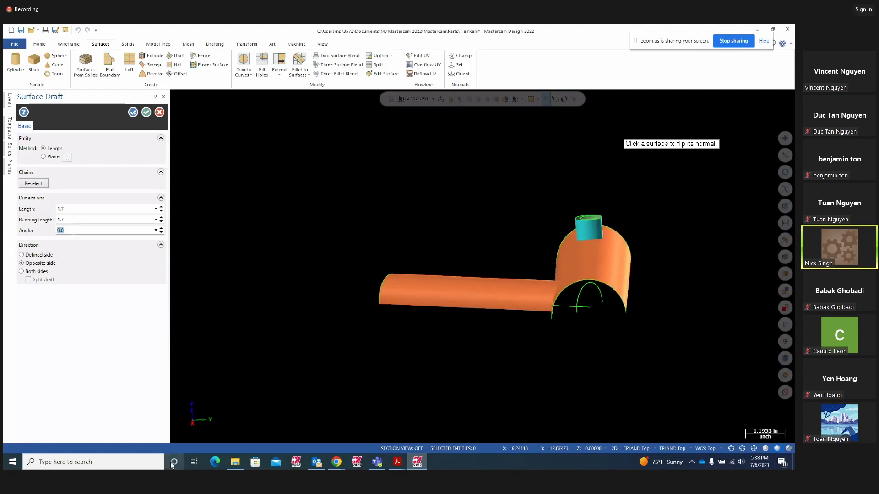
click(398, 462)
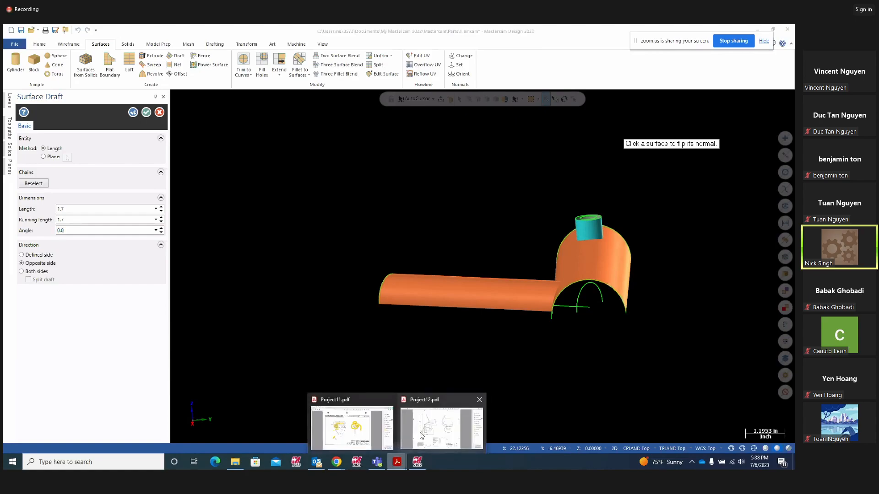
click(351, 428)
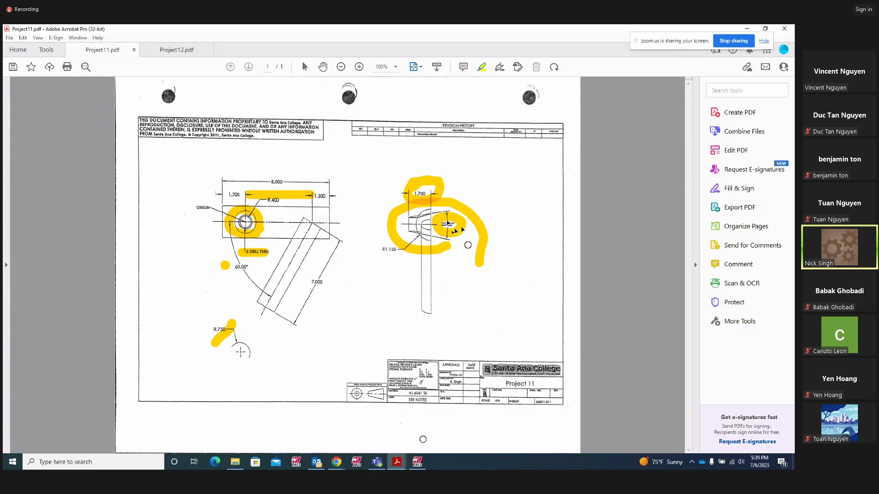
click(418, 462)
click(73, 229)
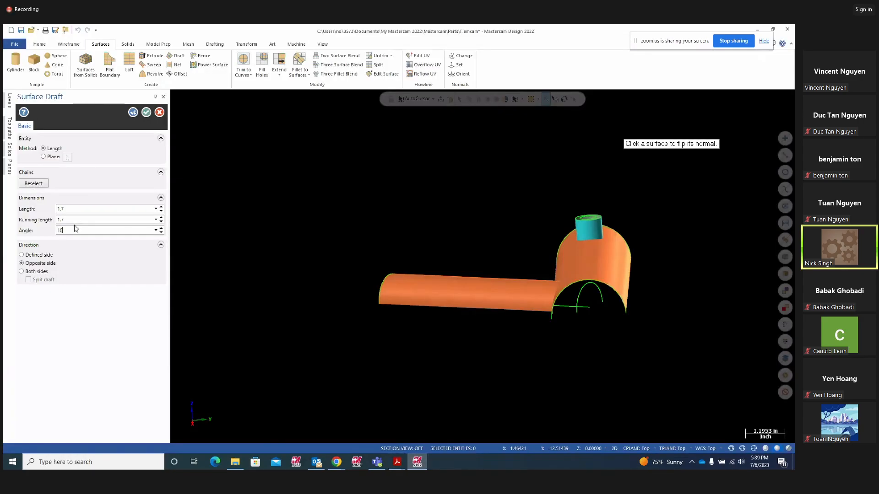
key(Return)
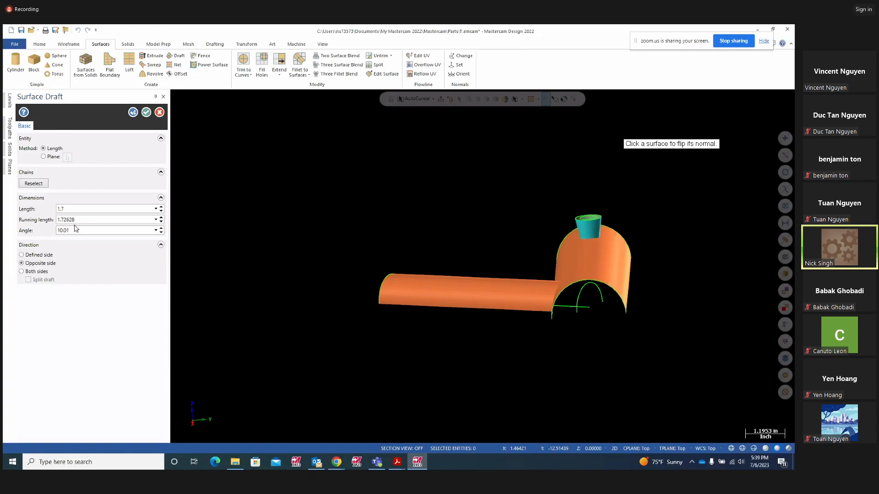
Keep the draft direction on the opposite side, set its angle to -10.01, and accept the tapered surface
click(22, 255)
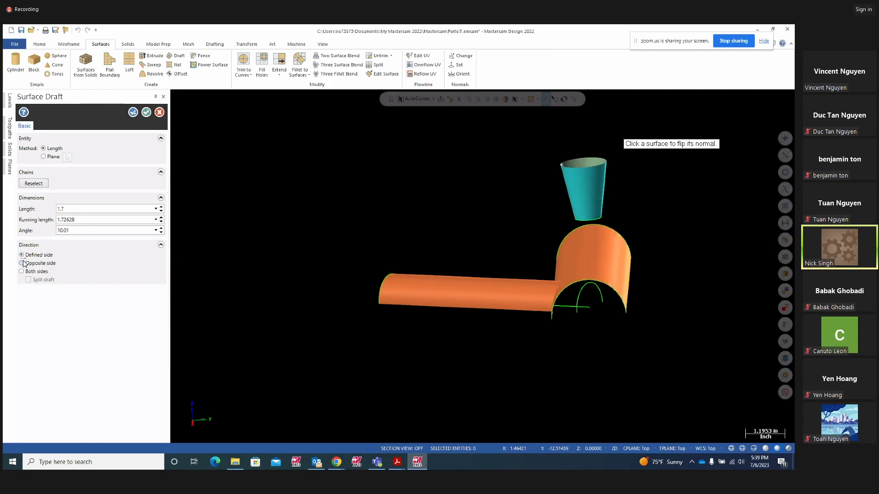
click(23, 264)
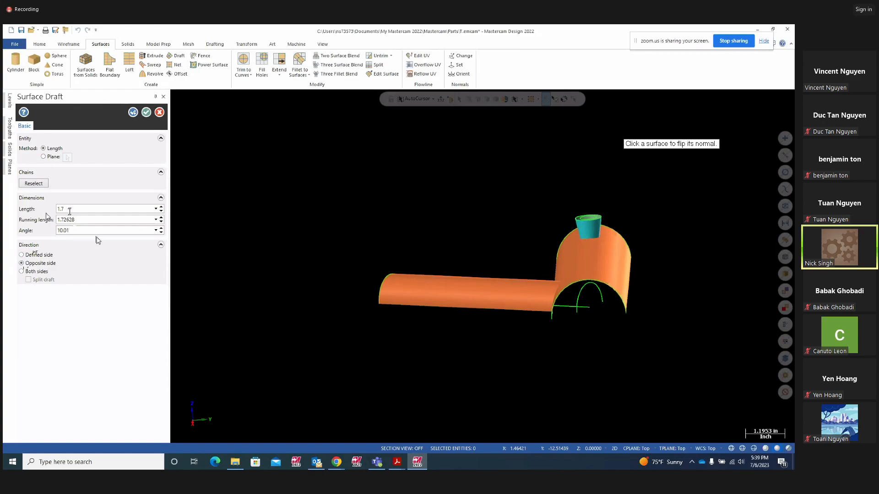
double_click(64, 230)
text(-10.01)
key(Return)
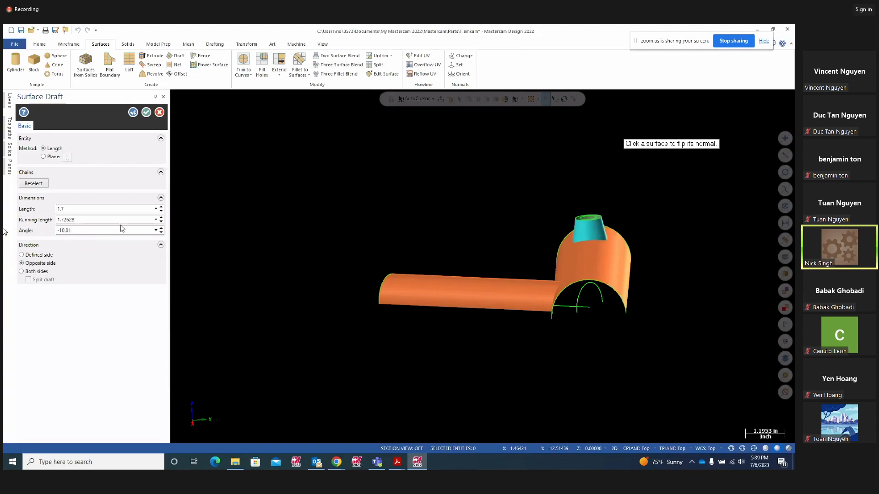
mouse_move(397, 328)
middle_down()
mouse_move(406, 283)
mouse_move(431, 357)
mouse_move(477, 349)
mouse_move(406, 314)
mouse_move(400, 327)
mouse_move(408, 330)
middle_up()
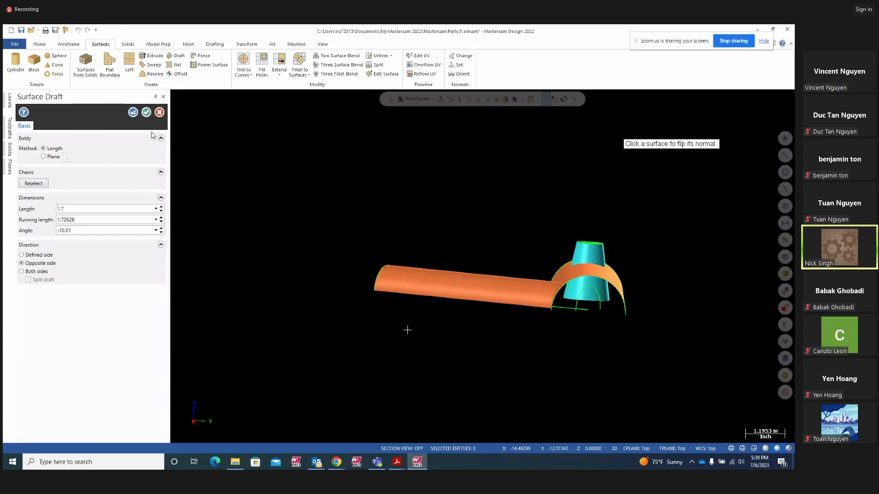
click(147, 113)
View the model from the right and compare its tapered boss with the side view in Project11.pdf, circling that view
middle_drag(575, 353, 593, 315)
right_click(617, 260)
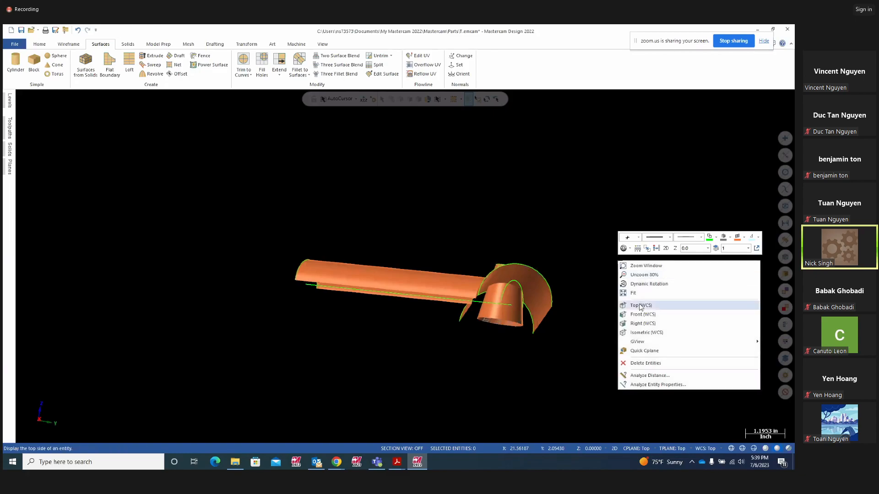
click(638, 322)
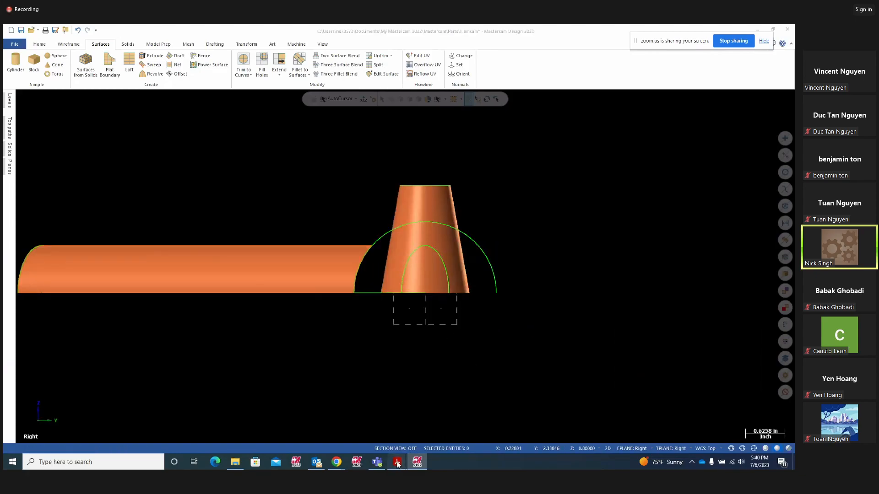
mouse_move(396, 465)
click(352, 429)
mouse_move(487, 192)
mouse_down()
mouse_move(477, 177)
mouse_move(362, 229)
mouse_move(472, 158)
mouse_move(426, 159)
mouse_up()
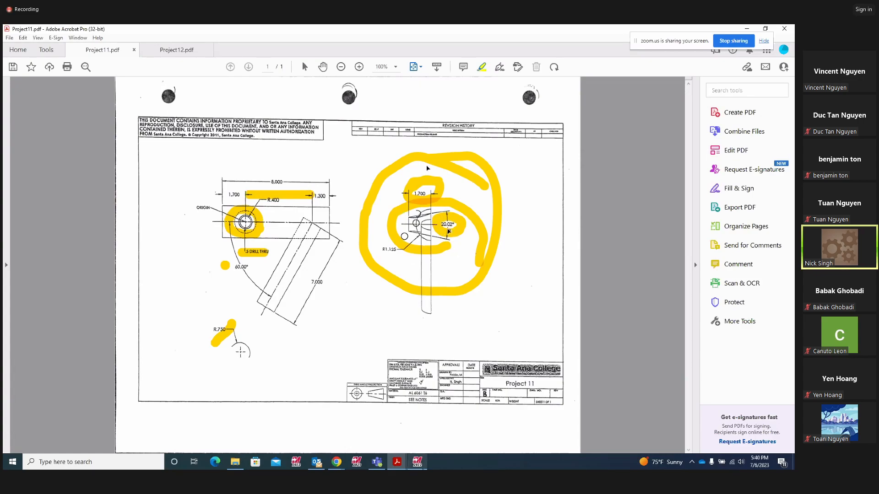
click(417, 462)
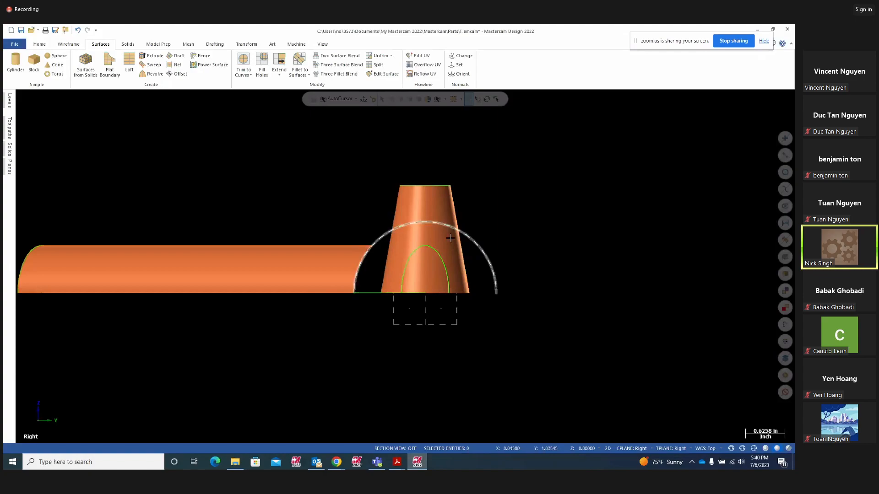
Undo the tapered draft surface, leaving the two circles above the half-cylinder for a new draft
middle_drag(589, 187, 616, 194)
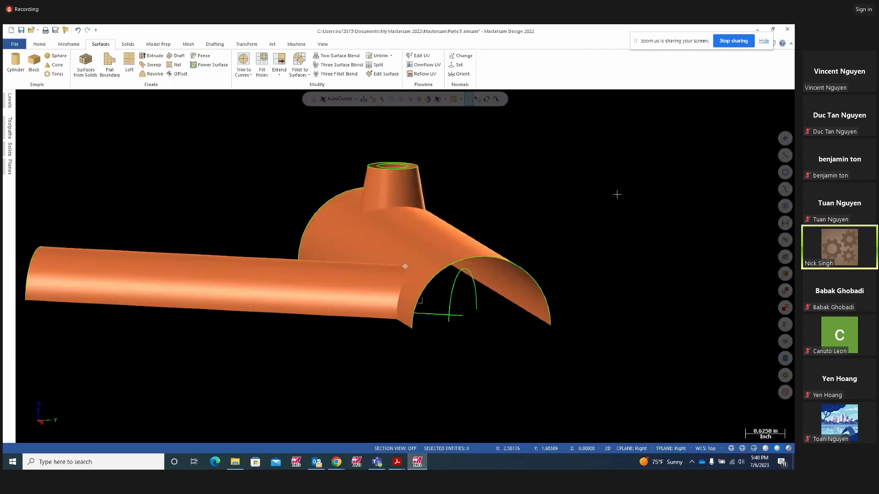
click(79, 31)
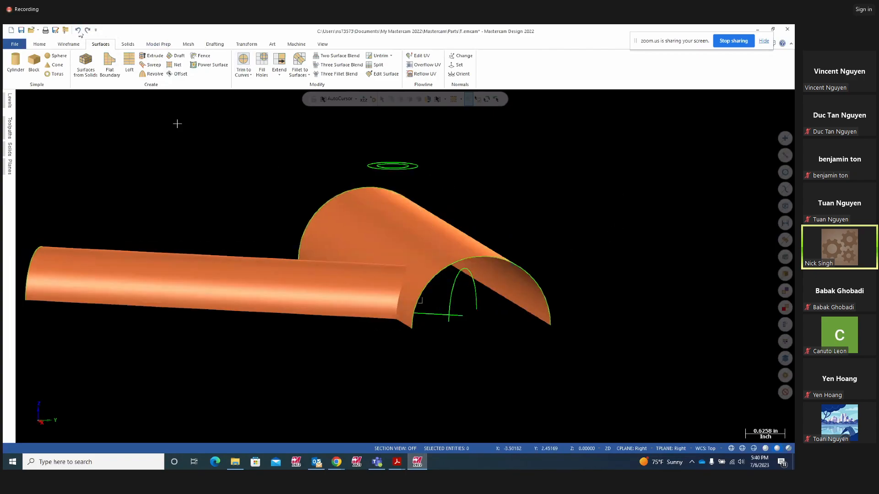
mouse_move(249, 176)
middle_down()
mouse_move(253, 167)
mouse_move(228, 169)
mouse_move(241, 170)
middle_up()
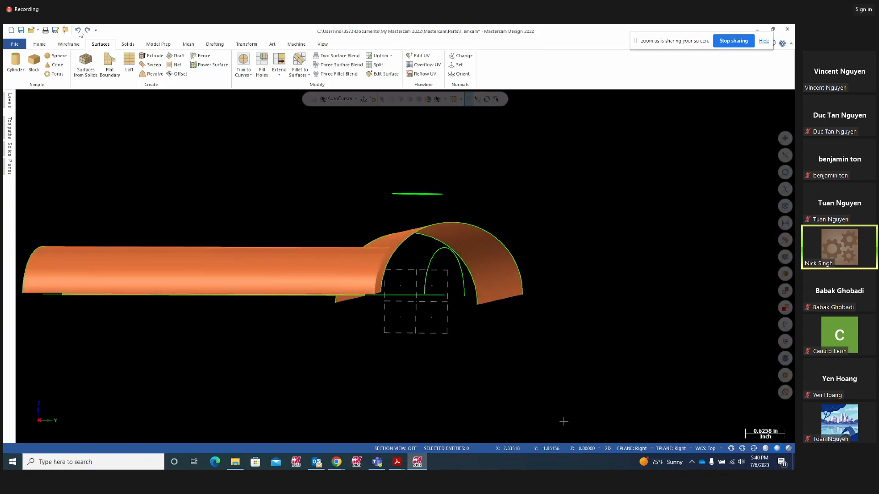
middle_drag(602, 330, 418, 145)
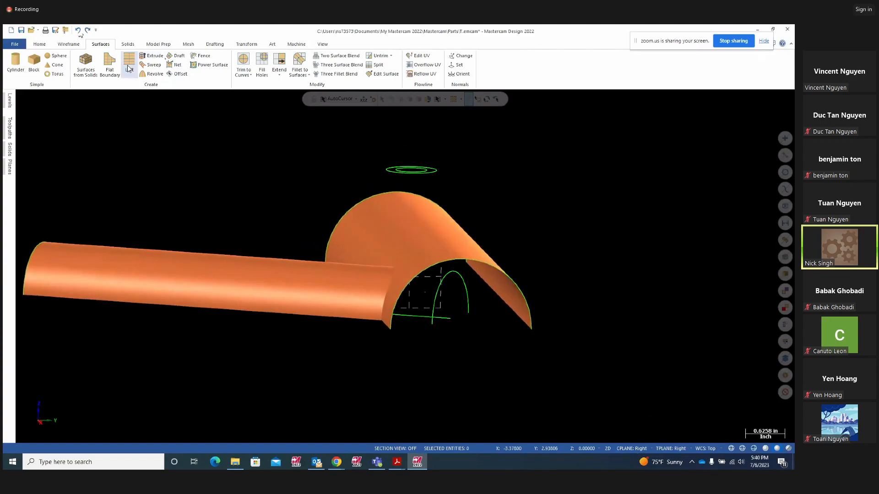
Create a surface draft from the outer circle above the half-cylinder and set the construction plane to Top
click(178, 56)
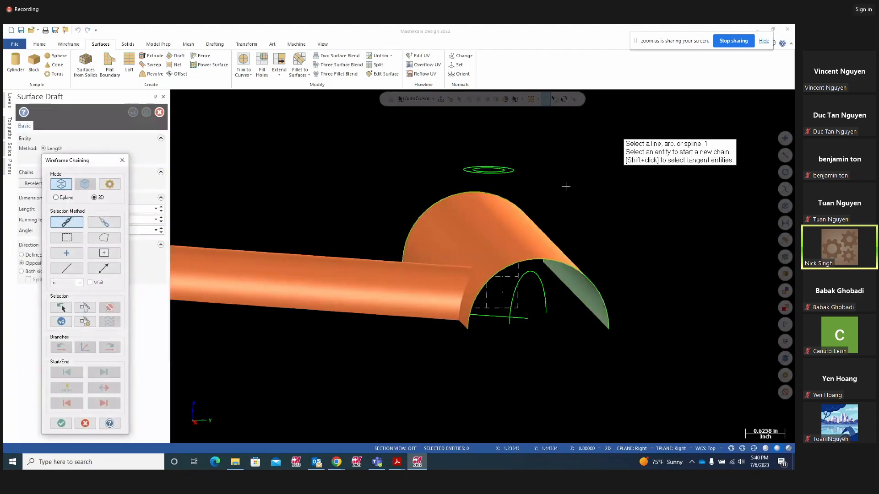
middle_drag(566, 186, 579, 194)
click(505, 161)
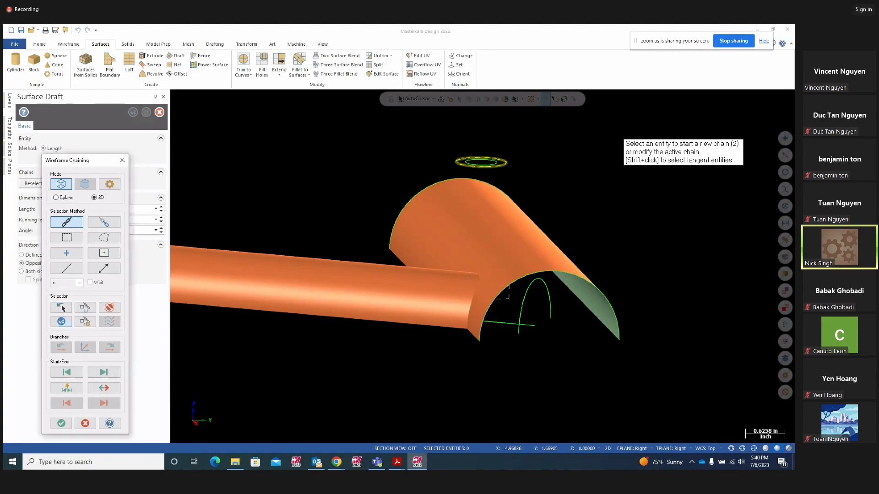
click(62, 423)
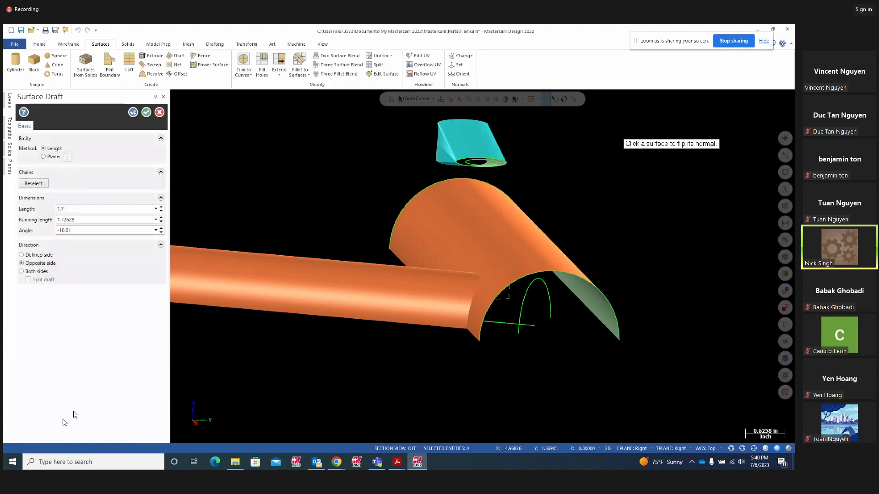
mouse_move(530, 208)
middle_down()
mouse_move(559, 198)
mouse_move(647, 200)
mouse_move(519, 204)
mouse_move(563, 195)
mouse_move(567, 205)
middle_up()
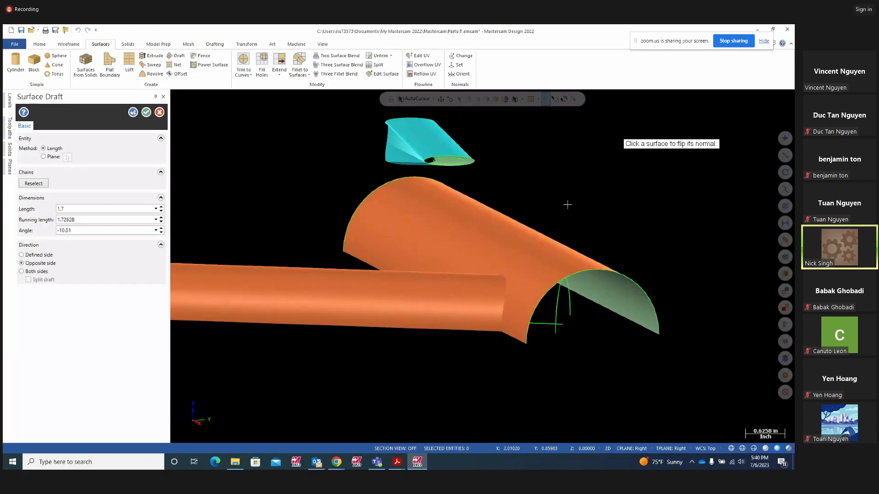
click(641, 450)
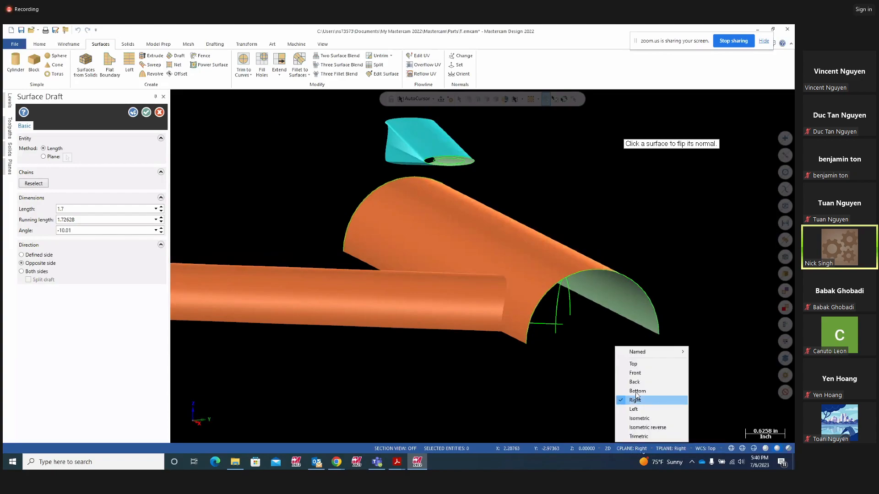
click(635, 364)
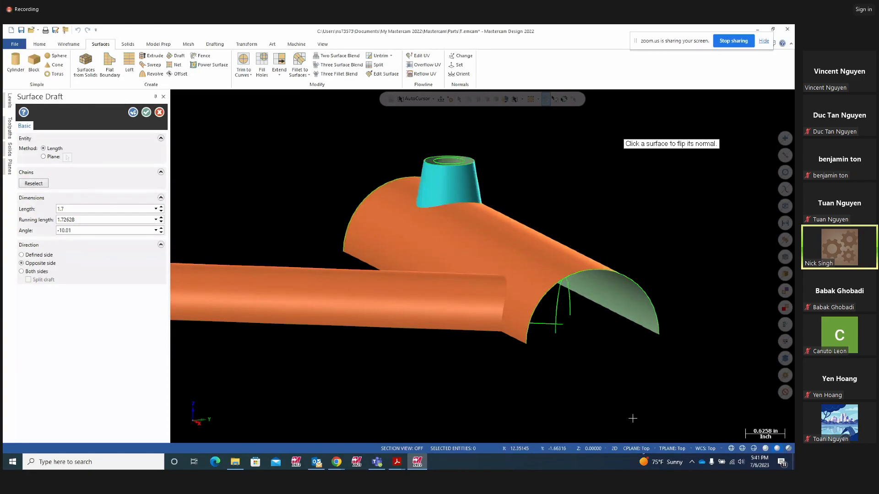
Try the draft preview with the construction plane set to Front, and return the plane to Top
click(639, 449)
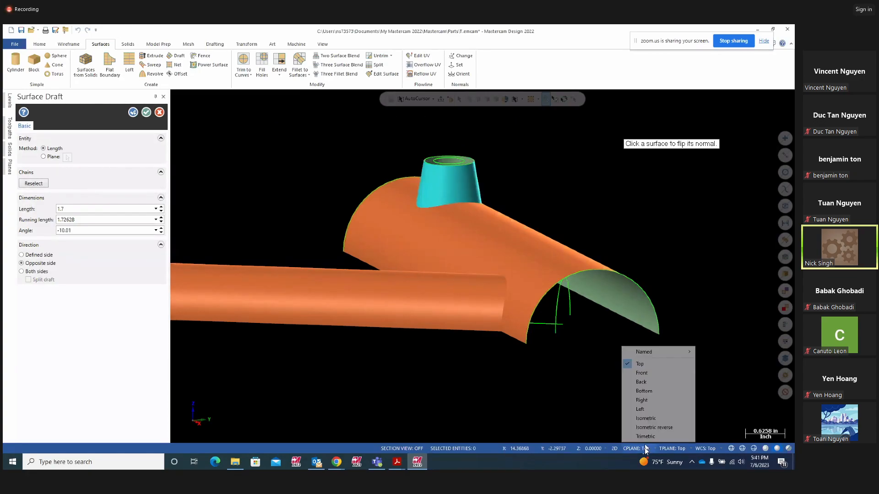
click(641, 373)
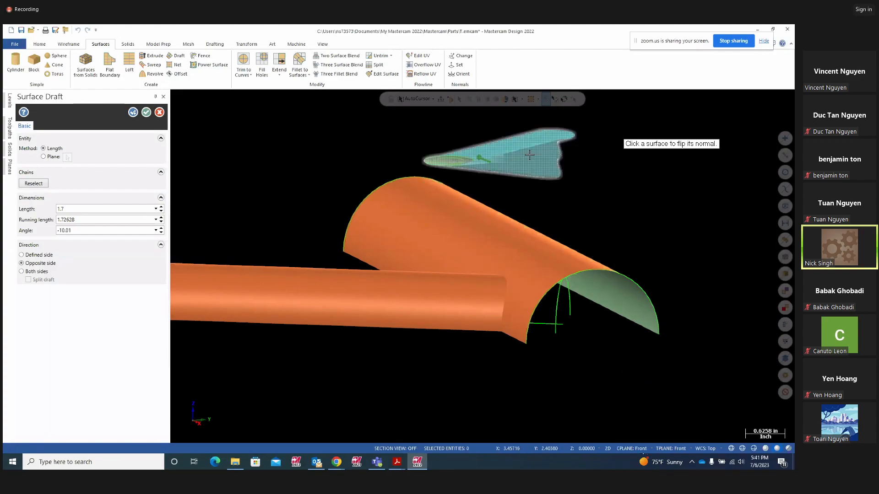
middle_drag(666, 253, 638, 441)
click(642, 448)
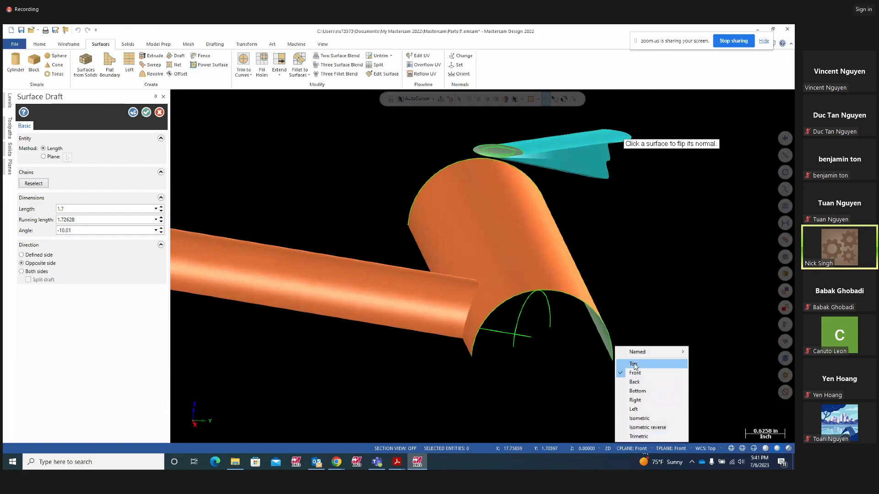
click(633, 363)
mouse_move(647, 341)
middle_down()
mouse_move(634, 353)
mouse_move(652, 340)
middle_up()
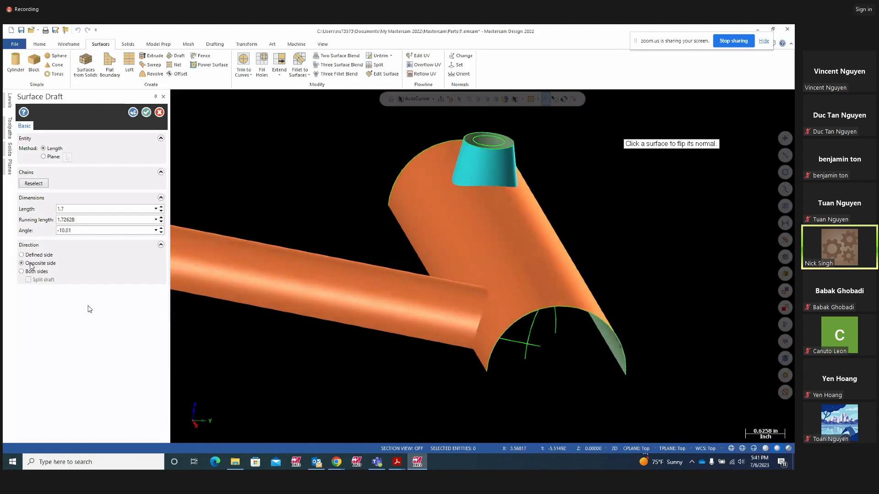
Check the draft's 1.7 length and -10.01 angle against the side view in Project11.pdf, and accept the tapered surface in Mastercam
double_click(66, 209)
double_click(76, 230)
click(397, 462)
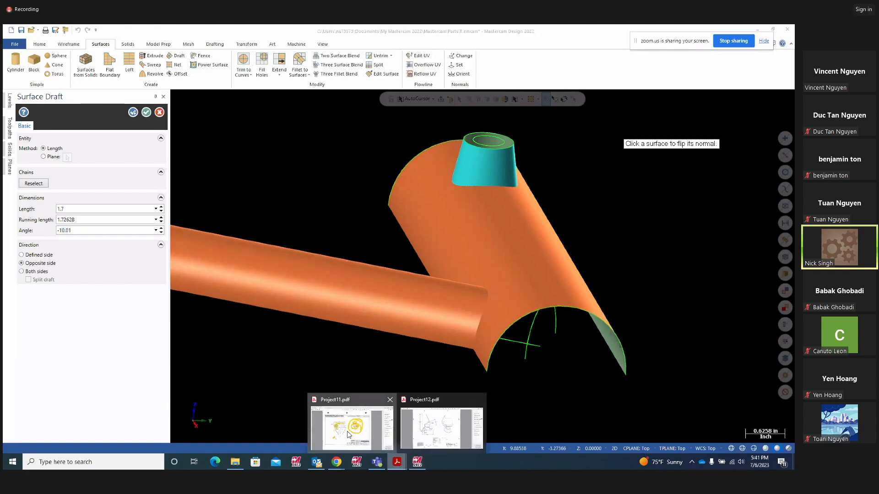
click(349, 435)
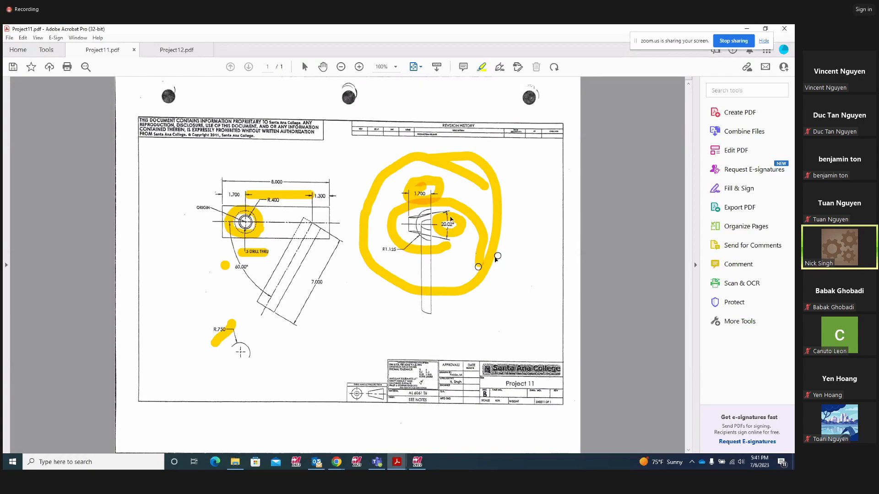
click(417, 462)
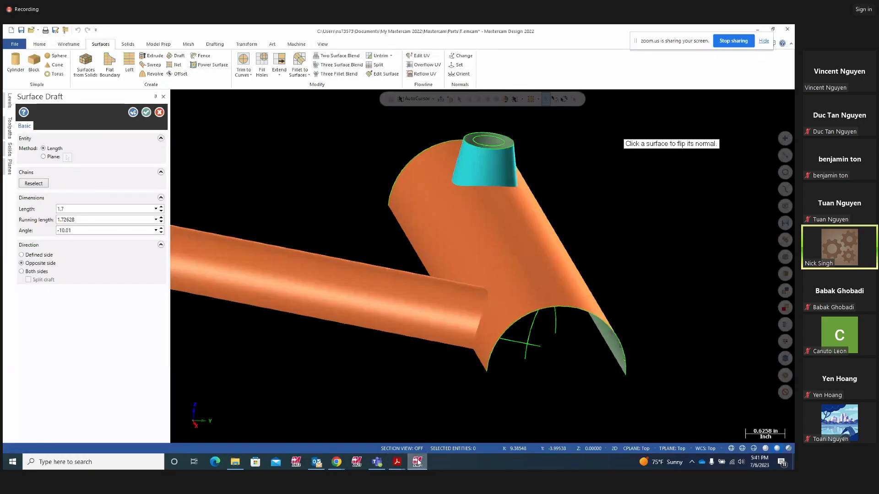
click(133, 114)
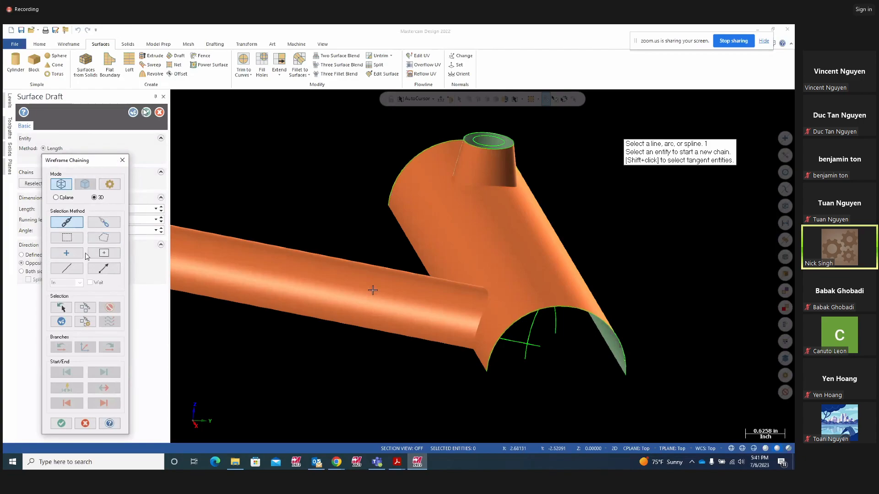
key(Escape)
Examine from below and from the side how the tapered boss passes through the large half-cylinder surface
mouse_move(414, 288)
middle_down()
mouse_move(441, 264)
mouse_move(442, 274)
middle_up()
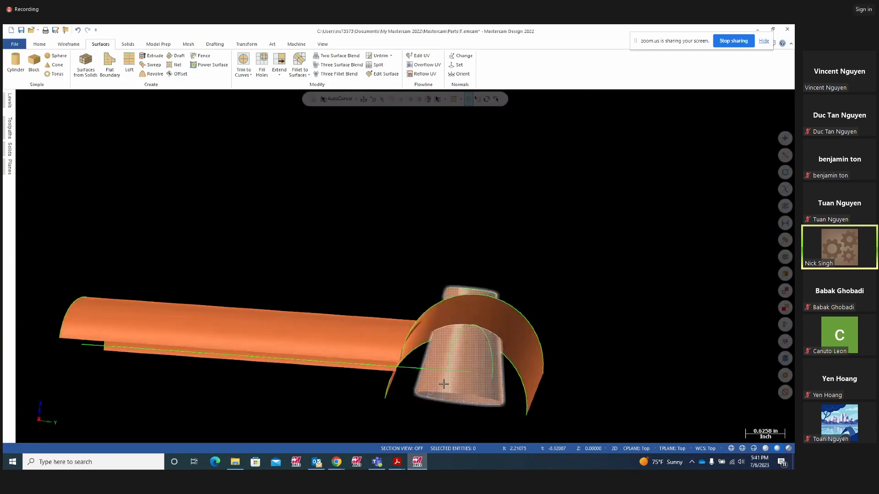
mouse_move(598, 308)
middle_down()
mouse_move(586, 296)
mouse_move(595, 314)
middle_up()
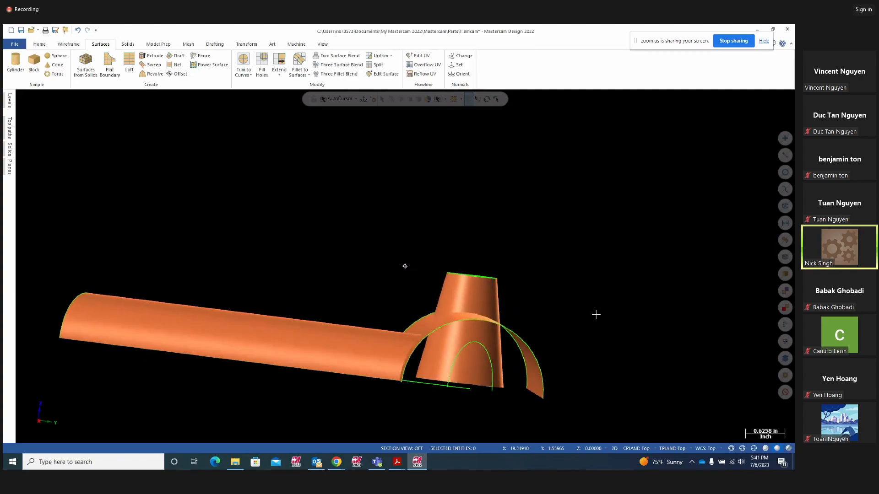
scroll(567, 236, down, 2)
middle_drag(567, 229, 585, 233)
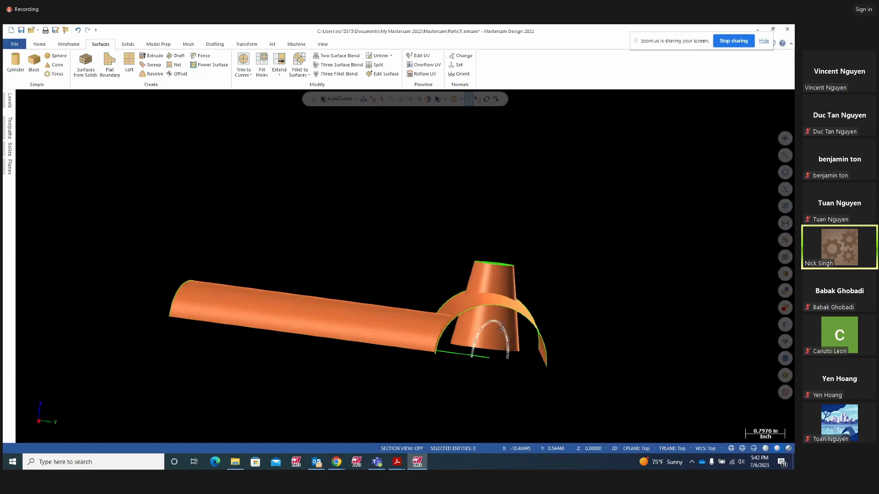
scroll(501, 328, up, 2)
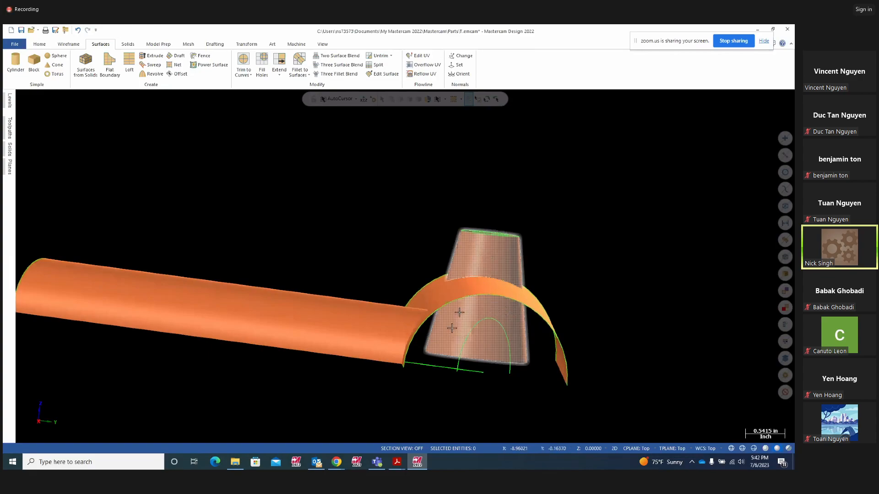
mouse_move(594, 304)
middle_down()
mouse_move(648, 265)
mouse_move(673, 264)
mouse_move(687, 284)
mouse_move(679, 275)
middle_up()
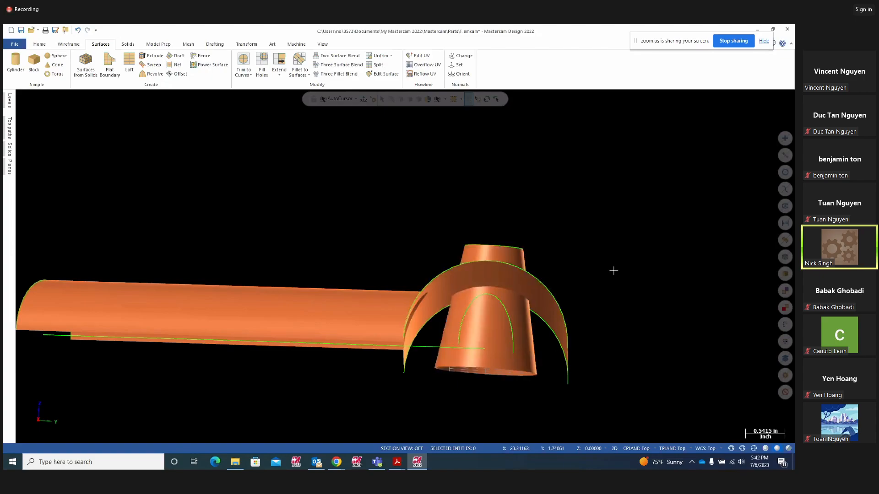
View the model from the top and from the front to inspect the boss on the half-cylinder
right_click(618, 236)
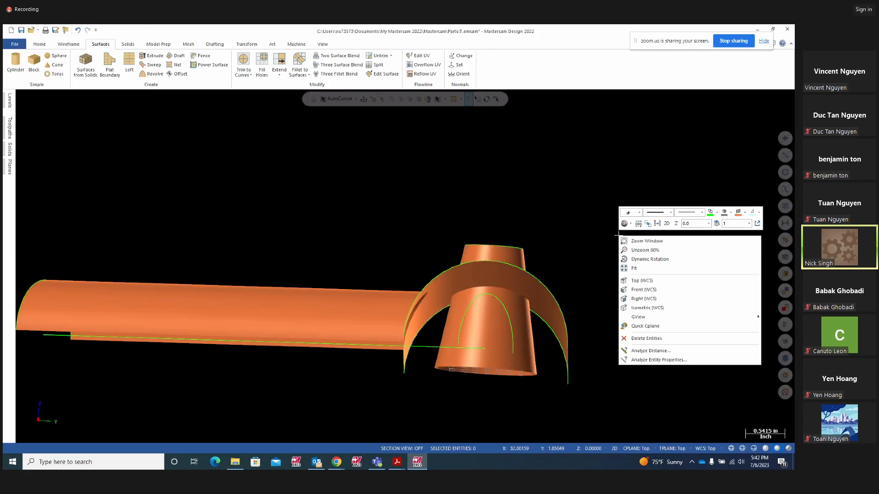
click(637, 280)
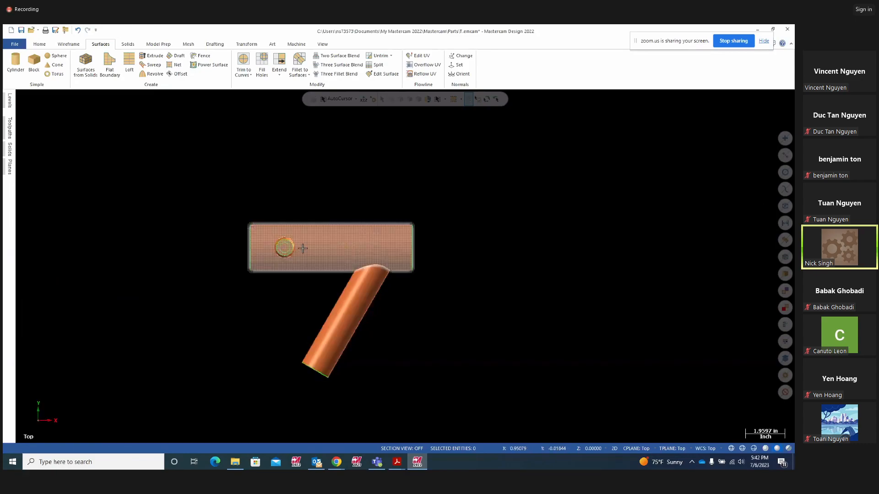
scroll(469, 320, up, 1)
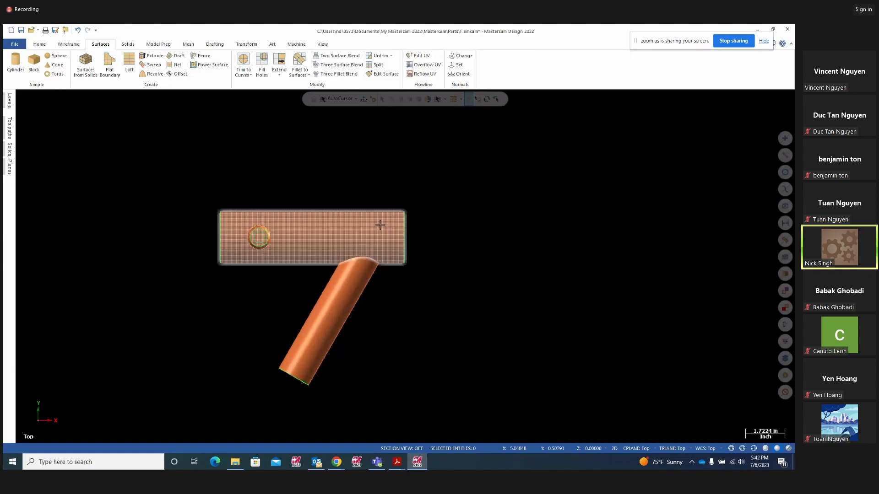
right_click(582, 251)
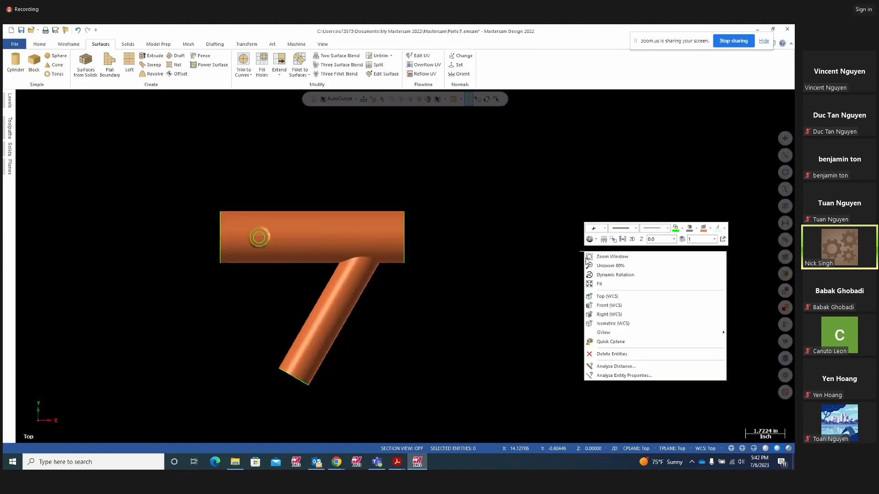
click(601, 306)
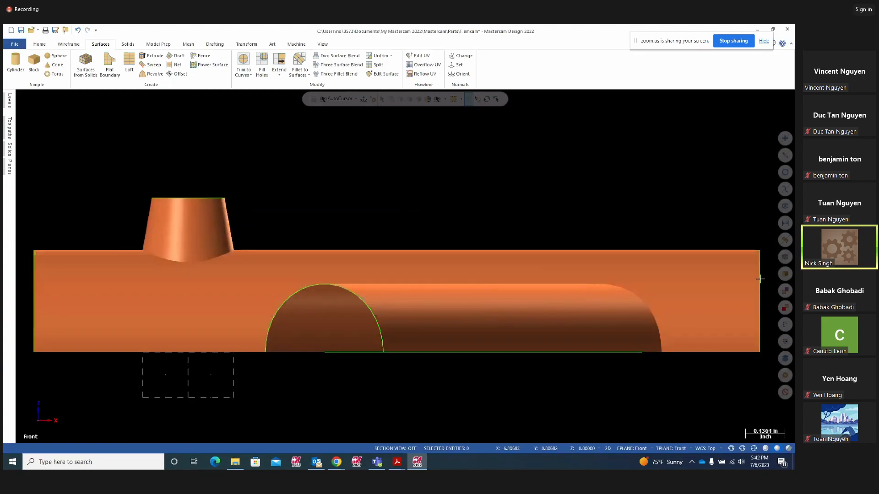
Switch to the right view and set the construction plane to Right
right_click(591, 197)
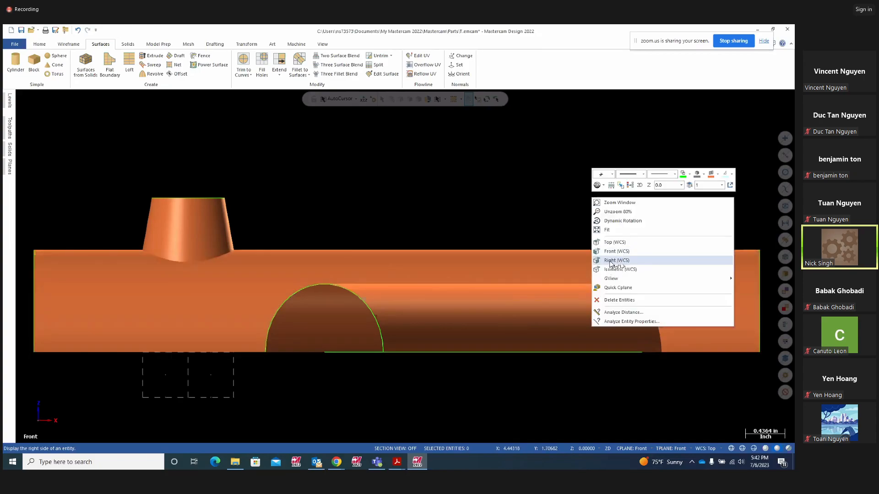
click(611, 261)
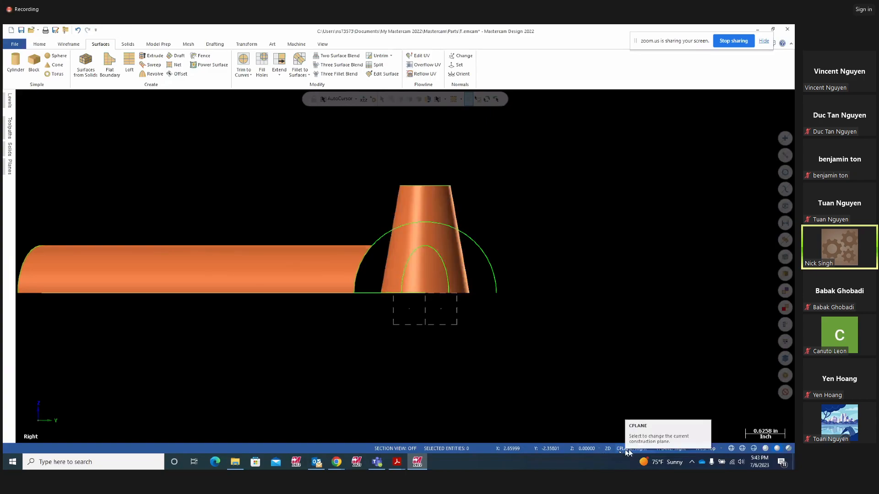
click(641, 448)
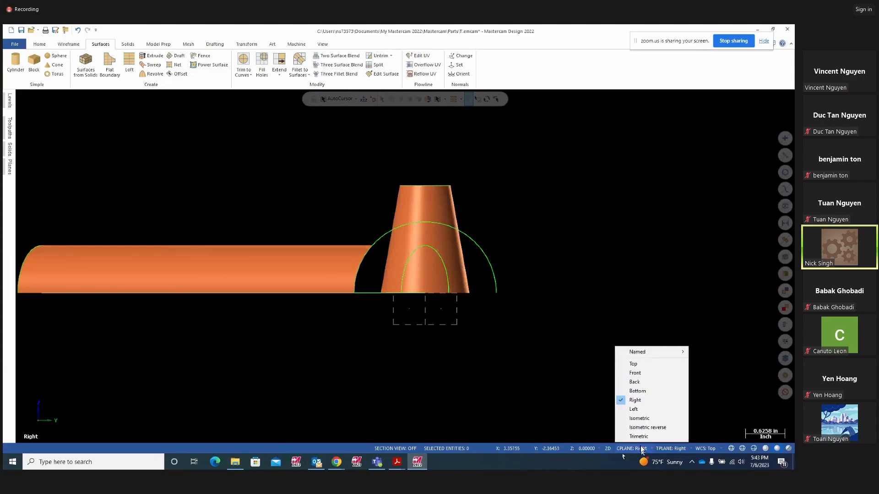
click(635, 400)
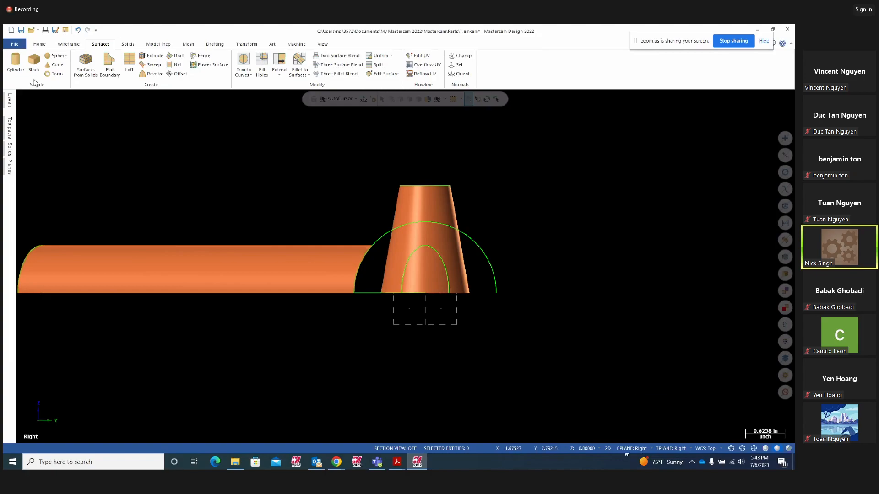
Start Trim to Curves on the cone surface and chain the large half-circle arc of the half-cylinder as the trimming curve
click(250, 75)
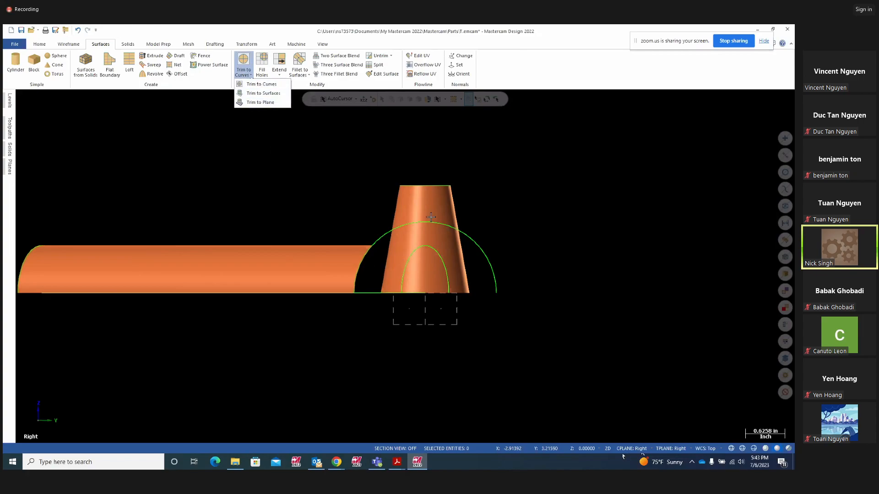
click(255, 85)
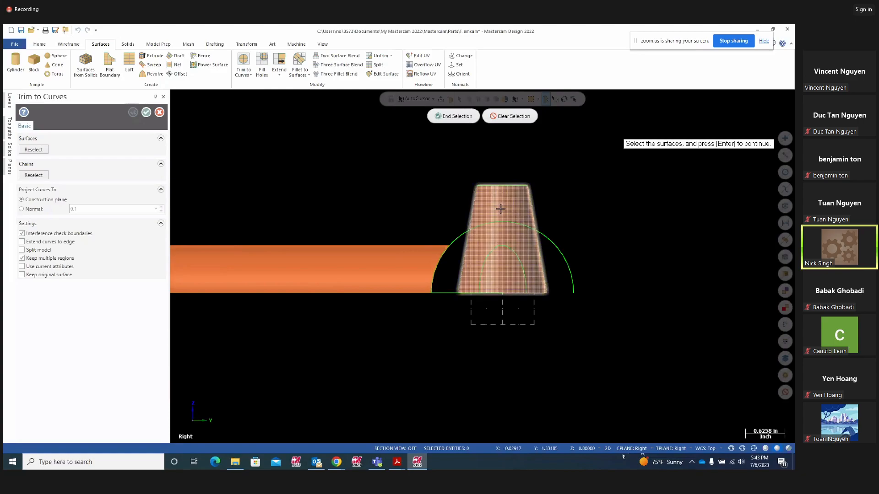
key(Return)
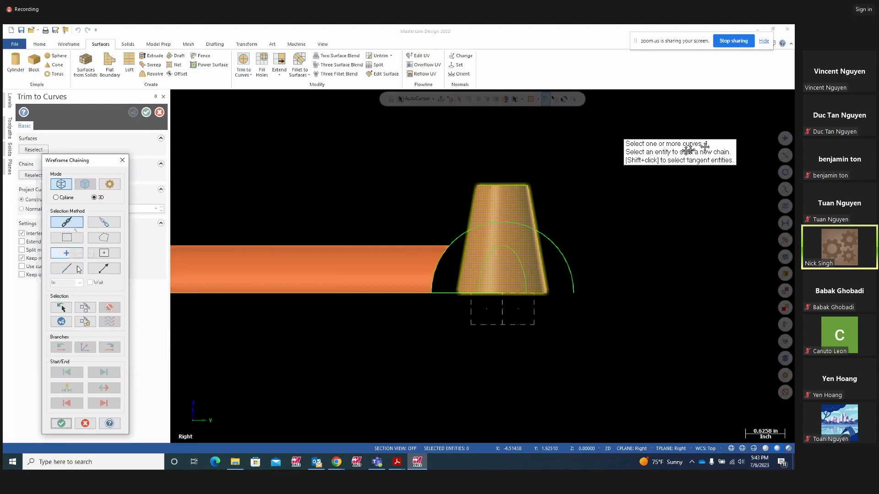
middle_drag(633, 311, 643, 314)
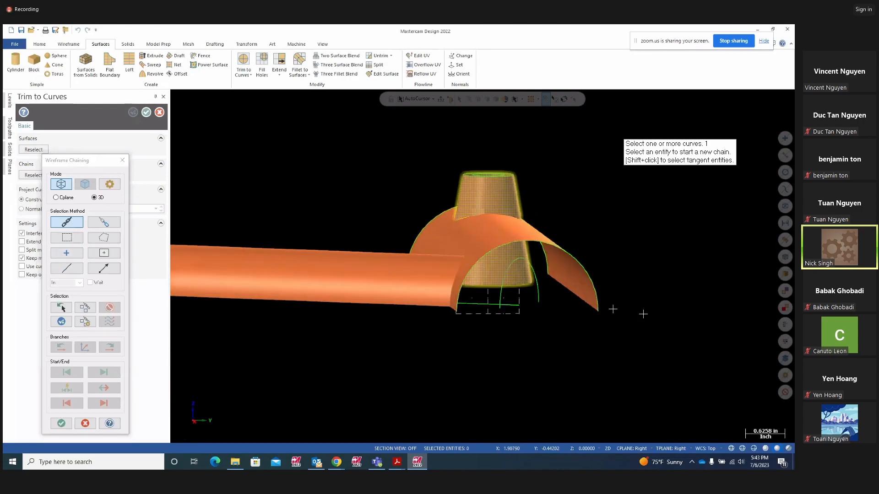
click(603, 307)
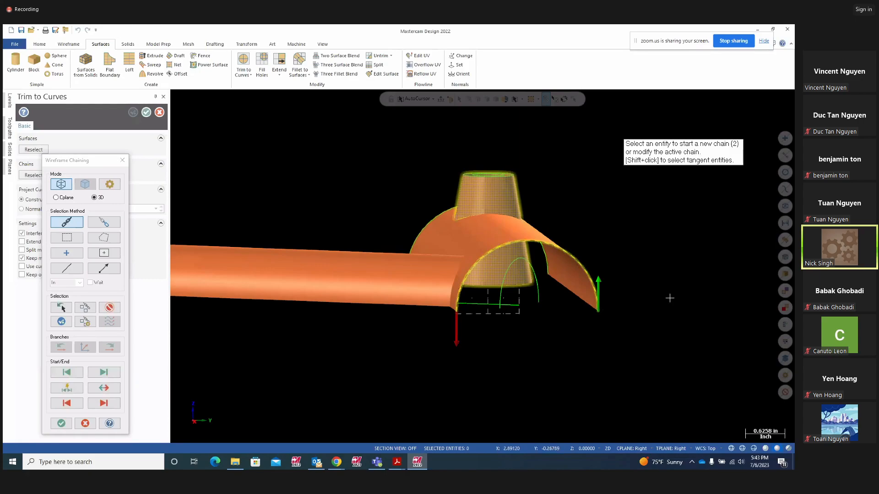
middle_drag(669, 298, 653, 298)
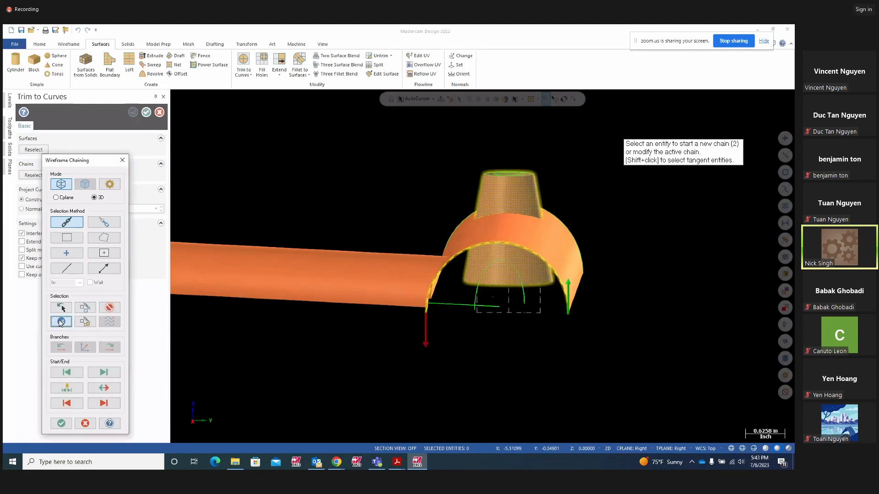
right_click(318, 209)
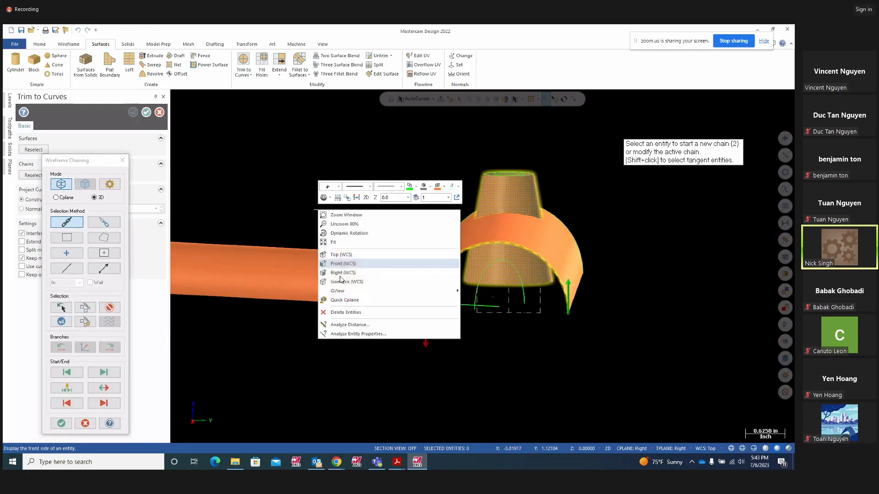
click(341, 273)
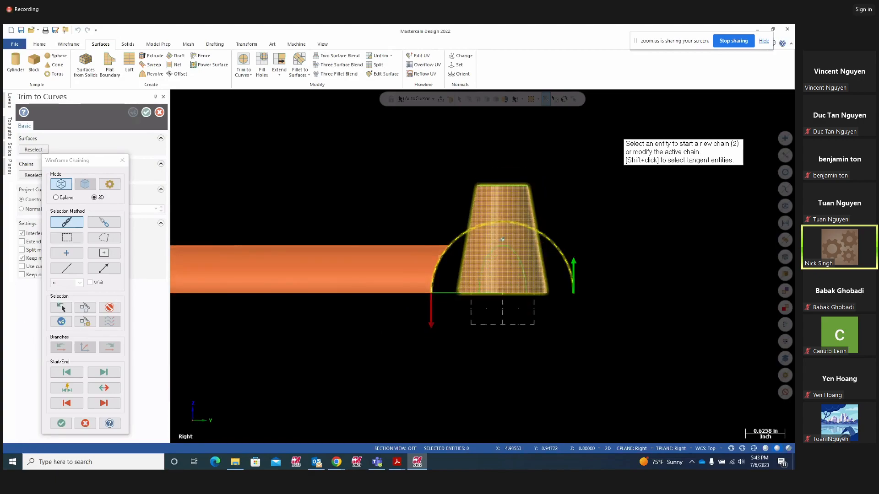
click(62, 424)
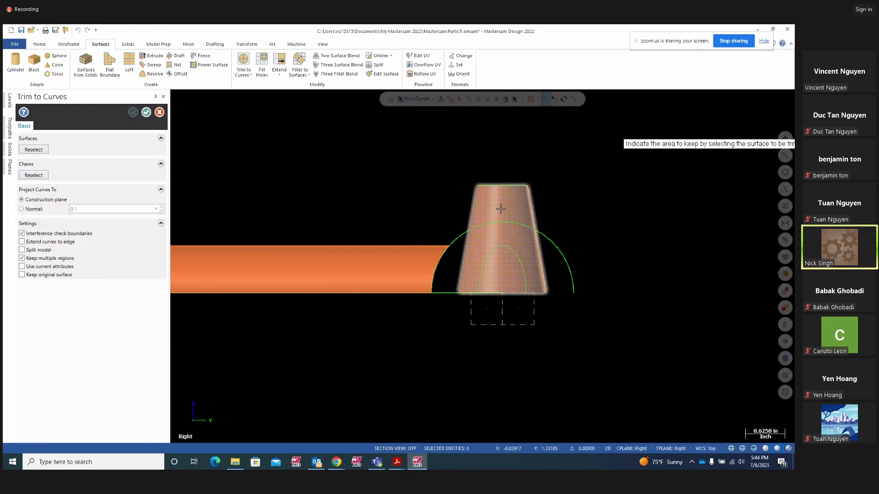
Choose the part of the cone above the arc as the area to keep and apply the trim
click(473, 253)
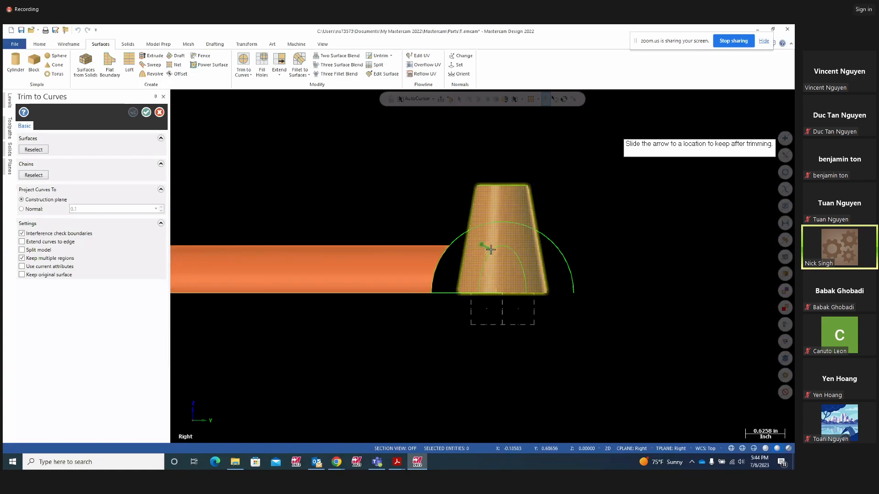
click(497, 201)
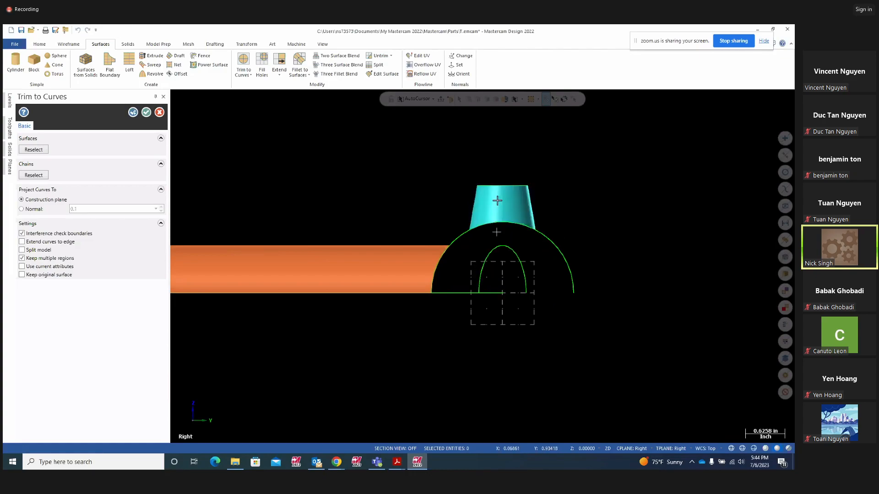
mouse_move(698, 205)
middle_down()
mouse_move(688, 184)
mouse_move(713, 214)
mouse_move(710, 204)
middle_up()
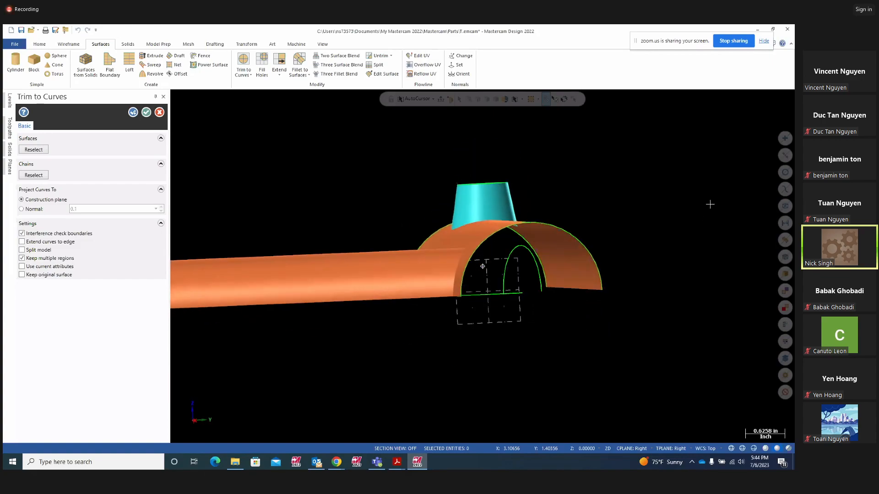
click(133, 112)
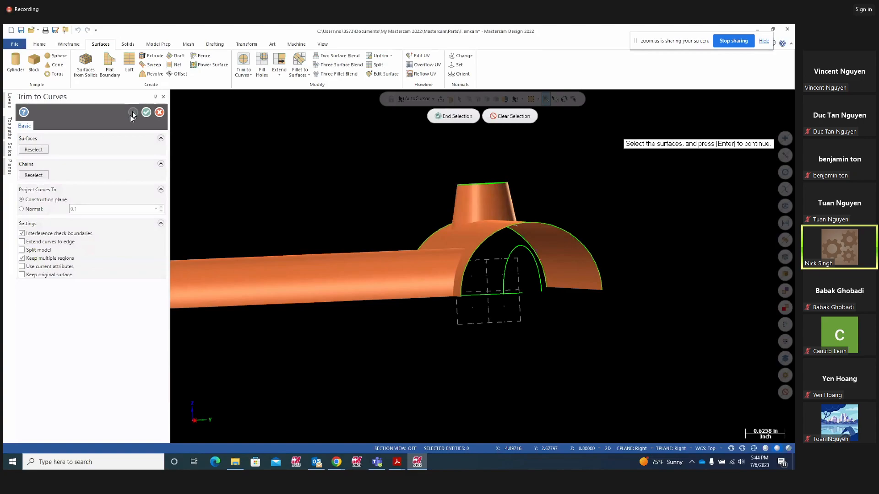
key(Escape)
mouse_move(641, 314)
middle_down()
mouse_move(618, 310)
mouse_move(636, 309)
middle_up()
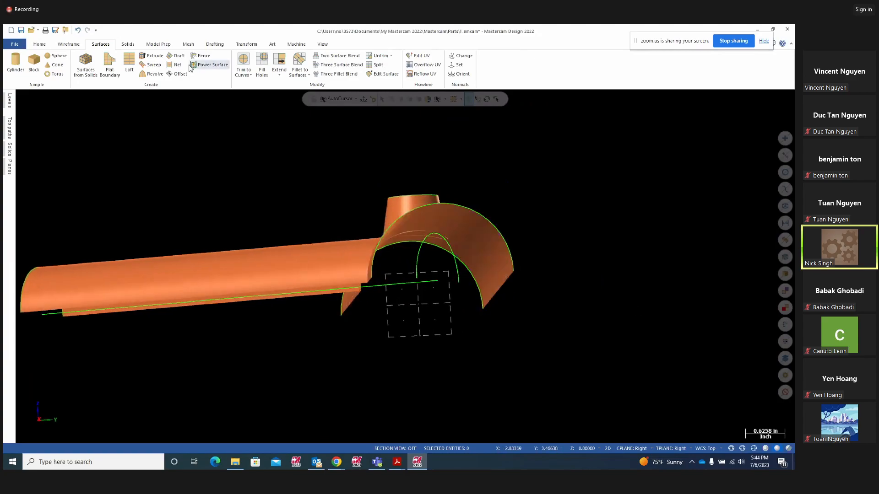
Undo the cone trim and return to the right view
click(78, 30)
middle_drag(680, 199, 678, 207)
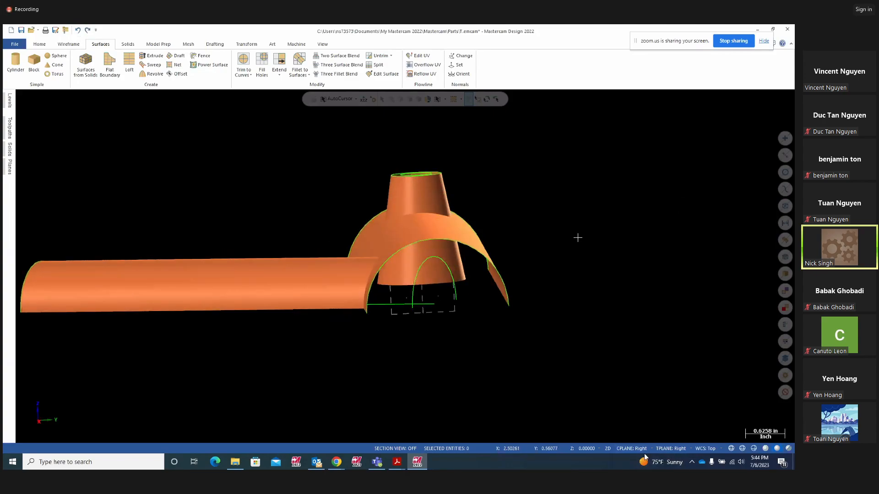
right_click(579, 237)
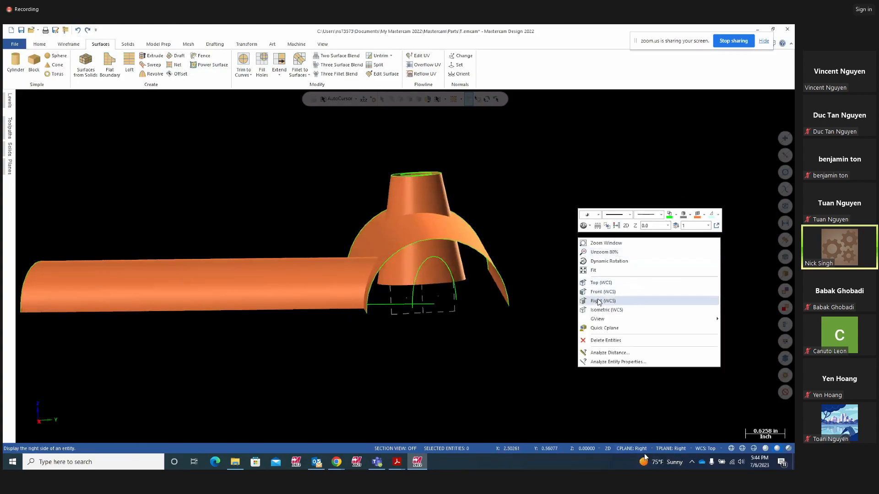
click(599, 301)
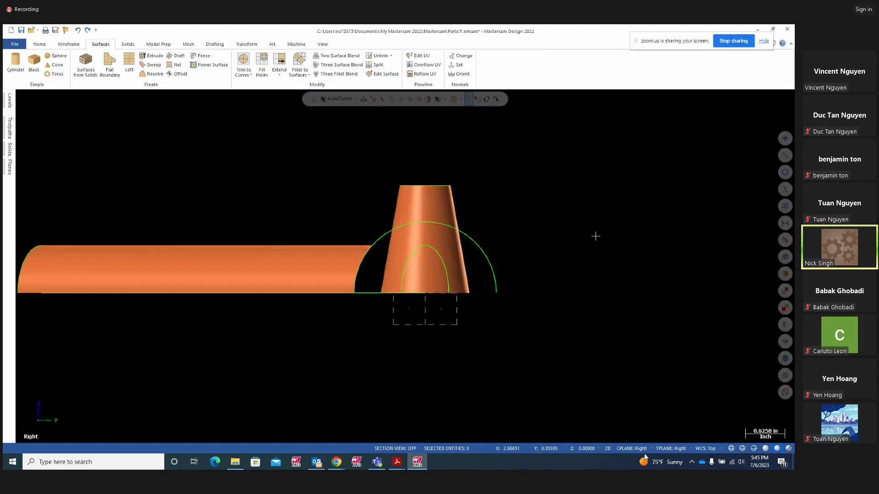
Go through the top and front views and set the view and construction plane to Right
right_click(601, 228)
click(620, 271)
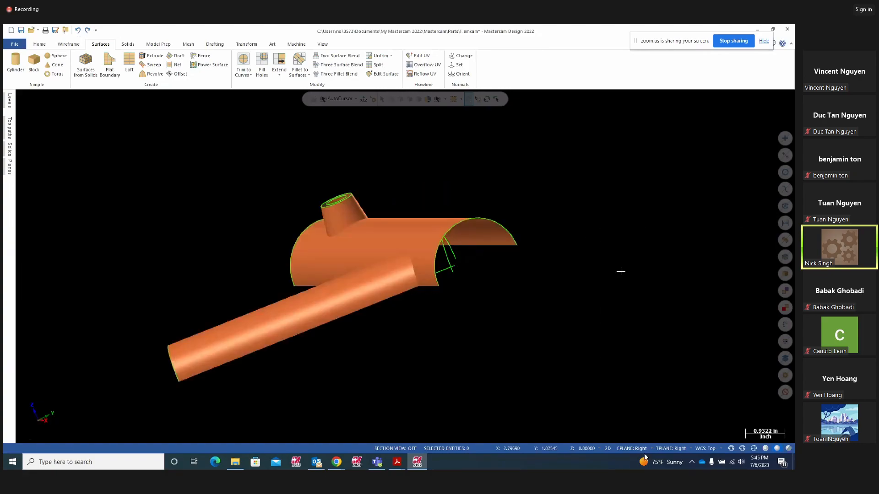
key(alt+1)
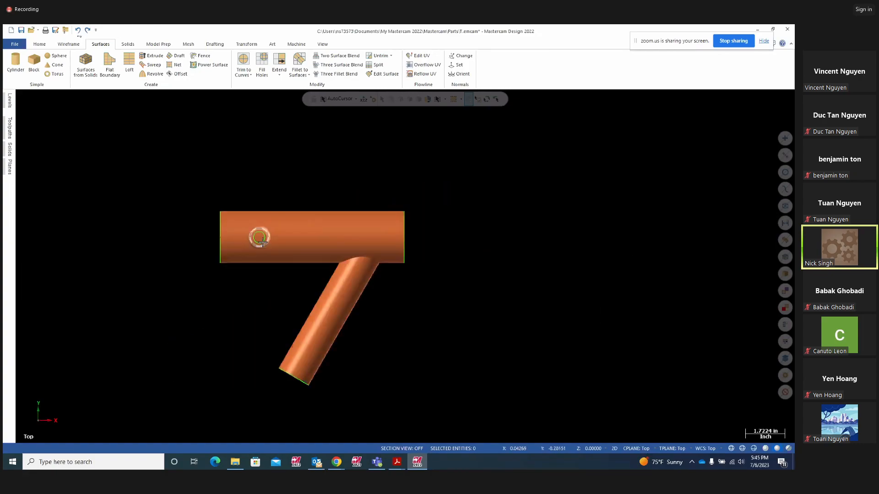
right_click(520, 235)
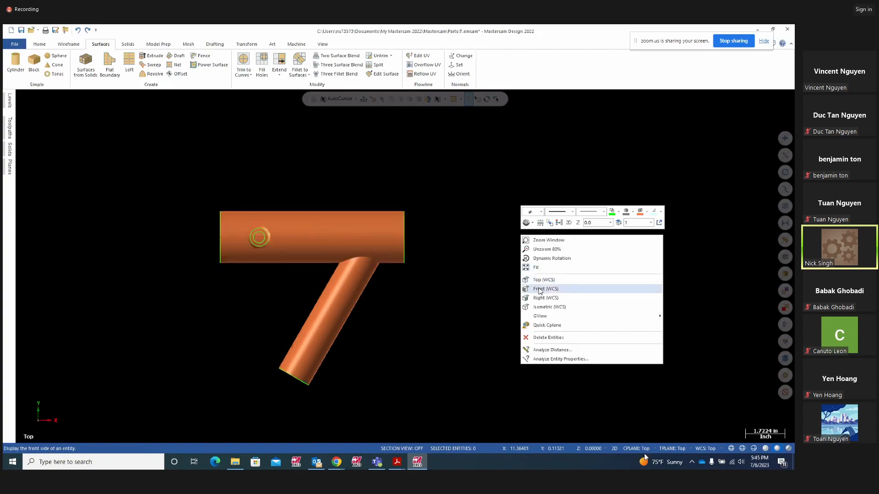
click(540, 289)
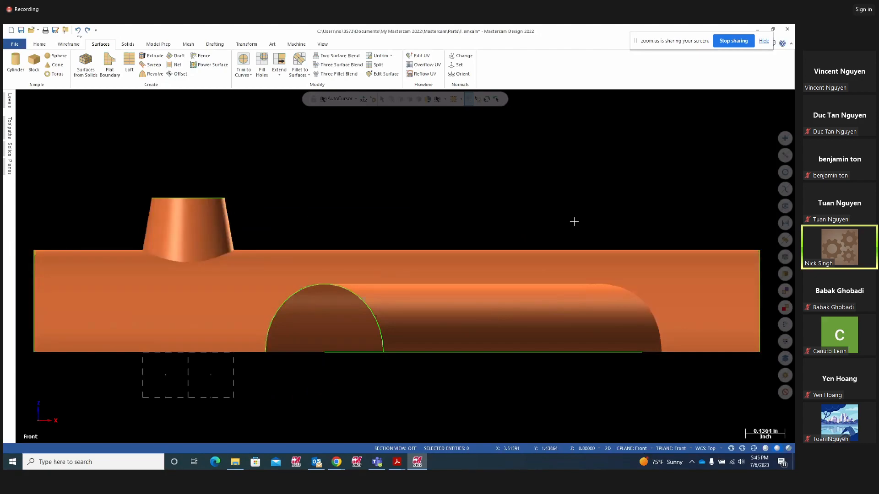
right_click(588, 176)
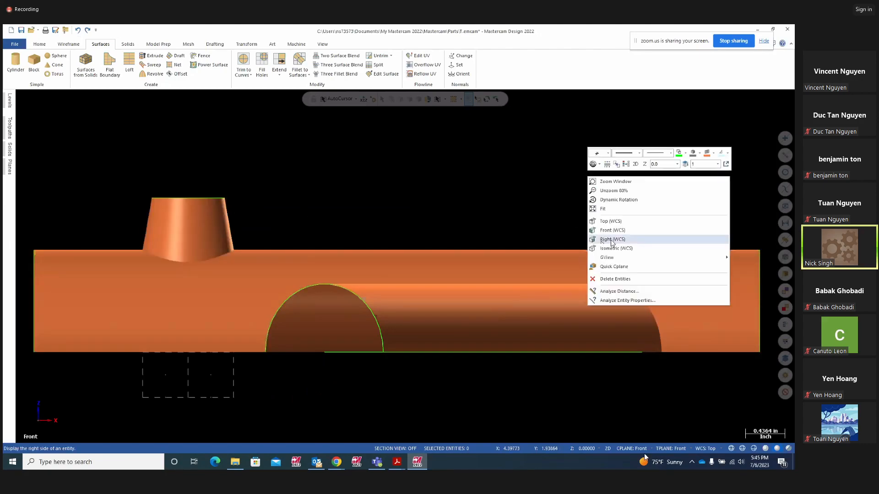
click(609, 239)
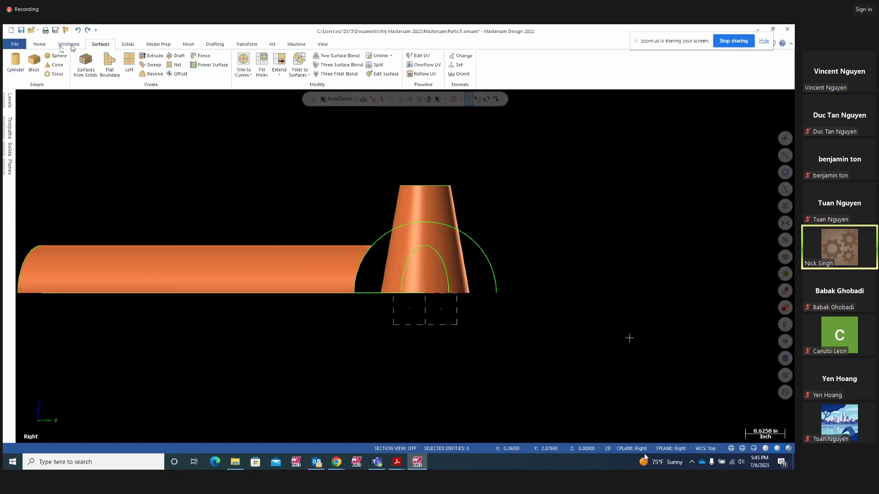
Start Trim to Curves on the untrimmed cone surface and confirm the half-cylinder's large end arc as the trimming chain
click(250, 75)
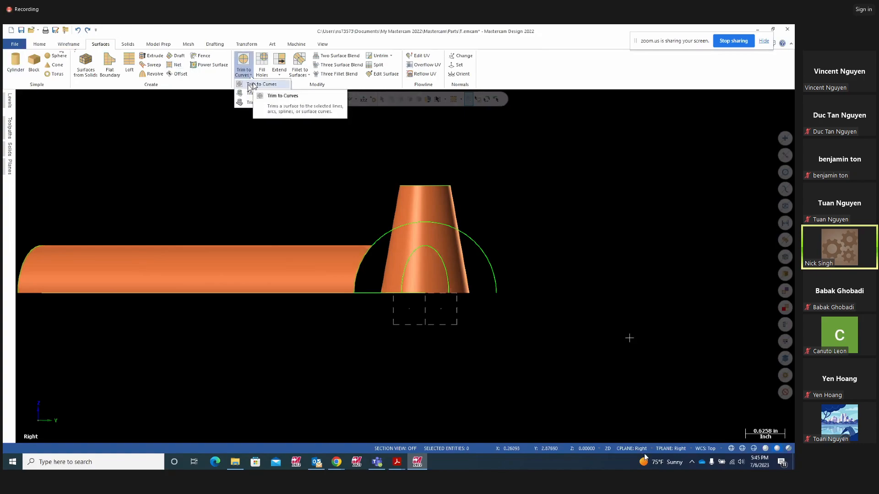
click(252, 85)
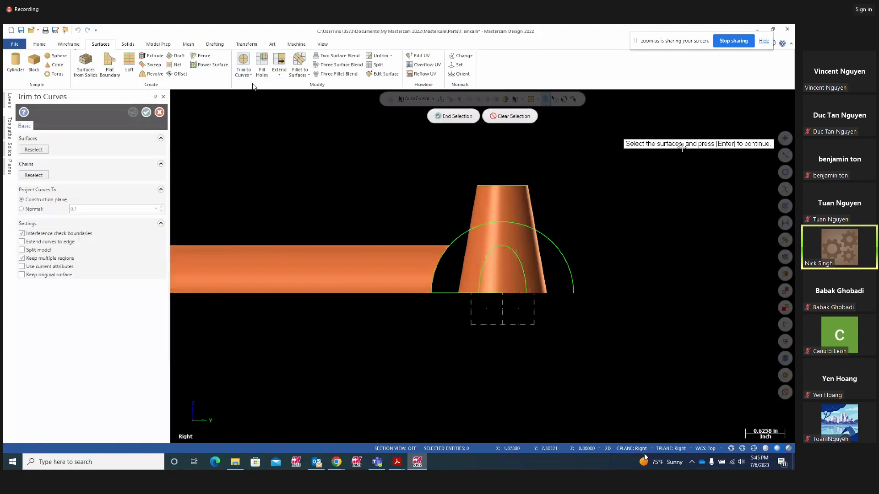
click(497, 211)
key(Return)
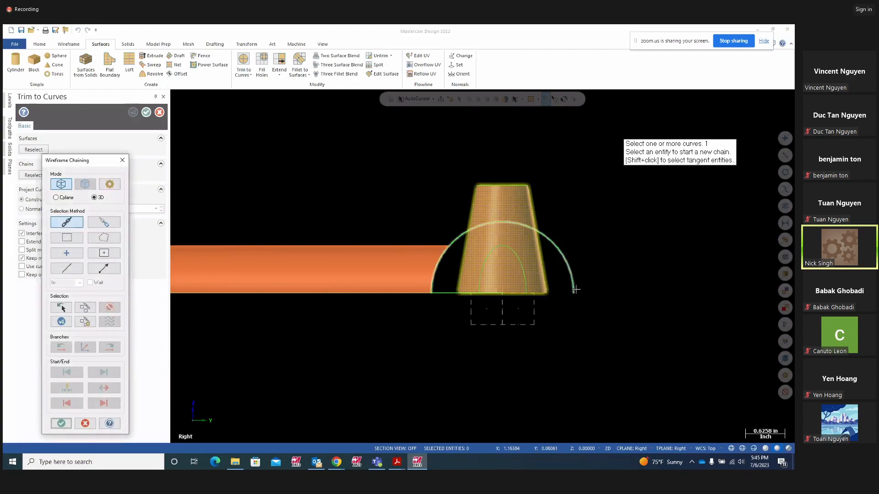
middle_drag(633, 306, 644, 315)
click(603, 302)
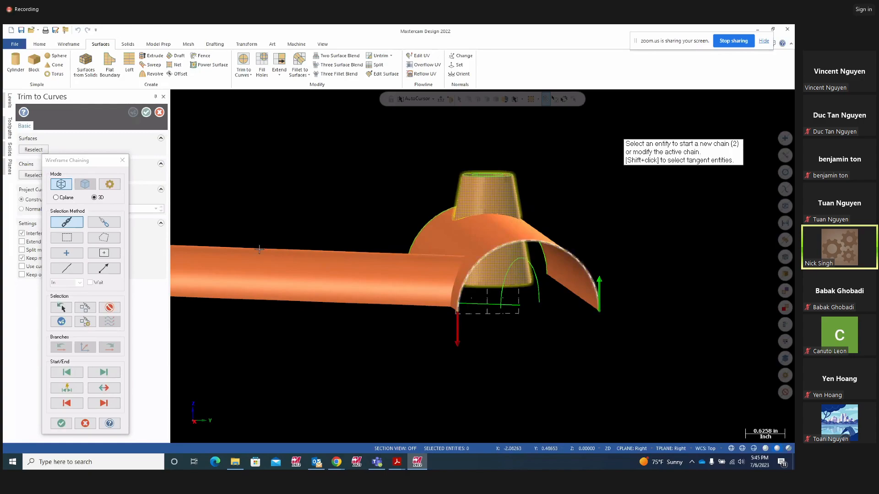
click(61, 321)
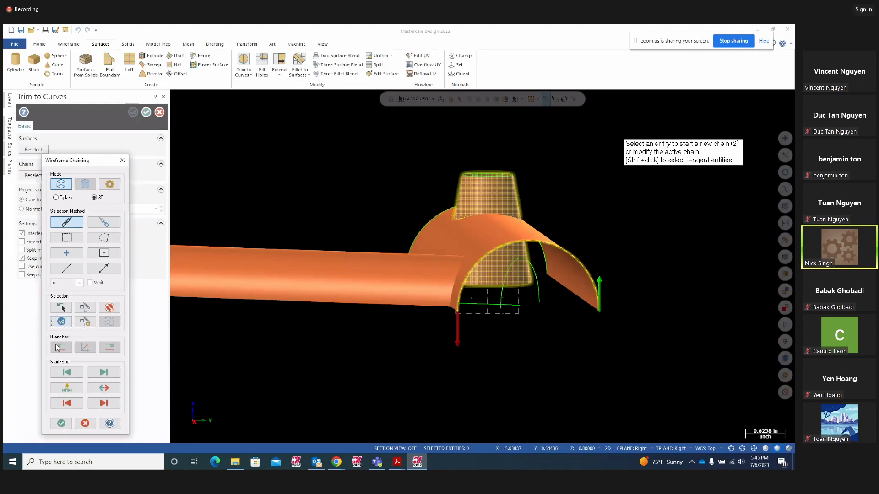
click(60, 423)
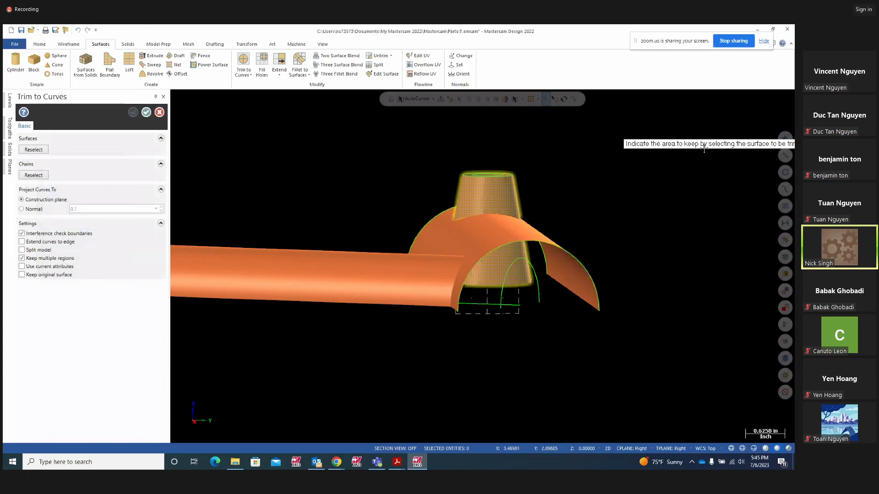
Try the trim with the part of the cone below the arc as the area to keep, and undo it
middle_drag(707, 197, 696, 196)
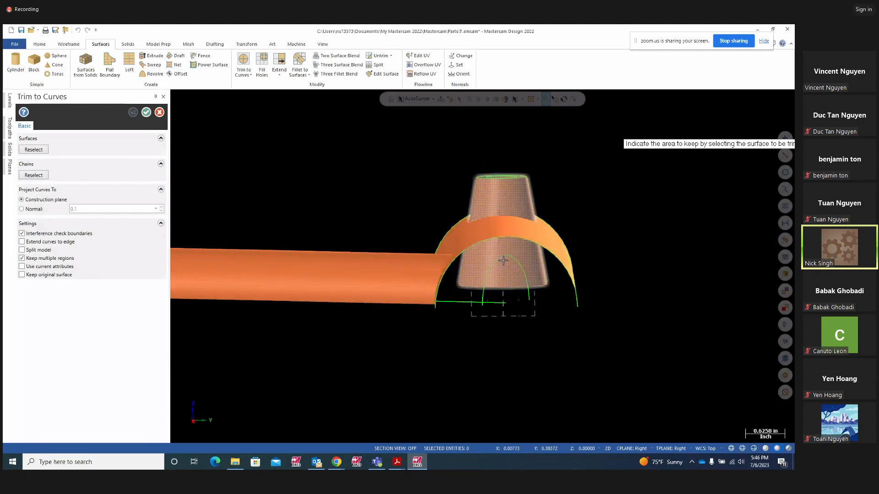
click(487, 255)
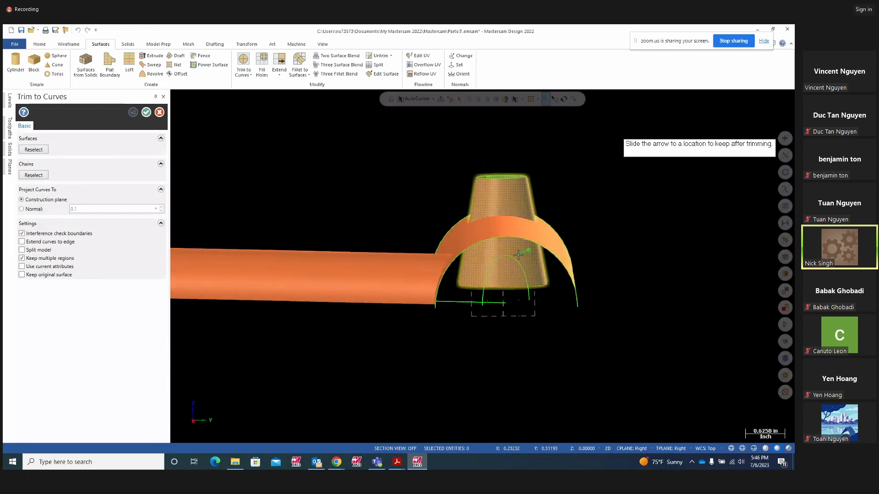
click(530, 267)
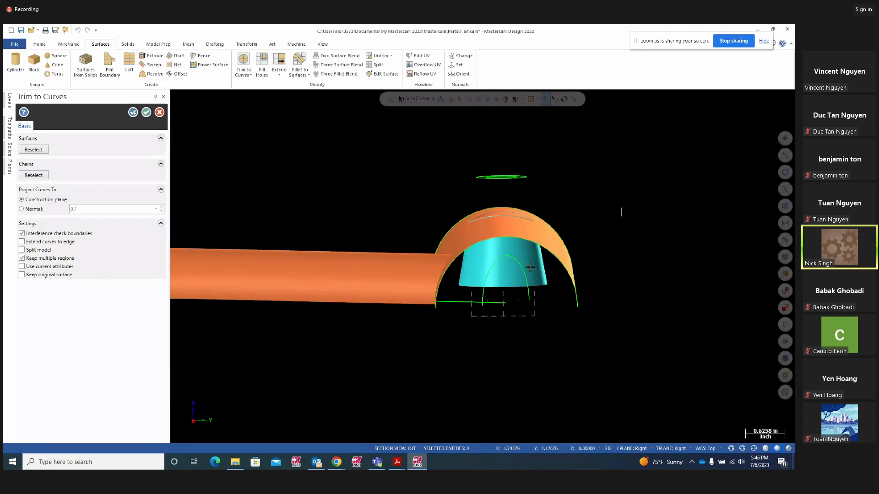
middle_drag(670, 232, 674, 231)
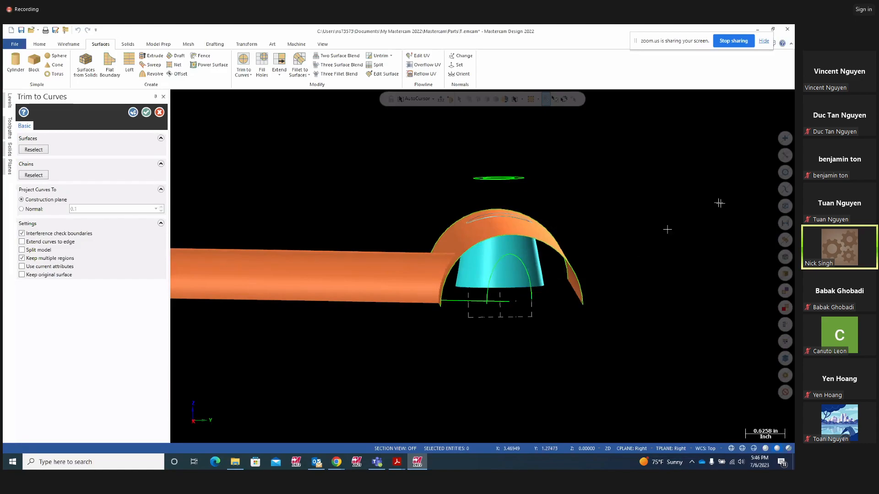
key(Return)
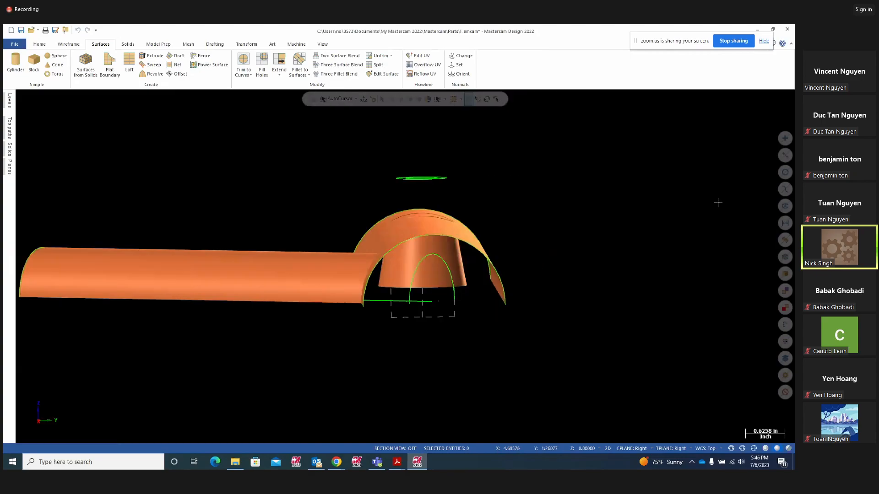
click(77, 31)
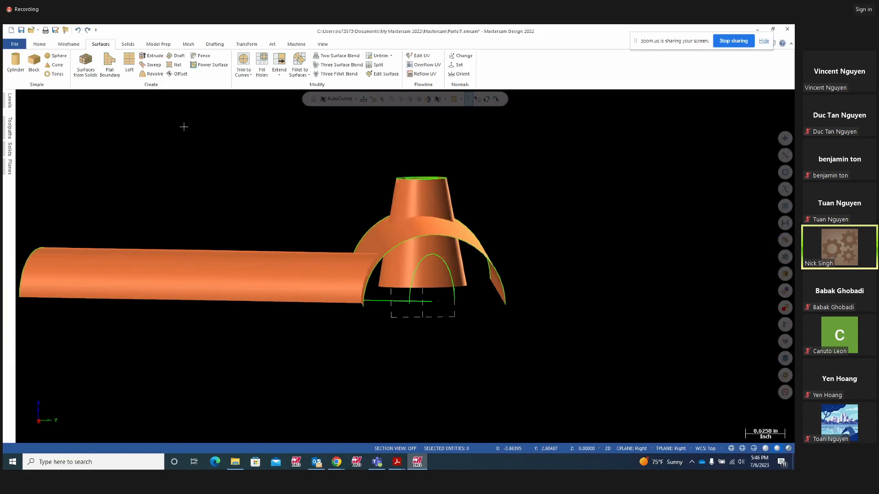
Restart Trim to Curves on the cone surface and chain the half-cylinder's large end arc as the trimming curve
middle_drag(198, 155, 201, 155)
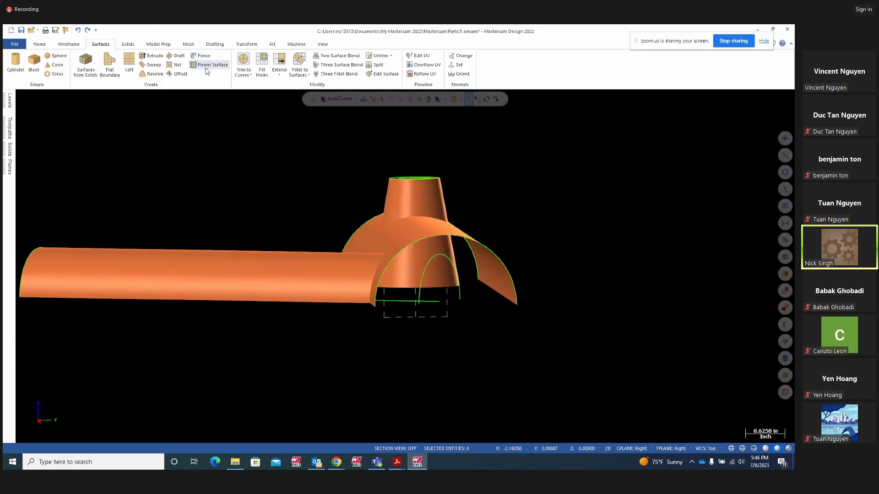
click(251, 75)
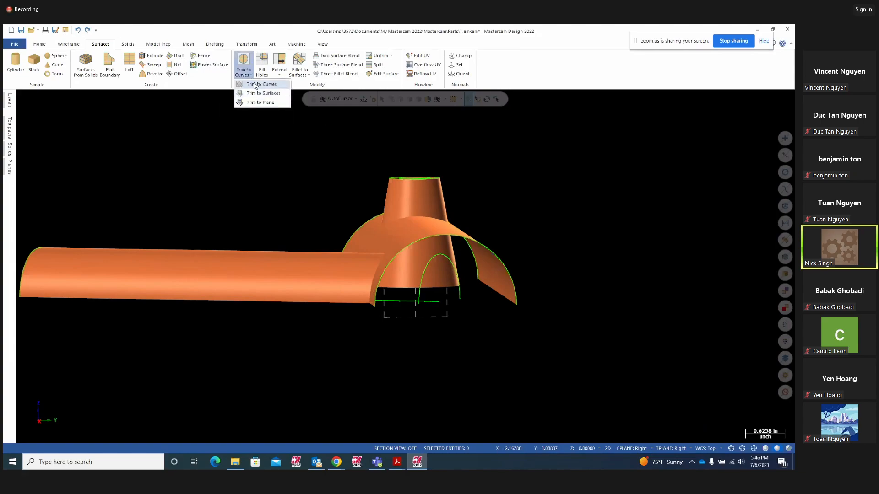
click(257, 84)
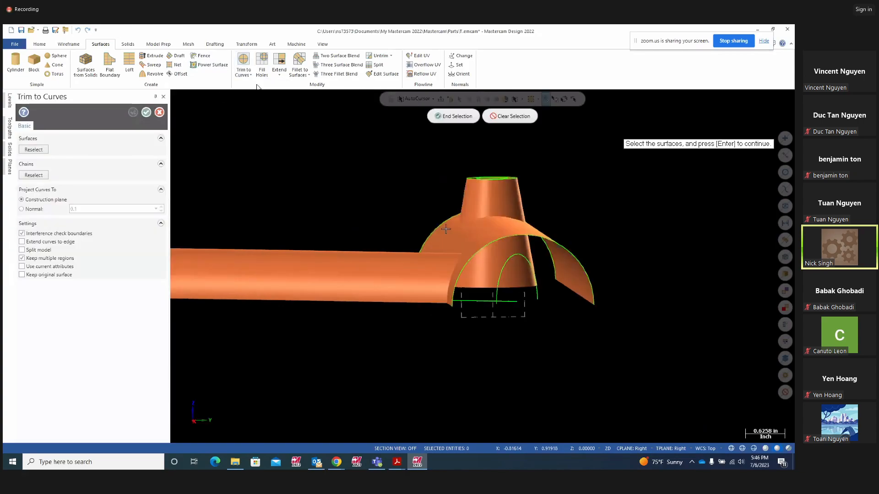
click(497, 195)
key(Return)
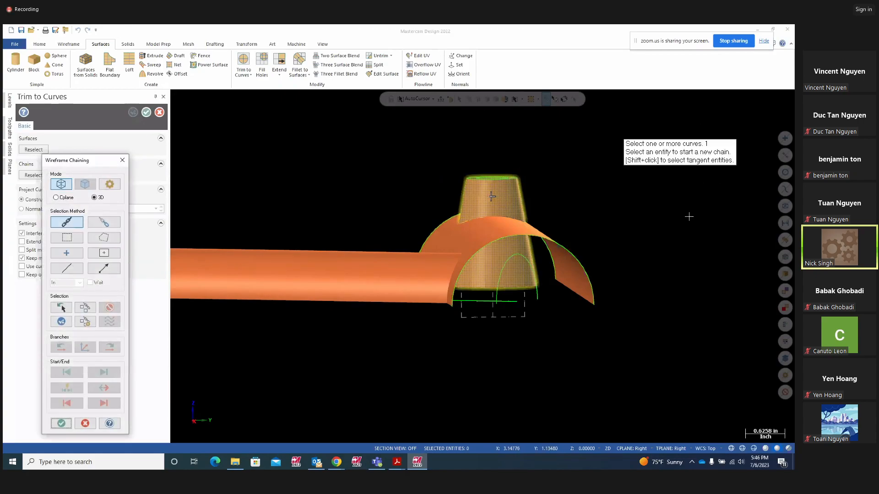
click(592, 294)
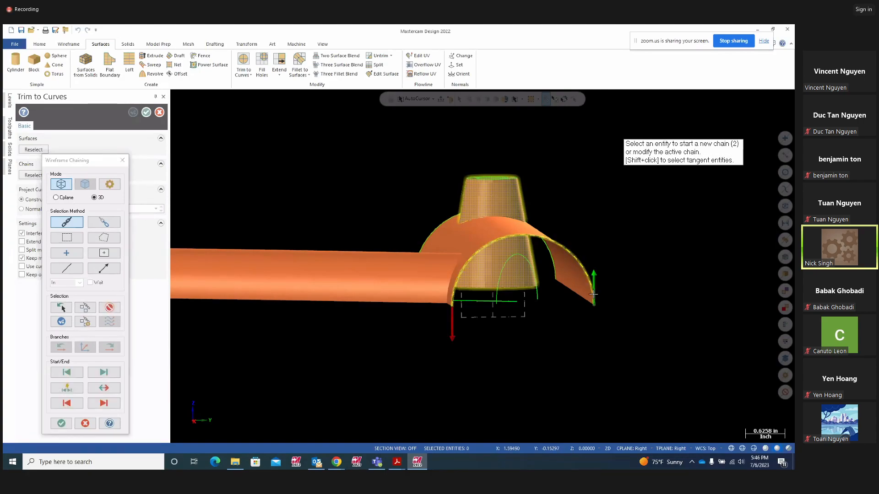
click(61, 322)
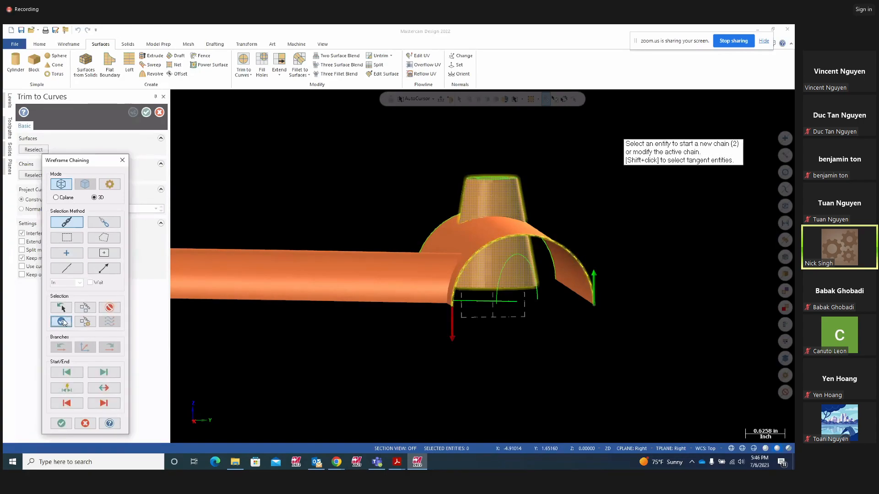
click(61, 424)
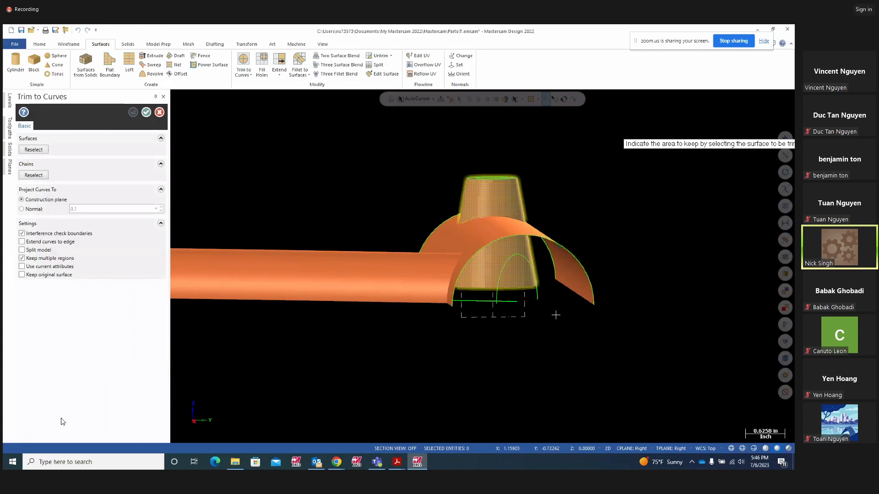
Keep the portion of the cone above the arc and apply the trim
click(489, 266)
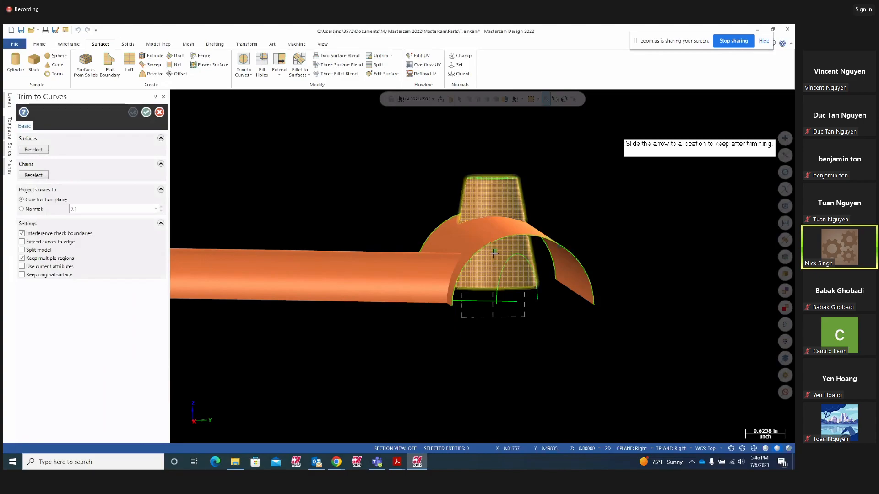
click(499, 196)
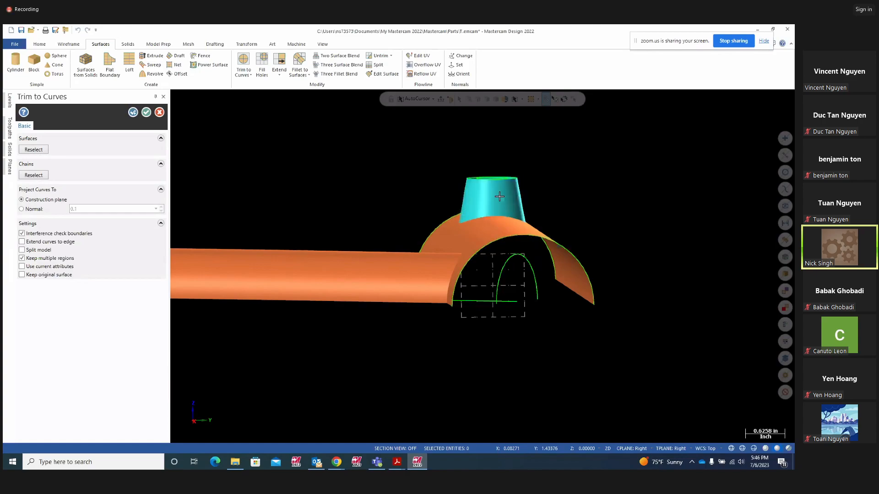
middle_drag(631, 207, 694, 216)
click(133, 113)
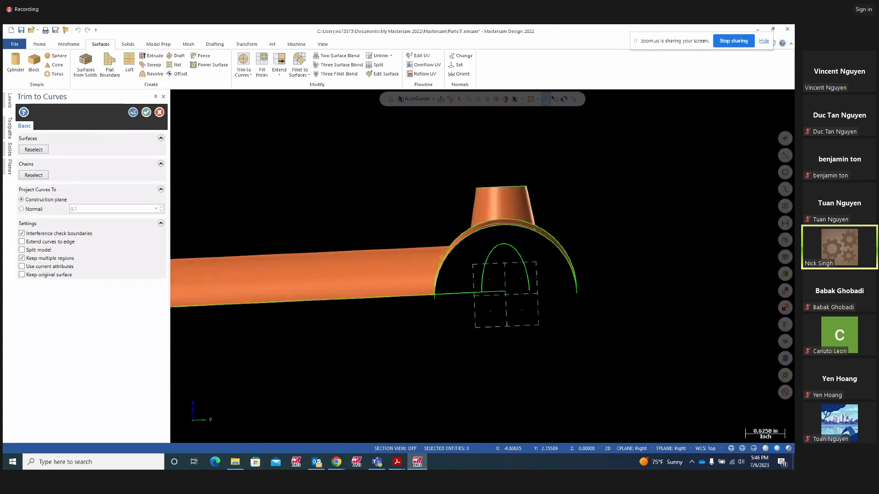
click(145, 113)
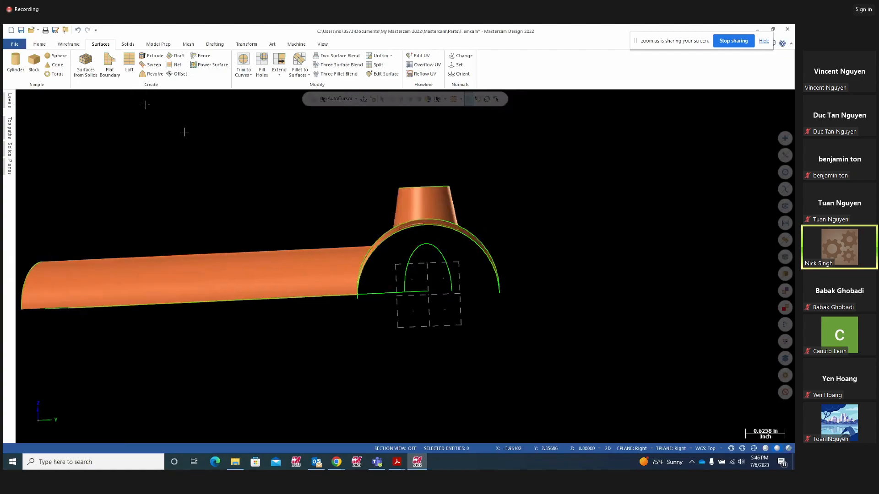
Inspect the trimmed cone from several angles and consult the Project11.pdf drawing in Adobe Acrobat
mouse_move(526, 226)
middle_down()
mouse_move(539, 225)
mouse_move(523, 202)
middle_up()
middle_drag(598, 215, 605, 267)
scroll(561, 222, down, 1)
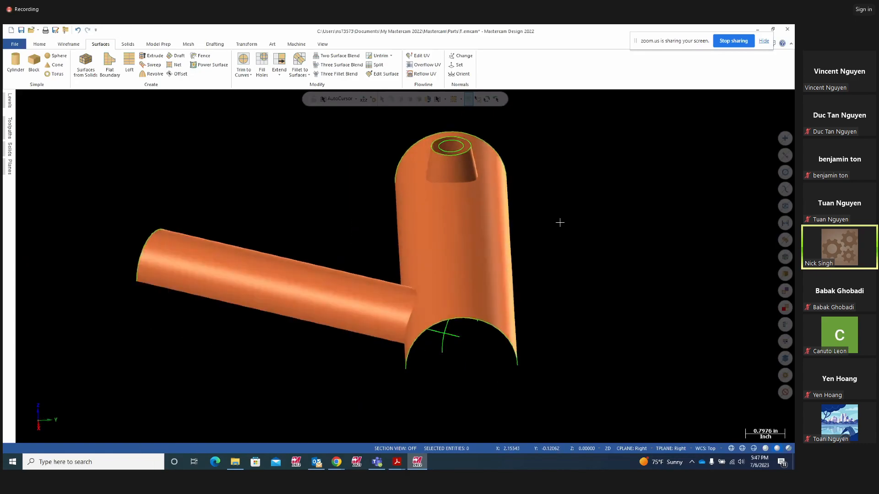
mouse_move(397, 461)
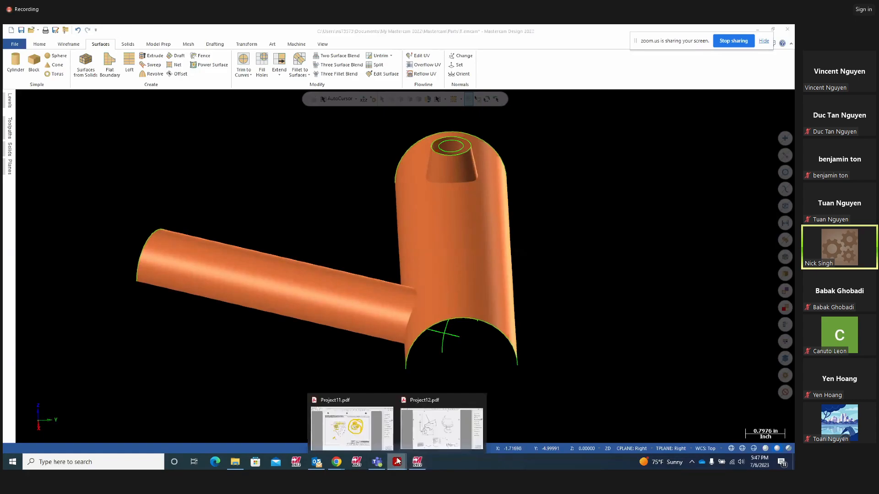
click(345, 429)
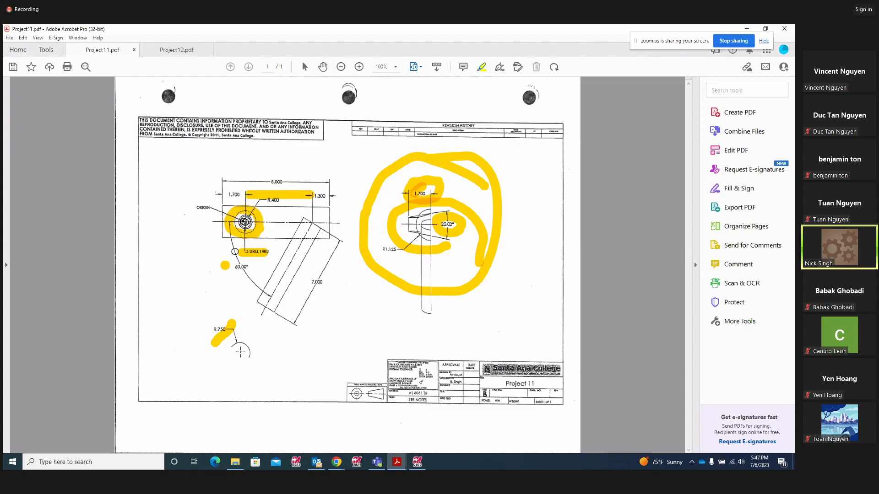
Return to Mastercam and set the view and construction plane to Top, focused on the cone's circles
click(417, 462)
right_click(580, 277)
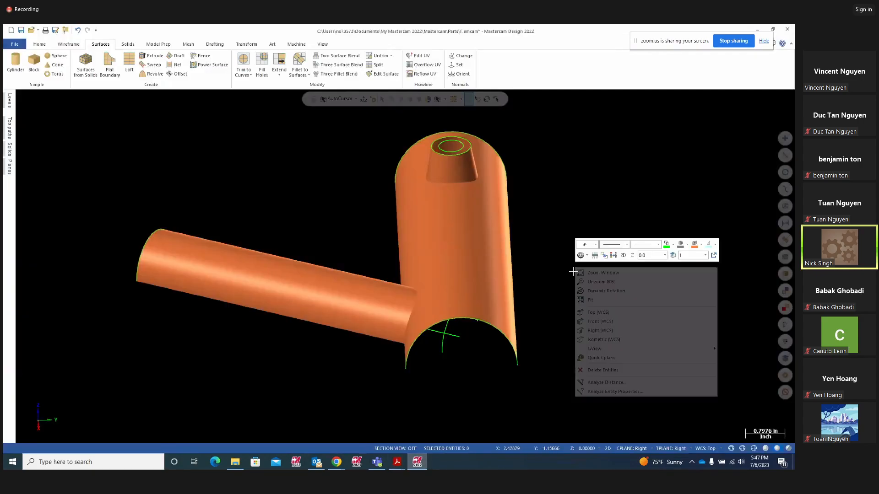
click(592, 312)
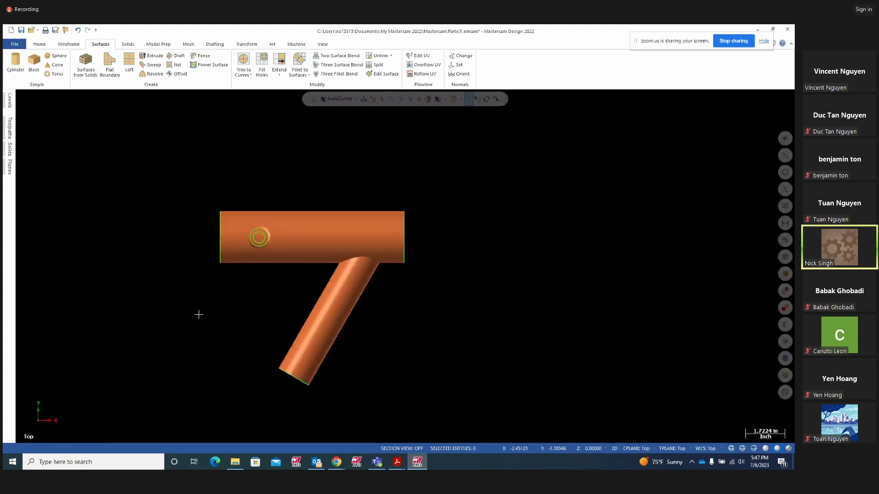
scroll(194, 289, up, 5)
scroll(173, 254, down, 2)
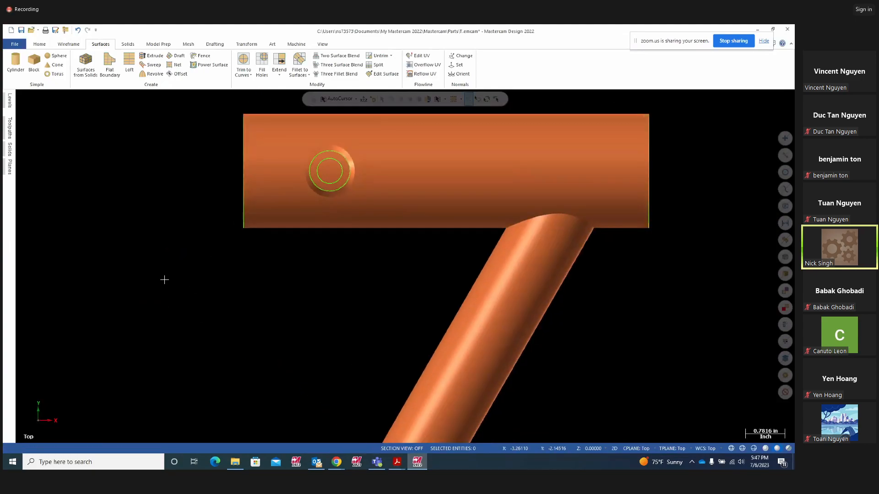
scroll(158, 150, up, 2)
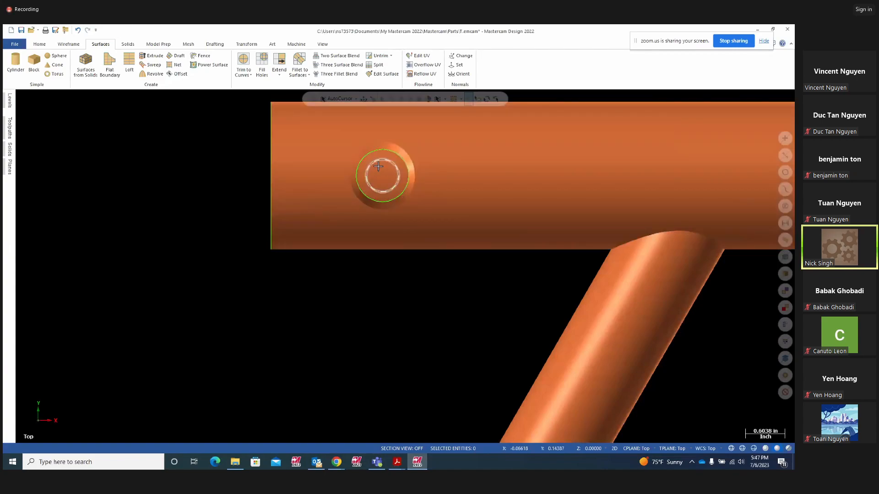
click(478, 177)
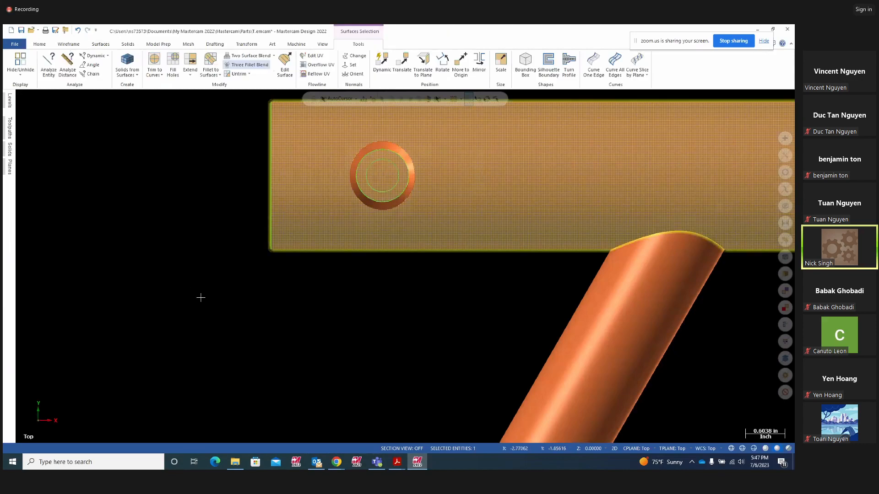
click(188, 292)
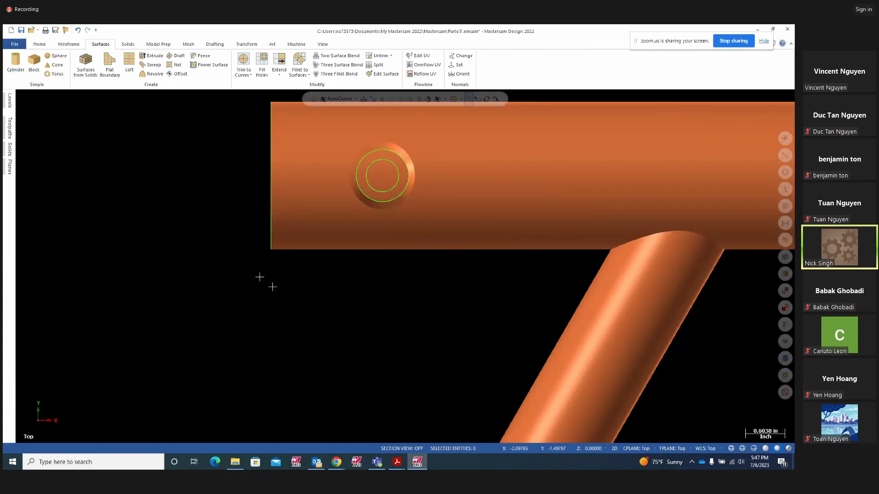
click(251, 74)
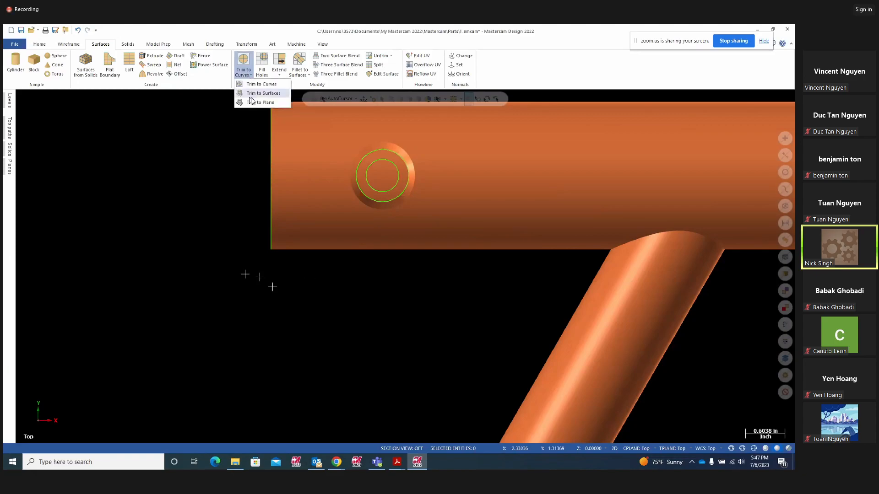
click(176, 188)
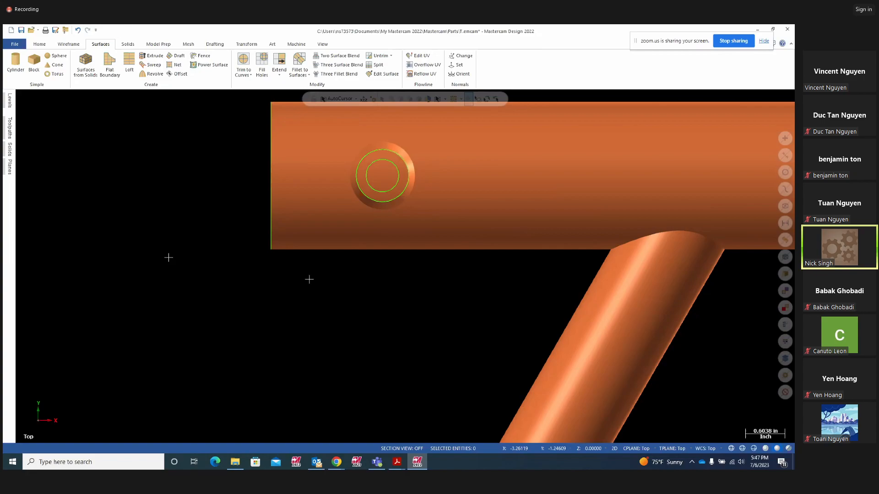
scroll(171, 257, down, 1)
scroll(171, 257, down, 1)
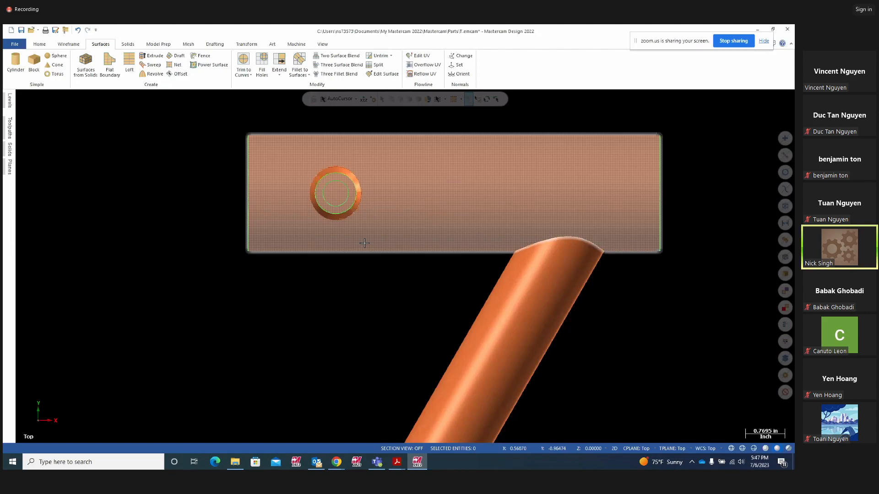
Compare the part in the front and right views and return the view and construction plane to Top
right_click(380, 280)
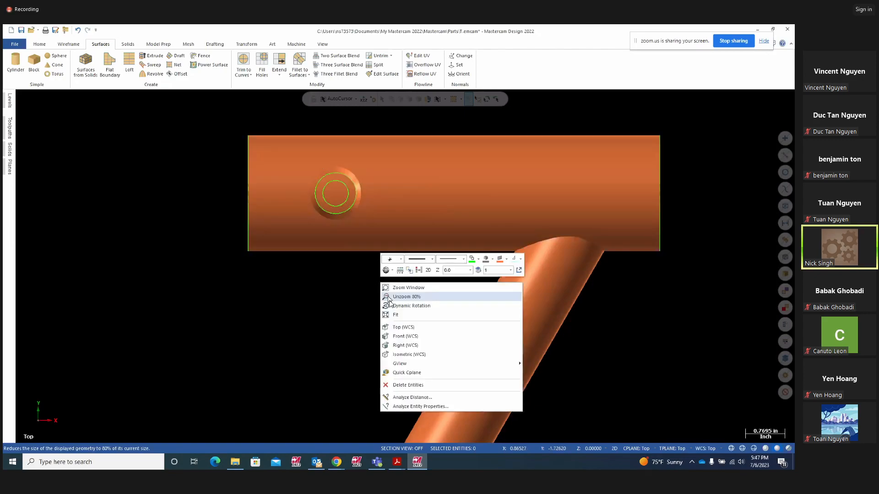
click(399, 337)
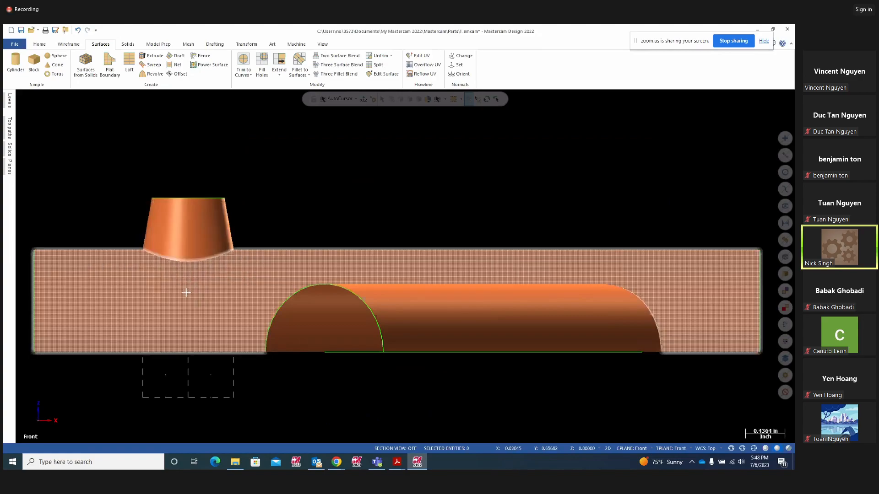
right_click(395, 148)
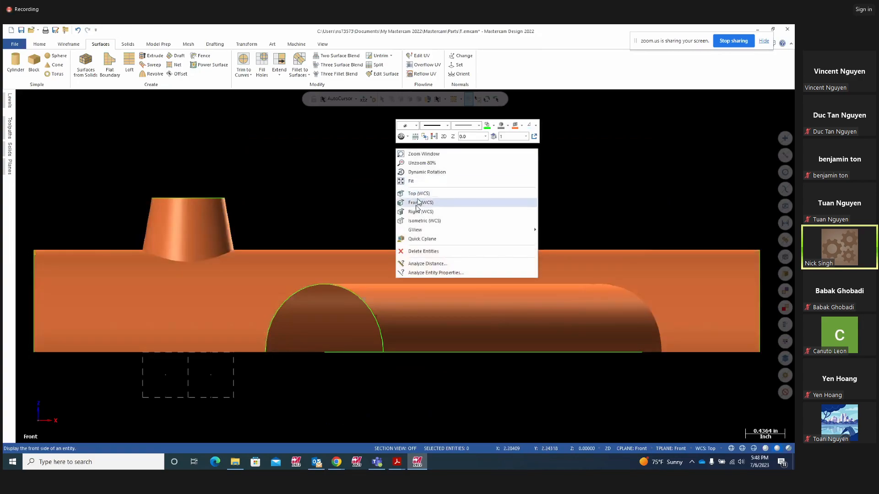
click(416, 211)
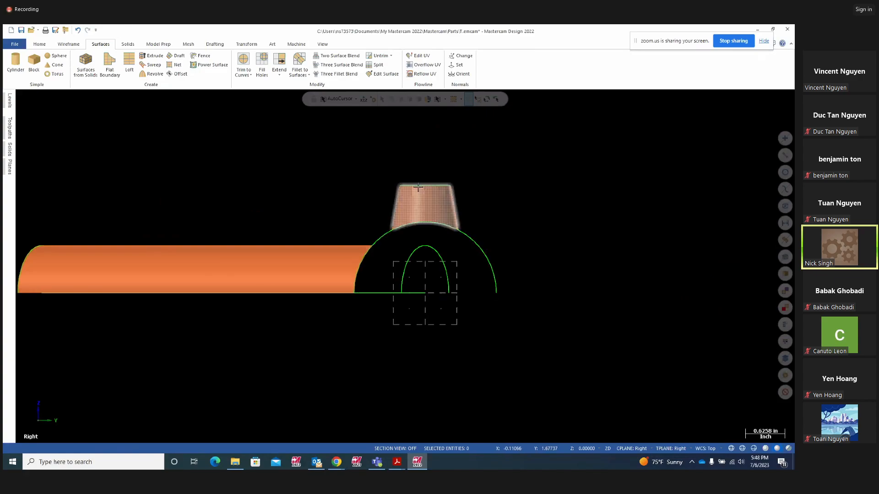
right_click(532, 191)
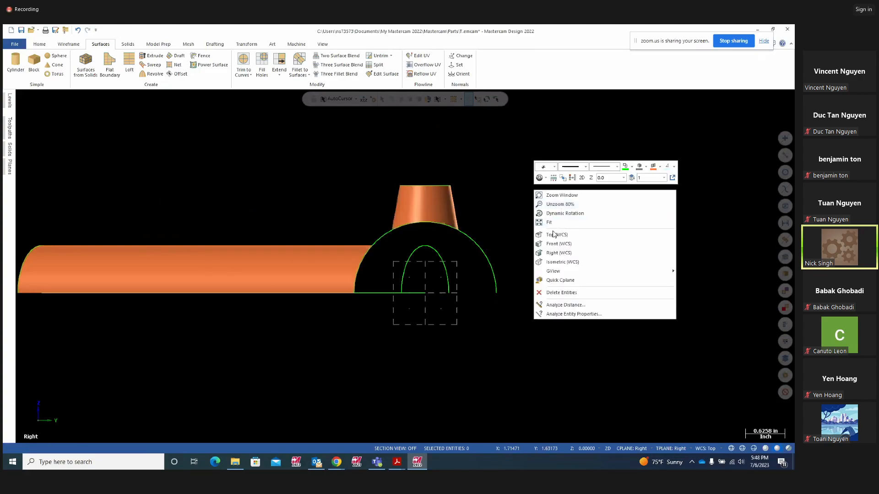
click(551, 235)
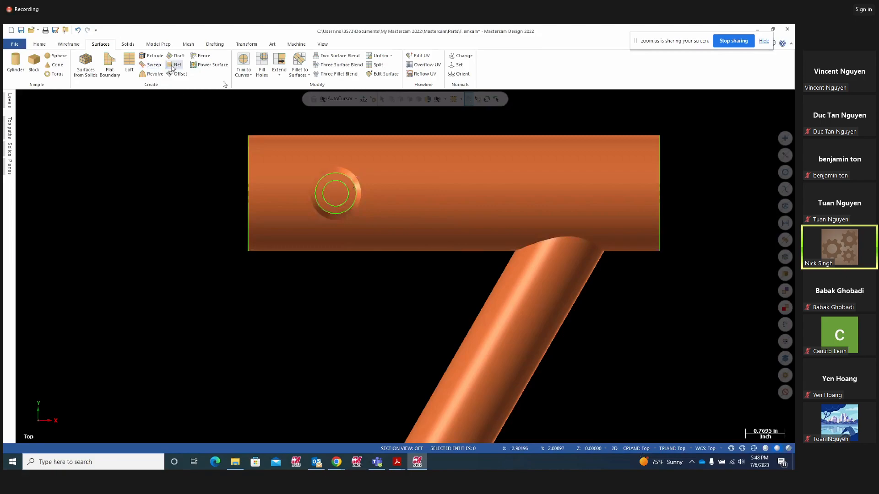
Start a Trim to Curves on the horizontal half-cylinder surface, using the smaller of the cone's two circles as the trimming chain
click(244, 72)
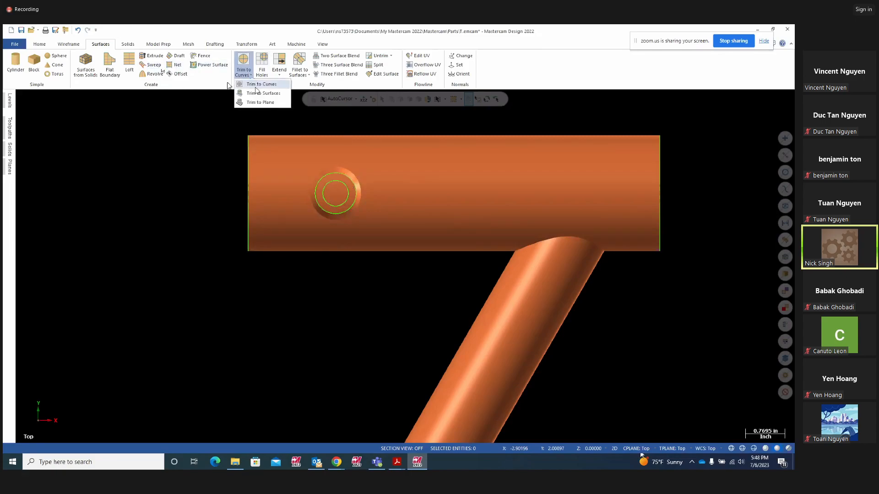
click(254, 84)
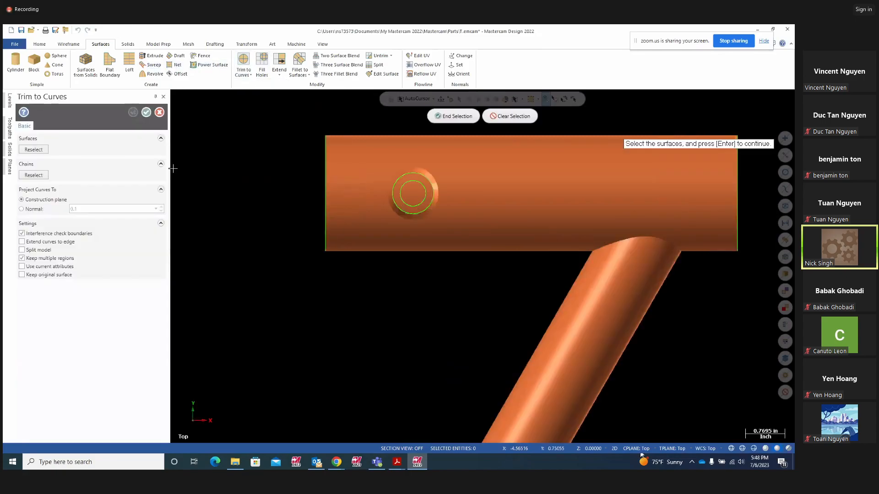
click(359, 188)
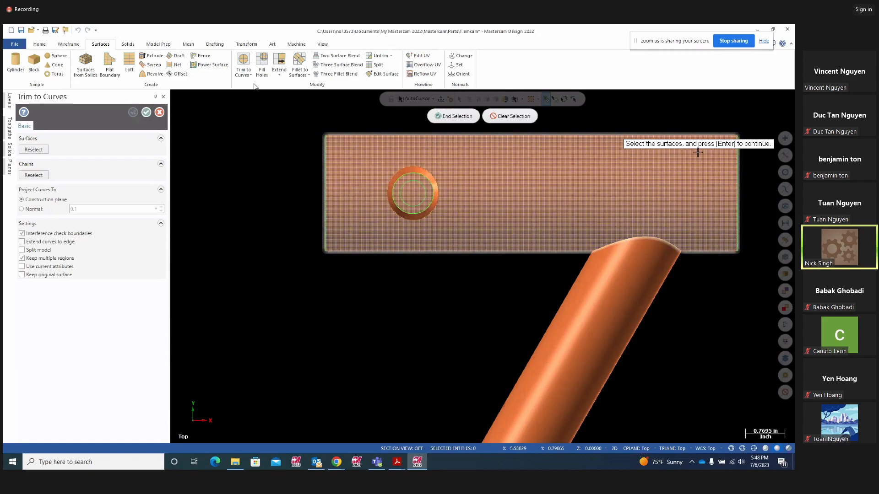
key(Return)
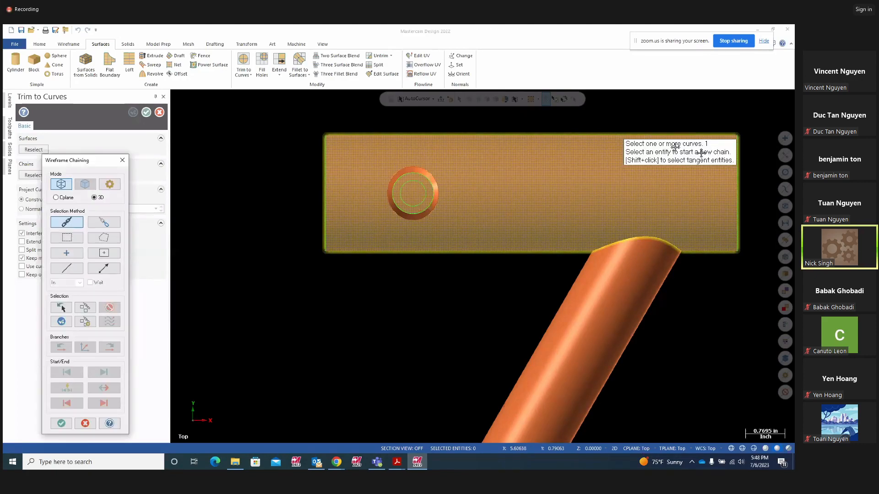
click(424, 198)
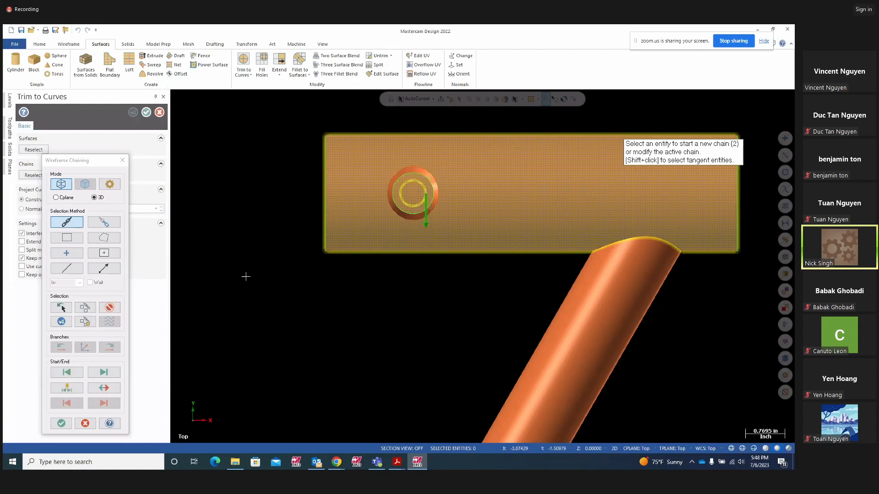
click(61, 323)
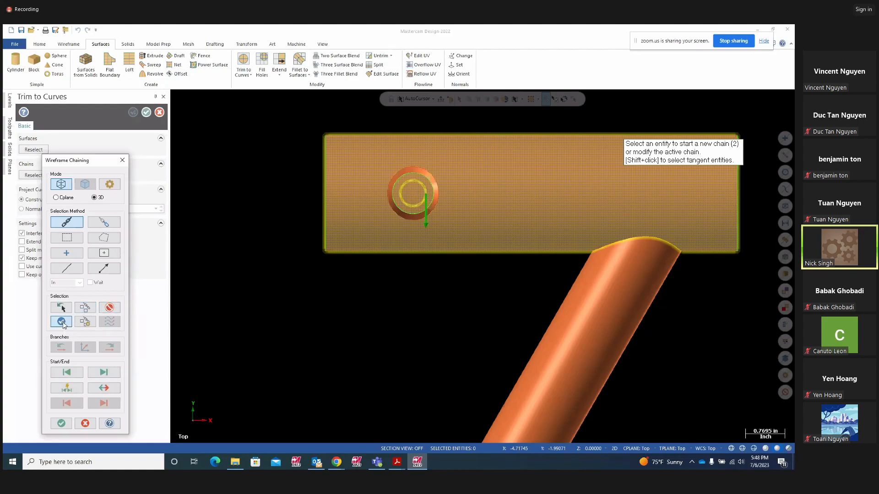
click(64, 423)
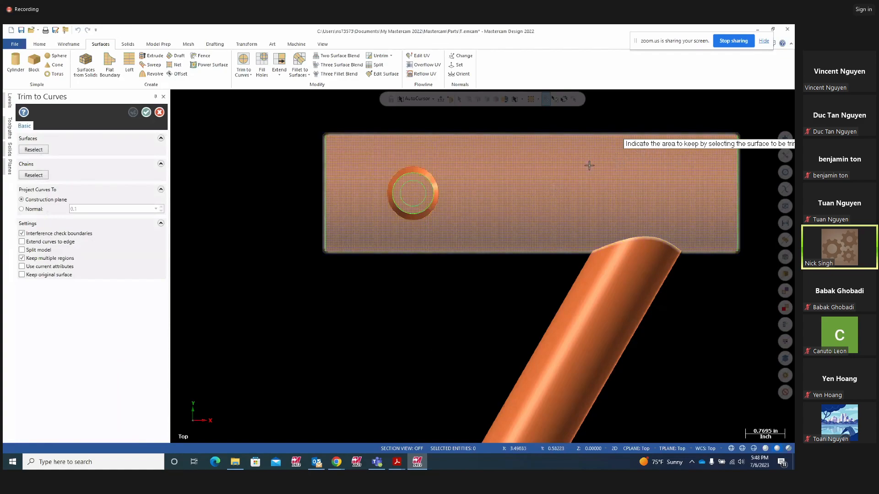
Keep the half-cylinder area outside the small circle, apply the trim and close the command
click(505, 168)
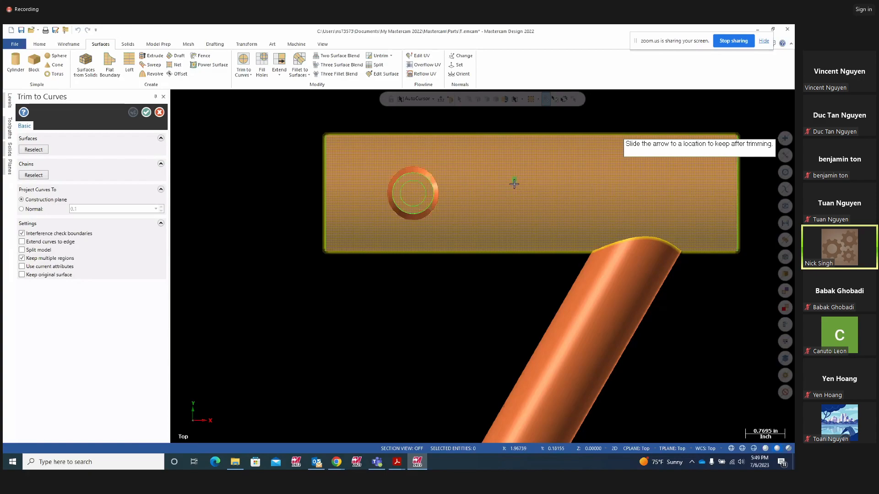
click(514, 184)
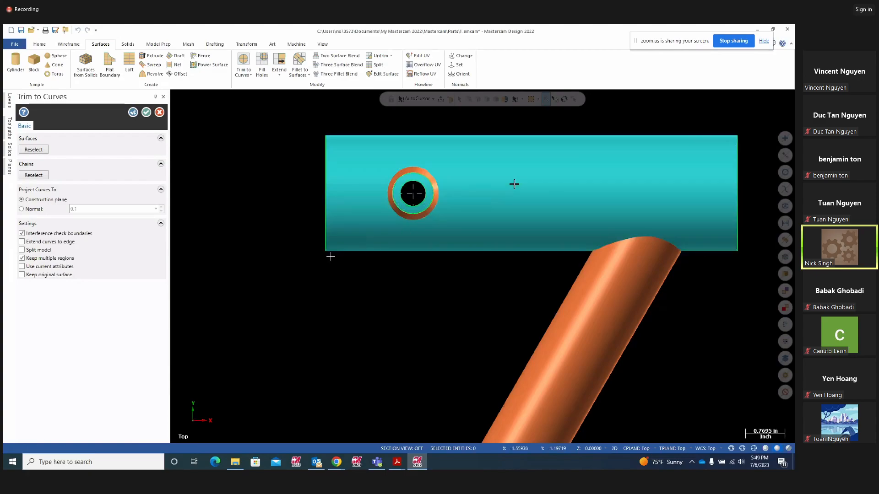
middle_drag(292, 282, 286, 252)
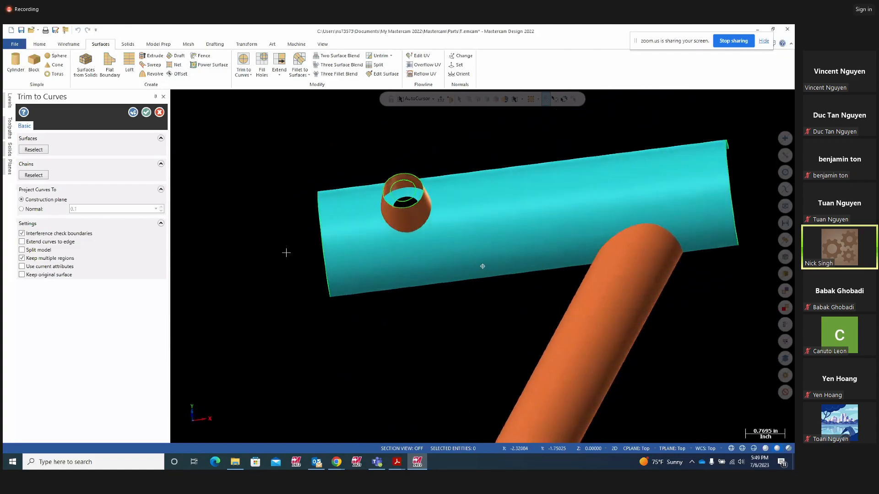
click(132, 112)
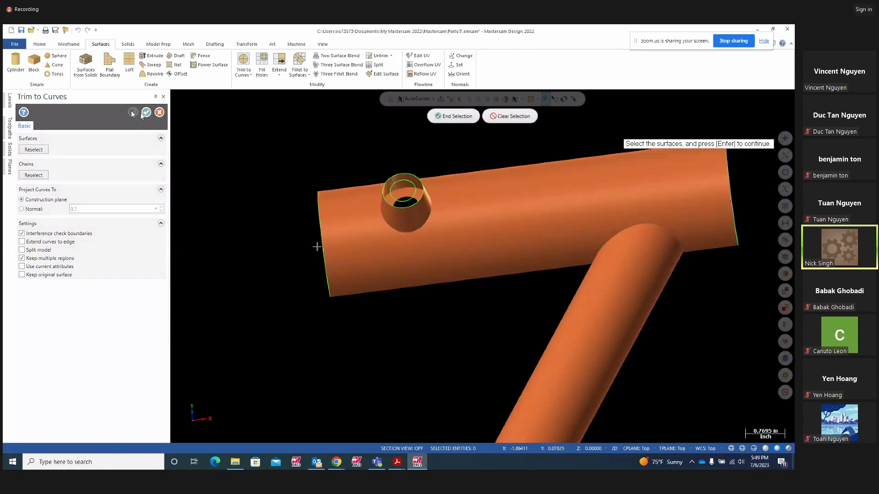
key(Escape)
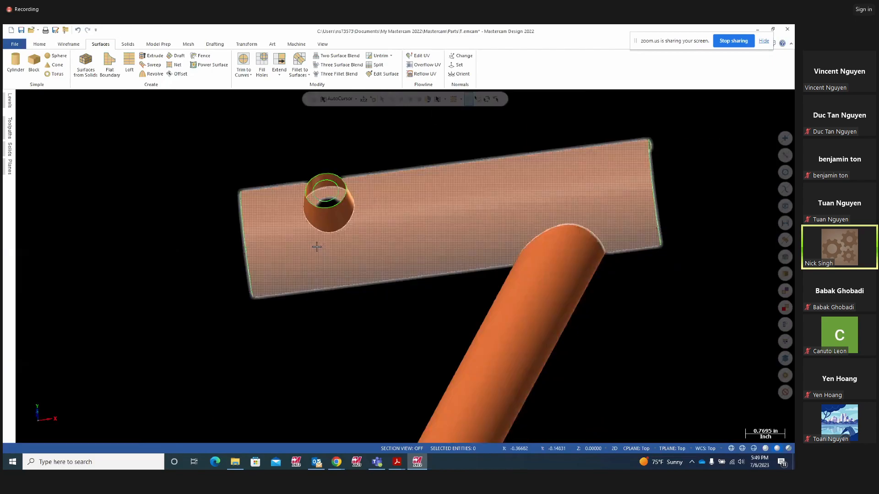
Undo the half-cylinder trim, view the part from several angles and return the view to Top
mouse_move(393, 319)
middle_down()
mouse_move(404, 334)
mouse_move(391, 312)
middle_up()
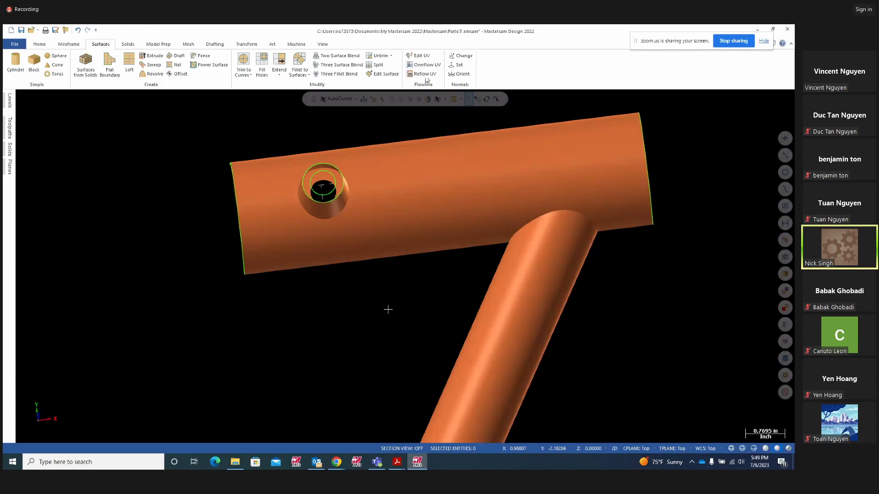
mouse_move(344, 333)
middle_down()
mouse_move(358, 359)
mouse_move(340, 301)
mouse_move(296, 281)
mouse_move(398, 249)
mouse_move(455, 311)
mouse_move(430, 326)
mouse_move(446, 302)
middle_up()
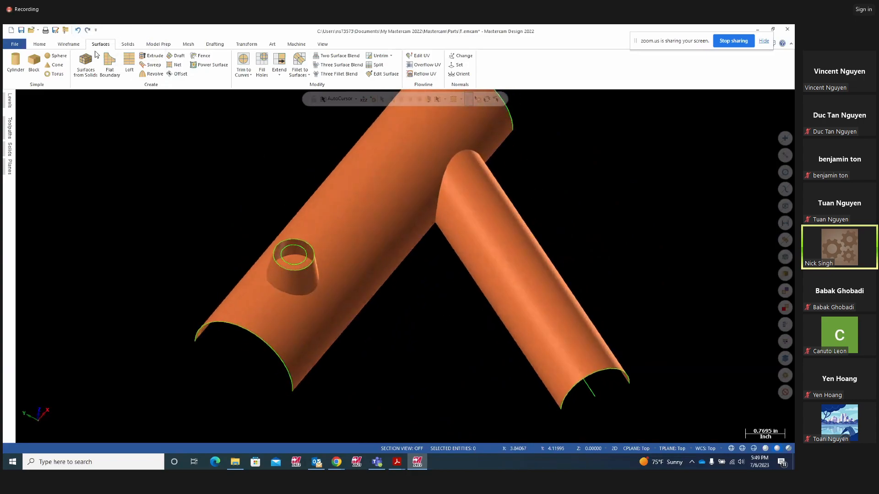
middle_drag(447, 339, 439, 361)
mouse_move(416, 330)
middle_down()
mouse_move(406, 353)
mouse_move(410, 343)
middle_up()
right_click(433, 322)
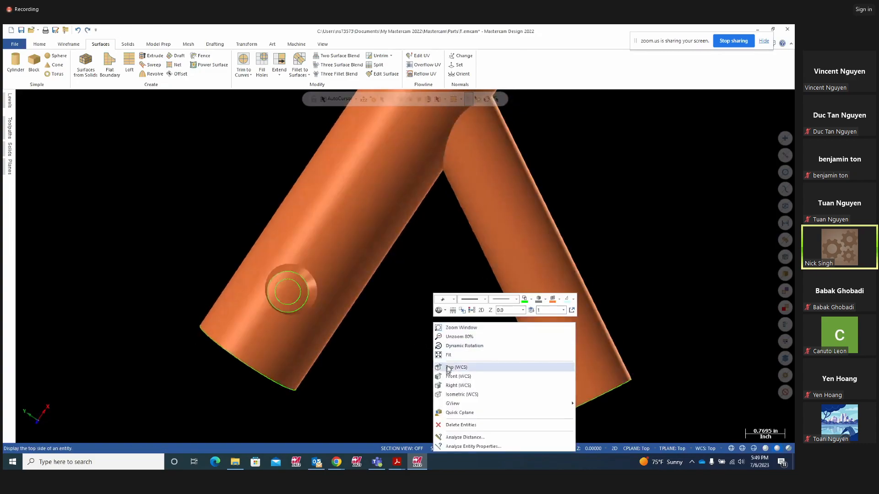
click(447, 366)
scroll(712, 307, up, 1)
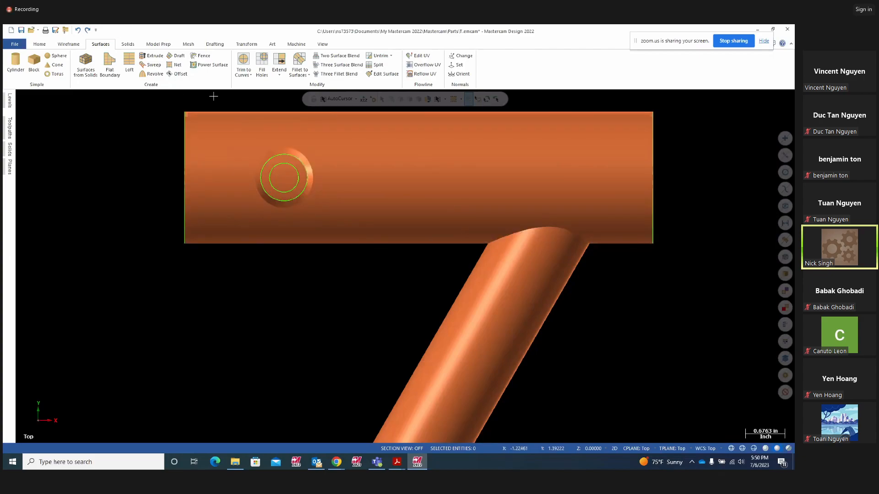
Set up Trim to Curves again with the horizontal half-cylinder as the surface and the small circle as the chain
click(251, 76)
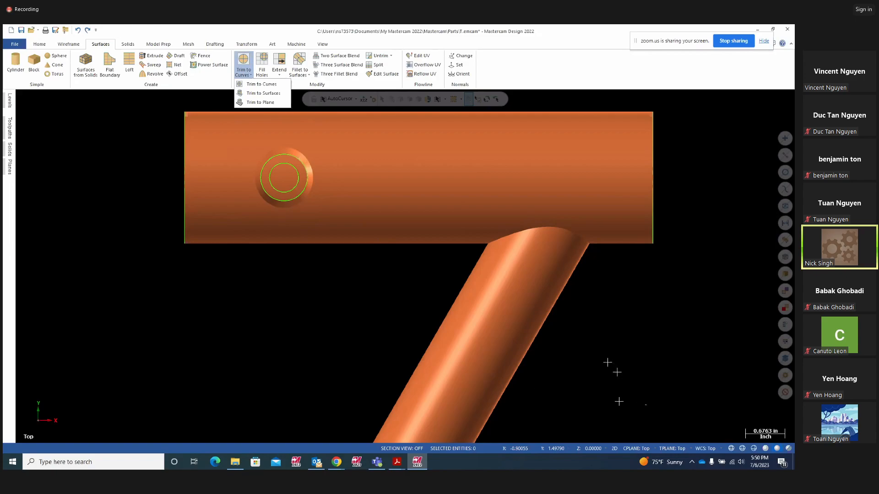
click(260, 85)
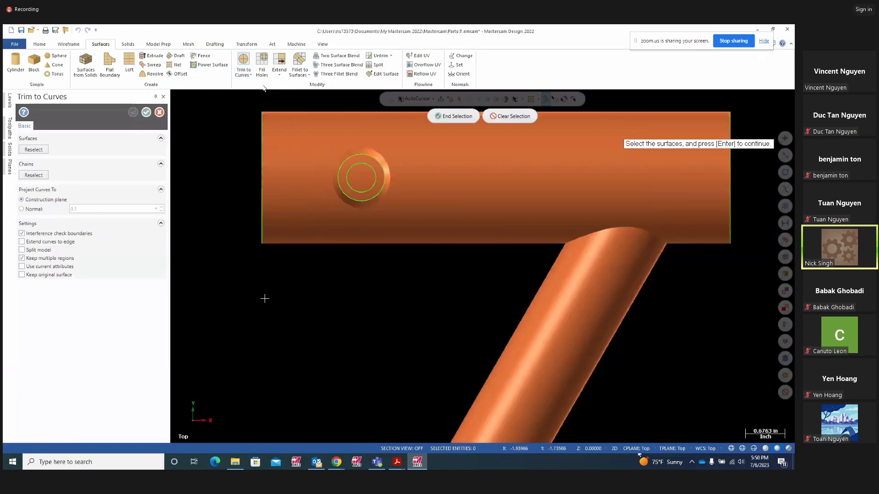
click(458, 208)
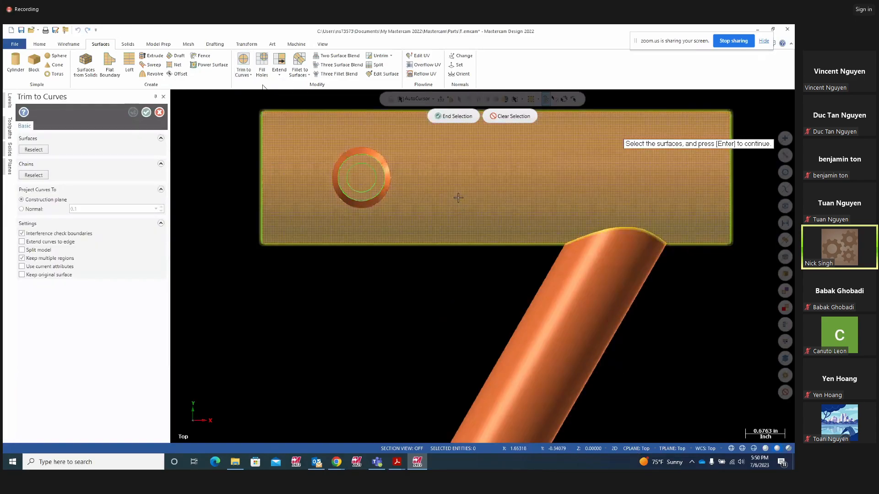
click(452, 115)
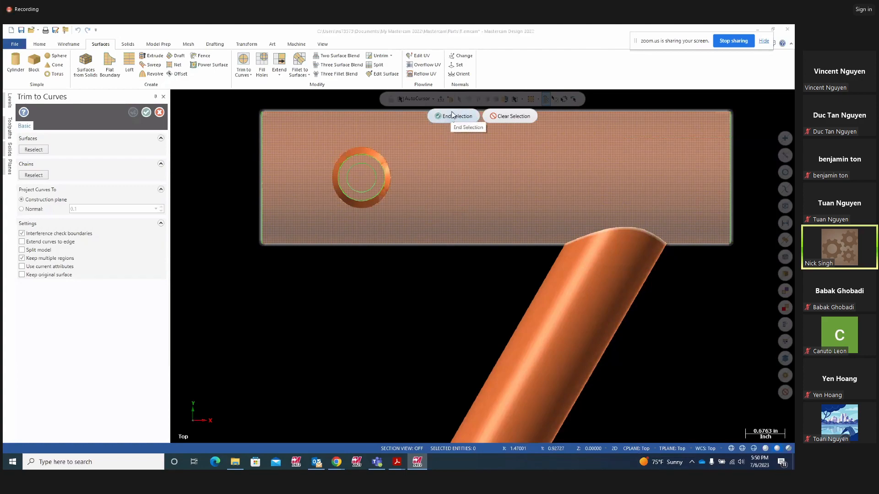
click(374, 183)
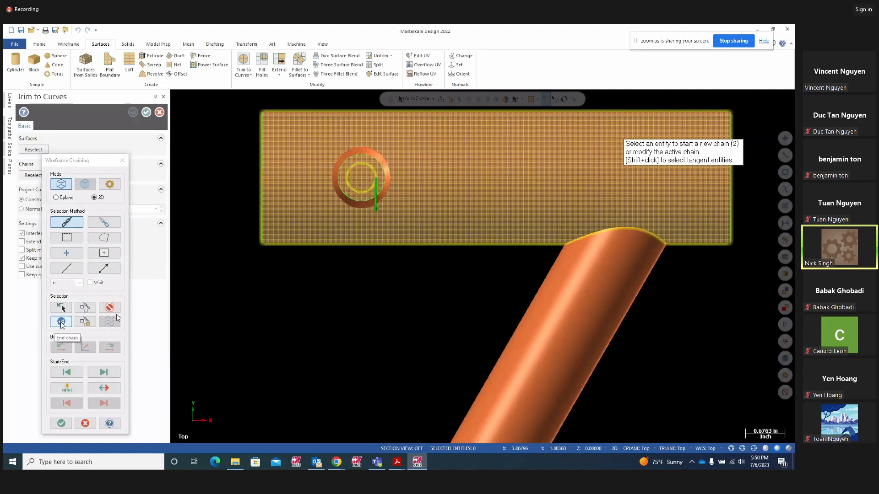
click(61, 423)
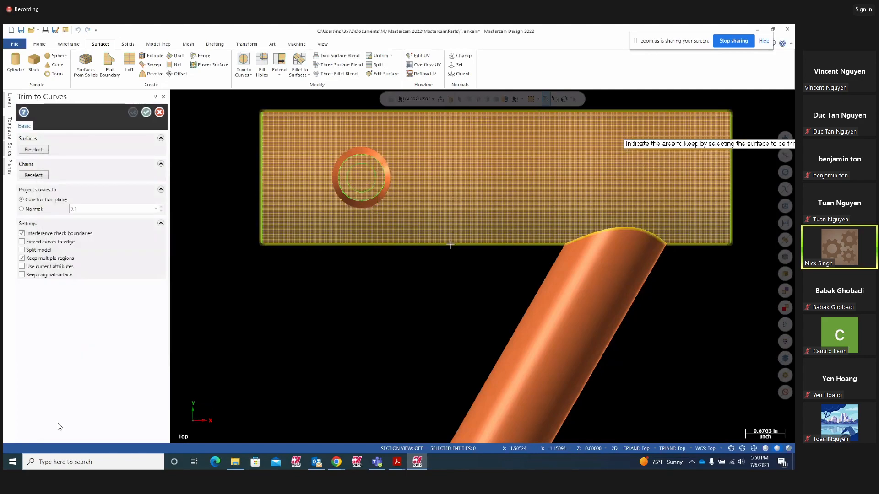
Try keeping only the half-cylinder area inside the small circle, view the result at an angle and undo this trim
click(475, 181)
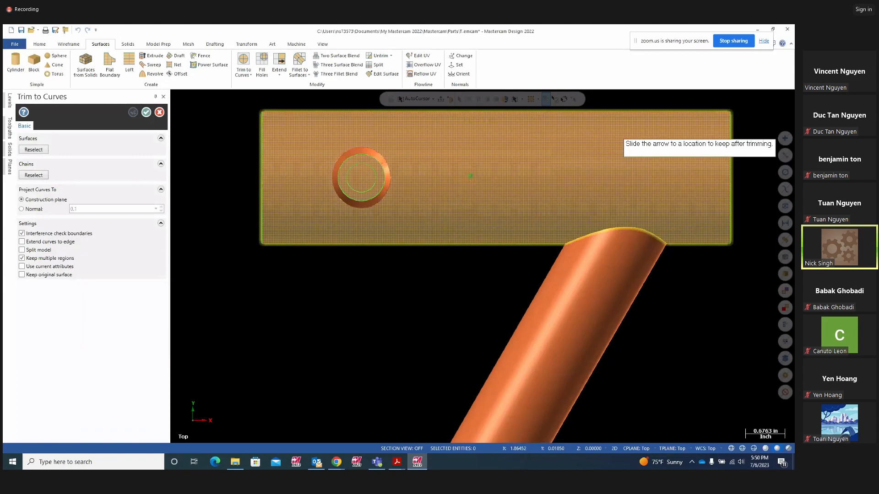
click(362, 176)
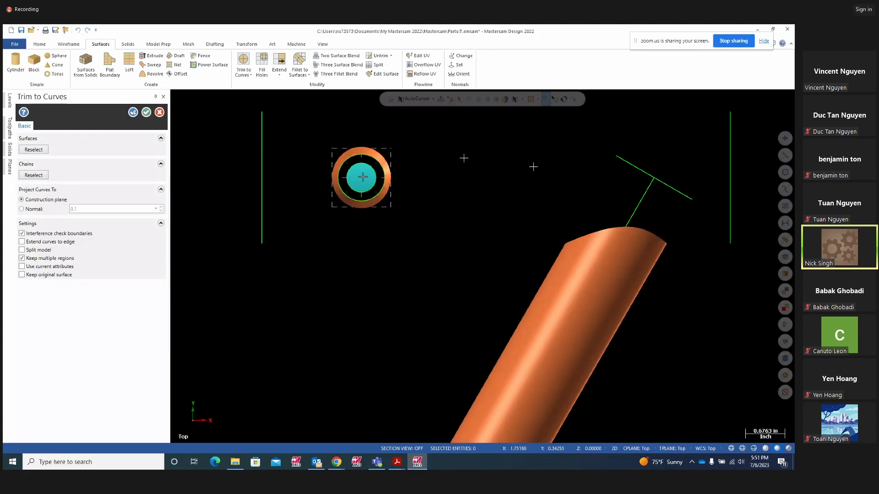
mouse_move(534, 167)
middle_down()
mouse_move(451, 237)
mouse_move(466, 170)
mouse_move(449, 257)
mouse_move(473, 259)
mouse_move(461, 261)
mouse_move(470, 248)
mouse_move(450, 249)
middle_up()
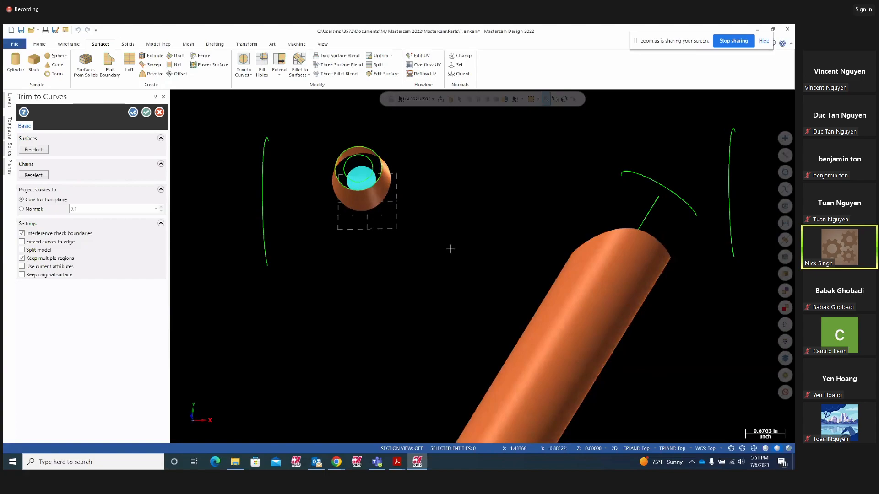
key(Escape)
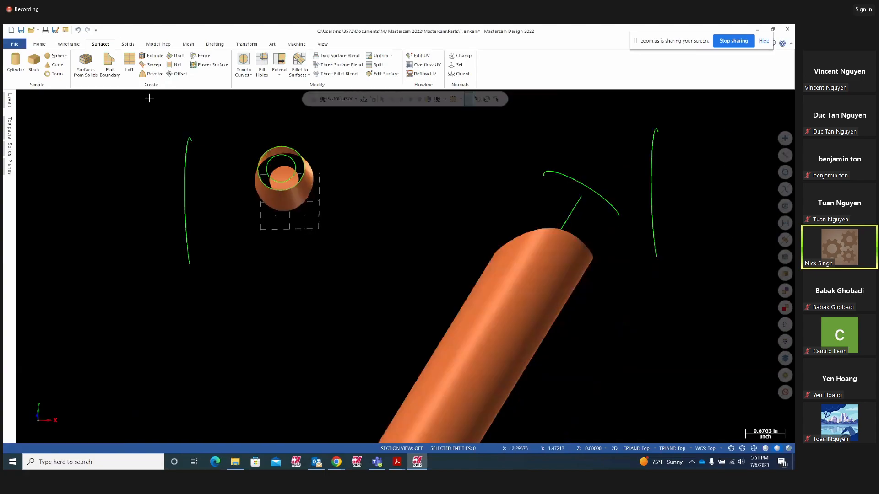
click(78, 30)
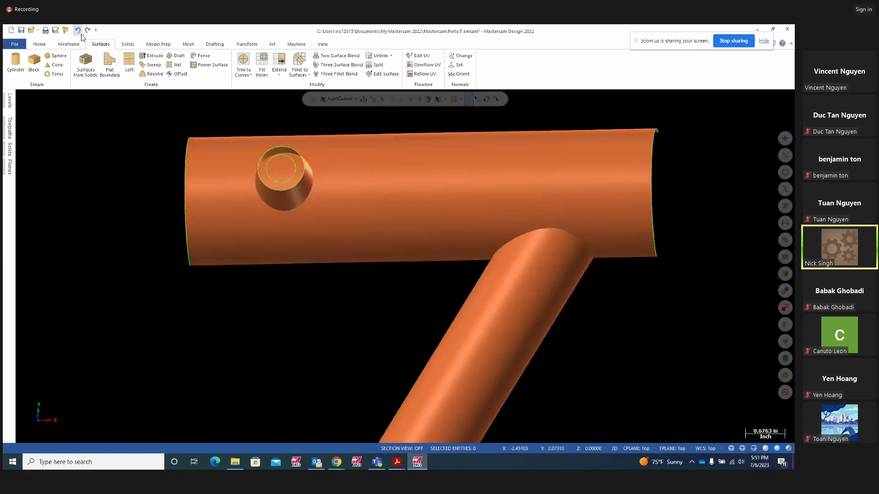
Trim the horizontal half-cylinder surface to the cone's smaller circle, projected along the construction plane, keeping the area outside the circle
click(251, 75)
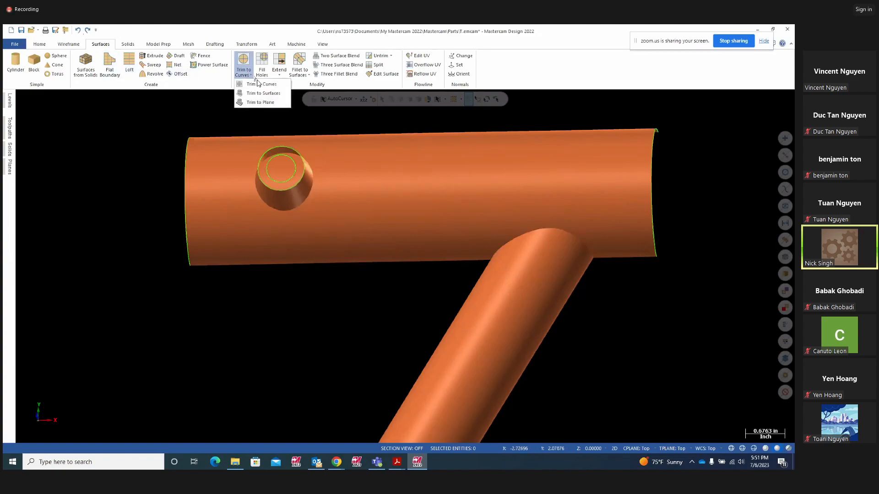
click(257, 85)
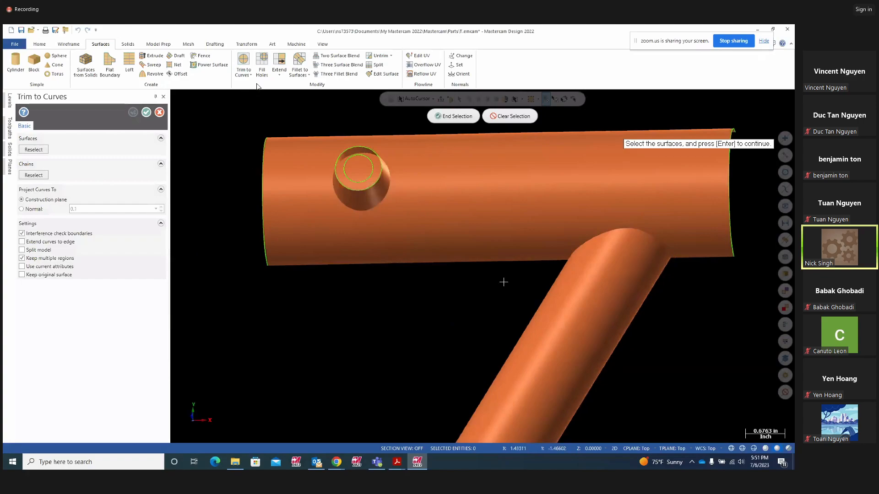
click(508, 186)
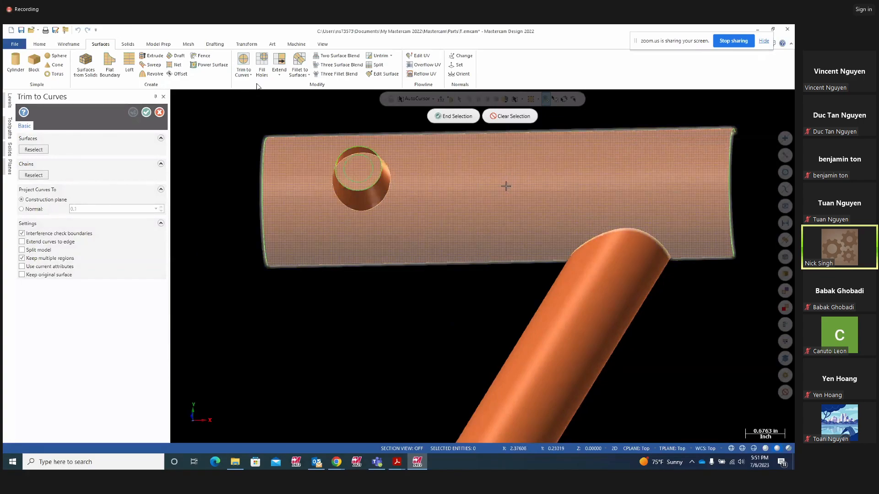
key(Return)
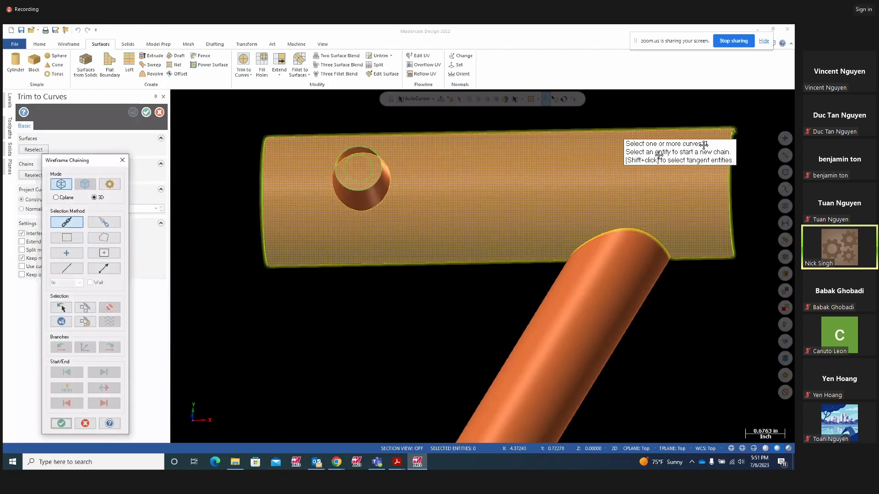
click(370, 171)
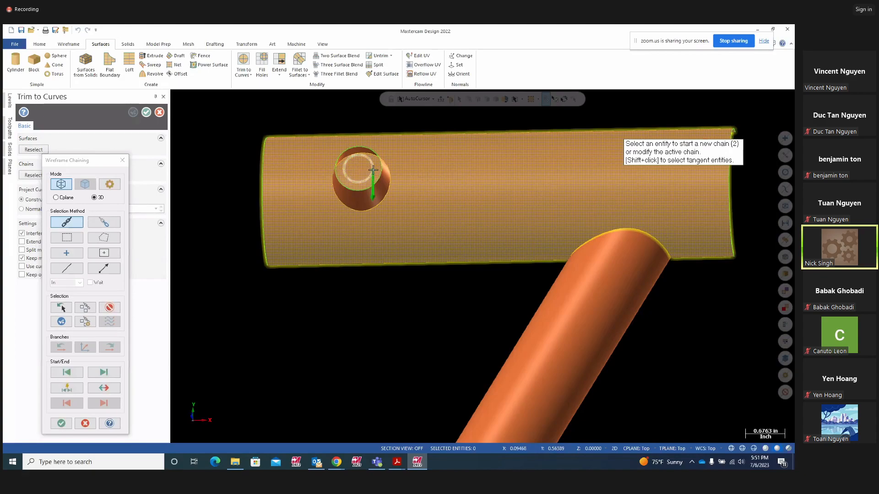
click(60, 321)
click(61, 423)
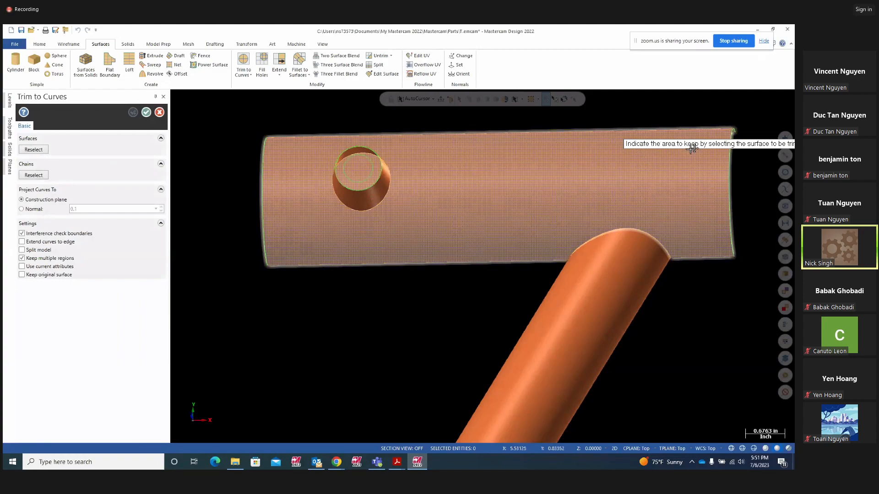
click(434, 179)
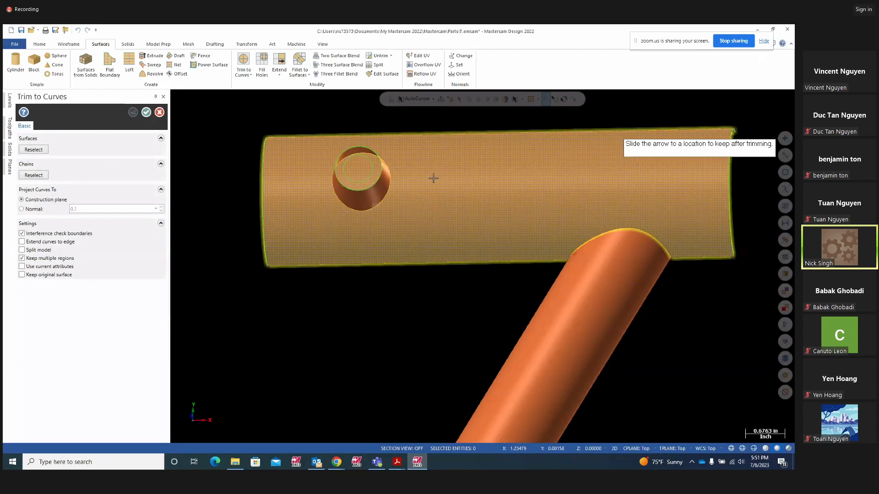
click(469, 177)
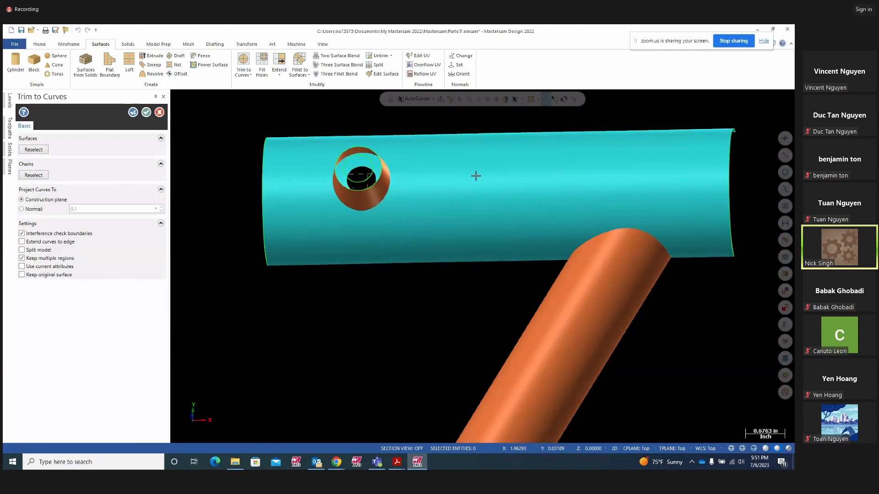
Accept the half-cylinder trim and check the hole beneath the cone from an angled view
click(148, 115)
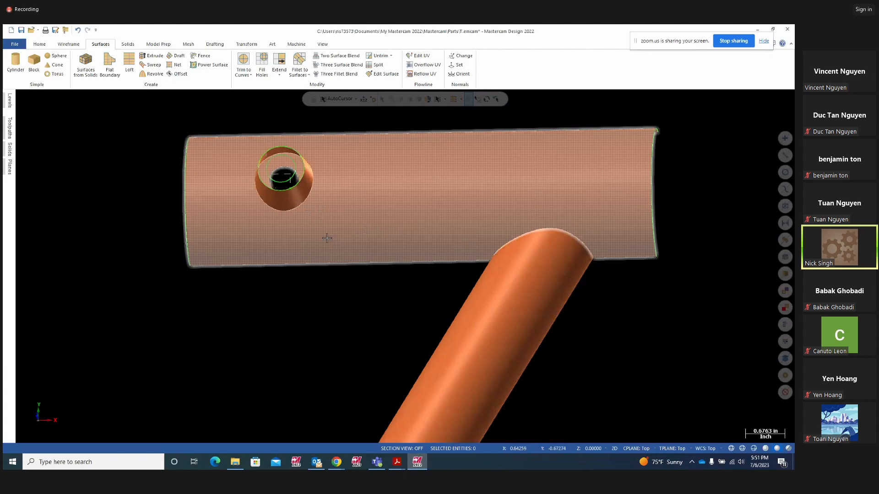
mouse_move(326, 235)
middle_down()
mouse_move(337, 183)
mouse_move(290, 211)
mouse_move(301, 234)
mouse_move(301, 212)
mouse_move(312, 222)
mouse_move(341, 183)
mouse_move(360, 218)
mouse_move(453, 289)
mouse_move(465, 324)
mouse_move(462, 372)
middle_up()
scroll(393, 300, down, 3)
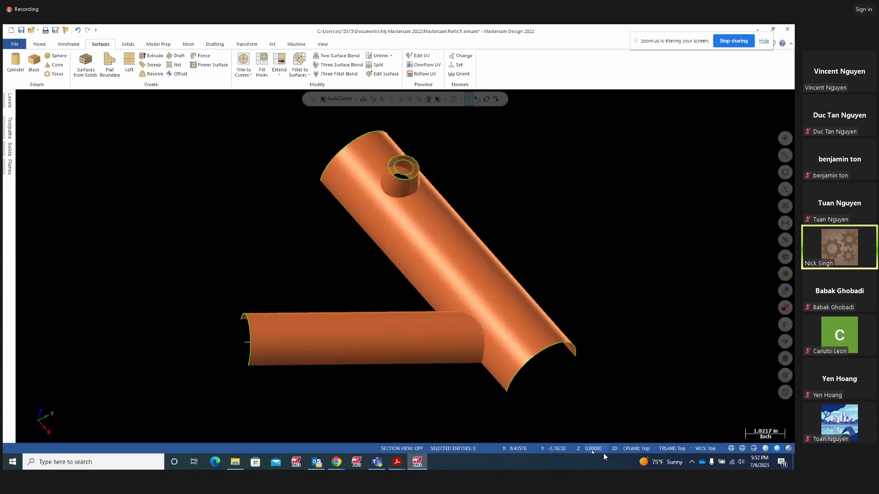
scroll(562, 224, up, 2)
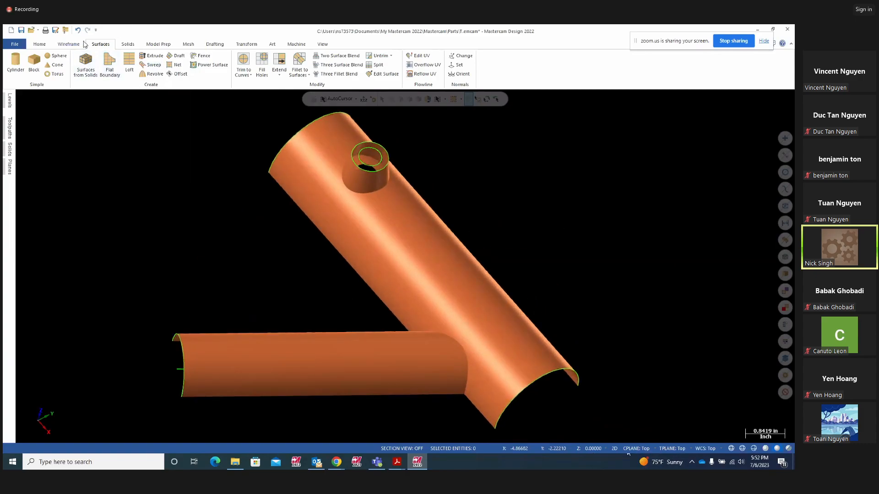
Set up a Surface Draft from the small circle at the cone's top with an angle of 0, running down inside the cone
click(186, 56)
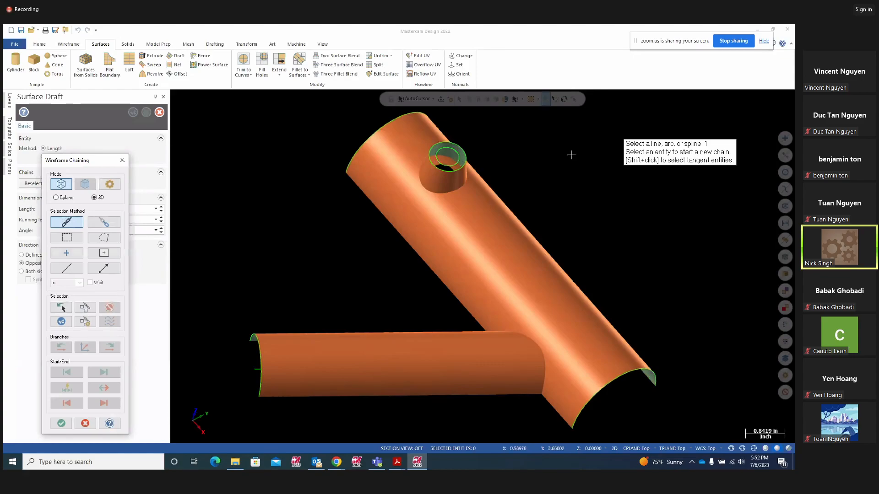
click(456, 160)
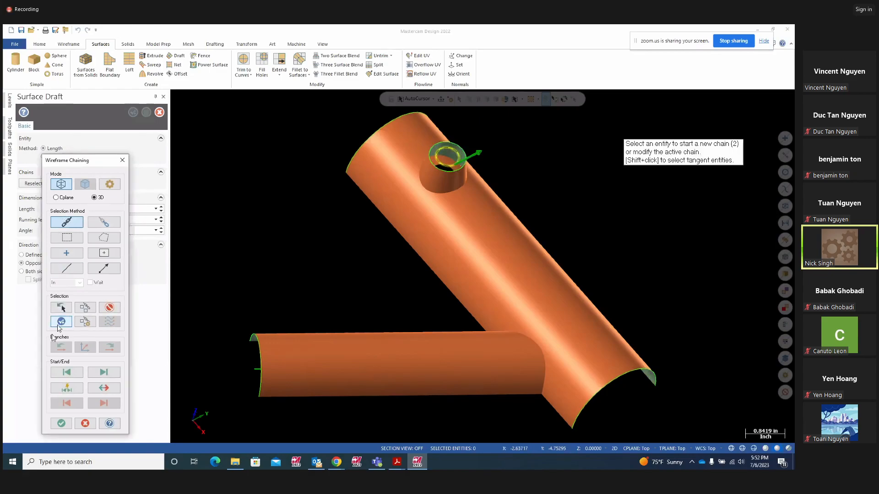
click(61, 423)
middle_drag(401, 310, 338, 230)
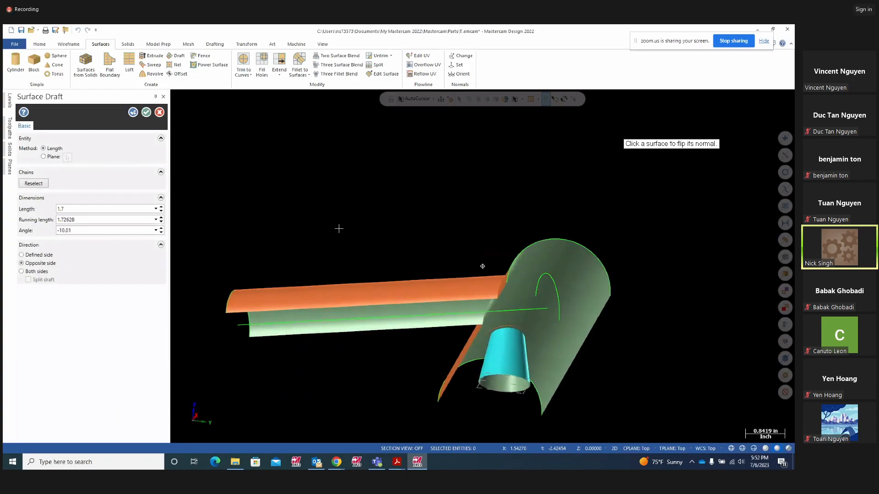
double_click(79, 231)
text(0)
key(Return)
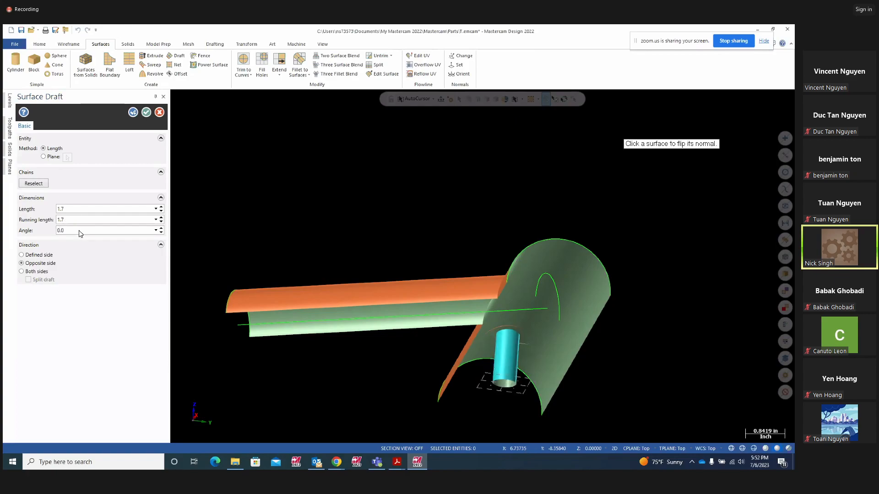
Switch to Project11.pdf in Acrobat, check the cone's 1.700 dimension in the side view and delete the extra highlights over it
click(71, 210)
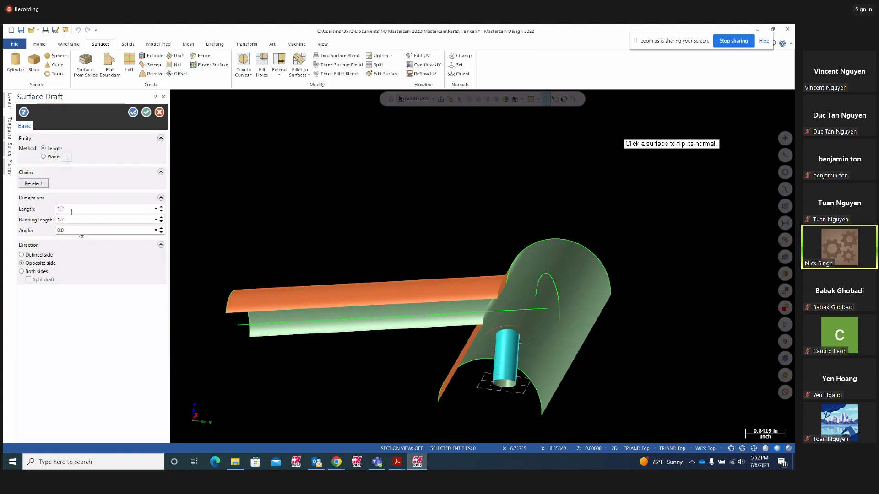
click(397, 461)
click(350, 424)
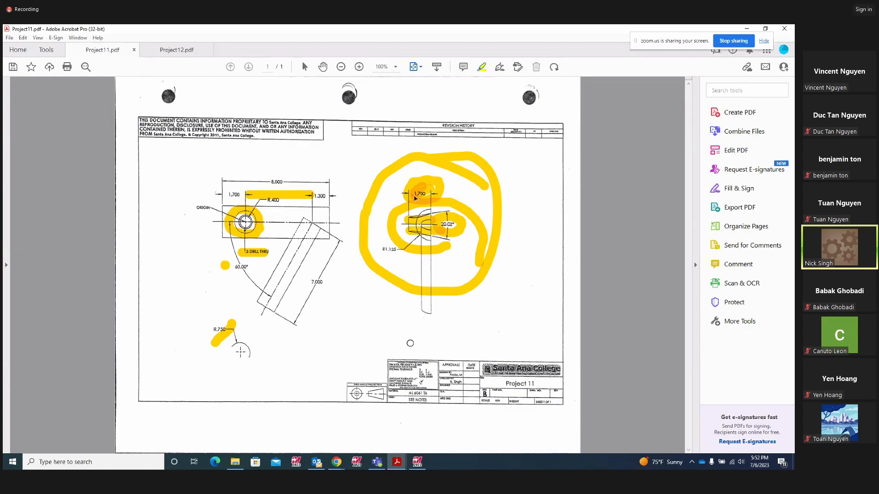
click(432, 221)
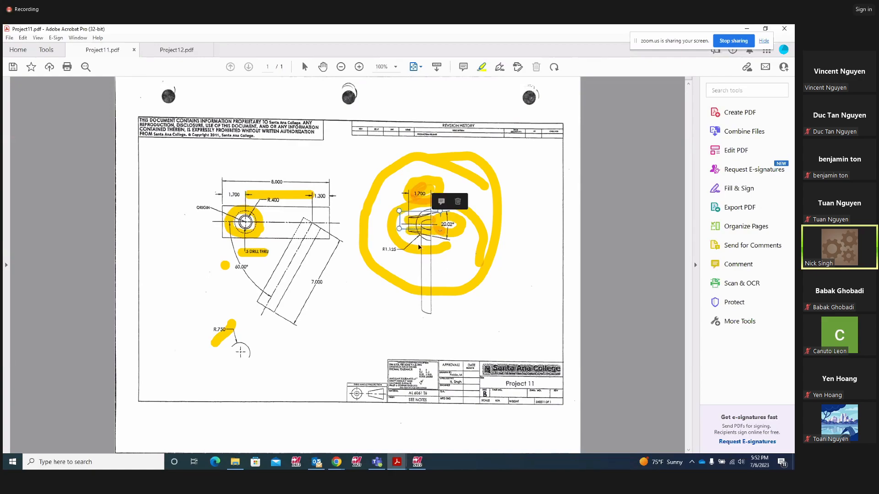
click(422, 201)
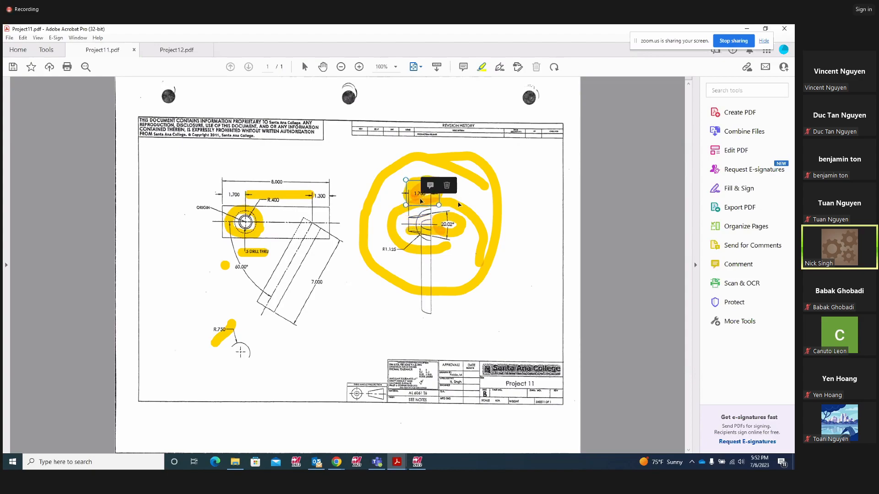
click(448, 186)
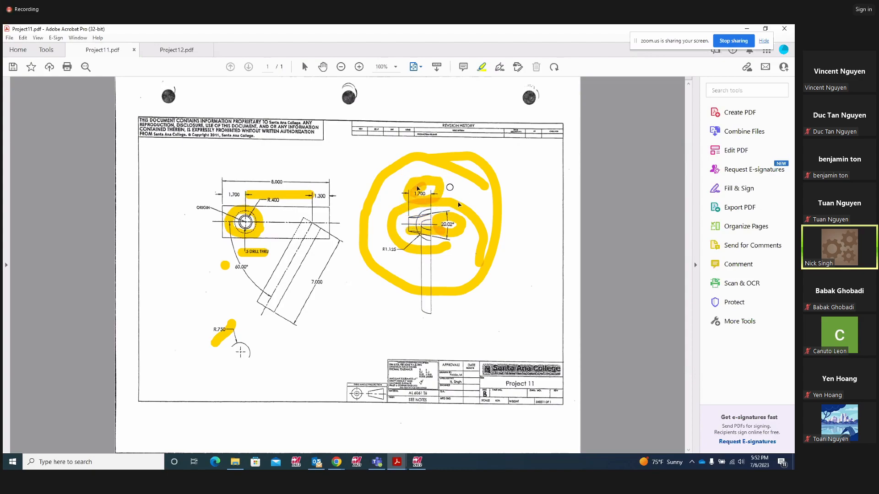
click(417, 188)
click(444, 171)
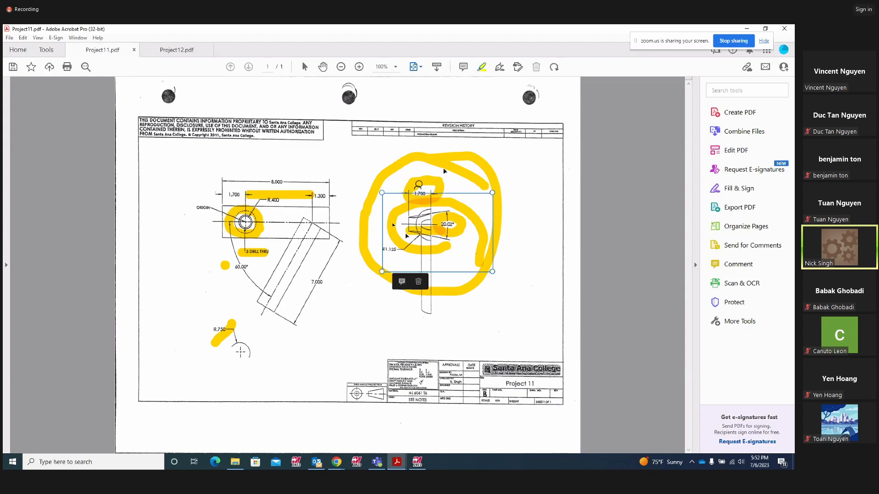
click(401, 282)
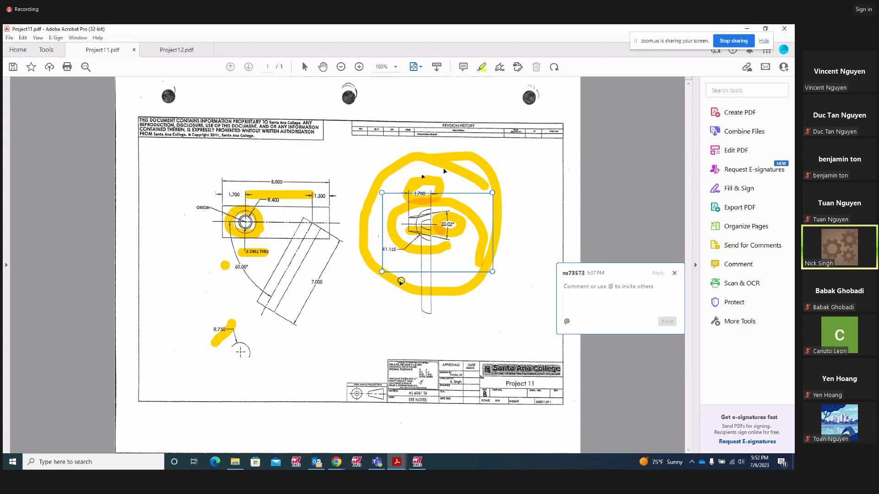
click(675, 274)
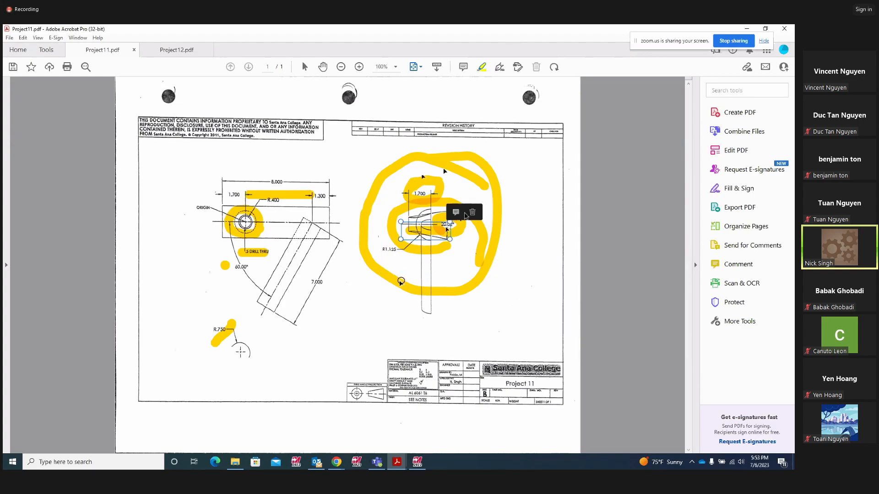
Switch back to Mastercam and accept the draft surface of the inner bore with length 1.7 and angle 0
click(417, 462)
middle_drag(417, 373, 531, 360)
double_click(67, 231)
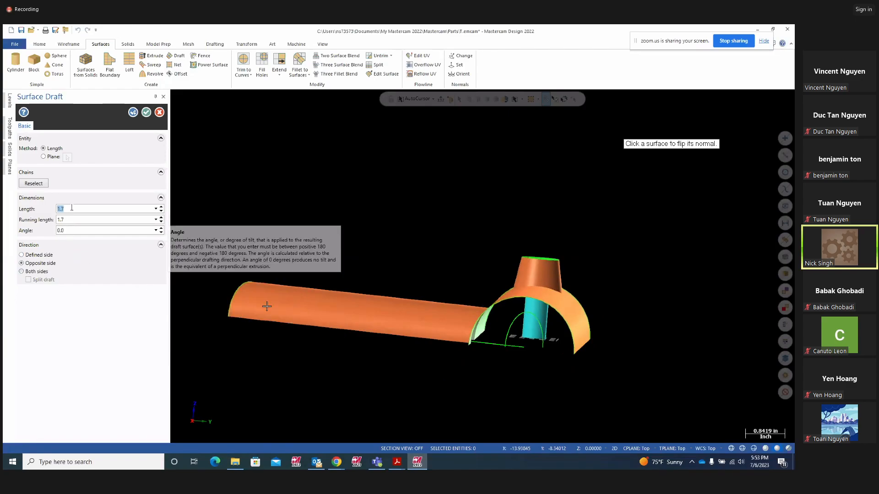
click(144, 112)
middle_drag(529, 246, 539, 228)
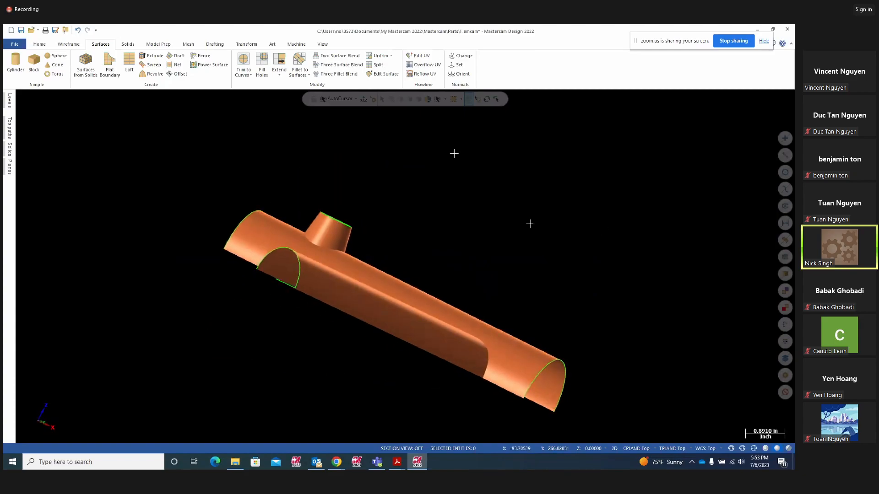
Try a flat boundary surface from only the outer circle at the cone's top and undo it
middle_drag(340, 160, 305, 183)
click(312, 126)
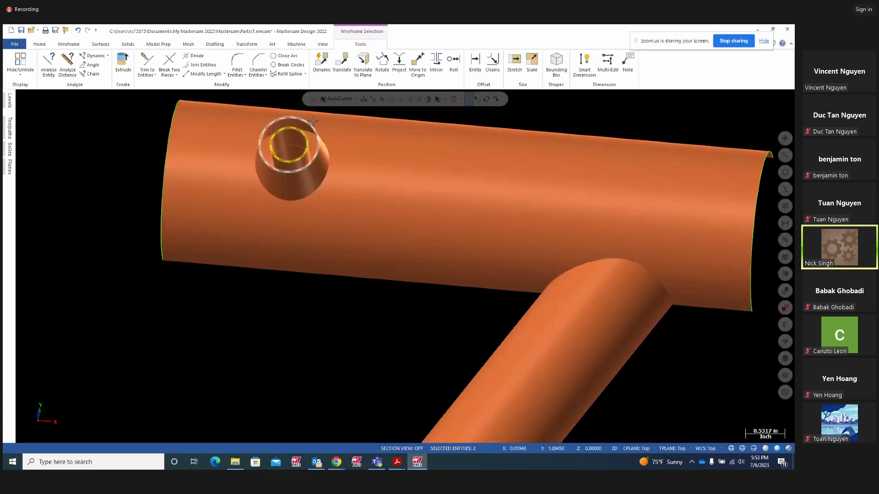
scroll(313, 123, up, 2)
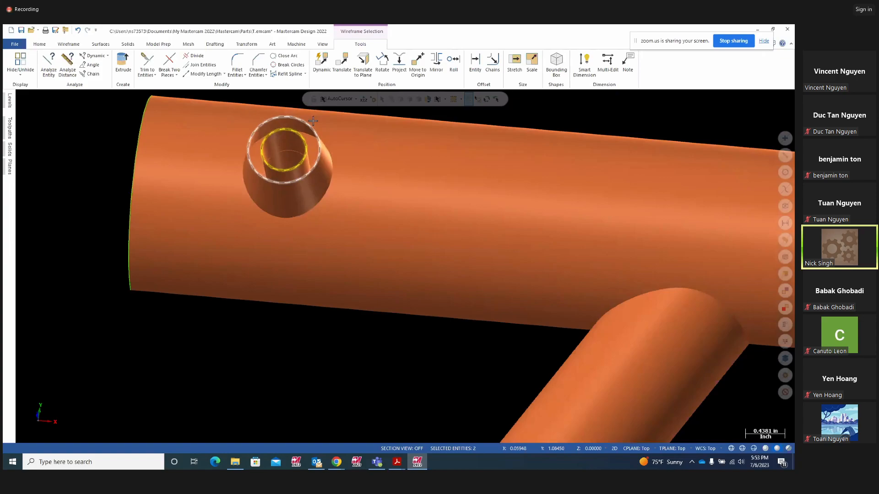
click(100, 45)
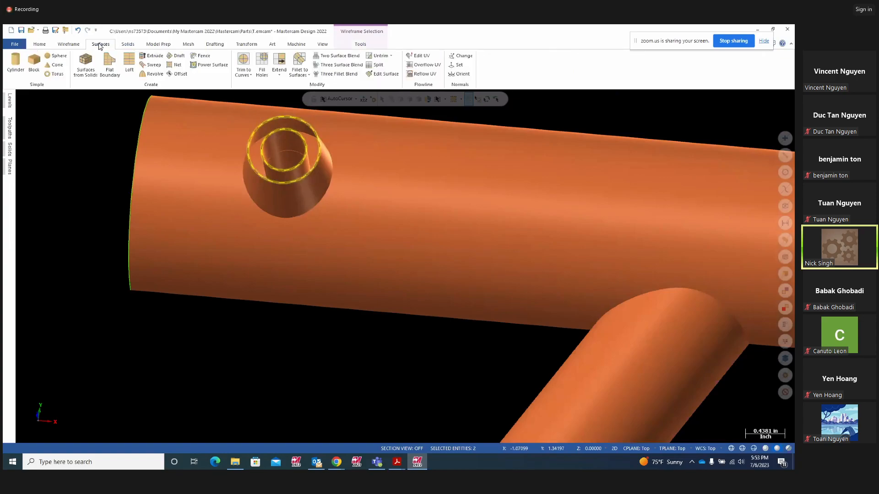
click(114, 69)
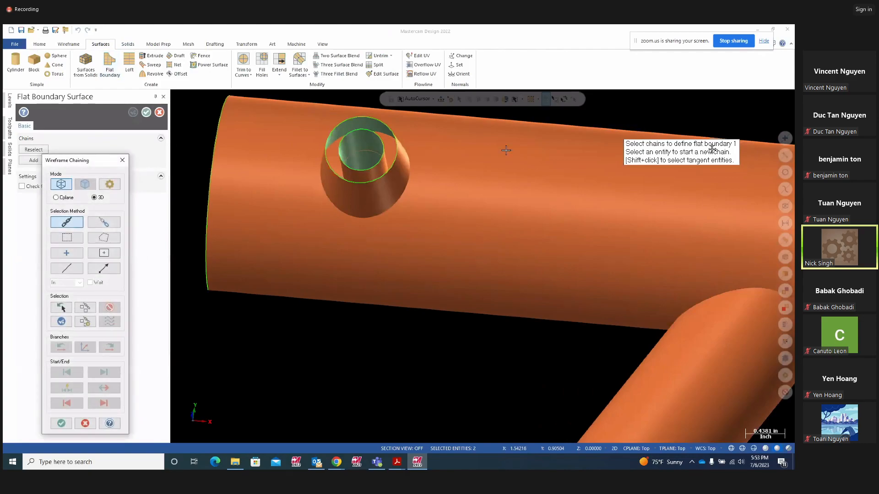
click(395, 159)
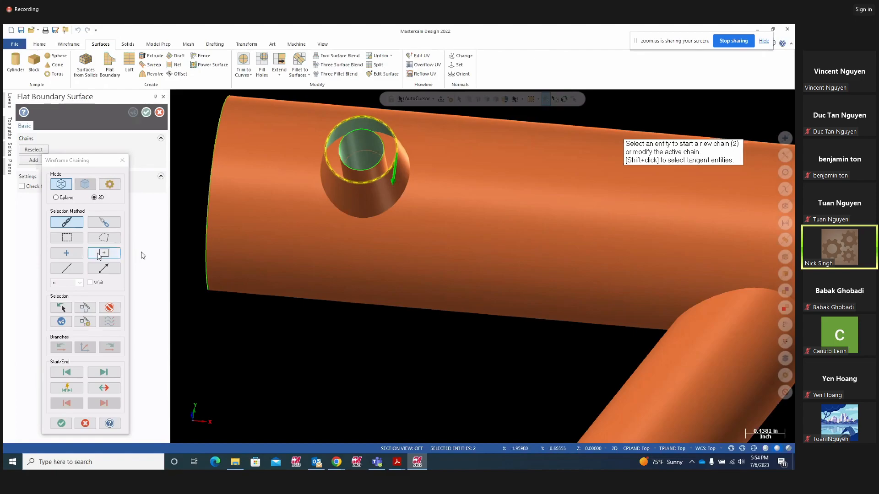
click(61, 322)
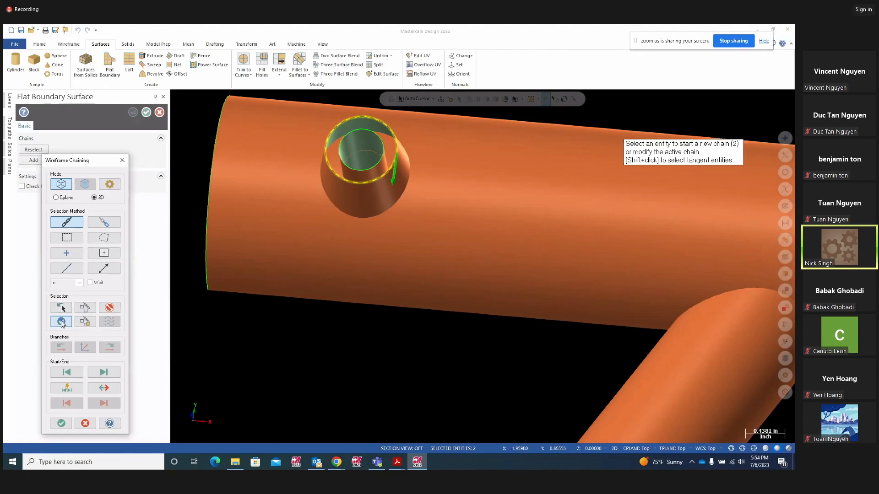
click(61, 424)
mouse_move(434, 210)
middle_down()
mouse_move(495, 142)
mouse_move(513, 182)
mouse_move(476, 197)
middle_up()
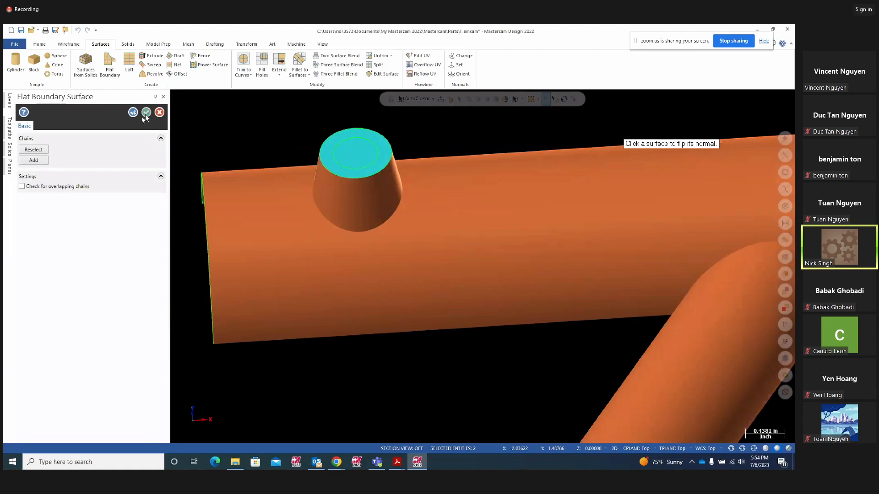
click(159, 112)
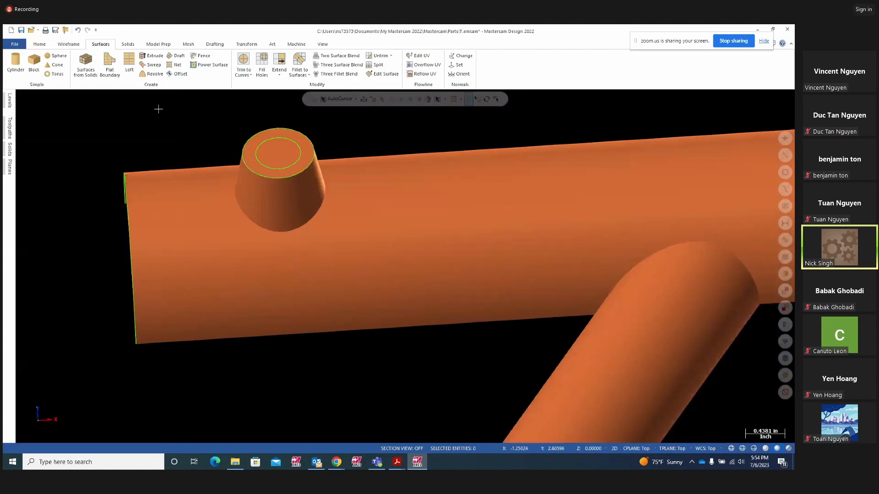
click(78, 31)
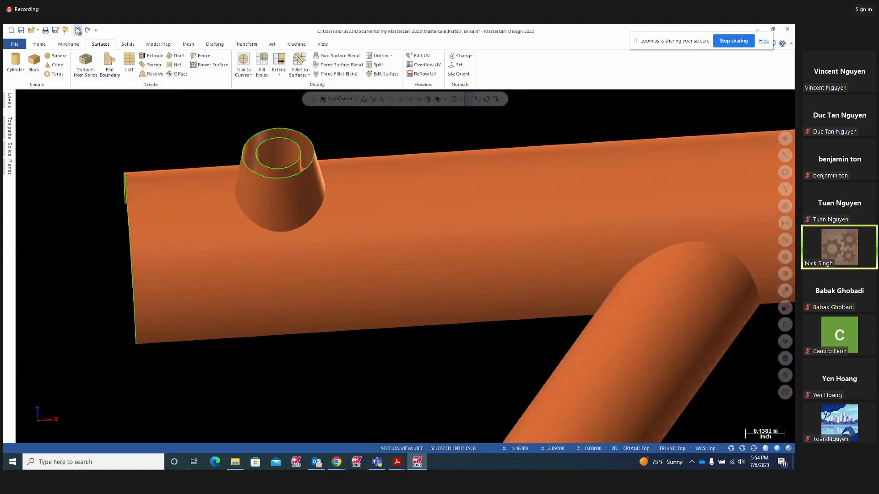
Create a flat boundary surface between the outer and inner circles at the cone's top, leaving the bore open
click(110, 73)
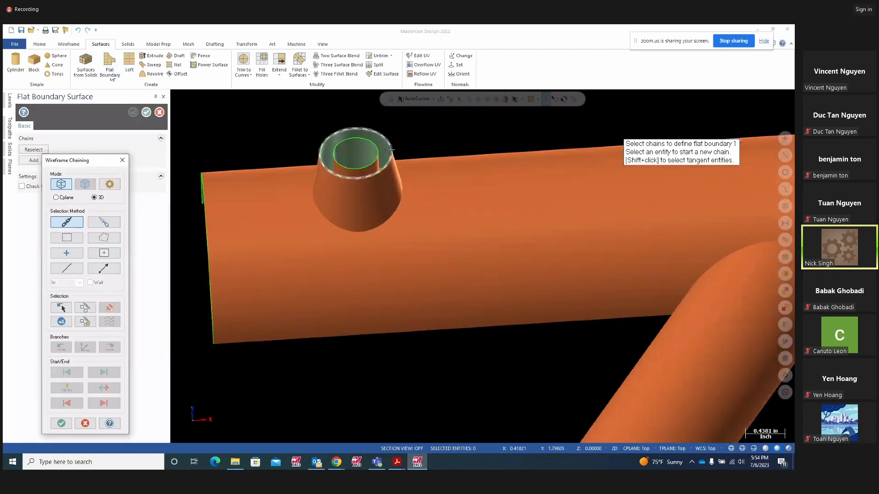
click(389, 150)
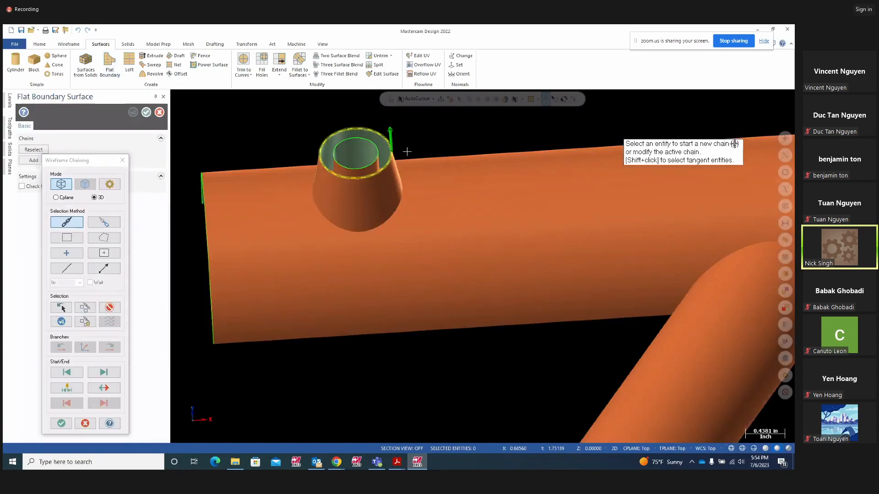
click(377, 151)
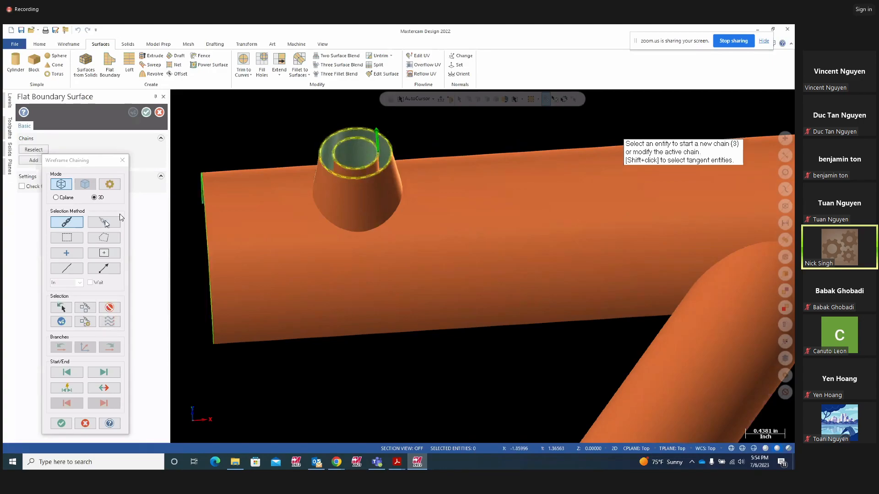
click(61, 322)
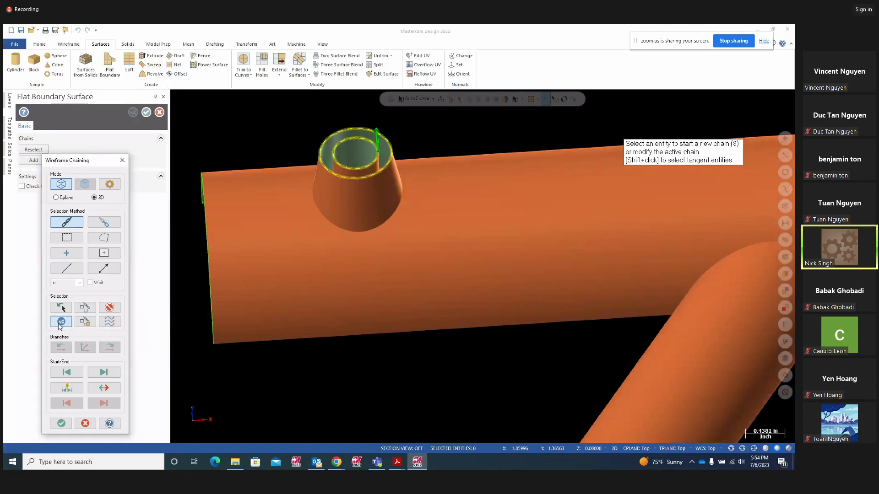
click(61, 423)
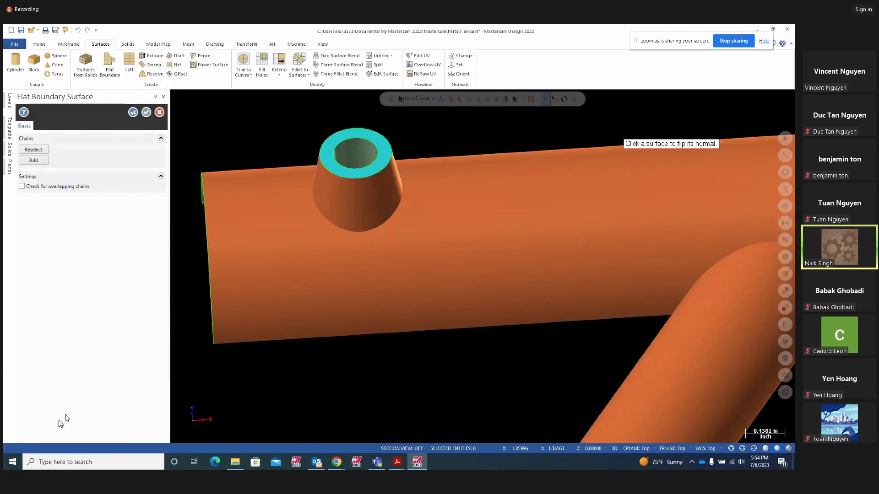
mouse_move(502, 248)
middle_down()
mouse_move(510, 293)
mouse_move(489, 298)
mouse_move(567, 232)
mouse_move(479, 234)
mouse_move(467, 243)
middle_up()
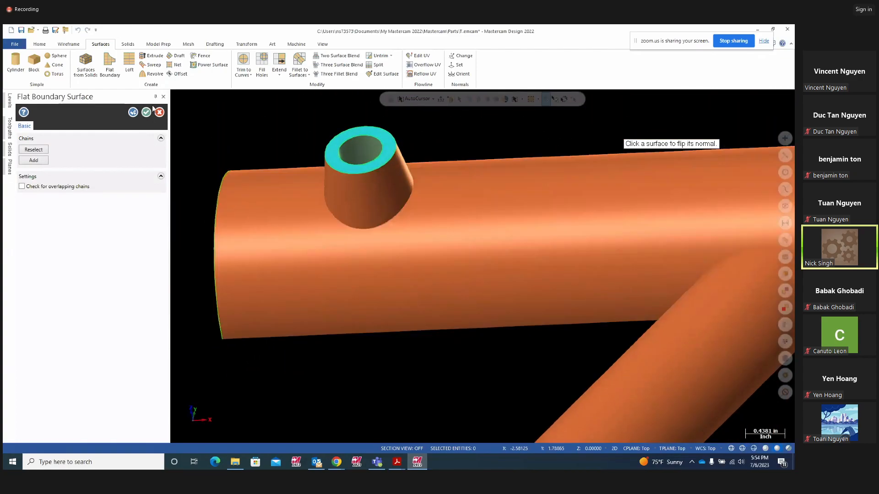
click(146, 113)
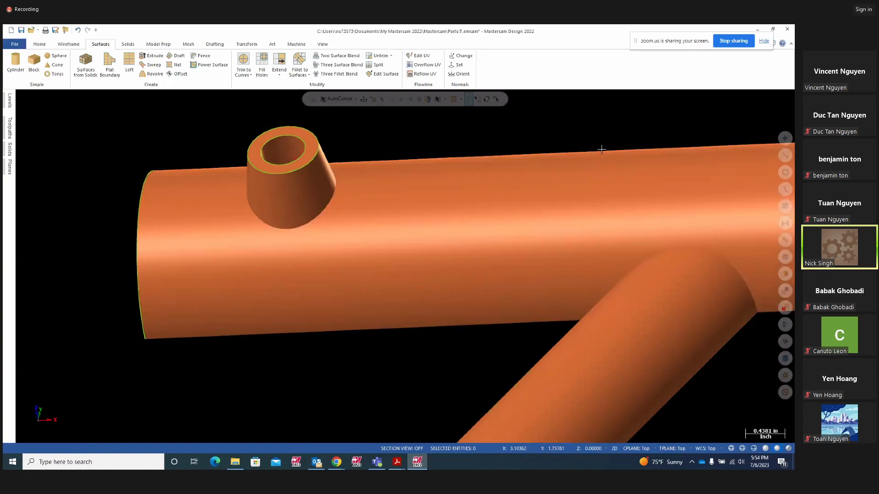
middle_drag(255, 192, 328, 110)
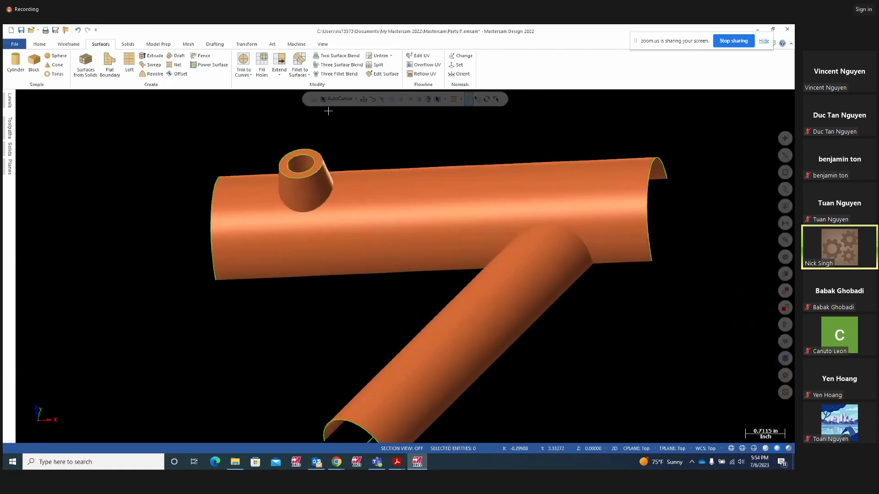
scroll(340, 131, up, 2)
mouse_move(347, 153)
middle_down()
mouse_move(374, 194)
mouse_move(356, 179)
mouse_move(375, 167)
mouse_move(594, 135)
mouse_move(407, 171)
mouse_move(367, 166)
mouse_move(368, 149)
mouse_move(465, 198)
middle_up()
mouse_move(499, 243)
middle_down()
mouse_move(505, 220)
mouse_move(526, 228)
mouse_move(475, 208)
mouse_move(396, 198)
mouse_move(323, 211)
mouse_move(479, 215)
mouse_move(407, 238)
middle_up()
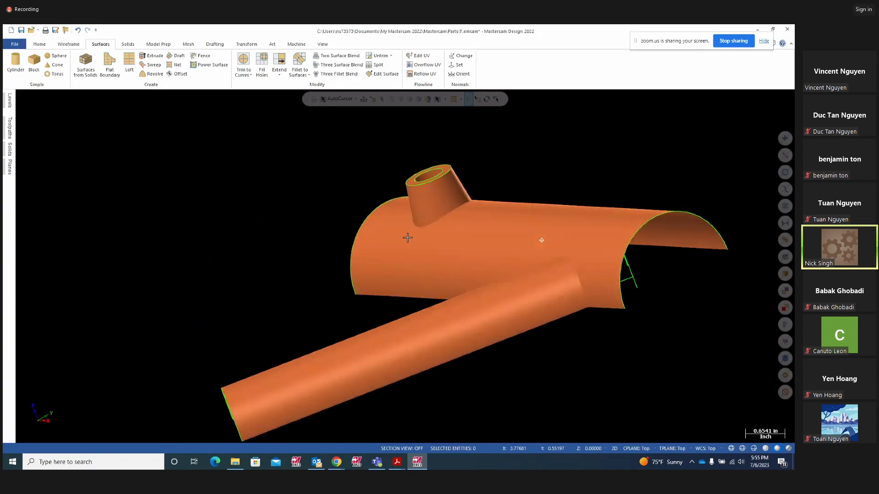
Inspect the surface model from several angles, checking the open ends of the main half-cylinder and the side branch
scroll(383, 267, down, 4)
scroll(518, 161, up, 2)
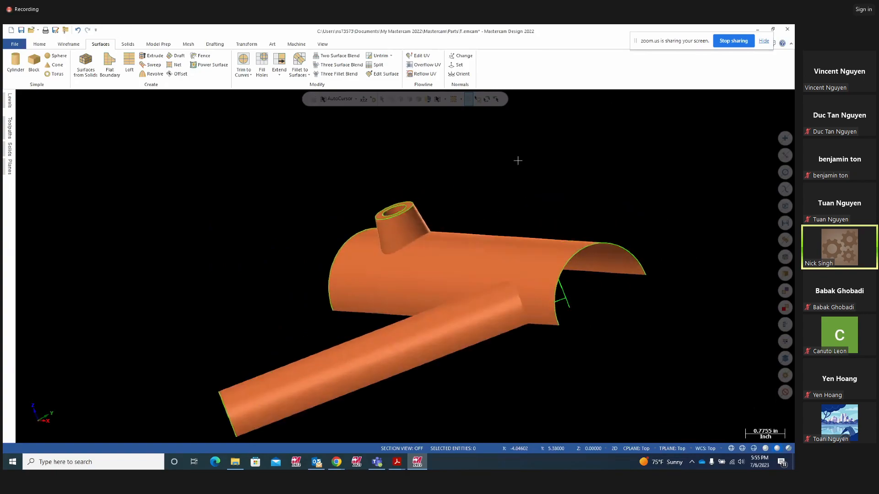
scroll(517, 160, up, 1)
mouse_move(518, 161)
middle_down()
mouse_move(522, 199)
mouse_move(491, 198)
mouse_move(504, 191)
mouse_move(498, 182)
mouse_move(608, 221)
mouse_move(582, 200)
mouse_move(538, 195)
mouse_move(716, 280)
mouse_move(650, 257)
mouse_move(545, 246)
mouse_move(545, 210)
mouse_move(502, 202)
mouse_move(510, 163)
mouse_move(455, 226)
mouse_move(476, 230)
mouse_move(471, 220)
mouse_move(482, 239)
mouse_move(516, 239)
middle_up()
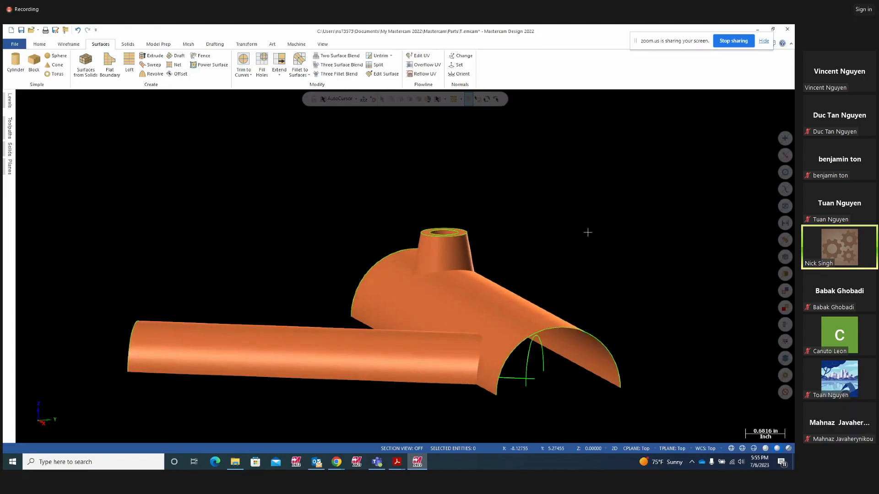
scroll(588, 230, up, 1)
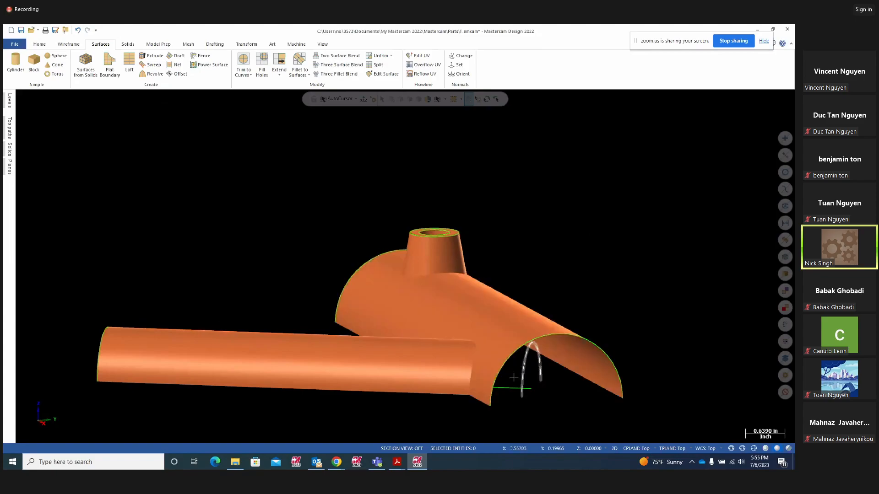
mouse_move(632, 341)
middle_down()
mouse_move(604, 425)
mouse_move(651, 252)
mouse_move(606, 300)
middle_up()
middle_drag(392, 209, 359, 265)
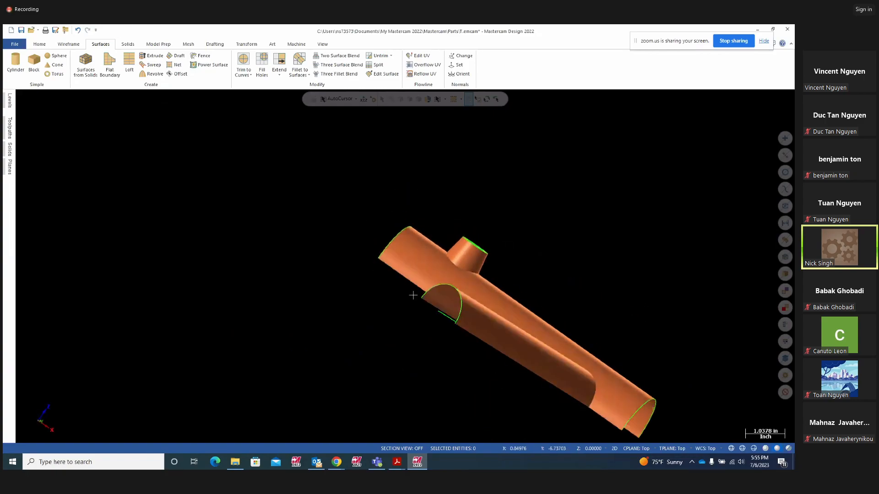
mouse_move(383, 338)
middle_down()
mouse_move(398, 342)
mouse_move(385, 345)
middle_up()
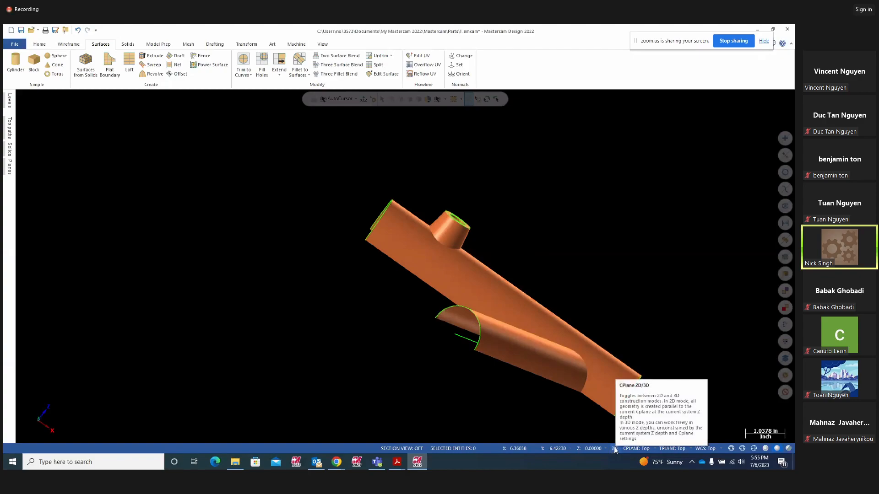
mouse_move(642, 279)
middle_down()
mouse_move(595, 261)
mouse_move(661, 334)
middle_up()
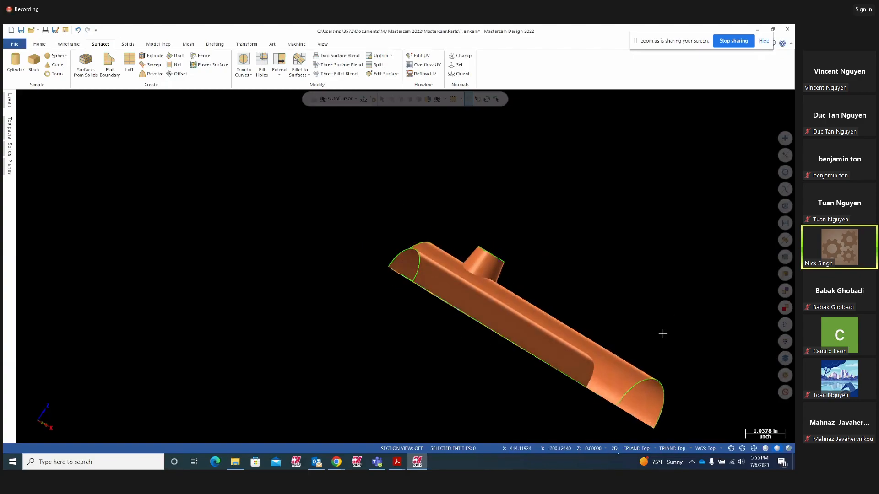
mouse_move(627, 310)
middle_down()
mouse_move(404, 263)
mouse_move(644, 462)
middle_up()
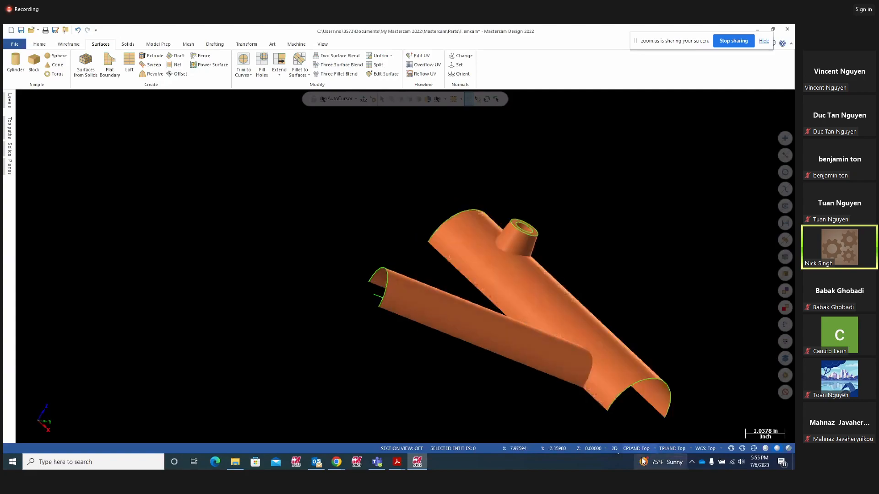
Switch to 3D construction mode and draw a line joining the arc's endpoints at the side branch's open end
click(615, 449)
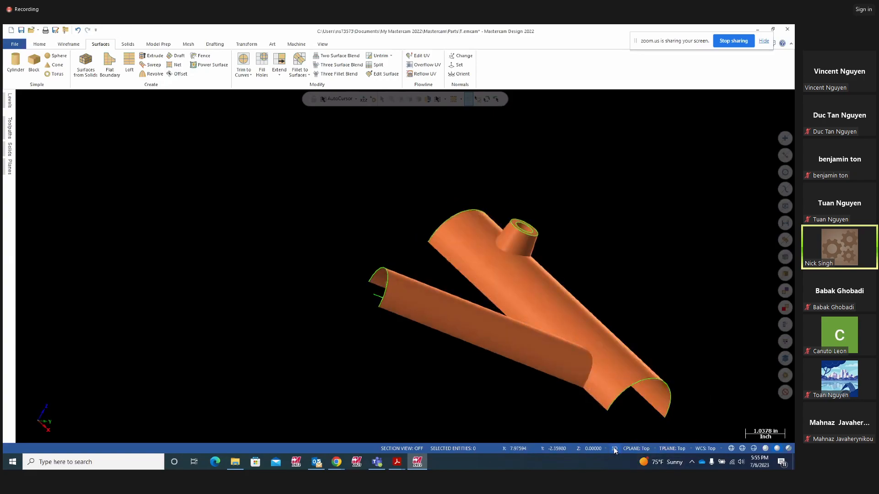
middle_drag(378, 311, 396, 332)
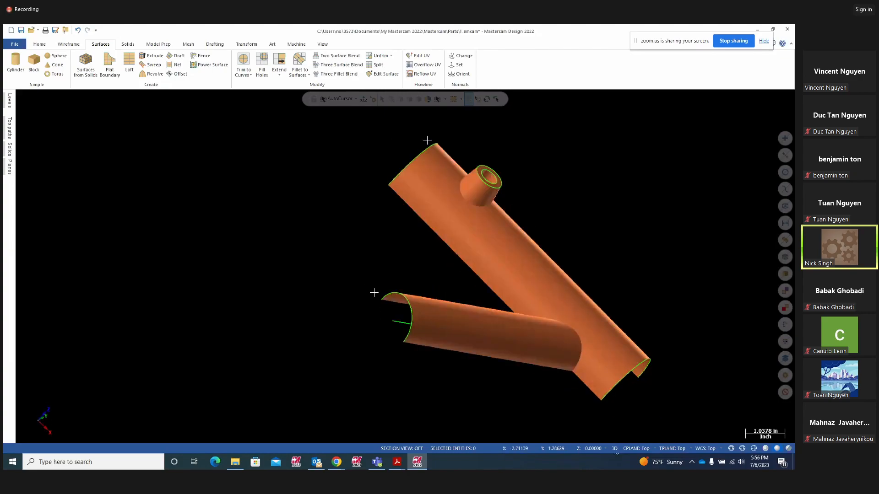
middle_drag(679, 299, 647, 281)
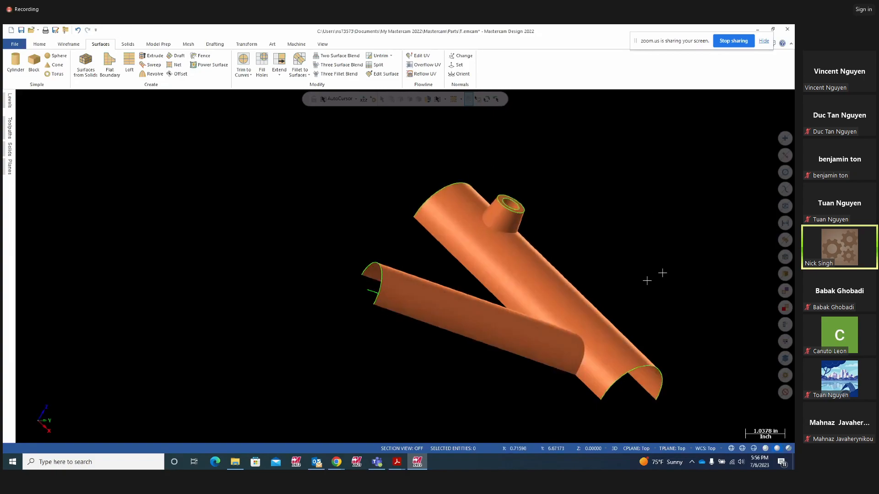
click(65, 45)
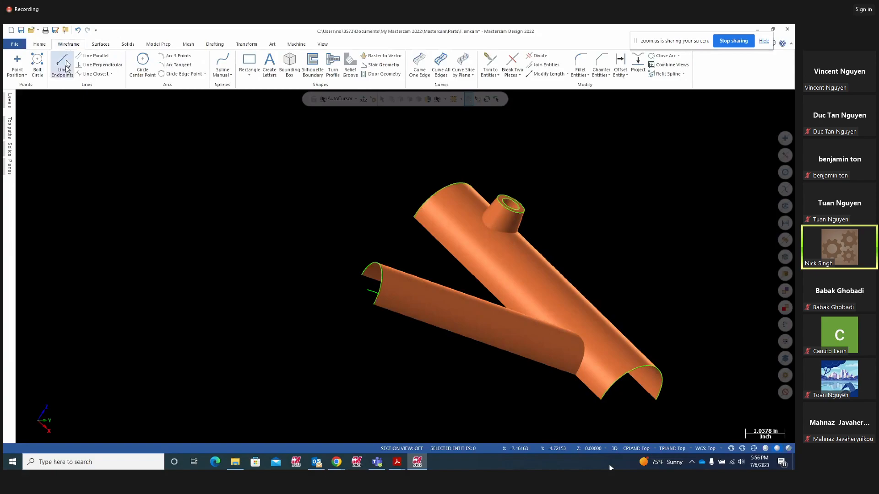
click(64, 65)
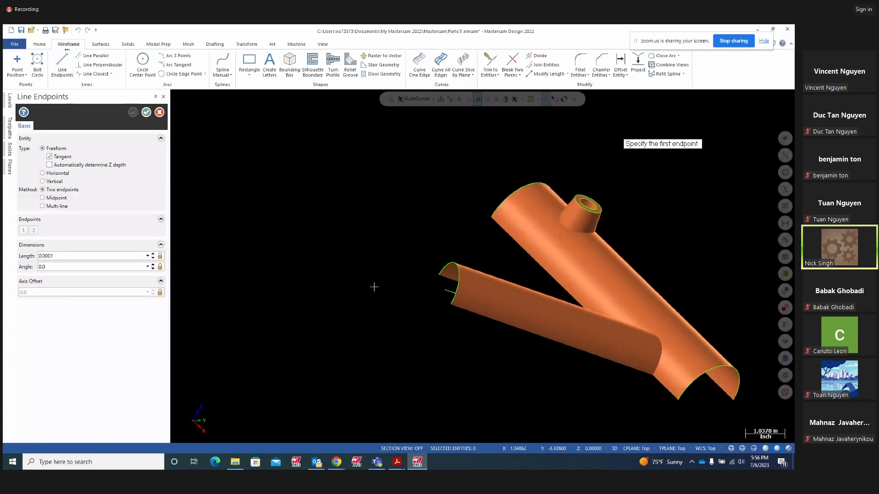
click(439, 274)
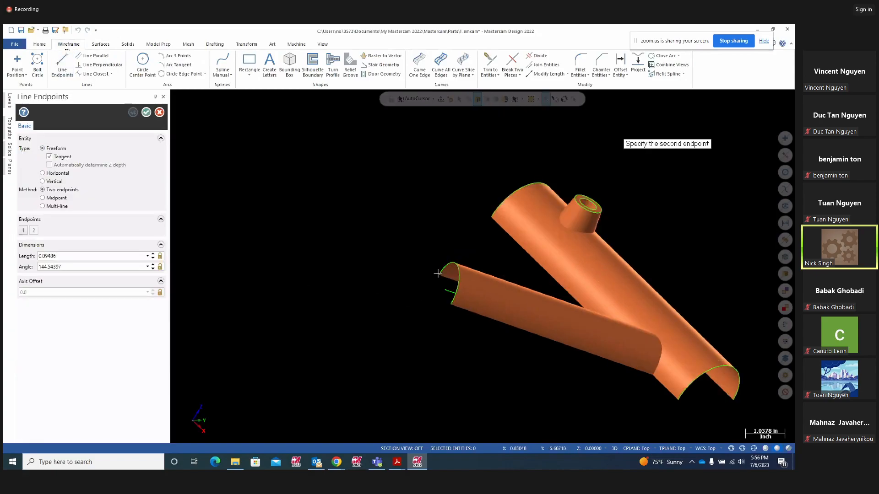
click(452, 309)
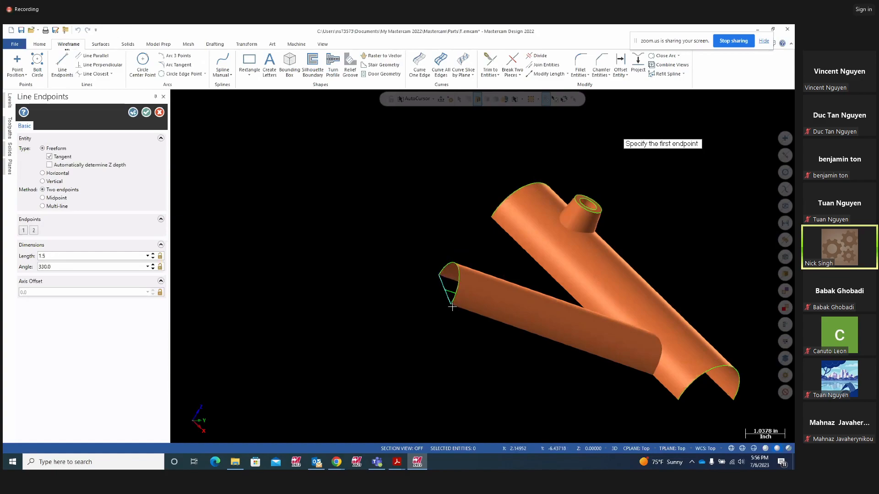
Draw lines joining the arc endpoints at both open ends of the main half-cylinder and finish the line command
middle_drag(472, 359, 328, 341)
click(460, 363)
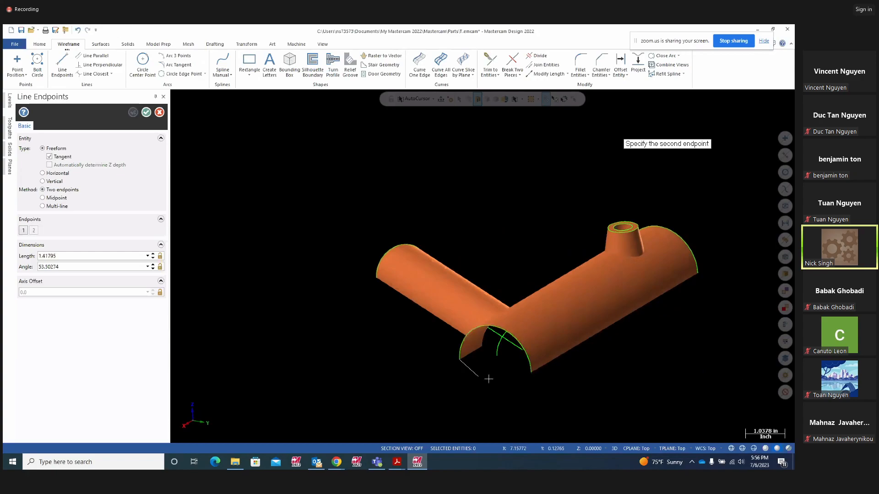
click(531, 371)
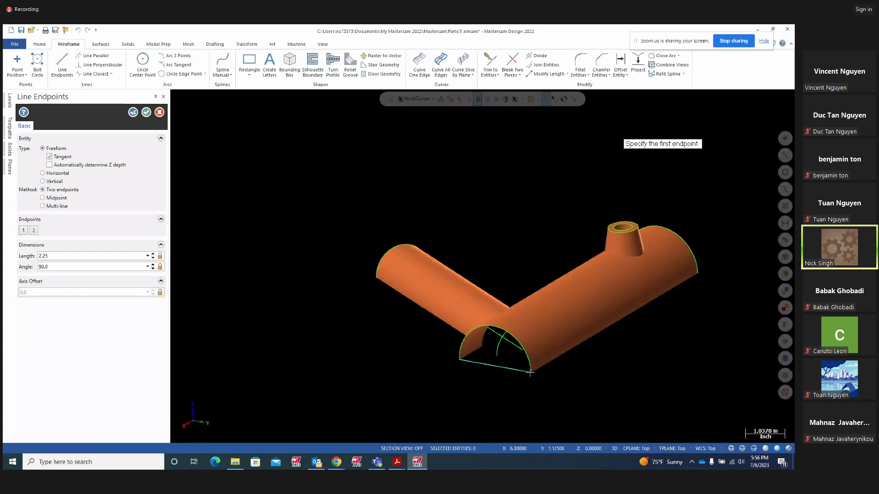
middle_drag(641, 341, 505, 372)
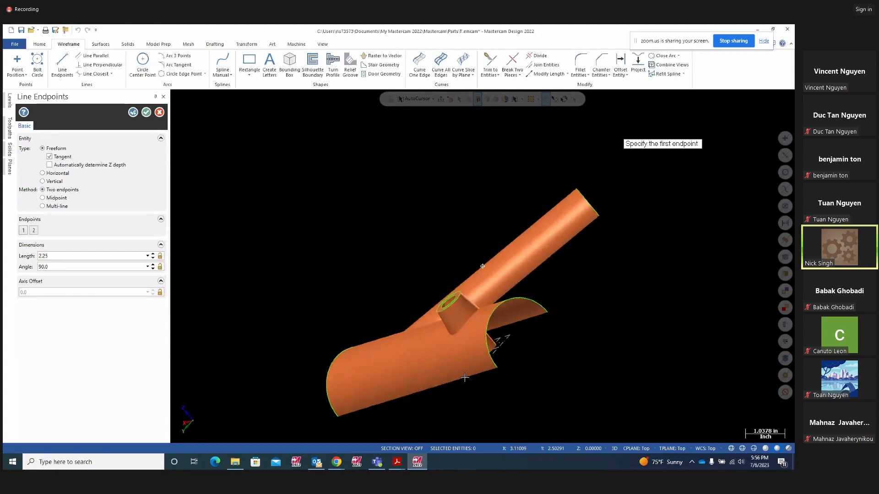
click(505, 372)
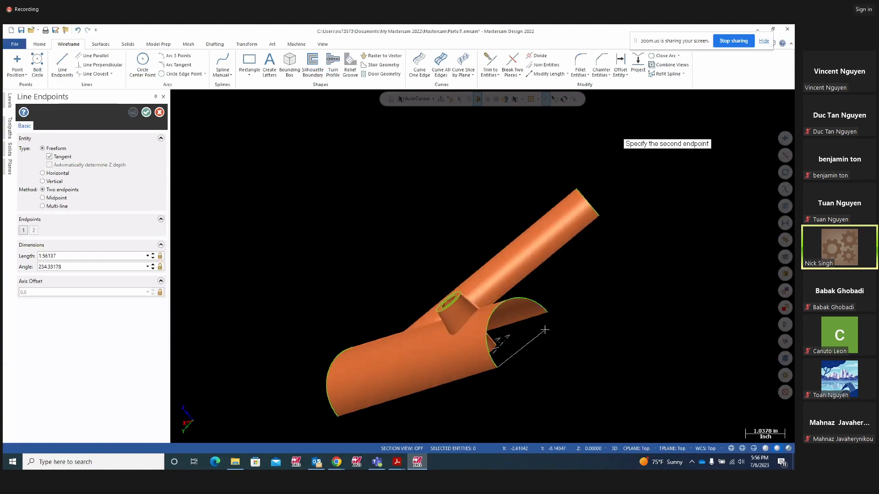
click(547, 315)
click(146, 112)
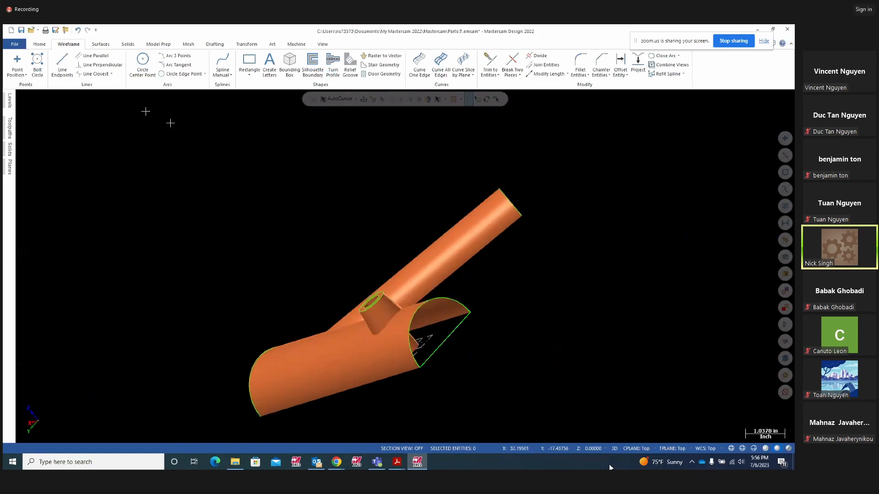
Create a flat boundary surface from the arc and closing line at the side branch's open end
middle_drag(526, 315, 484, 362)
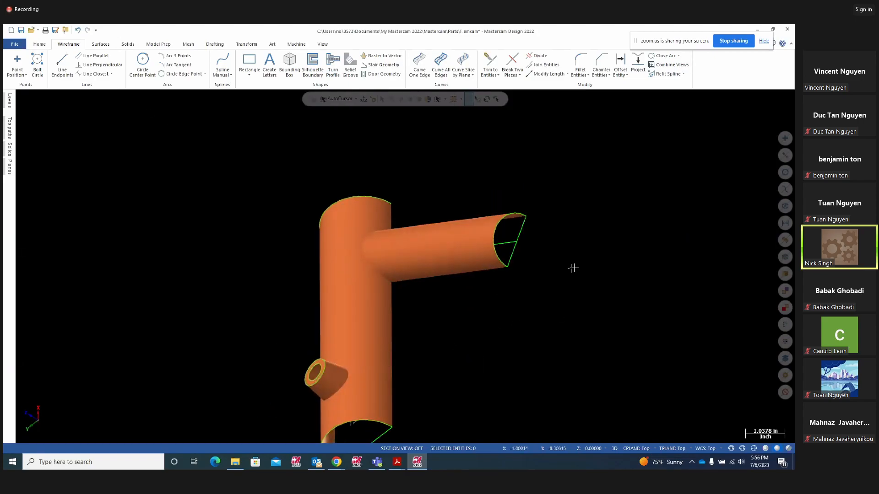
click(101, 44)
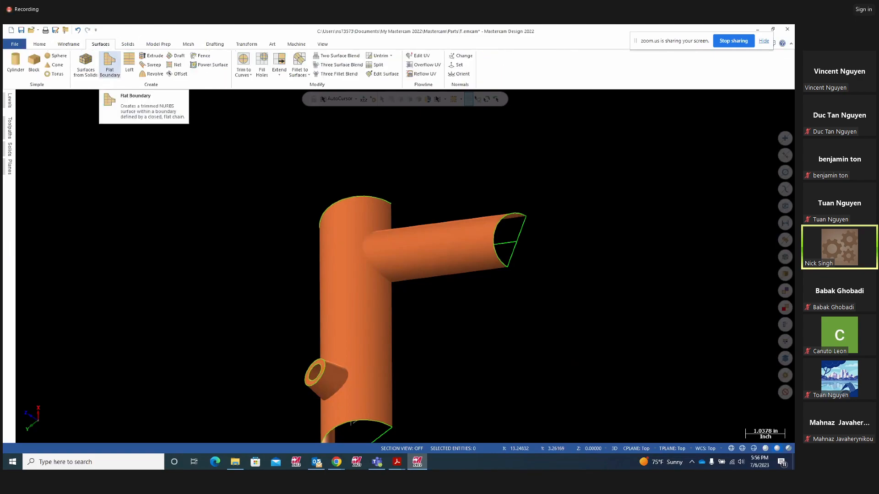
click(108, 60)
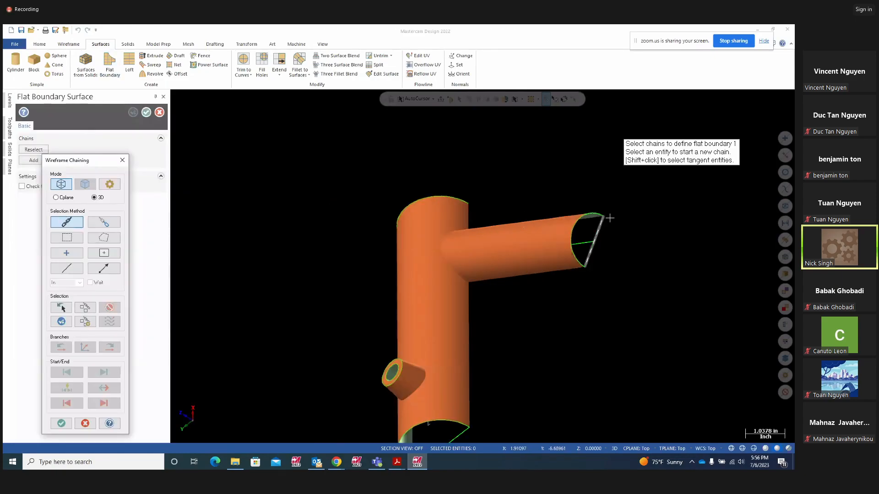
click(600, 216)
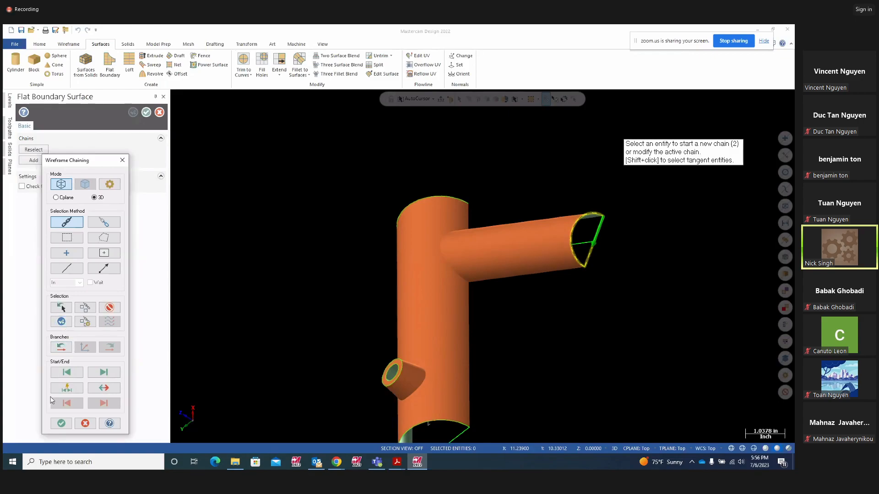
click(61, 423)
middle_drag(609, 321, 665, 278)
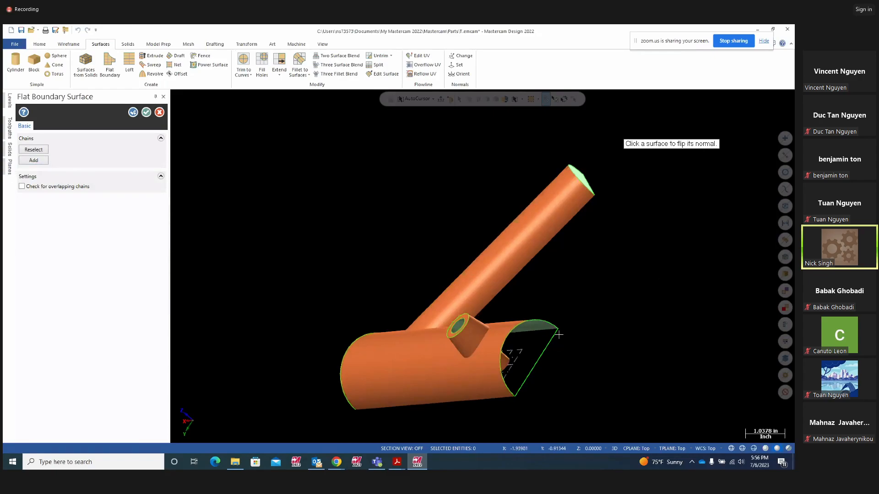
middle_drag(628, 327, 649, 322)
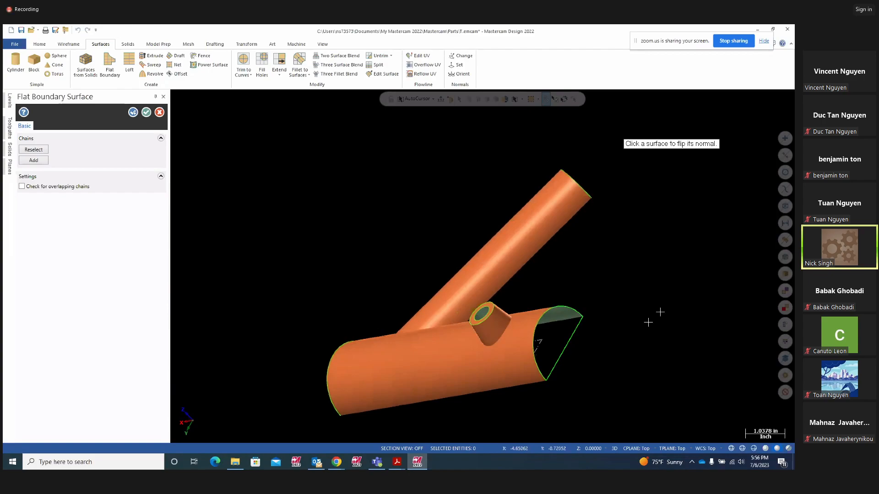
click(133, 112)
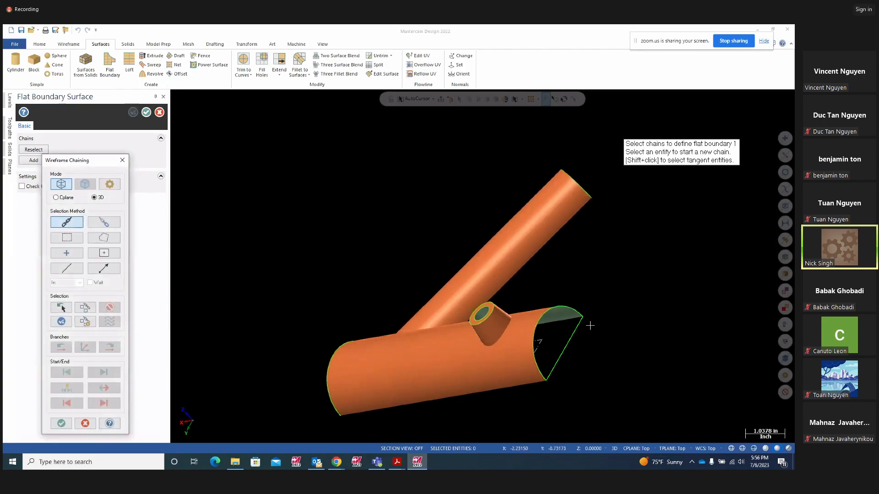
Create a flat boundary surface closing the main half-cylinder's end nearest the cone
click(572, 334)
click(61, 321)
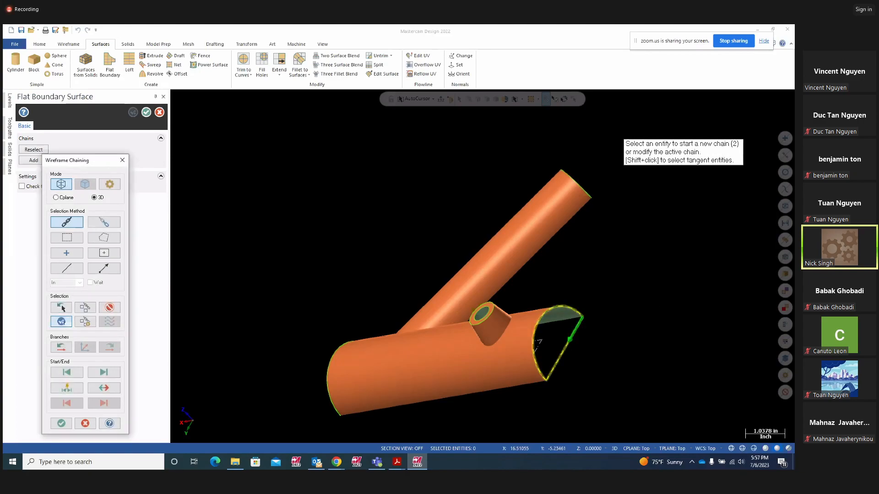
click(61, 424)
click(132, 111)
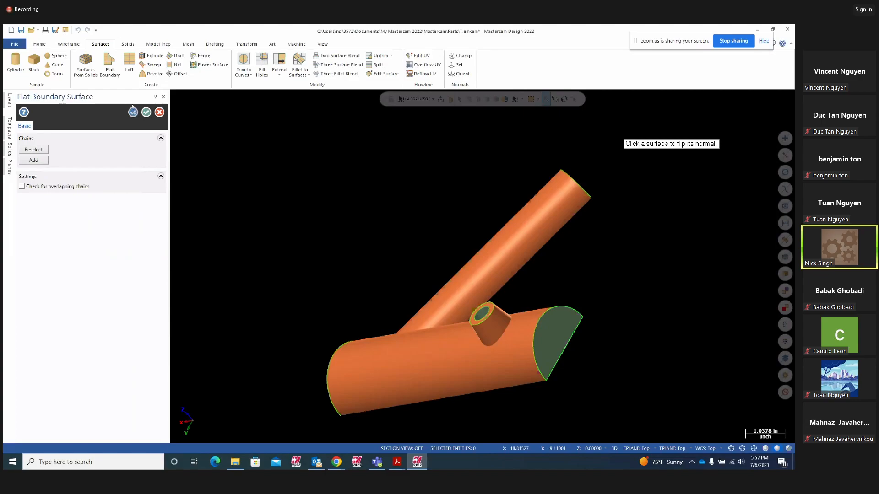
Cap the main half-cylinder's end nearest the side branch with a flat boundary surface and leave the command
middle_drag(366, 245, 512, 206)
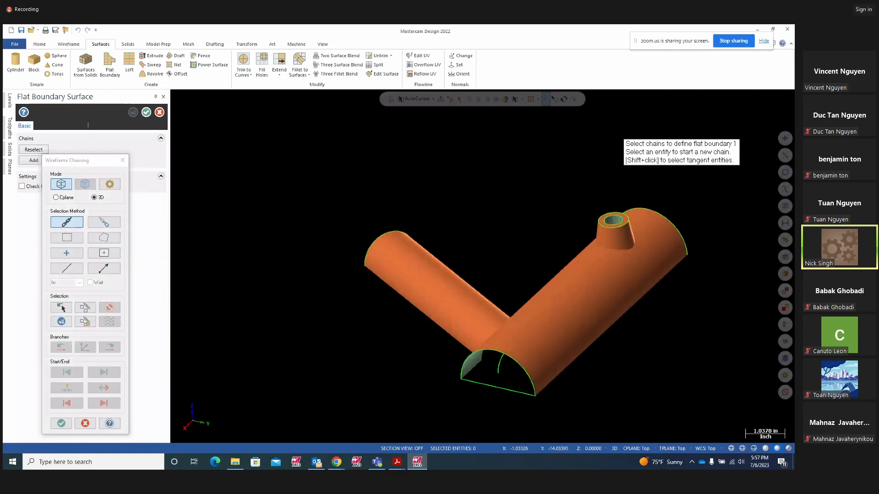
click(461, 381)
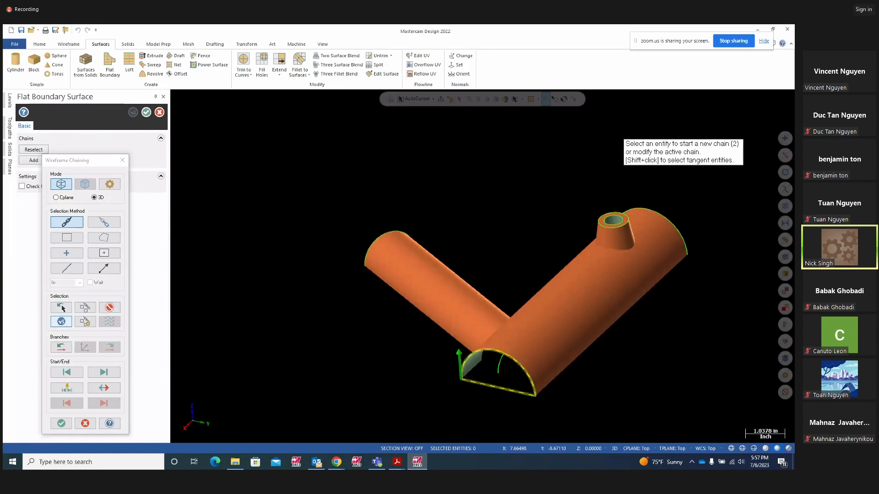
click(63, 424)
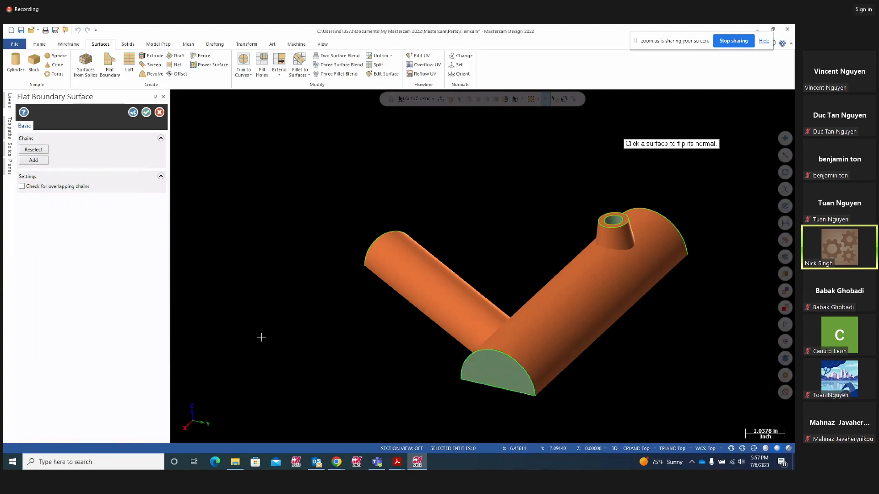
middle_drag(294, 243, 422, 293)
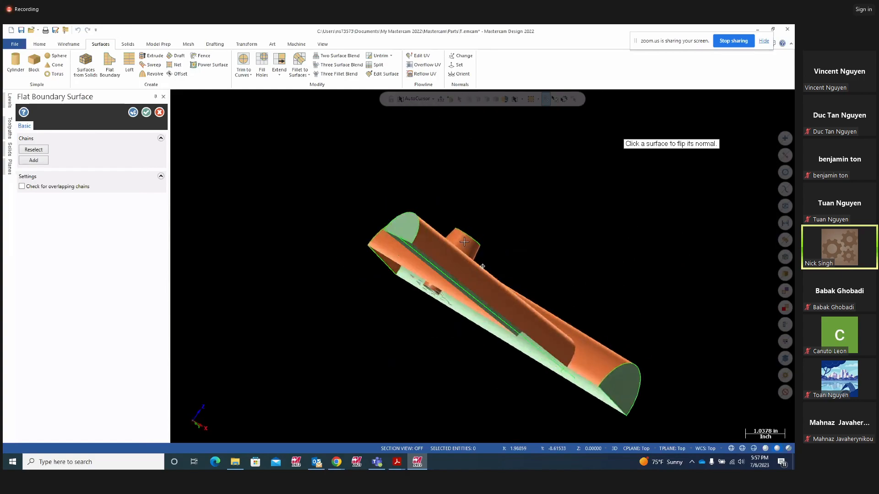
click(132, 113)
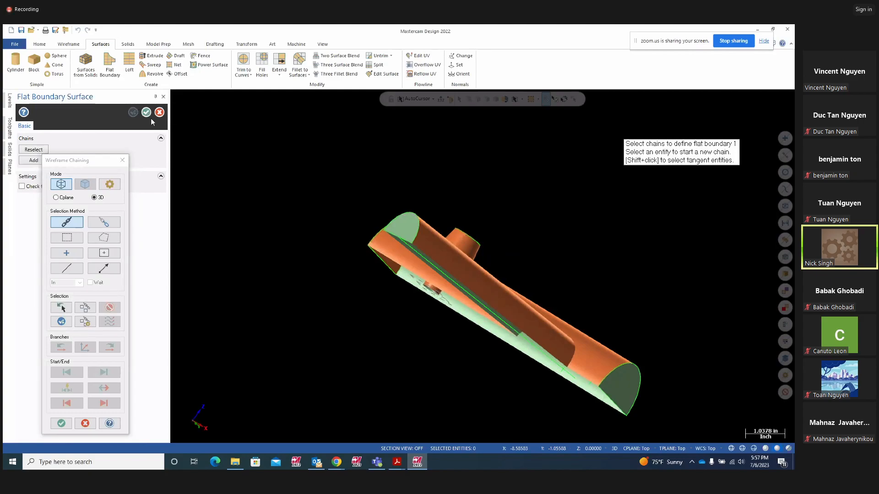
key(Escape)
middle_drag(225, 220, 307, 209)
middle_drag(628, 246, 681, 229)
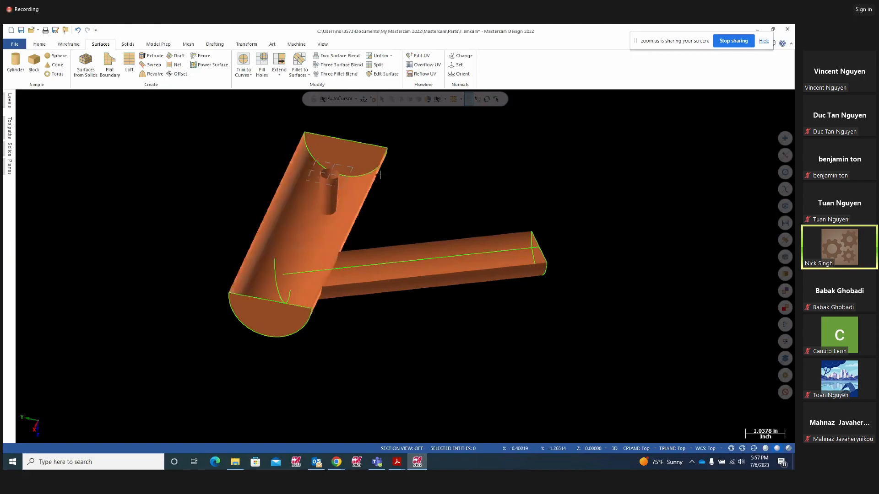
mouse_move(484, 174)
middle_down()
mouse_move(532, 167)
mouse_move(541, 178)
middle_up()
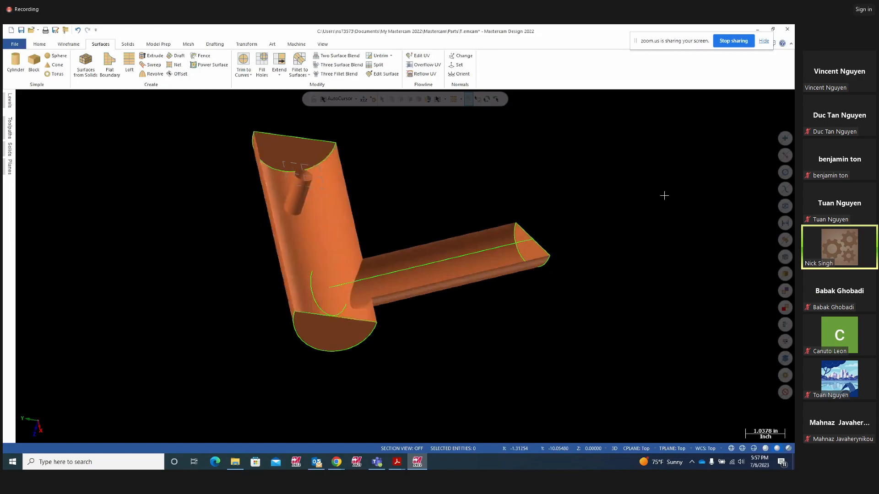
Create curves on all edges of the main half-cylinder surface with Curve All Edges
middle_drag(659, 193, 547, 185)
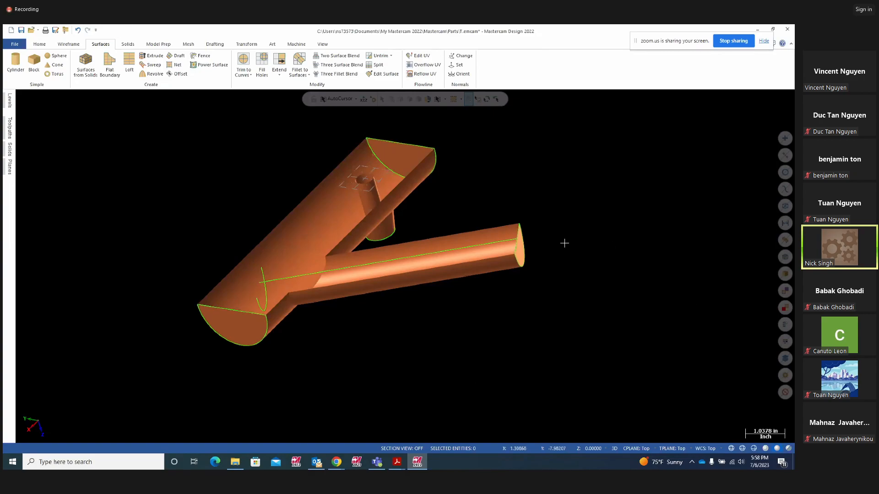
mouse_move(553, 295)
middle_down()
mouse_move(581, 369)
mouse_move(602, 311)
mouse_move(586, 293)
middle_up()
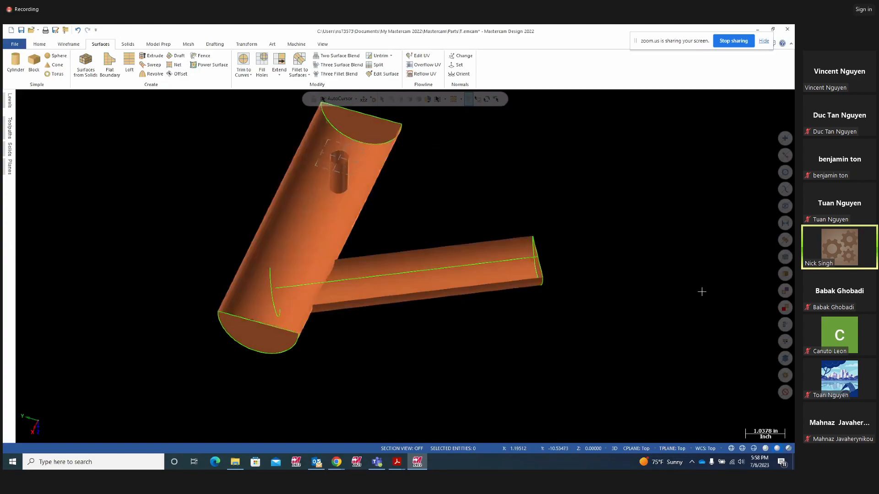
mouse_move(677, 335)
middle_down()
mouse_move(677, 304)
mouse_move(683, 317)
middle_up()
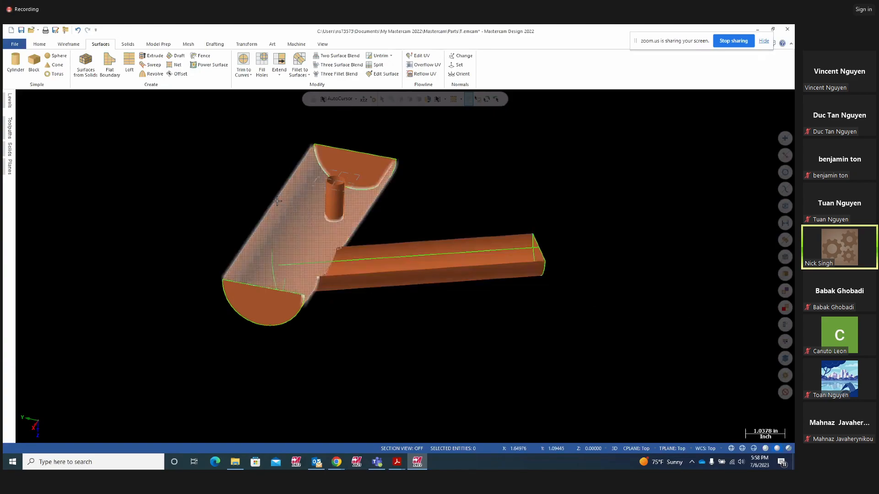
middle_drag(288, 209, 268, 202)
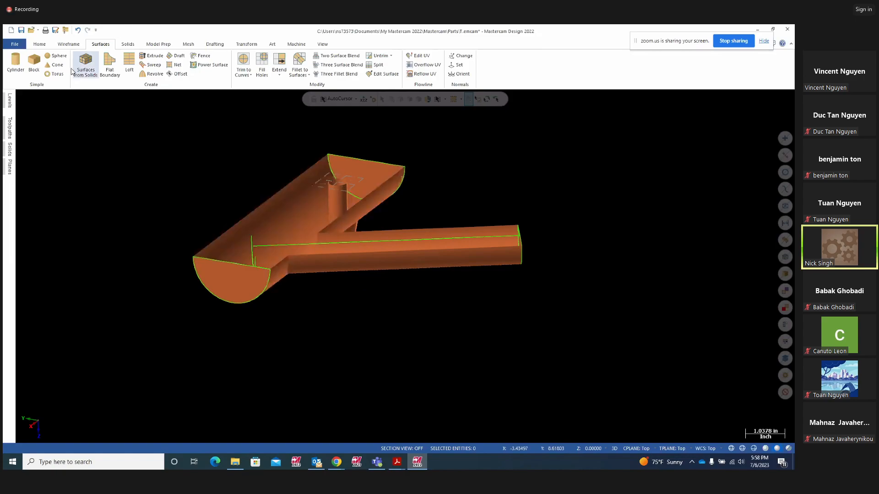
click(73, 46)
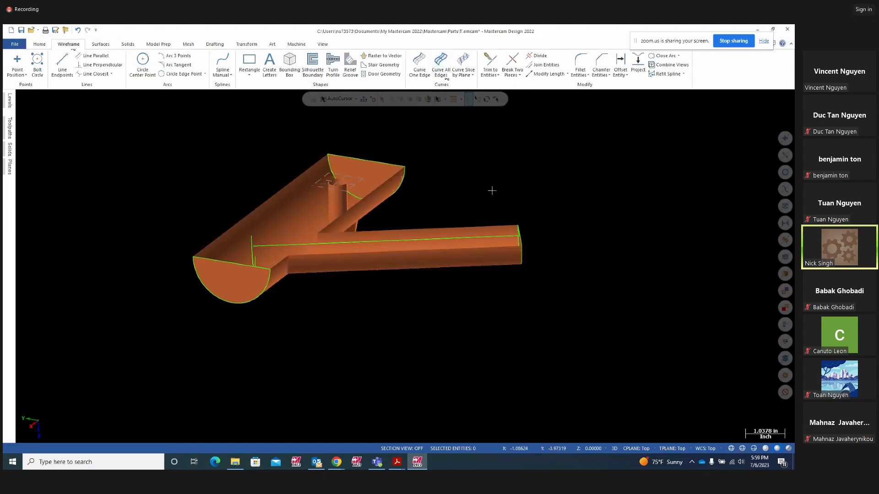
click(442, 73)
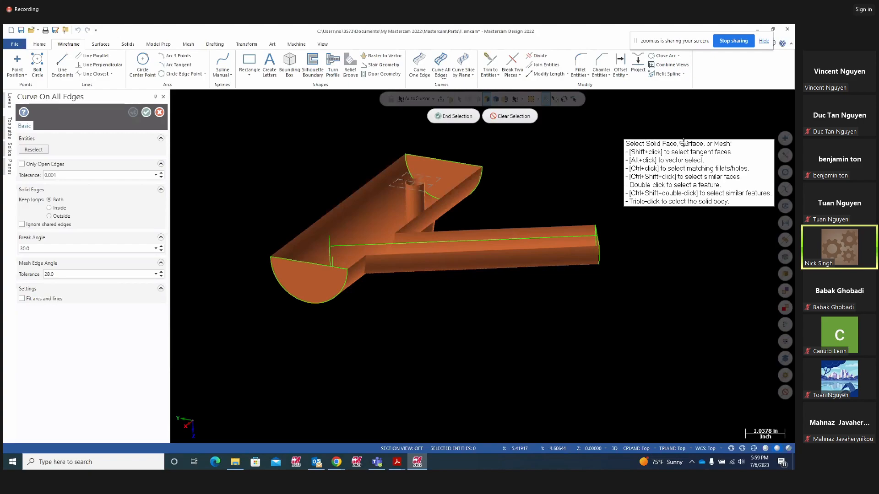
click(370, 217)
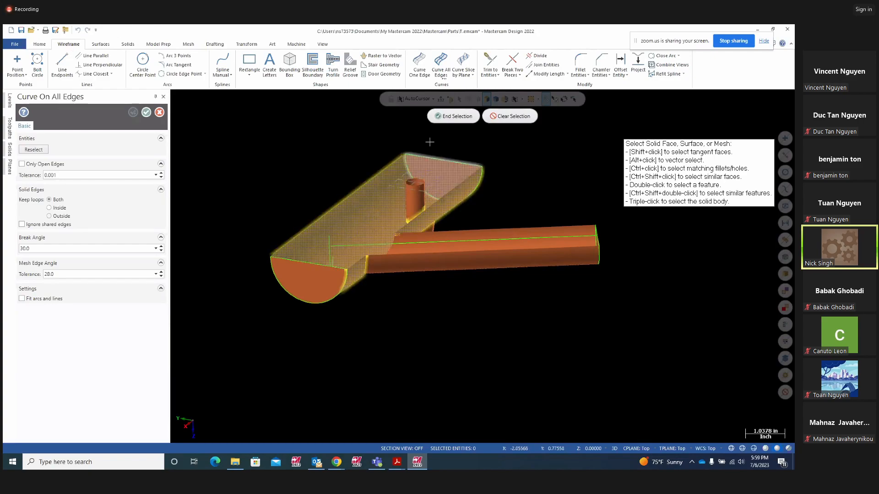
click(458, 116)
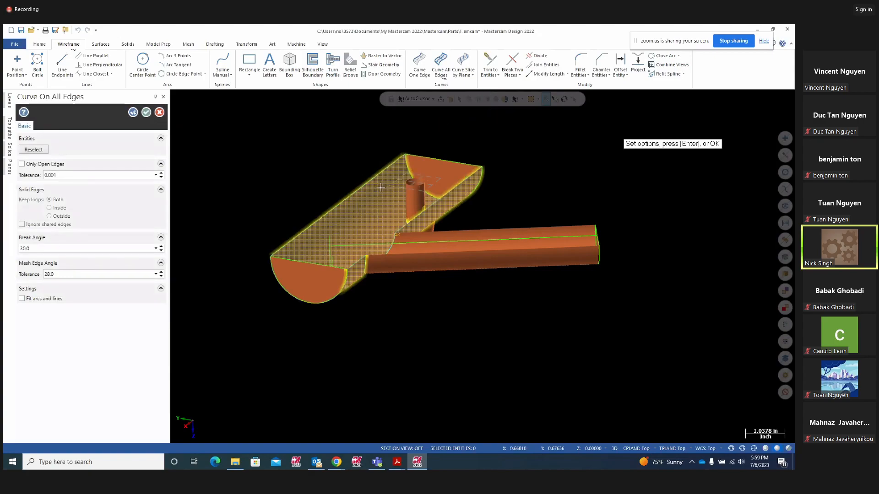
middle_drag(452, 299, 383, 236)
middle_drag(474, 198, 453, 172)
click(147, 112)
Check the new edge curves at the side branch junction and undo the all-edges curve creation
middle_drag(341, 190, 291, 199)
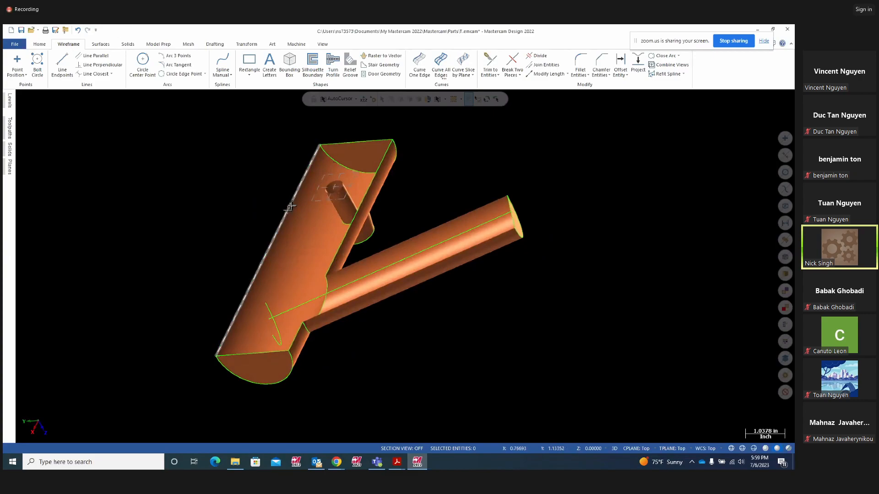
middle_drag(290, 207, 525, 326)
middle_drag(615, 331, 600, 334)
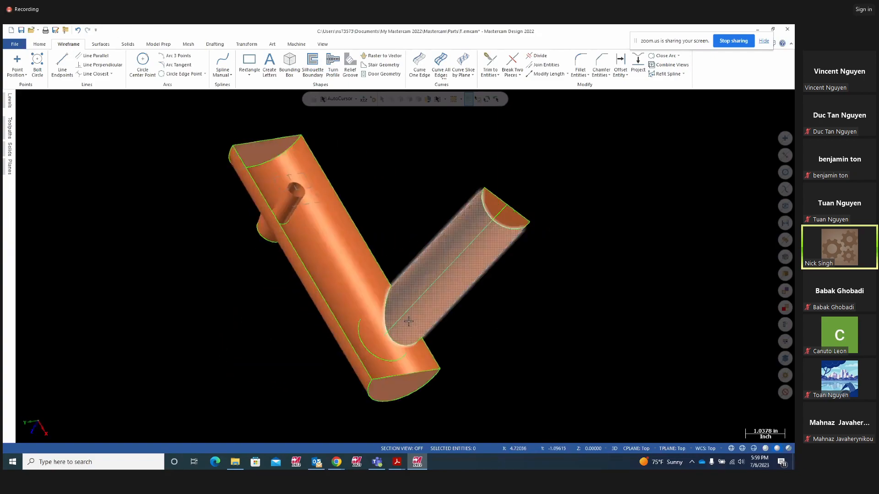
click(385, 312)
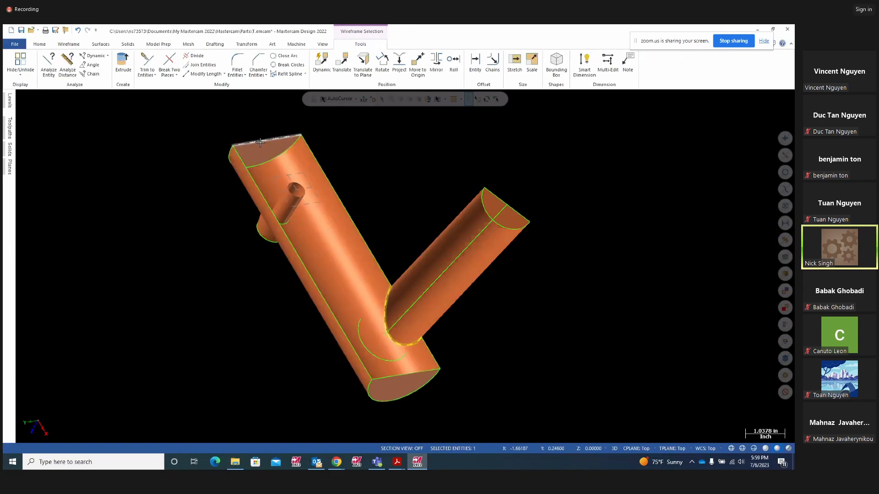
click(76, 33)
Create a Curve One Edge curve along the main half-cylinder's long edge between the cone end and the side branch
middle_drag(283, 365, 196, 343)
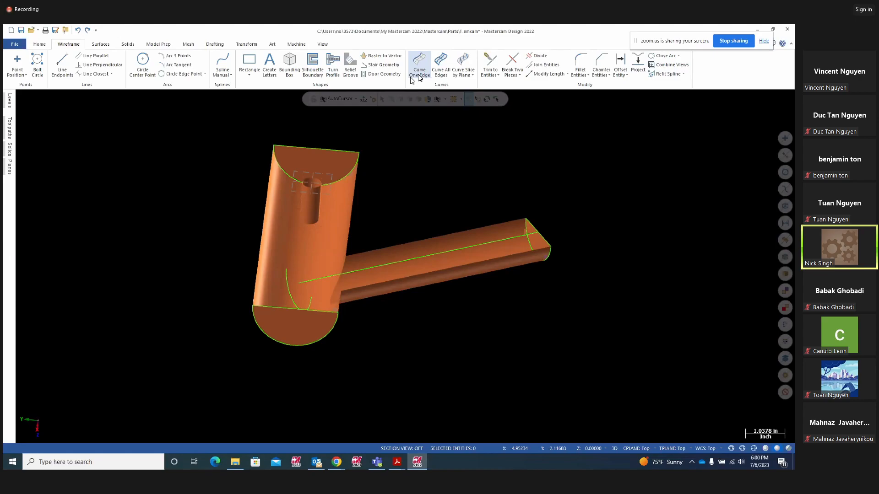
click(442, 74)
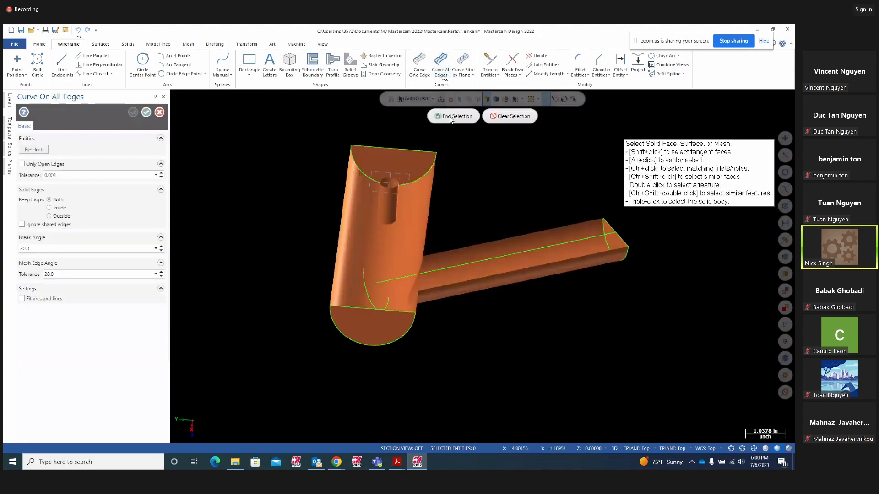
key(Escape)
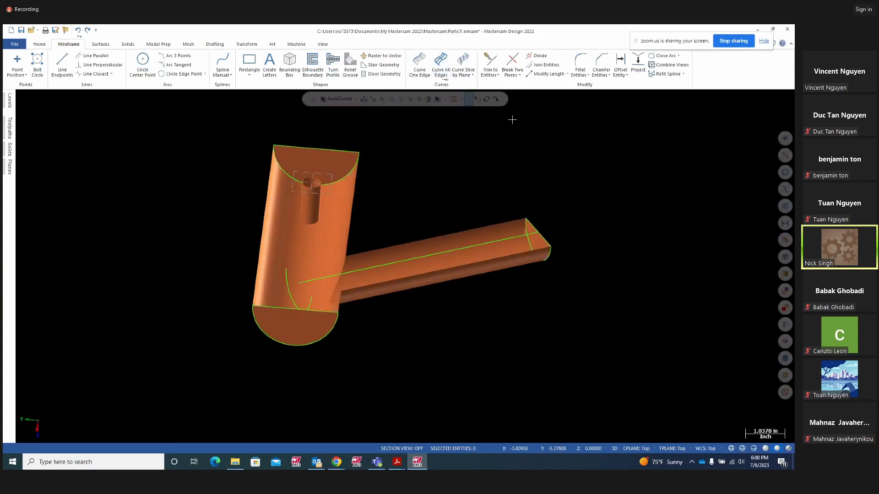
click(415, 74)
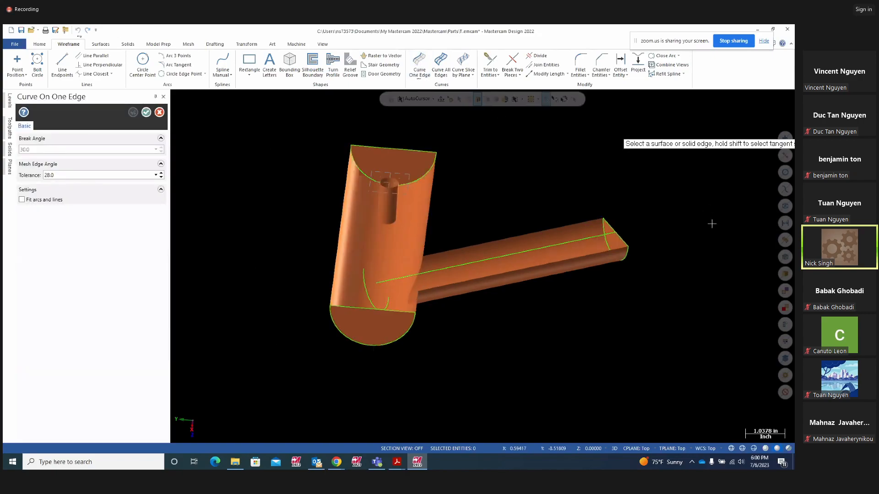
middle_drag(714, 236, 655, 218)
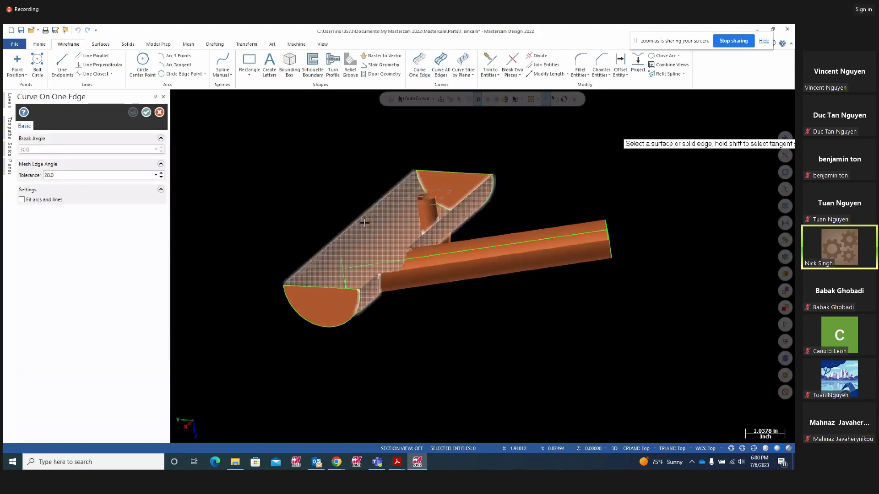
click(382, 237)
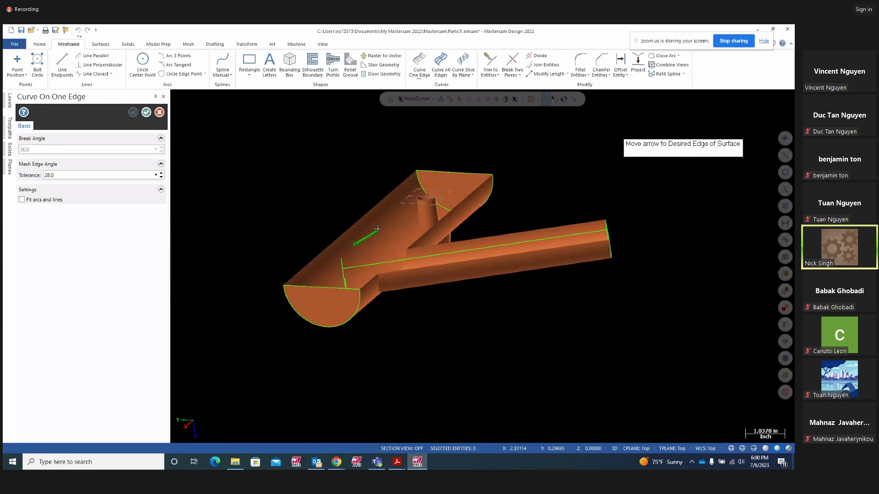
middle_drag(390, 235, 412, 250)
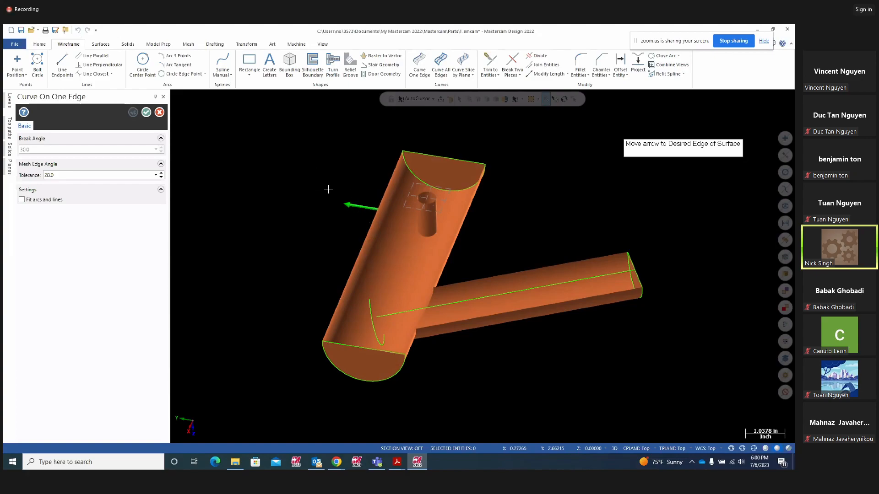
middle_drag(419, 235, 476, 225)
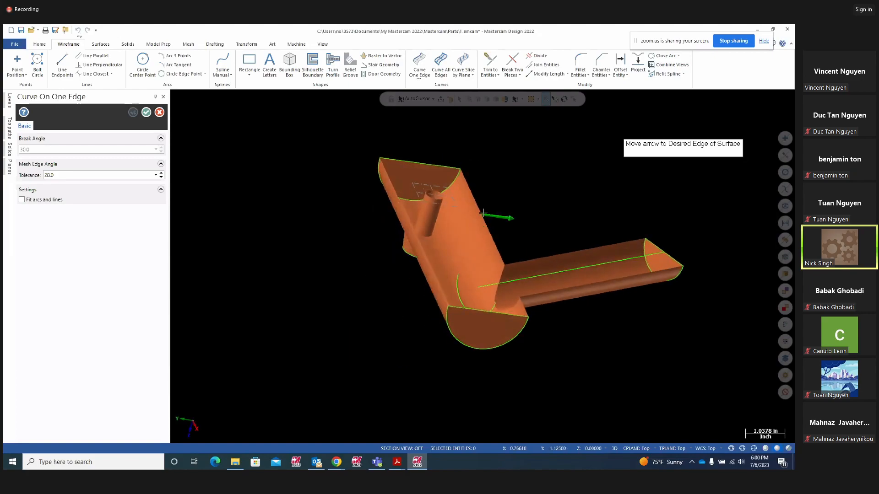
click(501, 195)
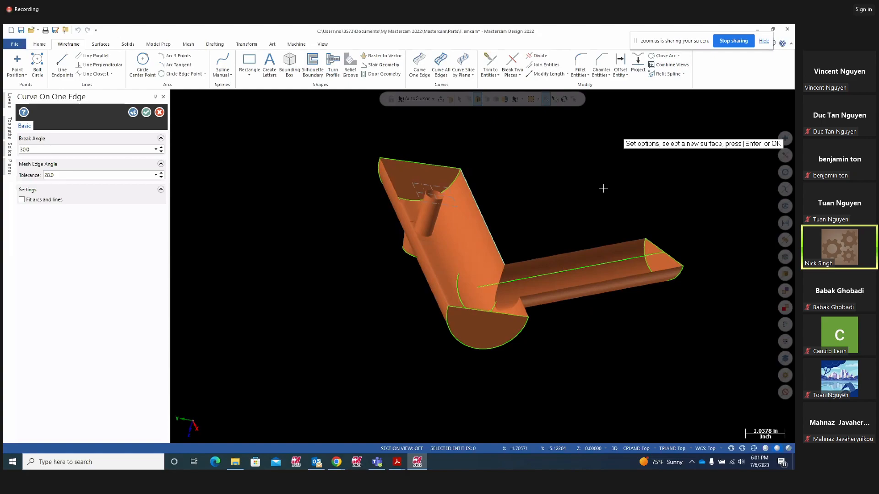
click(132, 113)
Create an edge curve along the main half-cylinder's full-length straight edge opposite the side branch
middle_drag(643, 363, 455, 241)
click(458, 245)
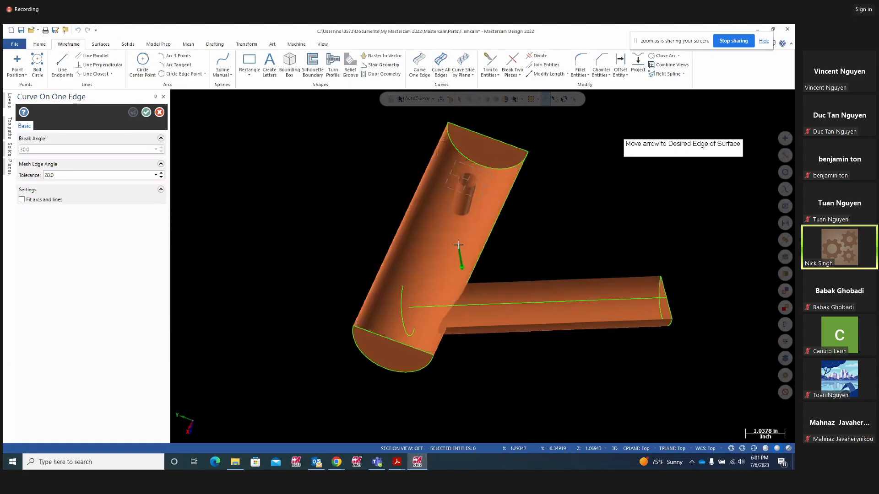
click(401, 200)
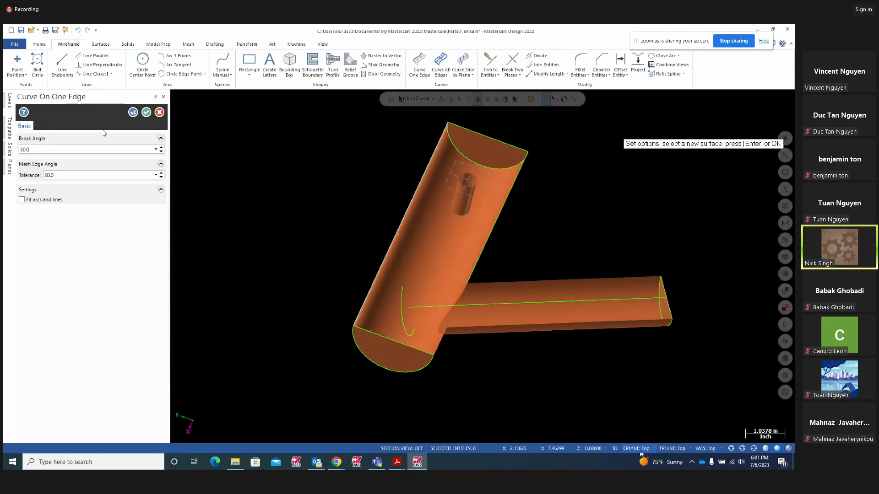
click(133, 113)
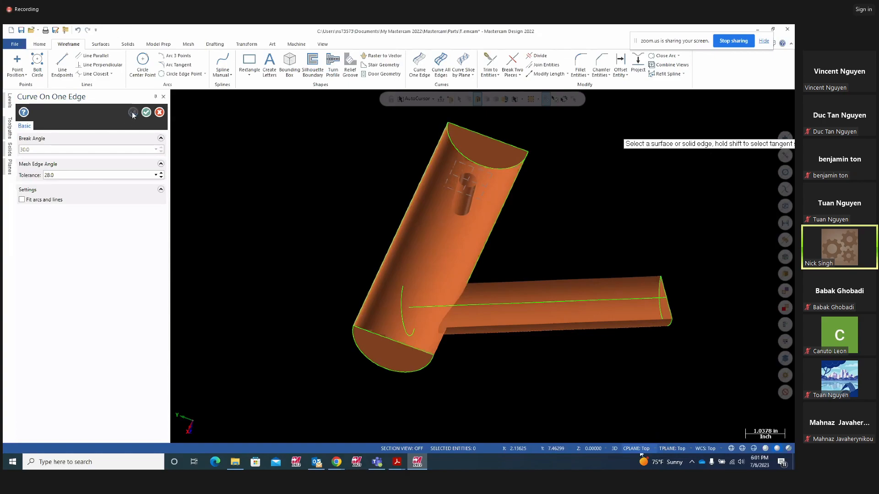
Create edge curves along both long straight edges of the side branch half-cylinder
click(576, 289)
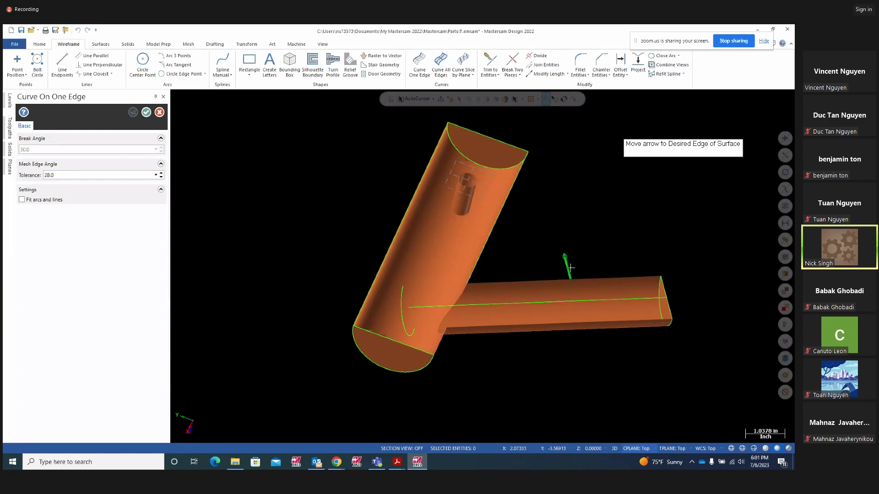
click(570, 267)
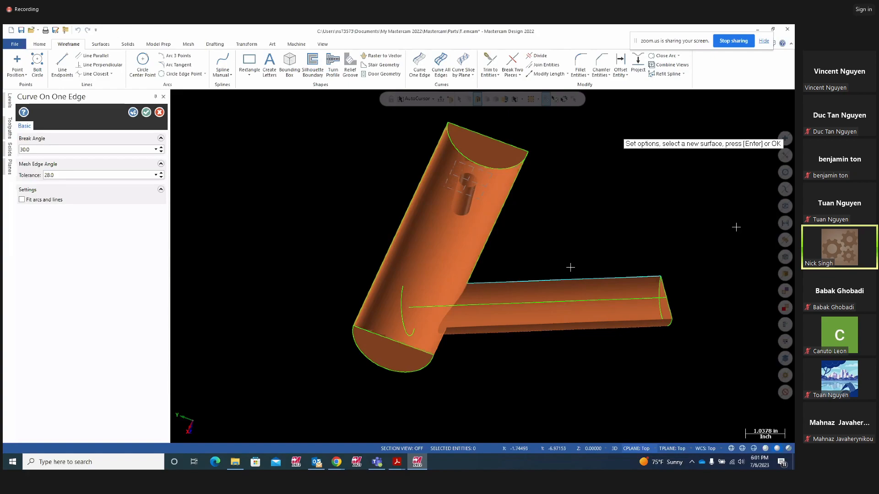
mouse_move(712, 234)
middle_down()
mouse_move(637, 210)
mouse_move(495, 257)
mouse_move(449, 245)
middle_up()
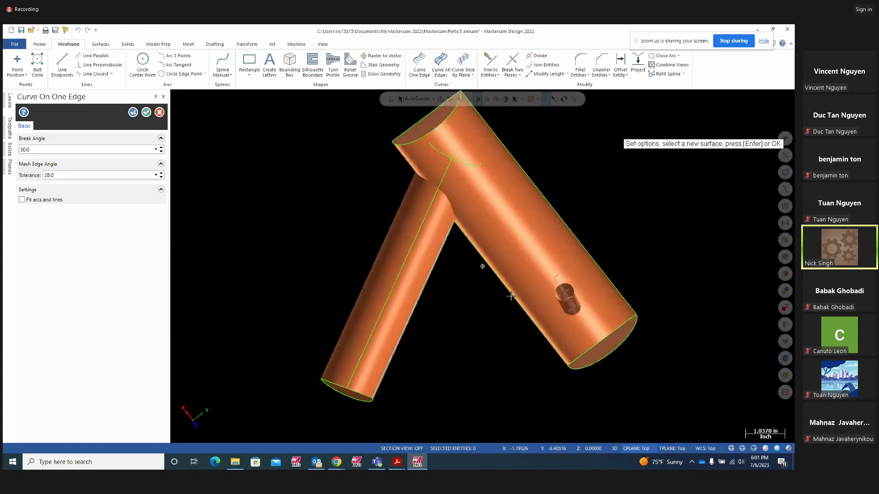
click(407, 226)
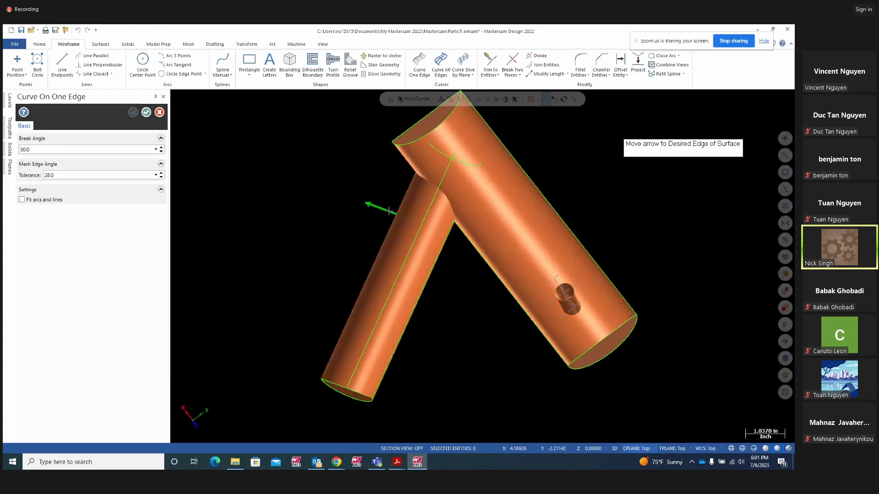
click(389, 211)
Create an edge curve on the main half-cylinder's short straight edge beyond the side branch and finish the command
middle_drag(719, 257, 542, 169)
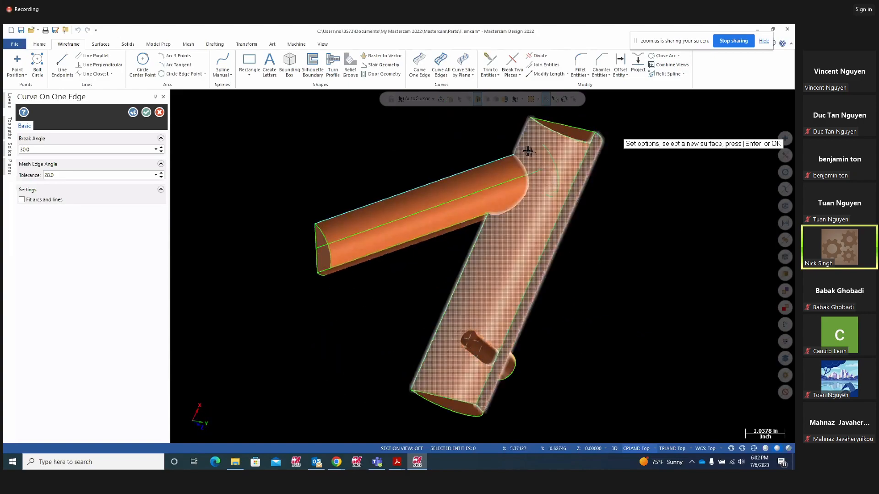
click(529, 151)
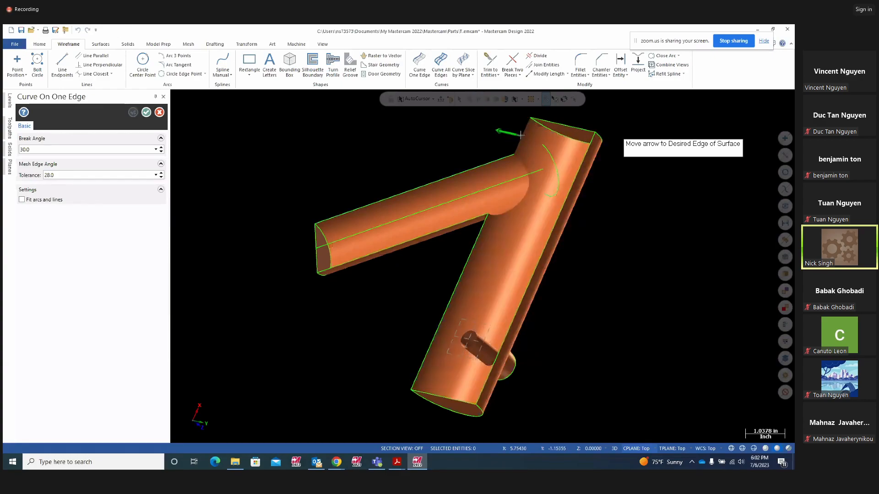
click(522, 134)
mouse_move(680, 304)
middle_down()
mouse_move(663, 304)
mouse_move(749, 299)
mouse_move(758, 287)
middle_up()
mouse_move(672, 326)
middle_down()
mouse_move(694, 320)
mouse_move(682, 330)
middle_up()
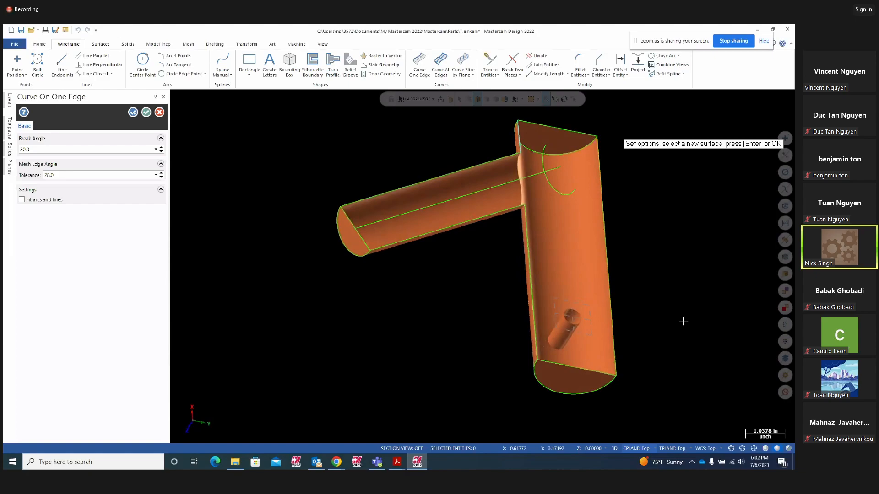
click(146, 112)
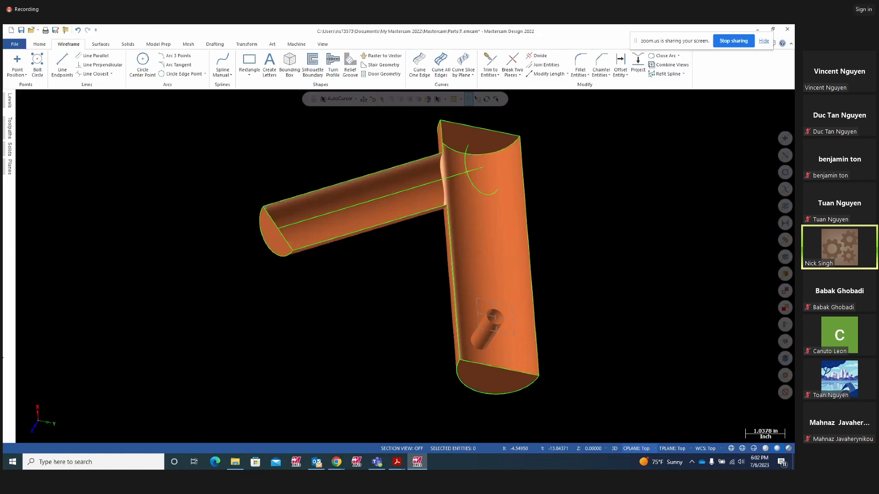
mouse_move(630, 290)
middle_down()
mouse_move(631, 298)
mouse_move(556, 296)
mouse_move(528, 287)
mouse_move(635, 259)
mouse_move(559, 262)
mouse_move(581, 292)
mouse_move(606, 302)
mouse_move(606, 285)
mouse_move(578, 273)
mouse_move(614, 275)
mouse_move(636, 261)
mouse_move(604, 279)
middle_up()
mouse_move(583, 257)
middle_down()
mouse_move(577, 265)
mouse_move(657, 267)
mouse_move(640, 282)
middle_up()
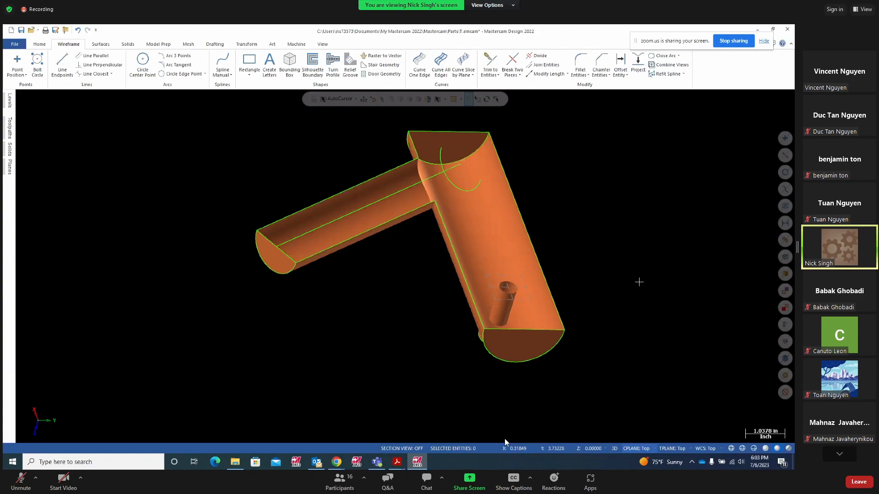
click(840, 456)
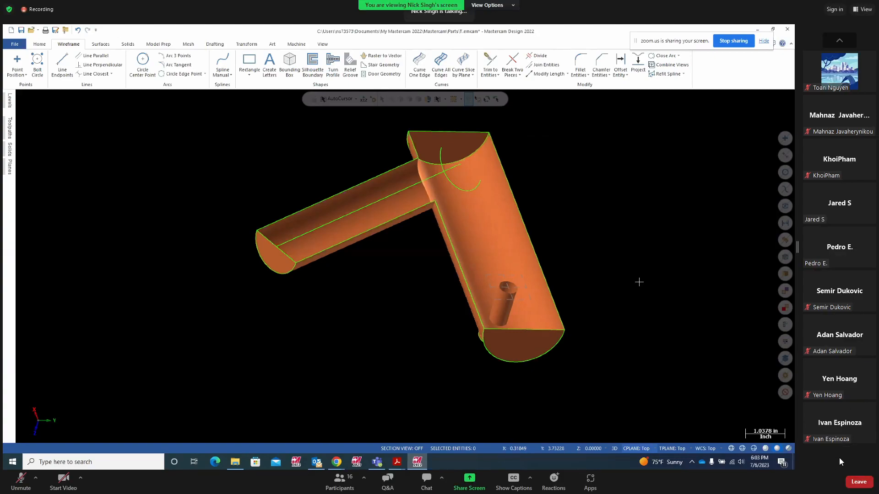
click(842, 41)
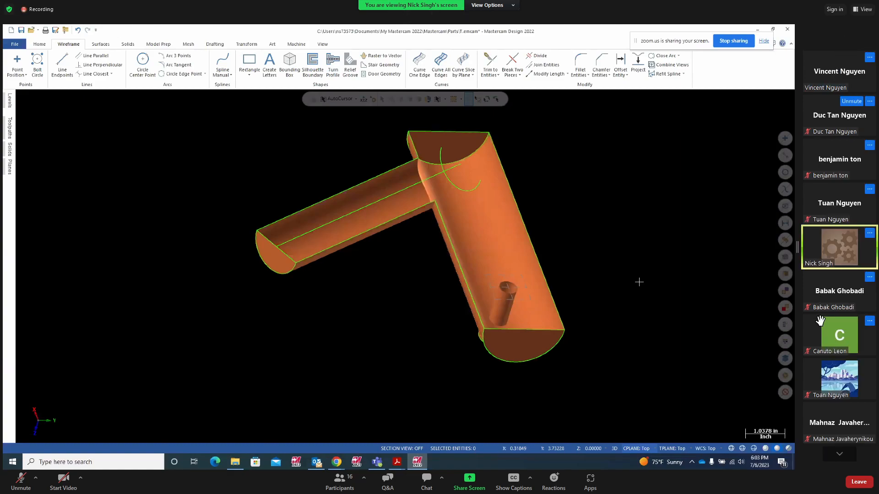
click(847, 460)
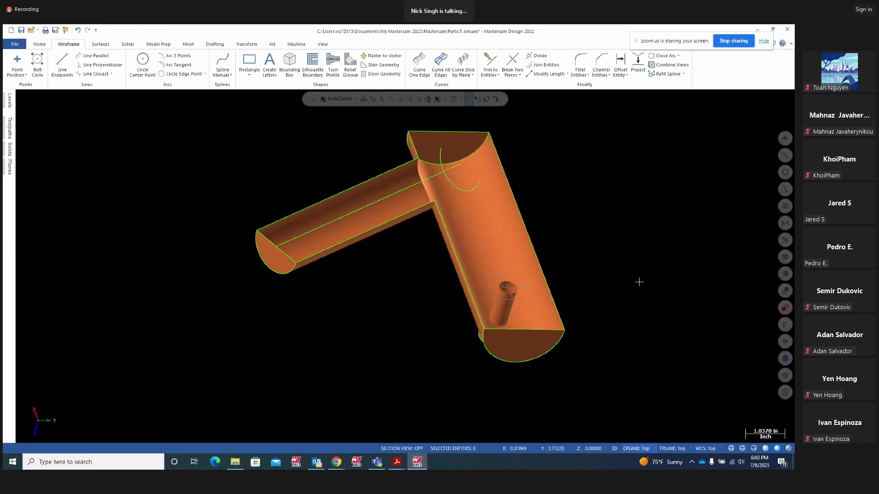
Examine both corners where the side branch's edge curves meet the main half-cylinder's edge curves
mouse_move(637, 280)
middle_down()
mouse_move(622, 239)
mouse_move(571, 181)
mouse_move(555, 228)
mouse_move(559, 220)
mouse_move(571, 232)
mouse_move(603, 353)
mouse_move(611, 338)
mouse_move(630, 337)
mouse_move(590, 325)
mouse_move(616, 326)
mouse_move(582, 277)
mouse_move(443, 238)
middle_up()
scroll(443, 239, up, 10)
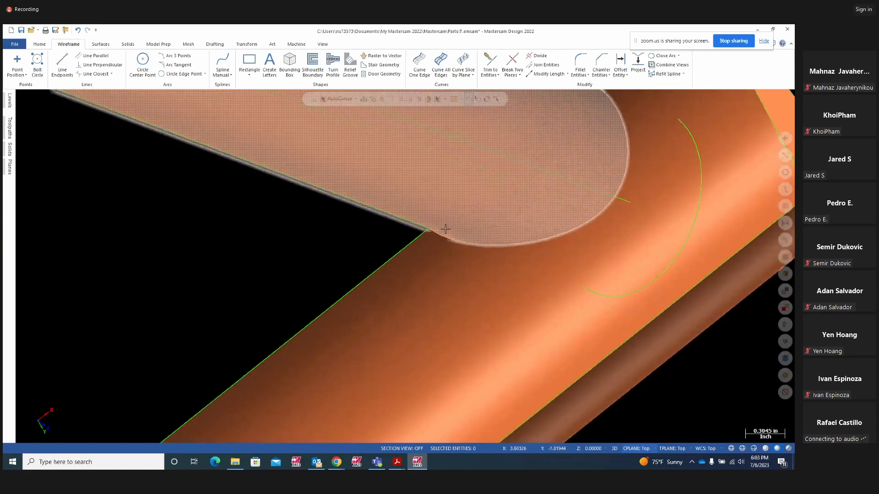
scroll(434, 232, up, 2)
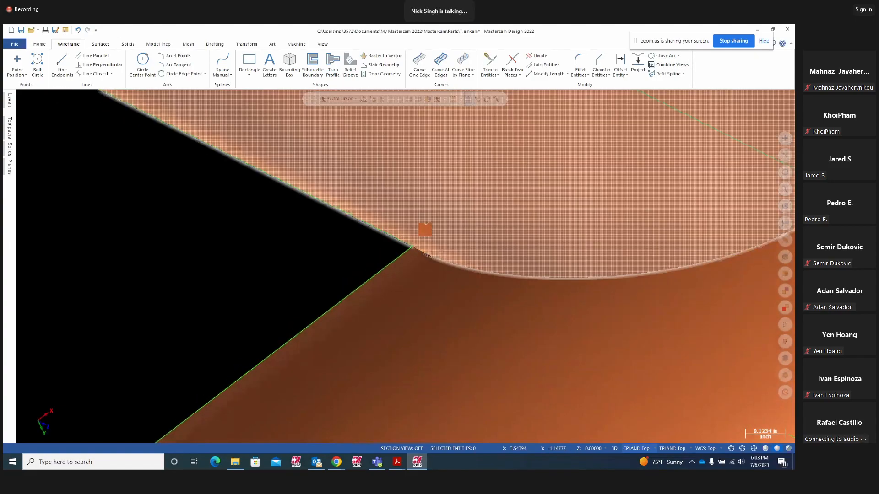
scroll(527, 260, down, 5)
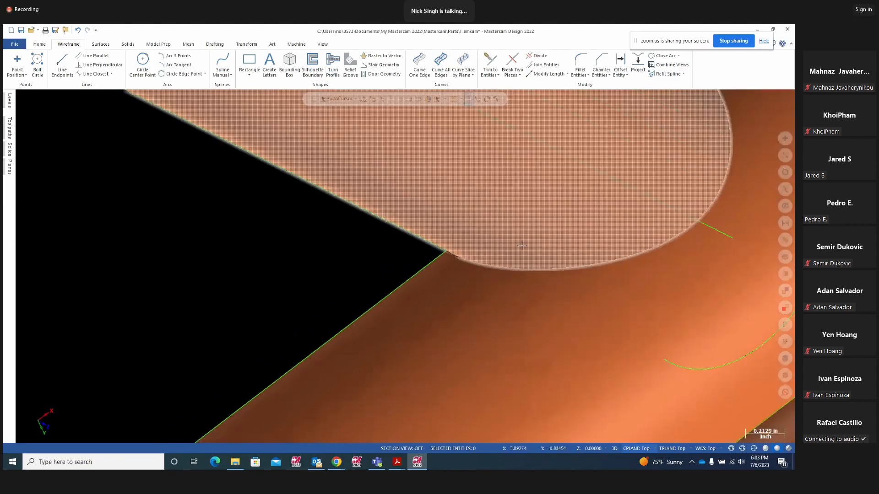
scroll(526, 260, down, 9)
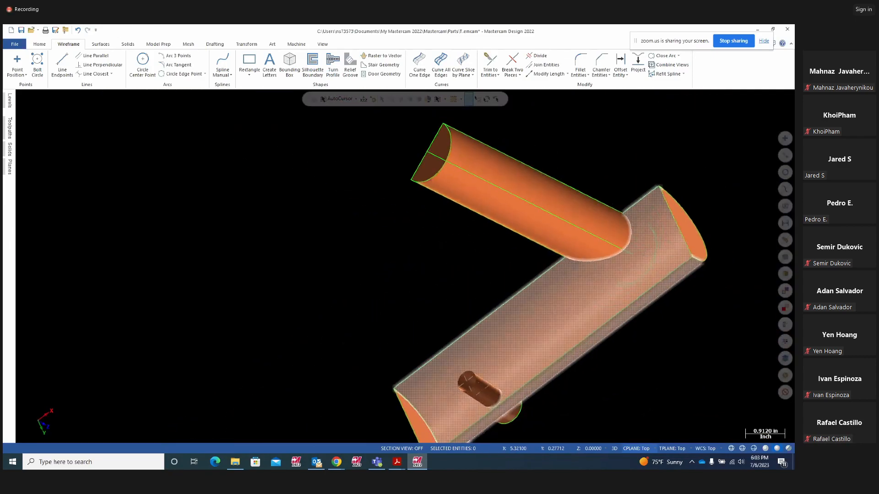
scroll(647, 255, down, 4)
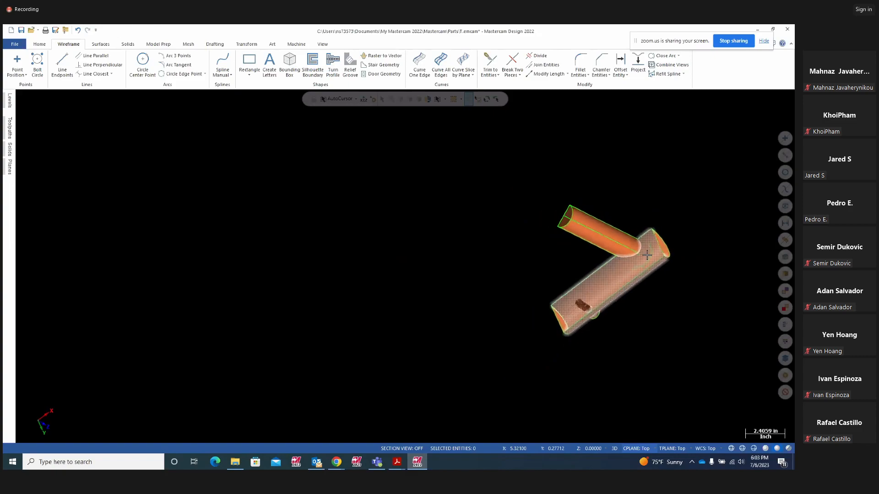
scroll(649, 236, up, 8)
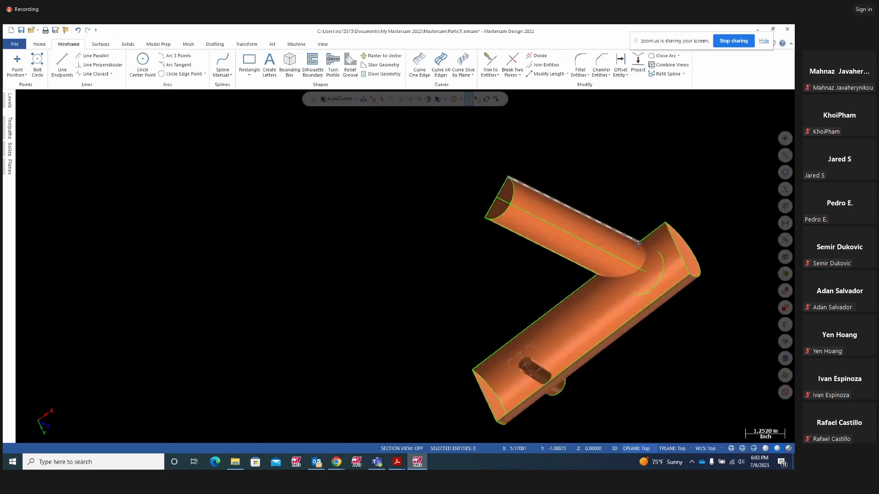
scroll(649, 236, up, 3)
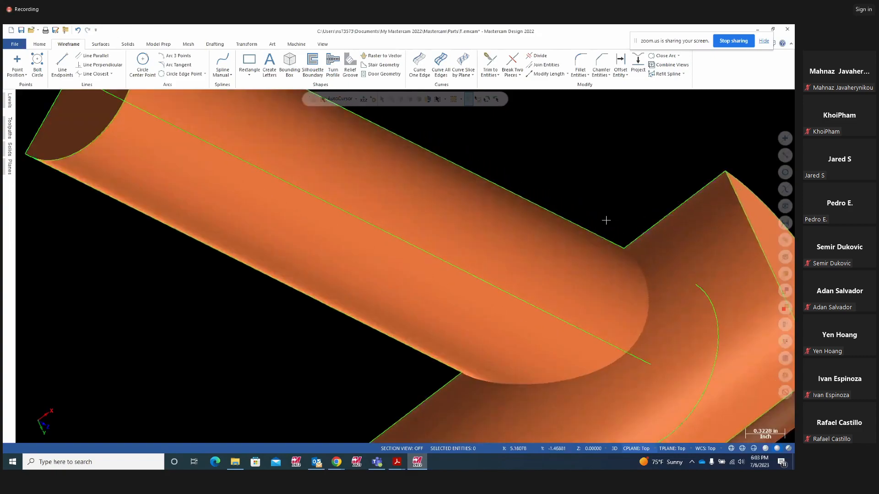
scroll(663, 226, up, 4)
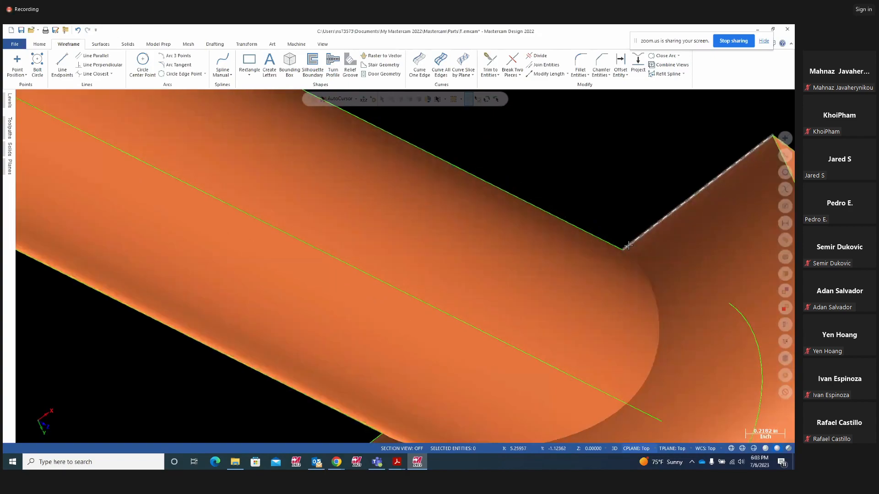
scroll(638, 246, up, 4)
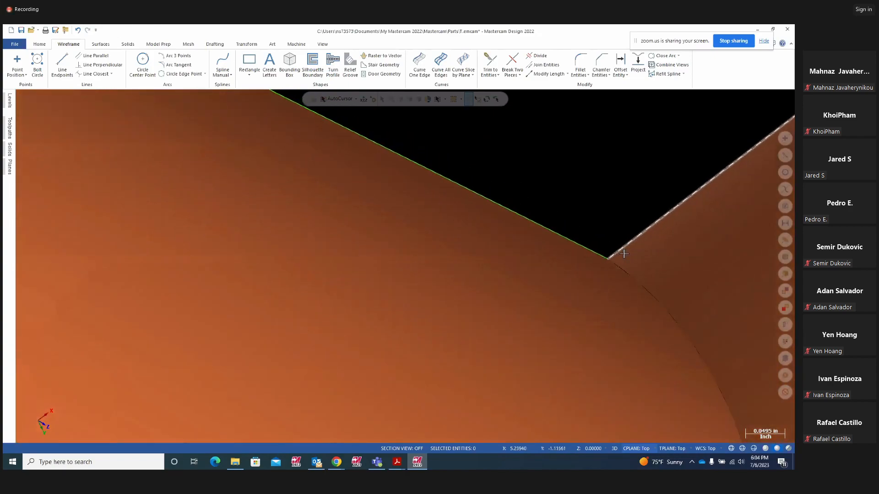
scroll(649, 231, down, 4)
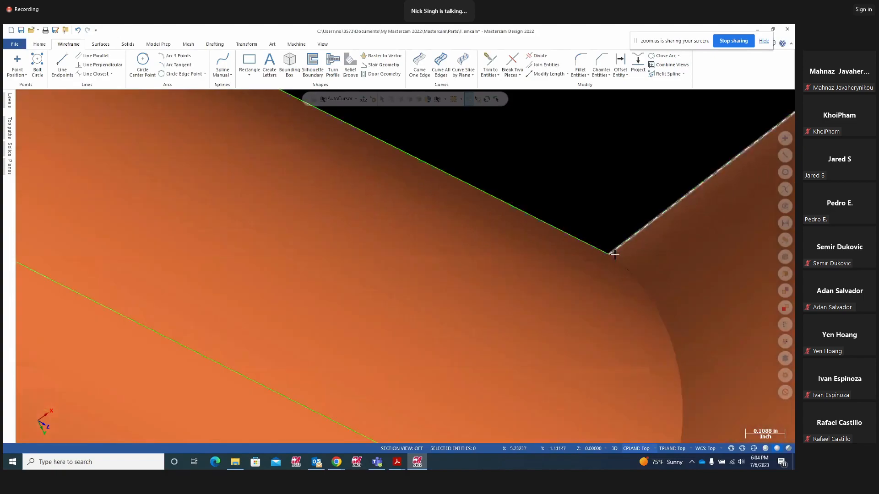
scroll(638, 254, down, 7)
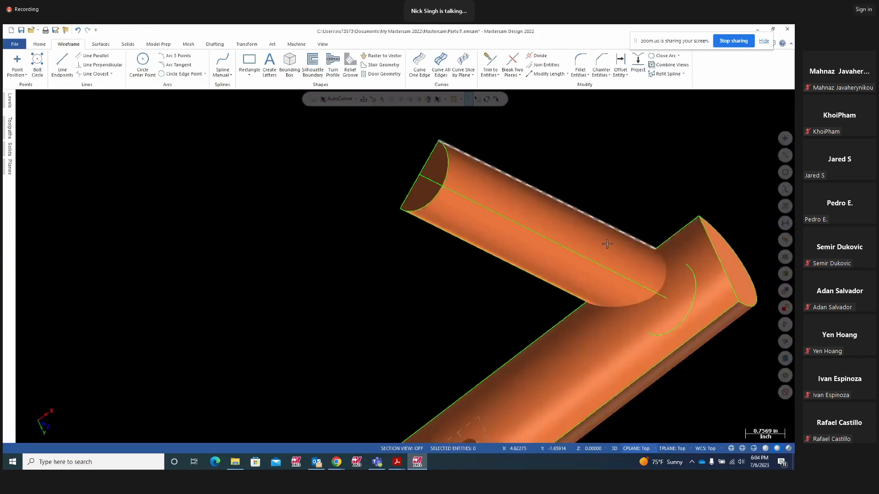
scroll(598, 238, down, 1)
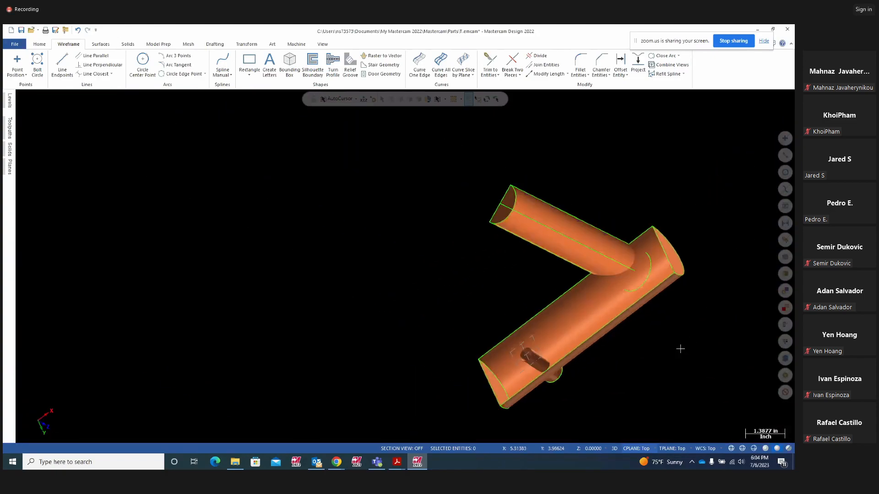
mouse_move(653, 334)
middle_down()
mouse_move(634, 328)
mouse_move(656, 316)
mouse_move(736, 310)
mouse_move(655, 322)
mouse_move(694, 322)
mouse_move(699, 313)
mouse_move(677, 312)
mouse_move(692, 316)
mouse_move(631, 320)
middle_up()
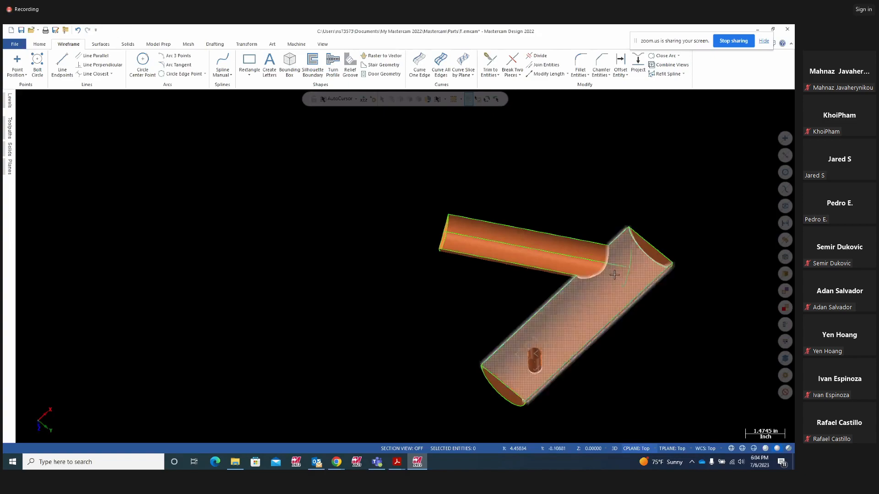
mouse_move(649, 163)
middle_down()
mouse_move(685, 143)
mouse_move(693, 160)
mouse_move(679, 151)
mouse_move(614, 150)
middle_up()
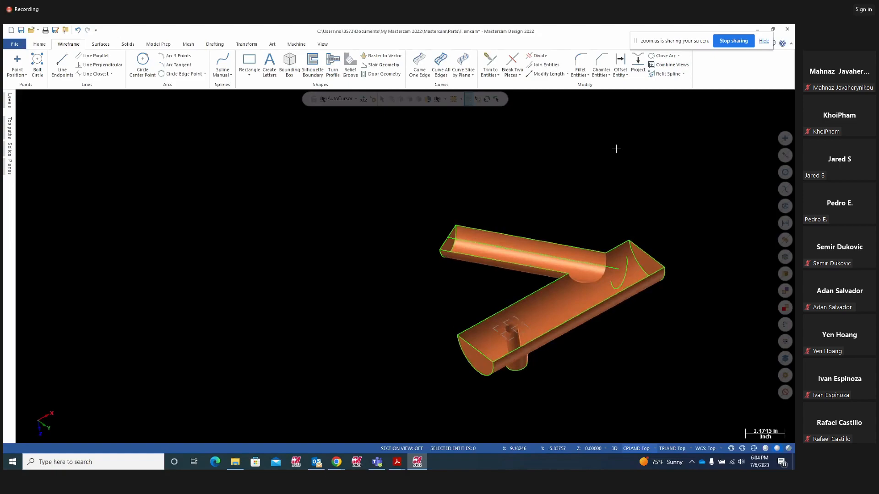
click(101, 44)
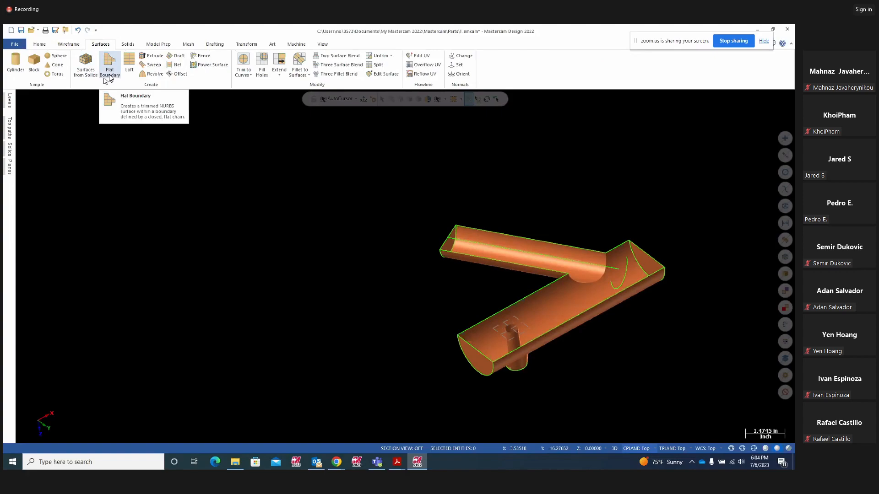
click(66, 45)
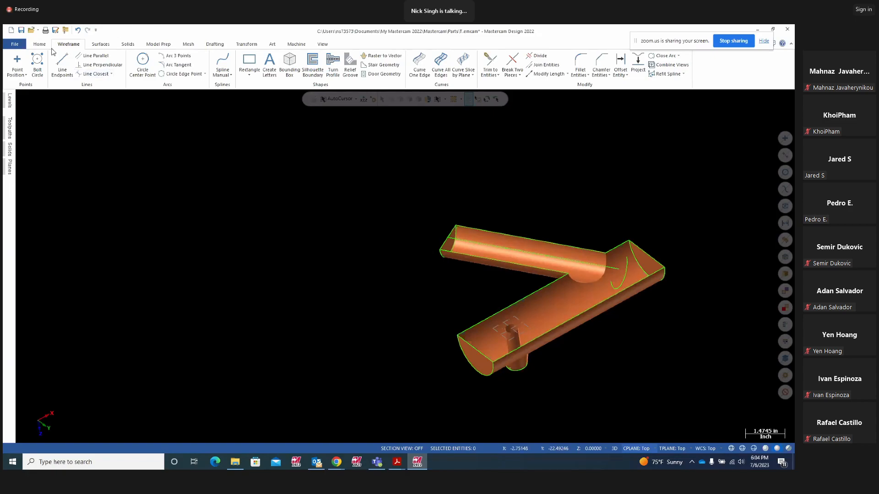
click(420, 73)
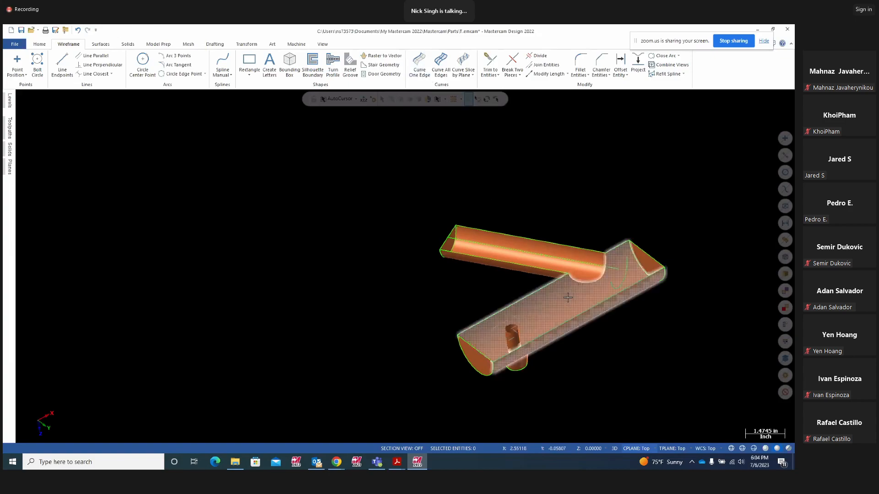
mouse_move(661, 303)
middle_down()
mouse_move(660, 320)
mouse_move(694, 325)
mouse_move(652, 339)
mouse_move(712, 334)
middle_up()
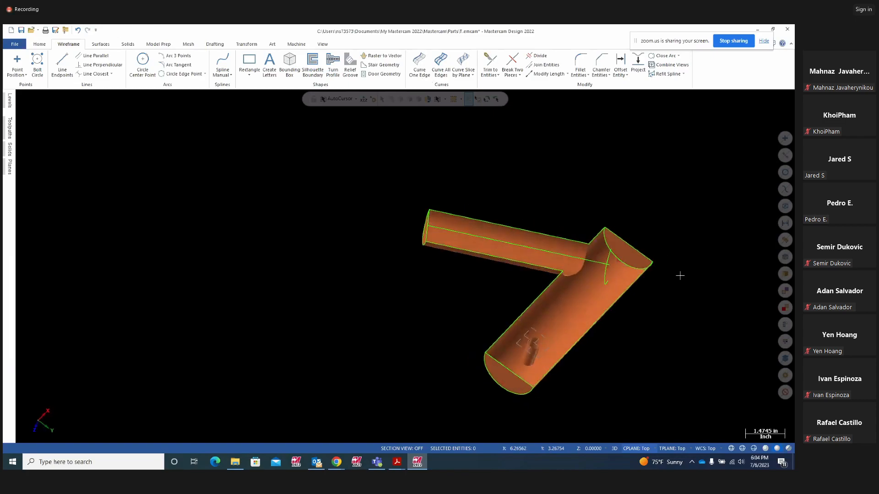
Start a Flat Boundary surface and chain the model's open flat outline from one side branch edge around the main half-cylinder to the branch's outer end
click(101, 44)
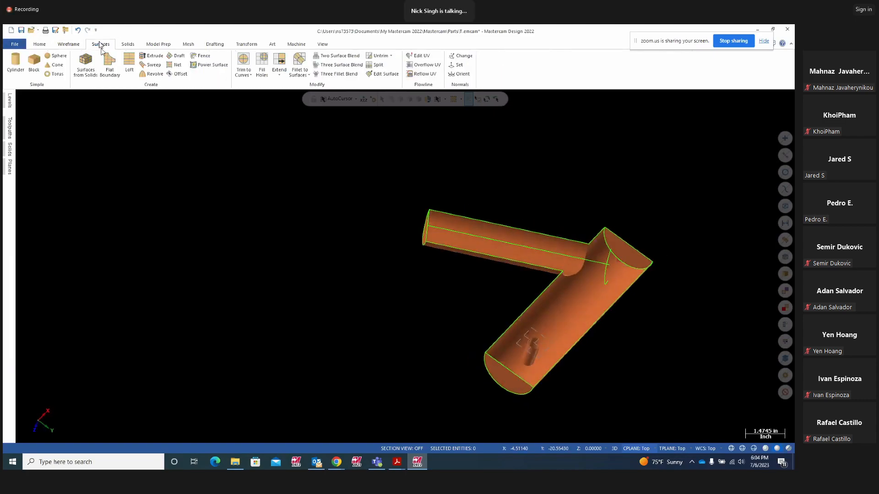
click(109, 65)
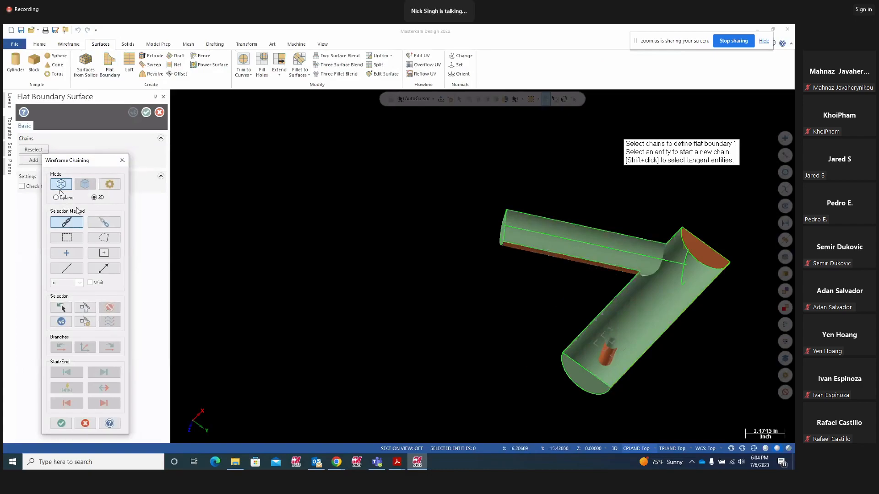
click(521, 212)
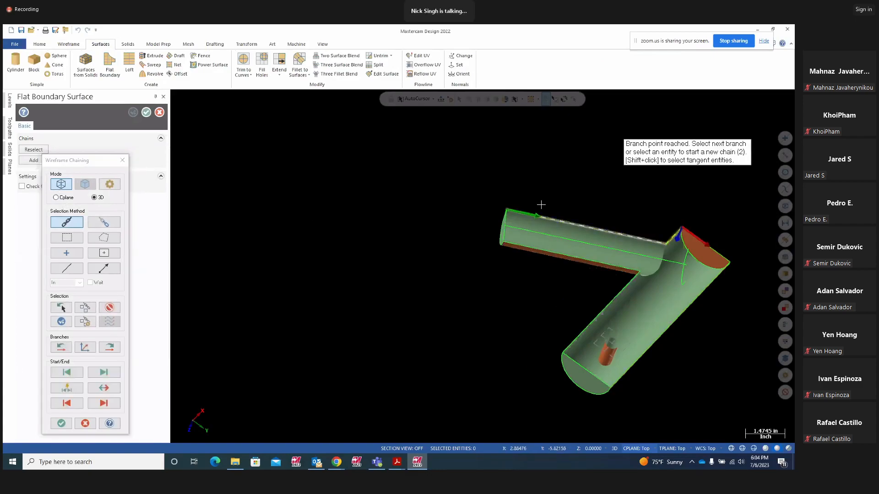
click(697, 237)
click(697, 236)
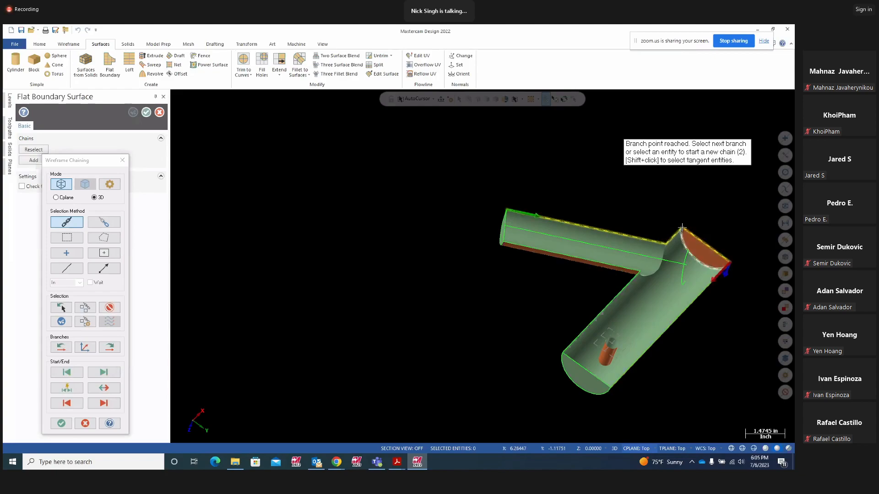
click(711, 278)
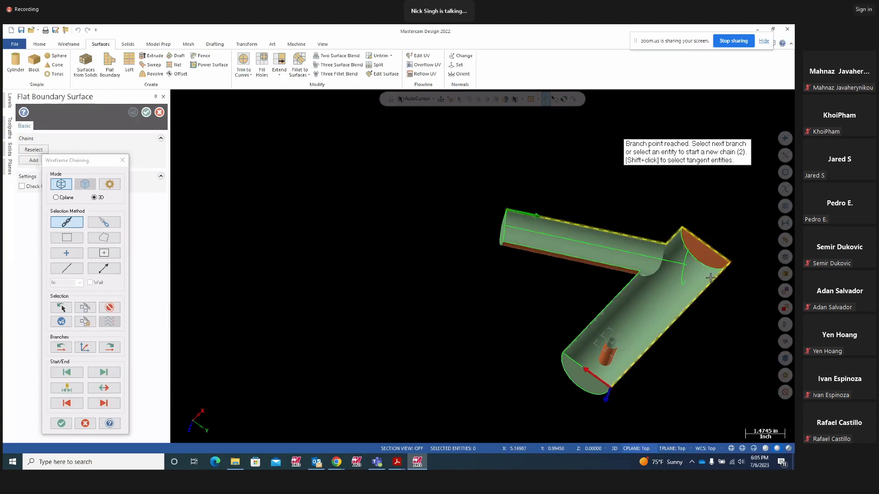
click(572, 363)
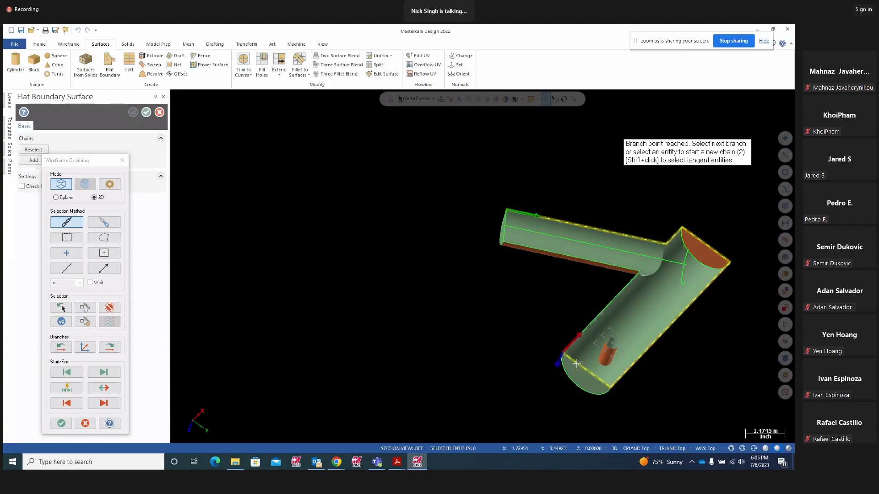
click(580, 333)
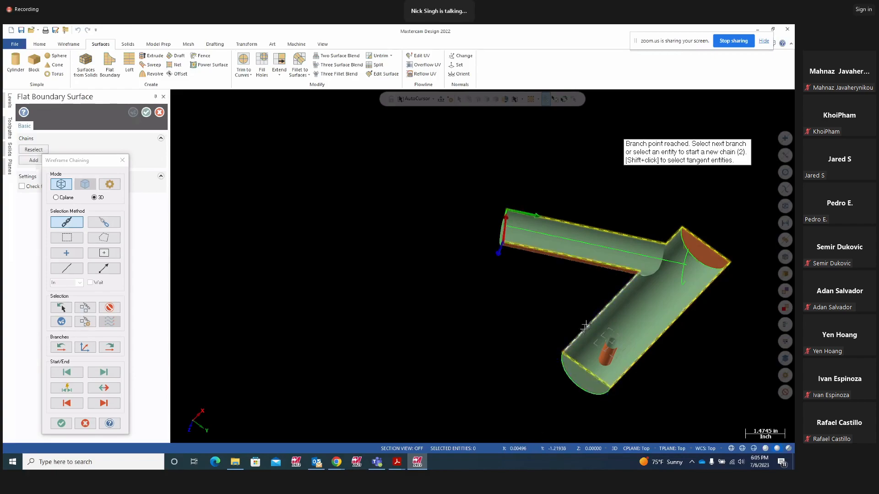
Close the chain across the side branch's straight end edge, create the flat boundary surface, and finish the command
middle_drag(491, 314, 413, 308)
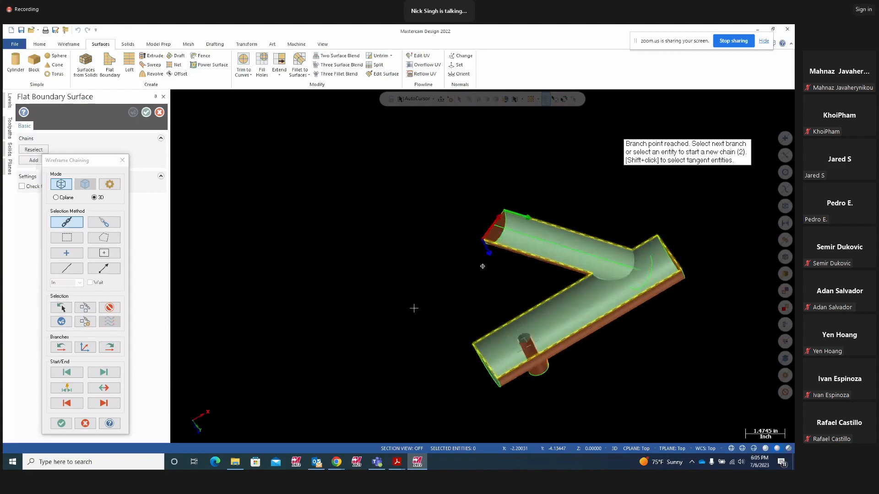
click(493, 225)
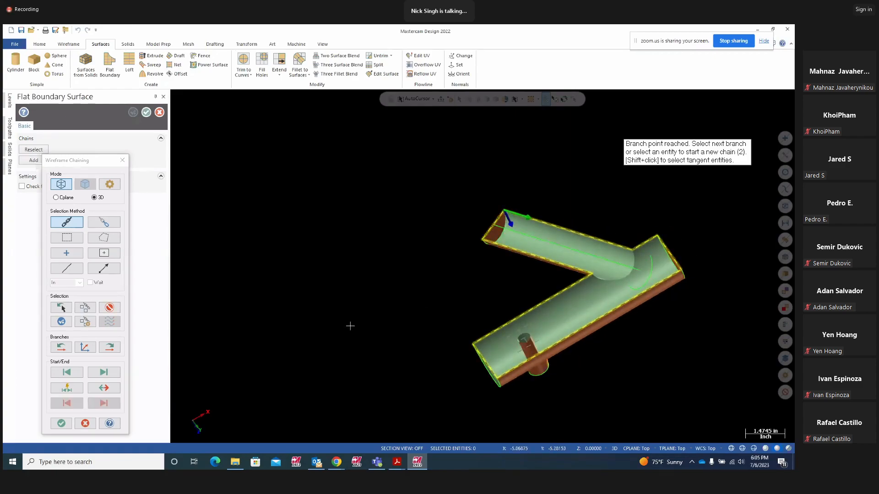
click(61, 321)
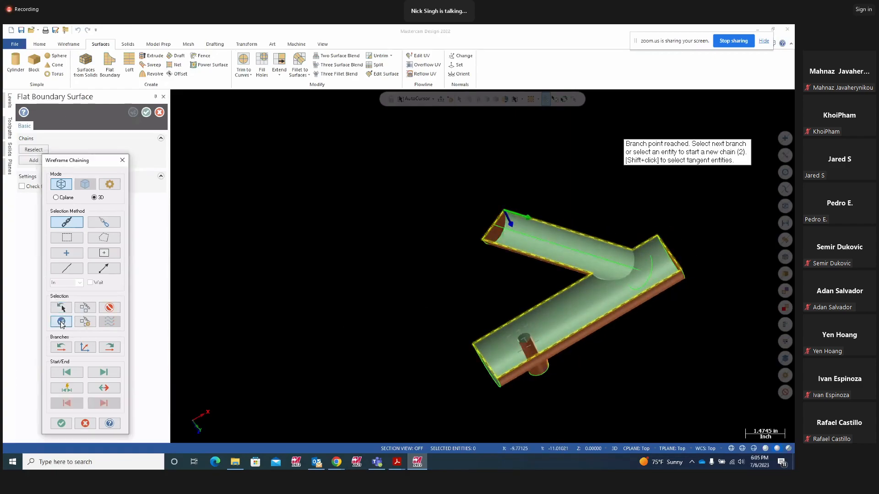
click(61, 424)
middle_drag(361, 284, 173, 215)
click(132, 112)
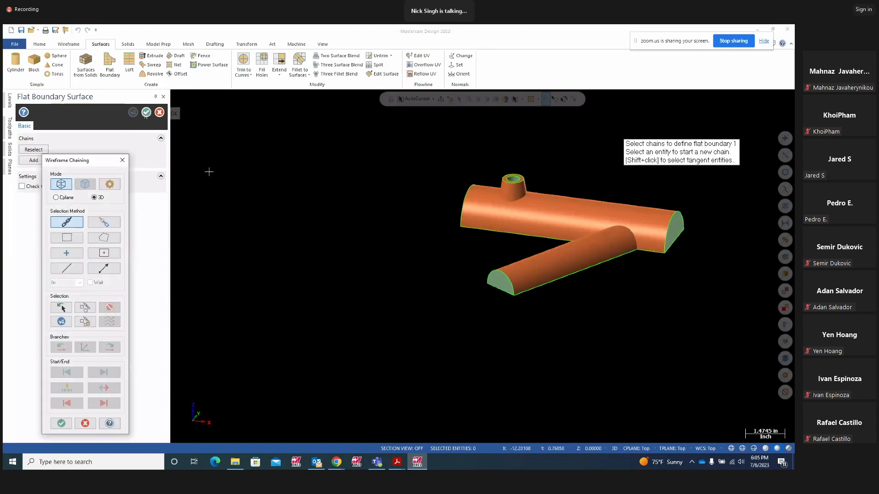
key(Escape)
Select all surfaces of the model and move them to level 2, named "surfaces"
mouse_move(521, 339)
middle_down()
mouse_move(704, 314)
mouse_move(696, 208)
mouse_move(681, 353)
mouse_move(632, 371)
mouse_move(704, 378)
mouse_move(700, 339)
mouse_move(548, 323)
mouse_move(581, 314)
mouse_move(665, 336)
mouse_move(688, 355)
middle_up()
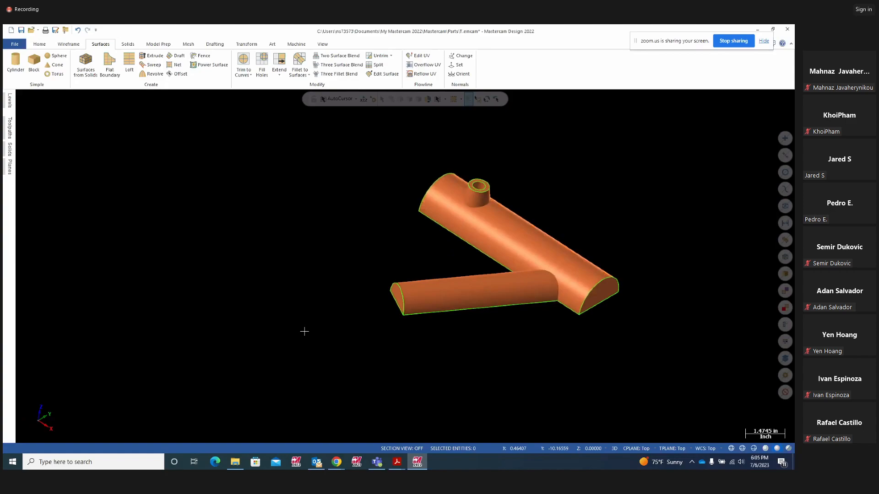
scroll(573, 212, up, 1)
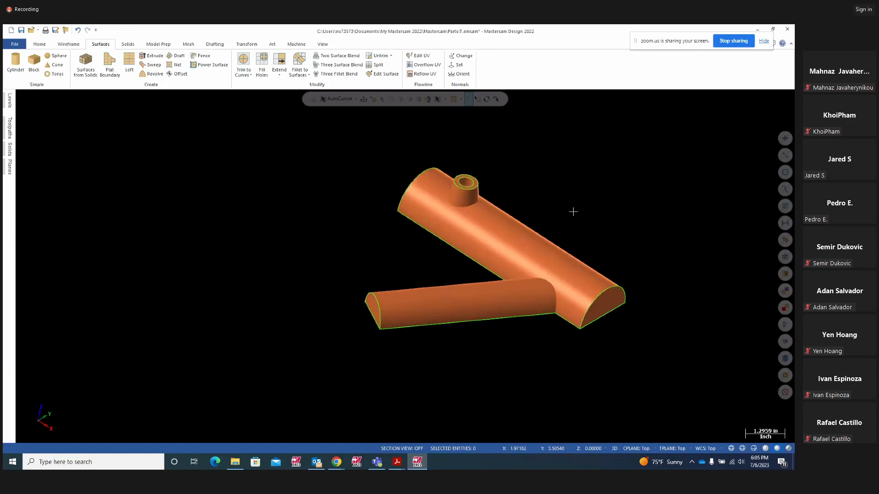
mouse_move(572, 210)
middle_down()
mouse_move(579, 190)
mouse_move(595, 210)
mouse_move(542, 229)
mouse_move(572, 229)
middle_up()
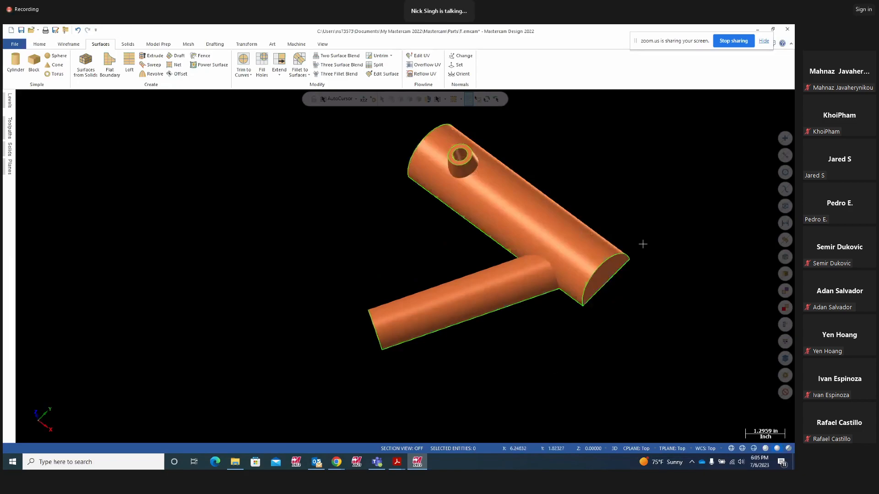
middle_drag(677, 205, 684, 172)
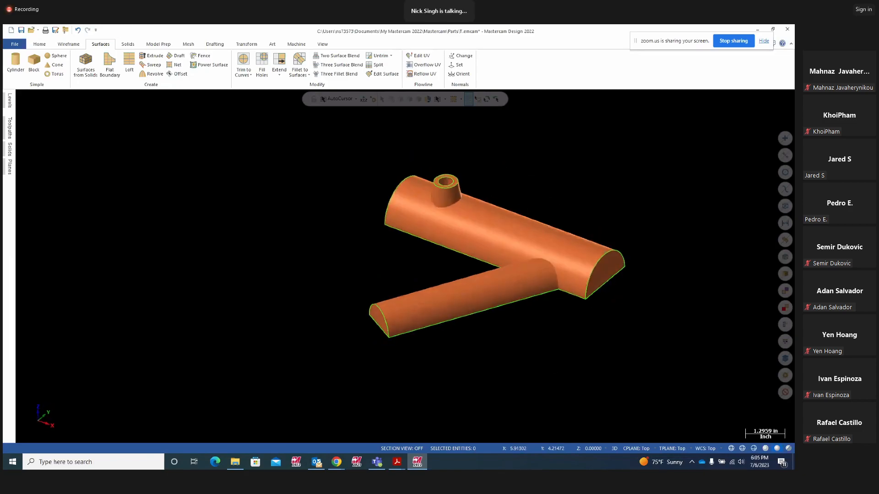
click(784, 240)
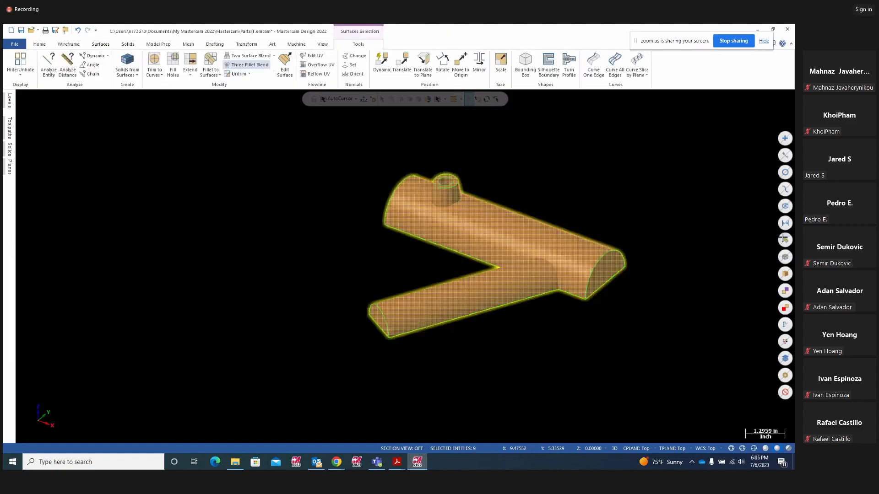
right_click(549, 168)
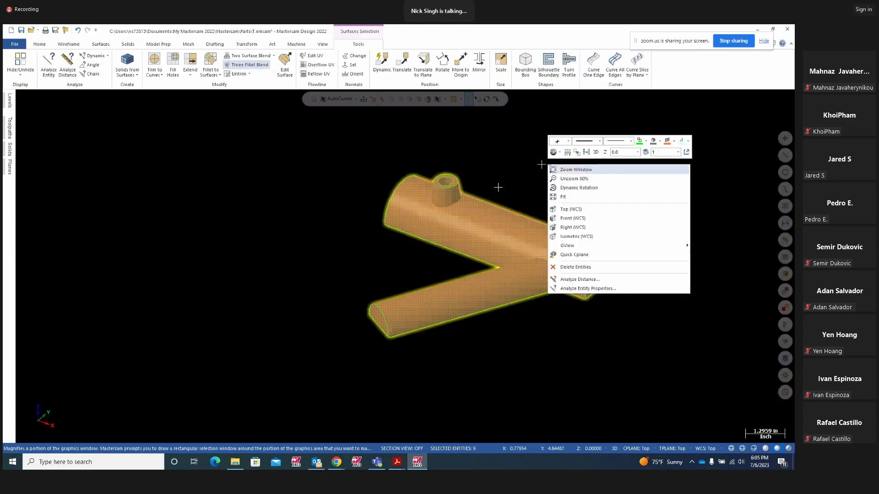
click(646, 152)
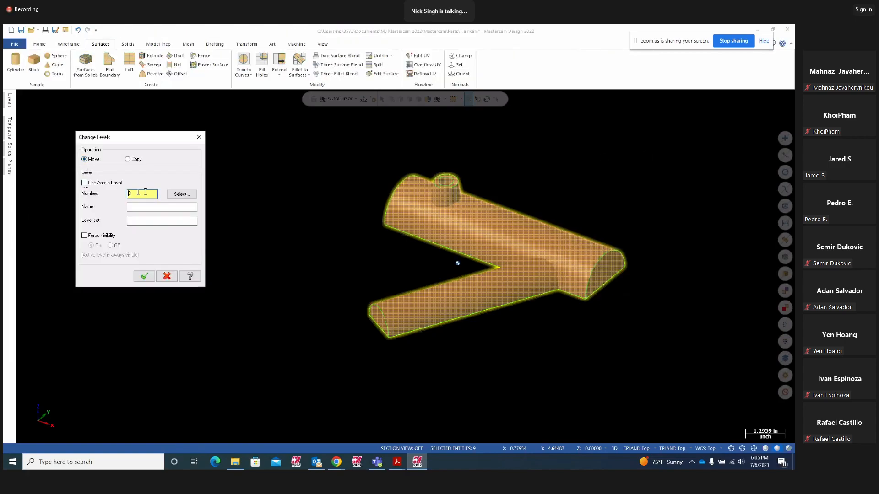
text(2)
click(135, 208)
text(surfaces)
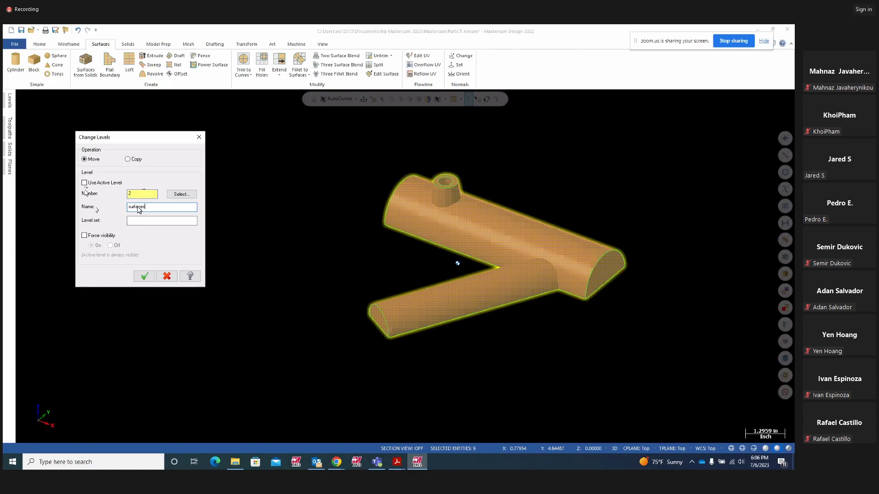
click(144, 276)
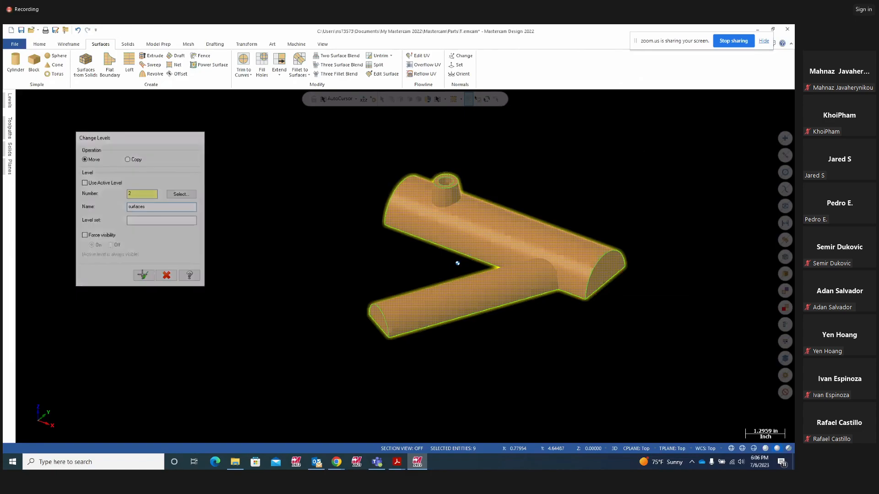
Make level 2 "surfaces" the active level and hide level 1
click(10, 103)
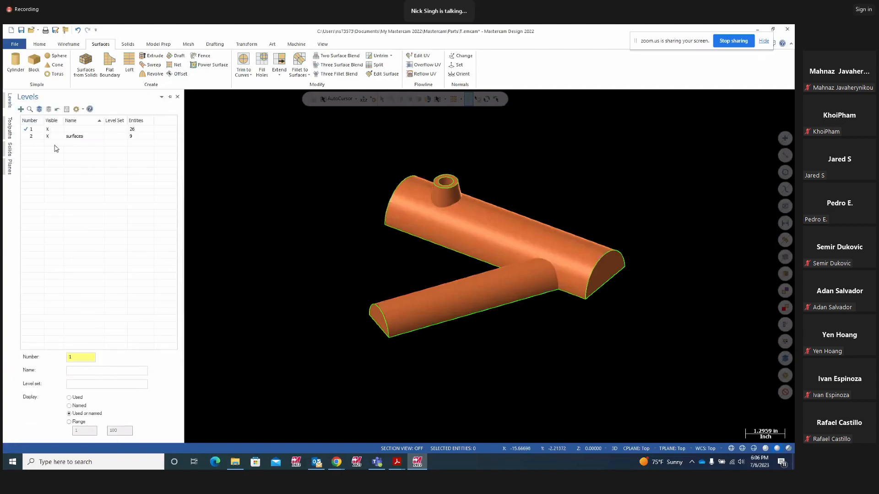
click(29, 137)
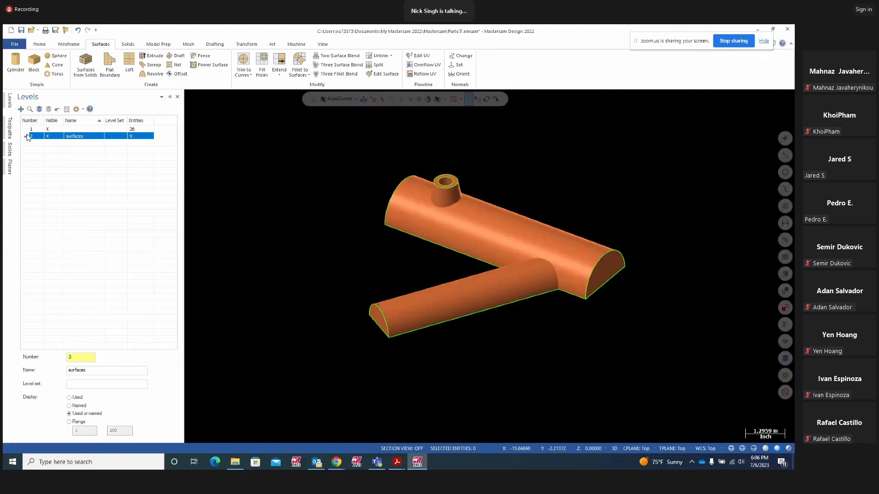
click(54, 130)
Examine the surface model from several sides and in isometric view, including the tapered boss and side branch
middle_drag(611, 324, 670, 293)
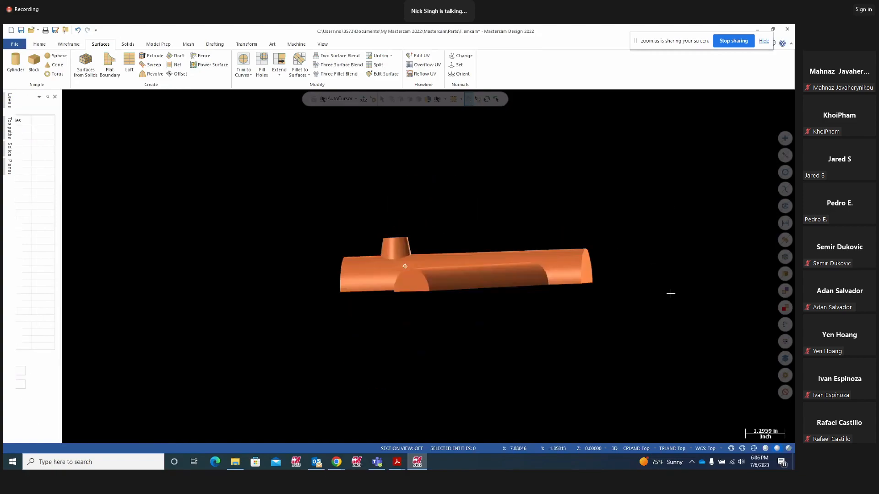
middle_drag(475, 296, 627, 267)
right_click(638, 242)
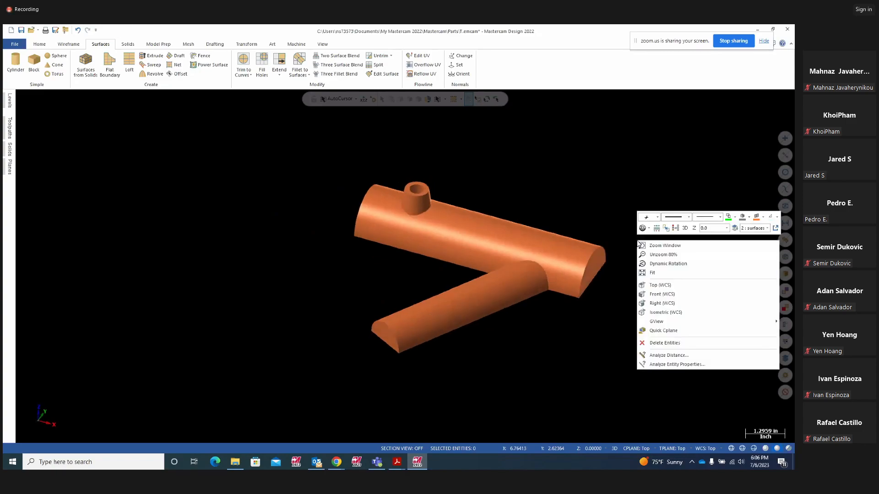
click(666, 312)
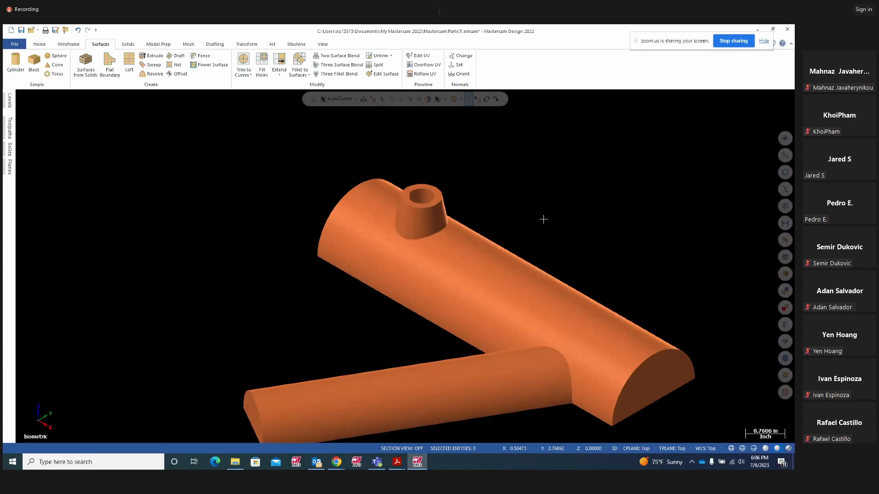
scroll(597, 234, down, 1)
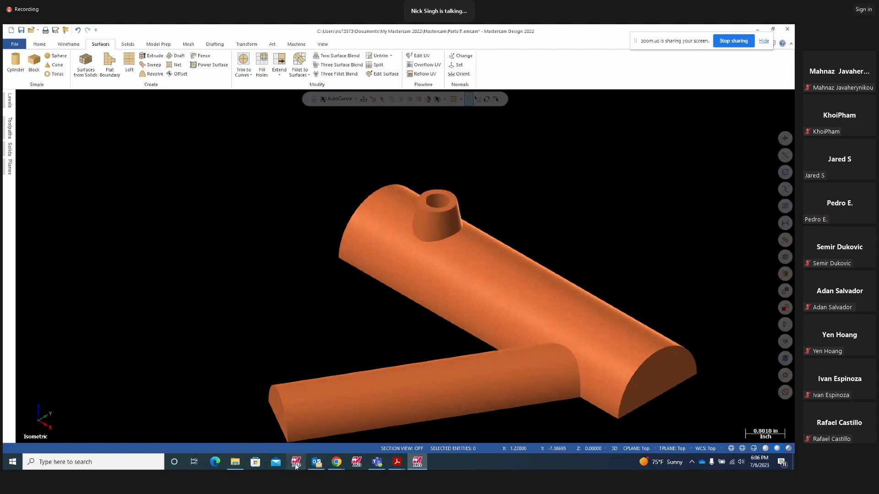
mouse_move(549, 326)
middle_down()
mouse_move(593, 210)
mouse_move(650, 318)
mouse_move(595, 338)
middle_up()
scroll(410, 240, up, 5)
mouse_move(427, 233)
middle_down()
mouse_move(451, 279)
mouse_move(455, 259)
mouse_move(471, 249)
mouse_move(514, 245)
mouse_move(562, 271)
mouse_move(602, 253)
mouse_move(477, 200)
mouse_move(409, 188)
middle_up()
middle_drag(339, 248, 395, 230)
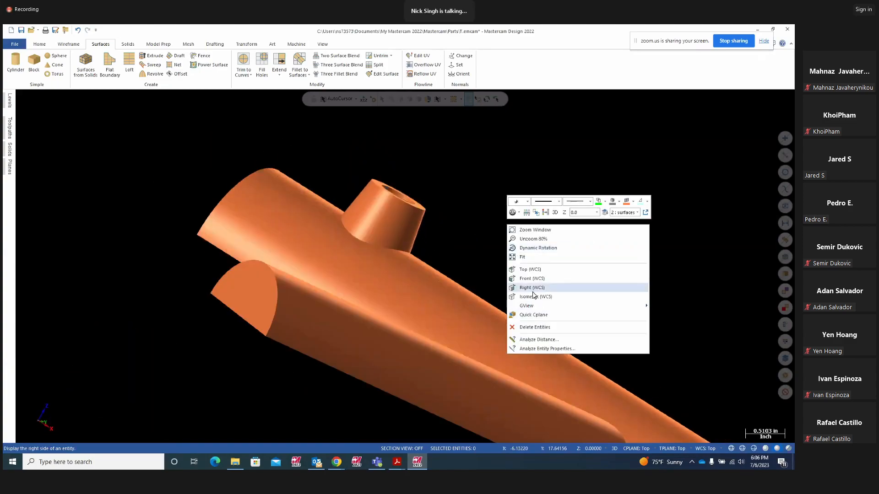
click(532, 296)
scroll(570, 194, up, 5)
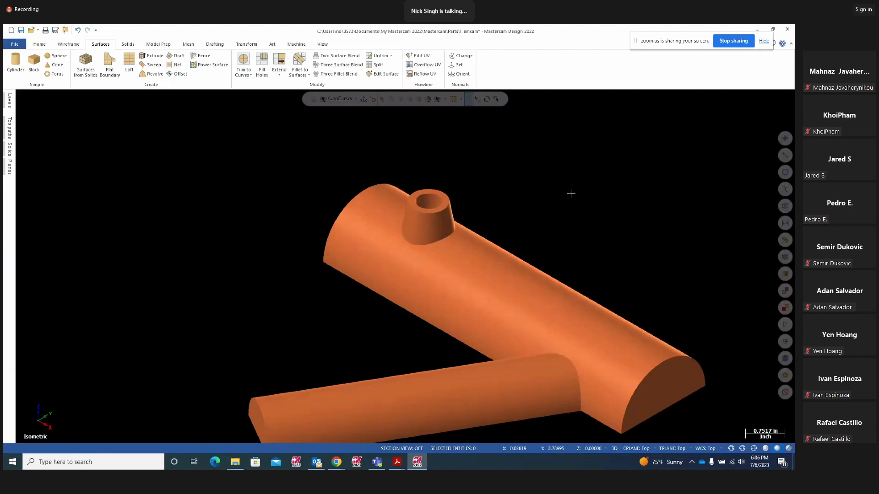
Check the separate surfaces of the tapered boss and the main half-cylinder by selecting them, and clear the selection
click(374, 240)
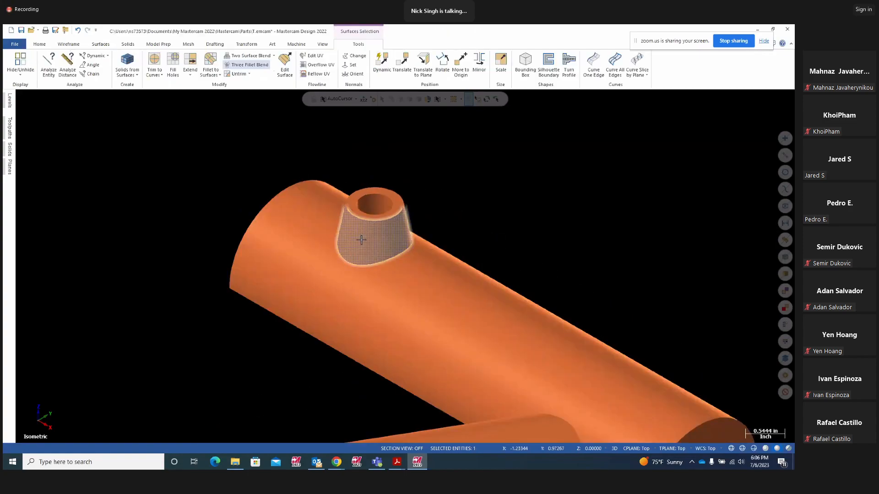
click(327, 297)
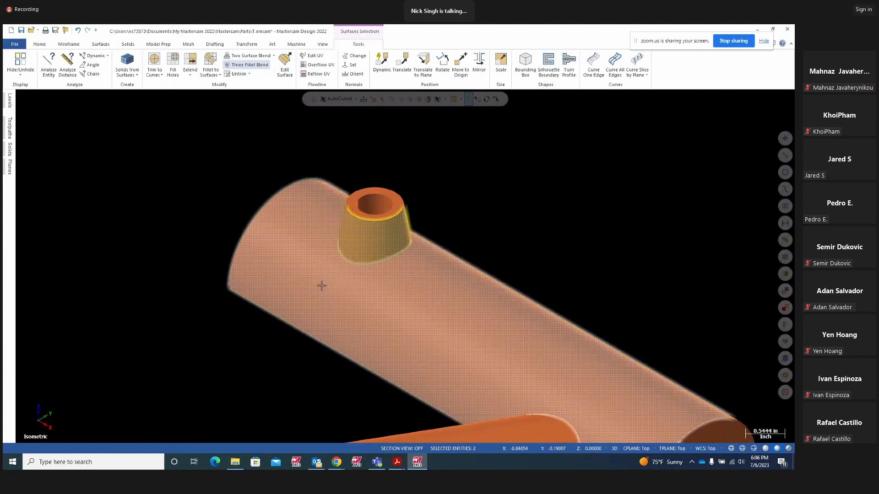
scroll(378, 233, up, 5)
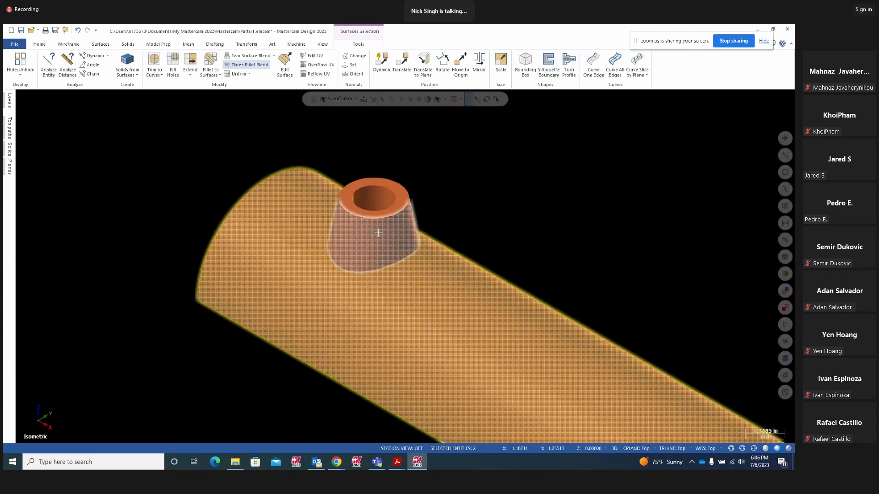
scroll(369, 225, up, 2)
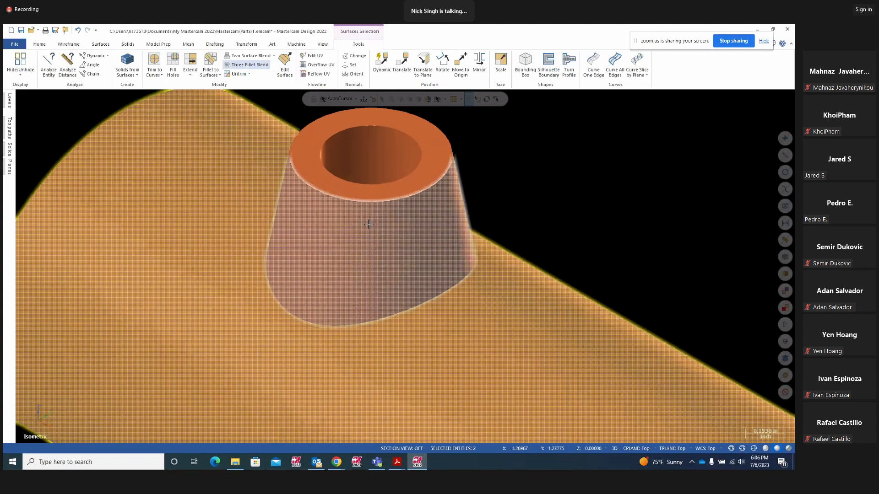
click(315, 173)
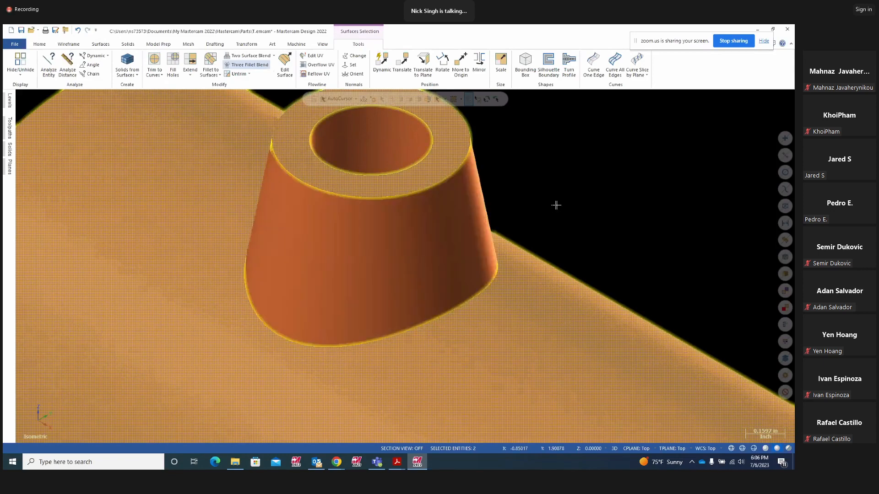
scroll(556, 205, down, 1)
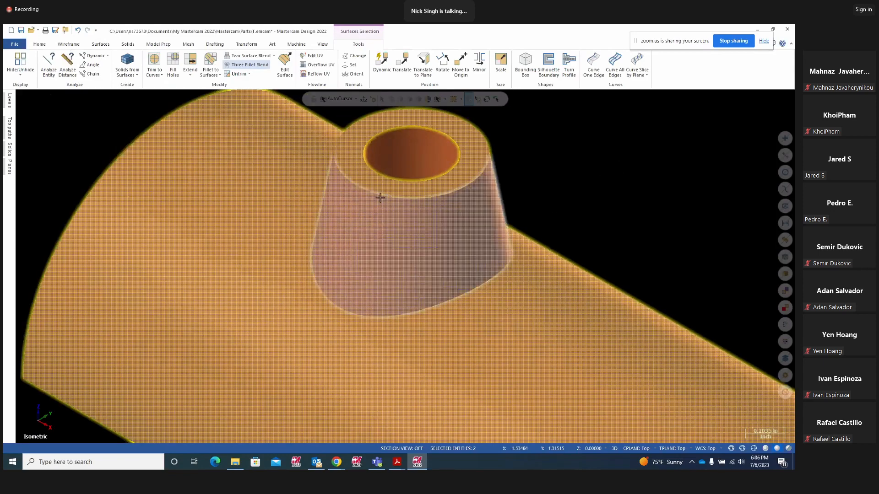
click(371, 182)
scroll(590, 171, down, 2)
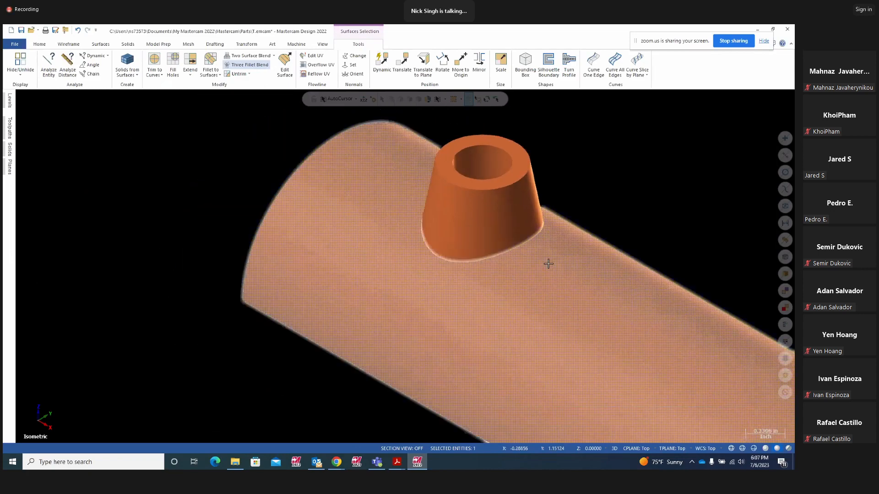
click(490, 232)
click(430, 300)
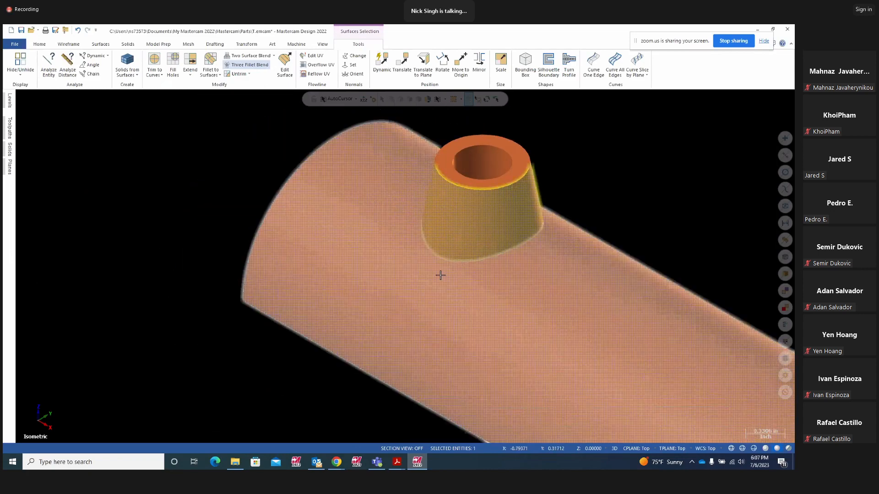
key(Escape)
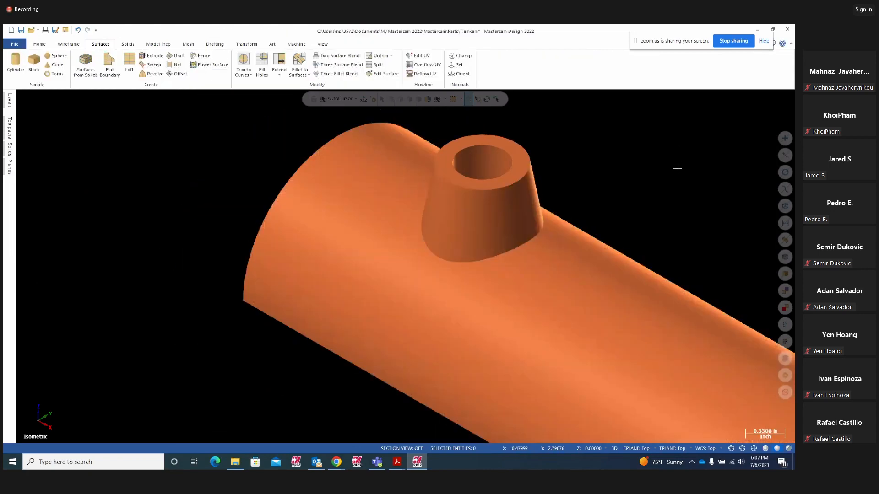
Start a Fillet to Surfaces with the main half-cylinder as the first surface set and the tapered boss's outer surface as the second
scroll(230, 265, down, 1)
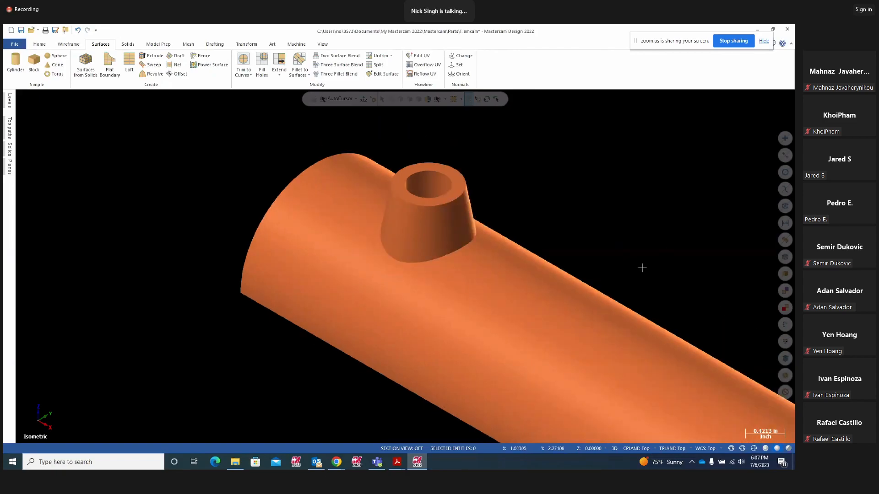
scroll(636, 226, down, 1)
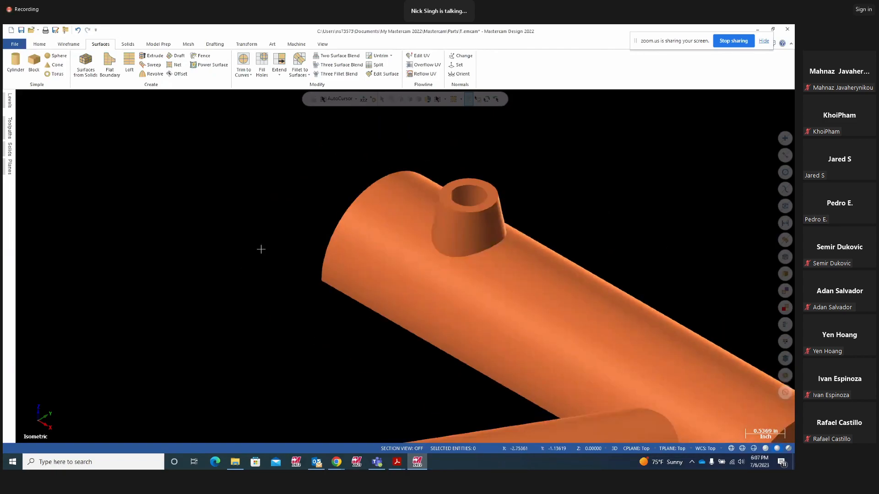
scroll(178, 236, down, 2)
middle_drag(568, 246, 646, 269)
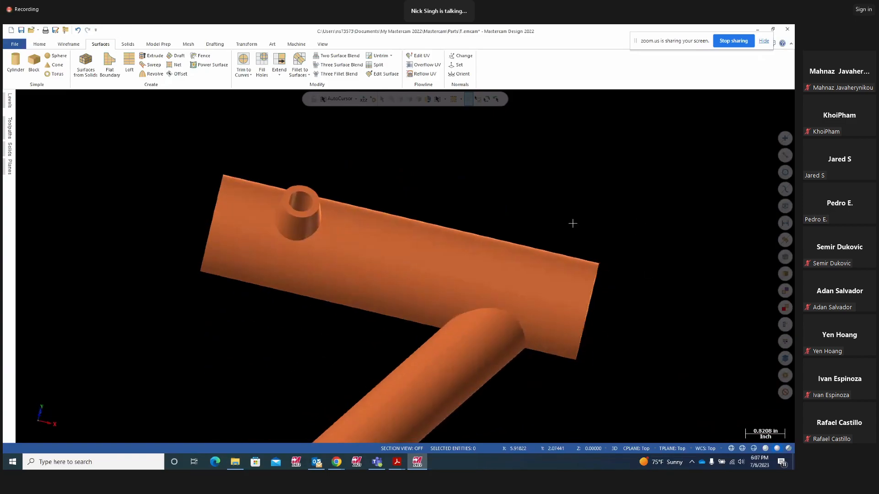
scroll(297, 147, up, 2)
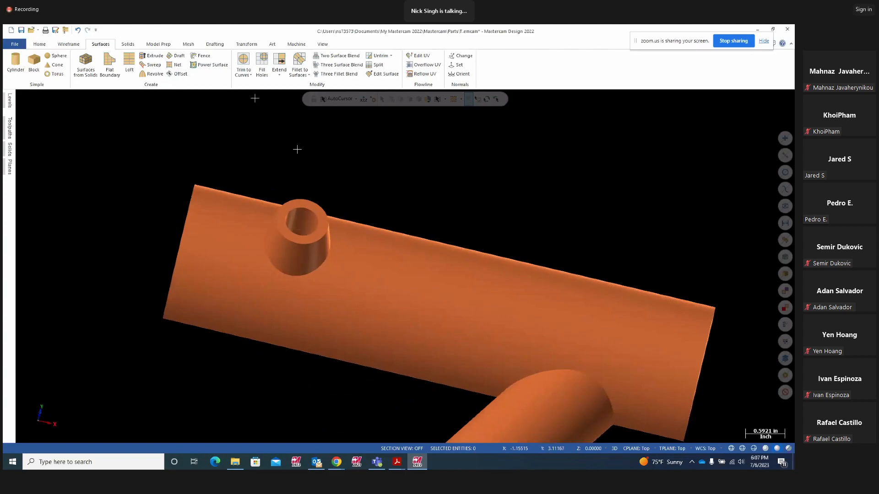
click(309, 75)
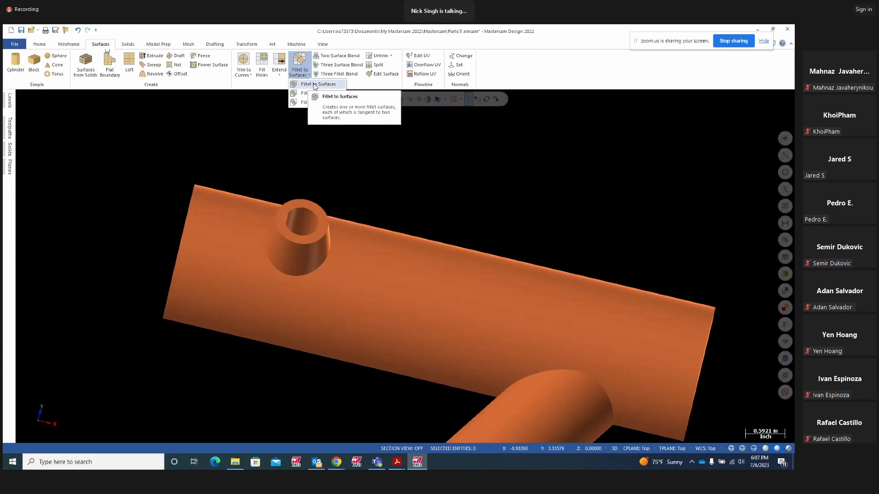
click(316, 85)
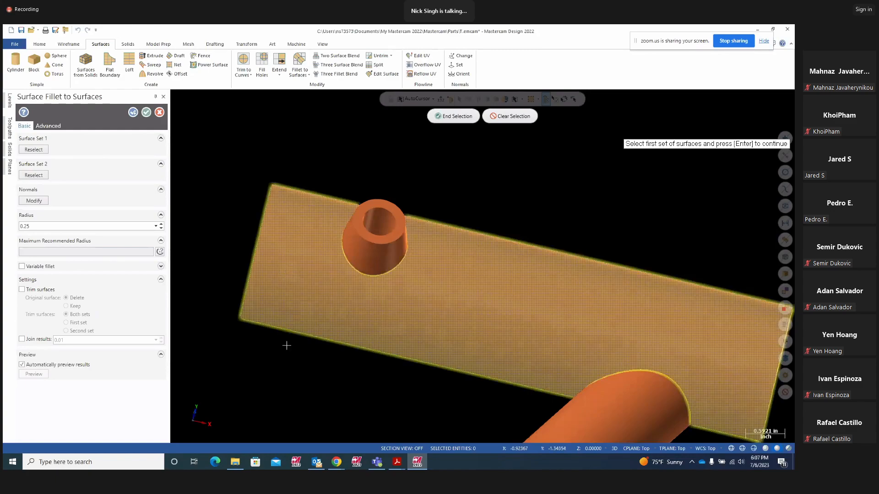
key(Return)
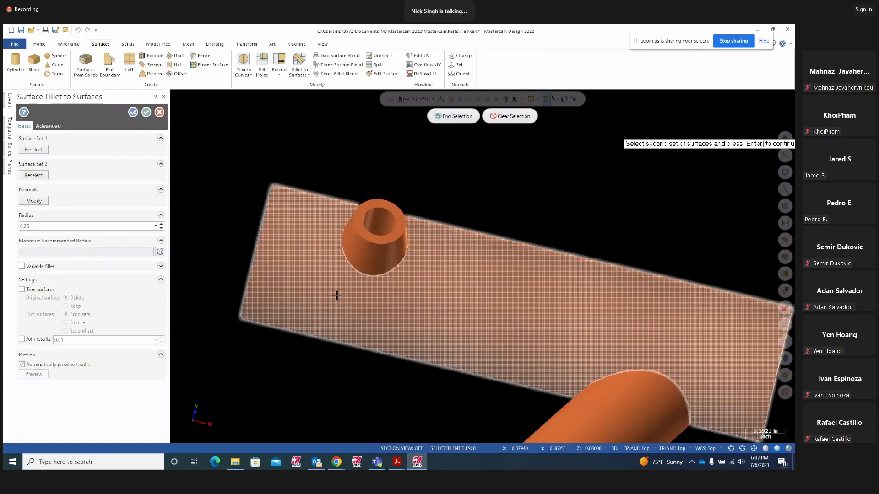
click(356, 263)
key(Return)
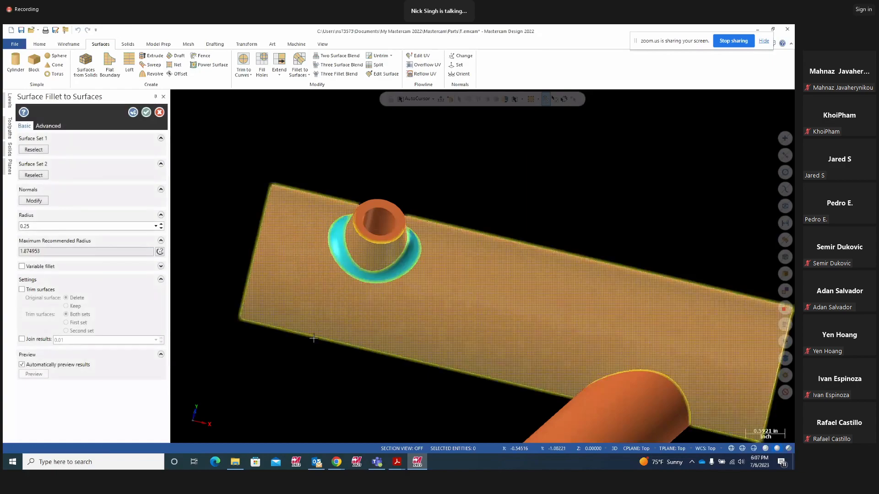
Try a radius of 0.15 for the fillet around the base of the boss
middle_drag(324, 339, 308, 294)
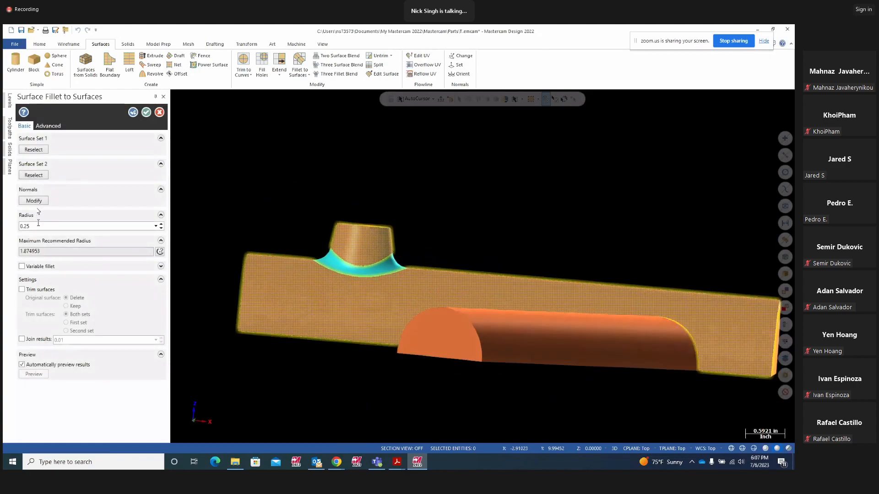
middle_drag(535, 208, 430, 255)
scroll(430, 255, down, 3)
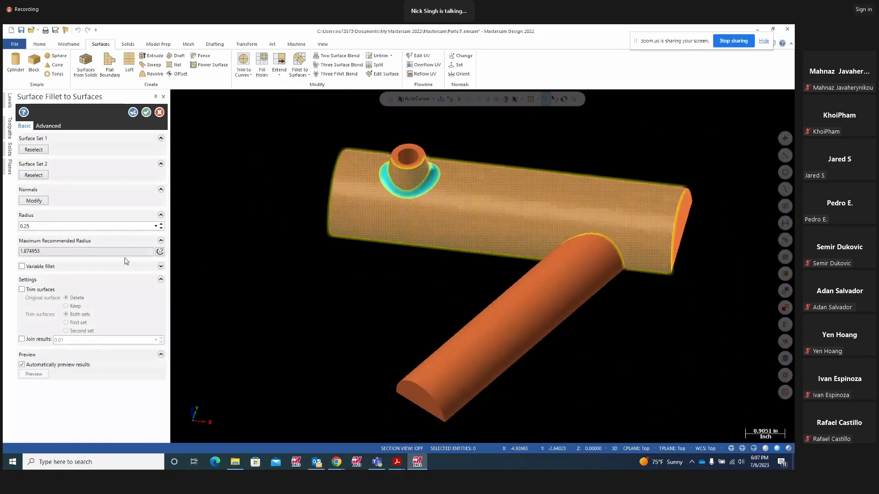
key(BackSpace)
key(Return)
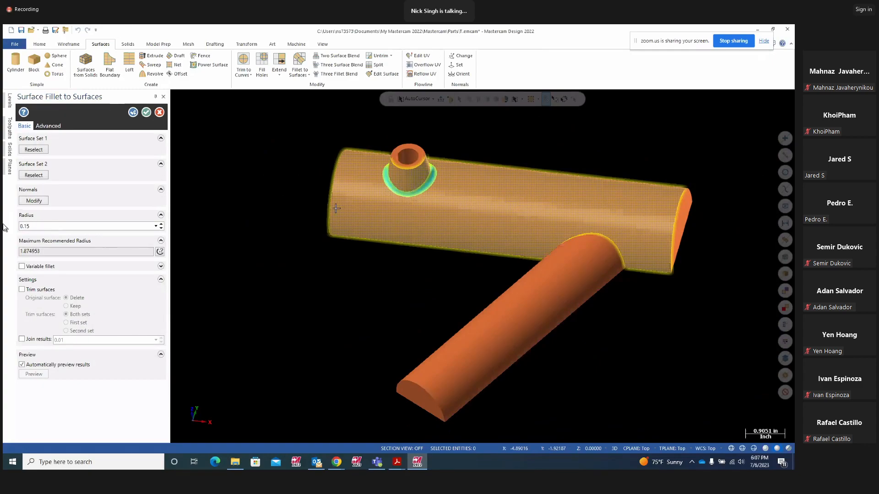
Set the boss-base fillet radius to 0.2 and create the fillet, keeping the command ready for another one
drag(34, 224, 6, 222)
text(.2)
key(Return)
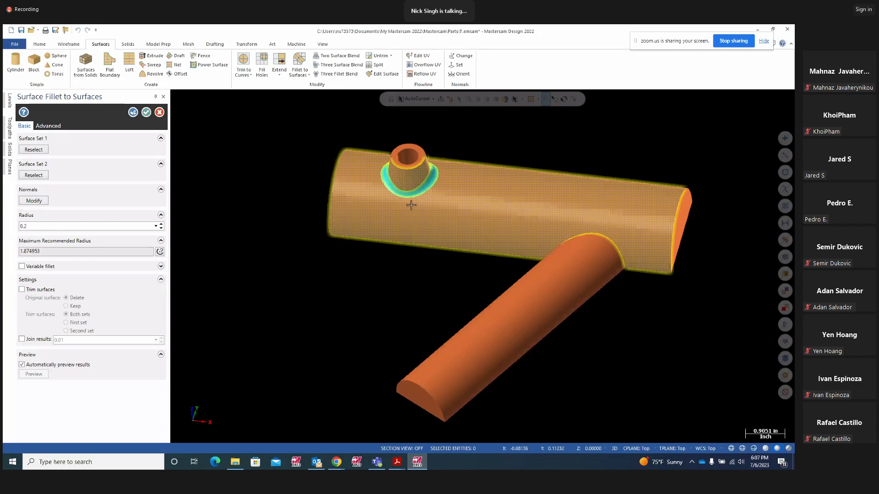
mouse_move(409, 216)
middle_down()
mouse_move(498, 166)
mouse_move(600, 192)
middle_up()
mouse_move(482, 266)
middle_down()
mouse_move(418, 237)
mouse_move(357, 277)
mouse_move(365, 284)
middle_up()
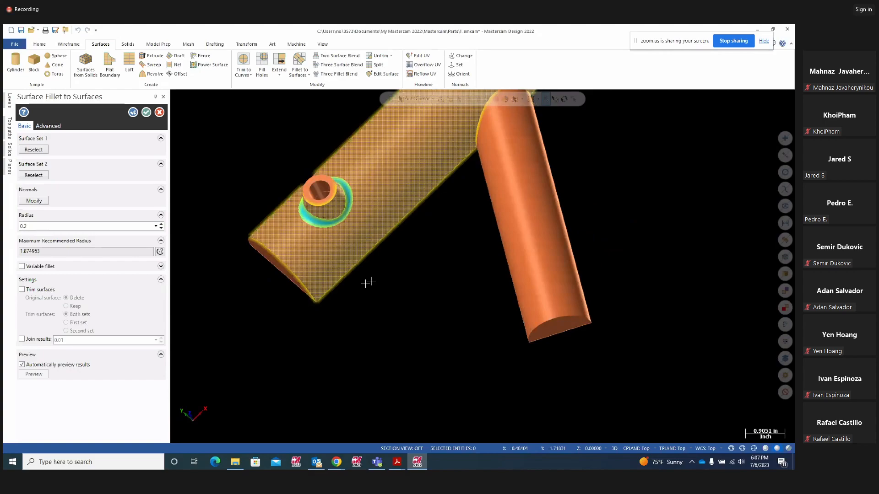
scroll(343, 203, up, 4)
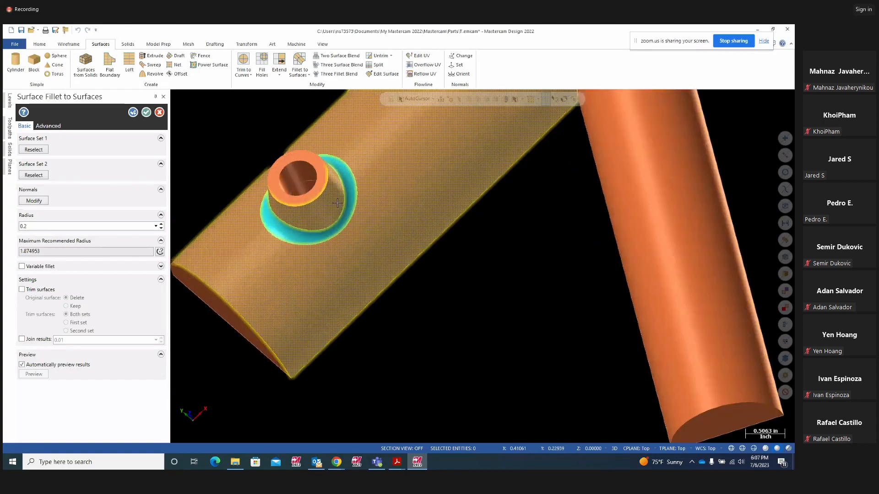
middle_drag(343, 203, 305, 216)
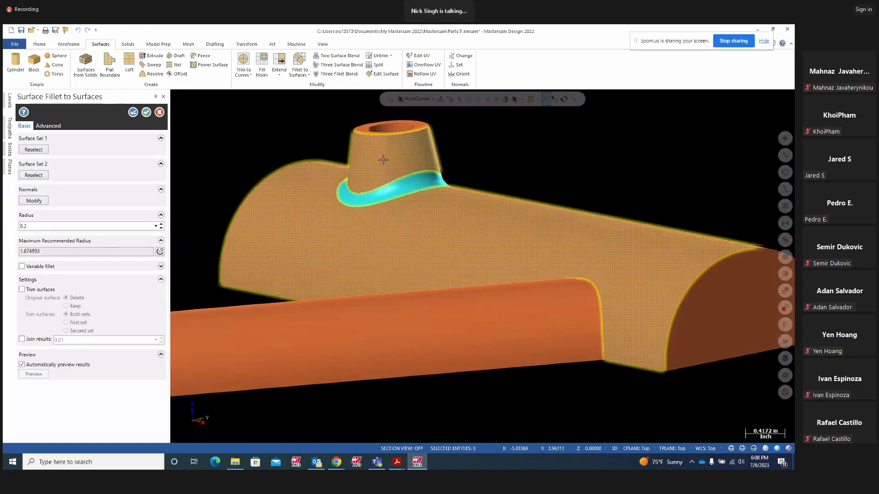
click(132, 113)
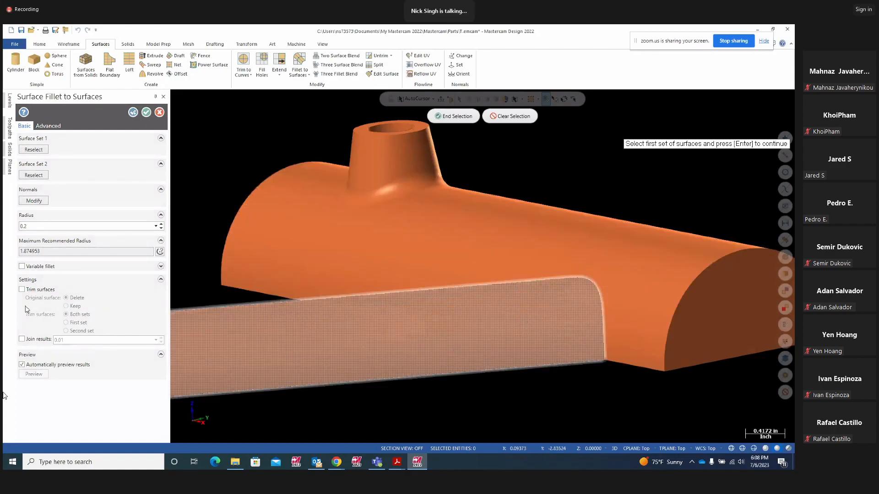
Choose the boss's tapered side as the first surface set and its flat ring-shaped top as the second for another fillet
mouse_move(574, 310)
middle_down()
mouse_move(530, 287)
mouse_move(610, 349)
mouse_move(571, 335)
mouse_move(554, 316)
mouse_move(408, 335)
mouse_move(543, 187)
mouse_move(531, 148)
middle_up()
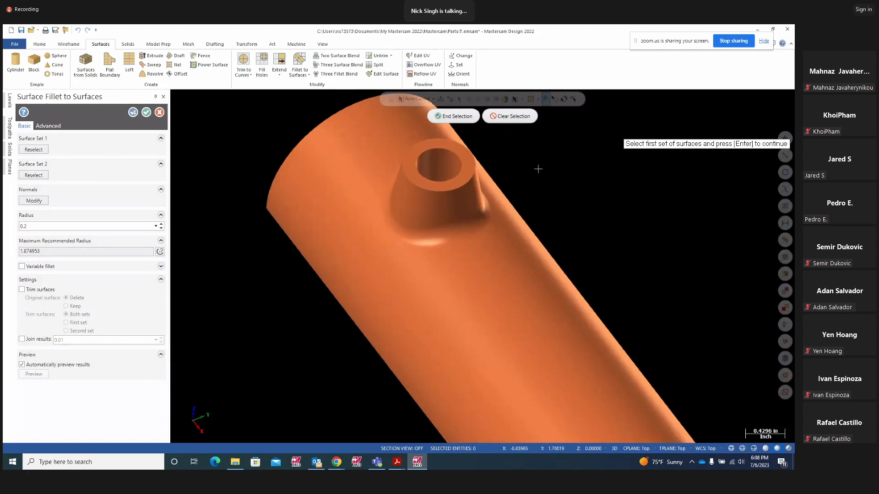
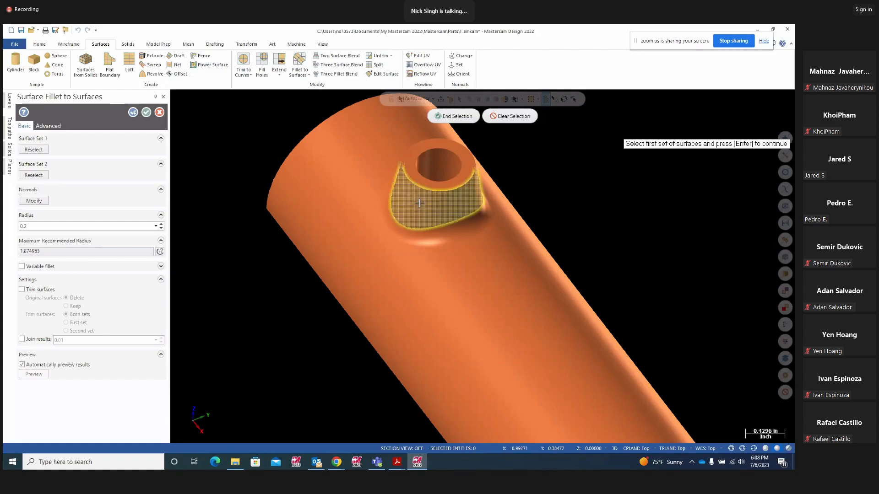
click(420, 202)
key(Return)
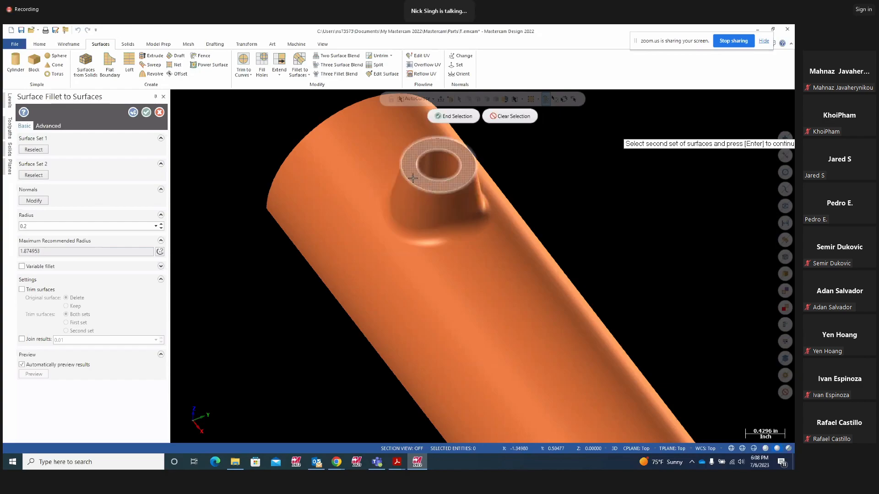
click(410, 173)
key(Return)
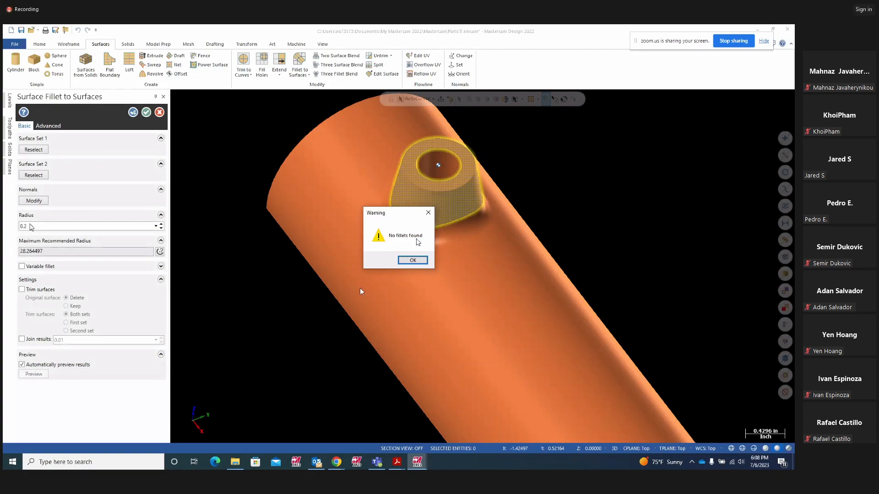
click(412, 259)
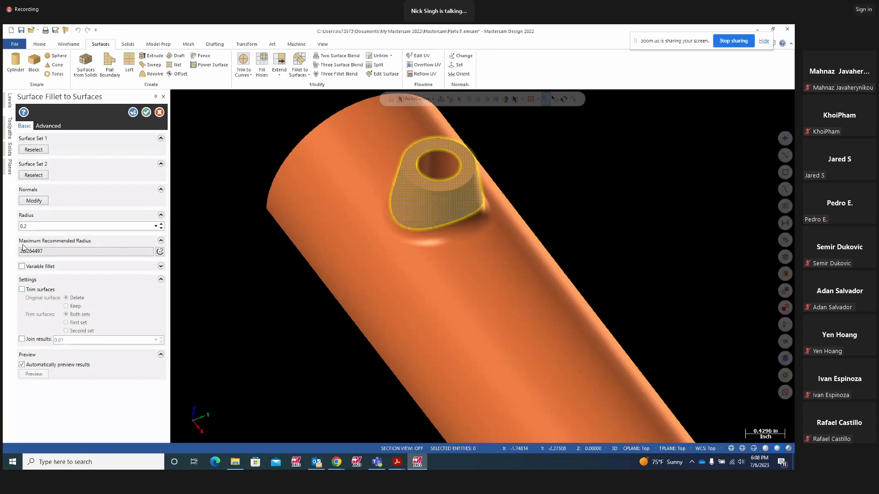
Set the radius to 0.05 and create the fillet along the boss's outer top edge
double_click(34, 225)
text(.05)
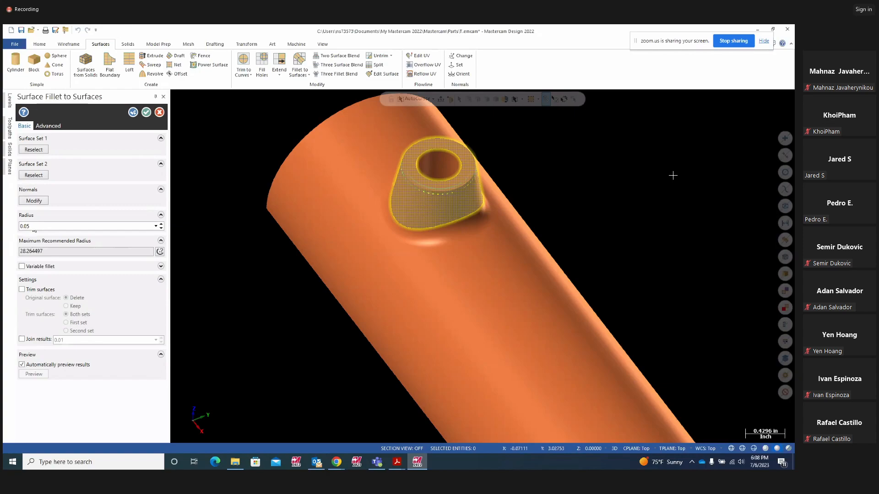
key(Return)
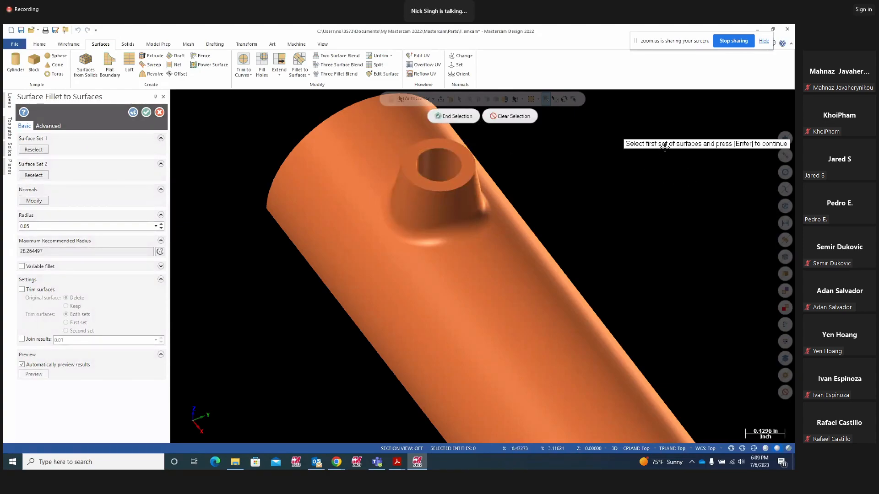
Switch the model to wireframe display and examine the boss's top edge and base from the side
scroll(430, 202, up, 3)
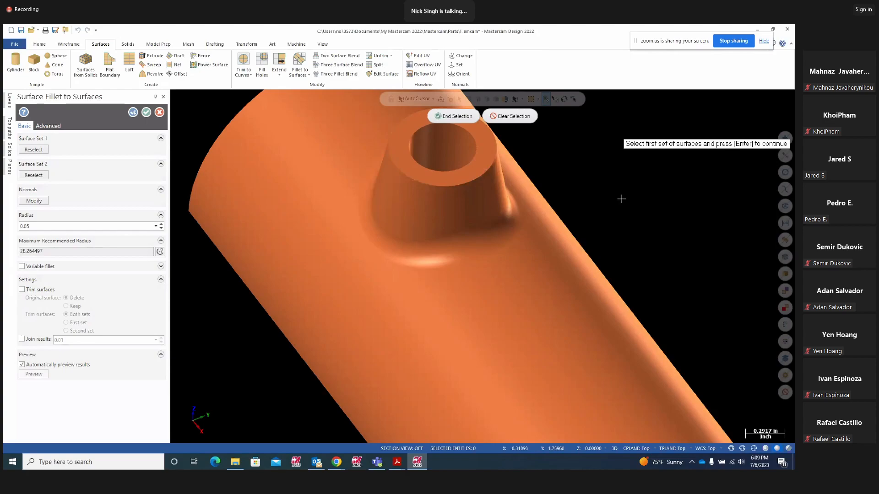
key(alt+s)
middle_drag(587, 216, 590, 183)
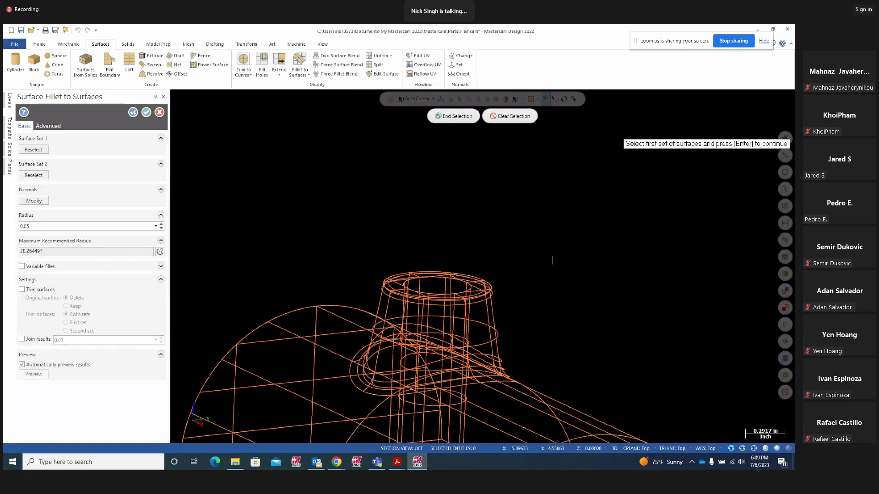
Undo the untrimmed fillet on the boss's top edge and switch the model to shaded display
scroll(477, 295, up, 1)
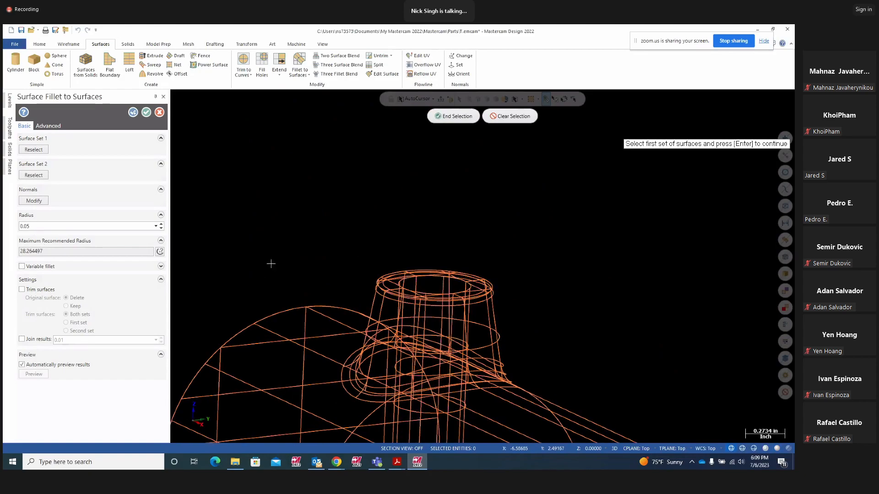
scroll(383, 313, up, 2)
middle_drag(405, 285, 93, 291)
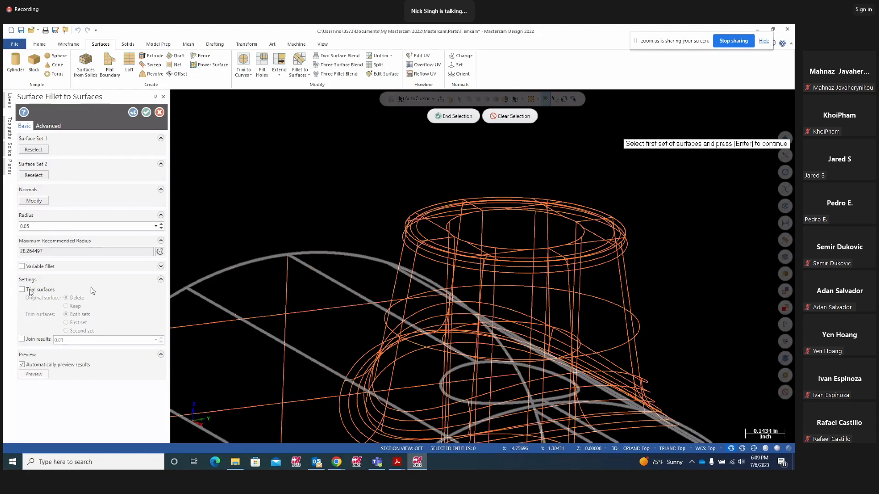
scroll(421, 274, up, 2)
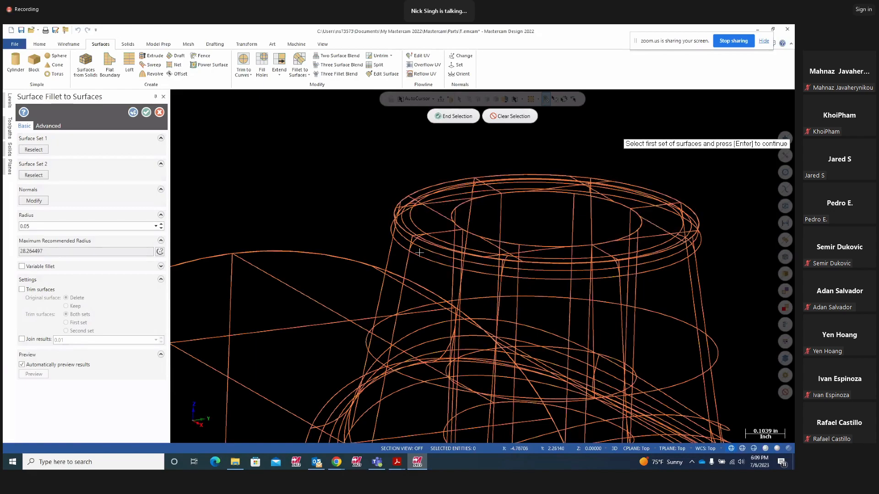
mouse_move(422, 253)
middle_down()
mouse_move(419, 243)
mouse_move(425, 253)
middle_up()
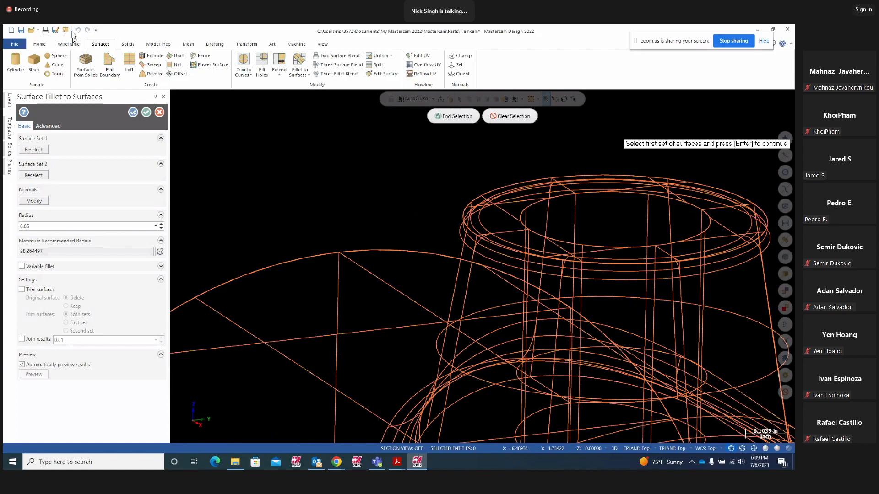
key(Escape)
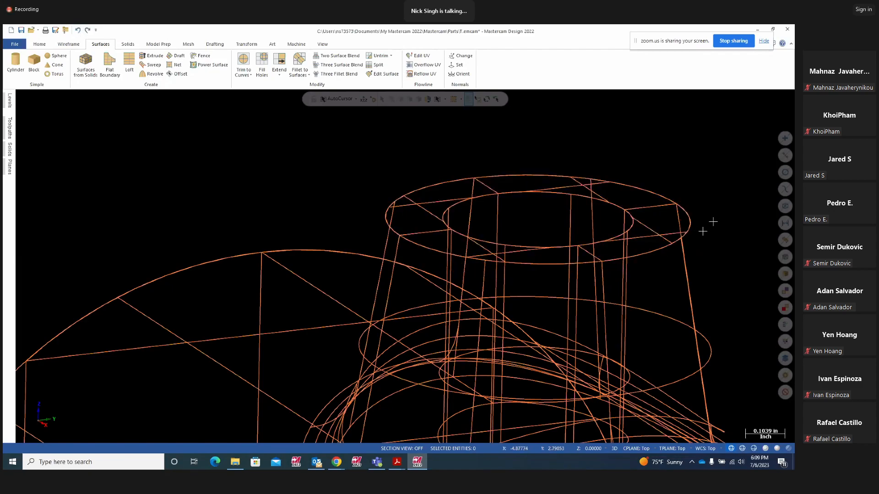
key(alt+s)
scroll(455, 232, down, 4)
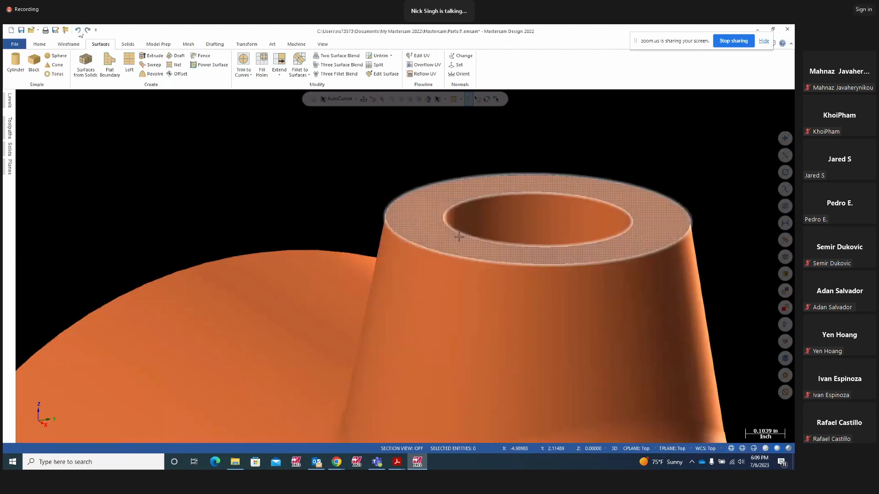
scroll(641, 210, down, 2)
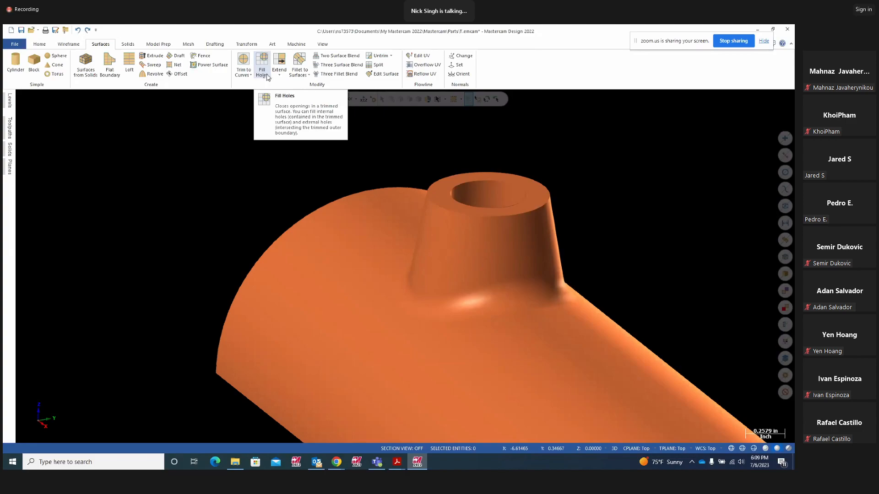
Set up a 0.05 surface fillet between the boss's tapered side and its top face, trimming both surface sets and deleting the originals
click(304, 74)
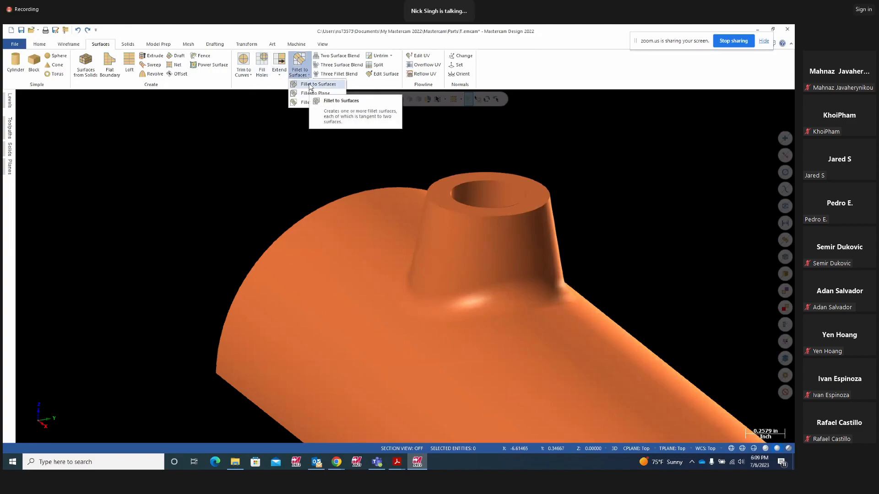
click(310, 85)
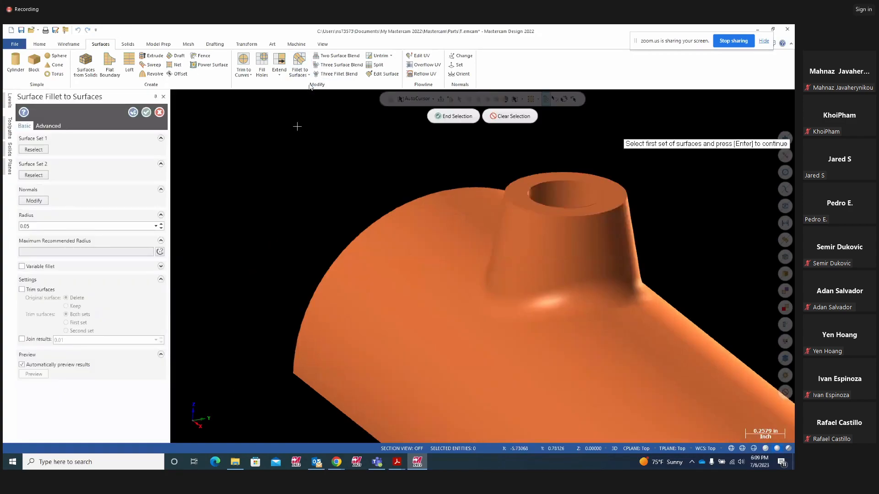
middle_drag(290, 151, 285, 158)
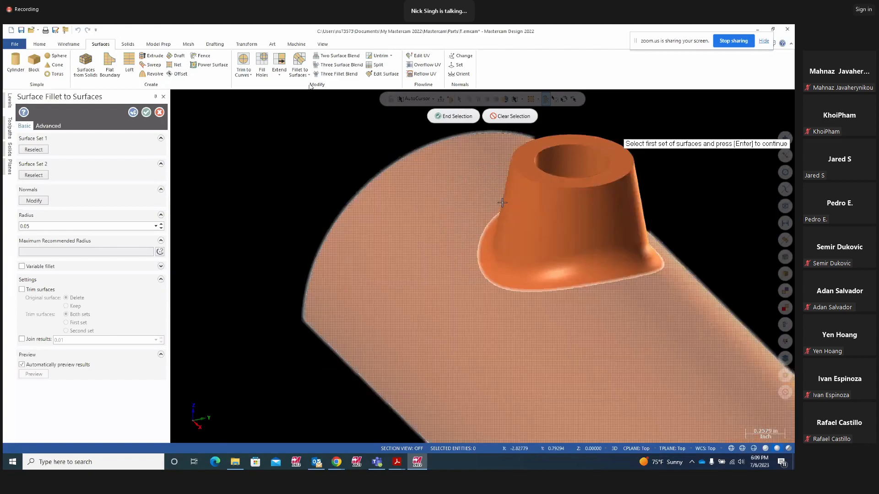
click(509, 199)
key(Return)
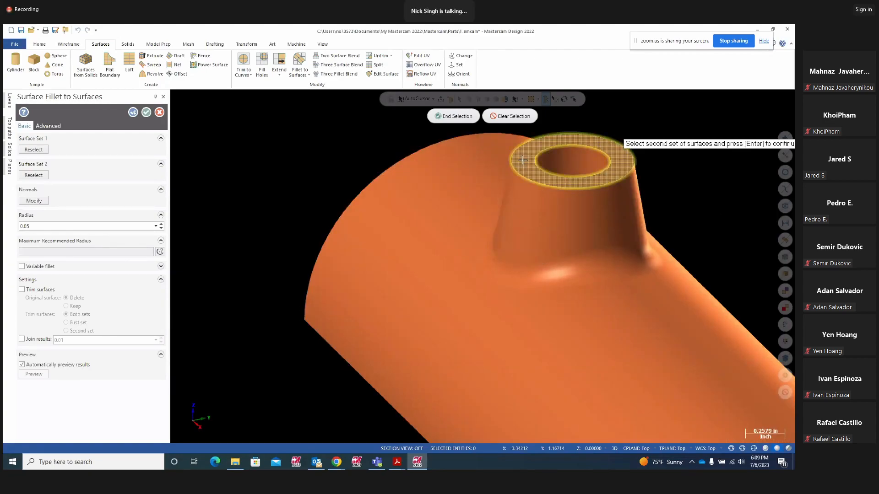
click(522, 159)
key(Return)
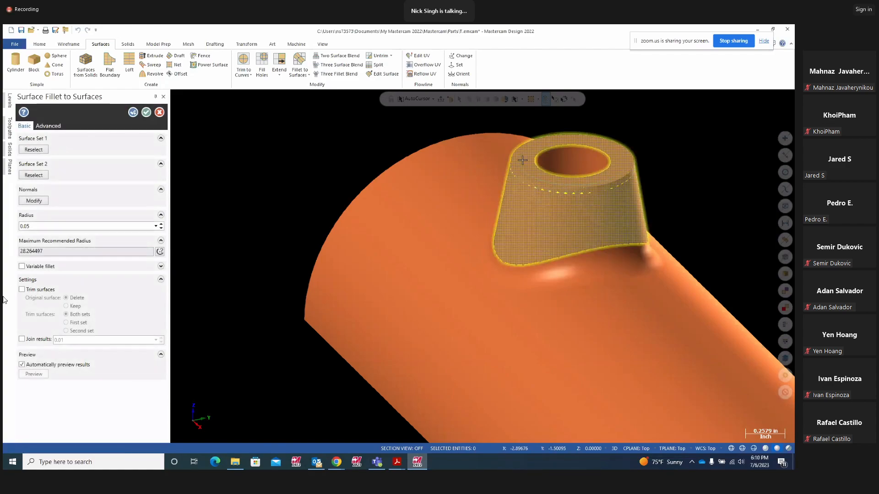
click(22, 290)
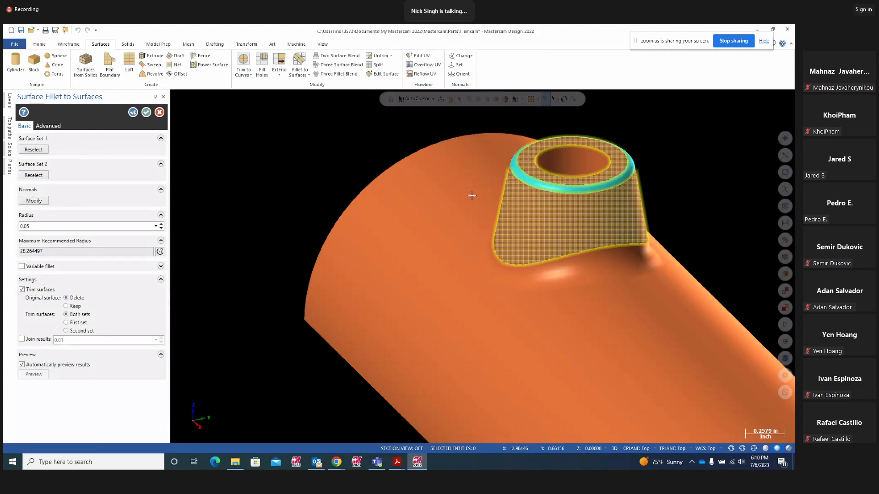
Turn surface trimming off to examine the untrimmed fillet preview on the boss's top edge, and turn trimming back on
middle_drag(701, 203, 483, 266)
middle_drag(701, 203, 700, 207)
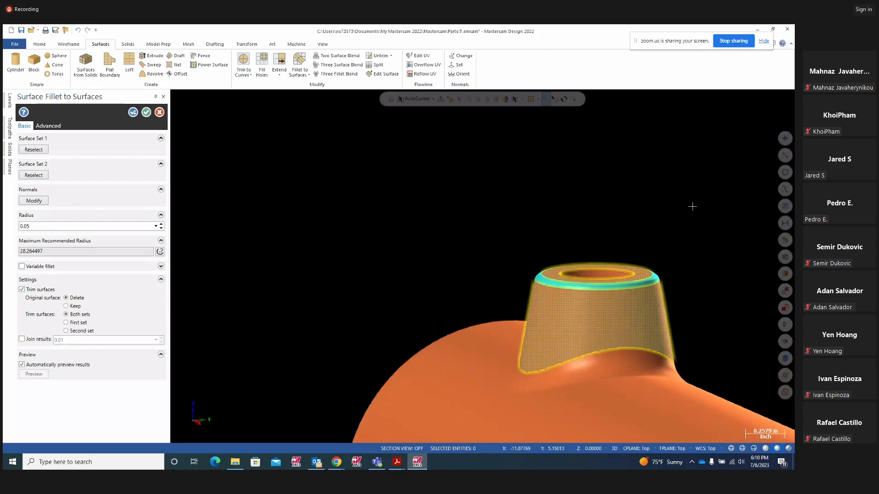
click(22, 289)
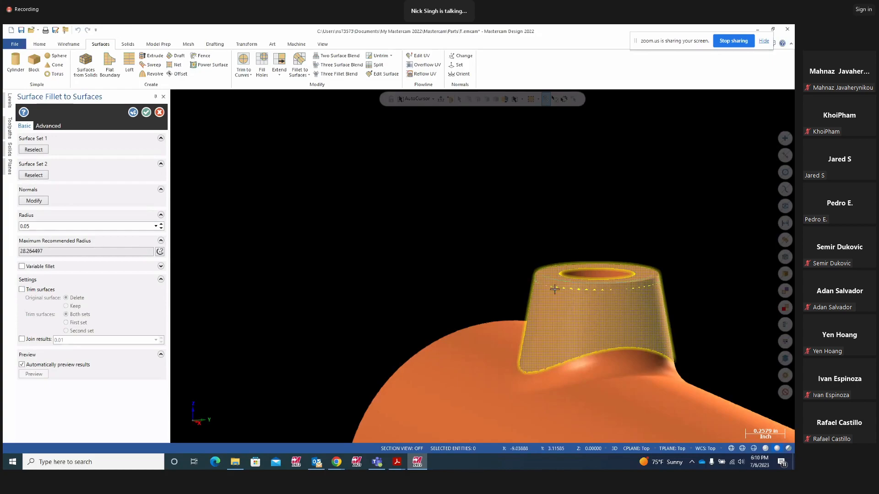
scroll(554, 289, up, 5)
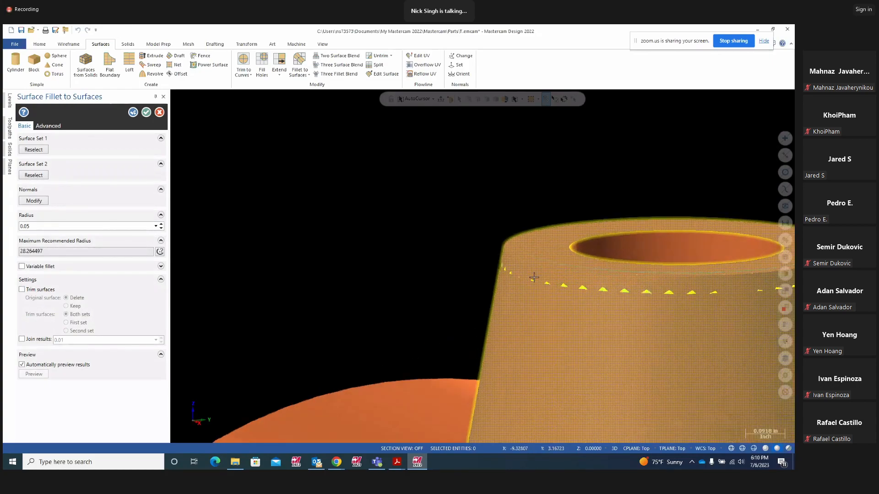
mouse_move(553, 280)
middle_down()
mouse_move(546, 304)
mouse_move(536, 271)
middle_up()
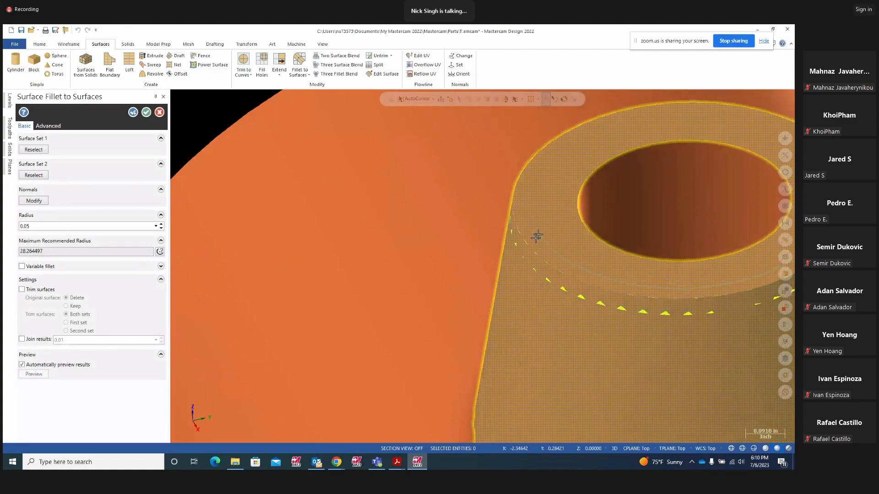
scroll(537, 237, up, 1)
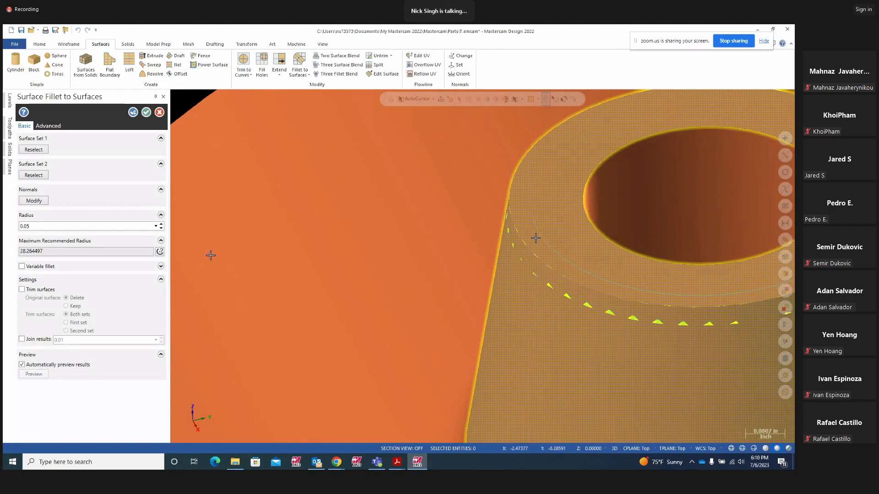
click(22, 289)
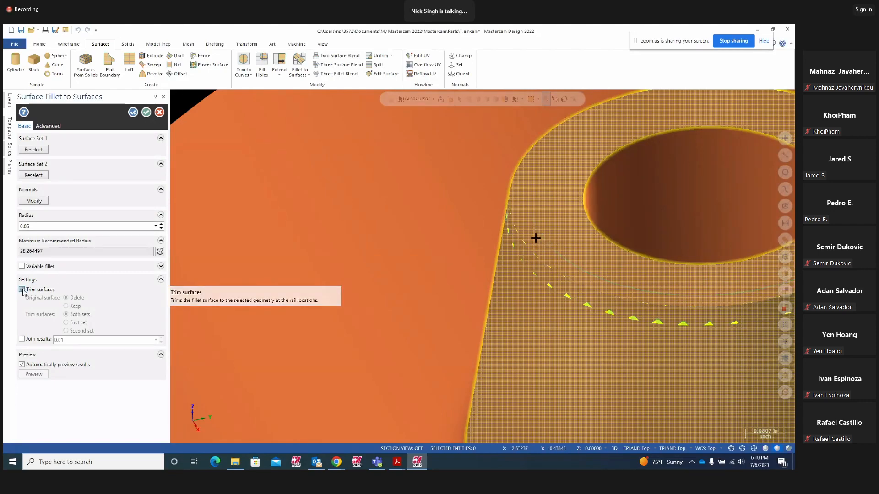
Create the trimmed fillet on the boss's top edge and finish the surface fillet command
scroll(343, 312, down, 5)
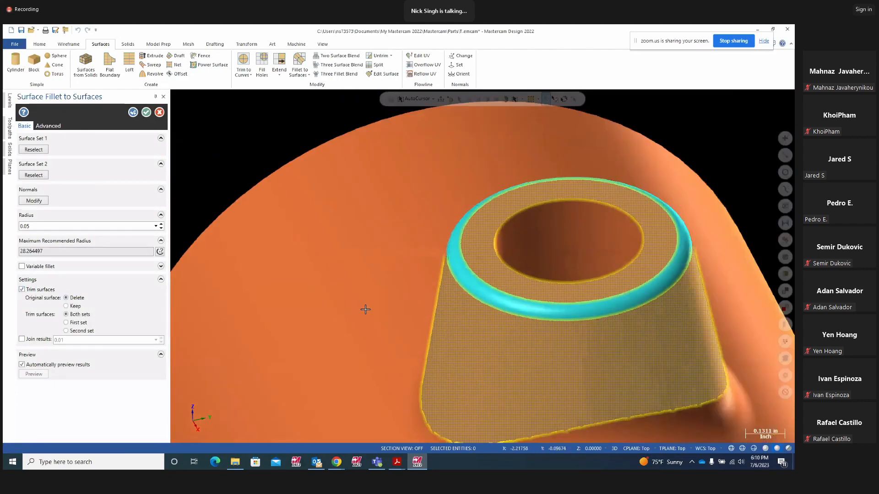
click(132, 113)
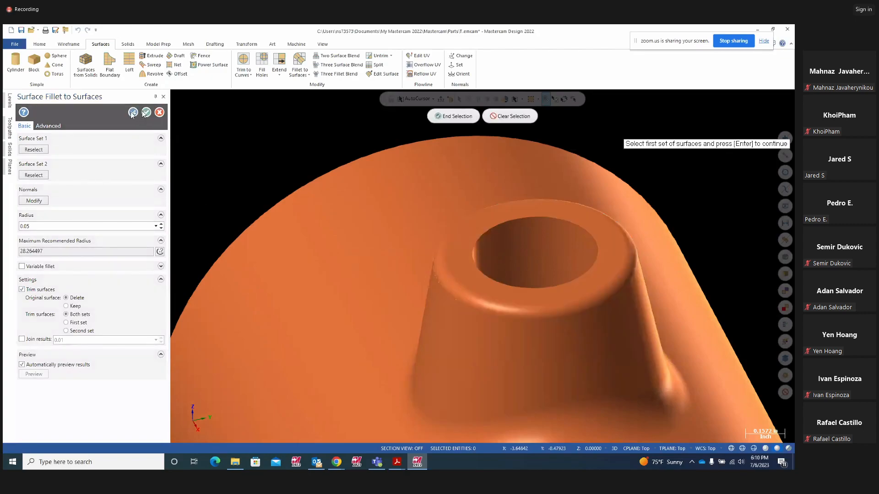
click(144, 113)
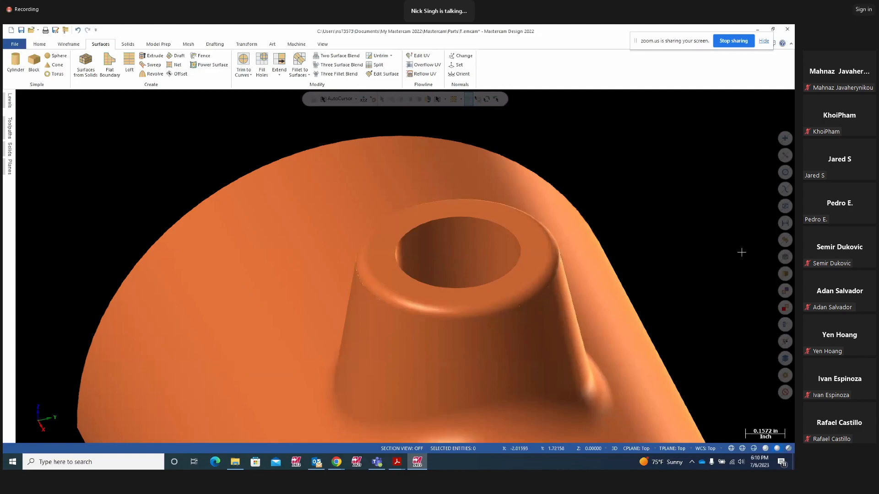
Inspect the fillet surfaces at the boss's base and top edge by selecting them, and clear the selection
scroll(632, 212, down, 3)
scroll(261, 281, down, 3)
middle_drag(536, 284, 526, 306)
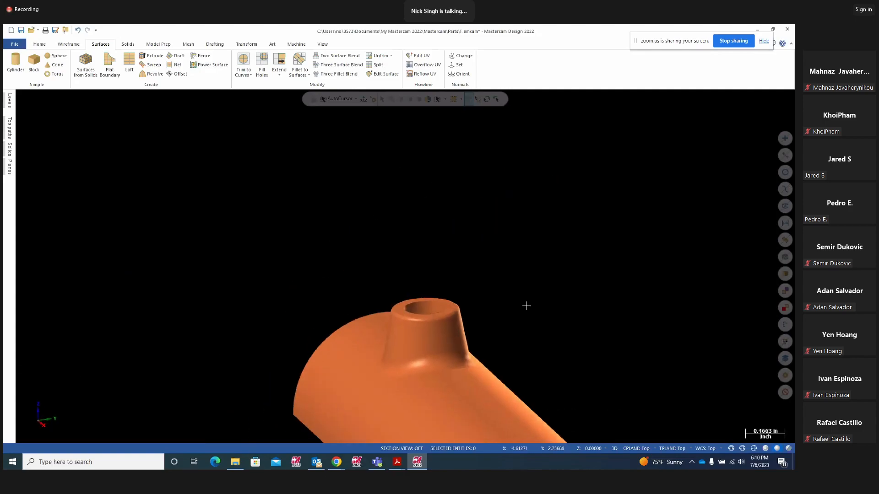
click(451, 364)
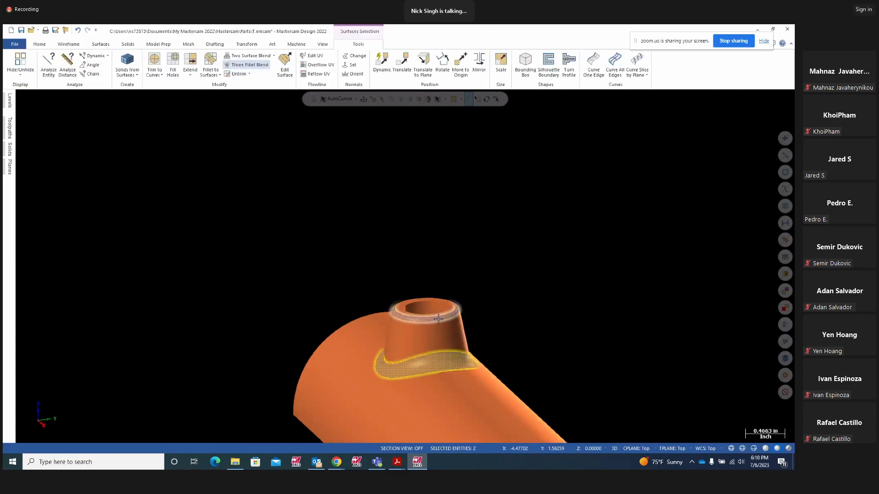
scroll(546, 185, down, 3)
mouse_move(545, 184)
middle_down()
mouse_move(212, 304)
mouse_move(208, 276)
mouse_move(497, 227)
mouse_move(467, 249)
mouse_move(509, 238)
mouse_move(544, 249)
middle_up()
key(Escape)
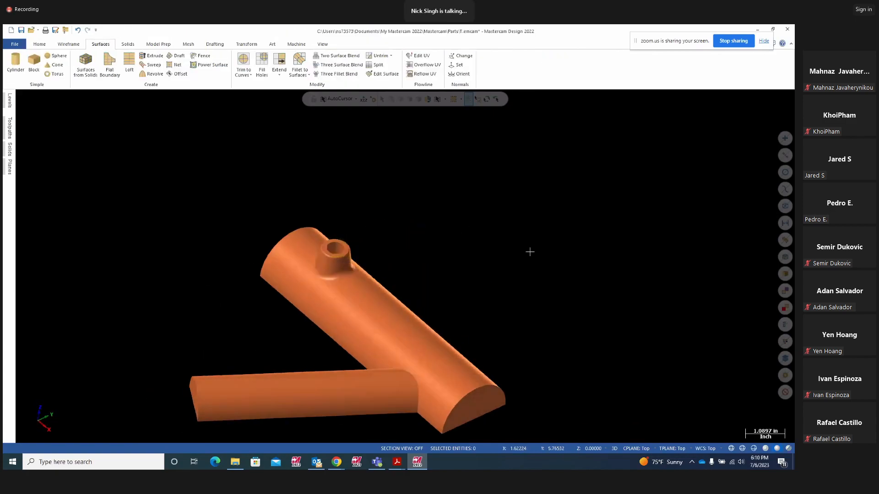
Show the whole part in isometric view and check the Project11.pdf drawing in Adobe Acrobat before returning to Mastercam
right_click(519, 220)
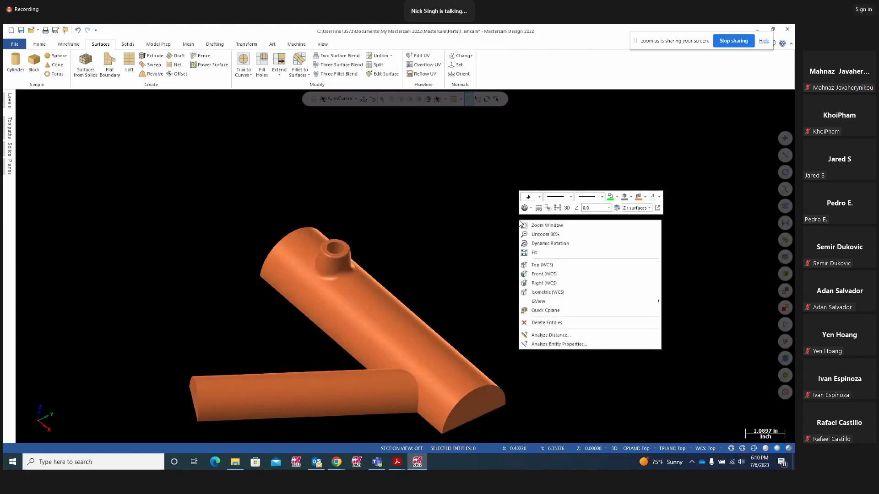
click(541, 293)
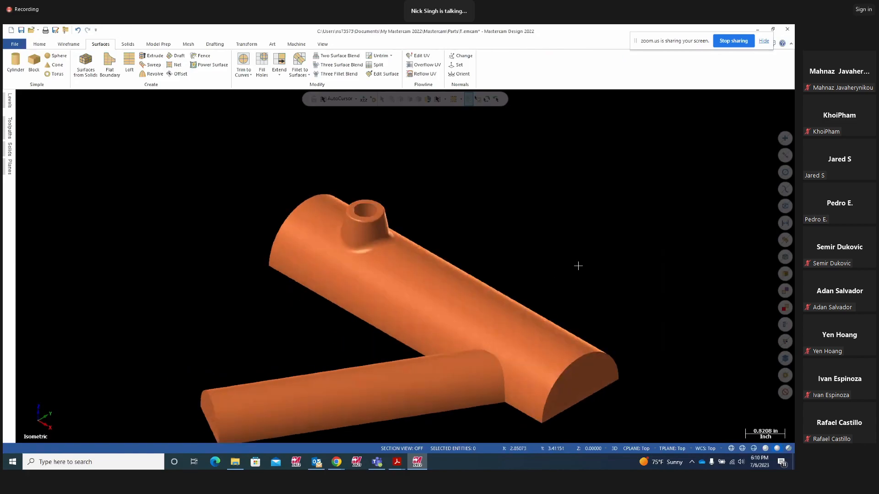
mouse_move(614, 255)
middle_down()
mouse_move(632, 171)
mouse_move(626, 225)
mouse_move(599, 252)
mouse_move(608, 251)
middle_up()
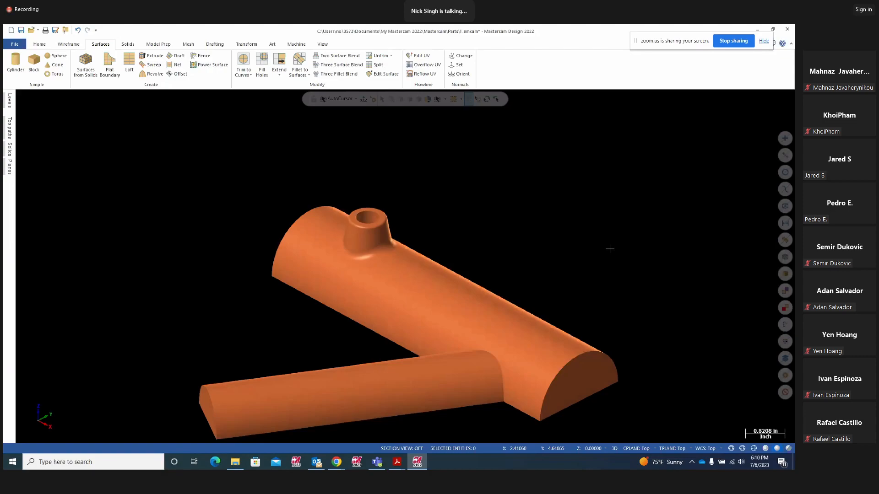
click(398, 463)
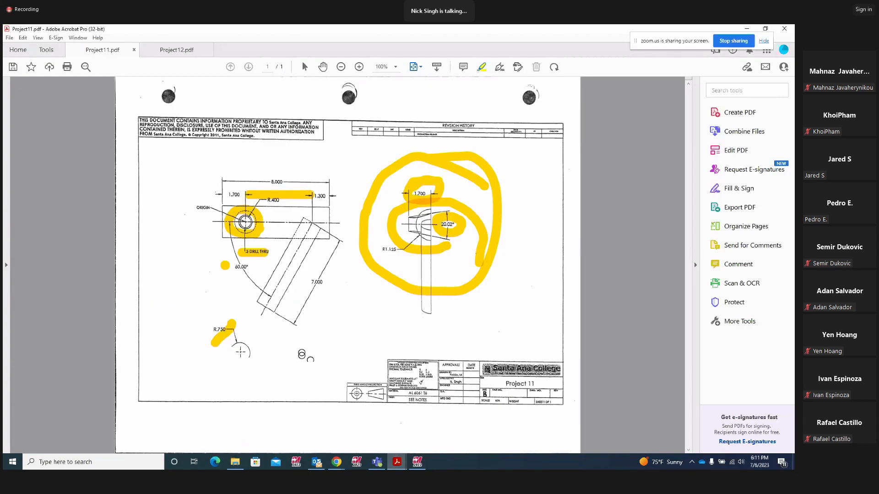
click(417, 462)
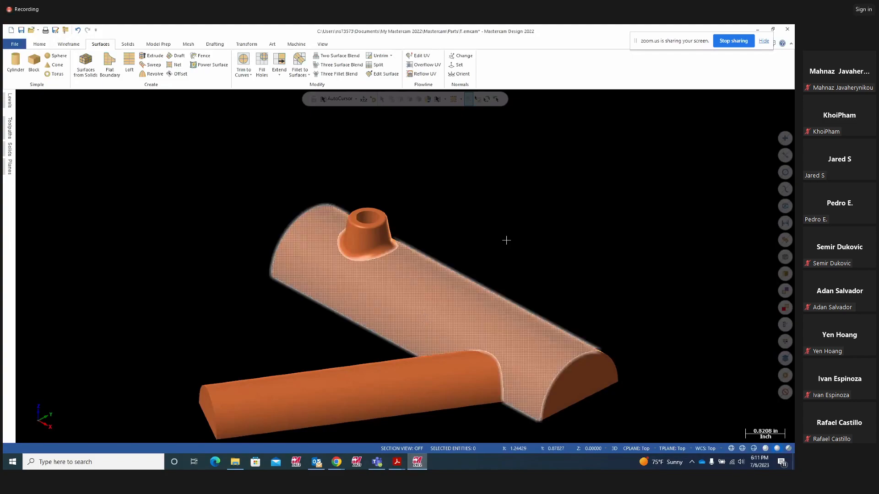
Switch to the Zoom meeting in Chrome, pause its recording, and return to the part in Mastercam
mouse_move(334, 465)
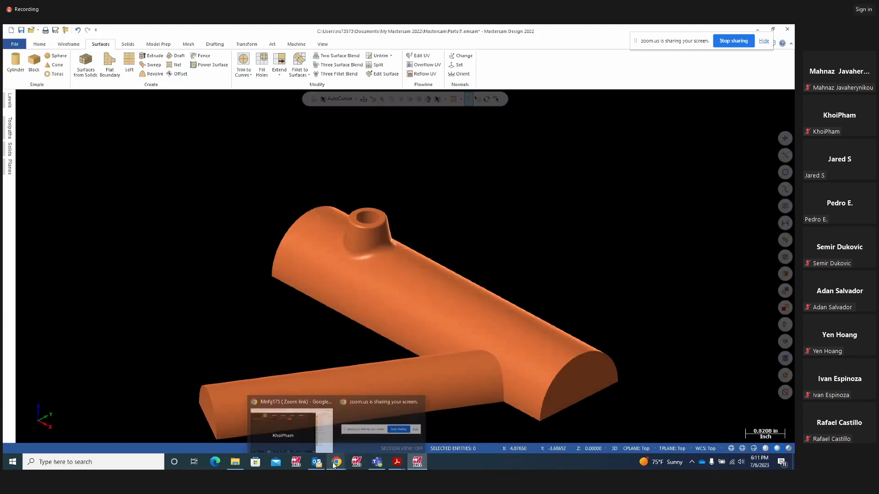
click(268, 426)
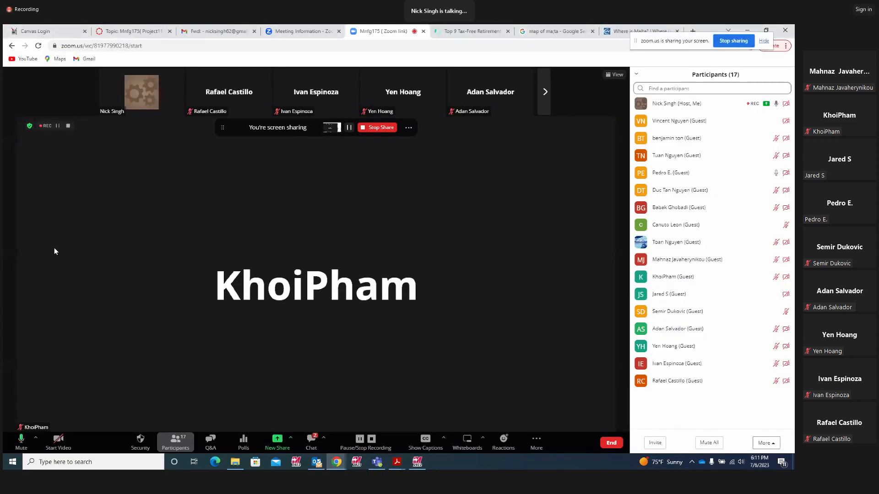
click(57, 126)
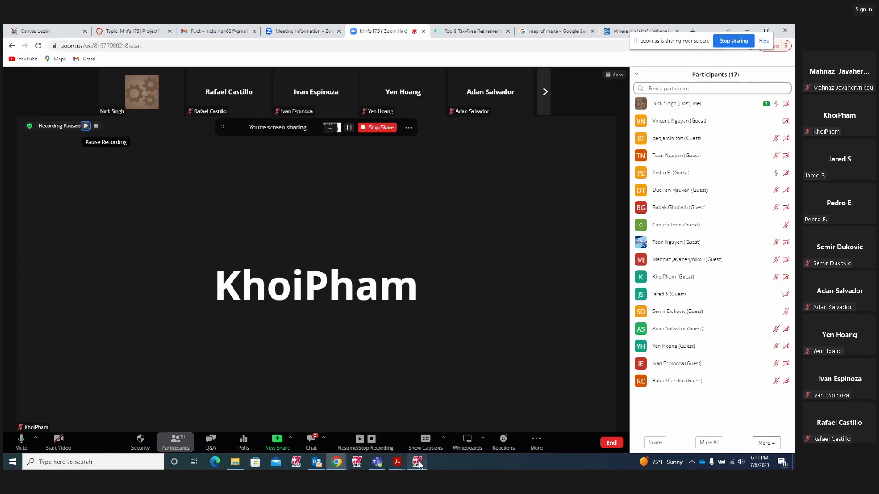
mouse_move(420, 465)
click(397, 421)
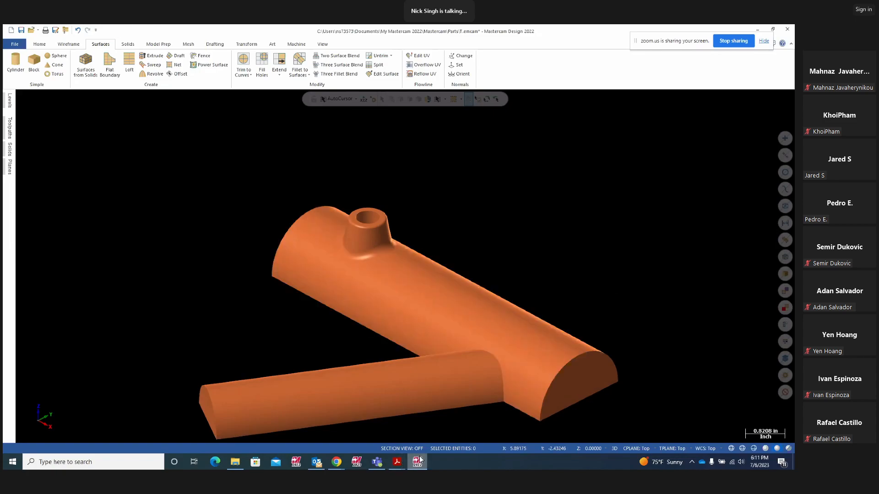
mouse_move(418, 465)
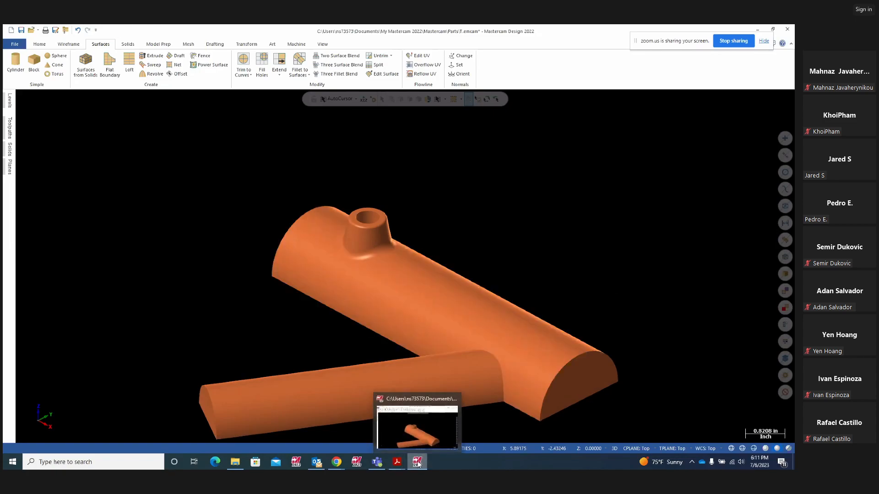
Close Project11.pdf in Adobe Acrobat without saving its changes, keeping the Project12.pdf drawing open
click(439, 432)
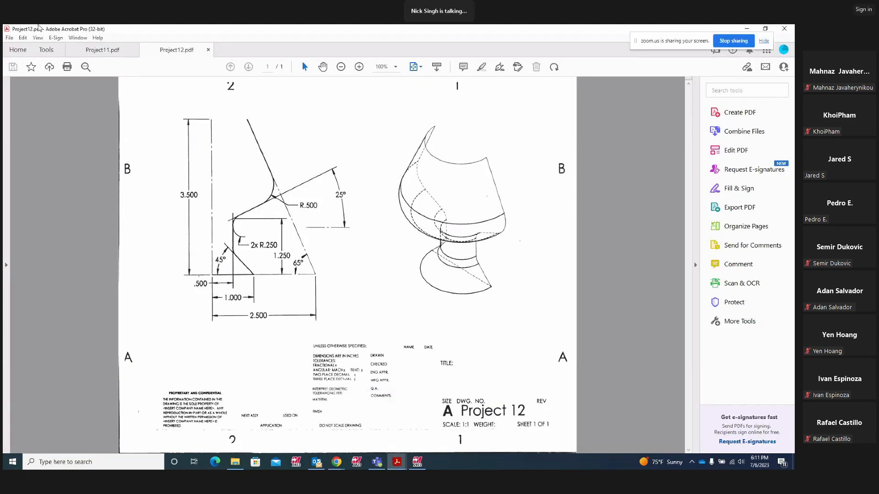
click(110, 50)
click(133, 50)
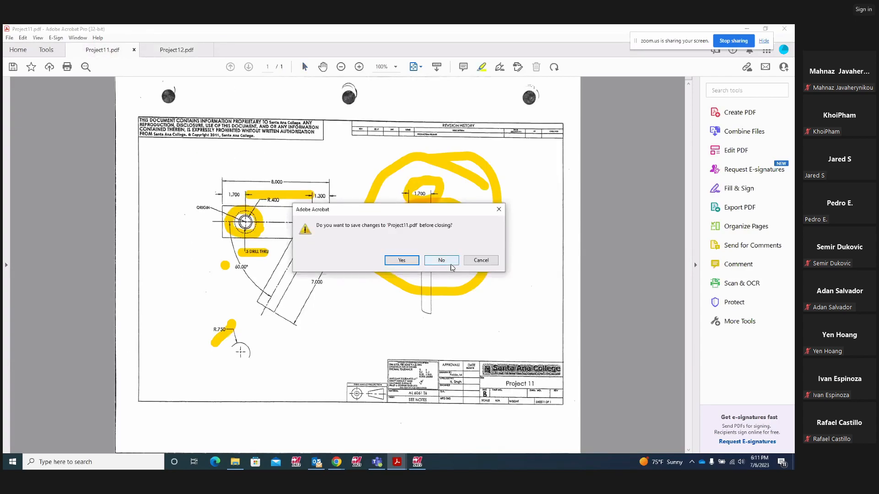
click(441, 260)
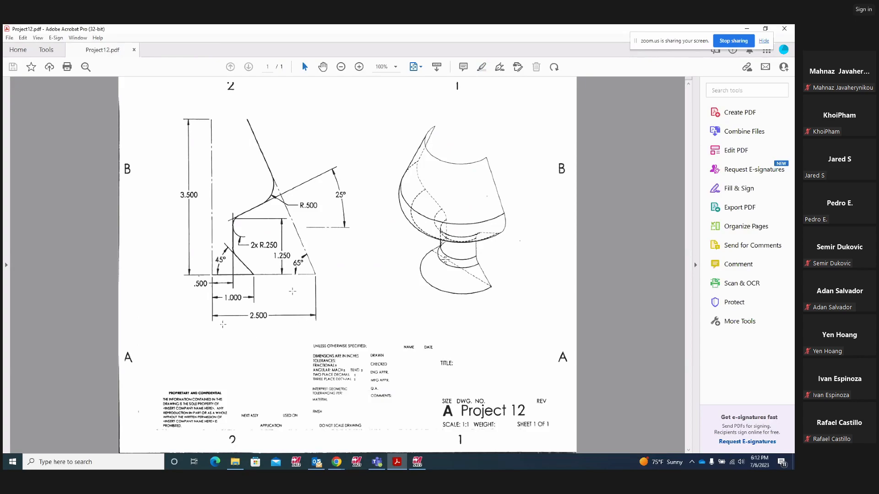
key(alt+Tab)
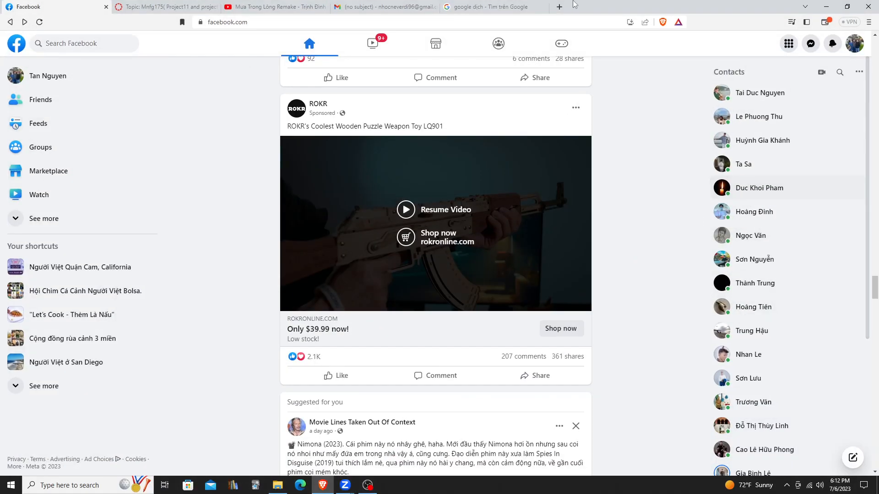
drag(691, 8, 660, 17)
key(alt+Tab)
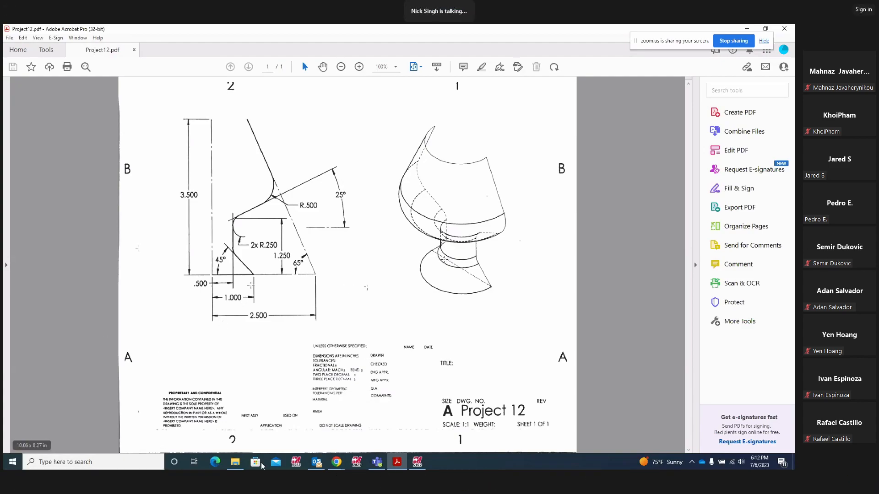
mouse_move(336, 465)
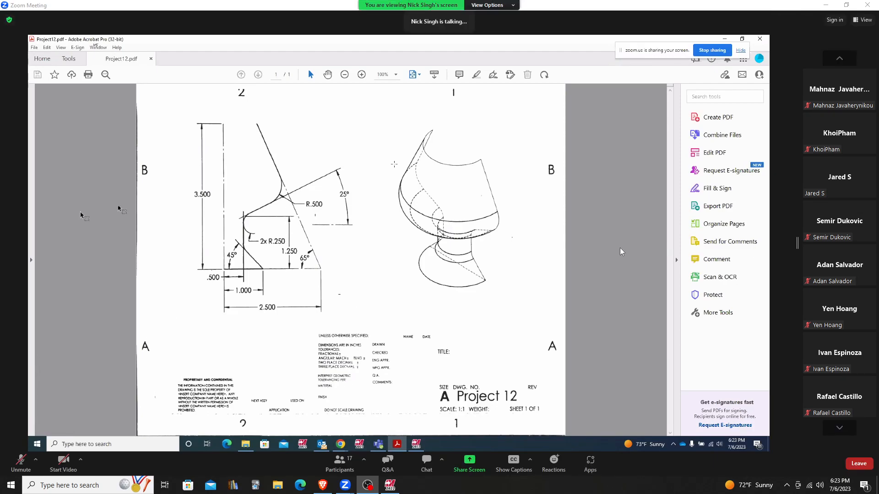
double_click(506, 217)
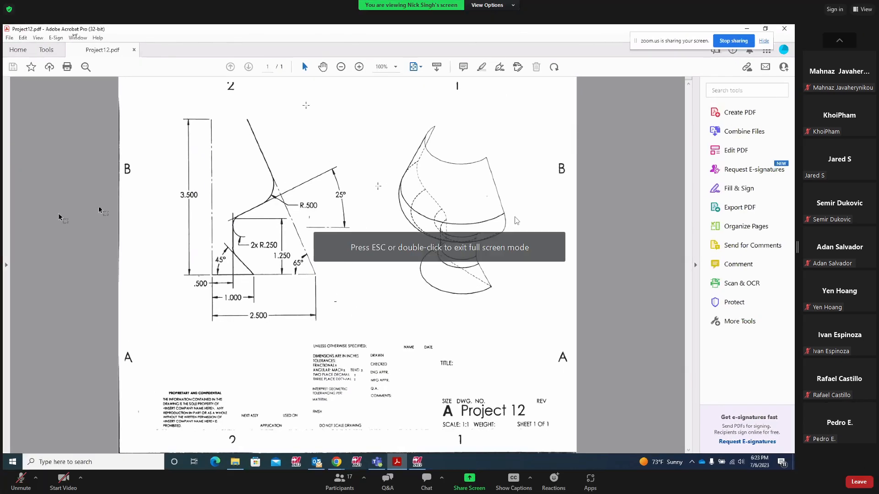
click(846, 42)
click(847, 455)
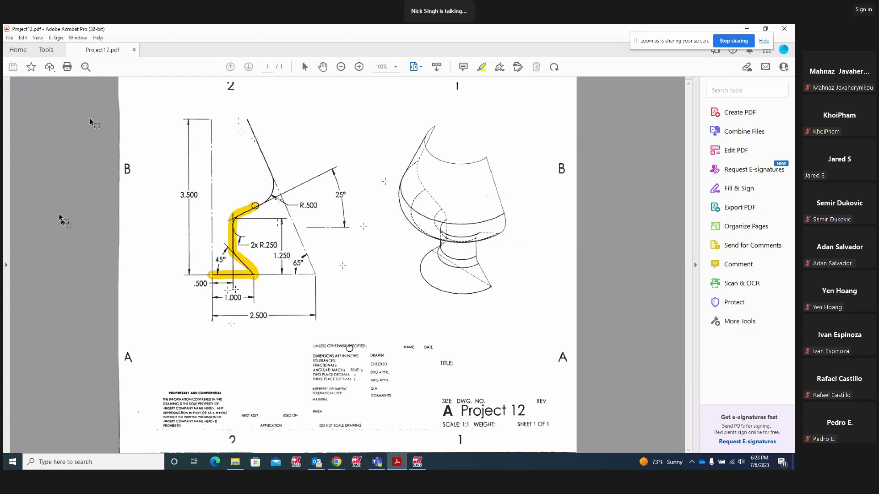
Highlight the cup's profile line on the Project12.pdf drawing and circle the 3.500 height dimension
drag(269, 166, 247, 120)
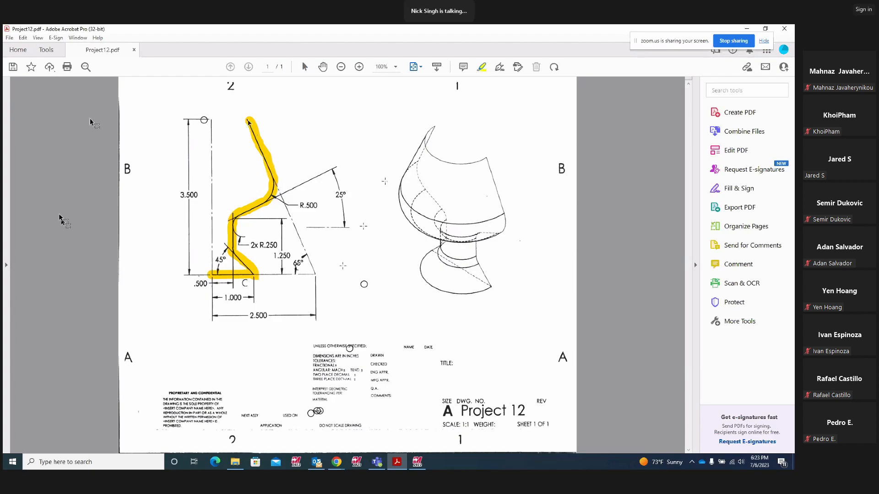
mouse_move(179, 175)
mouse_down()
mouse_move(170, 185)
mouse_move(208, 202)
mouse_move(172, 177)
mouse_up()
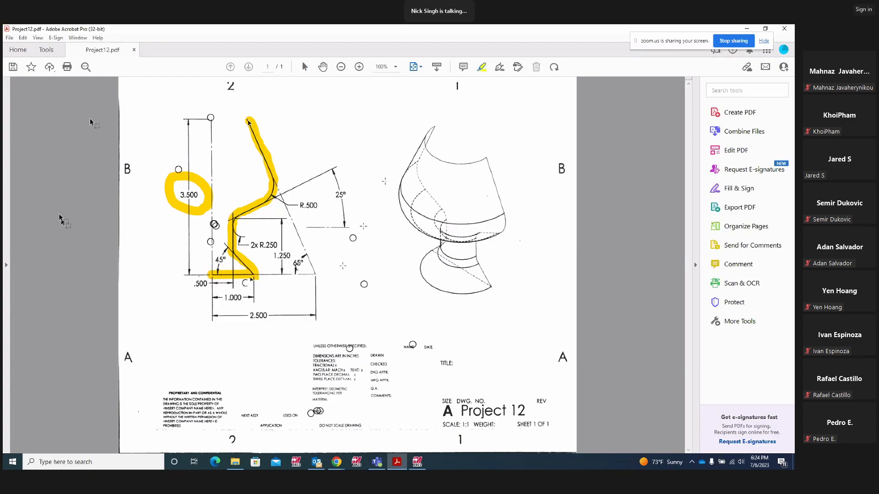
Switch to Mastercam and start a new part file without saving the changes to T.emcam
click(417, 463)
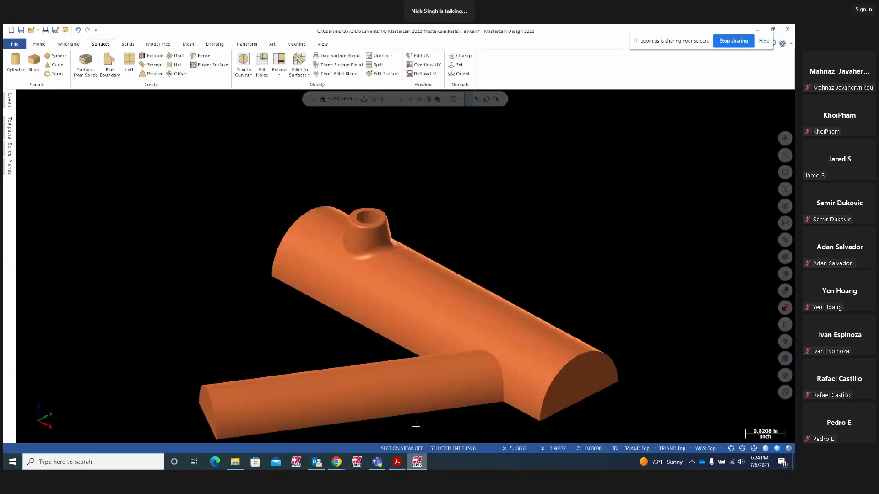
scroll(147, 257, up, 2)
scroll(137, 228, down, 3)
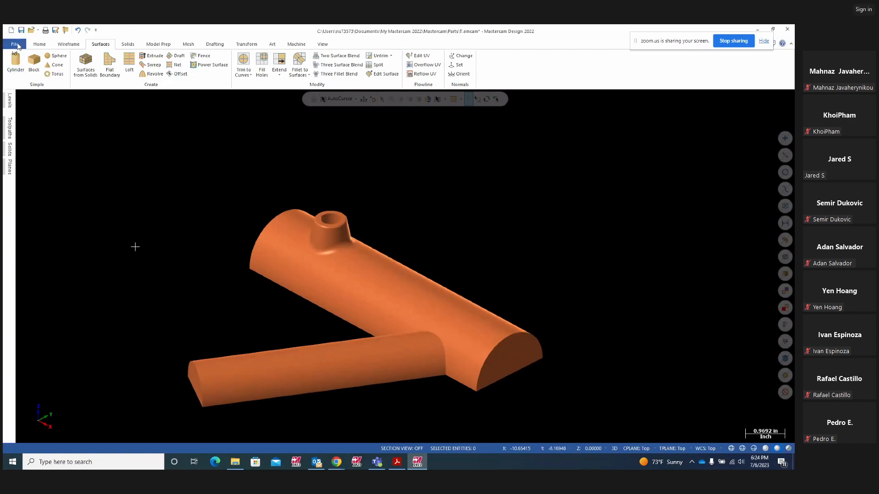
click(15, 44)
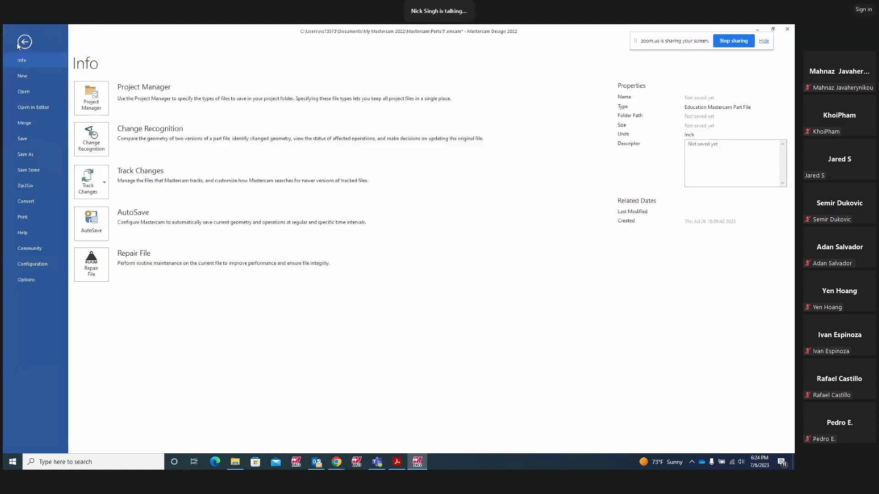
click(23, 76)
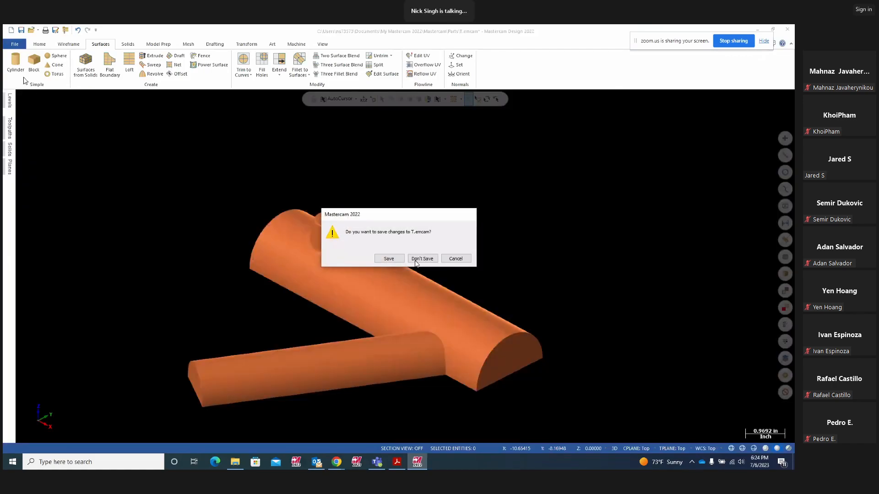
click(422, 260)
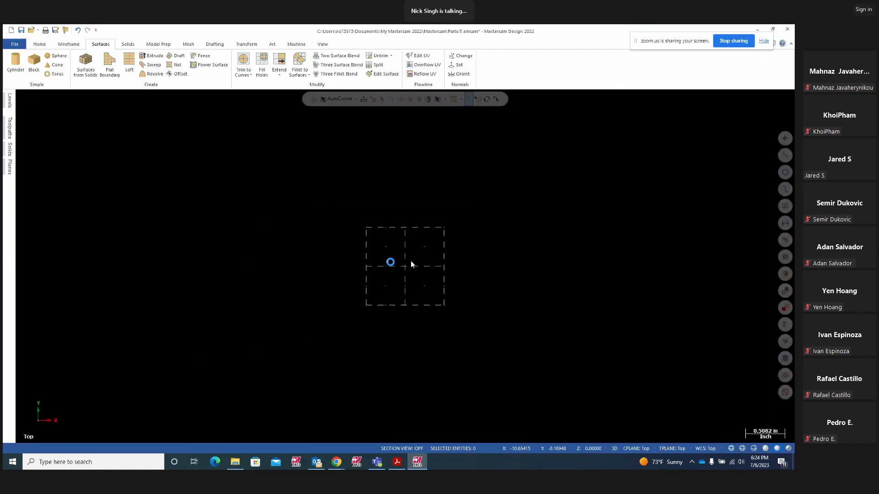
Set the wireframe color to green for the new part
right_click(641, 202)
click(740, 182)
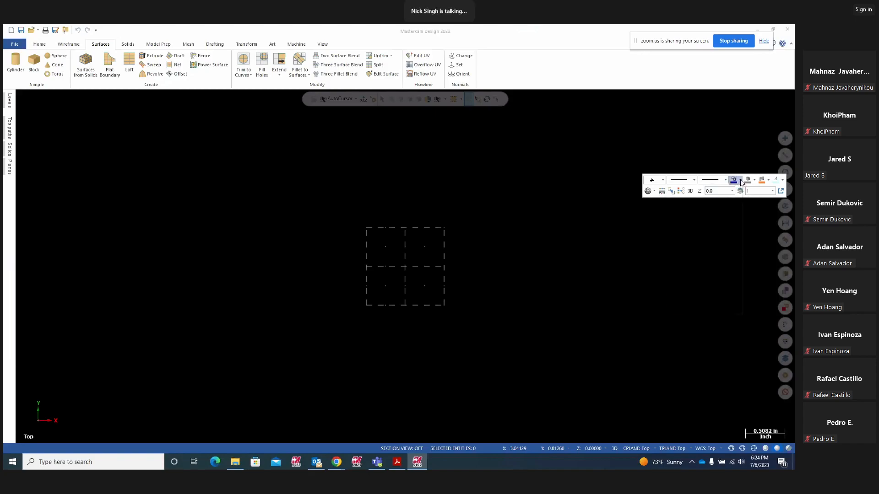
click(710, 199)
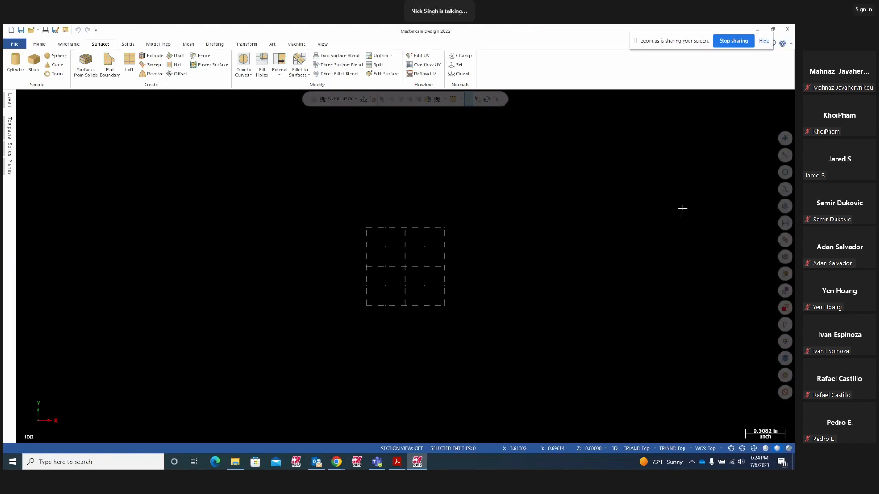
scroll(217, 281, down, 1)
scroll(347, 192, down, 1)
scroll(356, 161, up, 1)
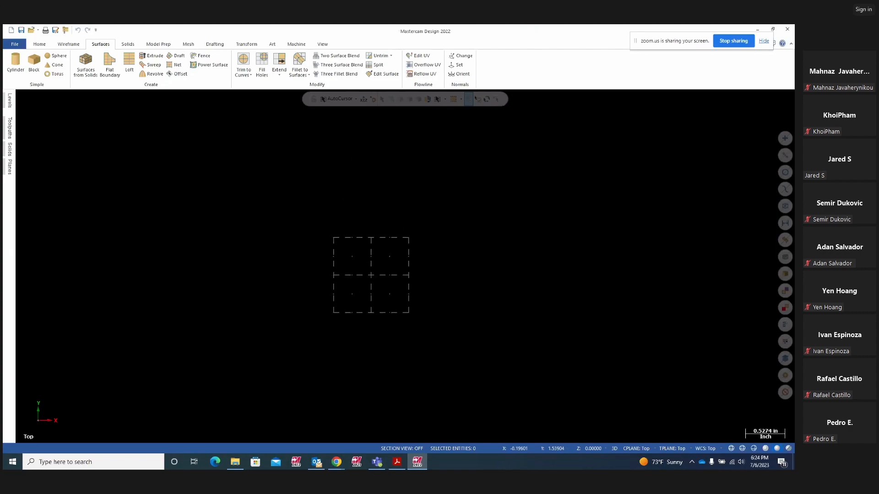
Switch to the Zoom meeting in Chrome, resume its recording, and return to the empty part in Mastercam
mouse_move(337, 462)
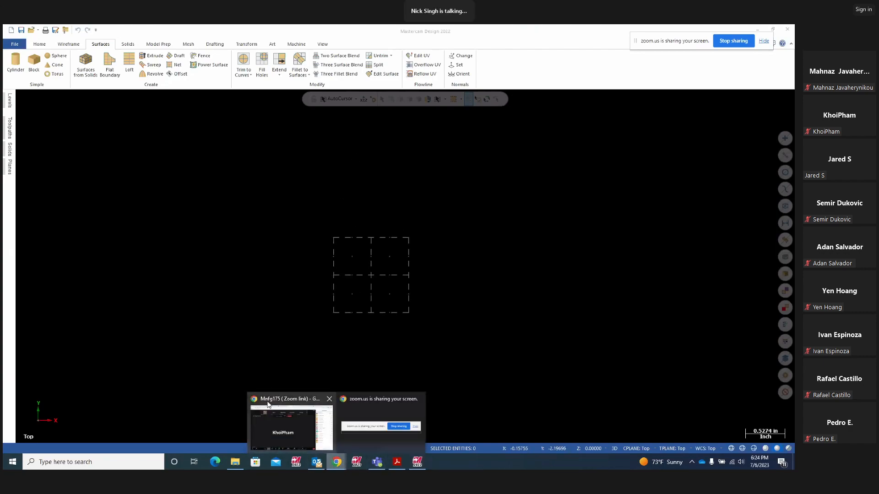
click(262, 422)
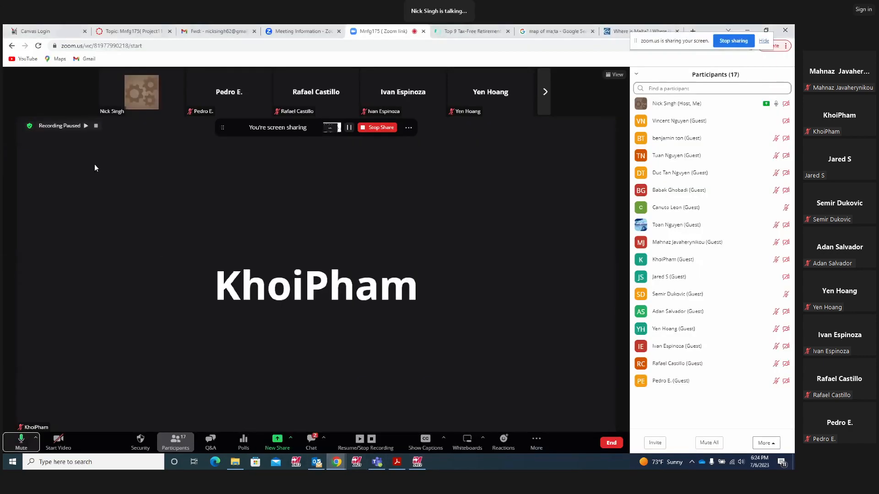
click(85, 126)
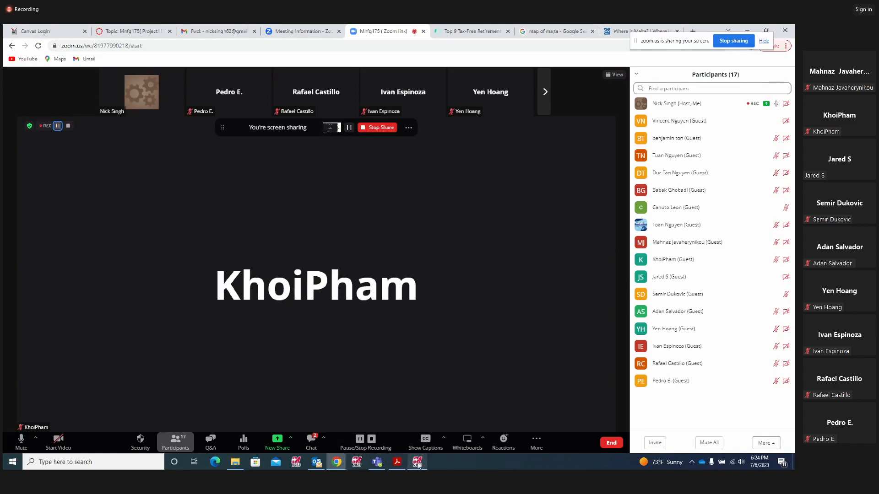
mouse_move(418, 464)
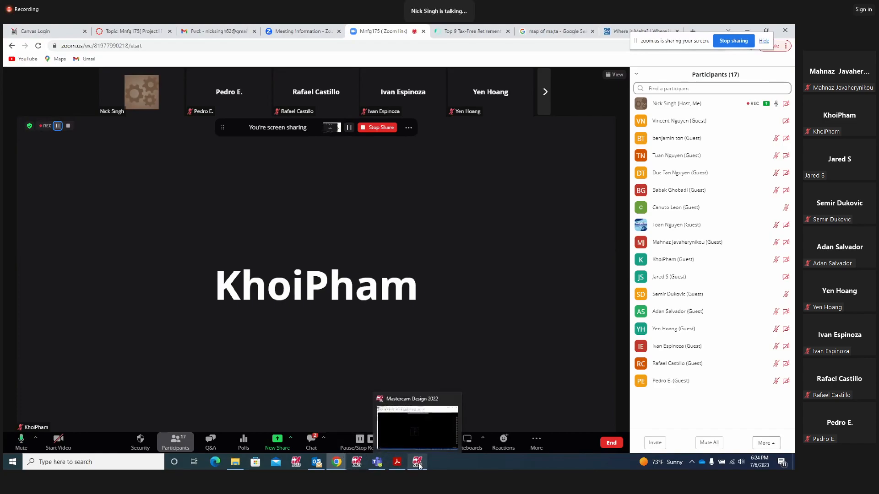
click(418, 463)
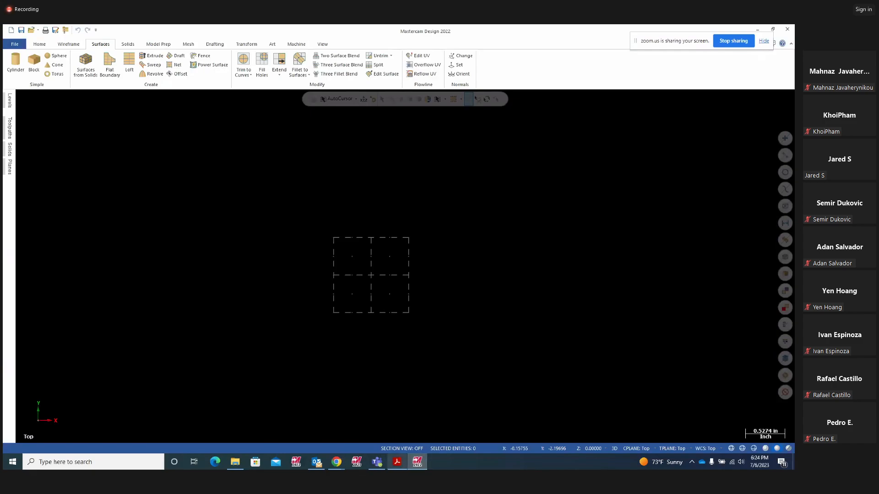
Switch to Project12.pdf in Adobe Acrobat and delete the highlights on the profile line and the 3.500 dimension
click(395, 463)
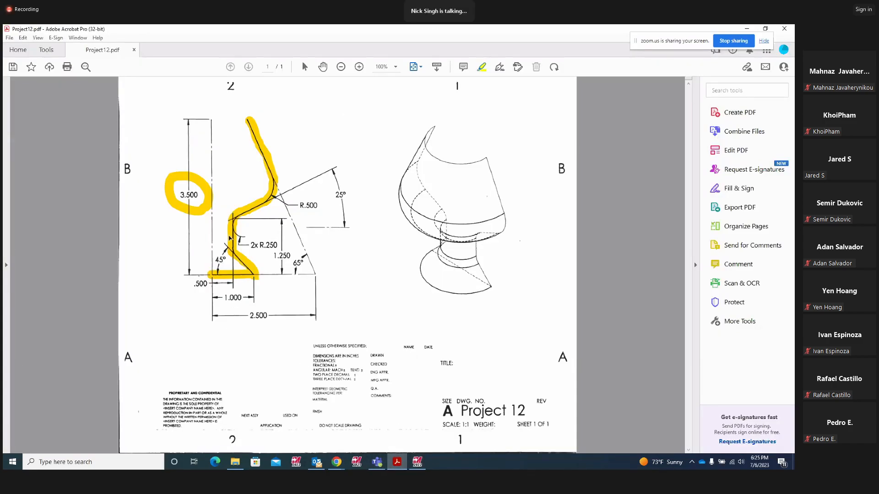
click(250, 209)
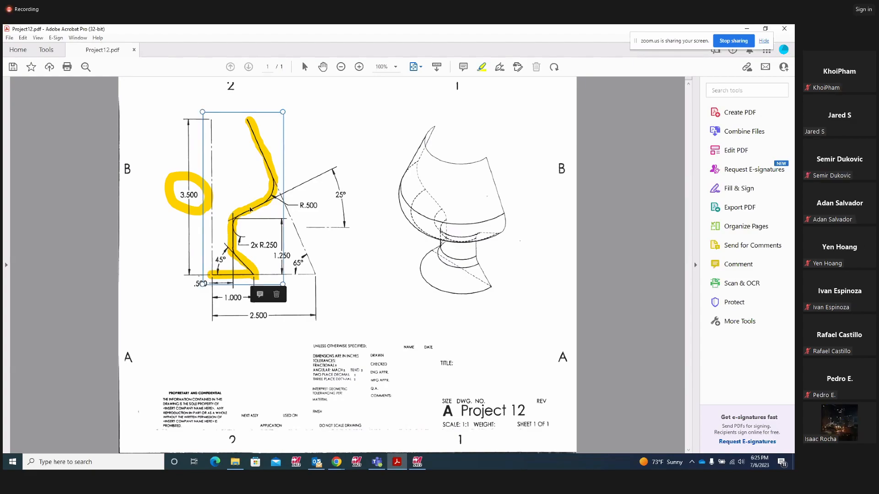
click(276, 294)
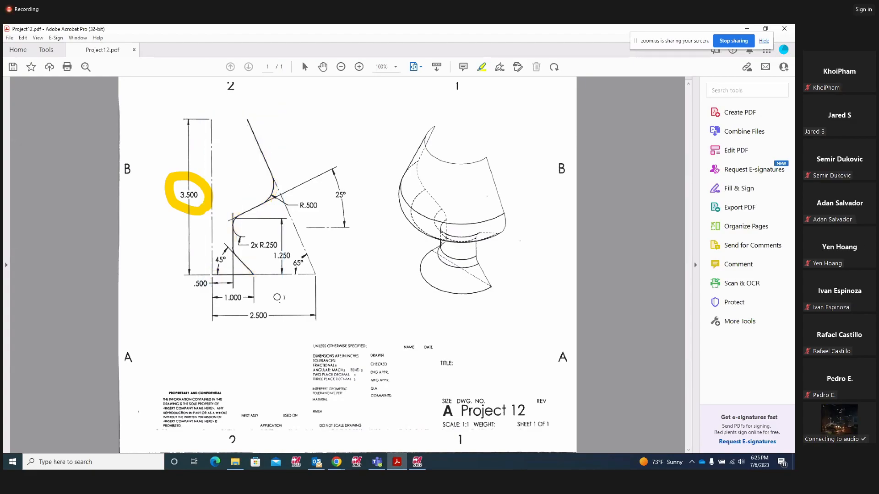
click(201, 207)
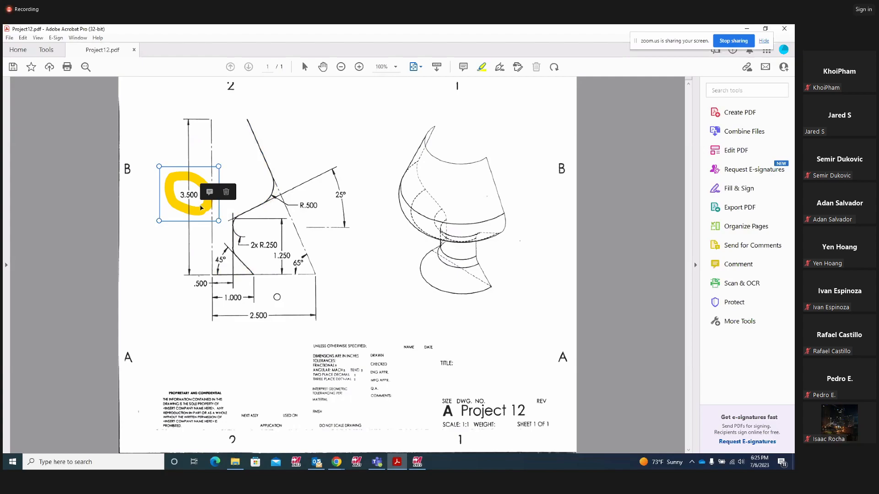
click(226, 192)
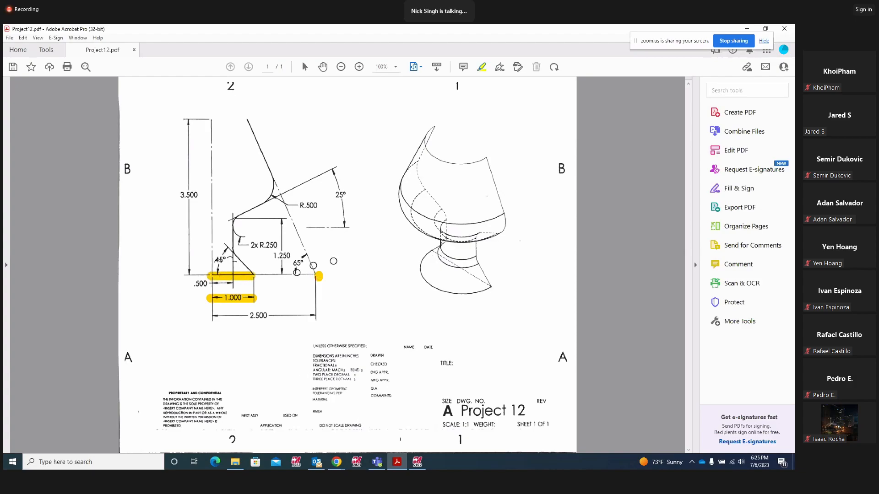
Sketch a horizontal line about 1.756 in long from the origin in Mastercam, using 2D construction mode
click(417, 463)
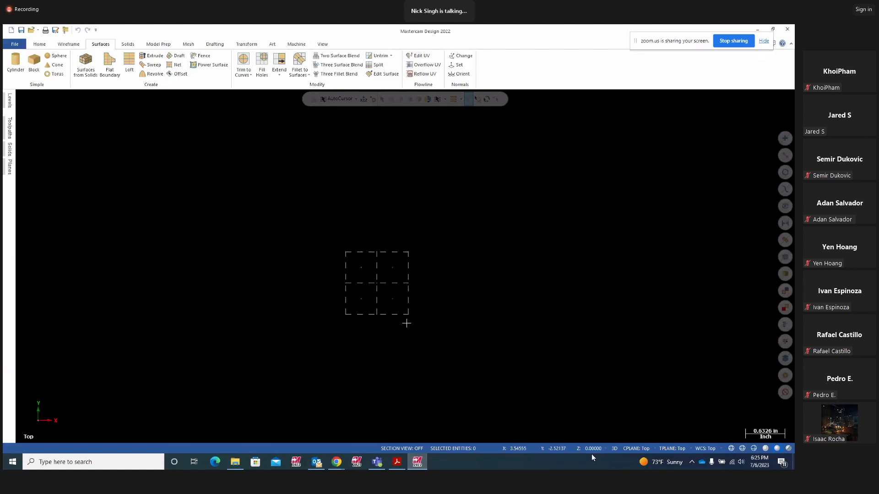
click(615, 449)
click(68, 44)
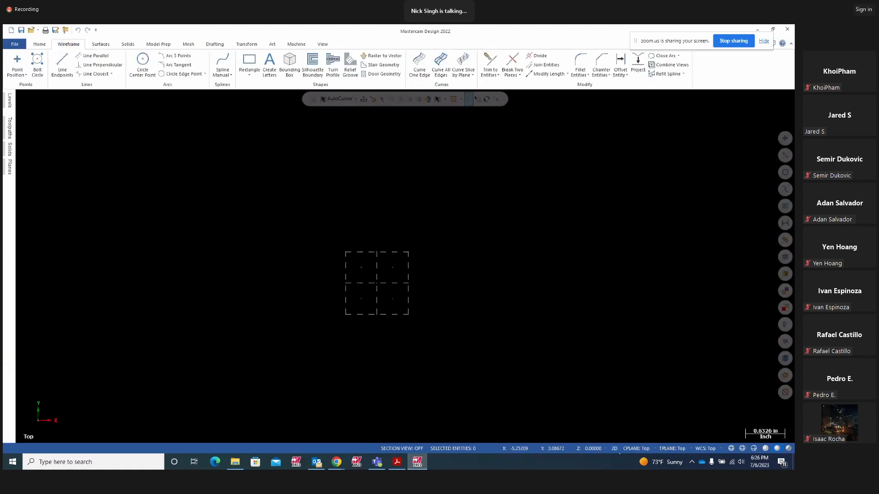
click(63, 63)
click(454, 282)
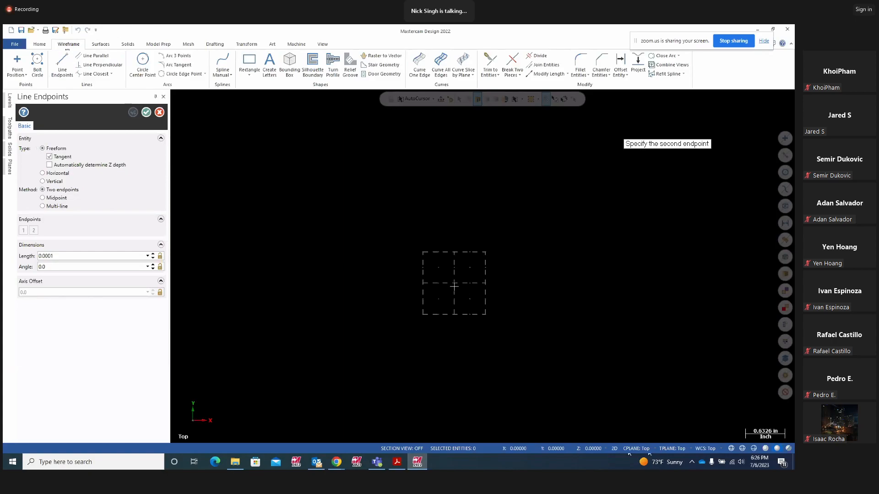
click(564, 287)
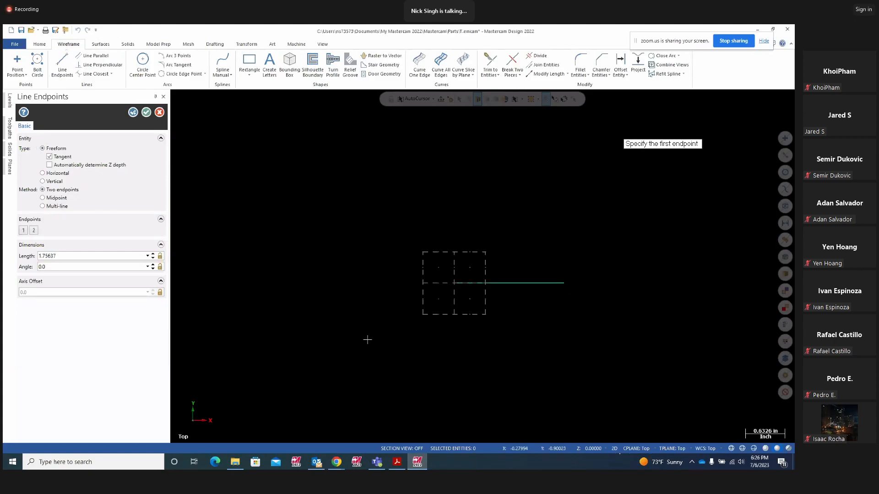
Set the horizontal line's length to 1 in and create it, keeping the line command active
double_click(68, 256)
text(1)
key(Return)
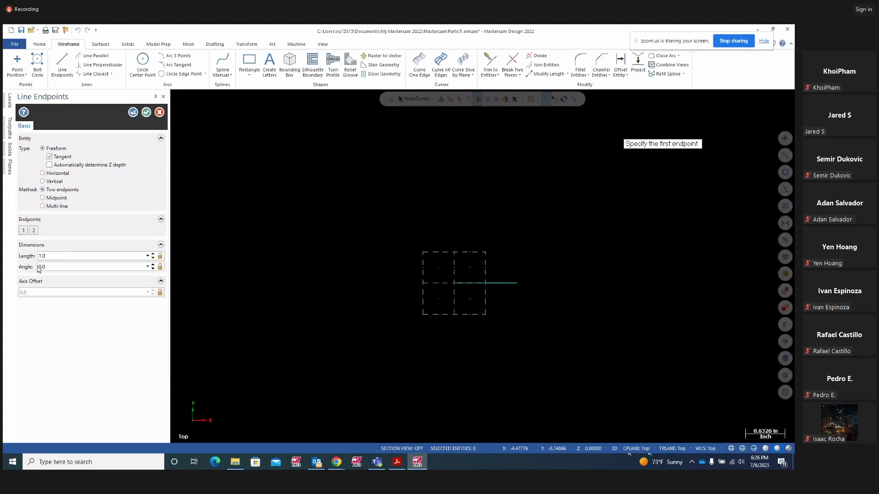
click(133, 114)
scroll(381, 276, down, 1)
scroll(424, 398, down, 7)
scroll(380, 288, up, 2)
scroll(295, 257, up, 2)
scroll(690, 320, up, 2)
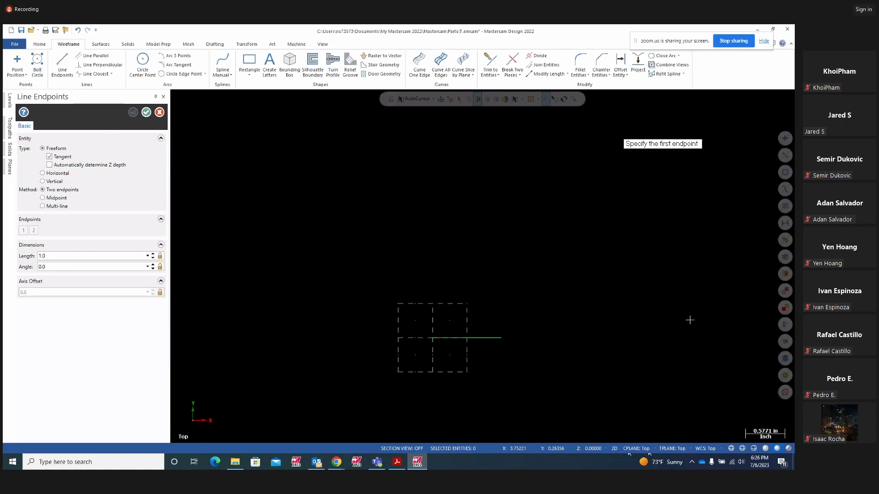
scroll(540, 243, up, 1)
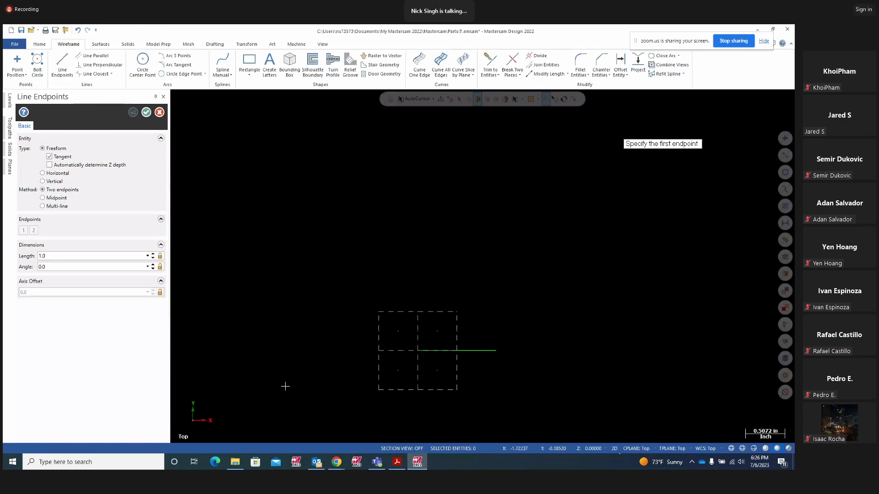
Check the 45° foot line in Project12.pdf, then sketch a freeform line about 1.634 in long in Mastercam, up-left from the horizontal line's right endpoint
click(396, 462)
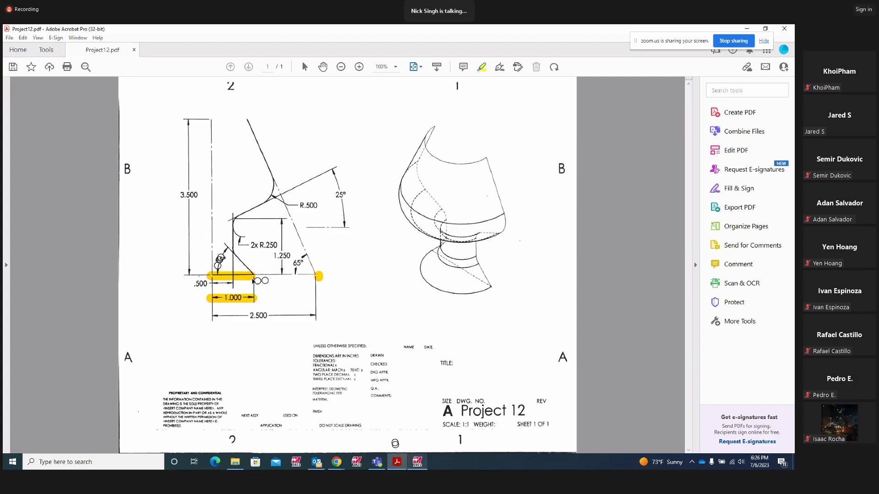
click(417, 462)
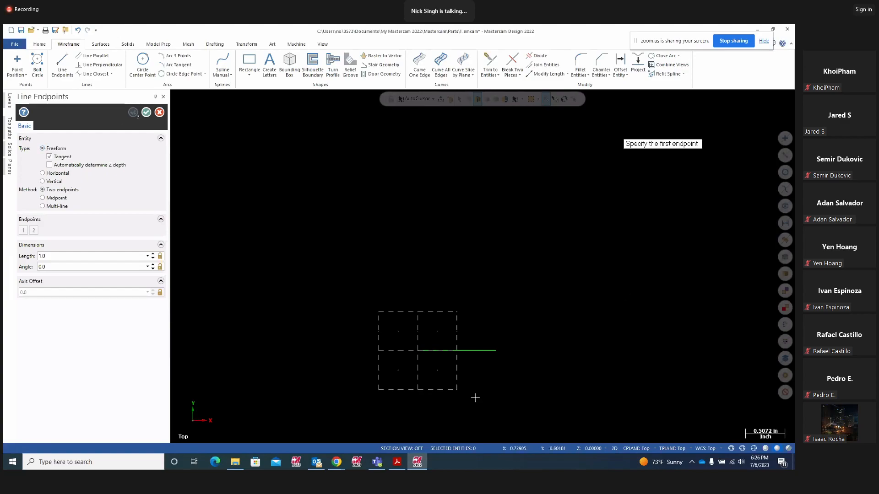
click(497, 352)
click(423, 246)
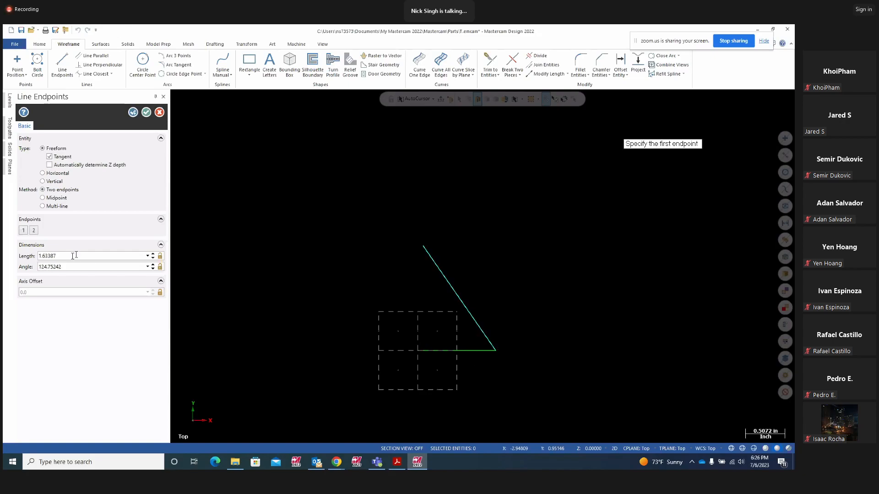
Set the sloped line's angle to 180-45 degrees and create it, keeping the line command active
click(67, 267)
text(180-45)
key(Return)
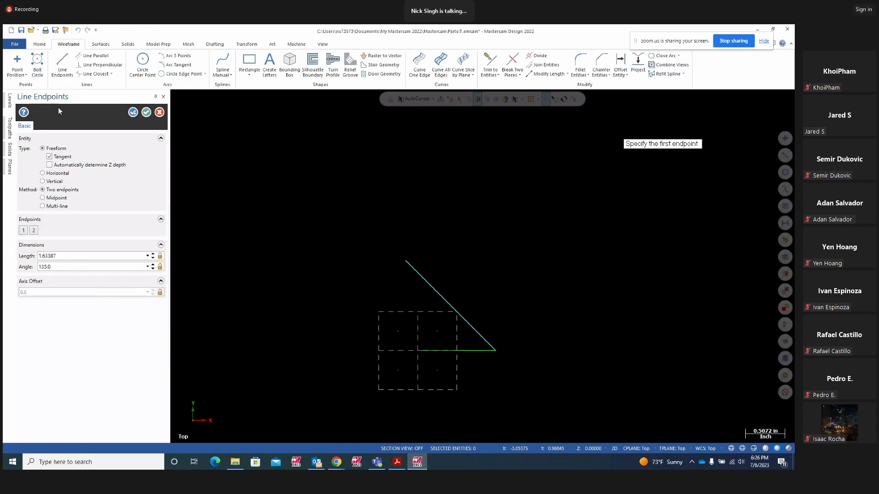
click(133, 113)
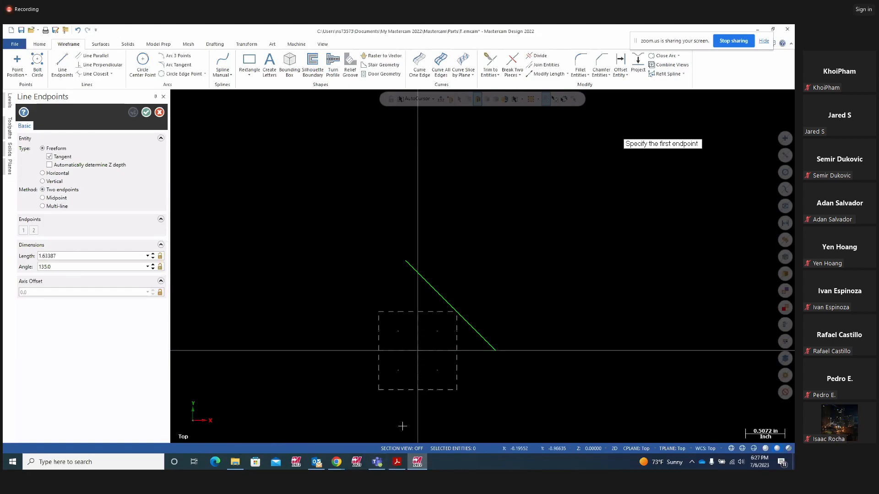
Switch to Project12.pdf in Adobe Acrobat and highlight the vertical stem line and its .500 dimension
click(398, 463)
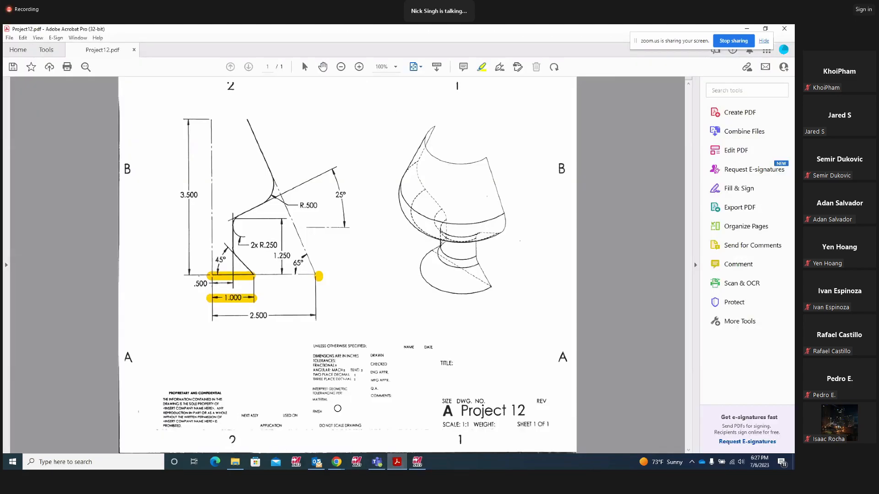
drag(232, 176, 227, 274)
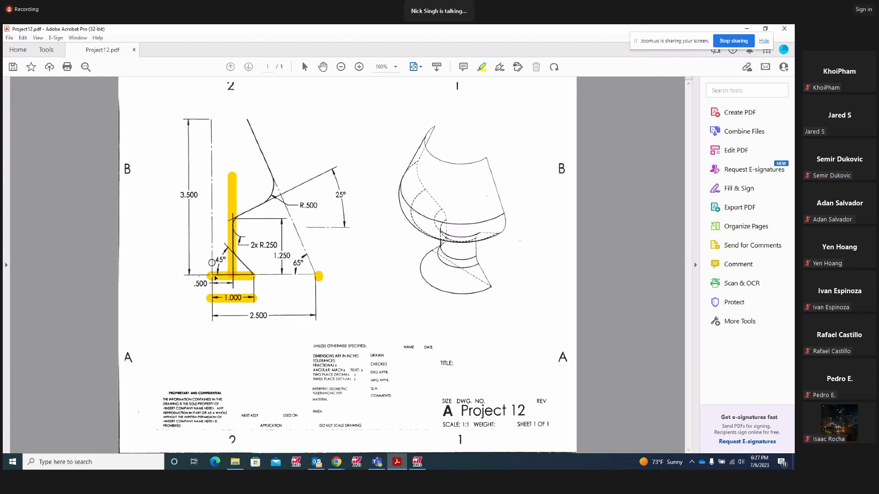
drag(183, 283, 209, 284)
Create a vertical line about 2.340 in long in Mastercam, crossing the sloped line, with an X axis offset of 0.5
click(417, 462)
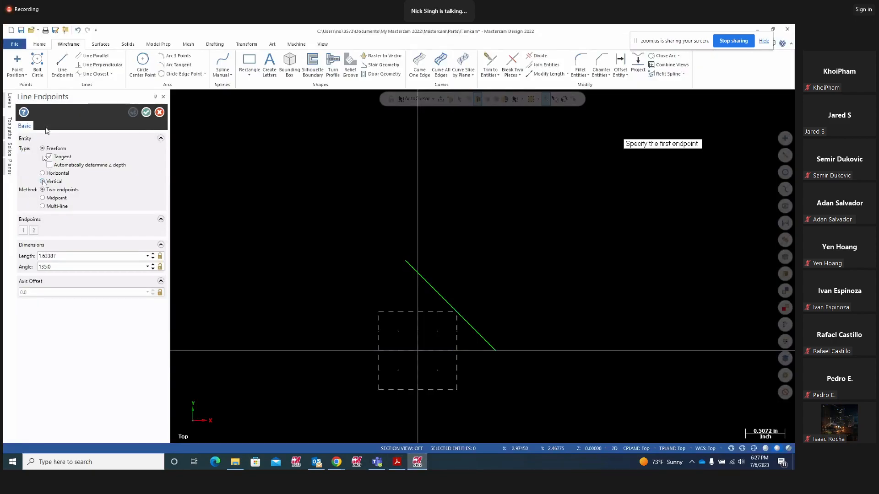
click(42, 182)
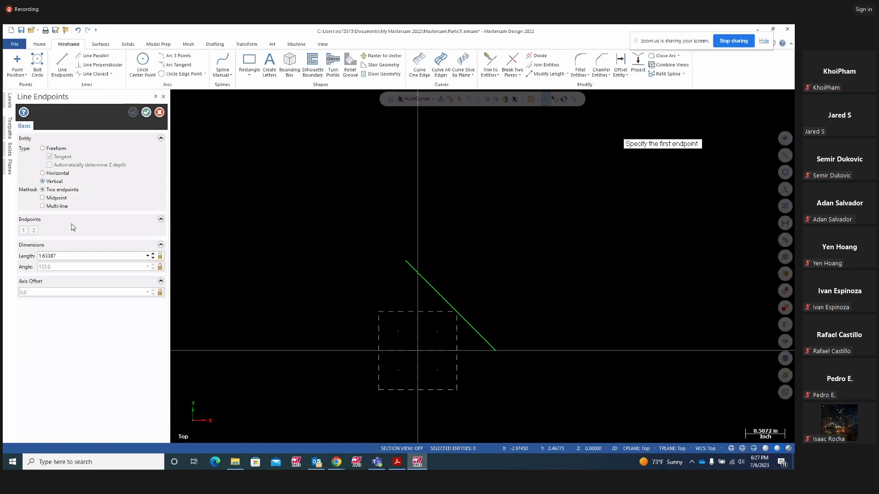
click(459, 173)
click(453, 355)
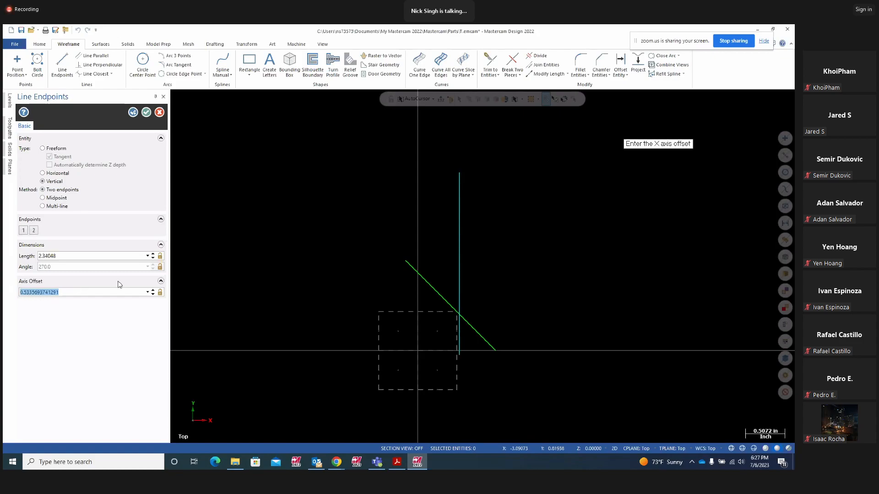
text(.5)
key(Return)
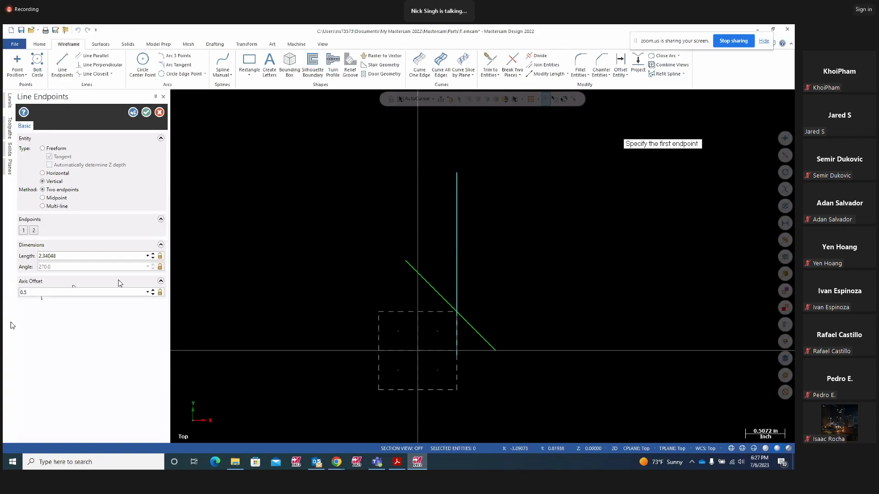
click(38, 292)
click(133, 112)
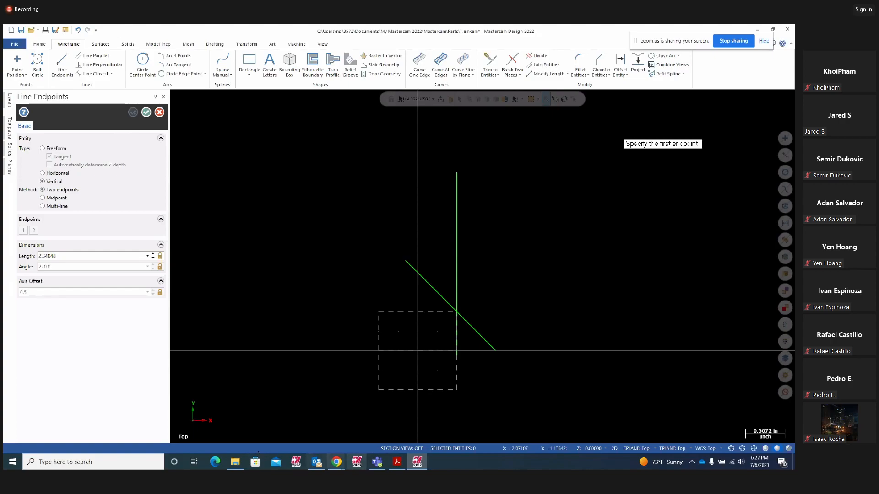
Switch to Project12.pdf in Adobe Acrobat and highlight the horizontal line at the stem's upper end and its 1.250 dimension
click(398, 463)
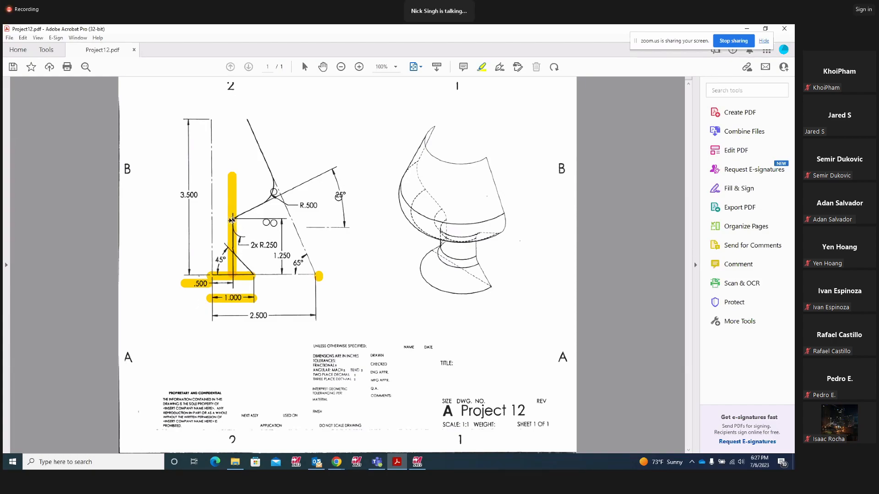
drag(192, 220, 296, 220)
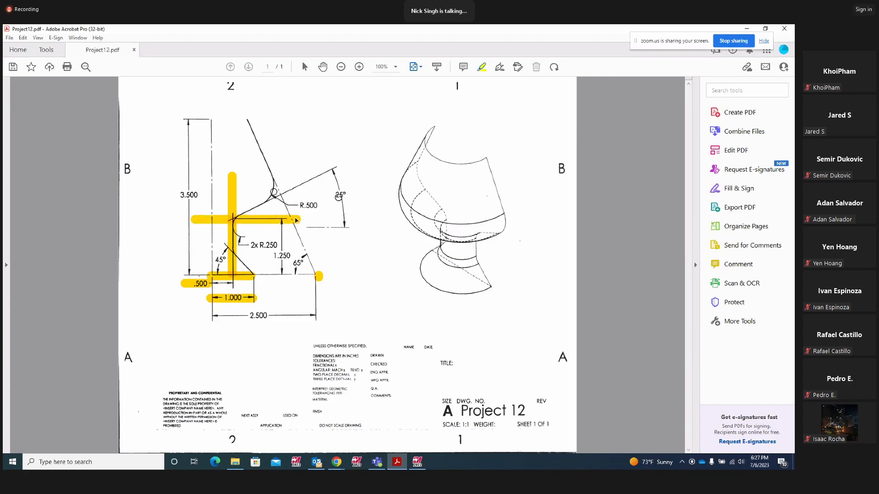
drag(272, 264, 289, 248)
Create a horizontal line about 1.284 in long in Mastercam, crossing the vertical line, with a Y axis offset of 1.25
click(420, 463)
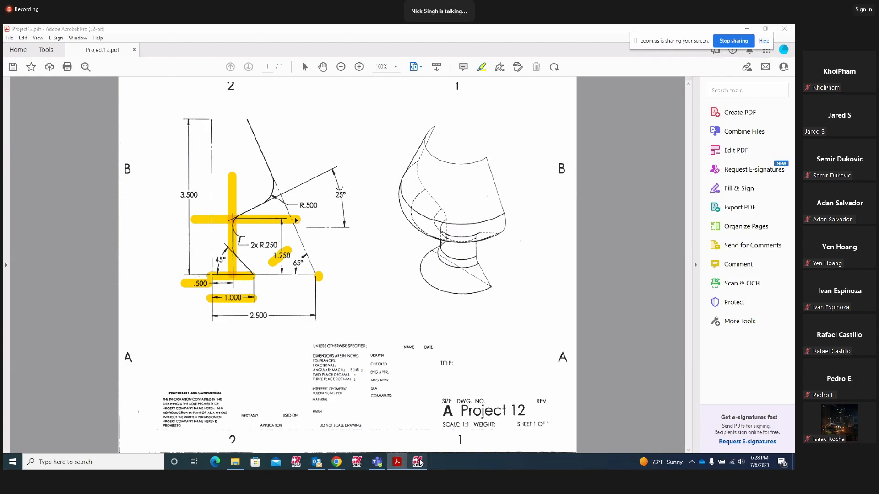
click(47, 173)
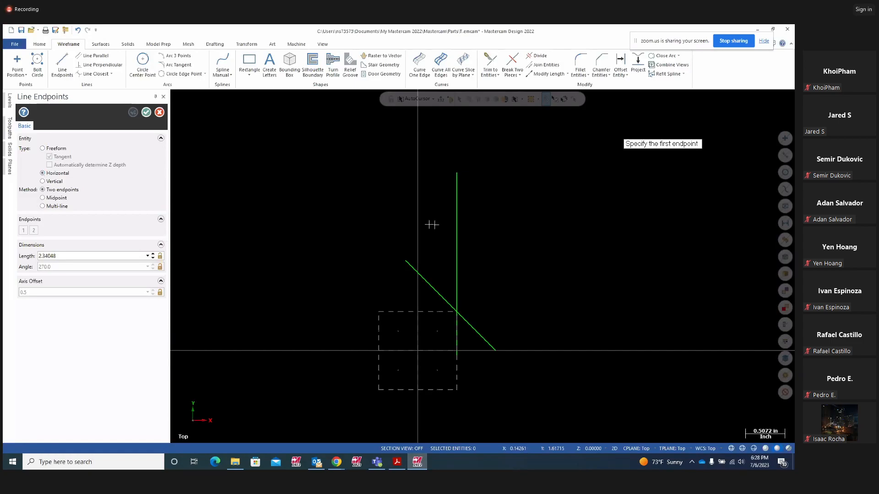
click(431, 243)
click(531, 243)
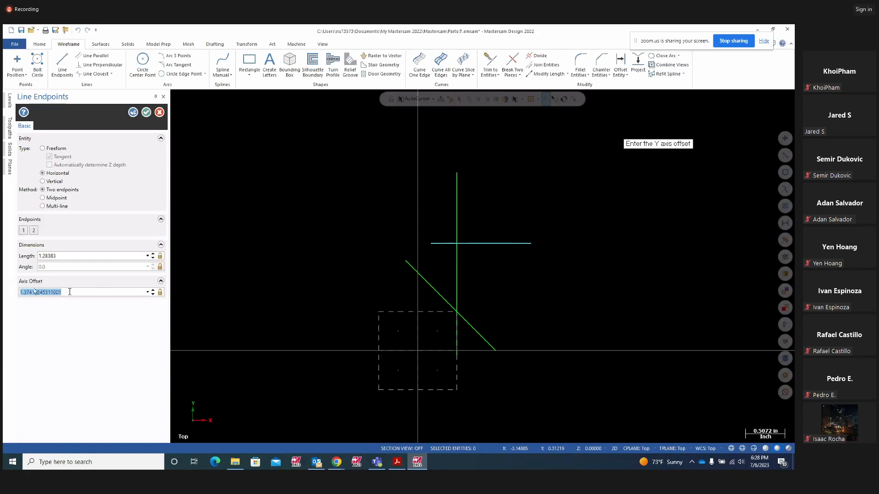
text(1.25)
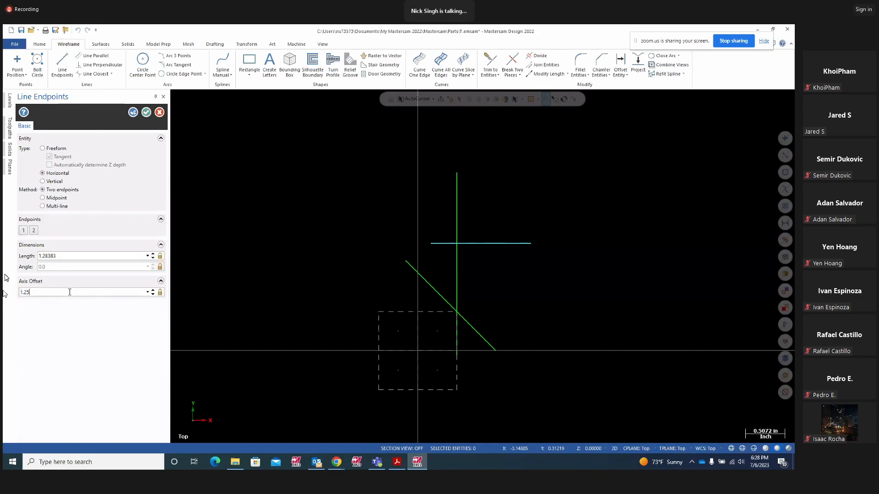
key(Return)
click(133, 112)
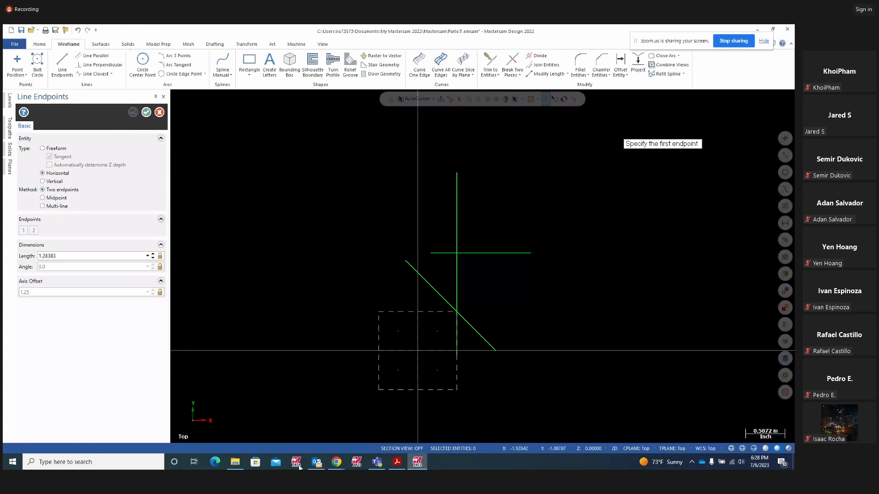
Switch to Project12.pdf, delete the highlight on the 1.250-high horizontal line, and highlight the 25° angle dimension
click(398, 461)
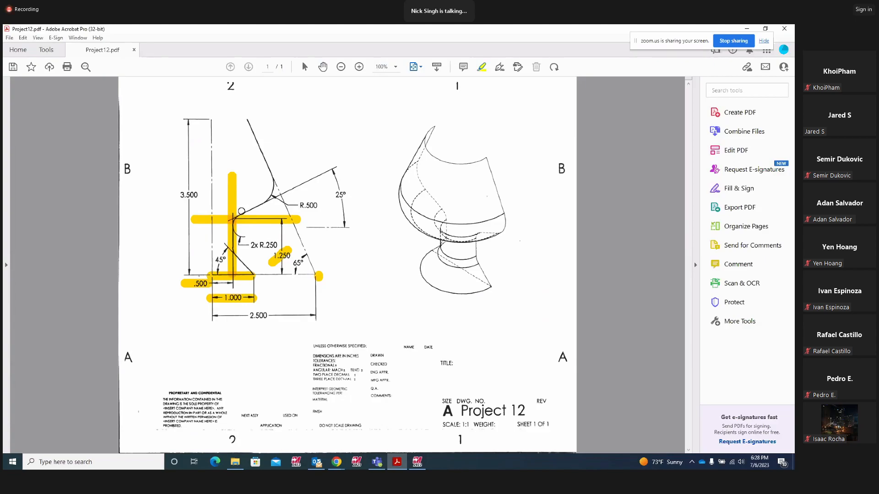
click(242, 219)
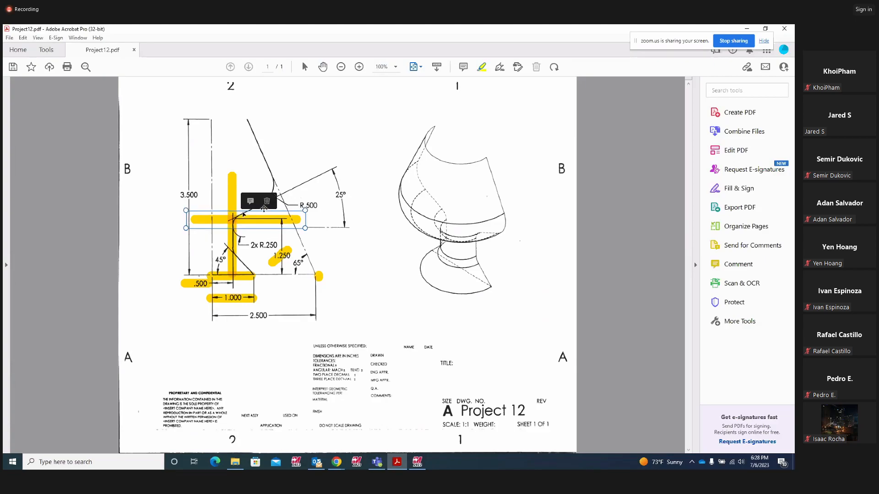
click(266, 202)
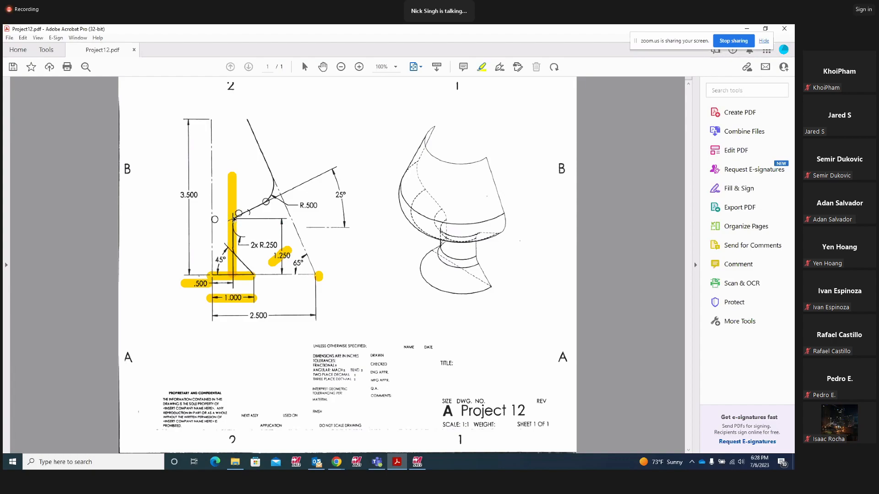
mouse_move(340, 188)
mouse_down()
mouse_move(332, 201)
mouse_move(344, 202)
mouse_up()
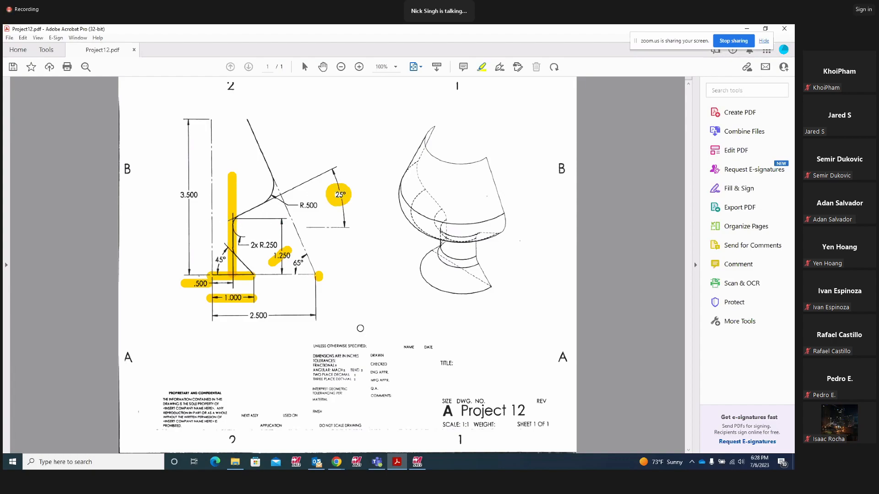
Create a freeform line about 1.771 in long at 25 degrees in Mastercam, starting up-right from the intersection of the vertical and upper horizontal lines
click(417, 462)
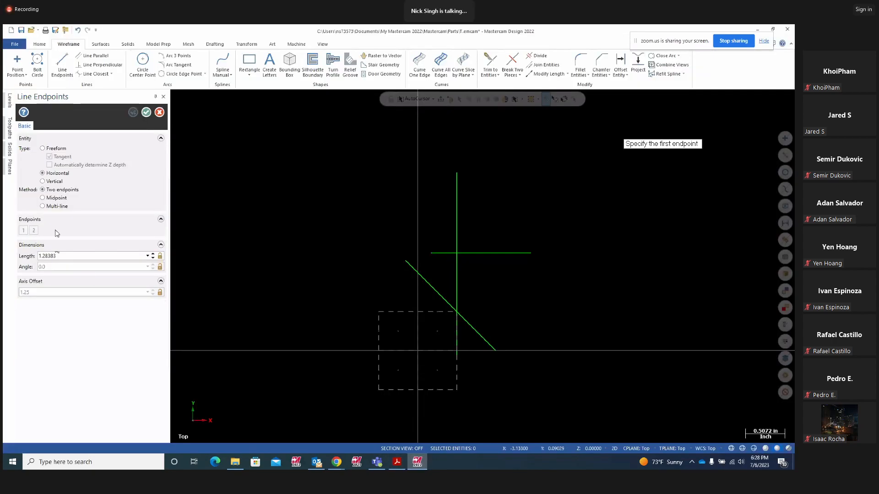
click(42, 148)
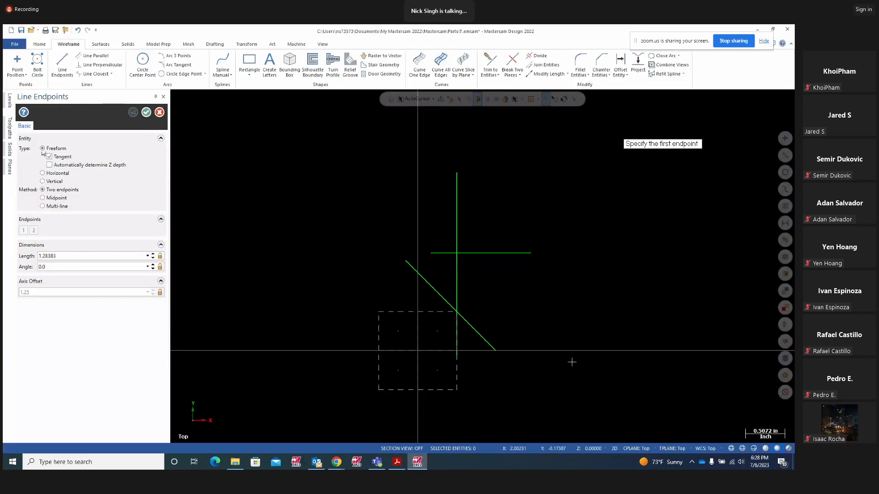
click(457, 253)
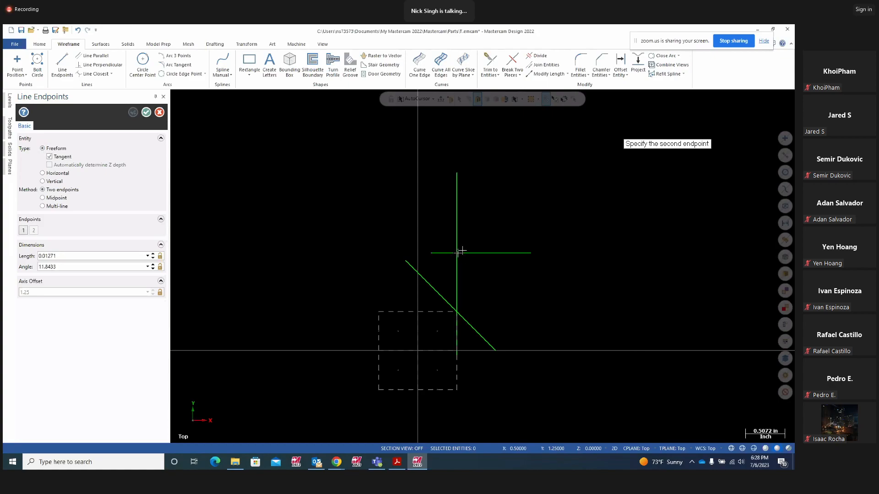
click(565, 168)
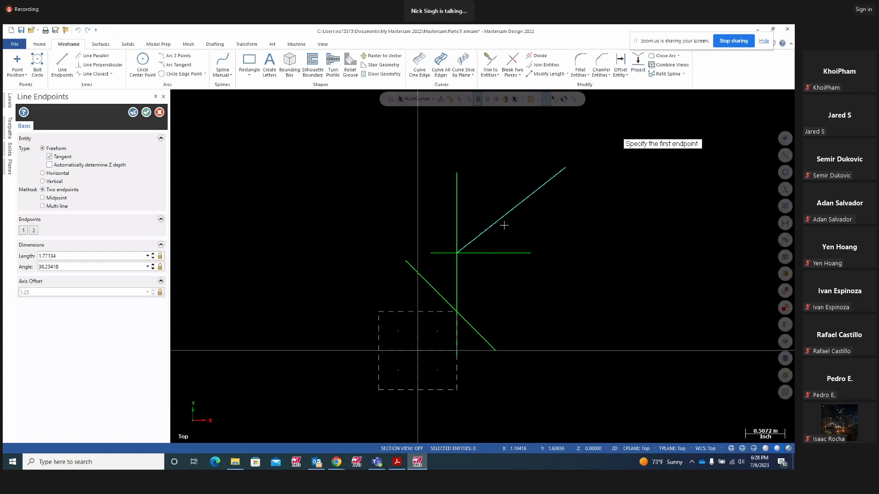
click(62, 269)
text(25)
key(Return)
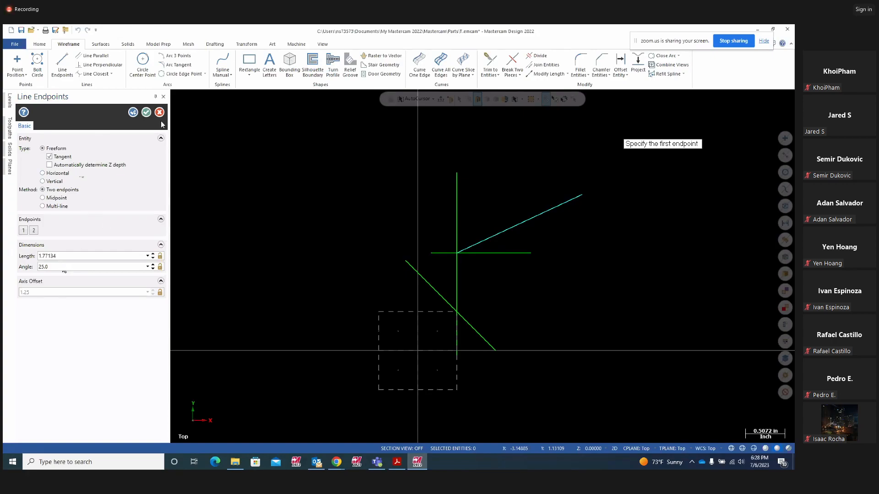
click(133, 113)
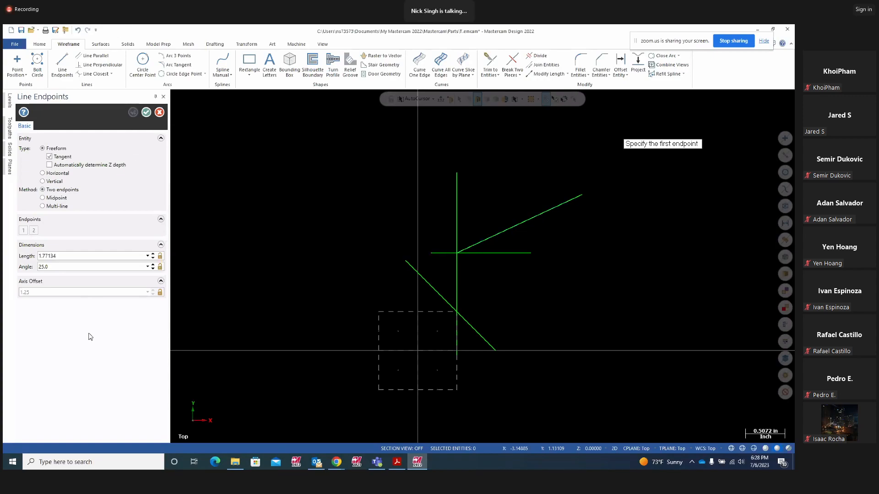
Switch to Project12.pdf in Adobe Acrobat and highlight the 2.500 and 65° dimensions
click(397, 462)
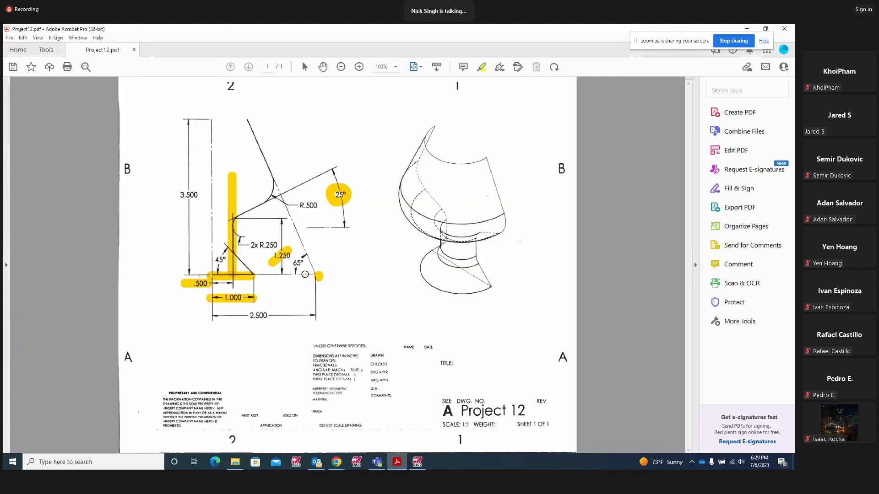
drag(241, 326, 294, 305)
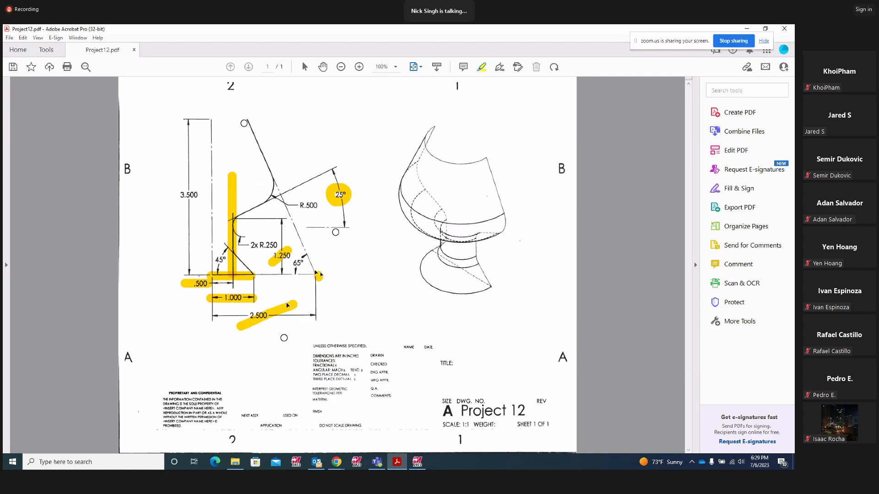
mouse_move(305, 250)
mouse_down()
mouse_move(290, 272)
mouse_move(293, 246)
mouse_up()
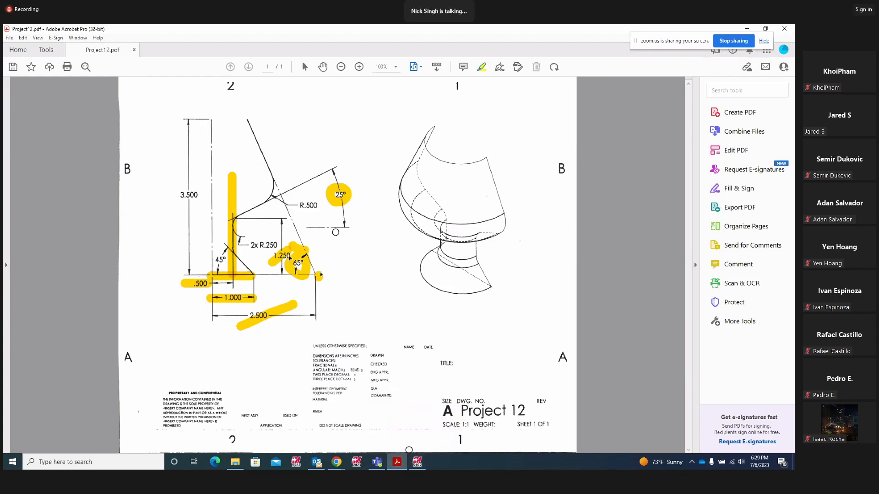
Switch to Mastercam and place a freeform line about 4.266 in long, running up-left from the point X 2.5, Y 0
click(417, 462)
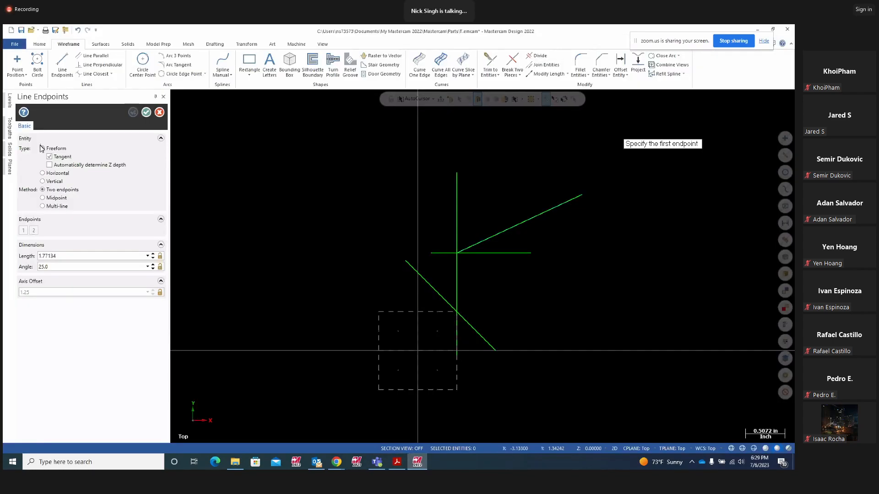
click(441, 99)
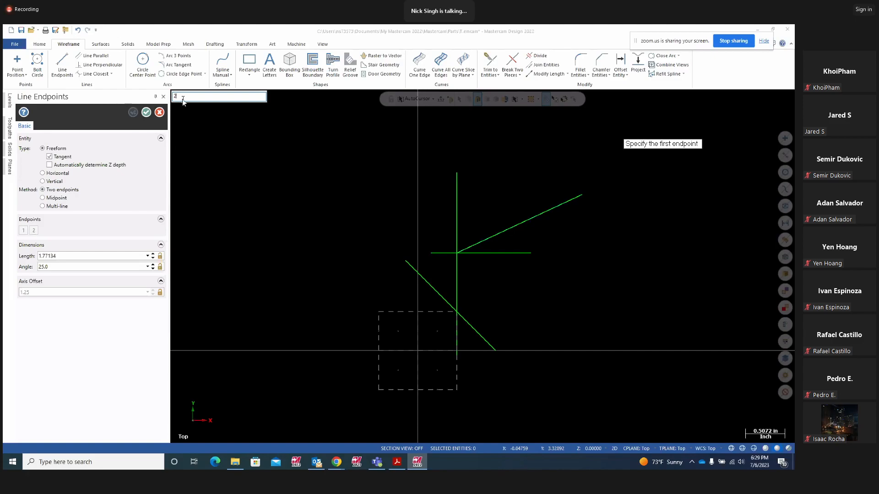
text(2.2)
key(BackSpace)
click(397, 462)
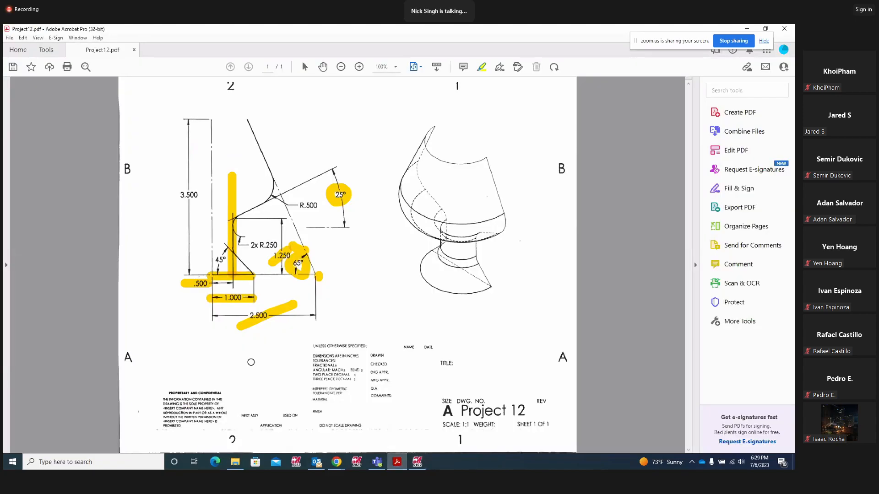
click(417, 462)
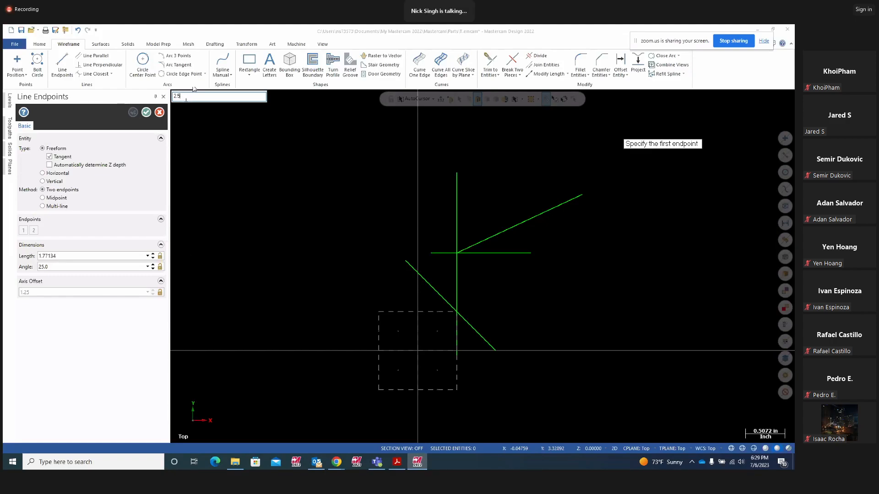
text(.0)
key(Return)
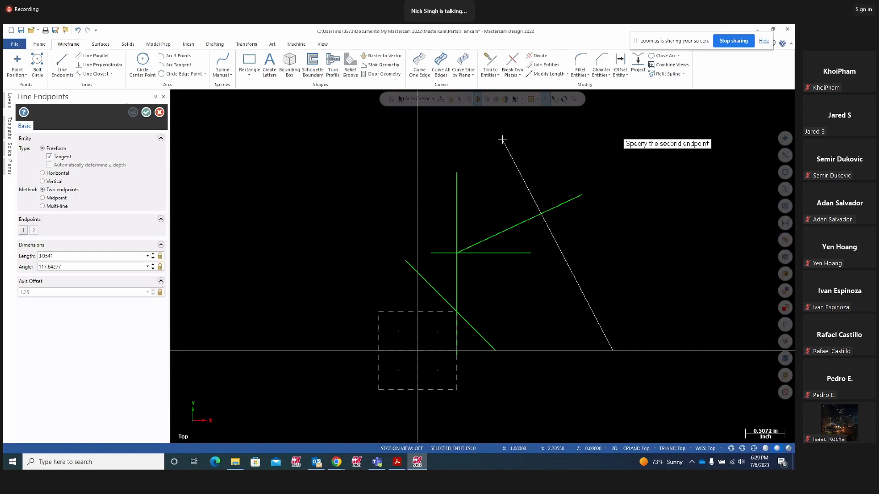
scroll(507, 285, down, 2)
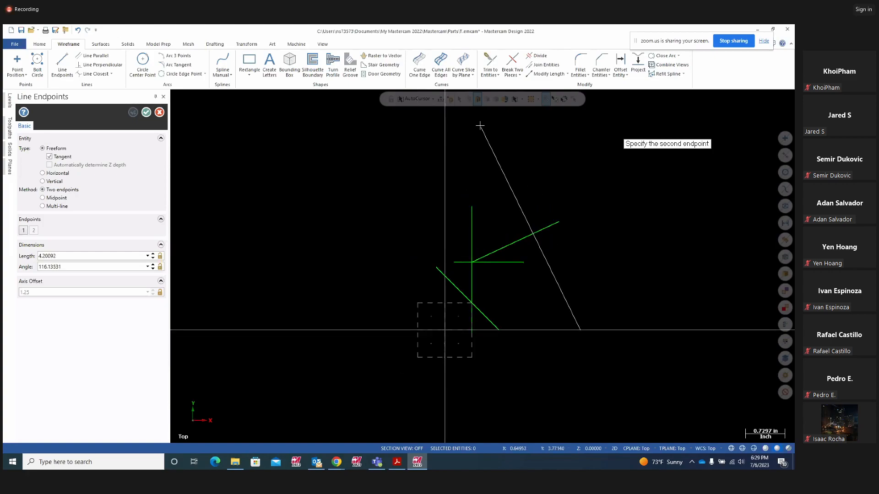
click(480, 123)
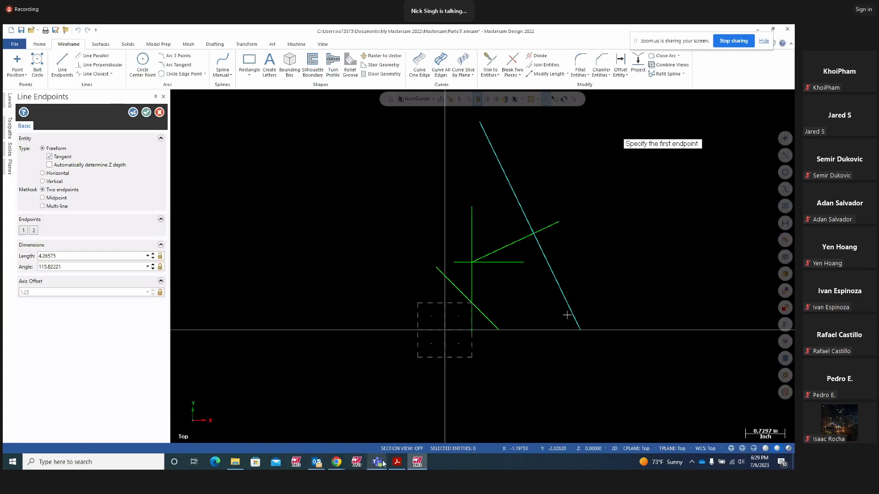
Check the 65° dimension in Project12.pdf, set the new line's angle in Mastercam to 180-65 degrees, and accept the line
key(alt+Tab)
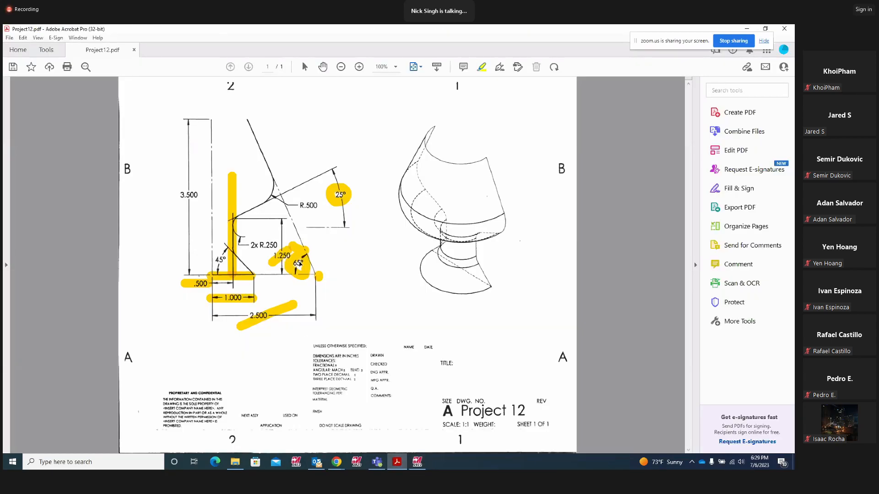
click(419, 463)
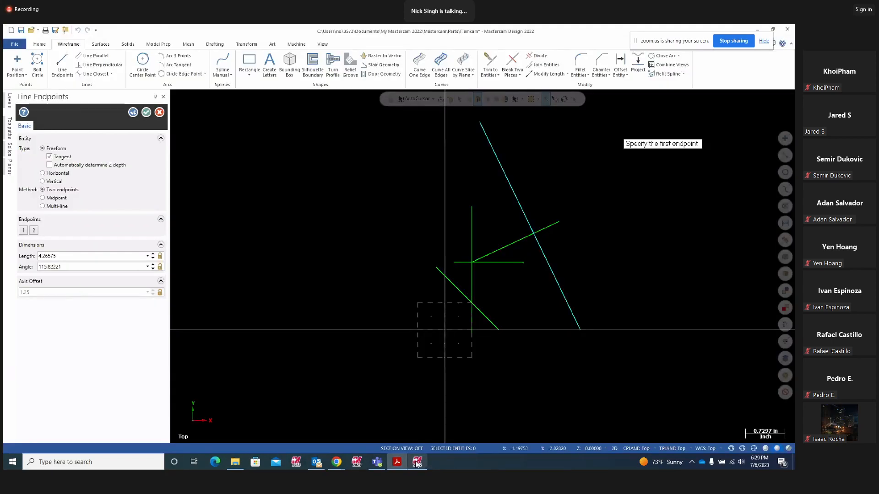
double_click(63, 267)
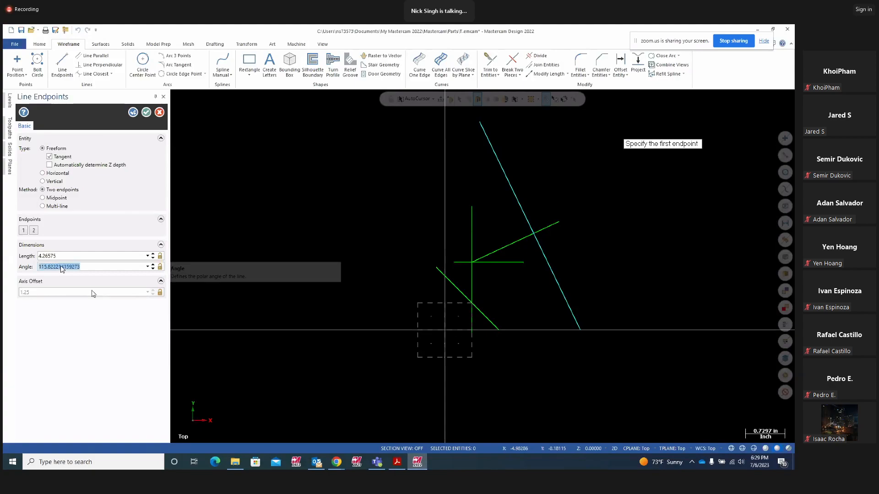
text(180)
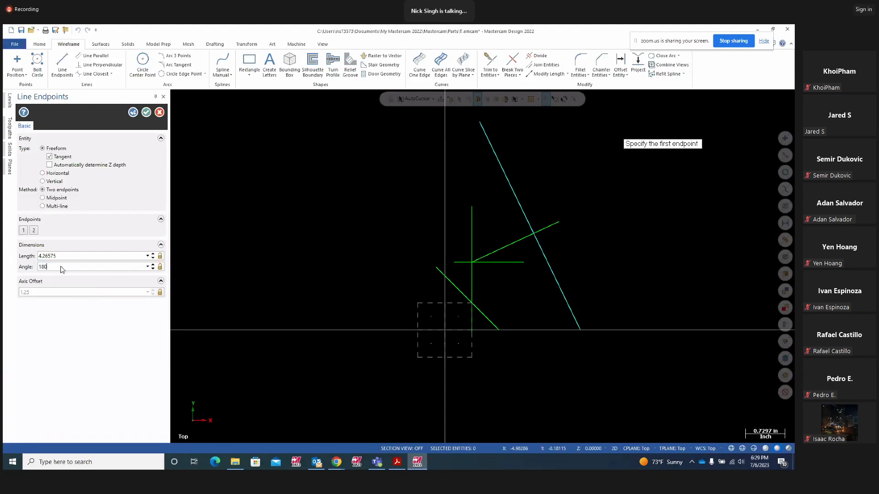
text(-65)
key(Return)
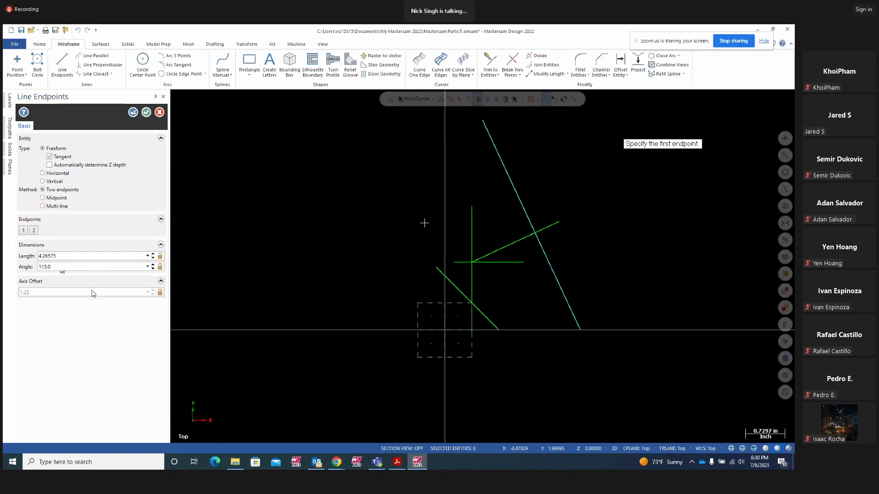
click(134, 114)
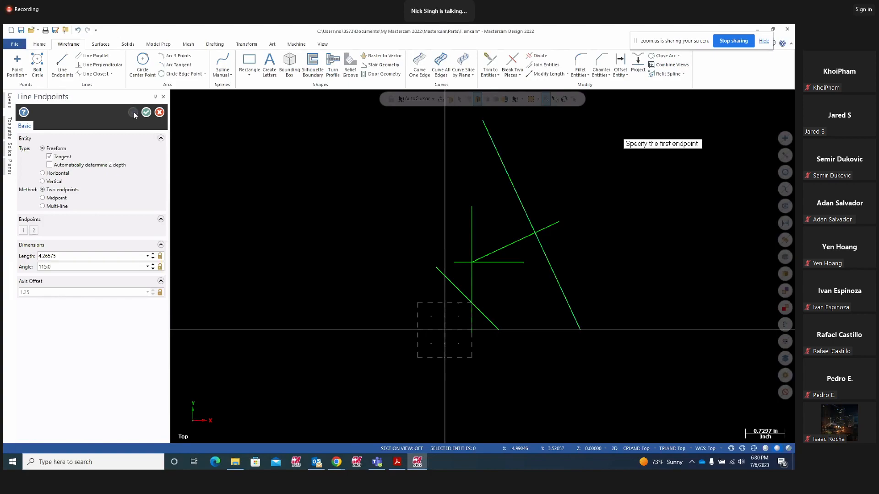
Check the overall height in Project12.pdf and create a 3.5 in line straight up from the origin in Mastercam
scroll(352, 361, down, 3)
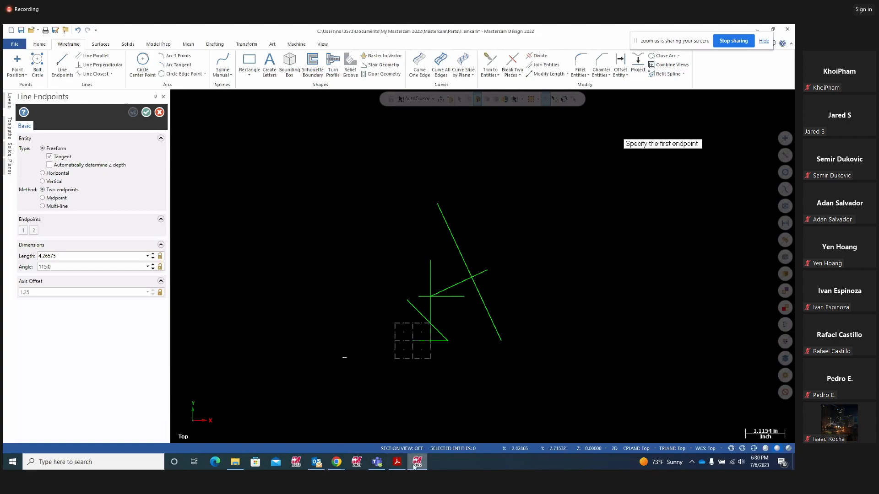
click(394, 460)
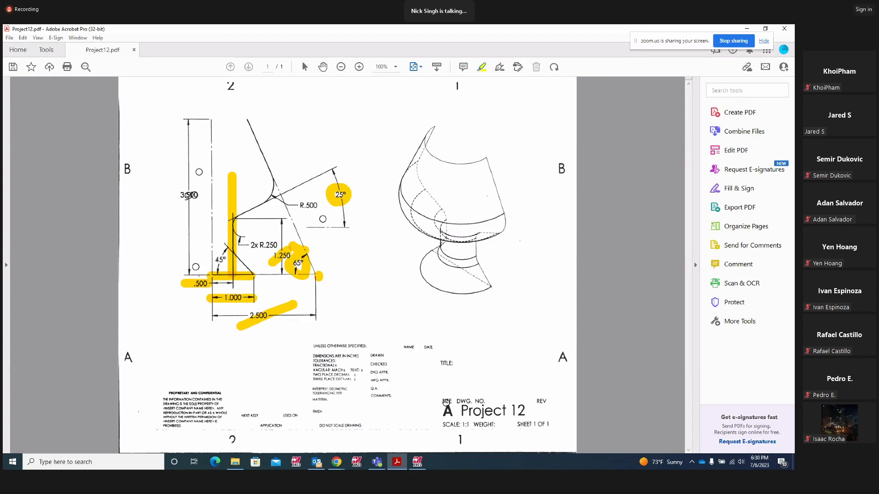
mouse_move(417, 466)
click(416, 463)
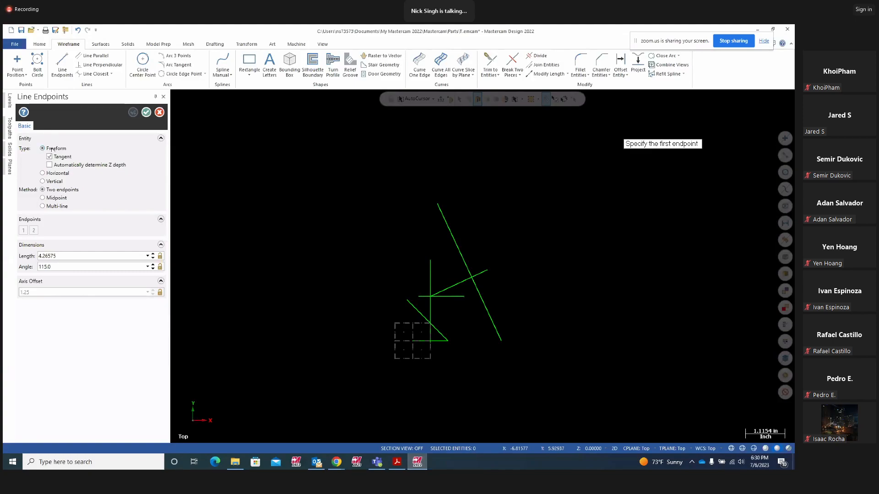
click(412, 346)
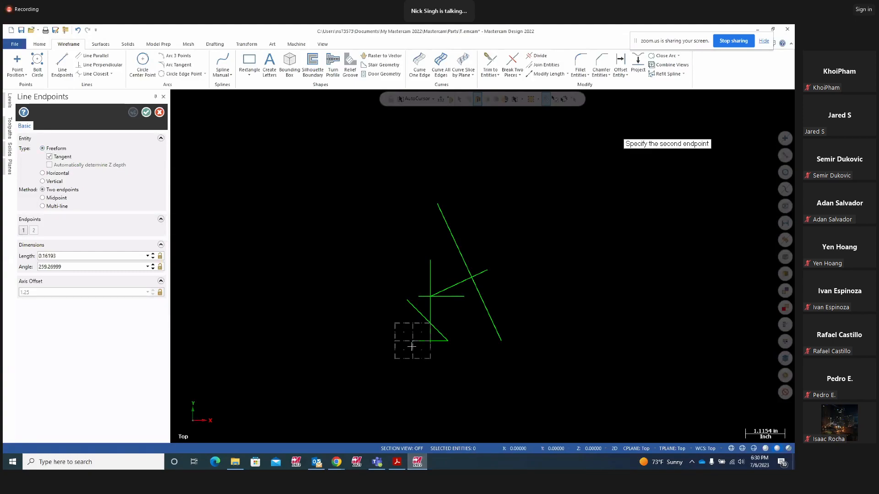
click(412, 150)
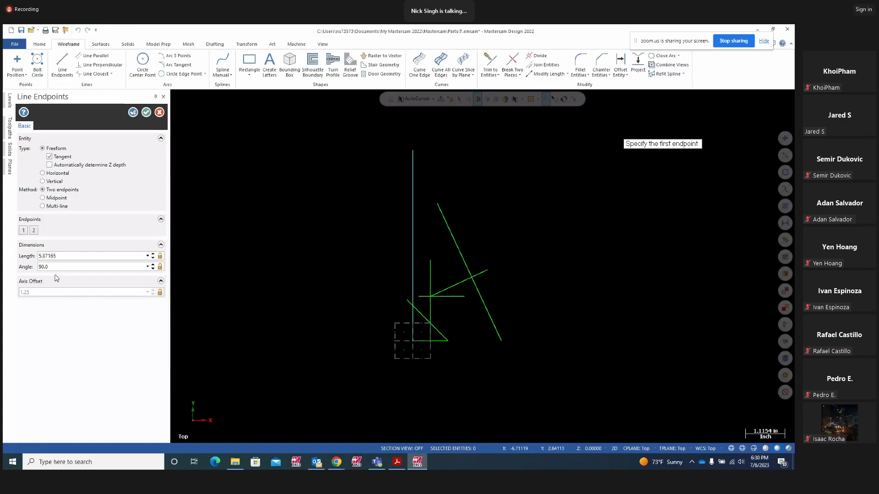
click(59, 255)
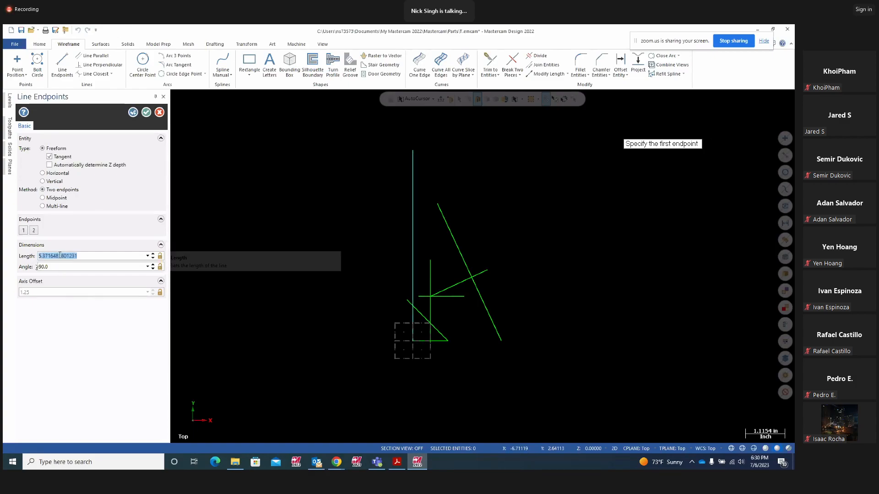
text(3.5)
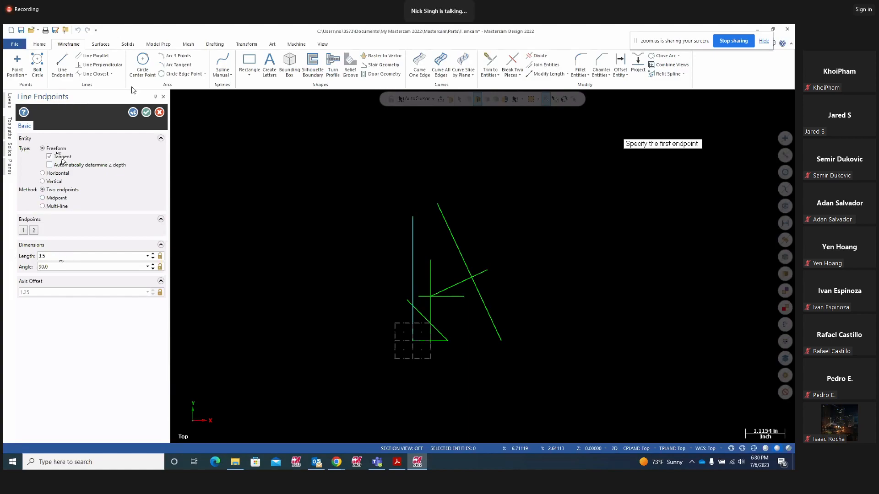
click(133, 113)
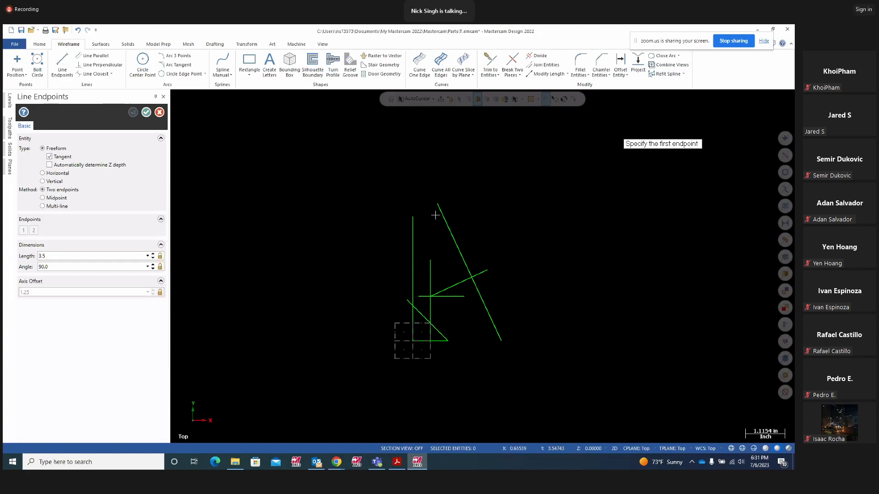
Create a horizontal line about 1.829 in long from the upper end of the 3.5 in vertical line, crossing the slanted line
click(43, 173)
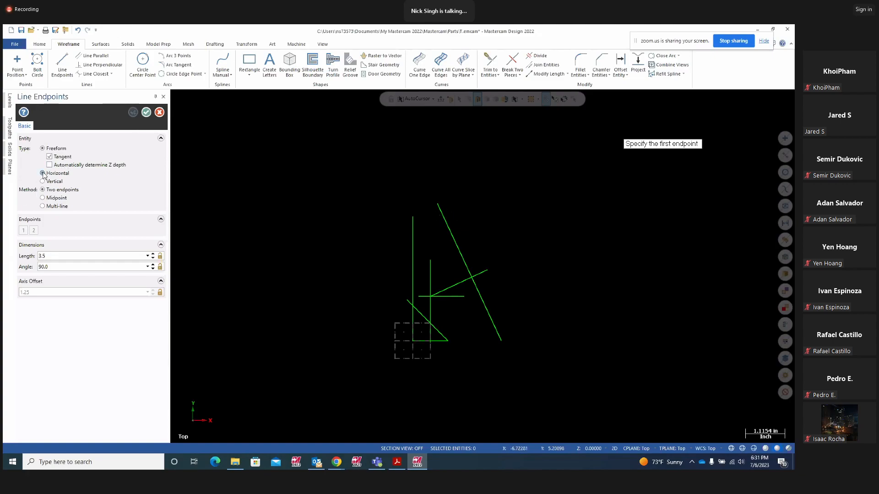
click(414, 217)
click(478, 216)
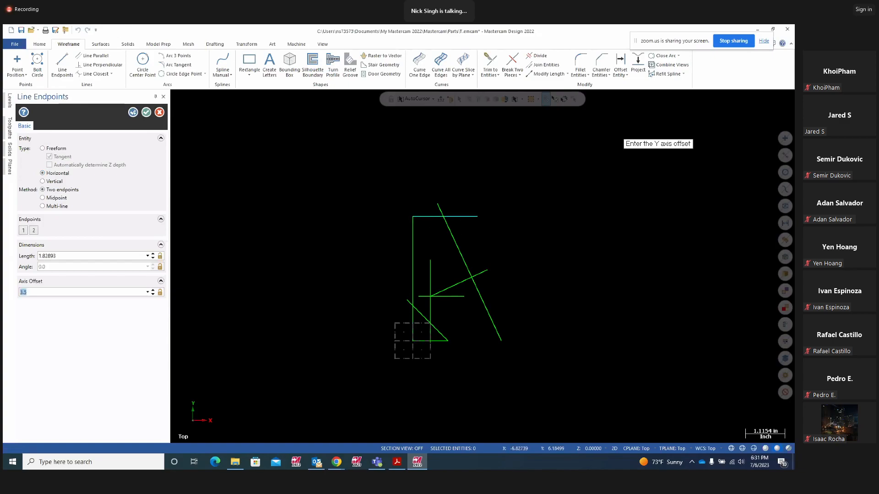
click(147, 113)
Use Divide to trim the overhangs where the slanted and uppermost horizontal lines cross, and remove the rest of that horizontal line
scroll(350, 182, up, 2)
scroll(223, 233, up, 1)
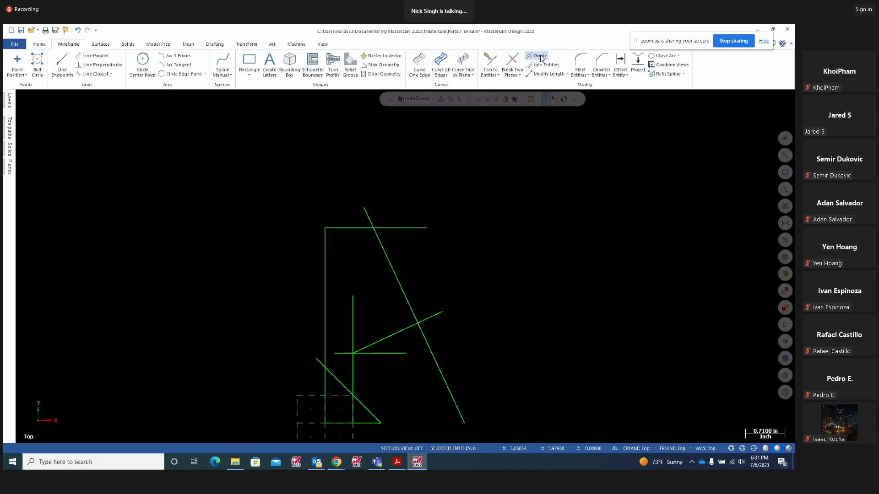
click(540, 56)
click(476, 228)
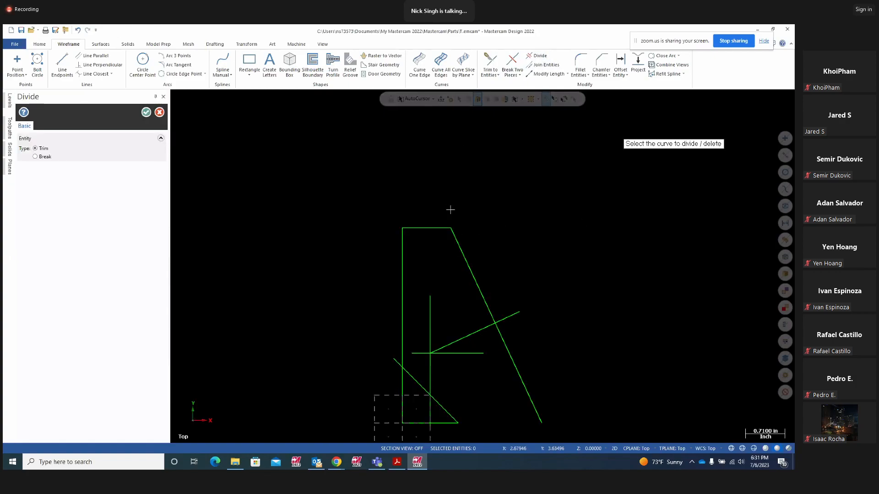
click(427, 230)
click(147, 113)
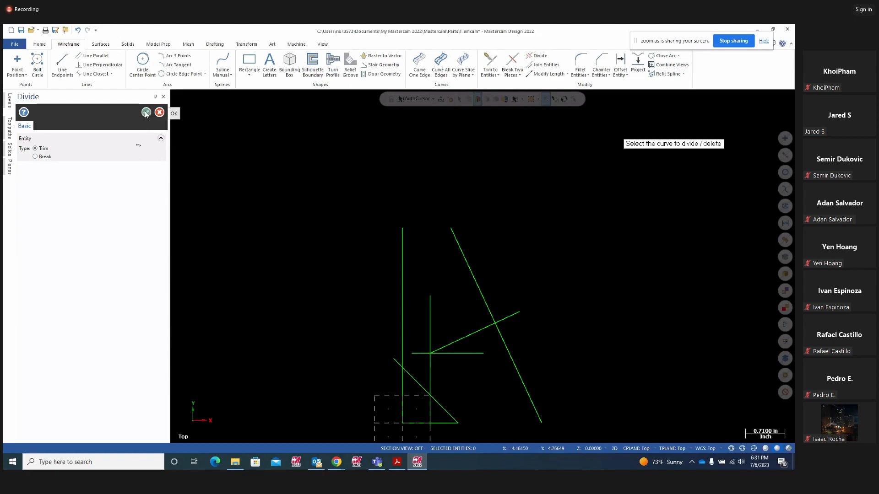
Switch to Project12.pdf and highlight the 2x R.250 dimension and the rounded corners of the profile
scroll(400, 408, up, 2)
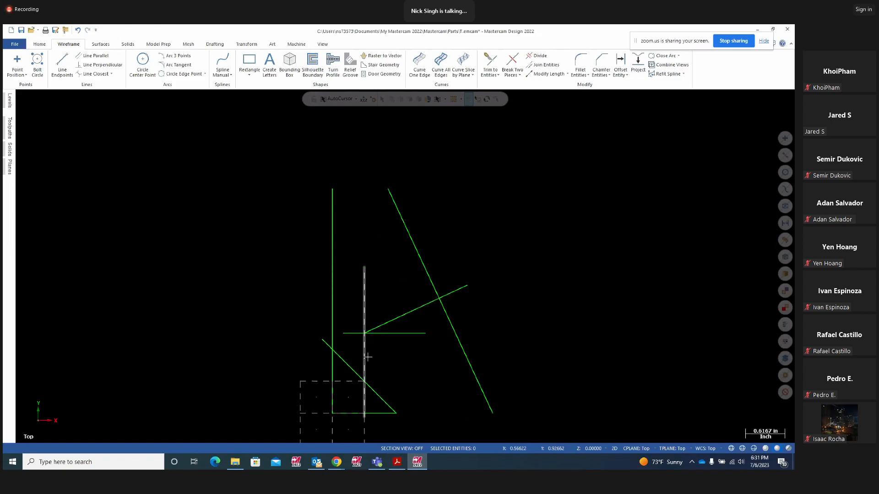
click(397, 463)
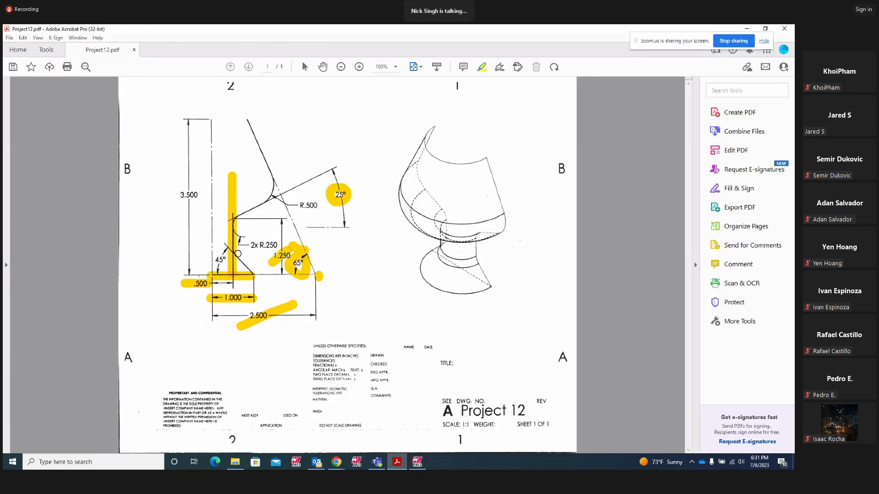
mouse_move(251, 251)
mouse_down()
mouse_move(277, 238)
mouse_move(250, 252)
mouse_up()
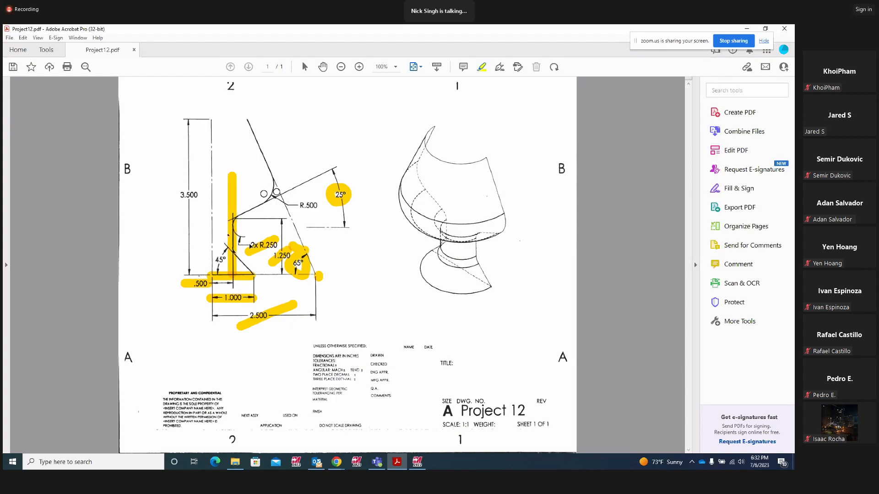
mouse_move(272, 169)
mouse_down()
mouse_move(278, 179)
mouse_move(232, 226)
mouse_move(230, 245)
mouse_up()
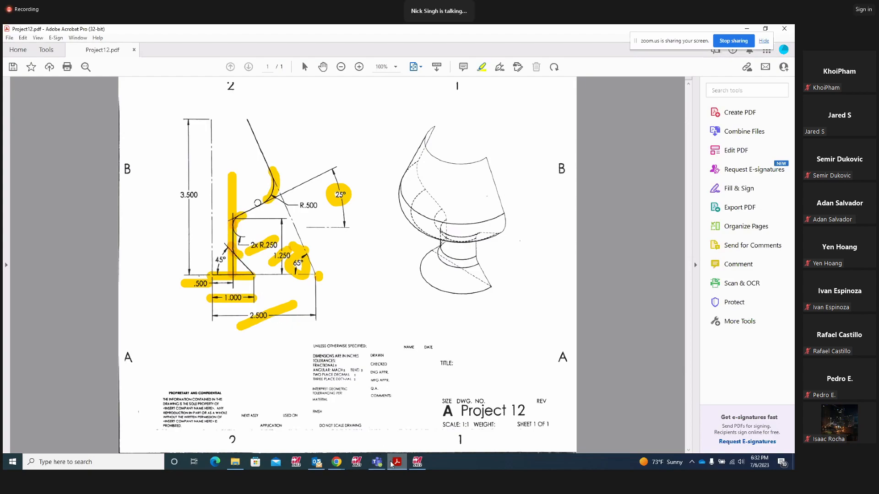
Fillet the long slanted line and the 25° line in Mastercam with a 0.5 radius and trim the entities
click(415, 464)
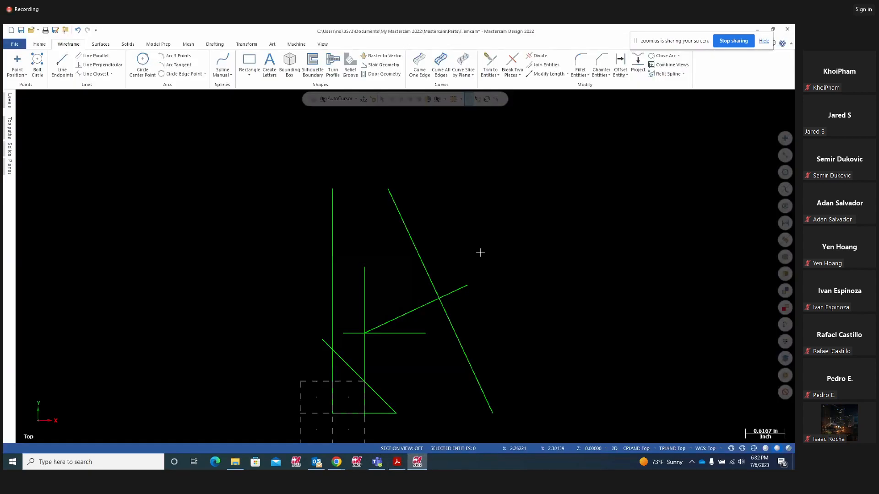
click(587, 75)
click(594, 85)
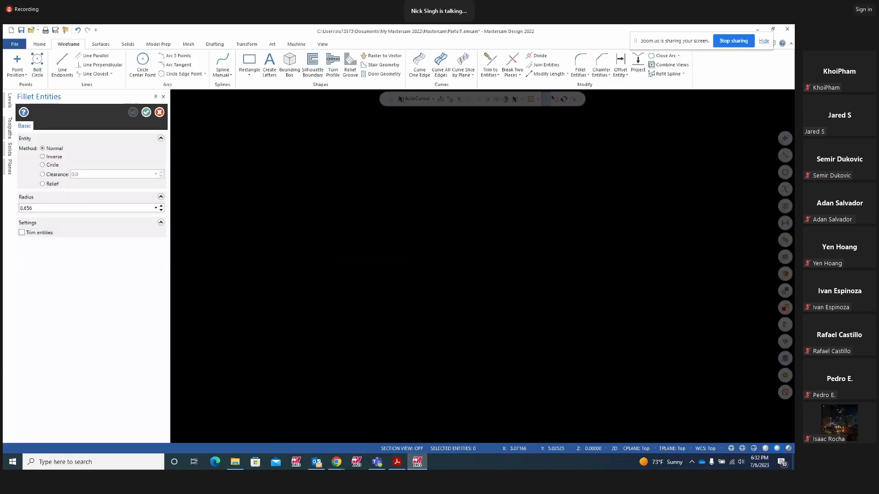
double_click(52, 206)
key(BackSpace)
text(.5)
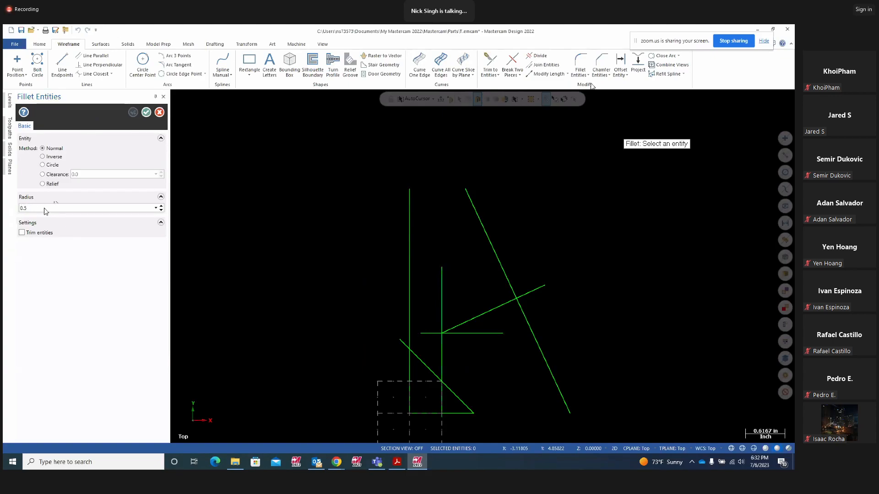
key(Return)
click(501, 265)
click(486, 313)
click(22, 233)
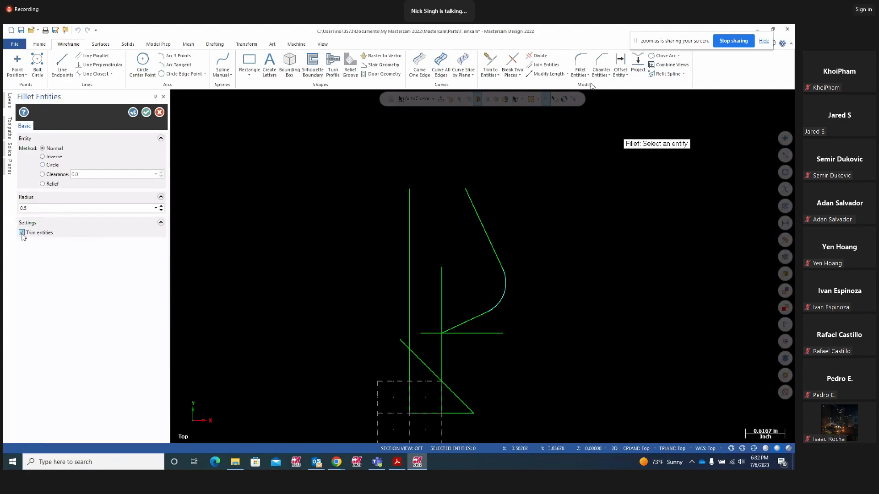
Accept the fillet and add a trimmed 0.25 radius fillet between the 25° line and the inner vertical line
click(133, 112)
click(39, 209)
text(0.25)
click(463, 327)
click(442, 350)
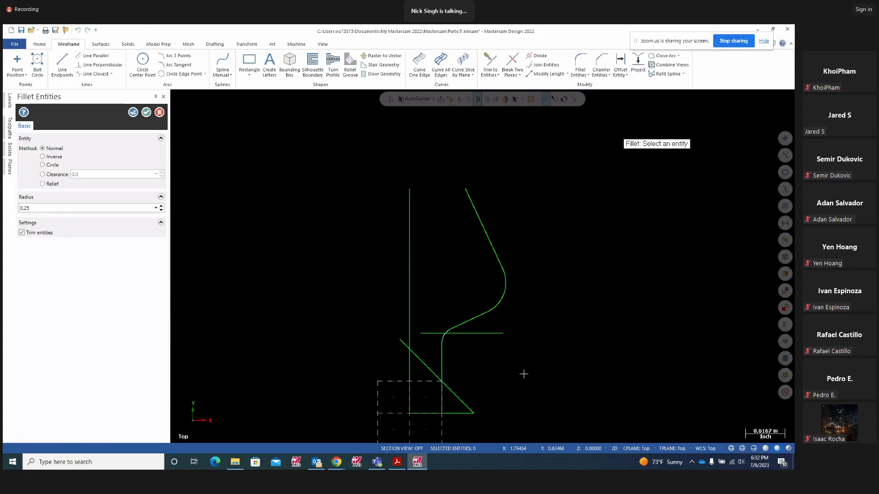
Add a trimmed 0.25 radius fillet between the inner vertical line and the 45° line and accept it
click(443, 368)
click(453, 395)
scroll(573, 375, down, 1)
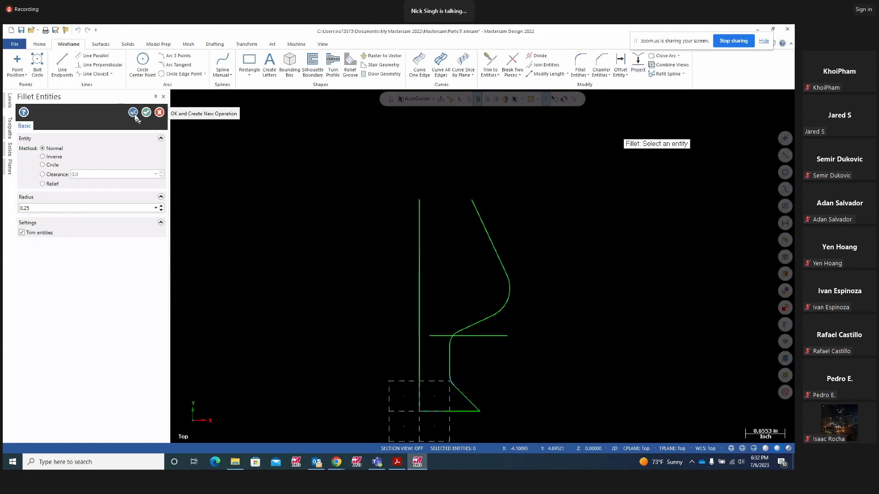
click(146, 112)
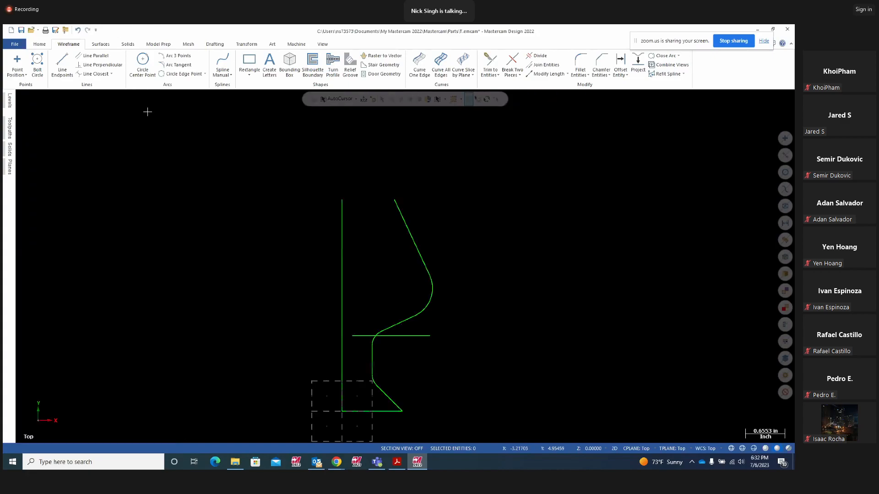
Delete the leftover horizontal construction line crossing the upper 0.25 fillet
click(407, 336)
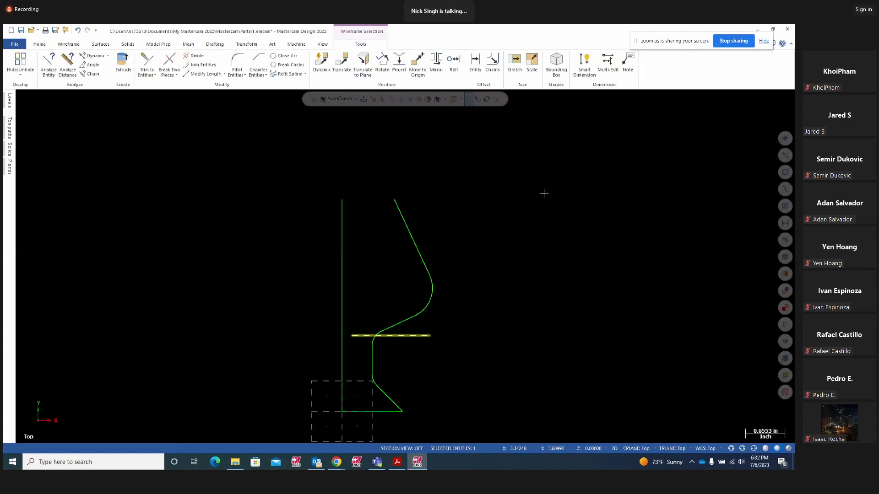
key(Delete)
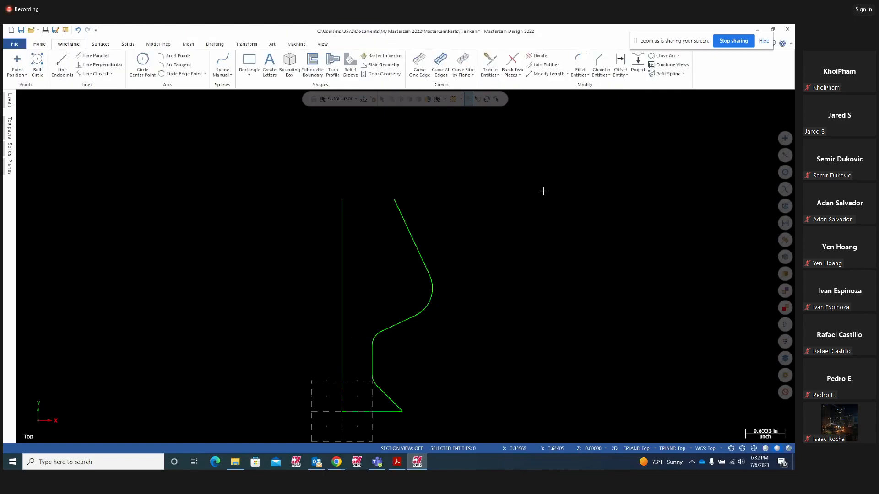
scroll(492, 206, down, 1)
scroll(501, 211, down, 1)
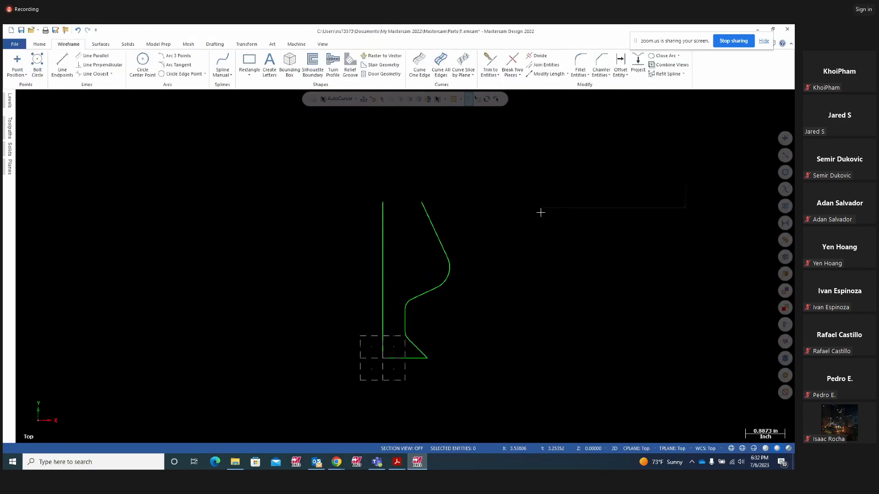
Check the finished profile in the isometric view and return to the top view
click(566, 290)
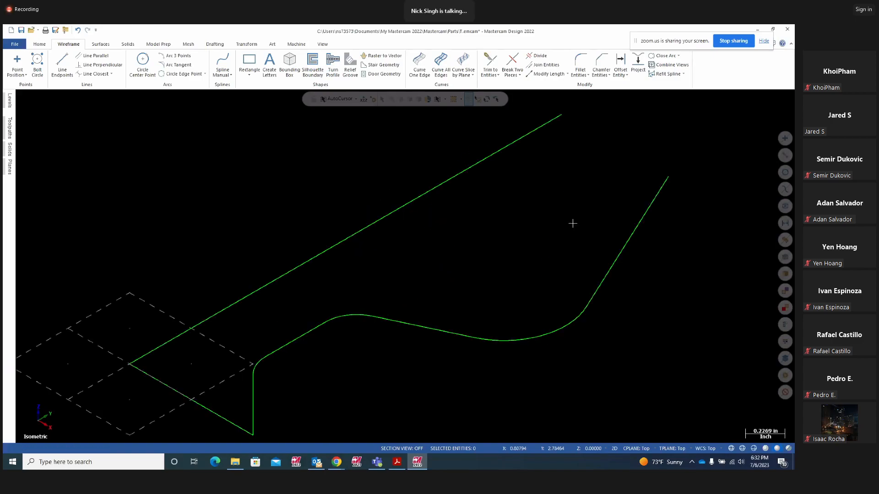
scroll(419, 231, down, 2)
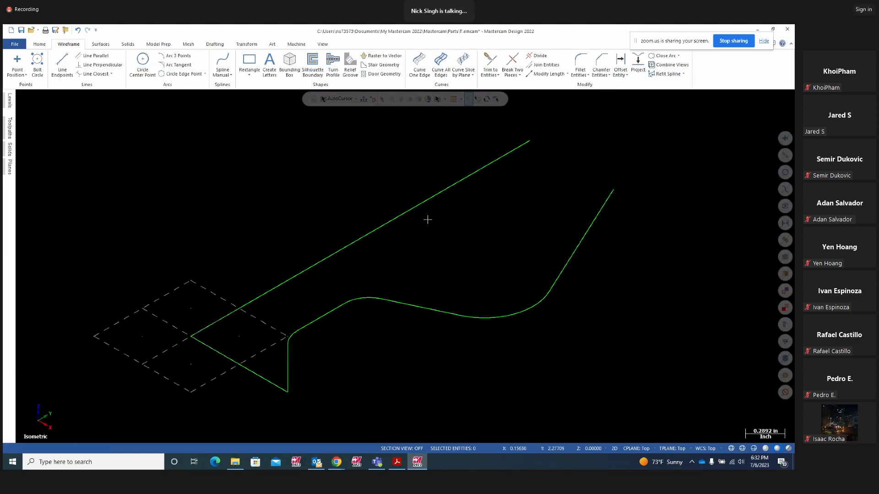
right_click(656, 263)
click(667, 307)
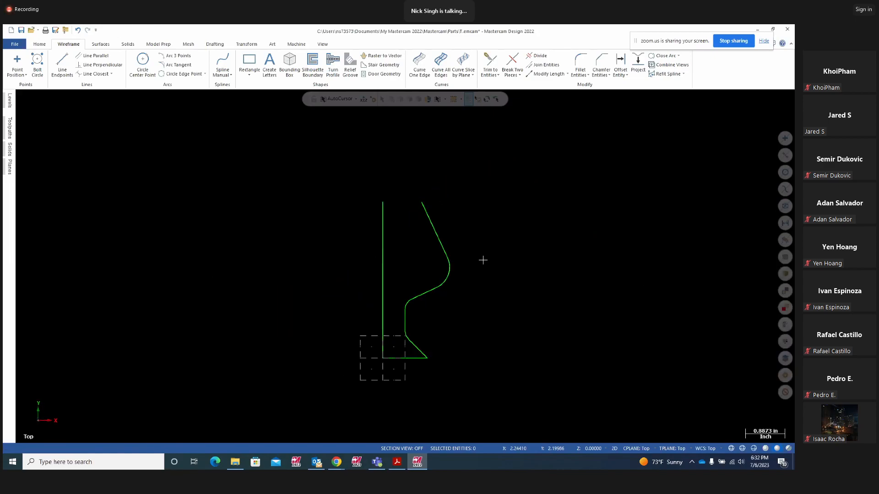
Switch to Project12.pdf, circle the profile view with the highlighter, and return to Mastercam's surface creation commands
click(397, 462)
mouse_move(269, 114)
mouse_down()
mouse_move(135, 154)
mouse_move(211, 300)
mouse_move(305, 168)
mouse_move(249, 121)
mouse_up()
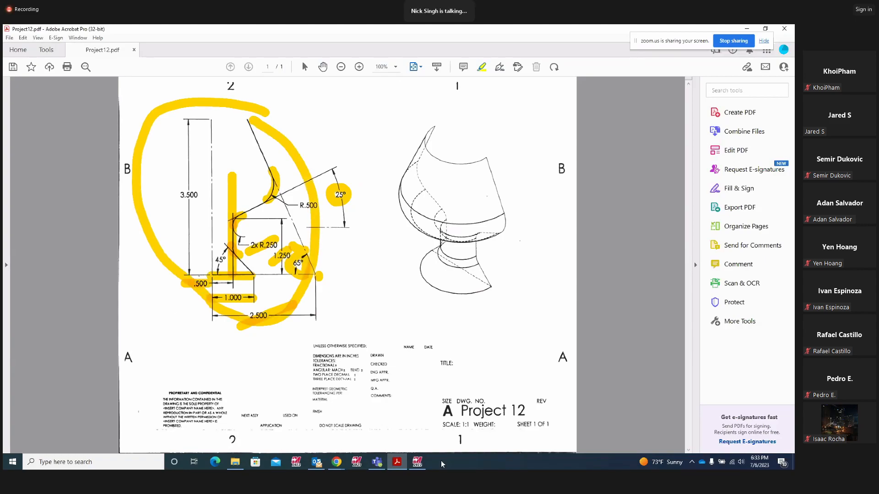
click(417, 463)
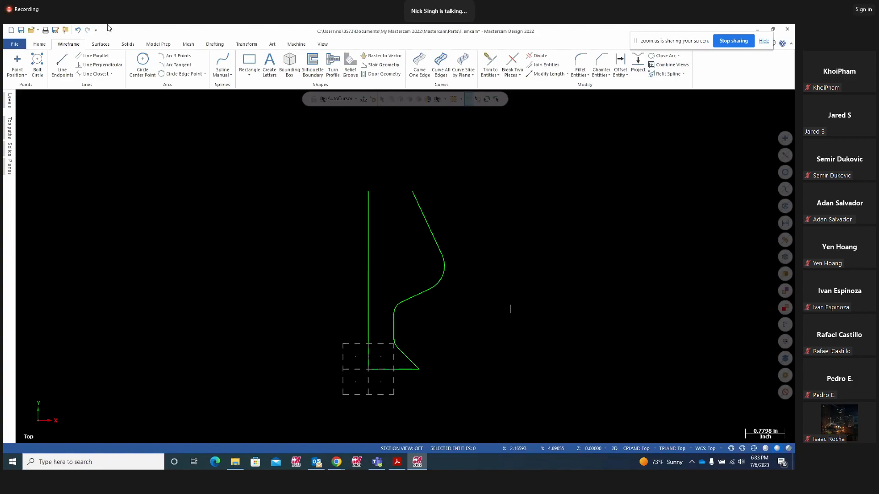
click(99, 44)
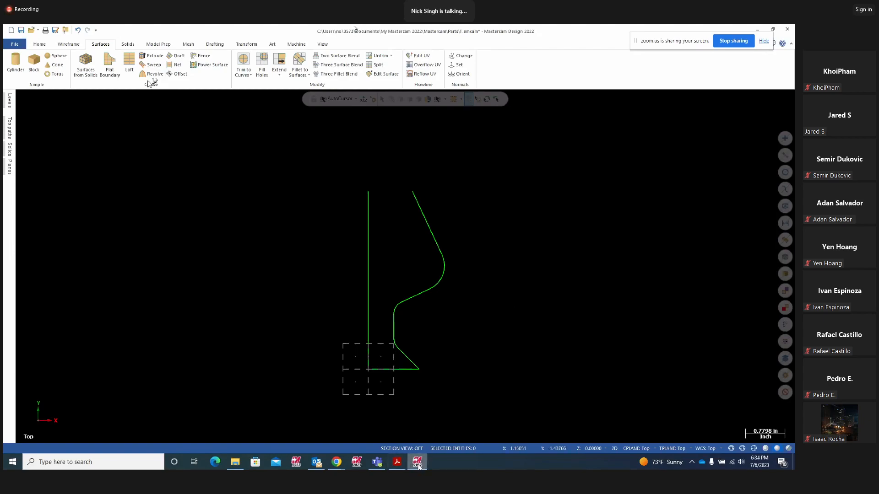
Switch to the Zoom meeting, pause its recording and mute the microphone, restore both, and return to Mastercam
click(336, 463)
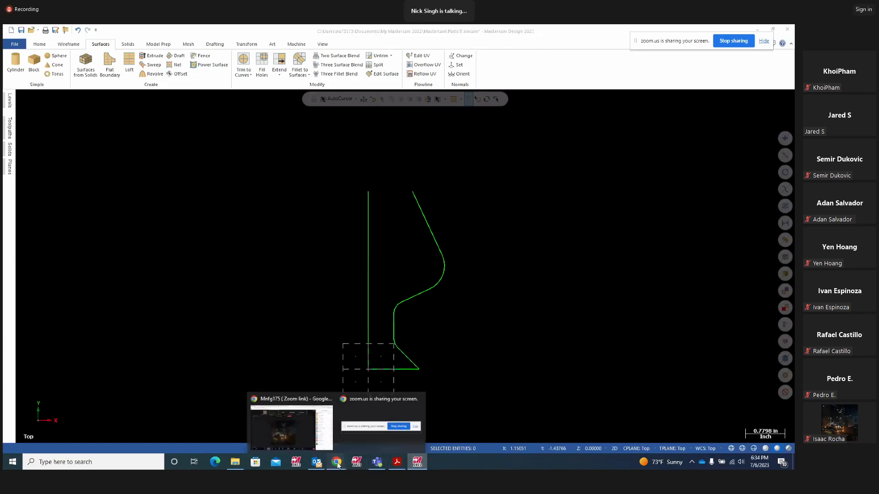
click(271, 435)
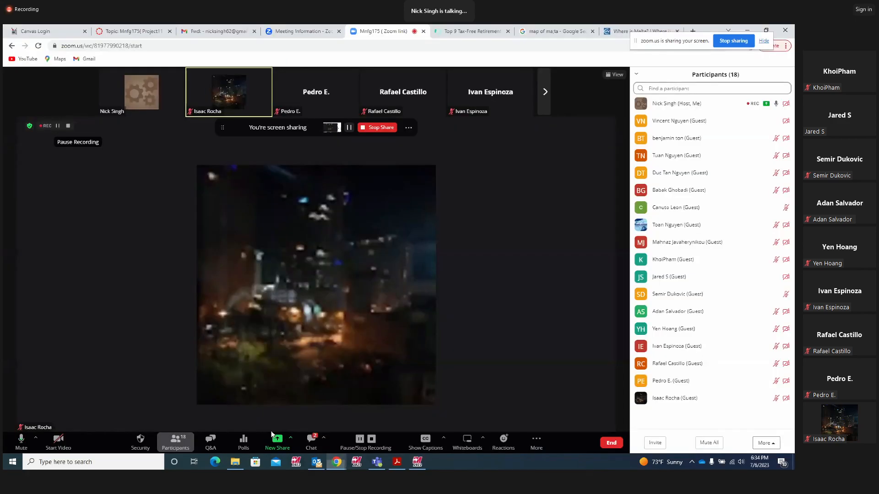
click(58, 126)
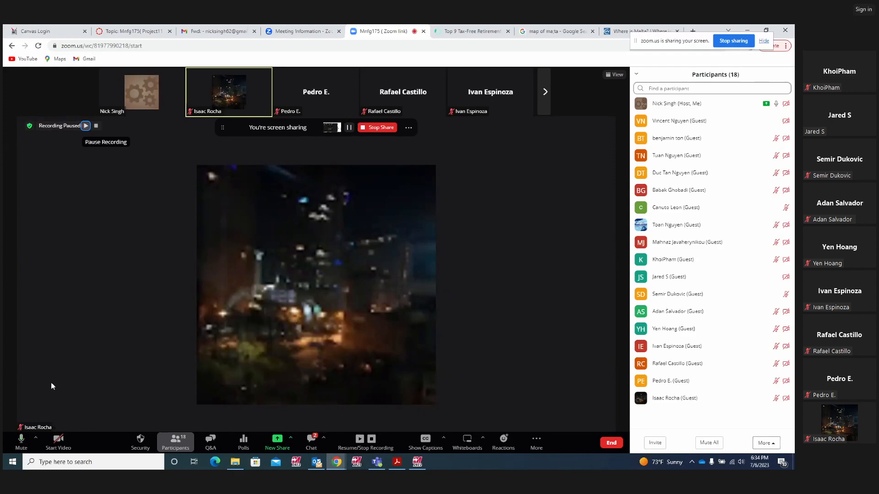
click(21, 441)
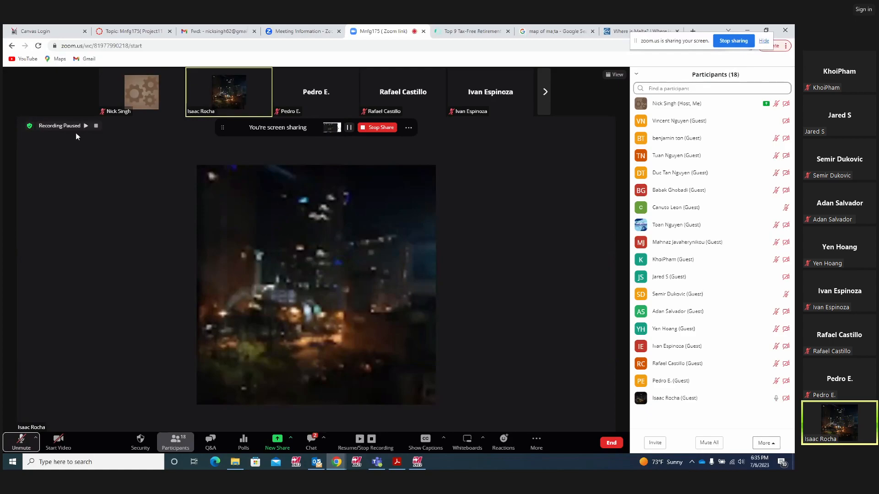
click(20, 440)
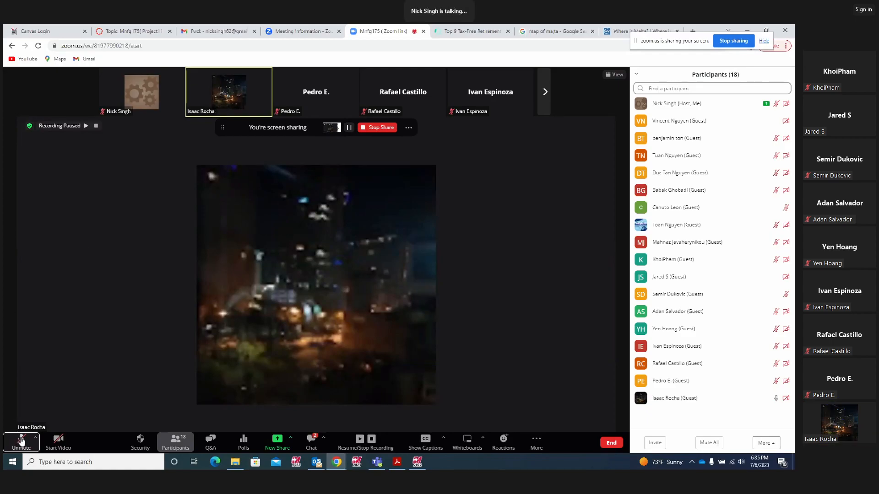
click(86, 125)
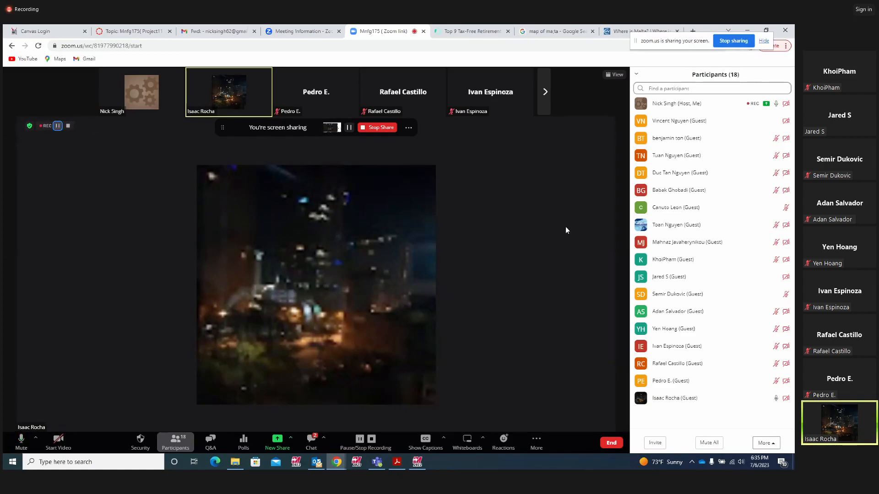
click(417, 463)
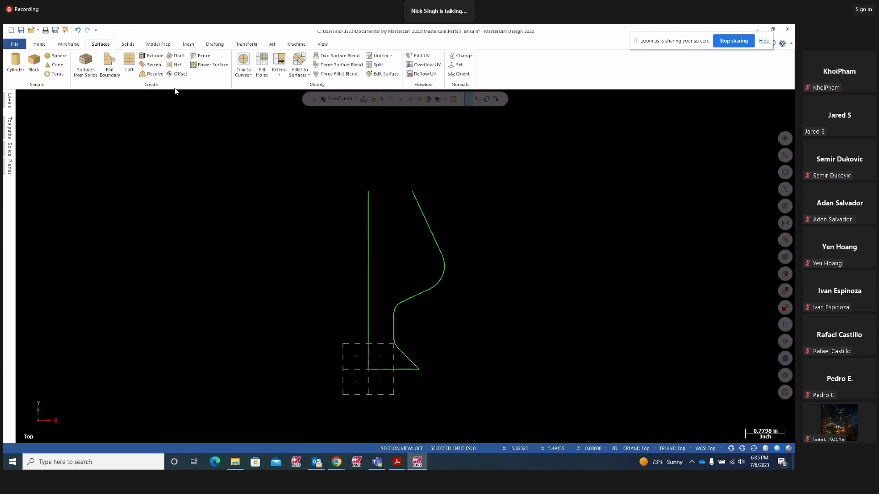
Start a Surface Revolve and define its profile as a partial chain from the horizontal base line to the upper slanted line
click(153, 75)
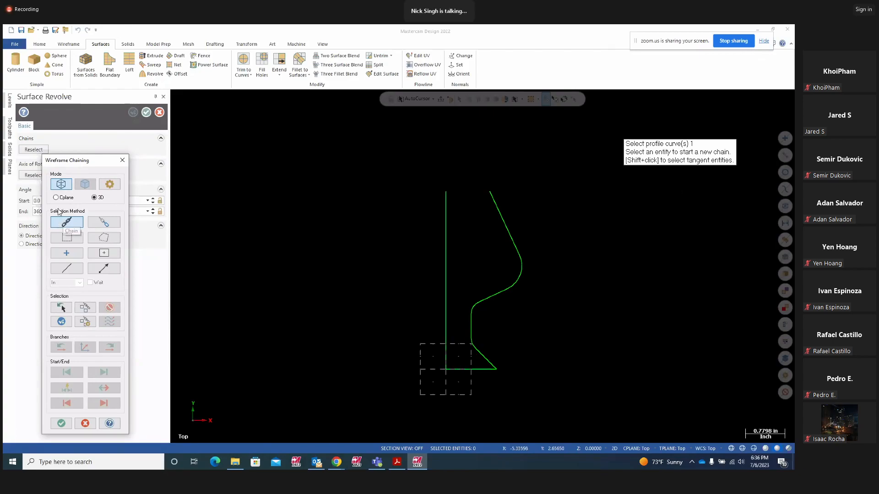
click(476, 369)
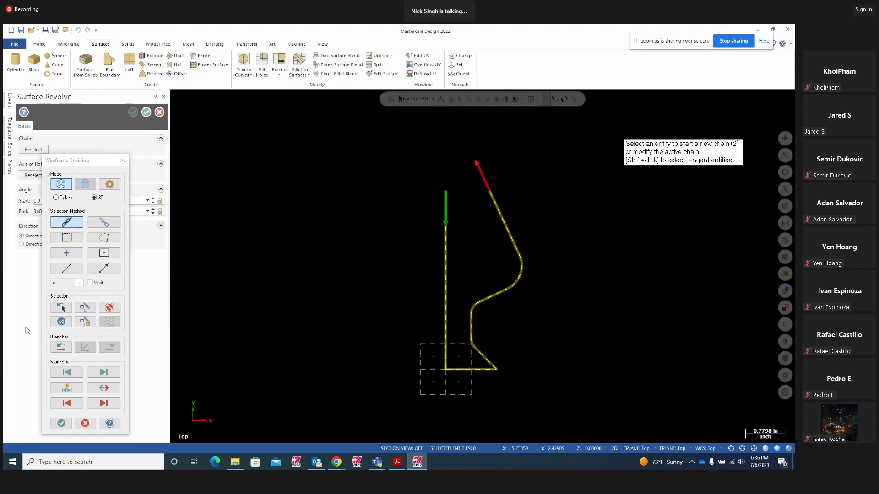
click(111, 308)
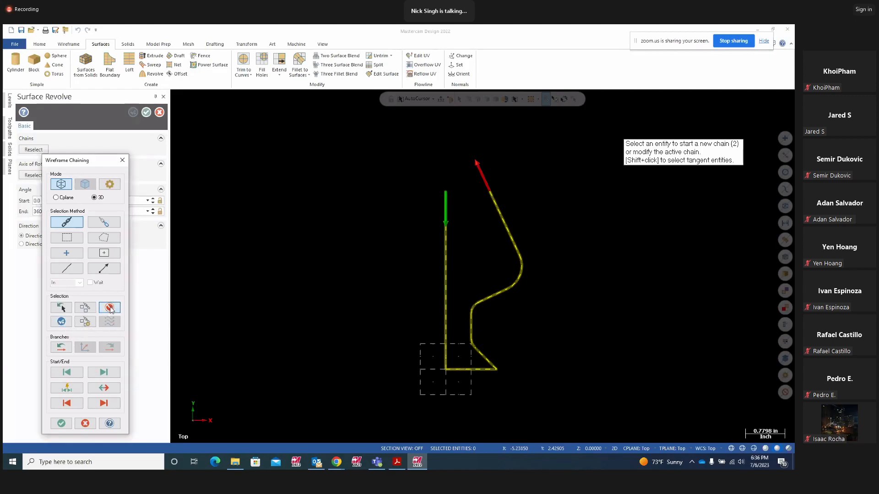
click(99, 224)
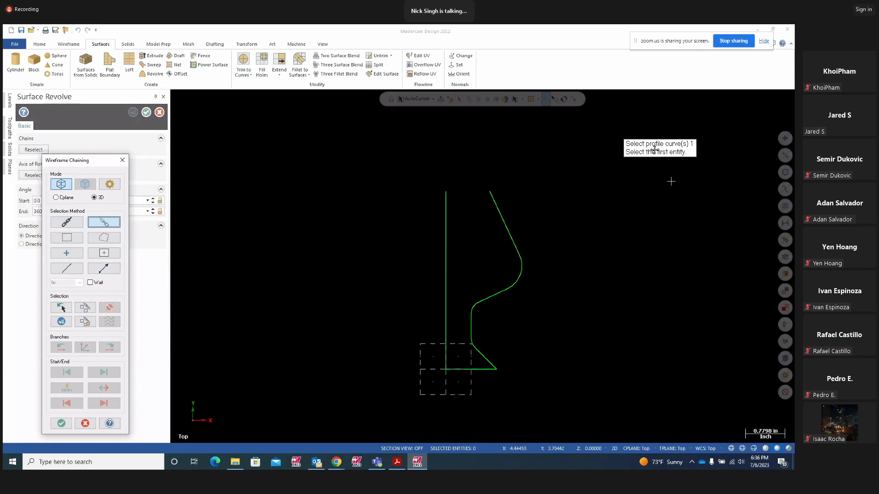
click(455, 369)
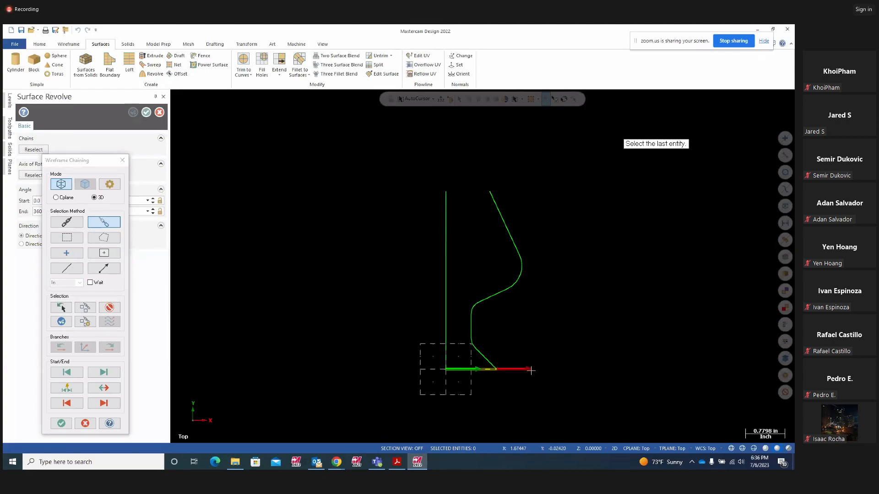
click(504, 219)
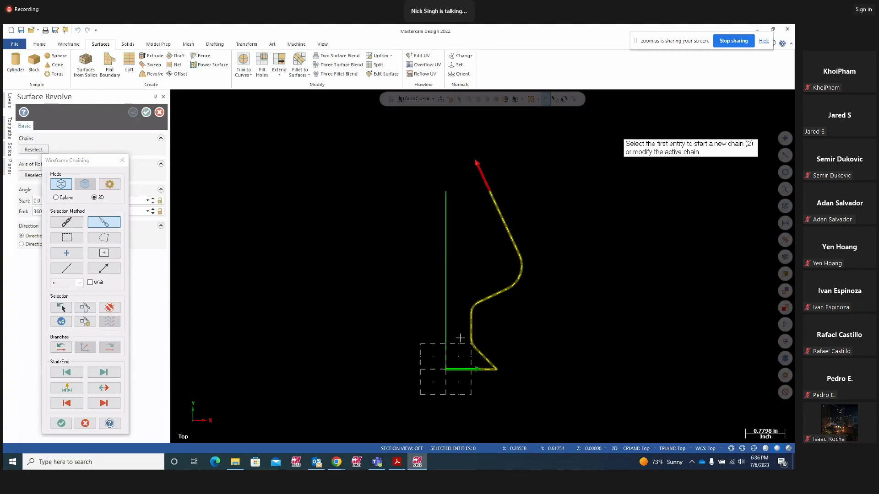
click(57, 323)
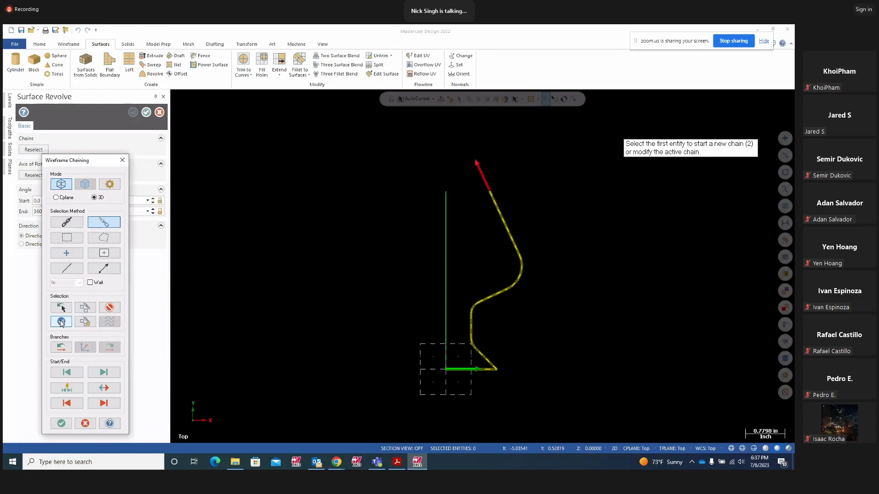
click(60, 423)
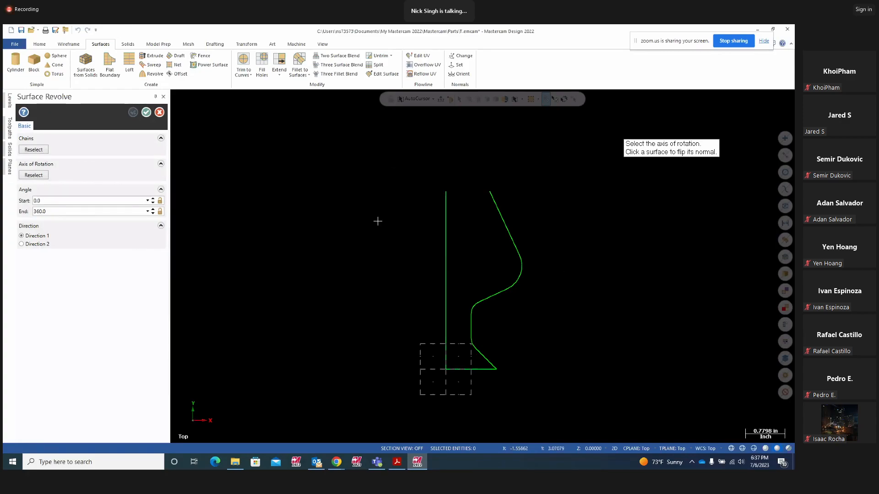
Use the long vertical line as the axis of rotation and set the revolve's end angle to 180
click(445, 249)
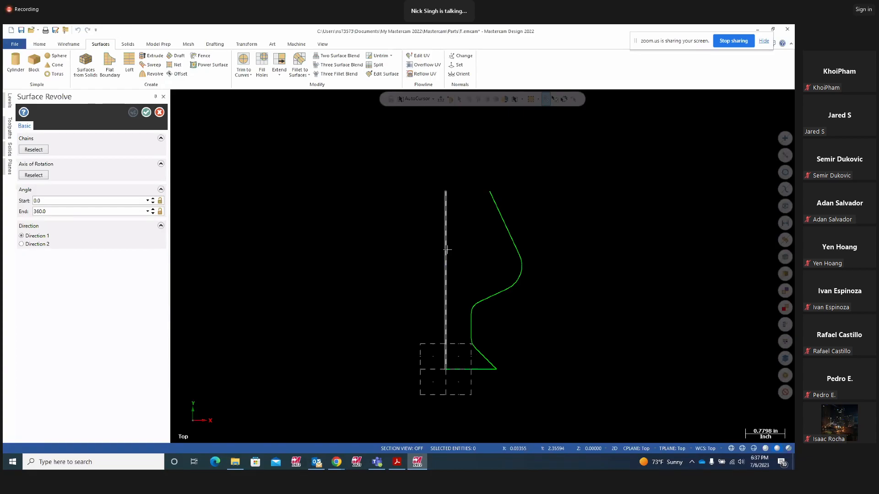
mouse_move(559, 287)
middle_down()
mouse_move(575, 314)
mouse_move(558, 362)
mouse_move(606, 345)
mouse_move(603, 309)
mouse_move(589, 292)
mouse_move(484, 341)
mouse_move(573, 321)
mouse_move(517, 233)
mouse_move(635, 237)
mouse_move(658, 267)
mouse_move(660, 293)
mouse_move(551, 273)
mouse_move(571, 320)
mouse_move(583, 230)
middle_up()
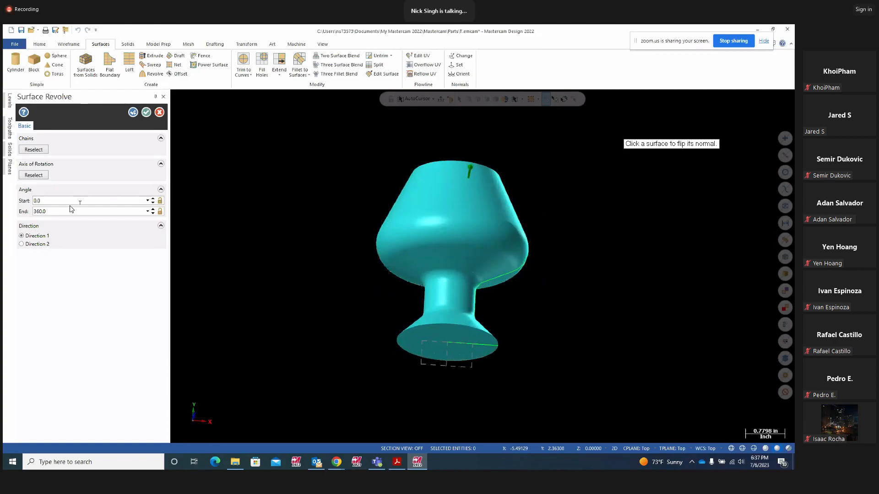
click(48, 200)
click(56, 211)
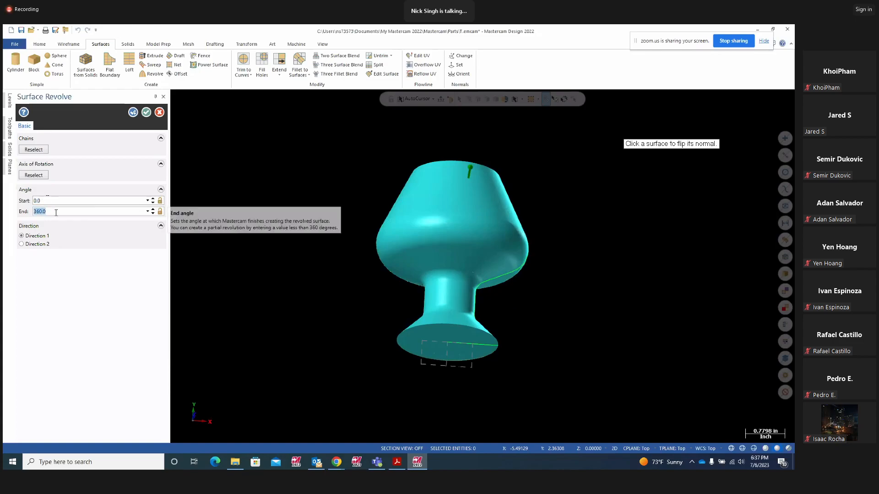
text(180)
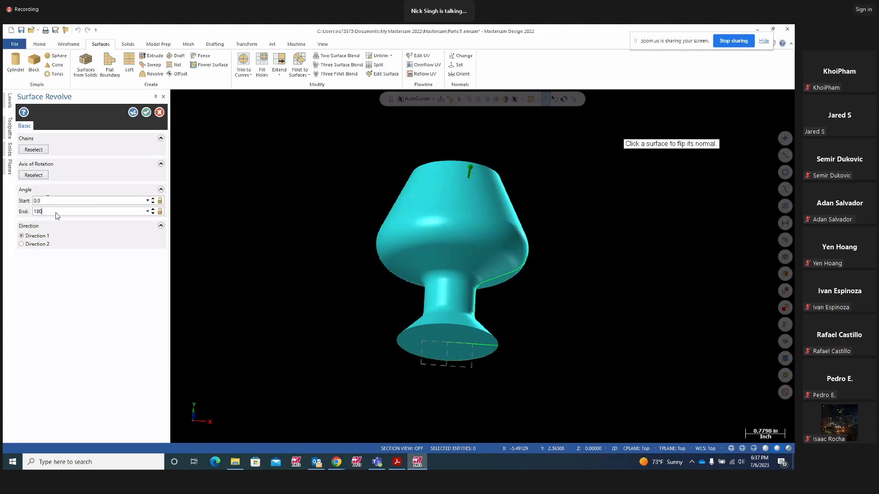
key(Return)
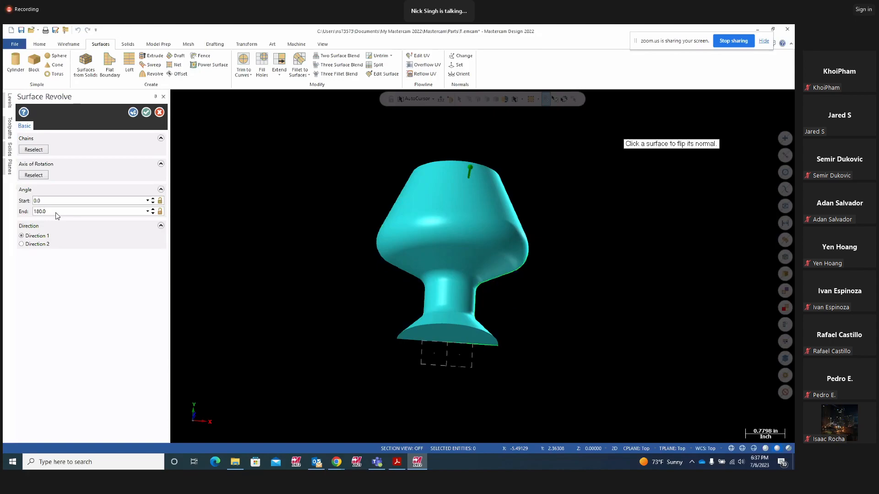
Set the revolve to Direction 2 and inspect the half surface from several angles
click(23, 245)
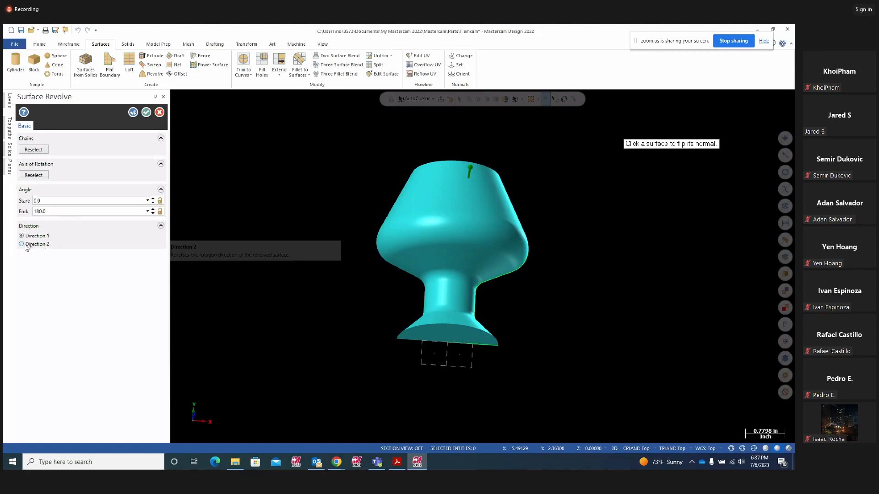
middle_drag(304, 313, 280, 322)
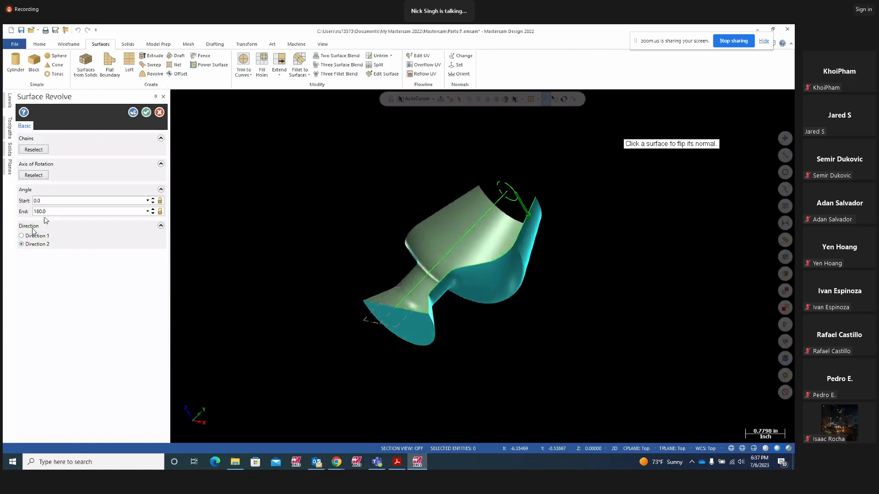
middle_drag(457, 258, 498, 288)
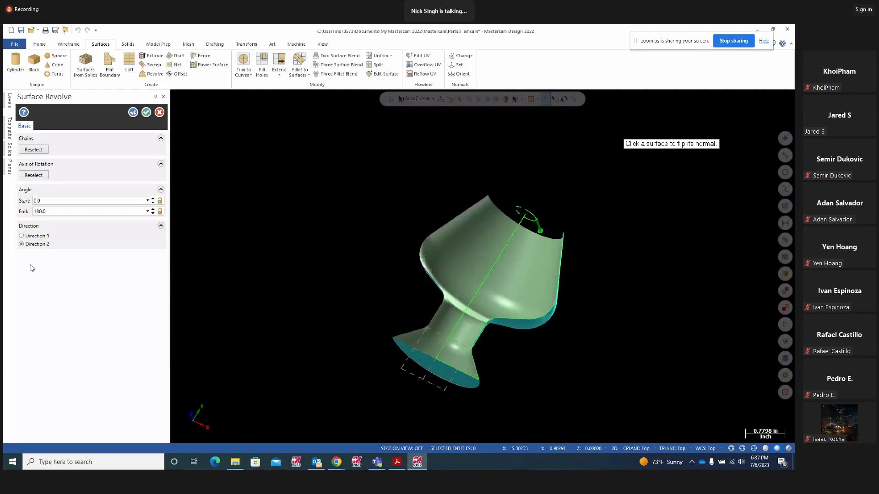
mouse_move(591, 354)
middle_down()
mouse_move(632, 255)
mouse_move(614, 297)
mouse_move(614, 333)
mouse_move(636, 334)
mouse_move(647, 319)
middle_up()
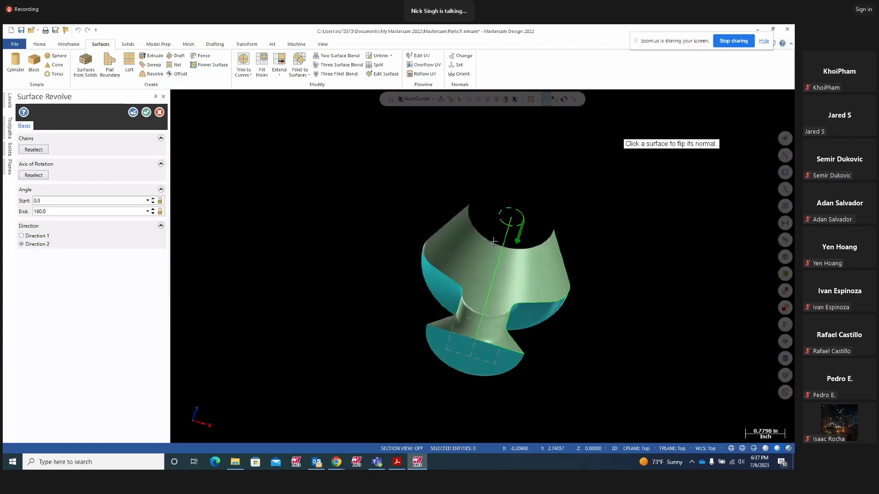
Compare Direction 1 and Direction 2 for the 180-degree revolve from several angles, ending on Direction 2
mouse_move(659, 253)
middle_down()
mouse_move(392, 269)
mouse_move(330, 261)
middle_up()
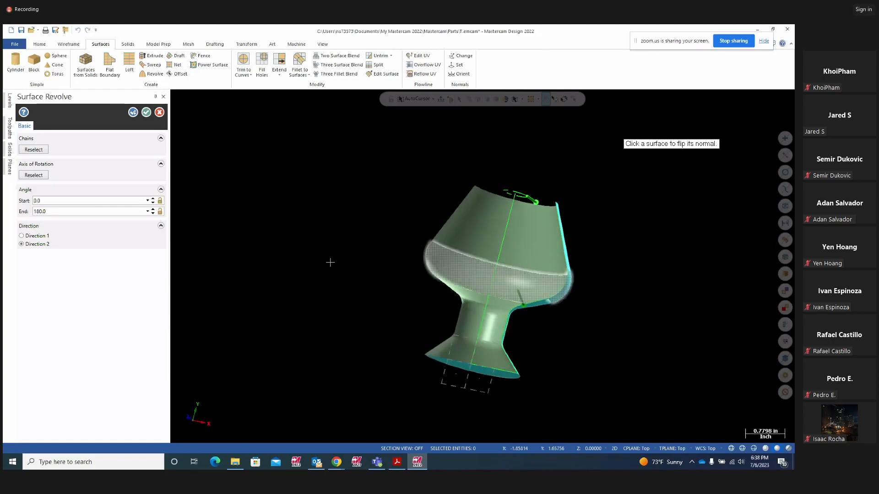
click(21, 236)
mouse_move(650, 320)
middle_down()
mouse_move(657, 324)
mouse_move(631, 303)
mouse_move(685, 304)
middle_up()
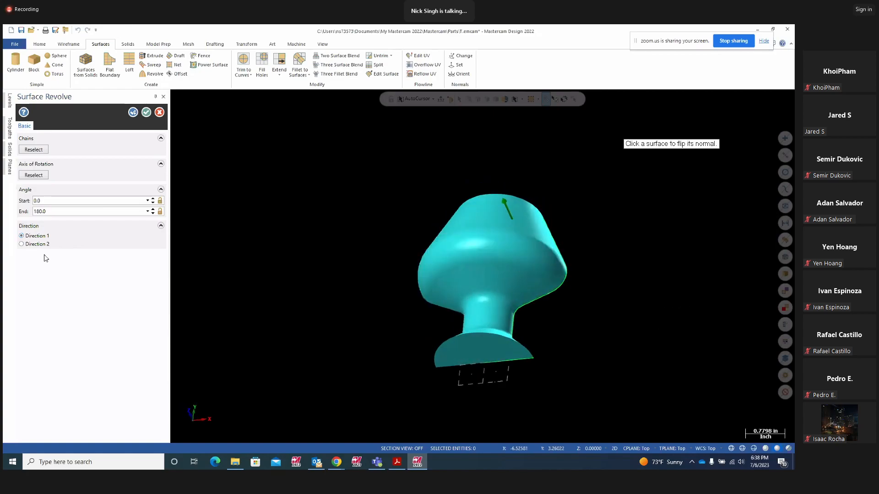
click(21, 244)
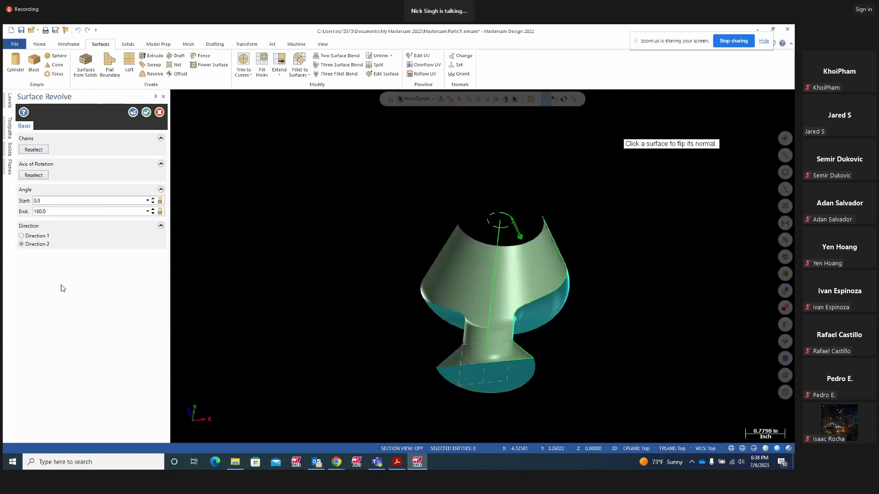
mouse_move(678, 393)
middle_down()
mouse_move(585, 364)
mouse_move(589, 379)
mouse_move(614, 385)
mouse_move(591, 373)
mouse_move(596, 386)
mouse_move(657, 387)
middle_up()
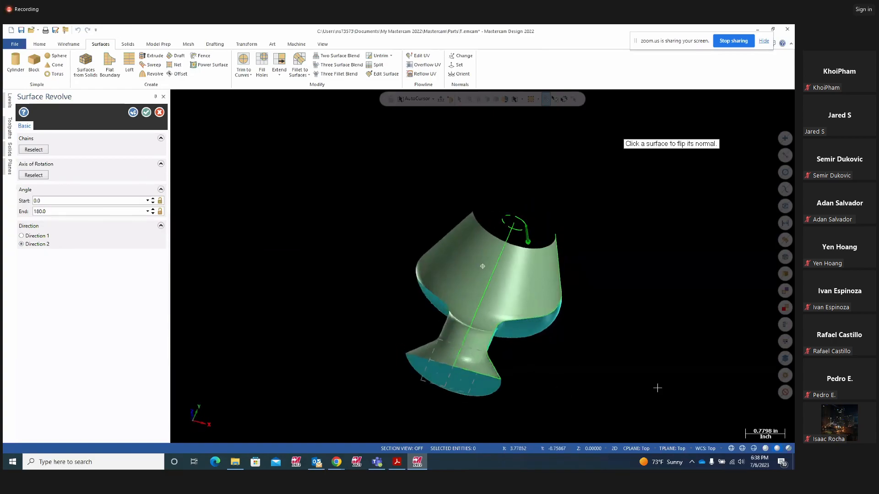
Set the revolve's end angle to 360 and inspect the full goblet surface
double_click(51, 211)
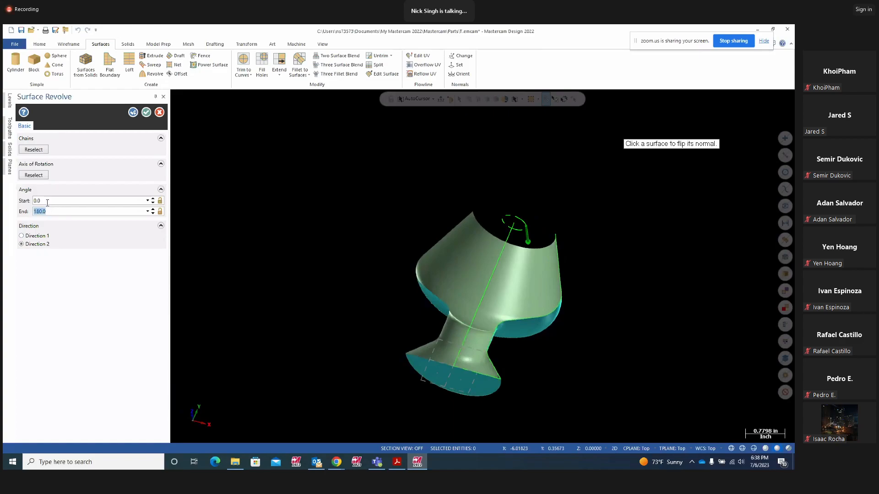
text(360)
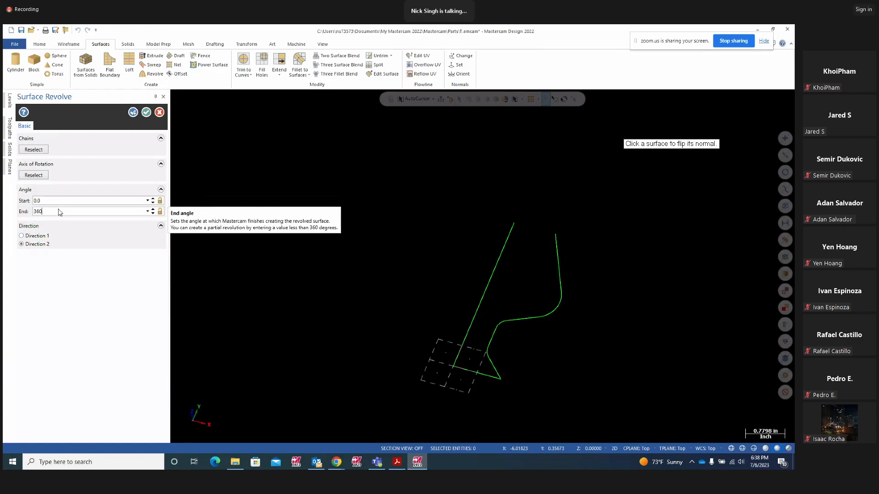
key(Return)
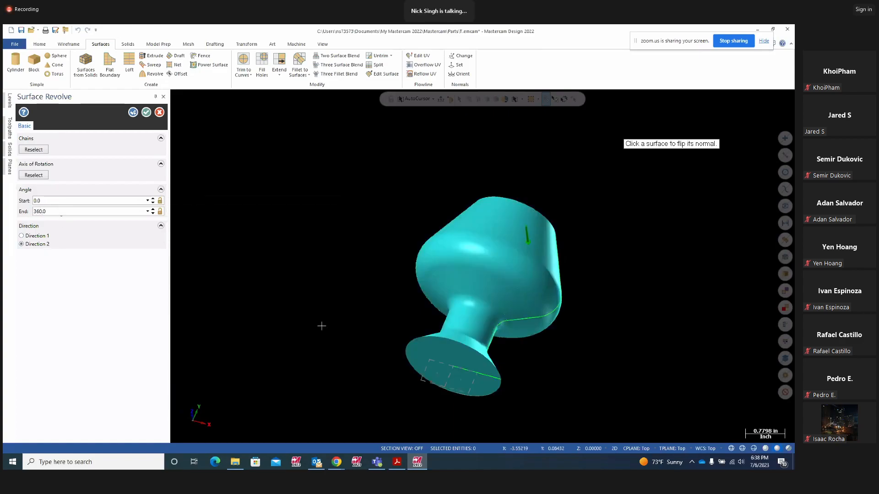
middle_drag(651, 287, 546, 320)
Set the revolve's end angle to 180 and its direction to Direction 1
double_click(36, 211)
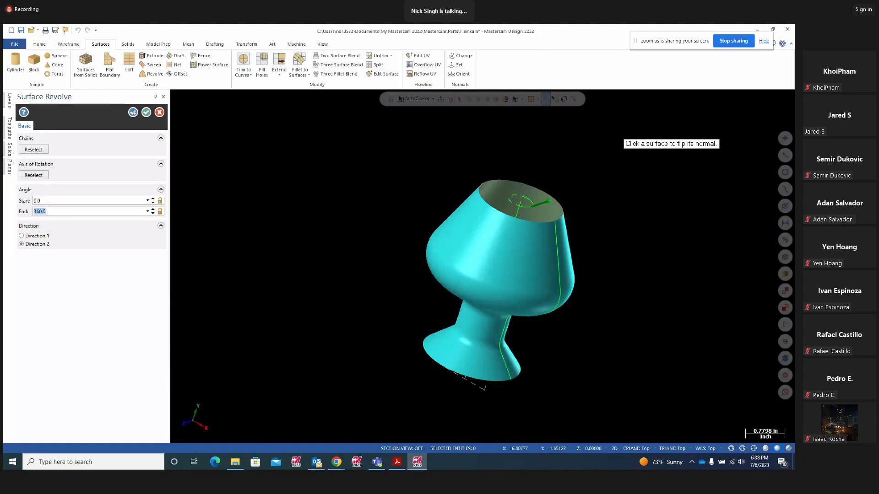
text(180)
key(Return)
middle_drag(458, 290, 444, 252)
click(23, 236)
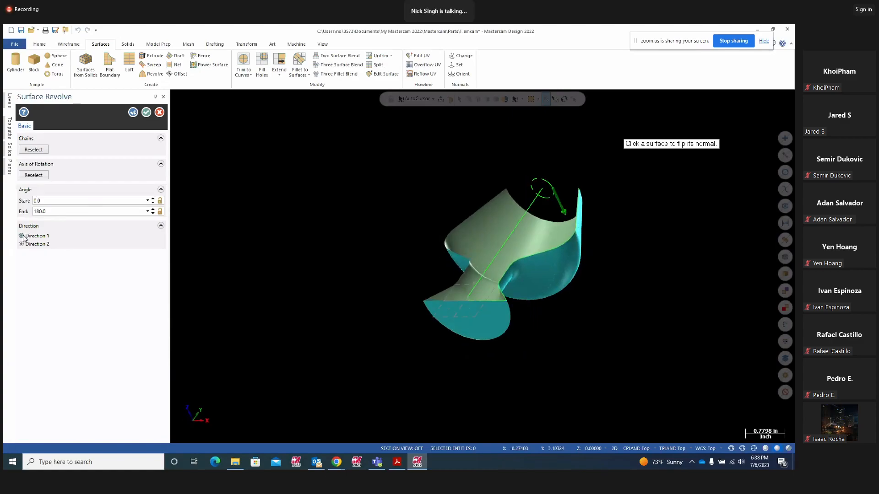
middle_drag(675, 323, 595, 302)
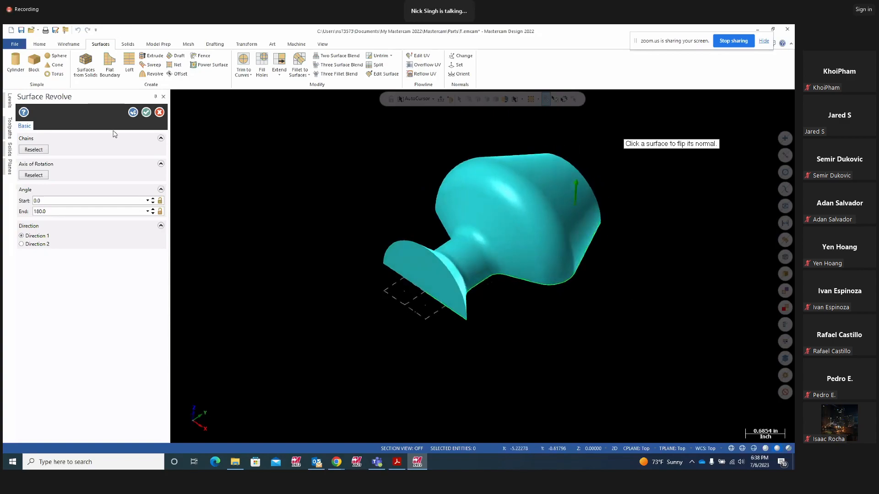
Create the half-revolved surface, inspect it and undo its creation
click(146, 112)
middle_drag(131, 207, 196, 268)
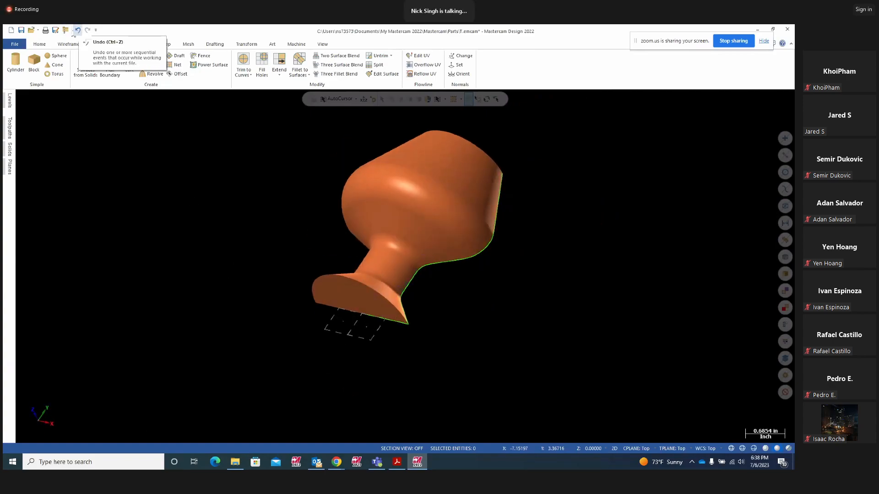
click(78, 30)
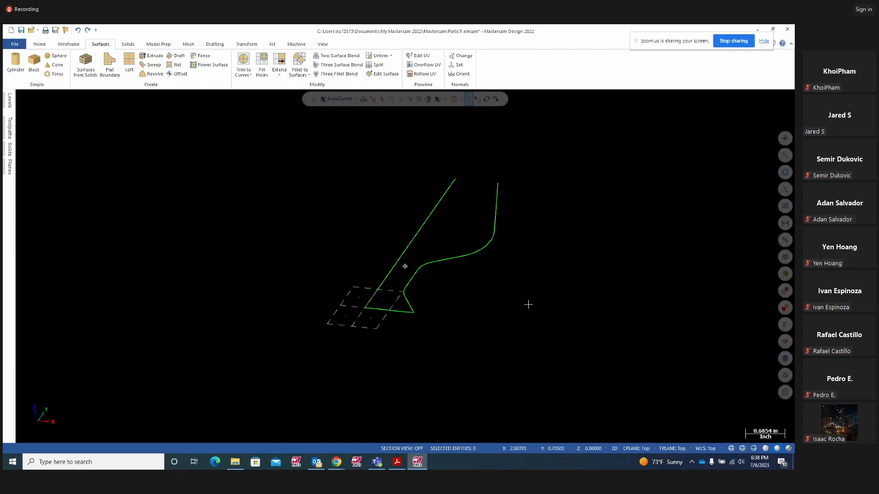
Return to the Top view and delete the long vertical axis line beside the profile
right_click(544, 296)
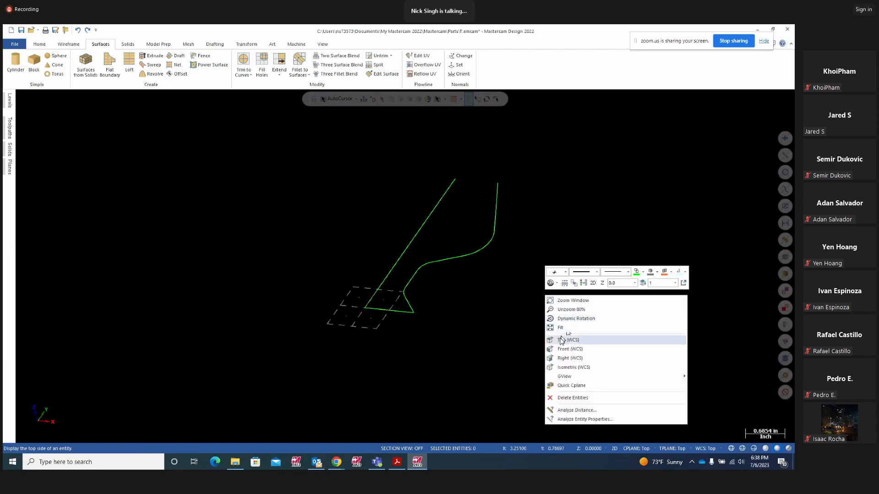
click(563, 341)
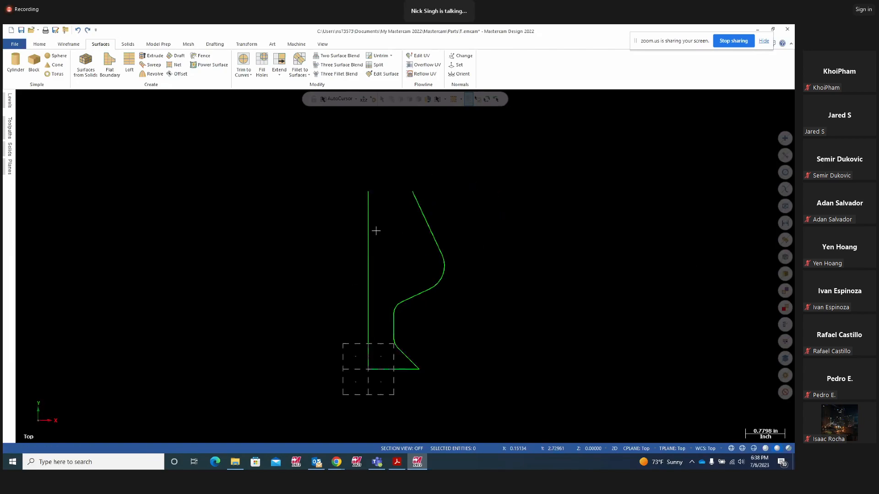
click(377, 229)
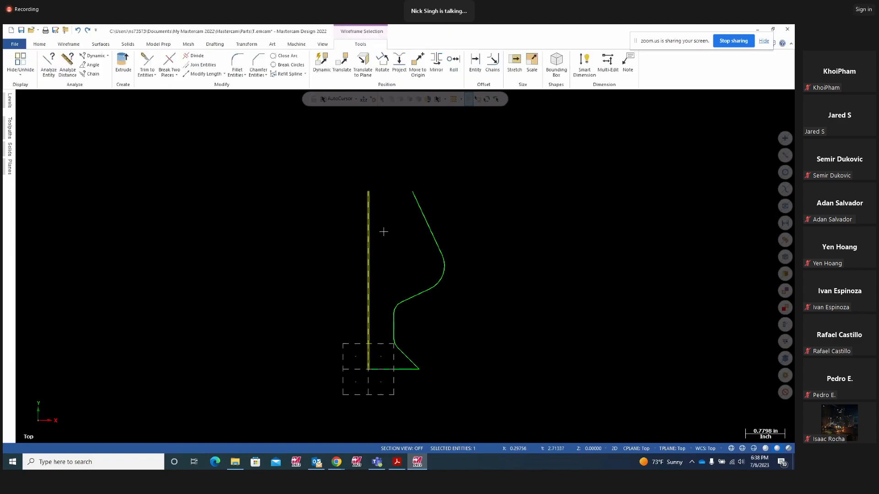
key(Delete)
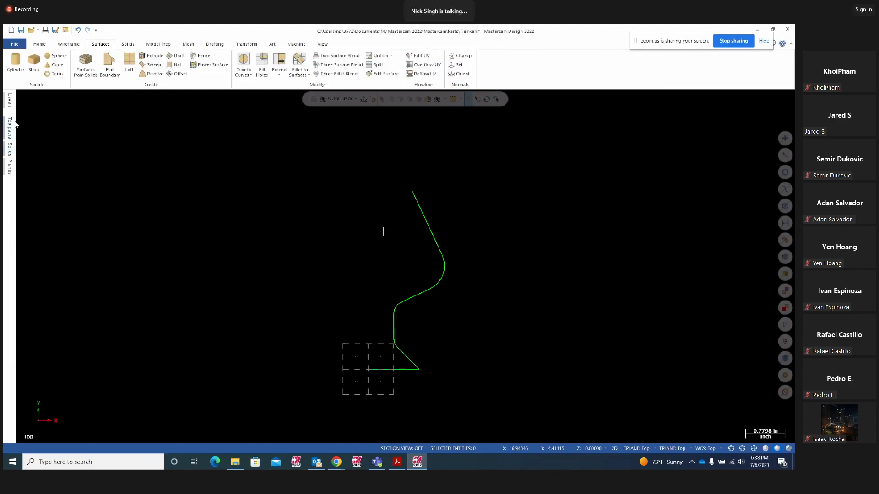
Draw a vertical line about 1.65 in long below the profile with its axis offset set to 0
click(68, 44)
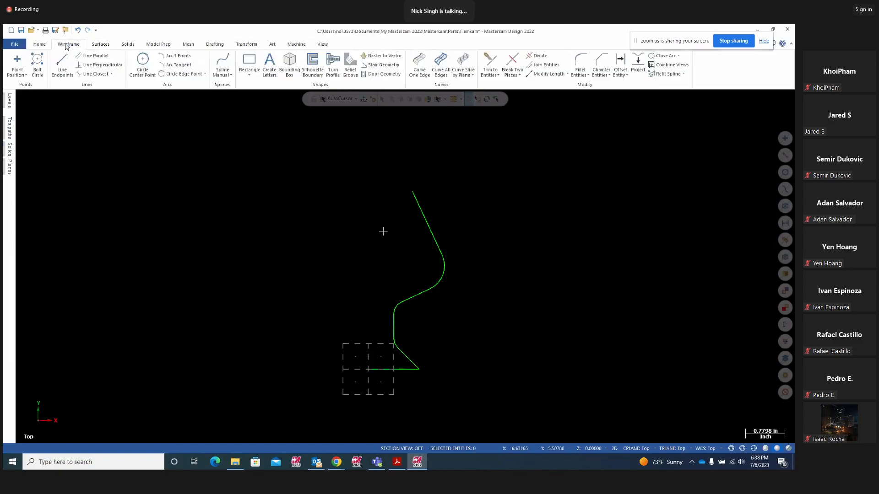
click(60, 72)
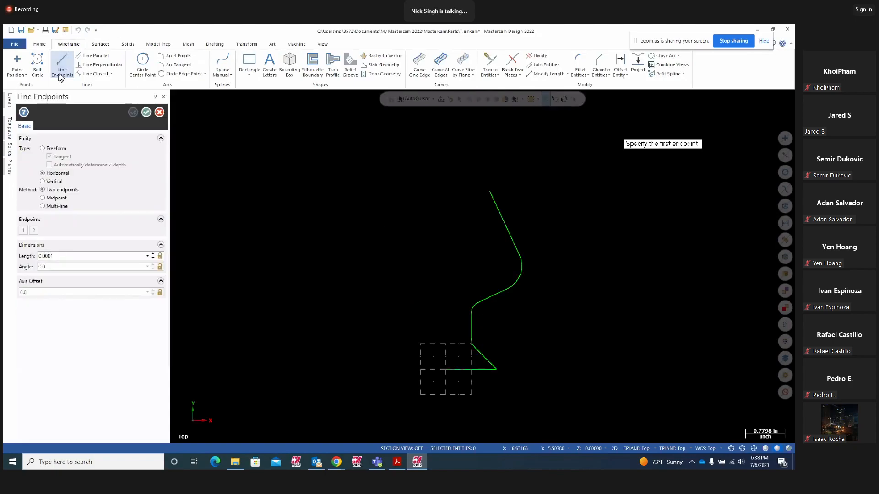
click(44, 182)
scroll(279, 250, down, 3)
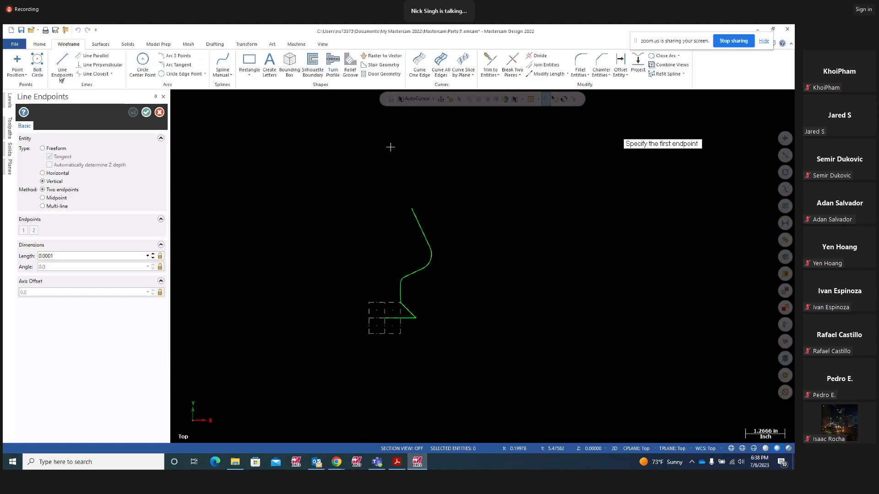
click(379, 362)
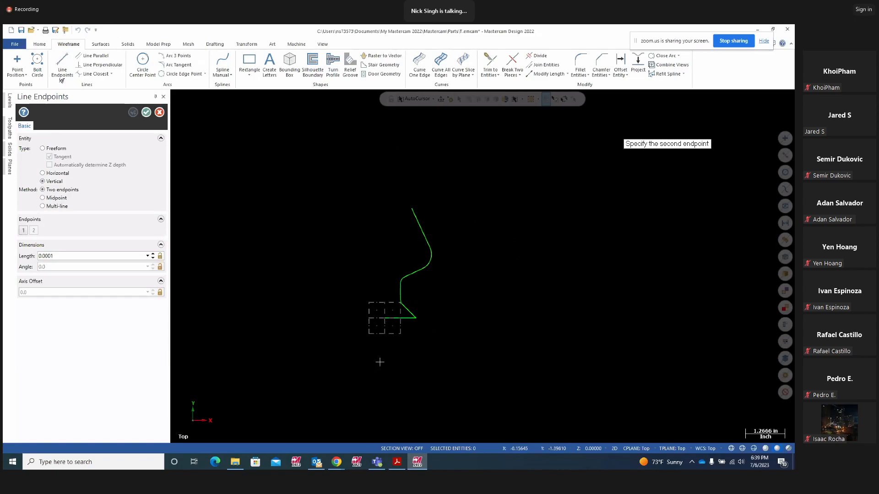
click(374, 414)
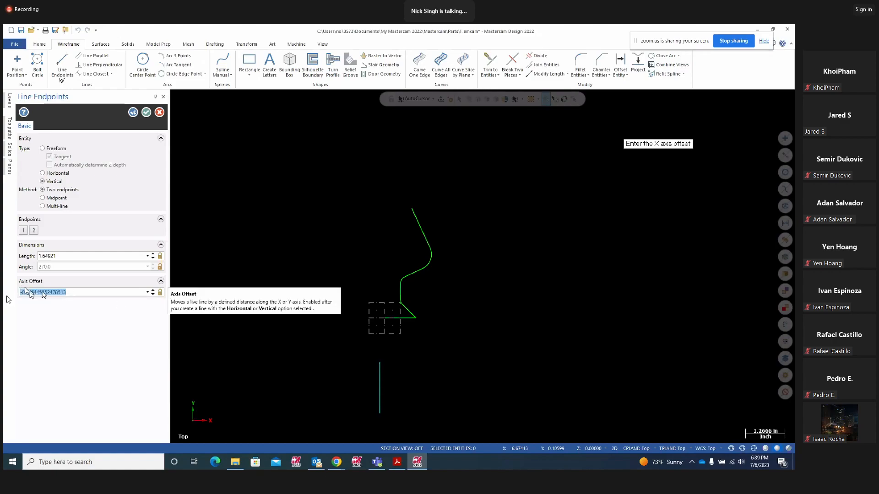
text(0)
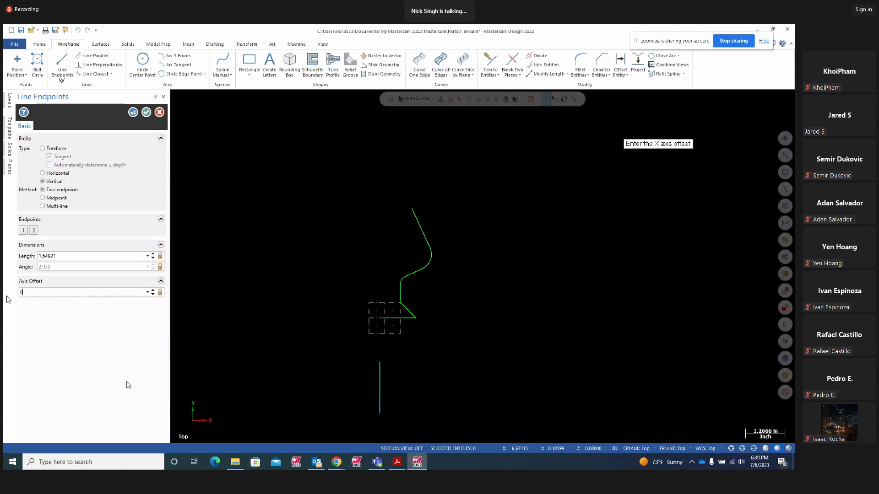
key(Return)
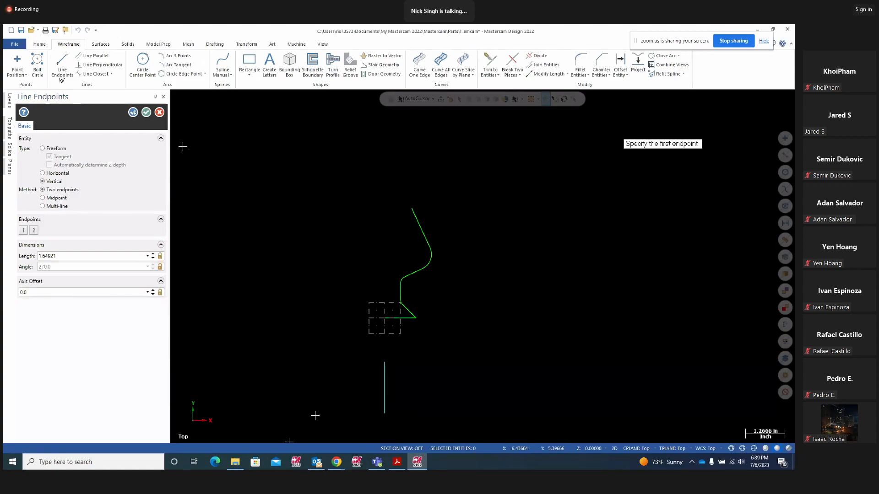
click(146, 112)
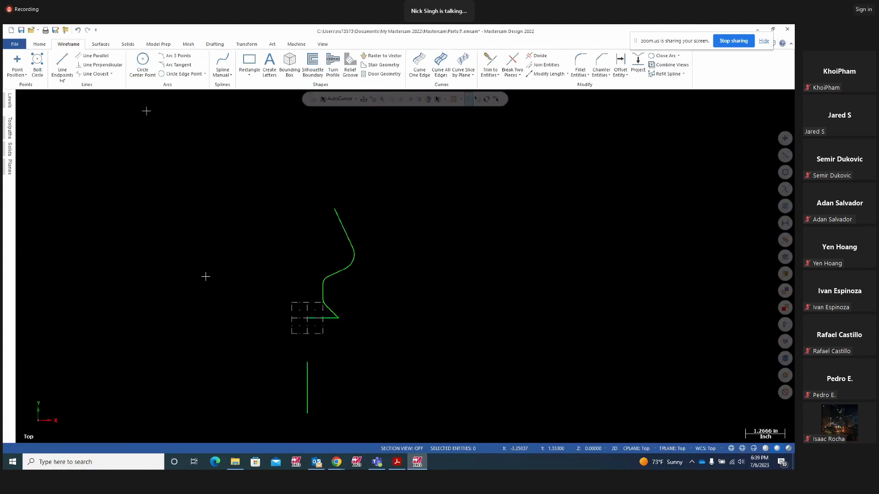
Start a Surface Revolve and select the whole profile as a full chain from the horizontal base line
click(99, 44)
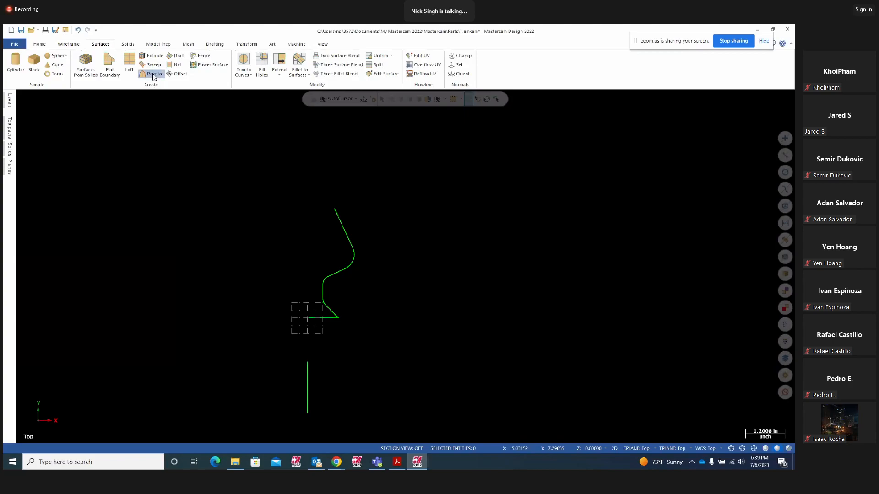
click(154, 76)
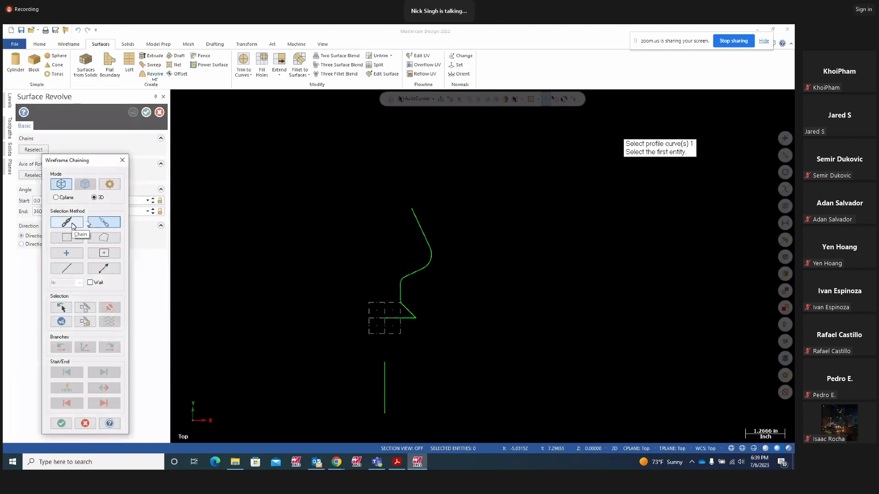
click(72, 223)
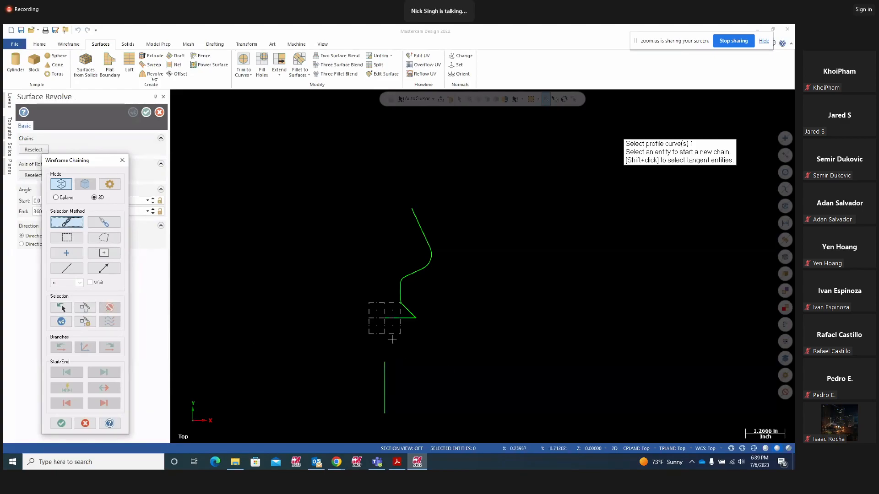
click(391, 318)
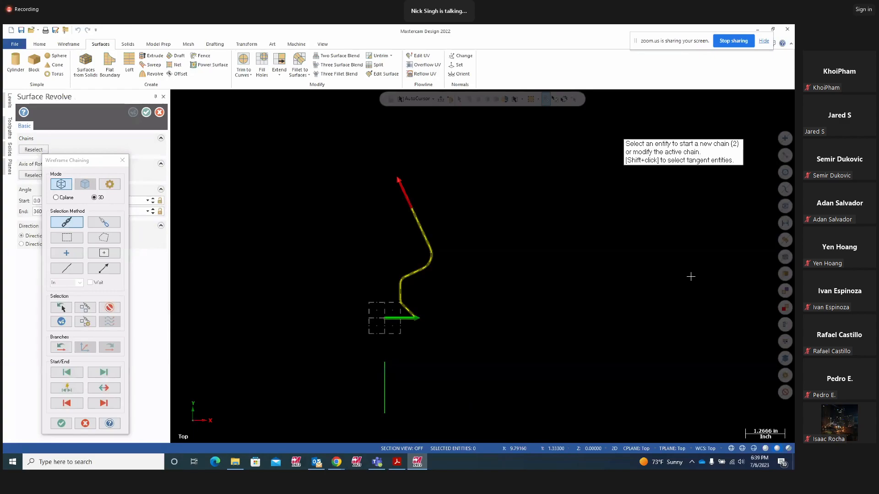
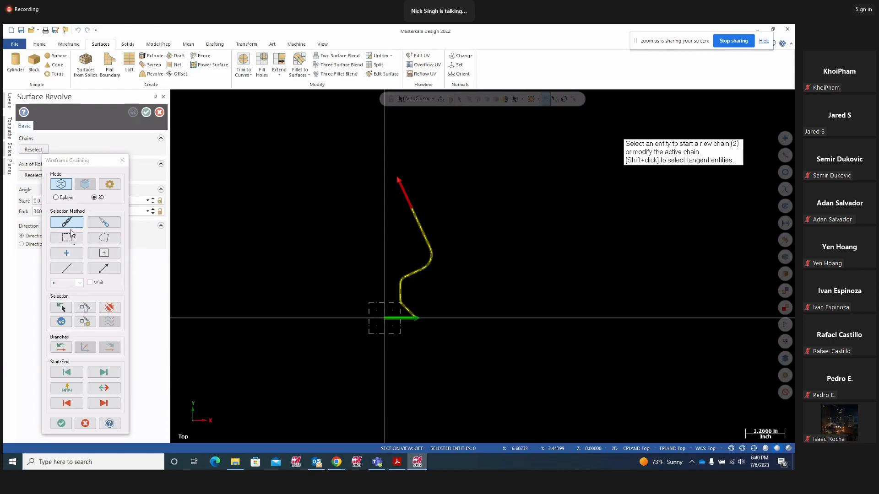
click(61, 425)
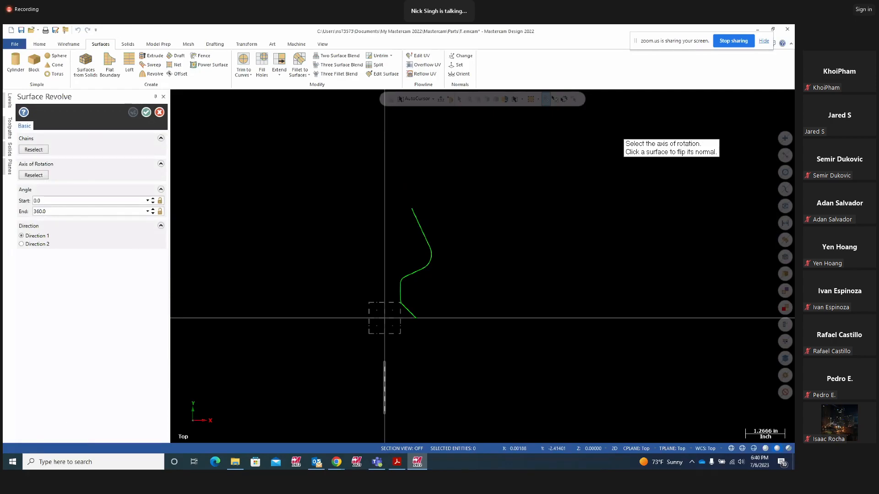
Hide the axes display, use the short vertical line below the profile as the rotation axis, and inspect the revolved goblet
key(F9)
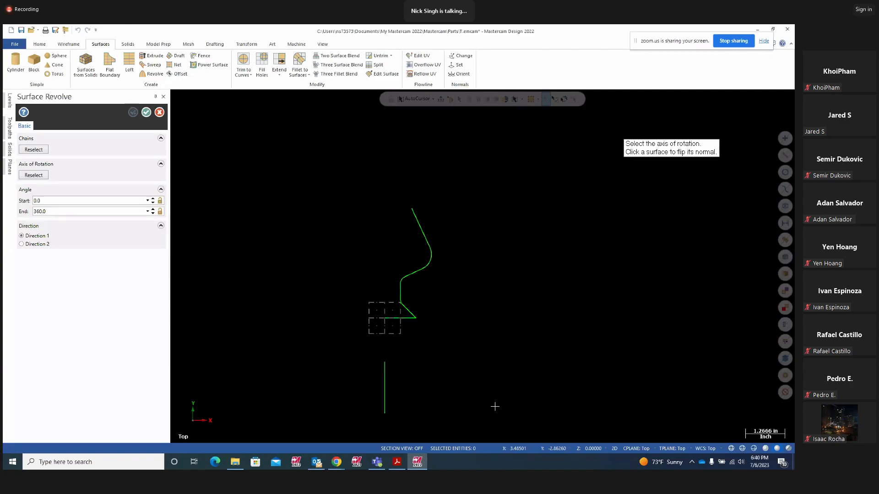
click(385, 392)
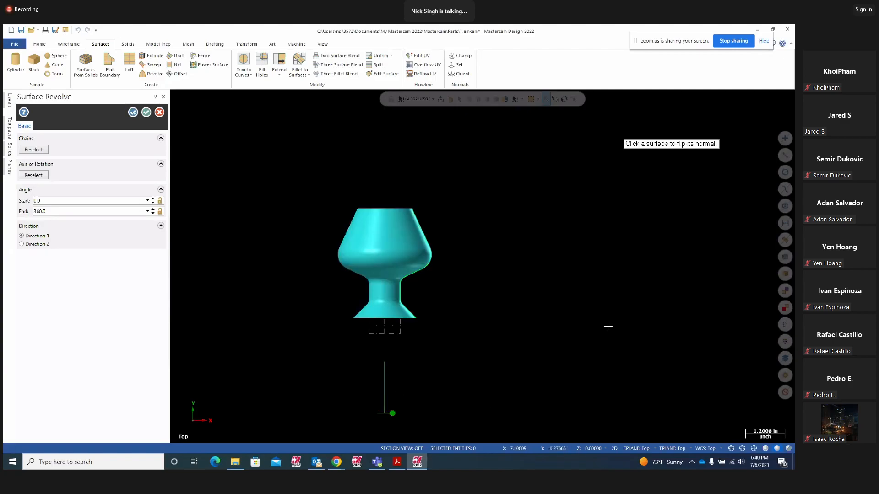
middle_drag(562, 294, 536, 325)
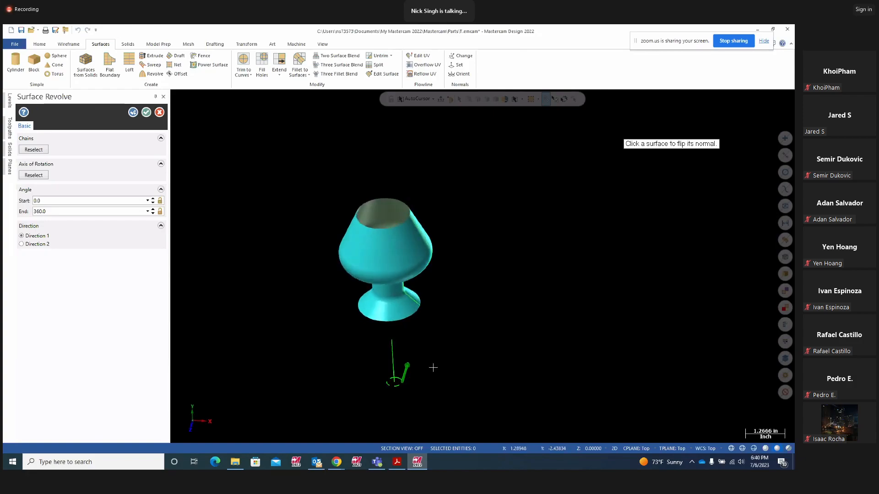
scroll(405, 363, up, 3)
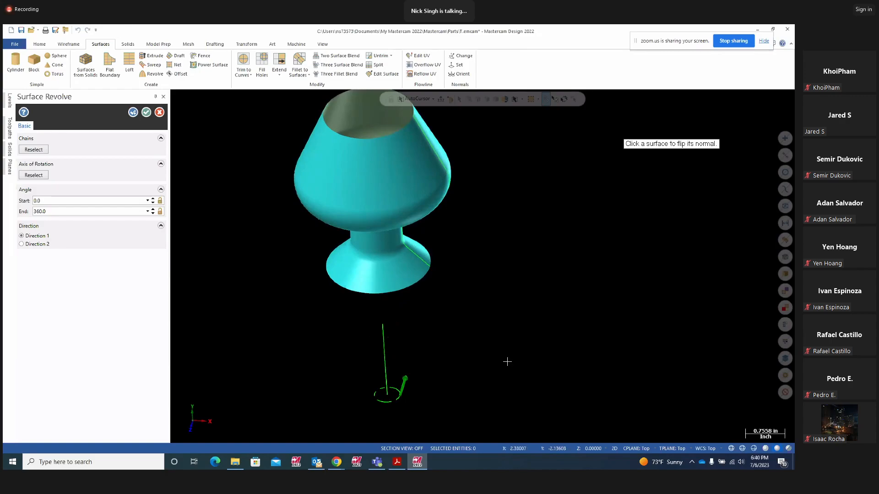
middle_drag(477, 324, 482, 267)
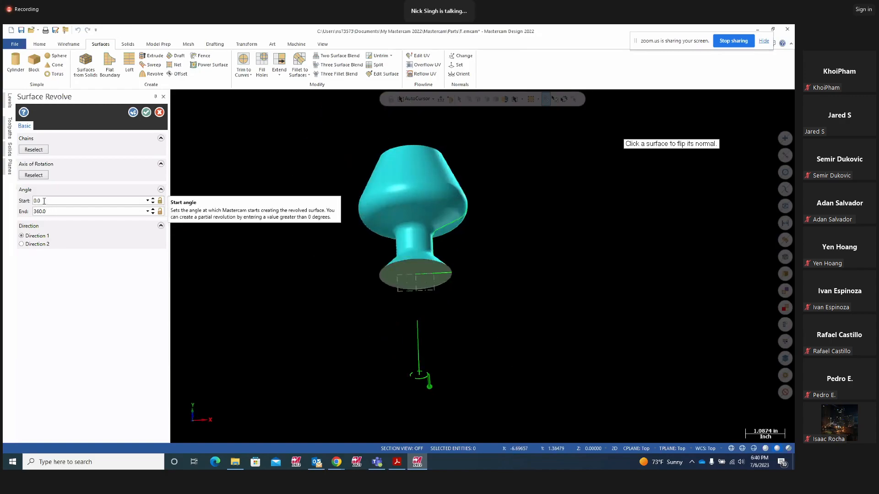
Set the revolve's end angle to 180 degrees, compare both directions, create the surface in Direction 2, and inspect the half goblet
text(180)
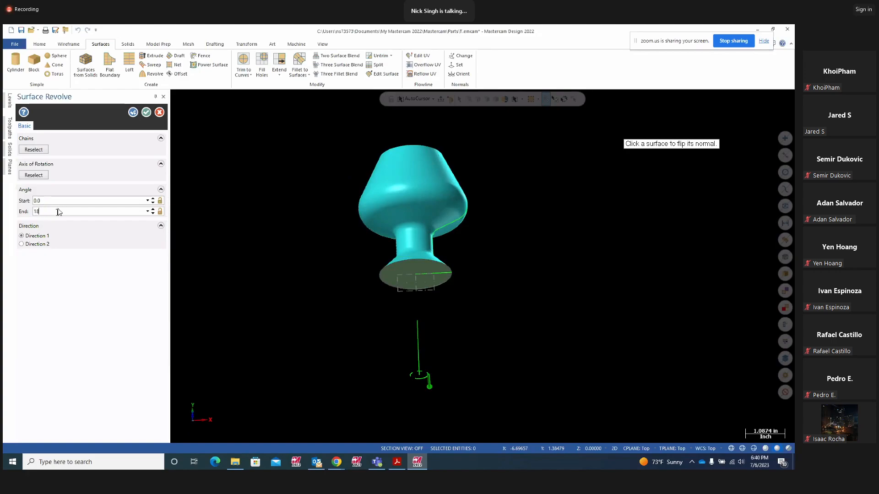
key(Tab)
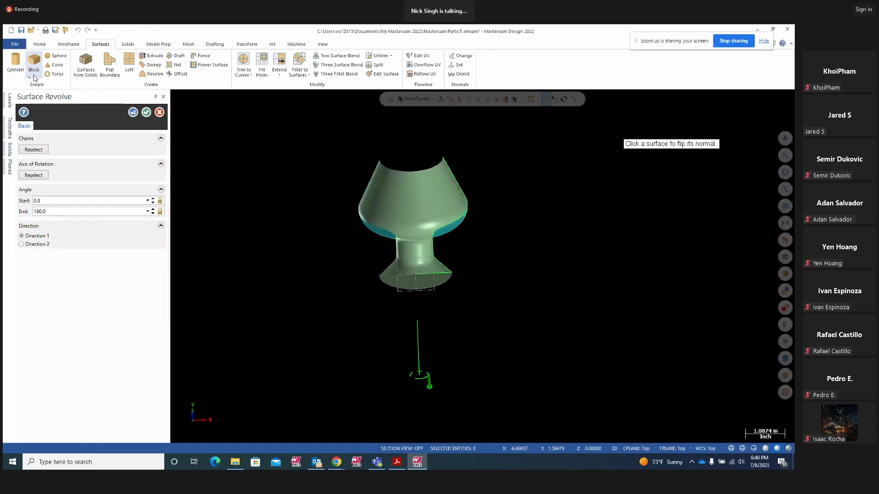
click(23, 245)
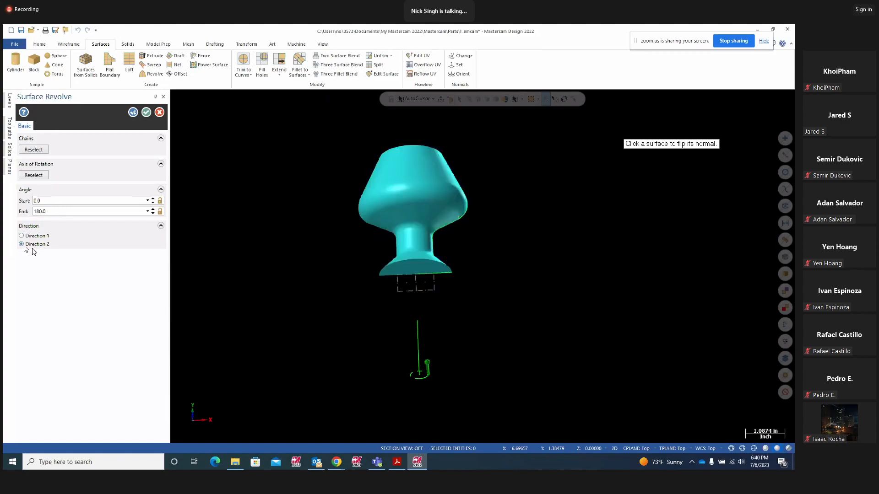
click(21, 235)
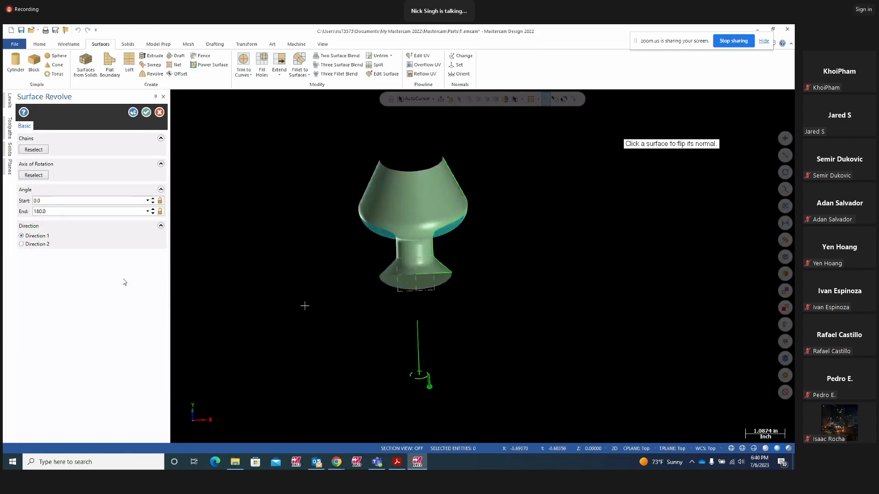
middle_drag(449, 316, 358, 301)
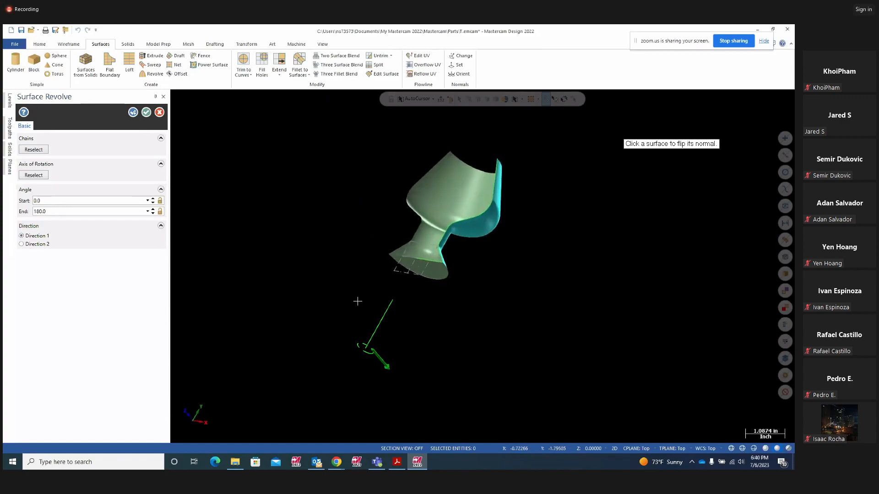
click(21, 244)
click(147, 113)
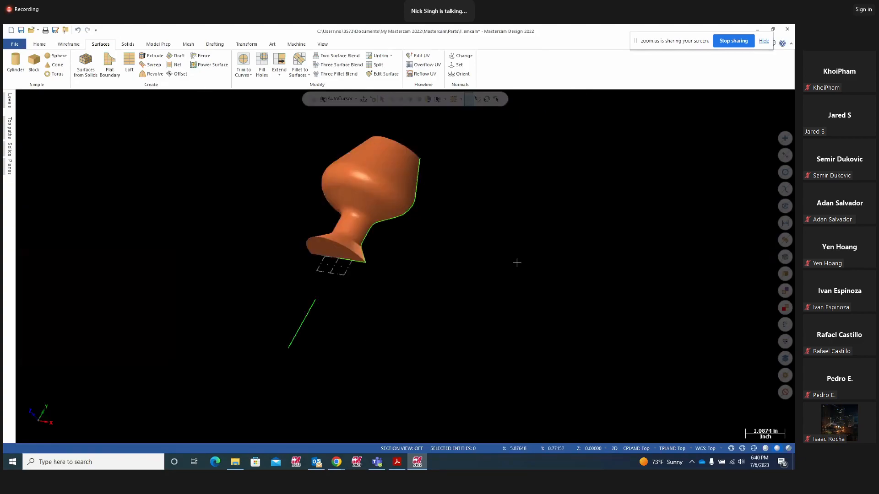
middle_drag(483, 256, 563, 229)
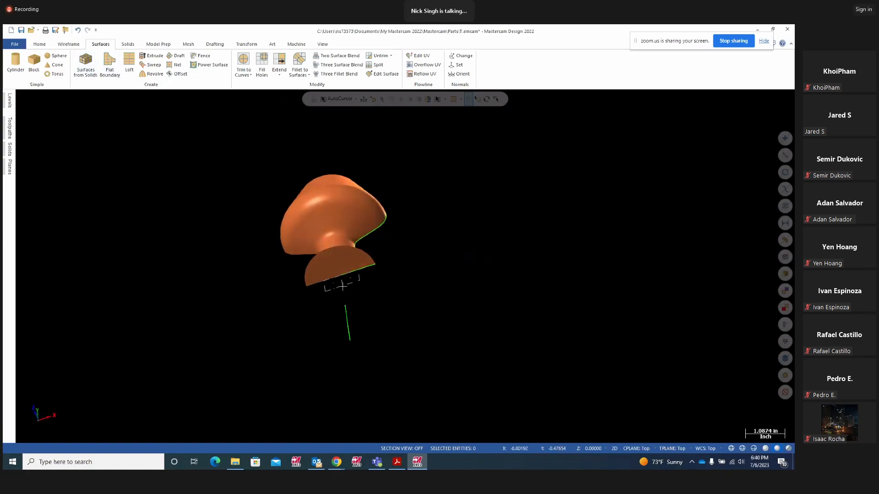
Undo the half-revolved surface and, in the Top view, delete the short vertical axis line below the profile
click(78, 30)
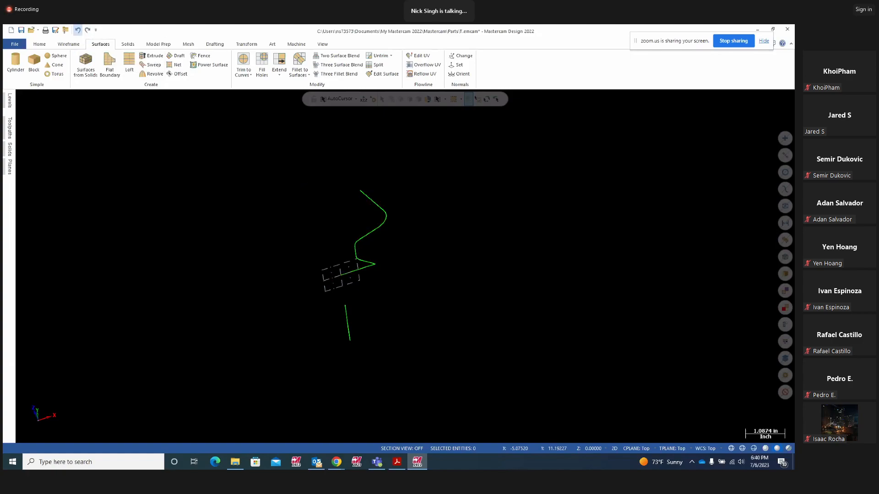
right_click(509, 211)
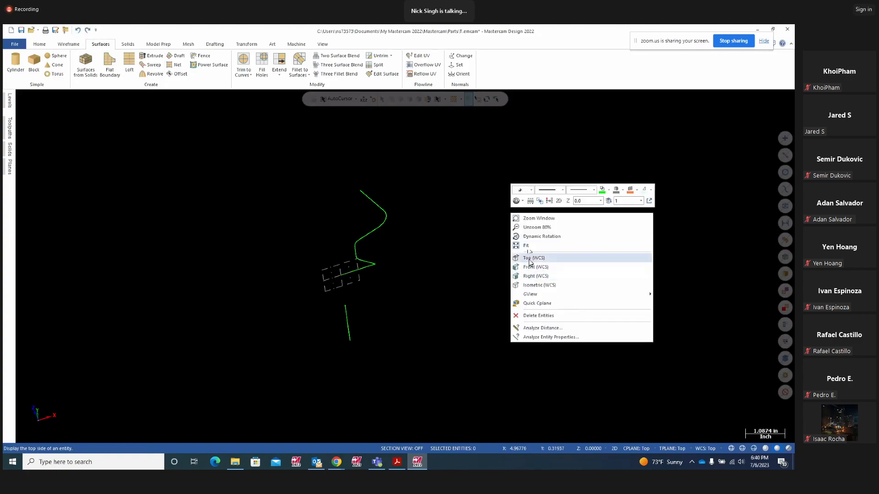
click(528, 259)
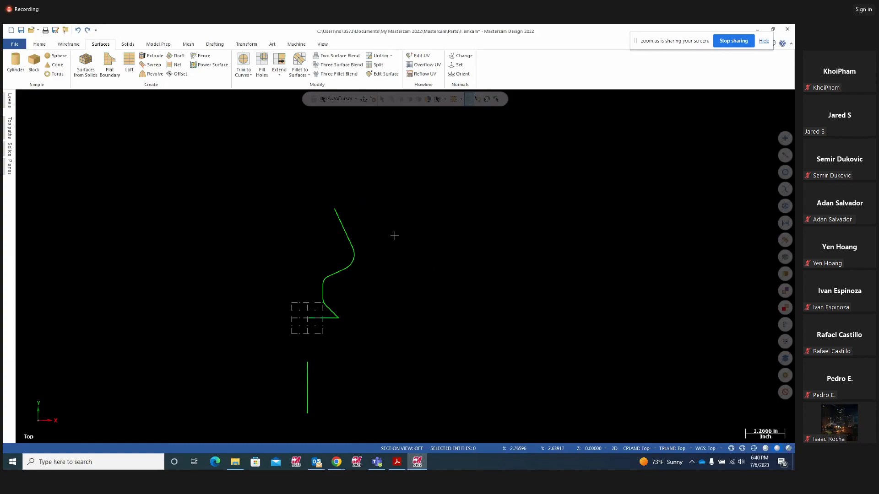
click(307, 373)
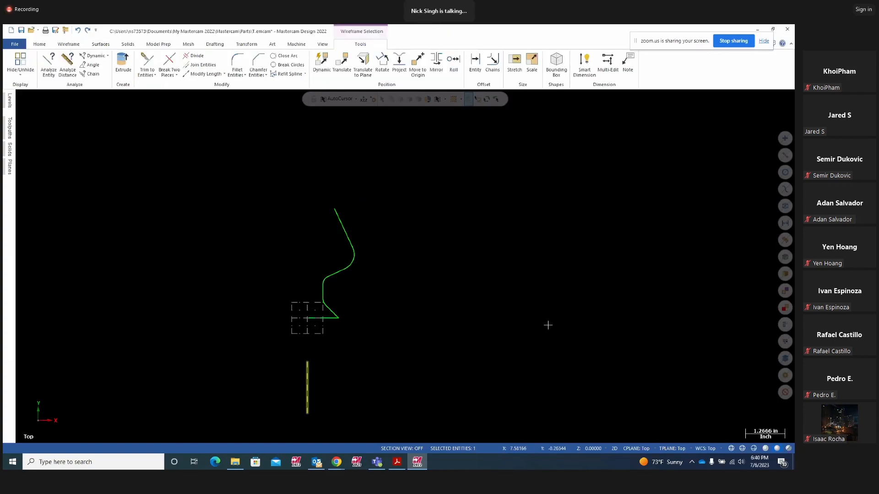
key(Delete)
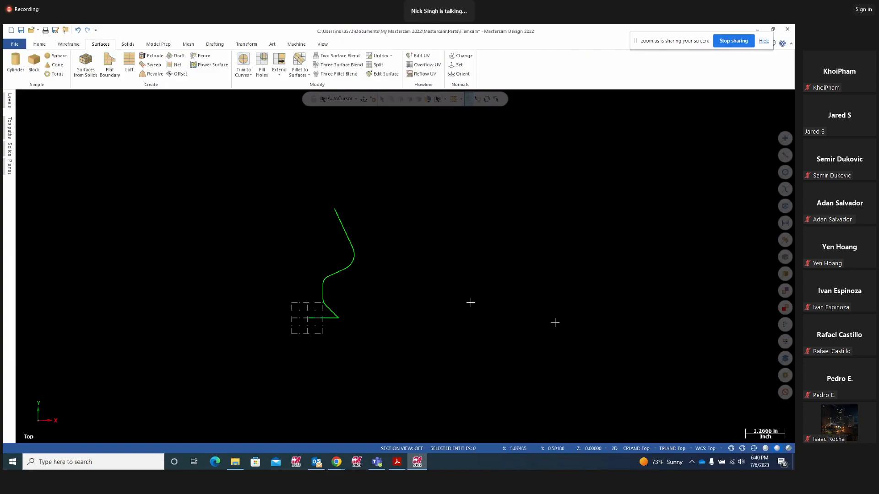
Draw a vertical line about 3.29 in long crossing the base level, with an axis offset of about -0.104
click(68, 45)
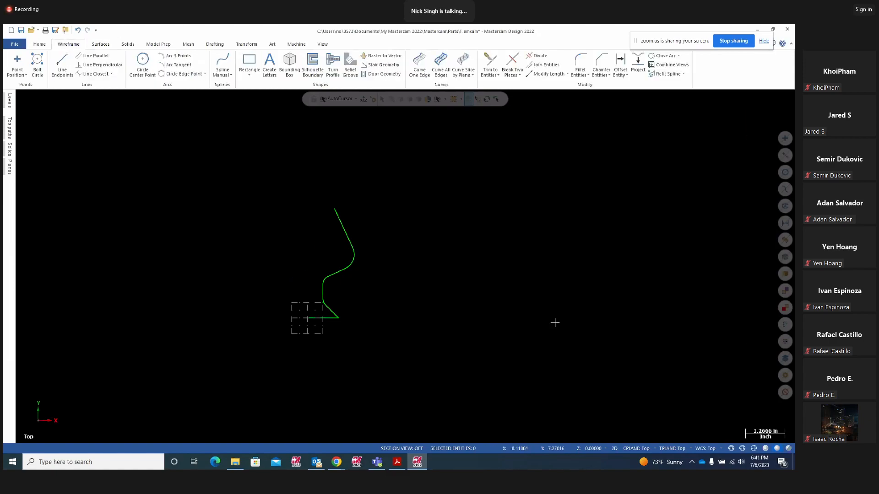
click(61, 69)
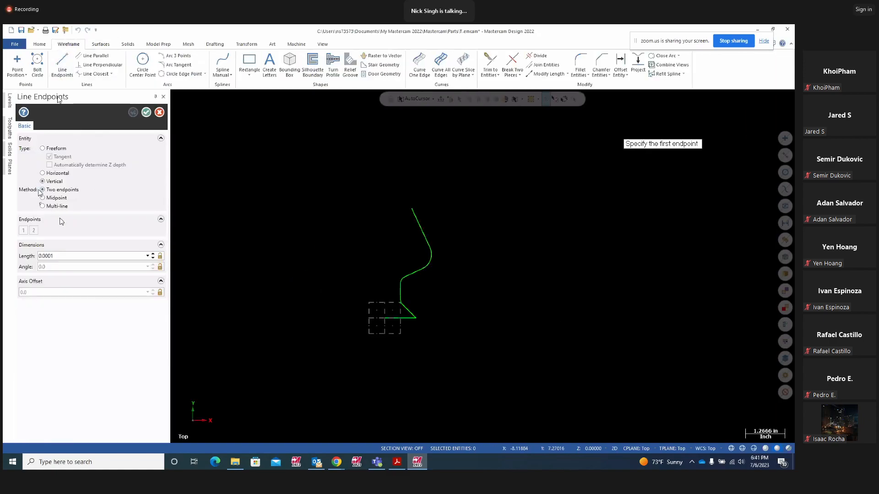
click(381, 294)
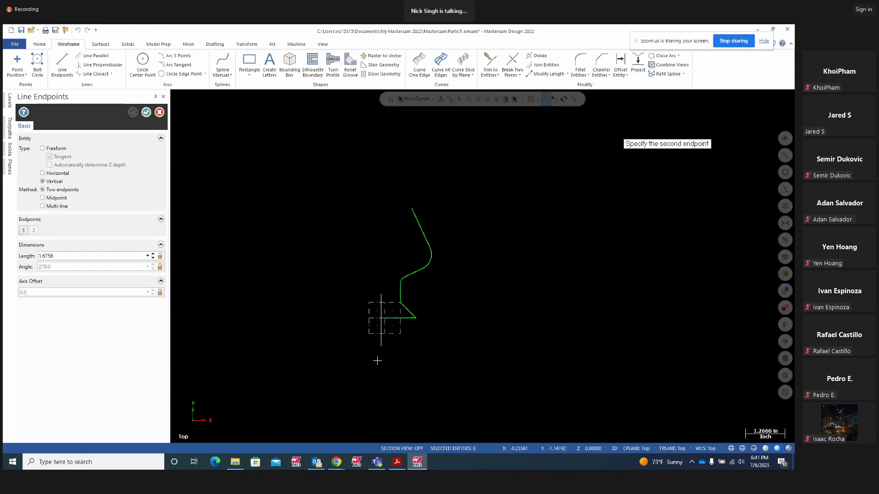
click(371, 397)
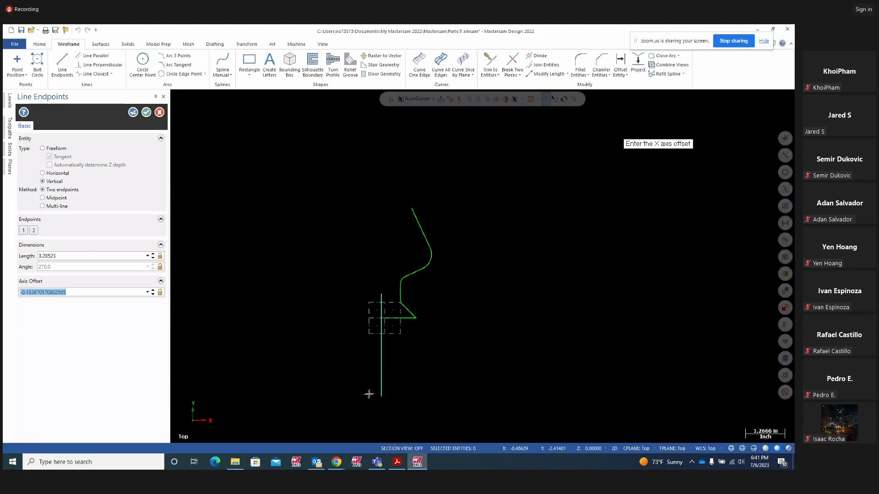
click(146, 112)
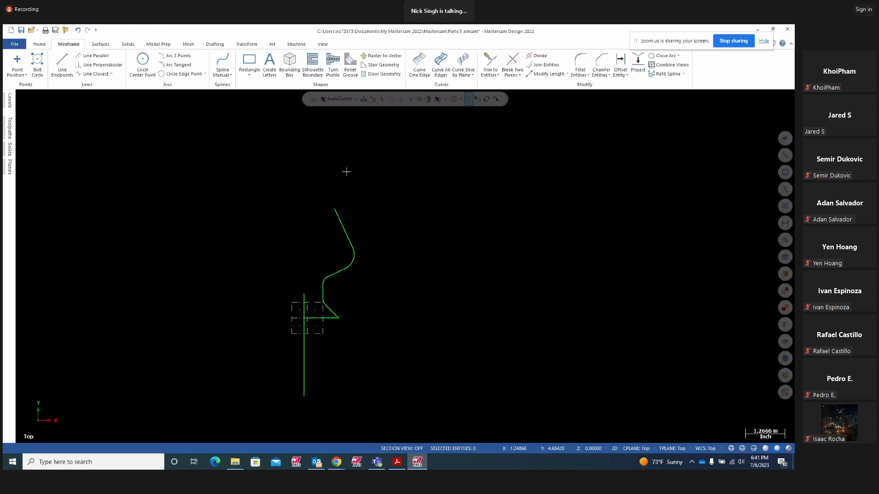
Display the coordinate axes and examine the gap between the vertical line and the origin
key(F9)
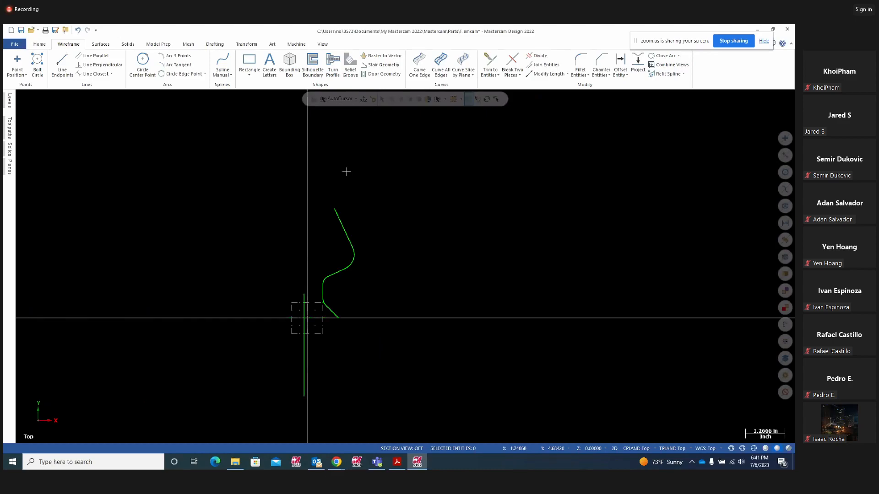
scroll(379, 401, up, 3)
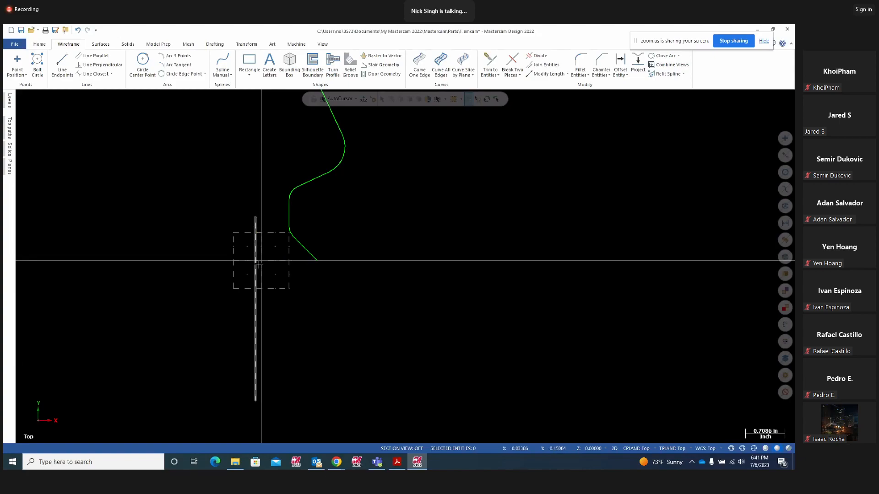
scroll(483, 306, down, 4)
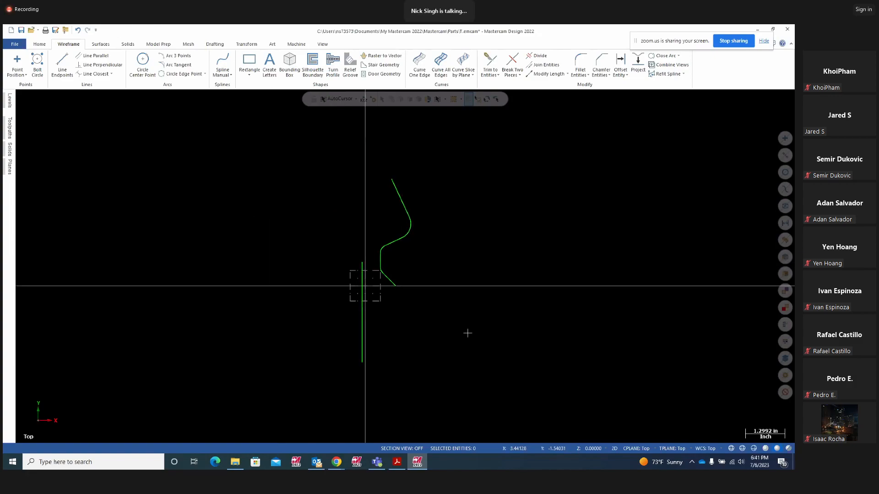
Start a Surface Revolve with the whole profile as the chain and the off-origin vertical line as the rotation axis
click(100, 45)
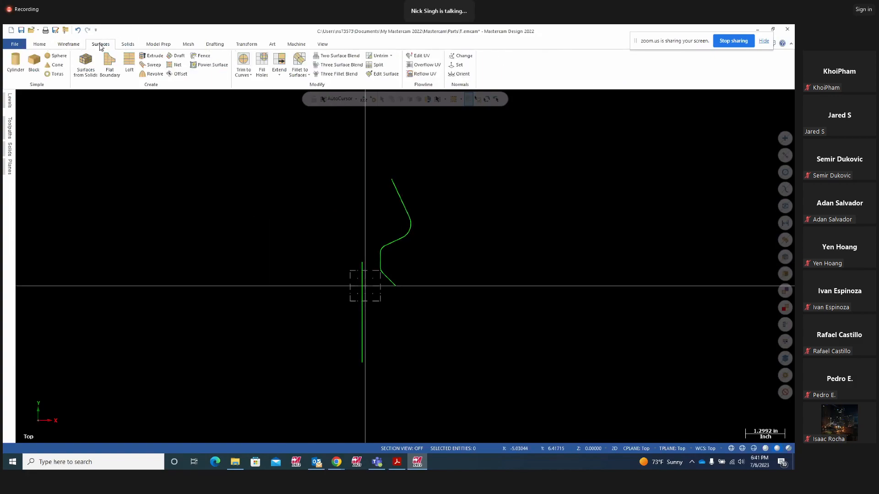
click(154, 74)
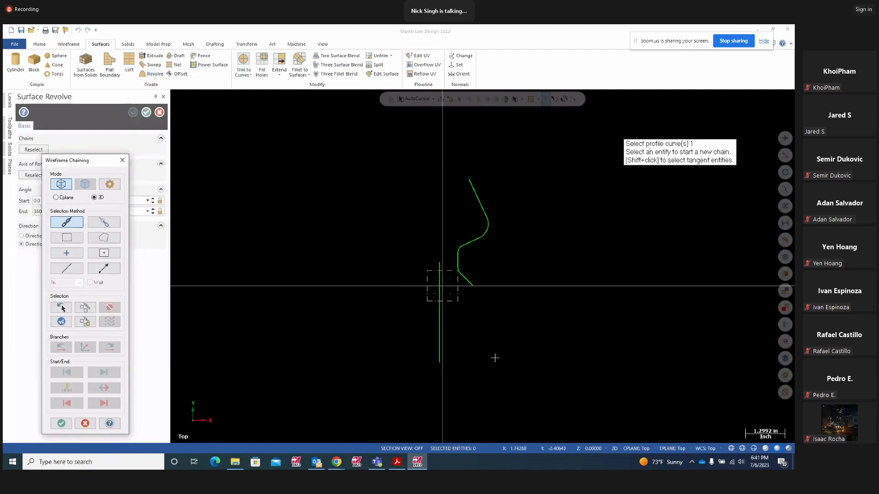
click(450, 286)
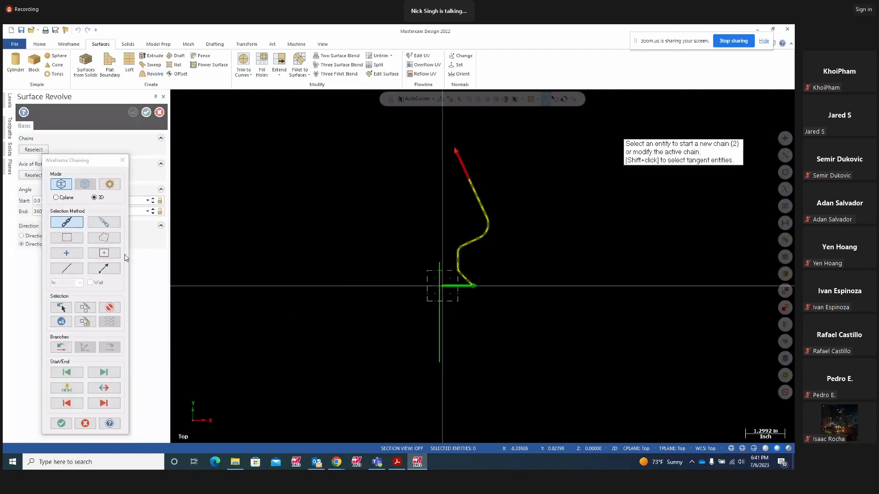
click(61, 423)
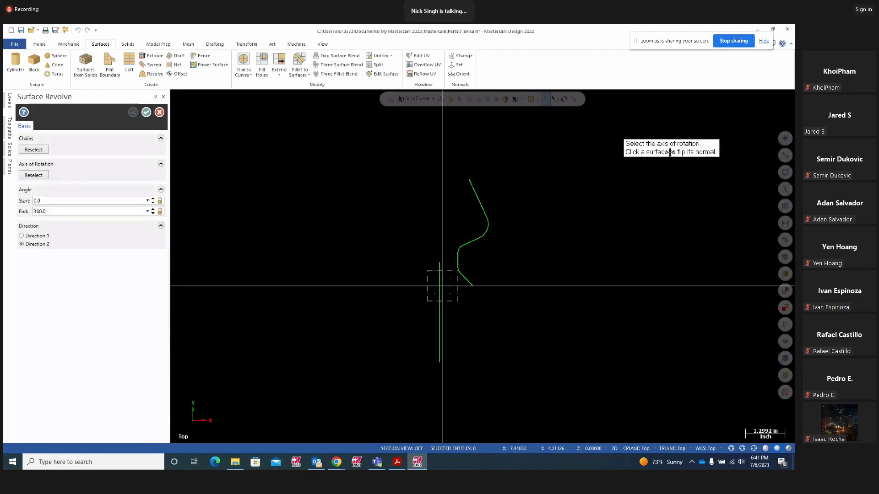
click(440, 339)
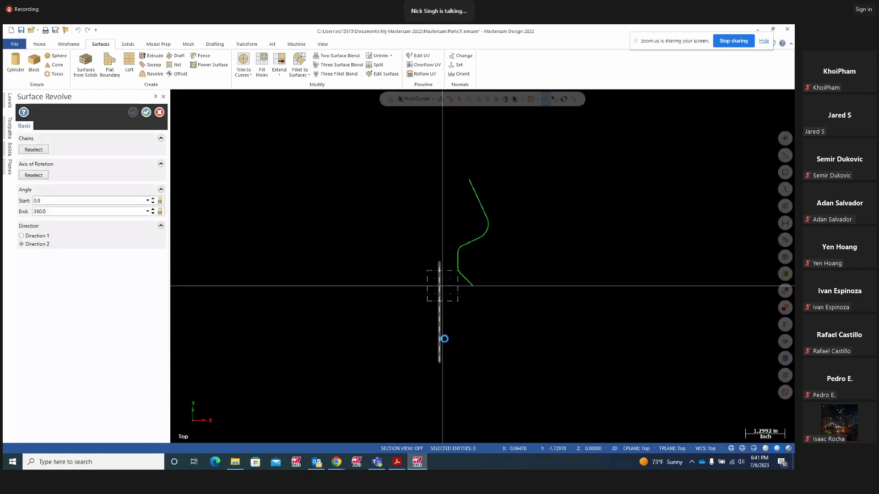
Inspect the center of the goblet's base from below and create the full 360-degree revolved surface
middle_drag(551, 359, 545, 275)
scroll(432, 280, up, 3)
scroll(418, 278, up, 6)
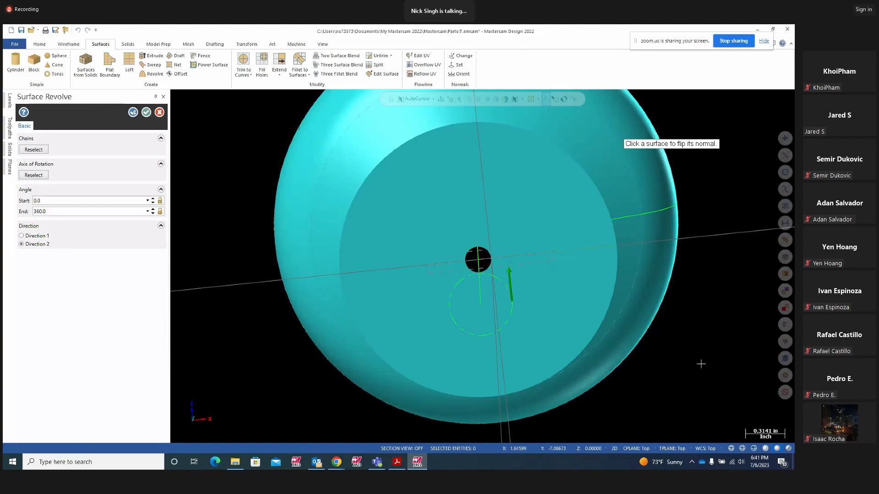
mouse_move(701, 364)
middle_down()
mouse_move(687, 350)
mouse_move(693, 378)
middle_up()
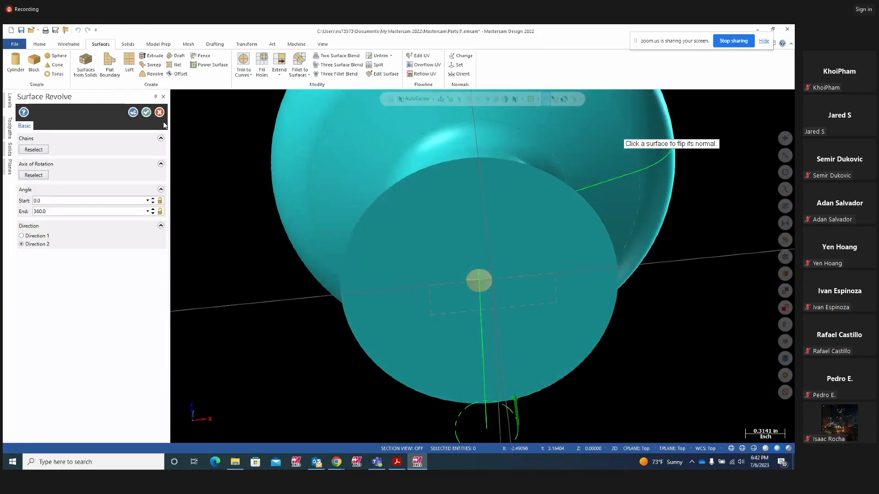
click(147, 112)
middle_drag(621, 331, 617, 299)
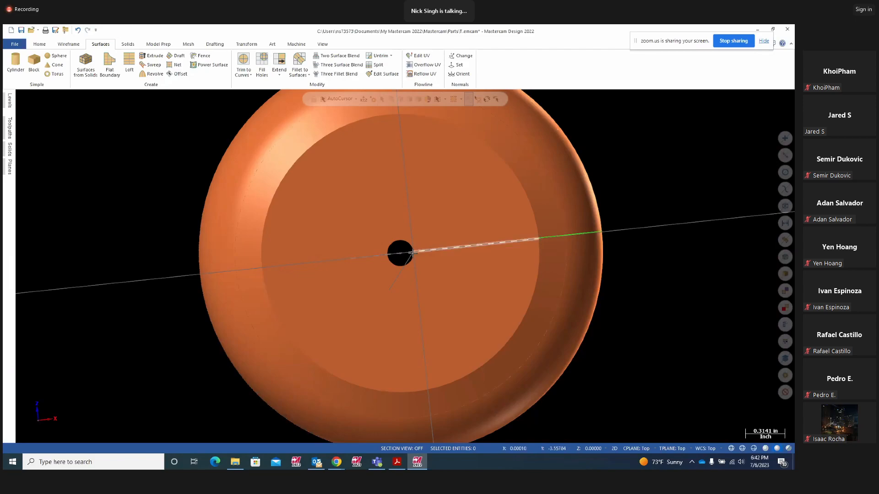
middle_drag(700, 337, 693, 306)
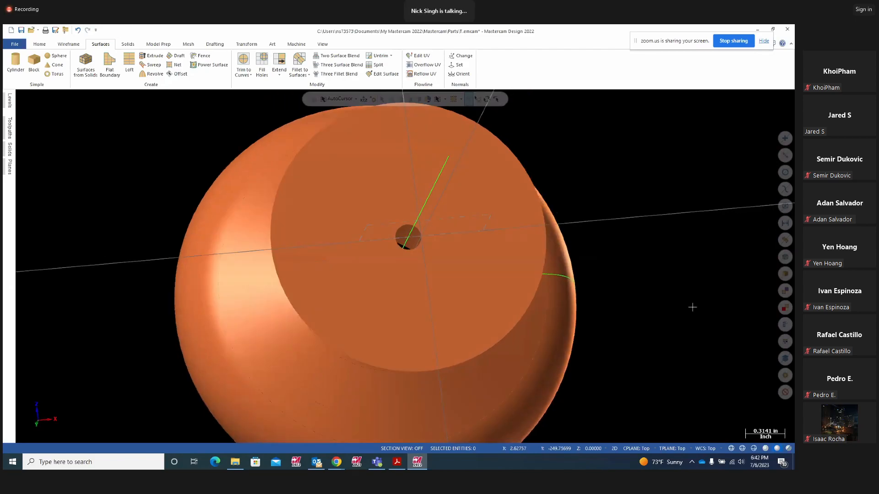
Undo the full revolved surface and, in the Top view, delete the off-origin vertical line
right_click(664, 238)
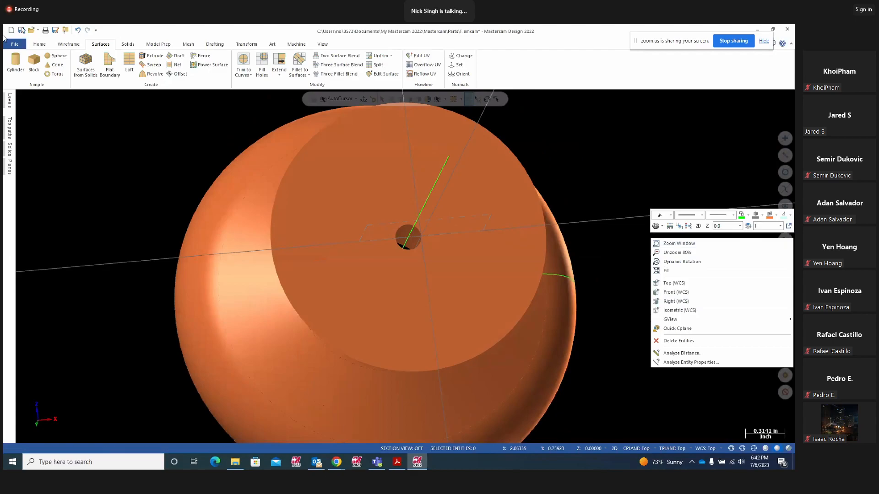
click(78, 29)
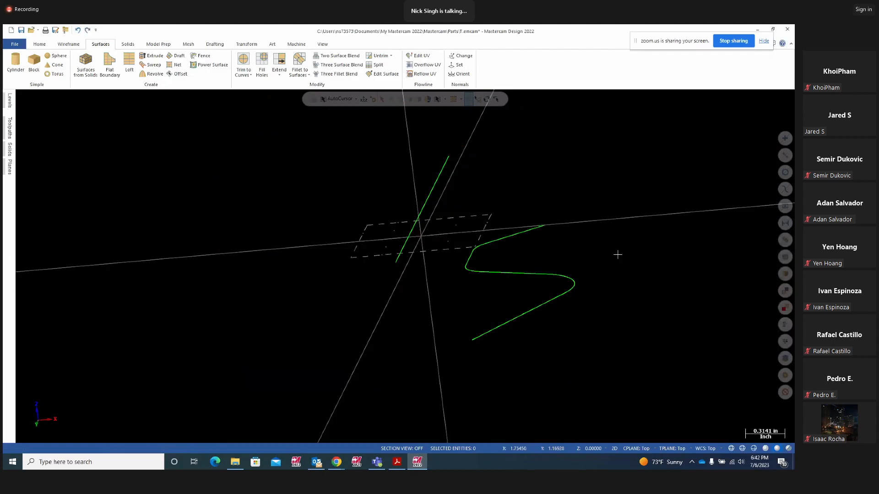
right_click(628, 232)
click(644, 281)
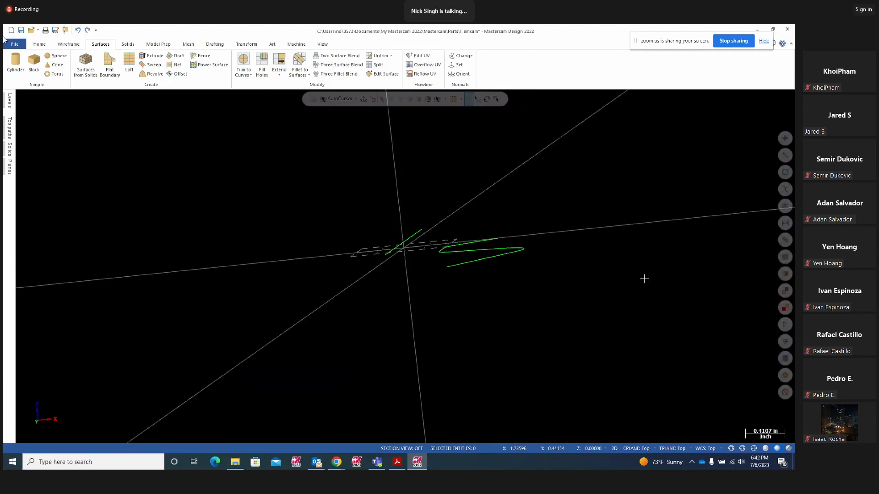
click(363, 348)
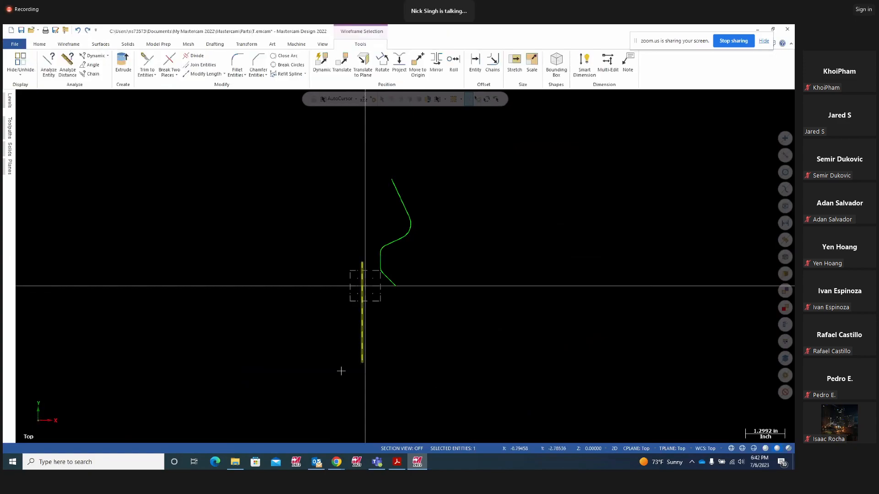
key(Delete)
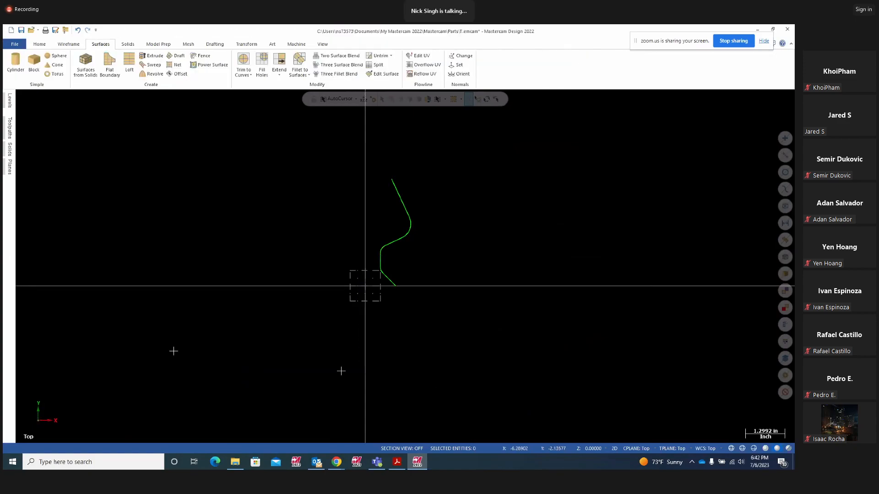
Draw a vertical two-endpoint line about 2.86 in long below the origin and set its axis offset to 0
click(65, 45)
click(62, 73)
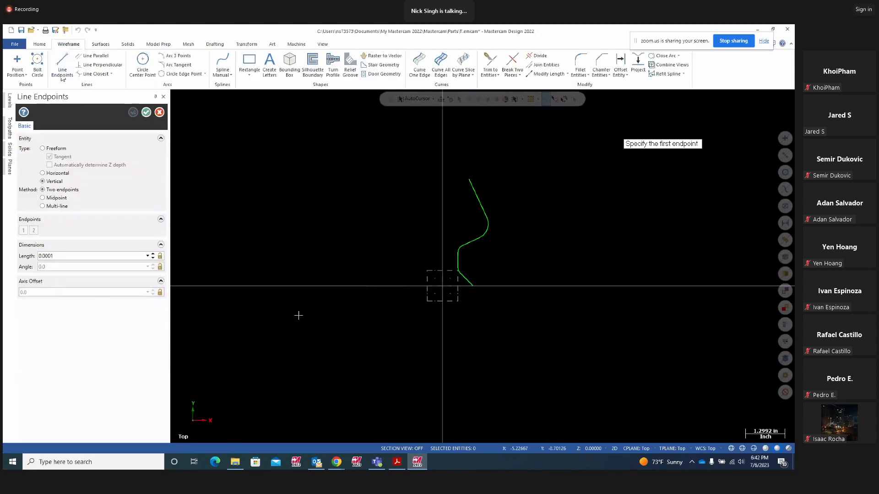
click(443, 295)
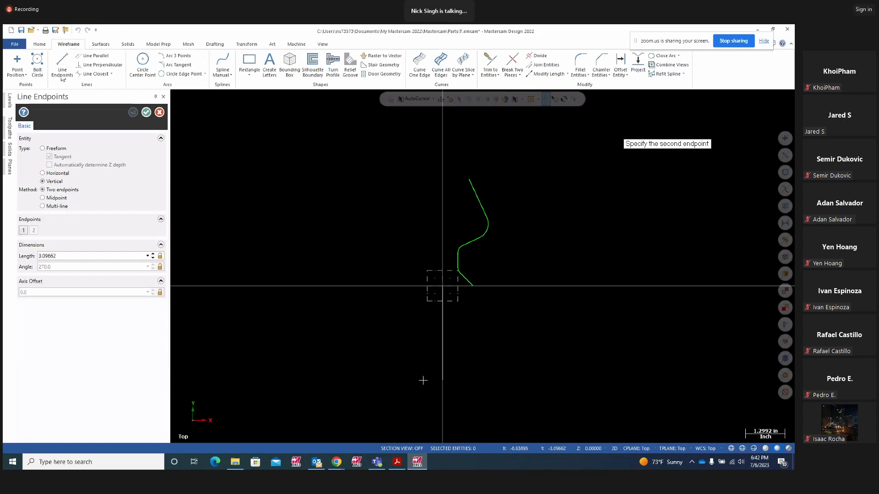
click(451, 292)
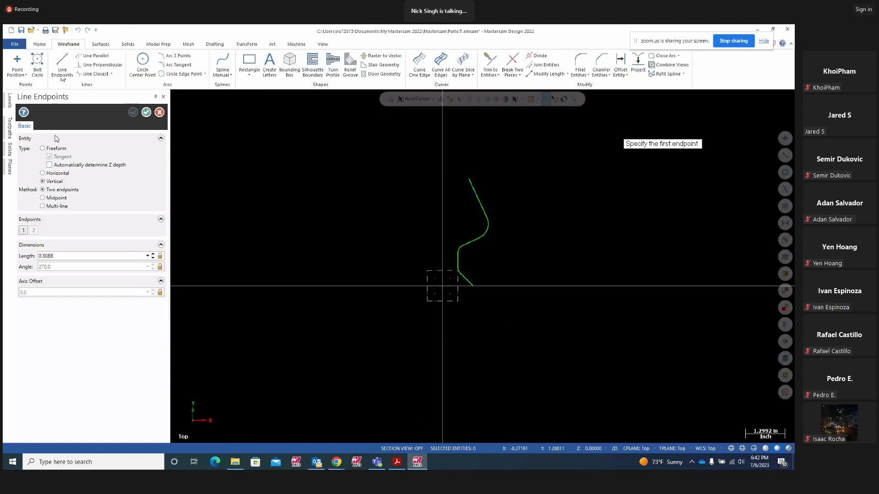
click(441, 329)
click(446, 416)
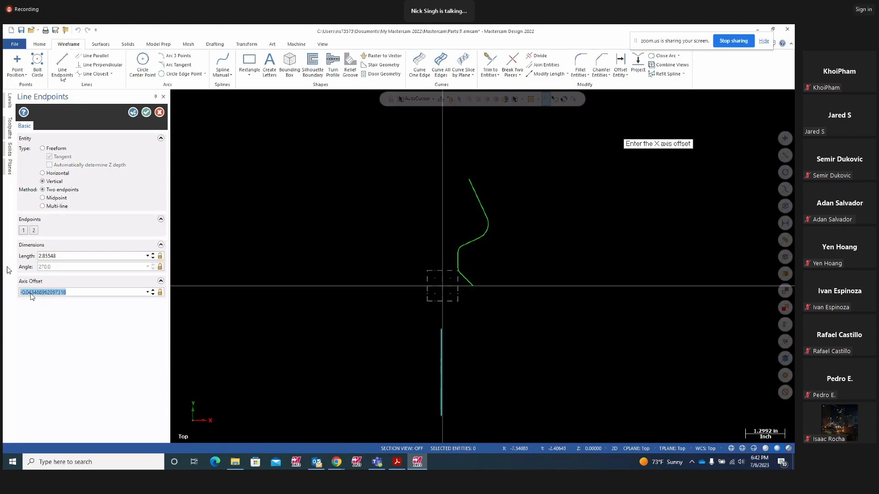
text(0)
key(Return)
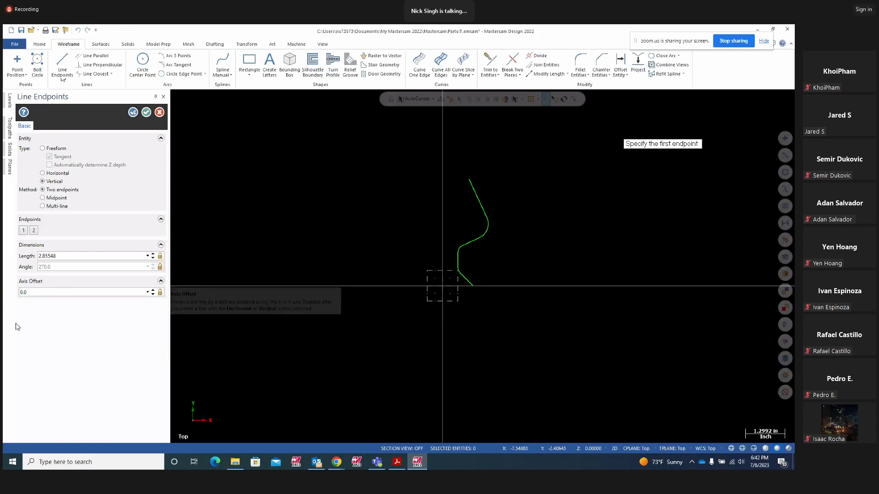
click(177, 331)
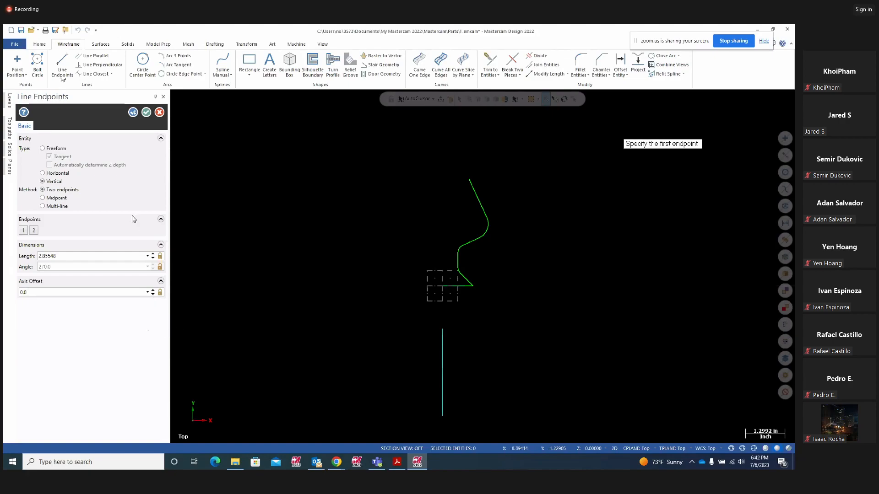
click(146, 112)
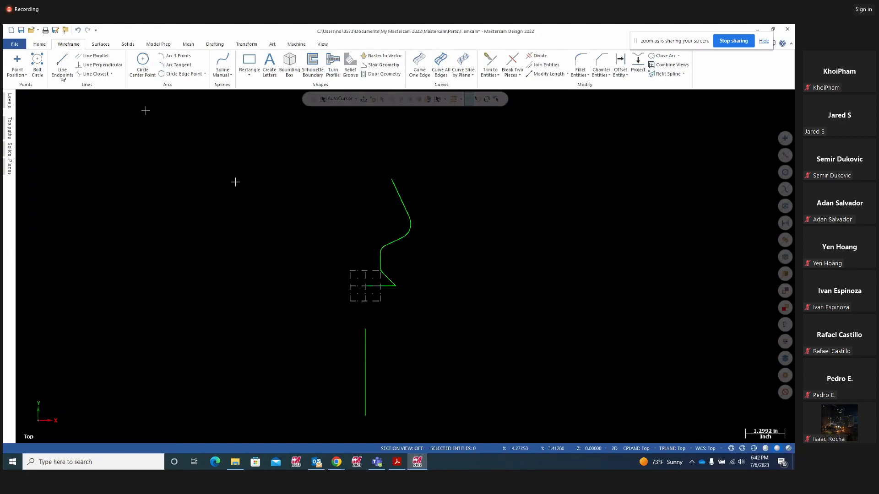
Try a full 360-degree Surface Revolve of the whole profile around the new vertical line, and undo the surface after inspecting its base
scroll(277, 300, up, 1)
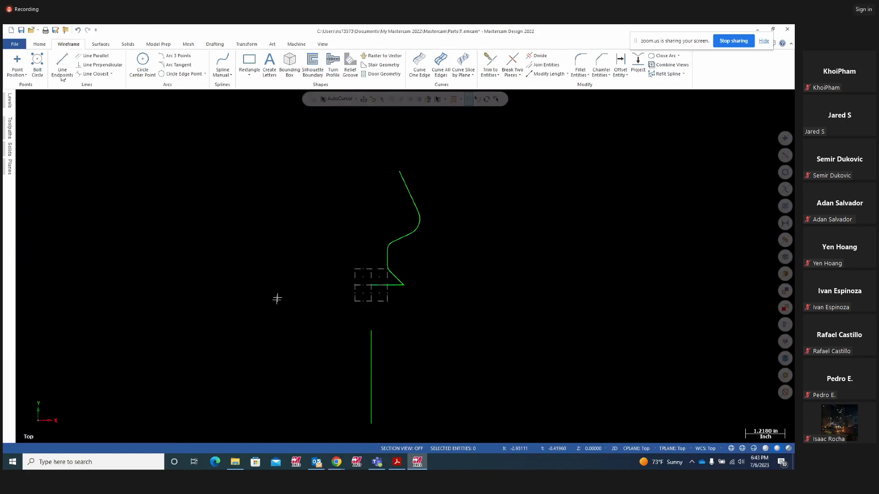
click(101, 44)
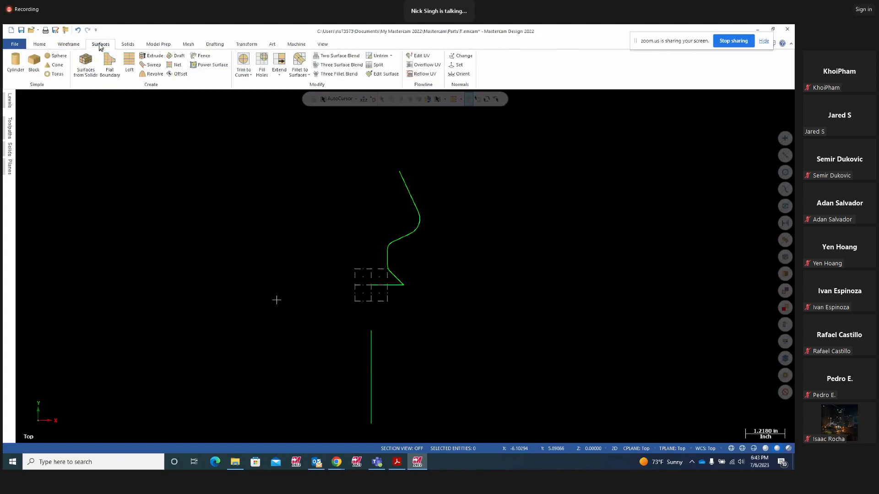
click(152, 74)
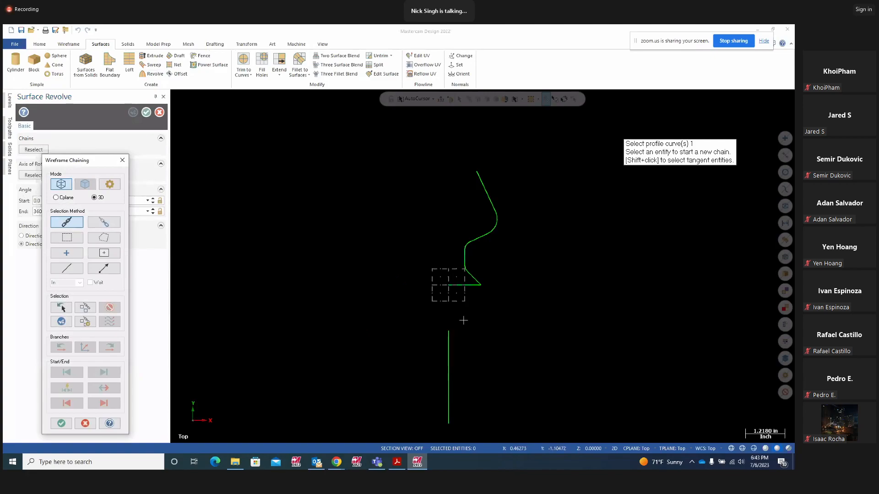
click(450, 290)
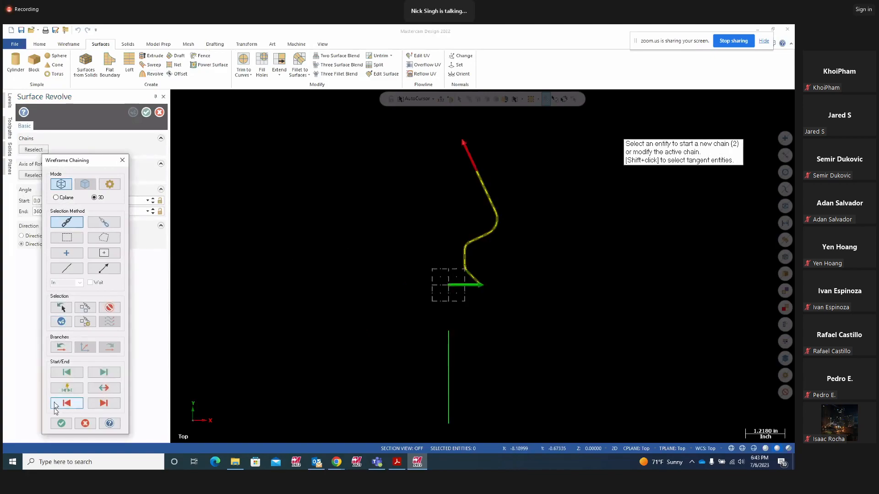
click(61, 424)
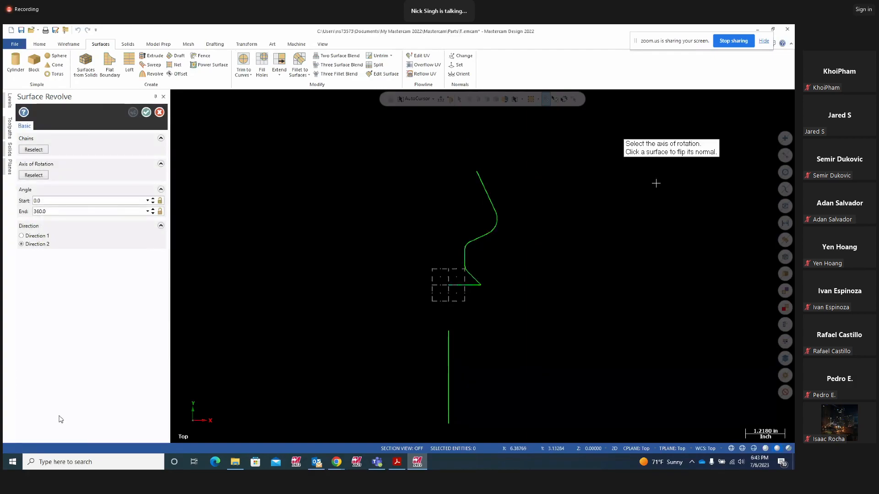
click(444, 370)
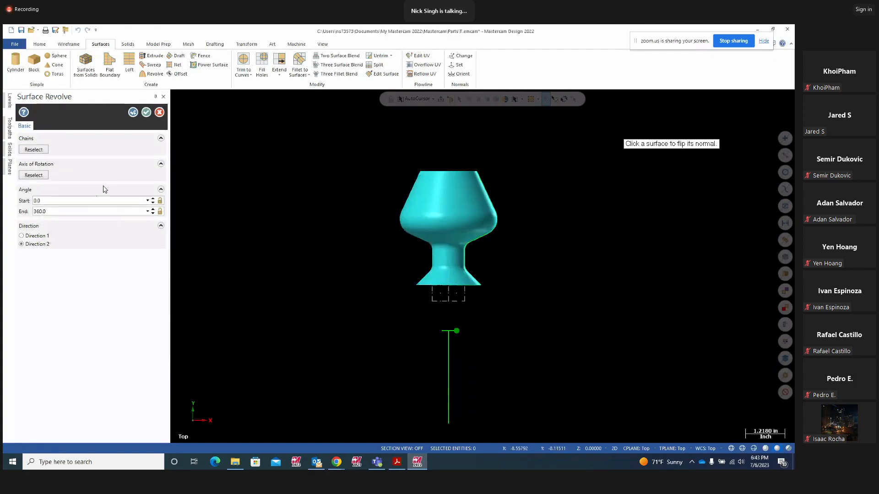
middle_drag(356, 390, 293, 320)
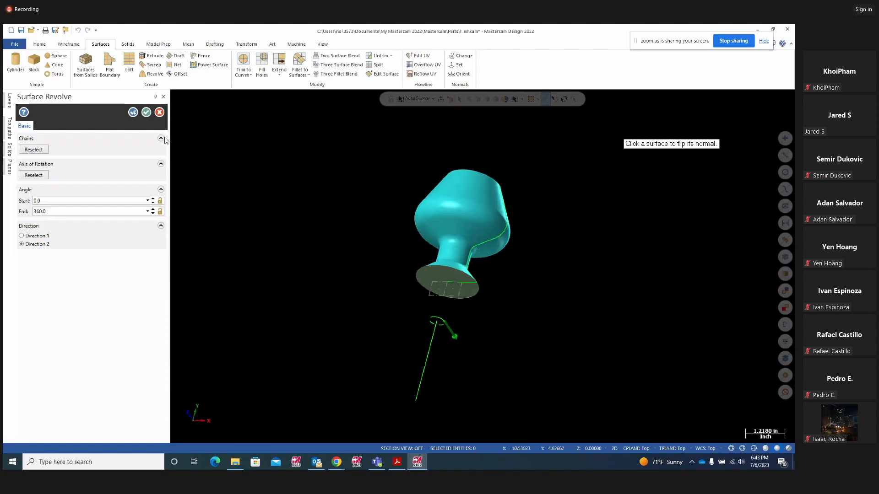
click(147, 113)
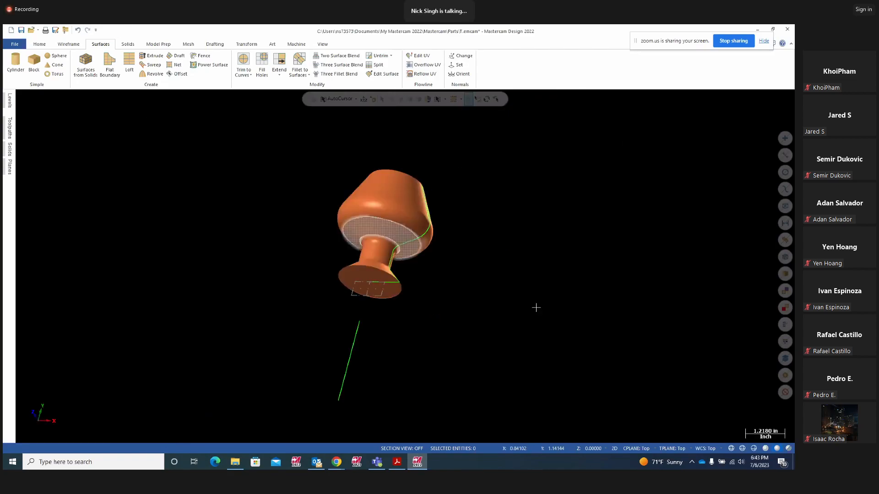
mouse_move(601, 324)
middle_down()
mouse_move(586, 418)
mouse_move(600, 334)
mouse_move(490, 316)
mouse_move(609, 277)
mouse_move(490, 294)
mouse_move(573, 314)
mouse_move(577, 307)
mouse_move(504, 314)
mouse_move(568, 324)
mouse_move(534, 340)
middle_up()
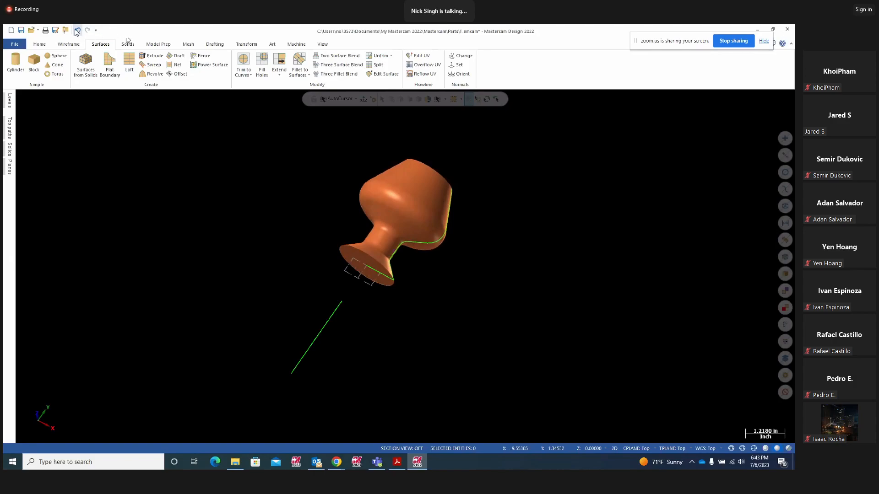
click(78, 30)
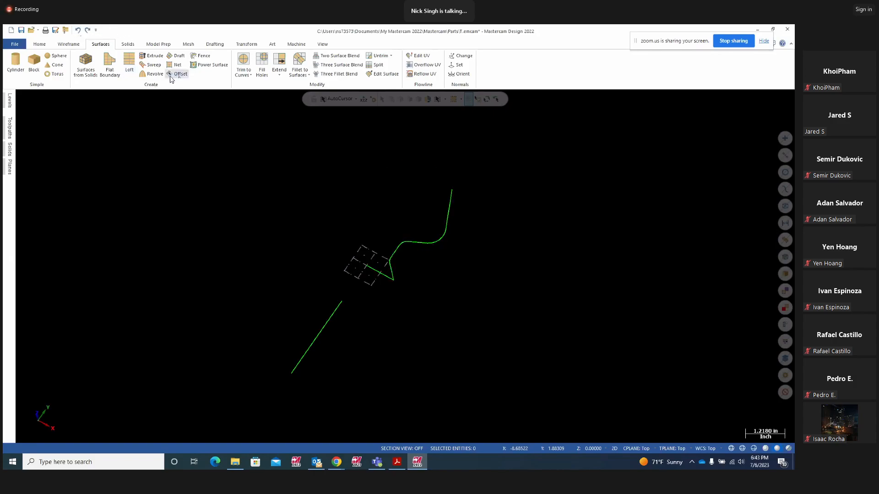
Start a Surface Revolve with the whole profile as the chain and the vertical line below the origin as the rotation axis
click(154, 73)
click(448, 270)
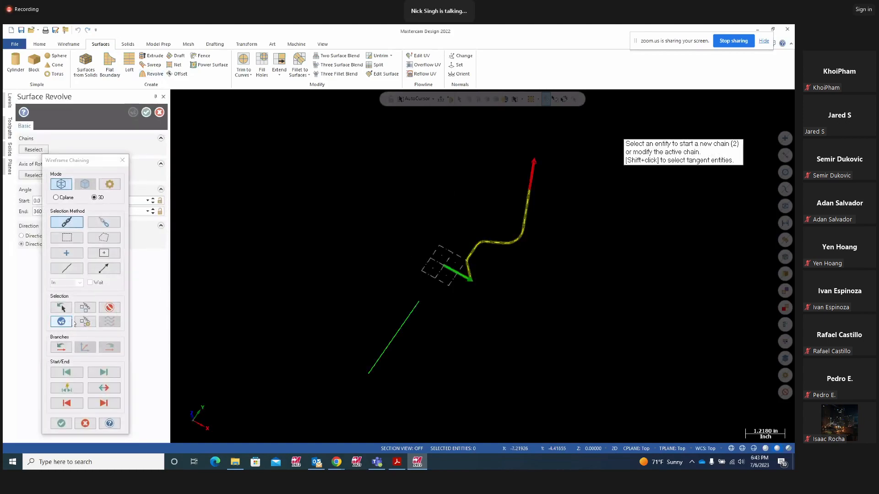
click(60, 424)
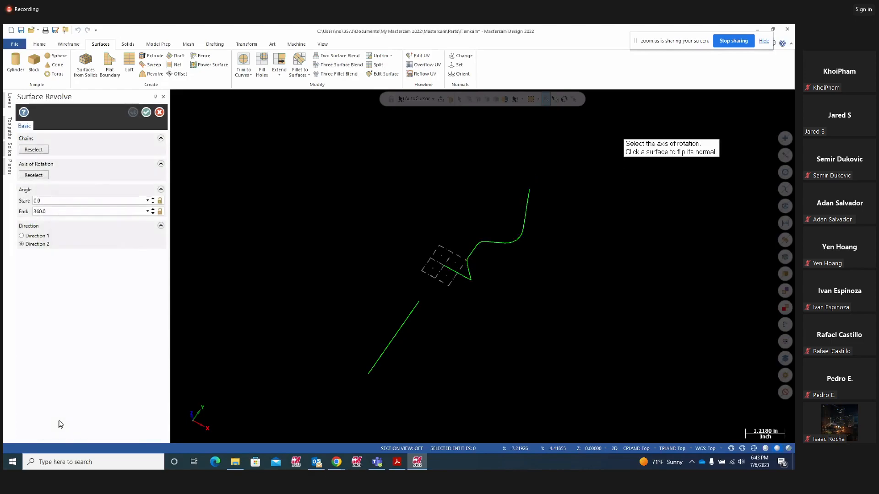
click(393, 338)
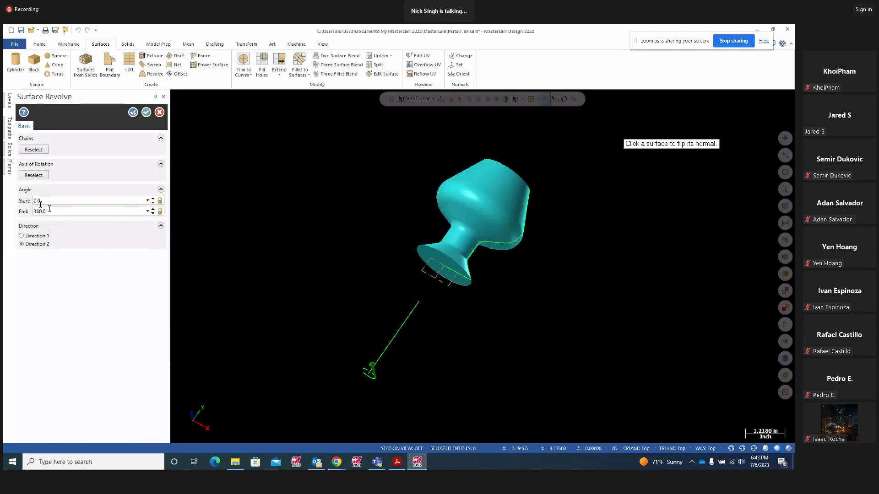
Set the revolve's end angle to 180 degrees, compare both directions, and create the half surface with Direction 2
click(35, 237)
double_click(55, 211)
text(180)
key(Return)
middle_drag(482, 267, 514, 327)
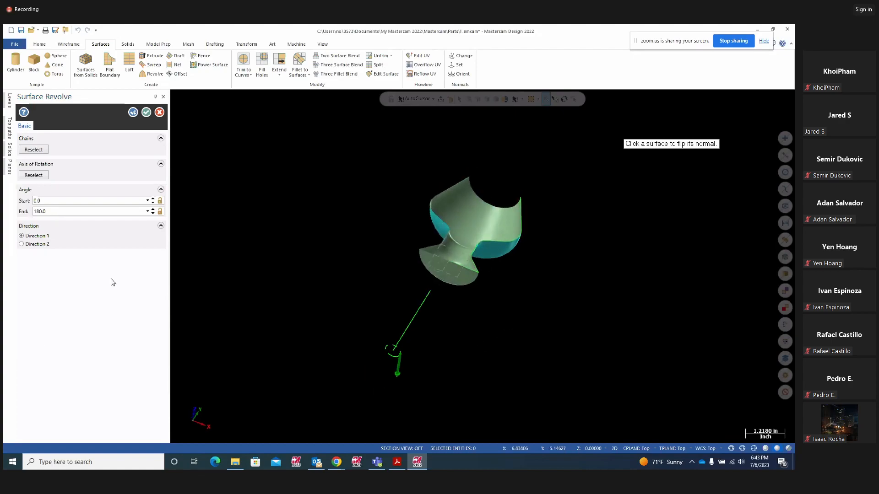
click(21, 244)
scroll(555, 280, up, 1)
mouse_move(555, 280)
middle_down()
mouse_move(568, 291)
mouse_move(560, 280)
middle_up()
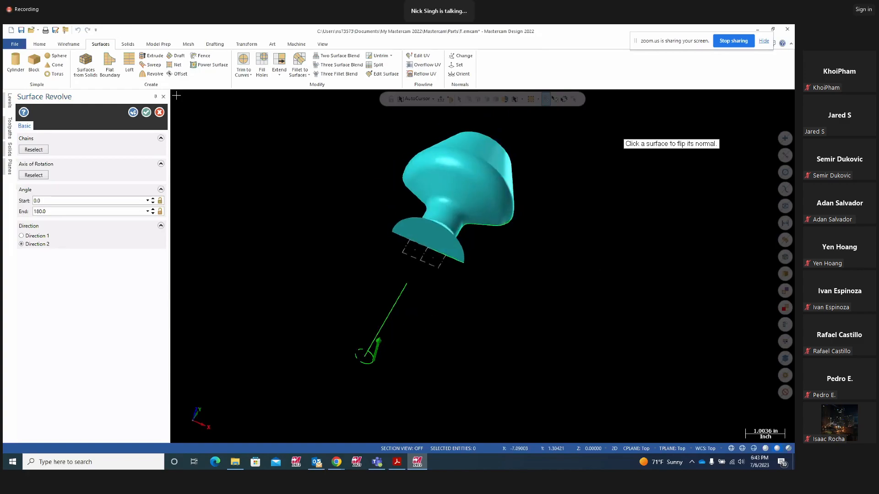
click(146, 113)
Examine the half-revolved goblet surface from several angles and in the Isometric view
middle_drag(632, 263, 737, 270)
middle_drag(448, 258, 634, 283)
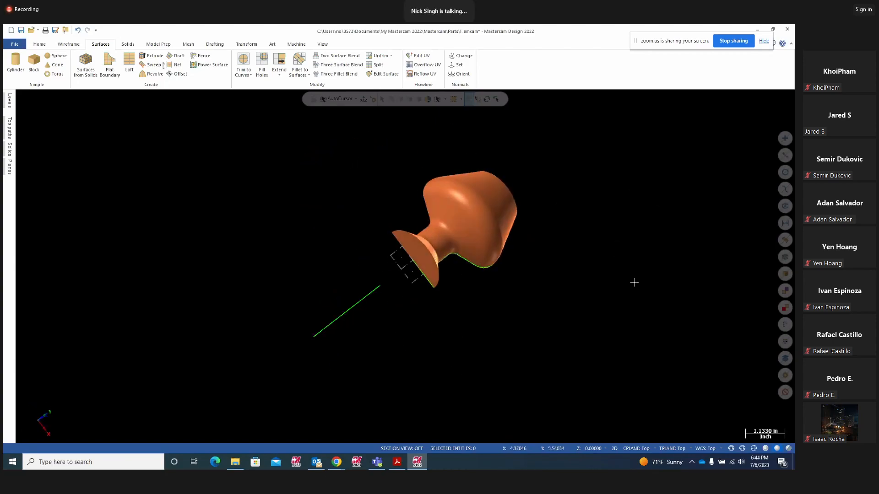
right_click(615, 264)
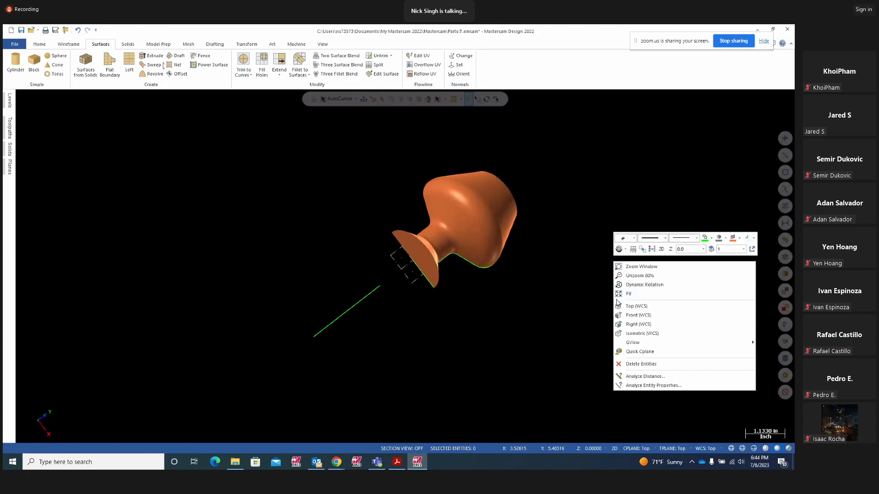
click(636, 335)
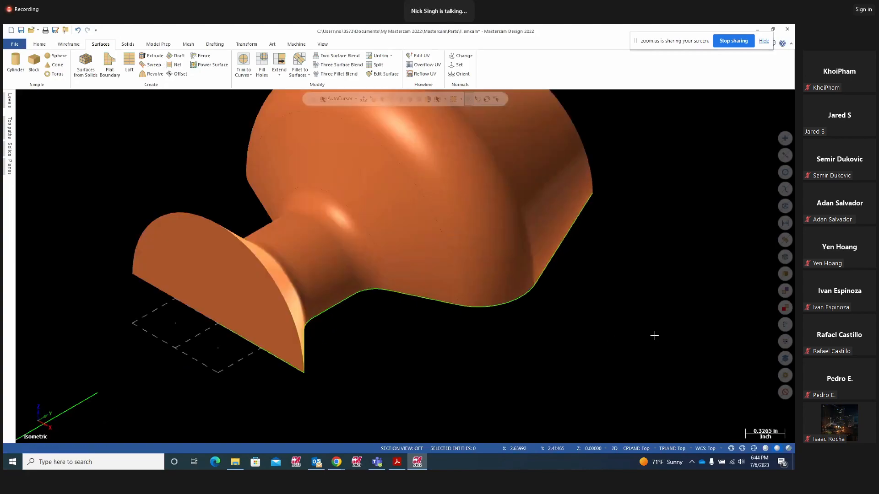
scroll(653, 324, down, 5)
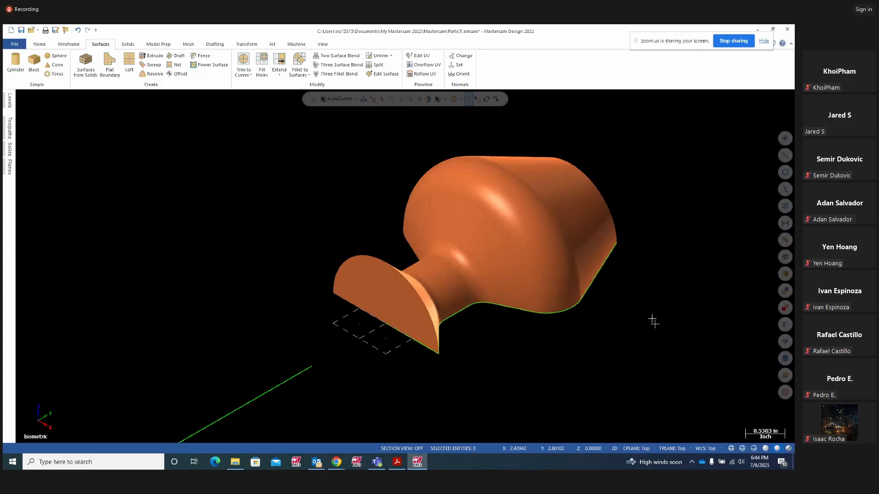
middle_drag(655, 324, 640, 296)
right_click(646, 300)
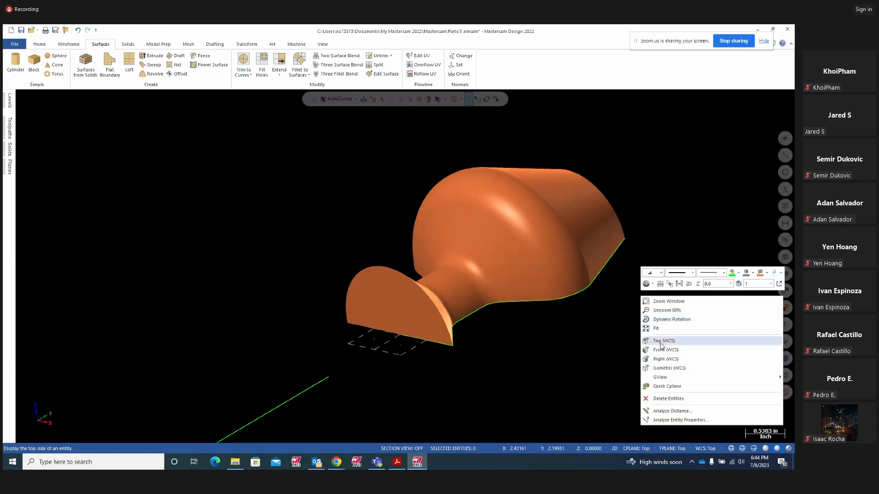
click(662, 368)
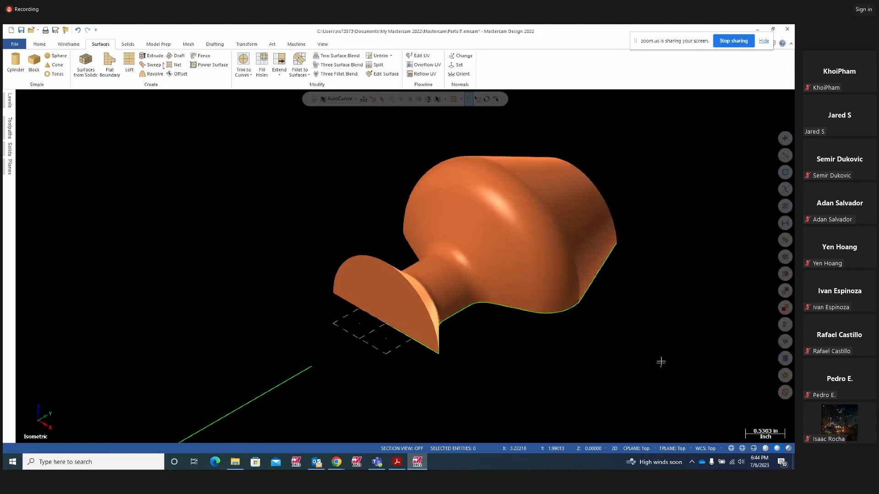
Select all the surfaces and move them to level 2, named "surfaces"
click(785, 239)
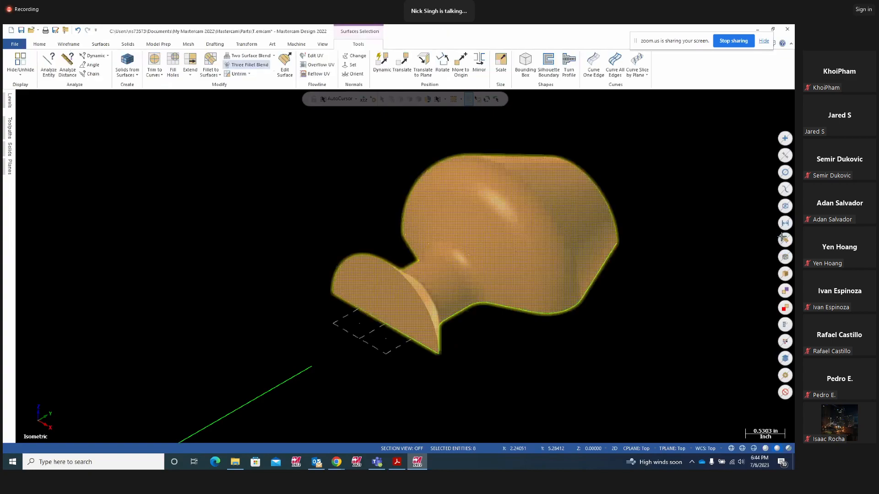
right_click(638, 147)
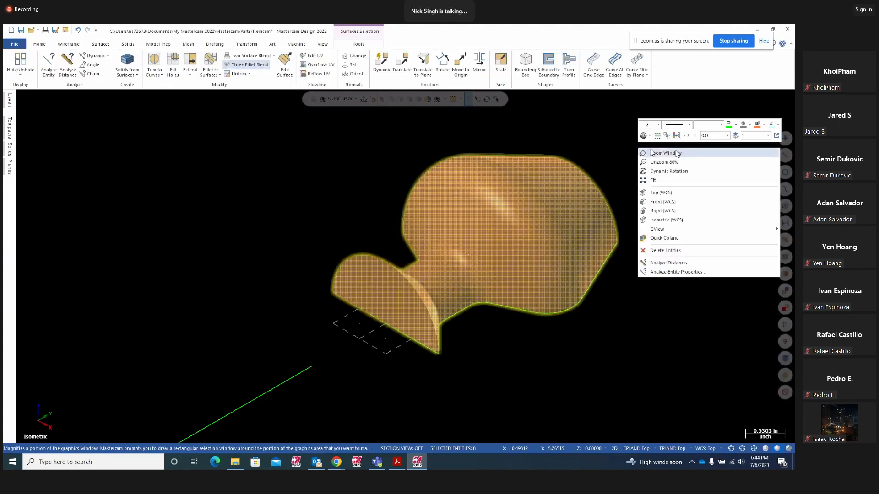
click(735, 136)
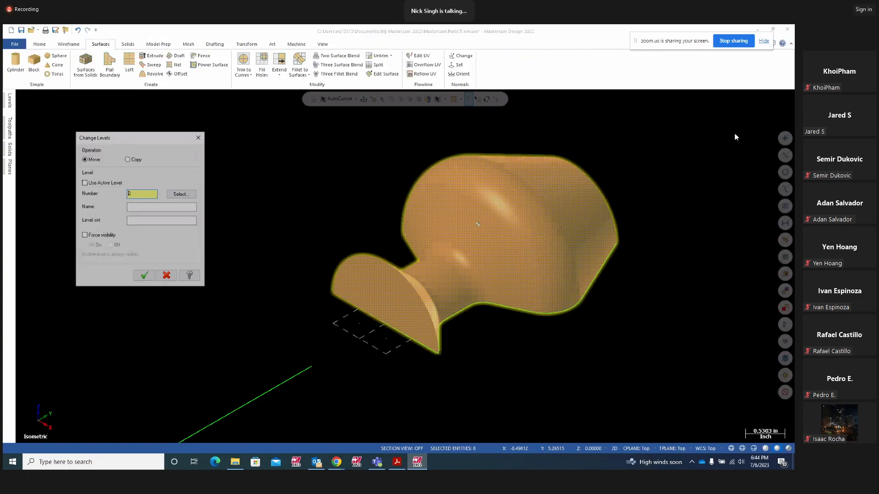
click(141, 206)
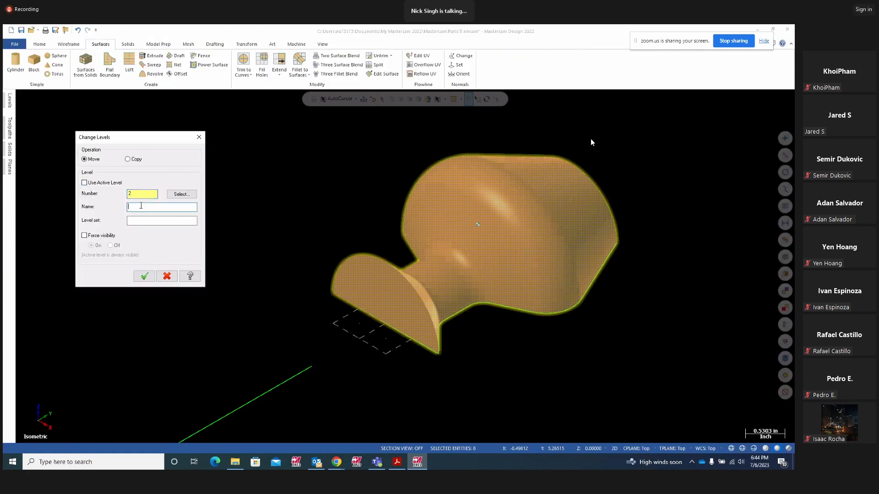
text(surfaces)
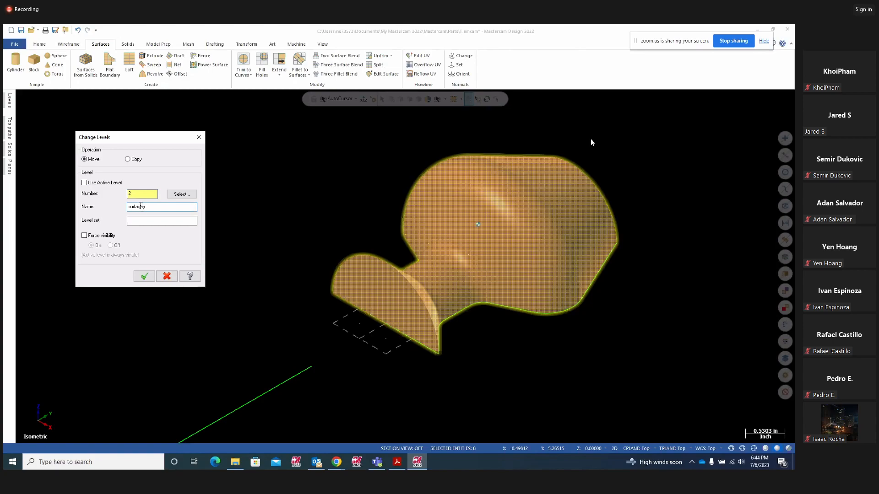
click(144, 276)
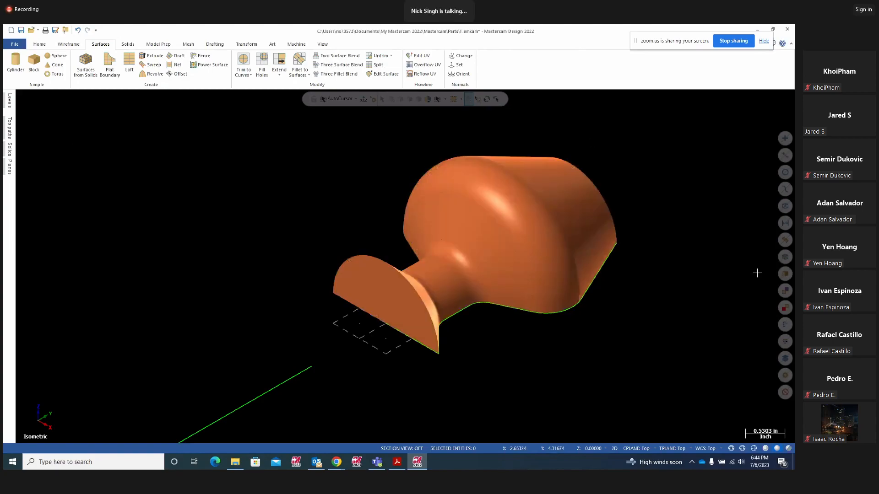
Make level 2 "surfaces" the active level and hide level 1 with its wireframe geometry
scroll(768, 269, down, 1)
click(9, 100)
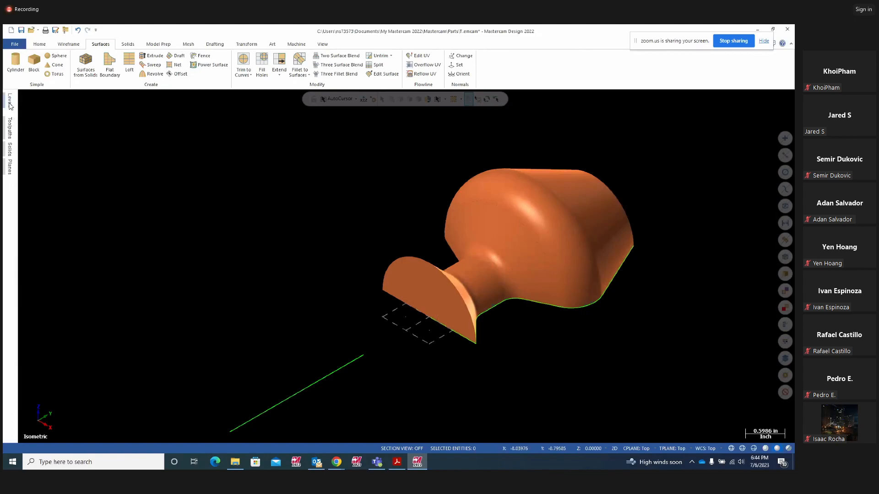
click(35, 136)
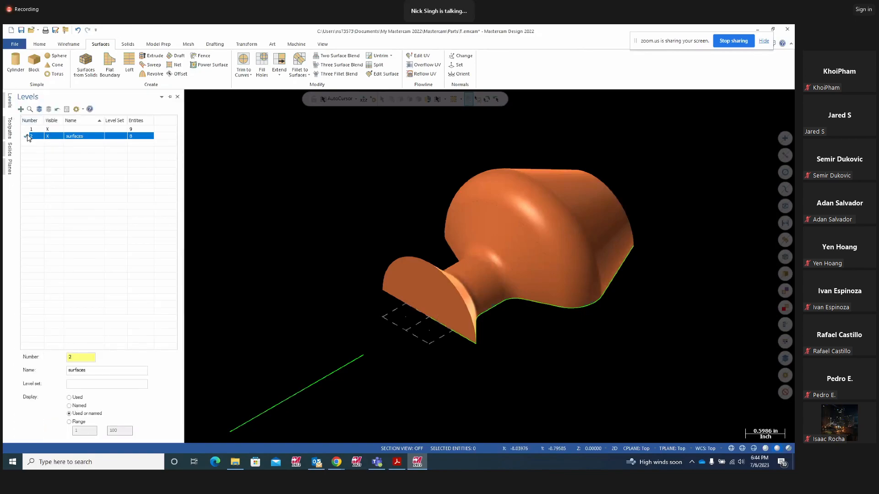
click(51, 130)
click(51, 130)
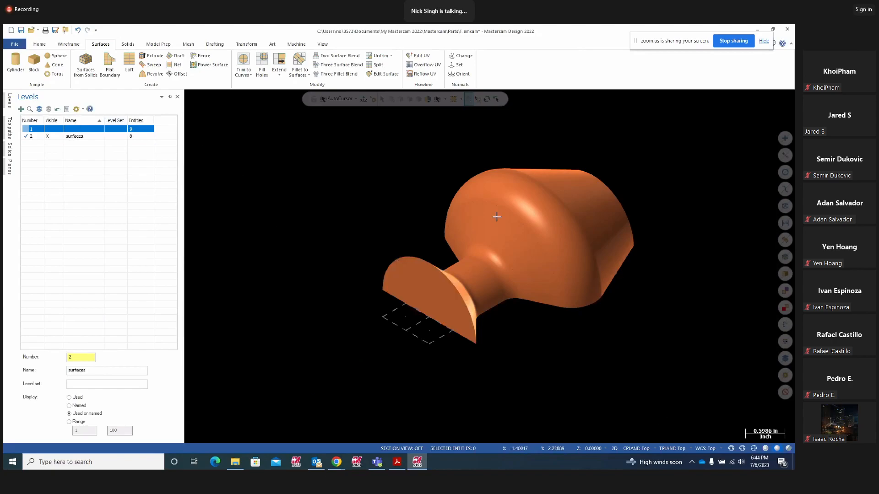
Examine the half goblet surface without its wireframe from several angles, inside and outside
mouse_move(691, 291)
middle_down()
mouse_move(682, 280)
mouse_move(694, 276)
mouse_move(624, 328)
mouse_move(654, 286)
mouse_move(573, 229)
mouse_move(465, 210)
mouse_move(507, 165)
mouse_move(434, 211)
mouse_move(416, 261)
middle_up()
scroll(301, 291, down, 2)
scroll(251, 280, down, 2)
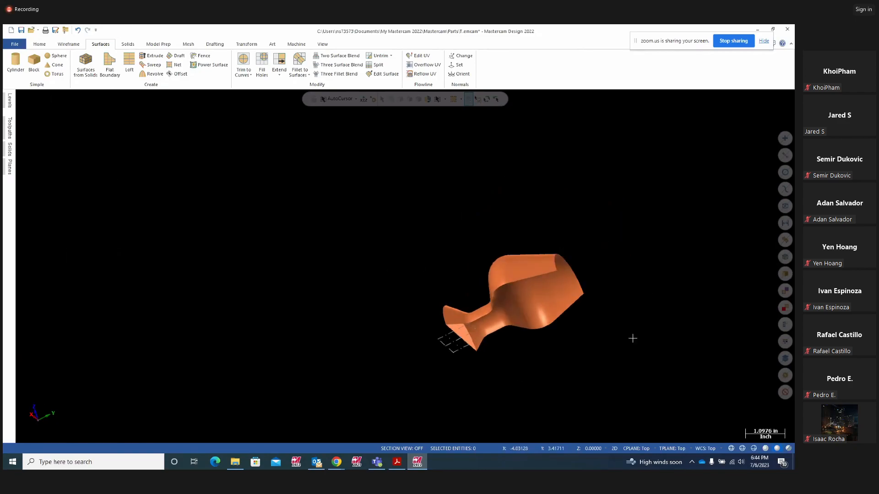
scroll(635, 347, up, 3)
mouse_move(634, 347)
middle_down()
mouse_move(405, 263)
mouse_move(673, 261)
mouse_move(558, 268)
mouse_move(443, 334)
mouse_move(557, 295)
mouse_move(518, 365)
mouse_move(418, 198)
mouse_move(459, 257)
mouse_move(460, 308)
mouse_move(304, 252)
mouse_move(330, 173)
mouse_move(276, 251)
mouse_move(412, 269)
mouse_move(347, 238)
mouse_move(449, 266)
middle_up()
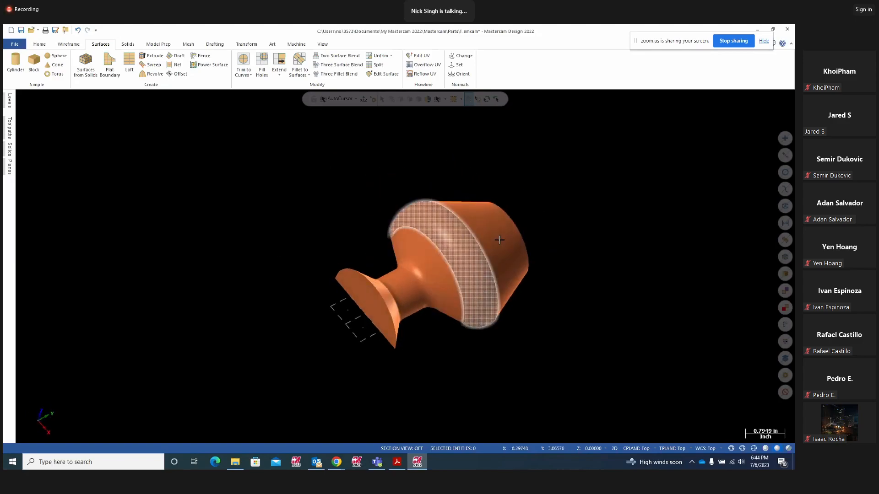
middle_drag(601, 291, 589, 270)
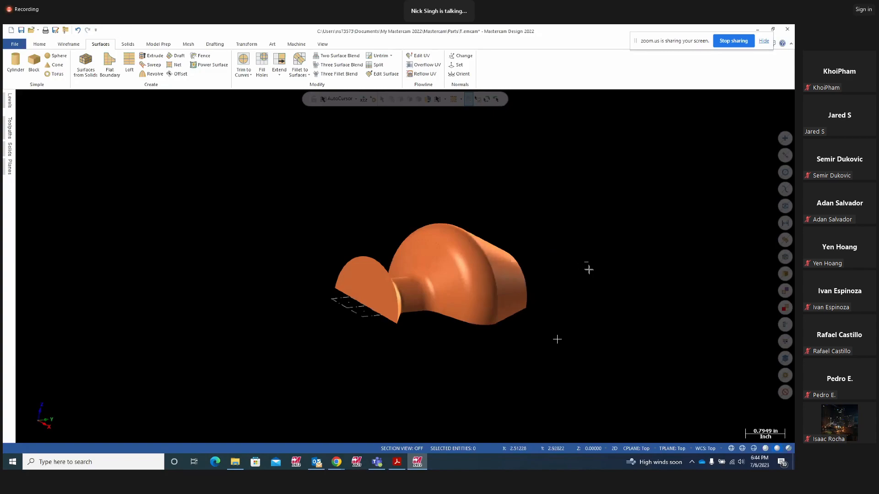
middle_drag(550, 201, 645, 319)
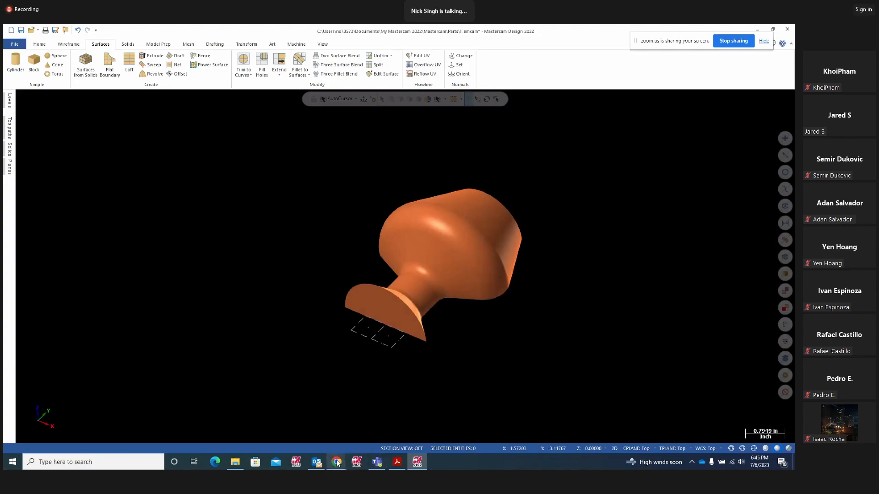
Switch to the Zoom meeting in Chrome, pause its recording, and mute the microphone
mouse_move(337, 463)
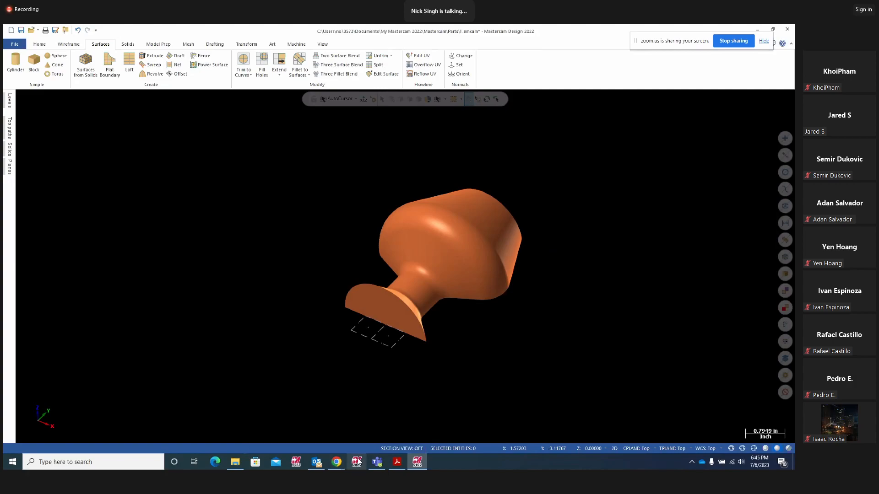
click(336, 465)
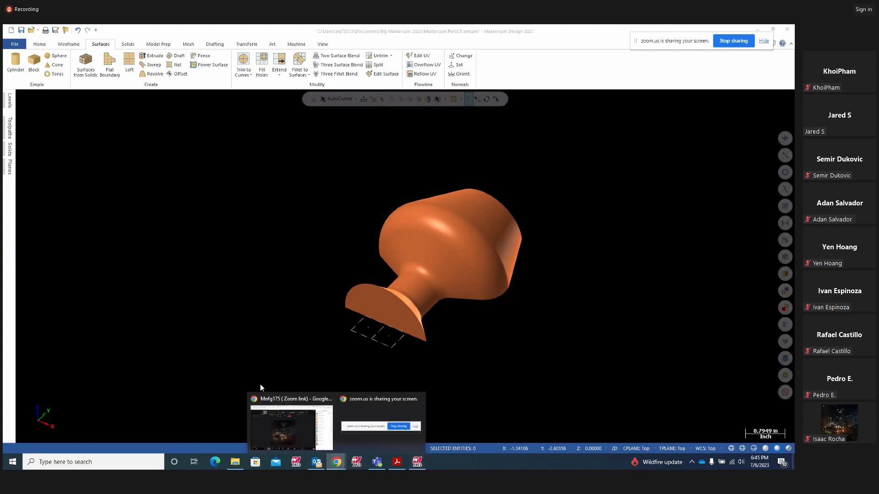
click(276, 414)
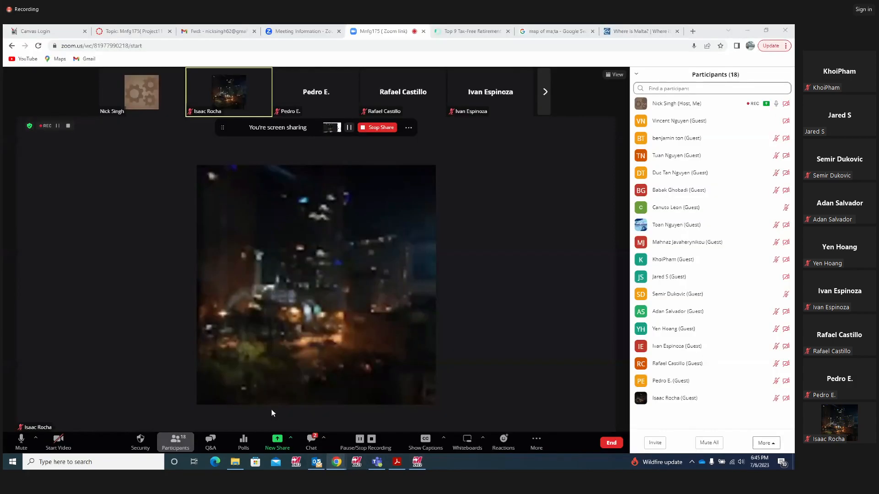
click(58, 126)
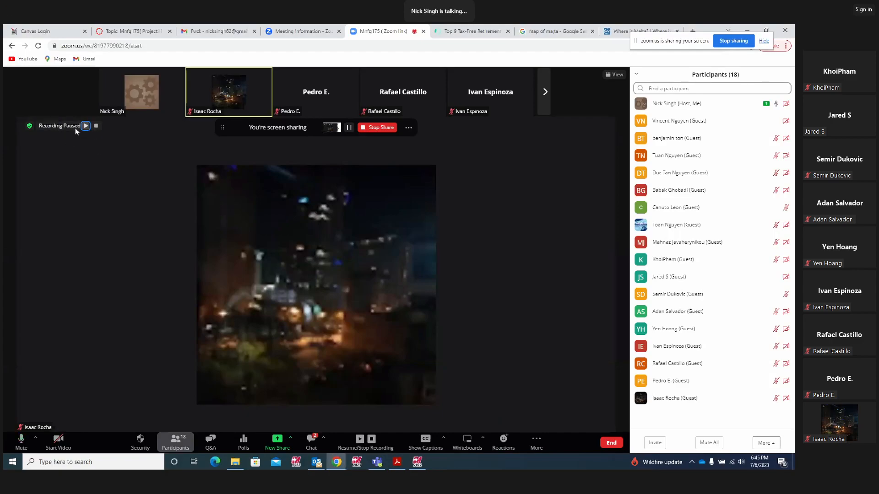
click(22, 442)
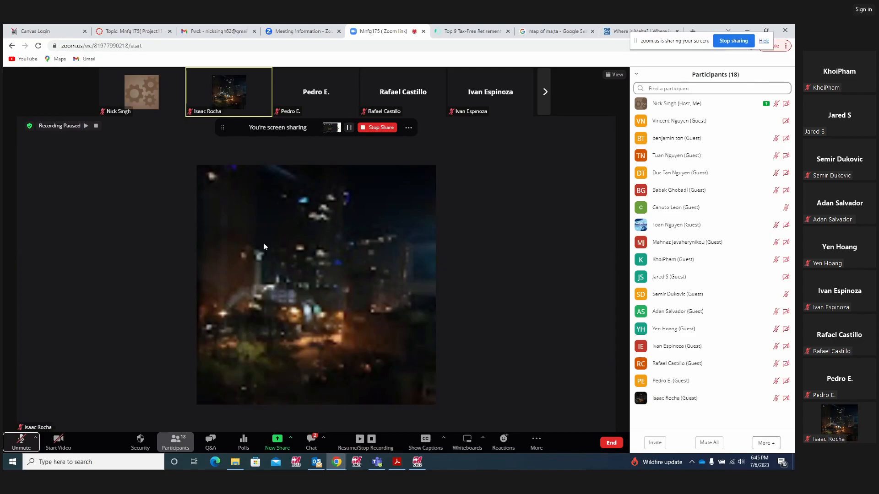